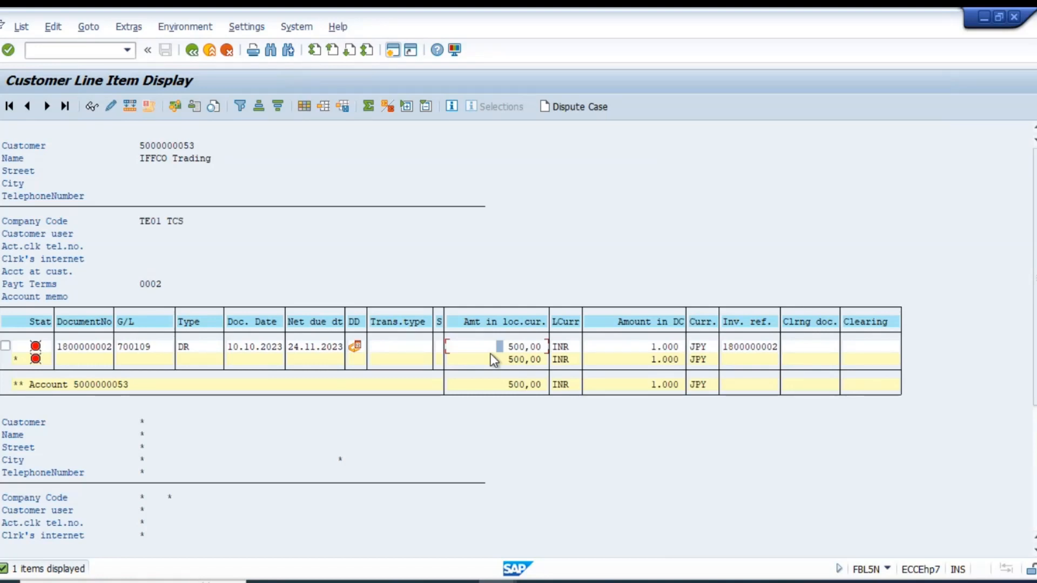
Open the DR invoice line item and check the exchange rate in its document header.
{"action": "double_click", "coordinate": [188, 350]}
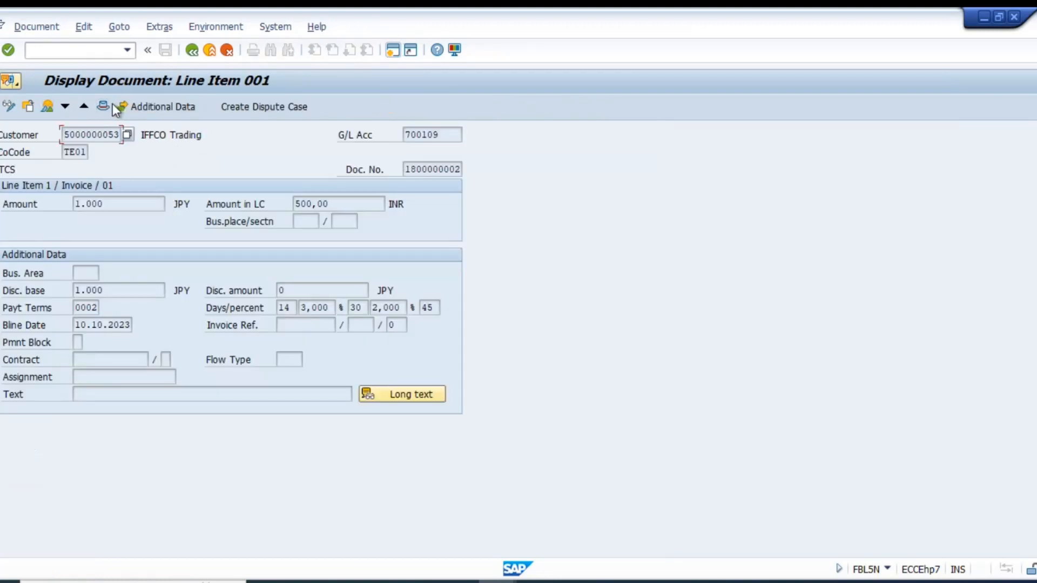
{"action": "left_click", "coordinate": [111, 106]}
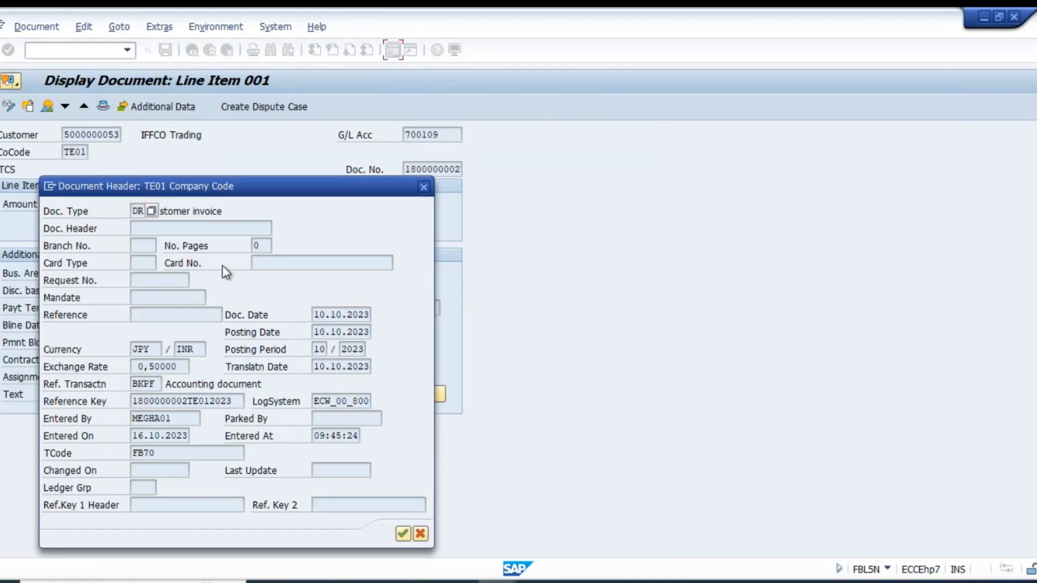
{"action": "left_click", "coordinate": [173, 367]}
{"action": "left_click_drag", "start_coordinate": [173, 367], "coordinate": [127, 365]}
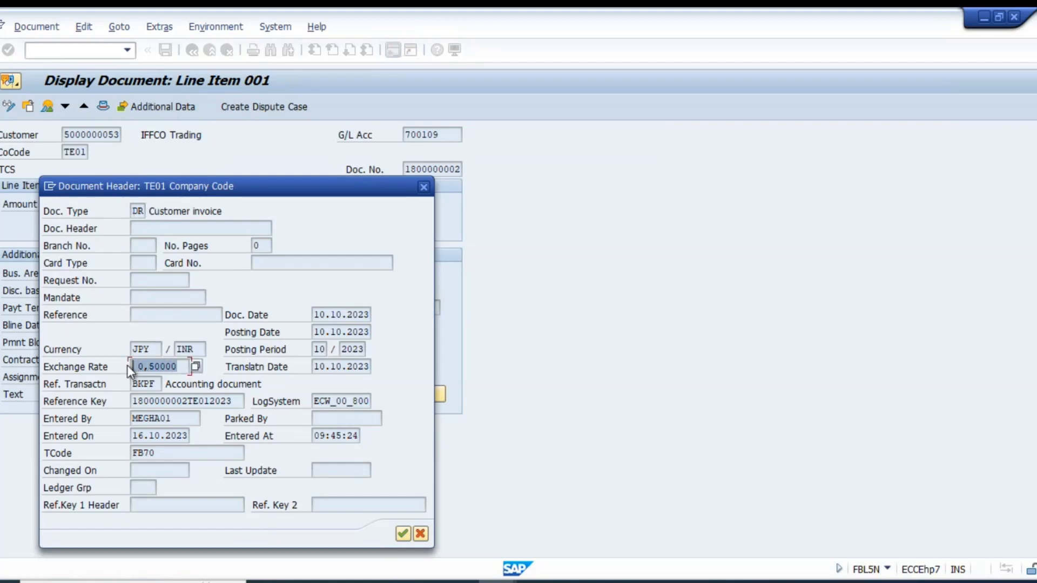
{"action": "left_click", "coordinate": [424, 187]}
Switch to the currency exchange rates table and examine the JPY rates.
{"action": "key", "text": "alt+Tab"}
{"action": "key", "text": "alt+Tab"}
{"action": "key", "text": "alt+Tab"}
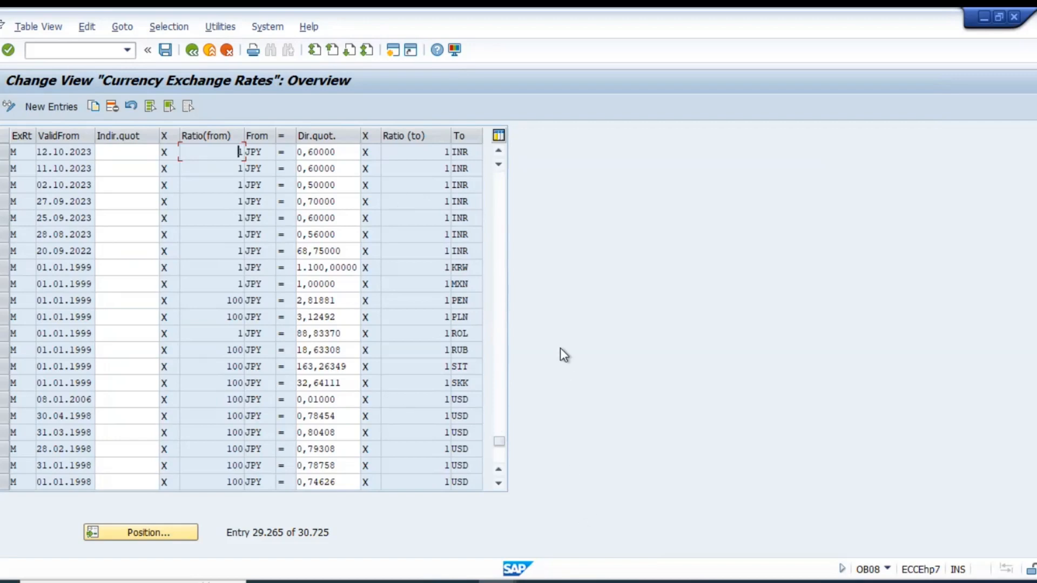
{"action": "left_click", "coordinate": [498, 456]}
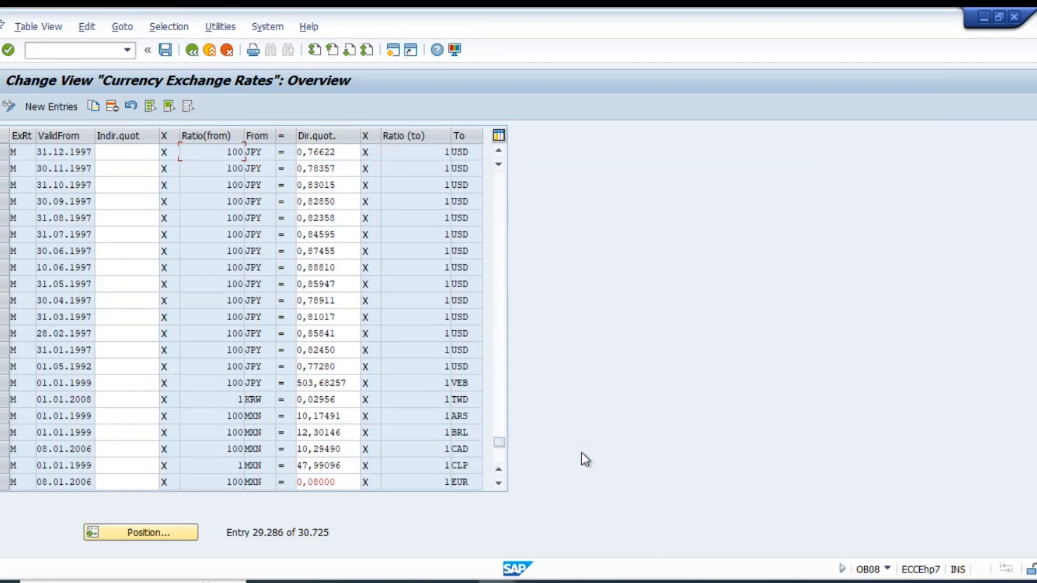
Return to the customer line item list and examine the invoice's amount in local currency.
{"action": "key", "text": "alt+Tab"}
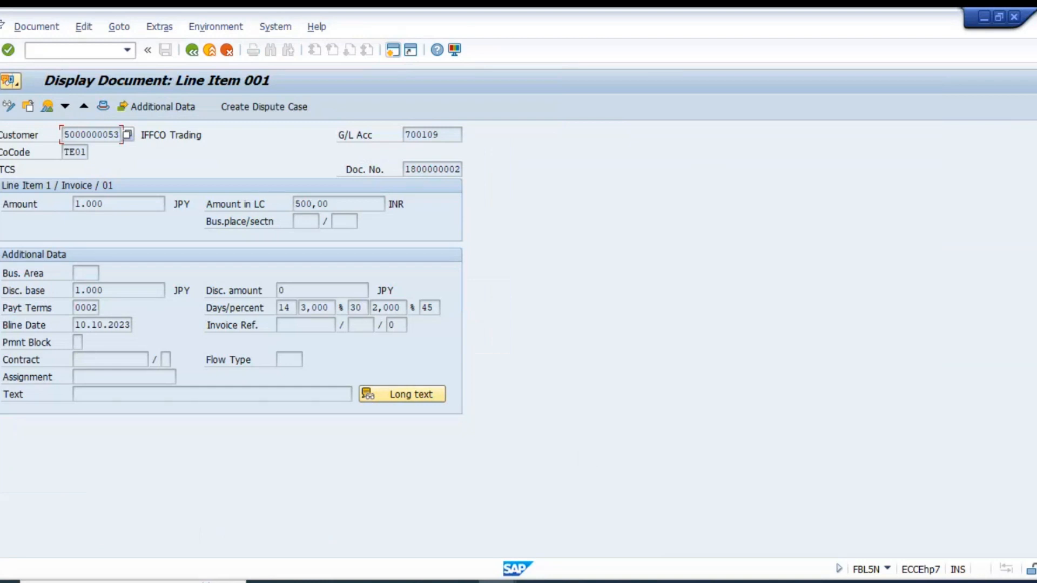
{"action": "left_click", "coordinate": [192, 50]}
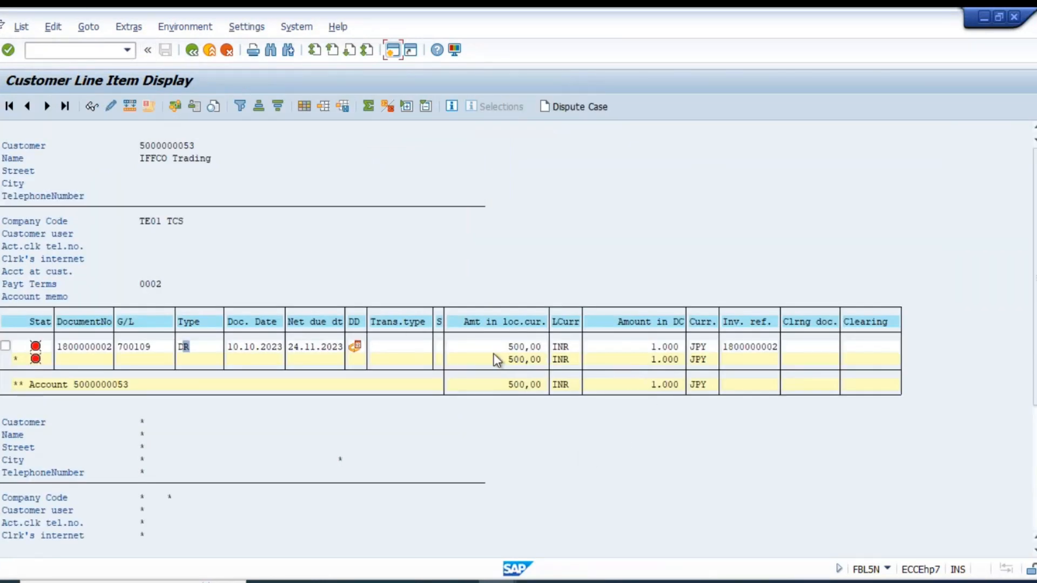
{"action": "left_click", "coordinate": [496, 346]}
{"action": "left_click", "coordinate": [489, 360]}
{"action": "left_click", "coordinate": [494, 347]}
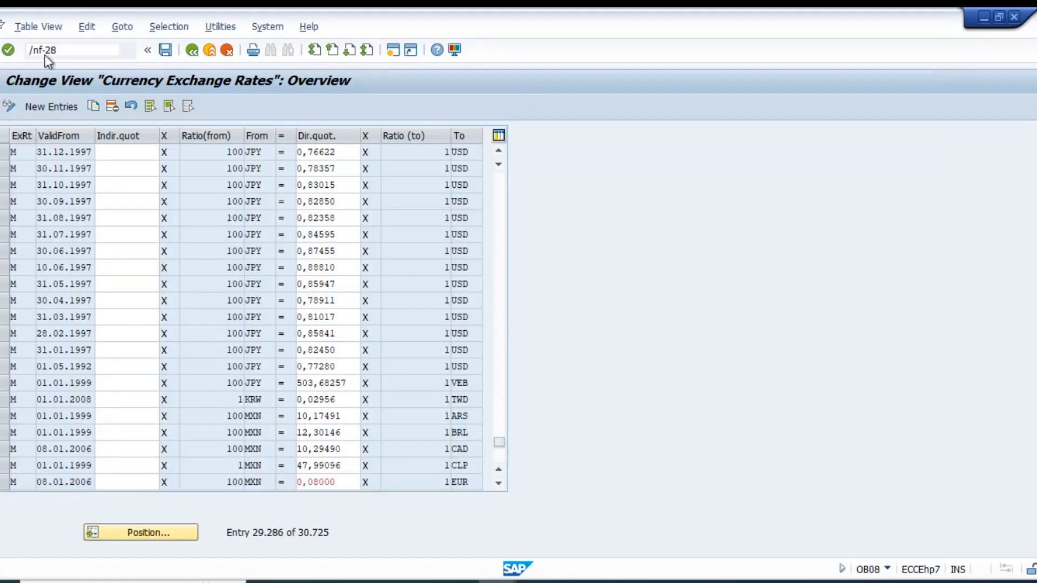
Start transaction F-28 from the exchange rates session and set the incoming payment's currency to JPY.
{"action": "key", "text": "Return"}
{"action": "key", "text": "Down"}
{"action": "key", "text": "Tab"}
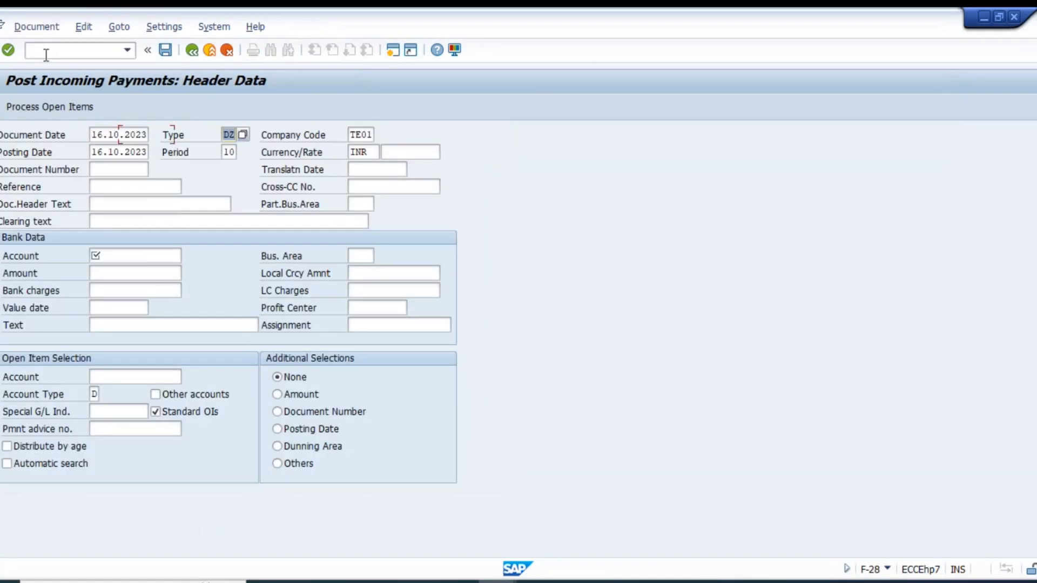
{"action": "key", "text": "Down"}
{"action": "key", "text": "Down"}
{"action": "key", "text": "Down"}
{"action": "key", "text": "Up"}
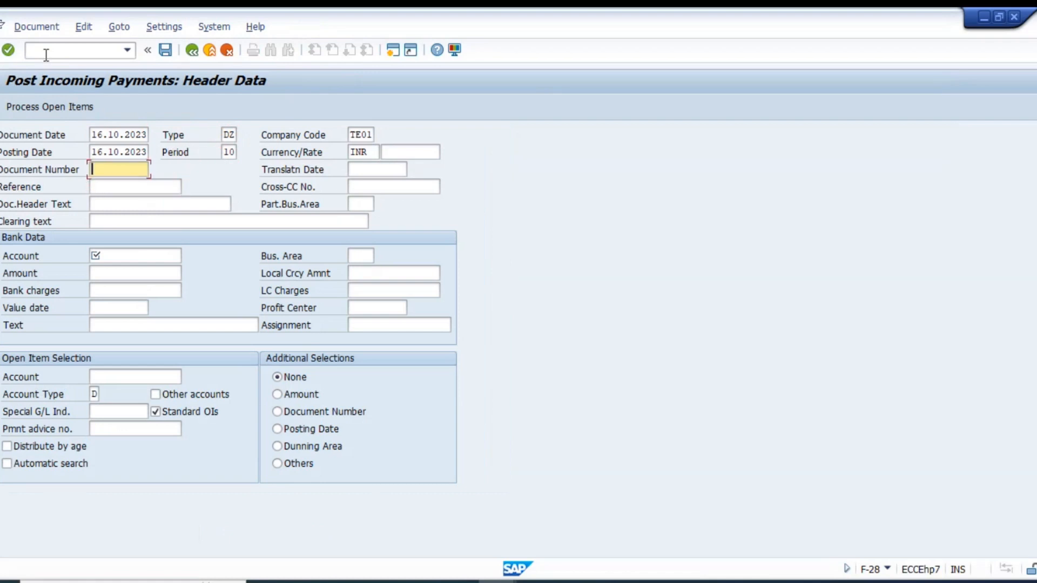
{"action": "key", "text": "Up"}
{"action": "key", "text": "Tab"}
{"action": "key", "text": "Tab"}
{"action": "type", "text": "JPY"}
Enter the bank account, an amount of 1000 and the customer's account for the open items, and simulate the incoming payment.
{"action": "key", "text": "Tab"}
{"action": "key", "text": "Tab"}
{"action": "key", "text": "Tab"}
{"action": "key", "text": "Tab"}
{"action": "key", "text": "Tab"}
{"action": "key", "text": "Tab"}
{"action": "key", "text": "Tab"}
{"action": "key", "text": "Tab"}
{"action": "key", "text": "Tab"}
{"action": "key", "text": "Tab"}
{"action": "type", "text": "1000"}
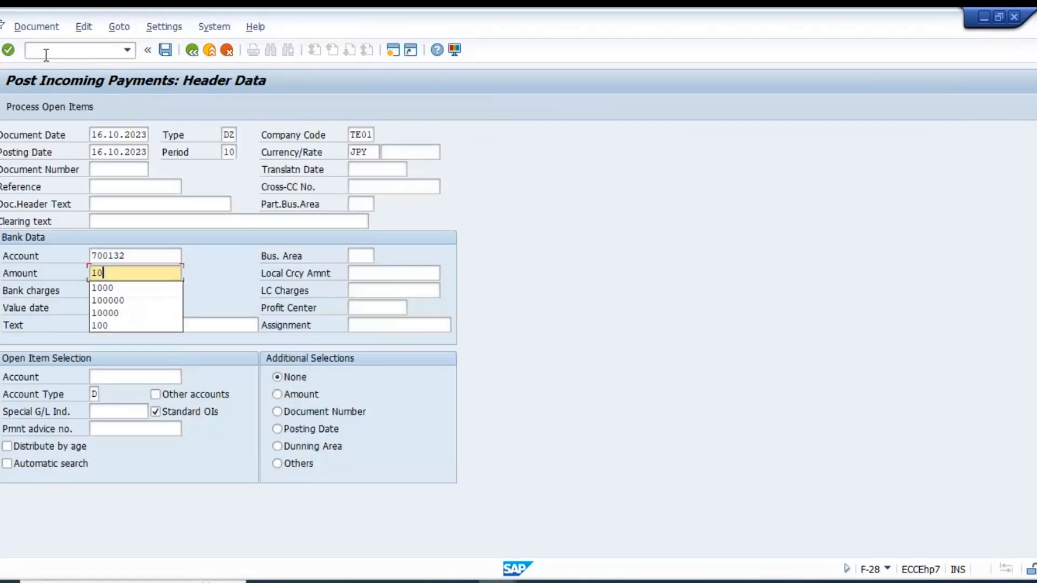
{"action": "left_click", "coordinate": [148, 377]}
{"action": "type", "text": "5000000053"}
{"action": "key", "text": "shift+F4"}
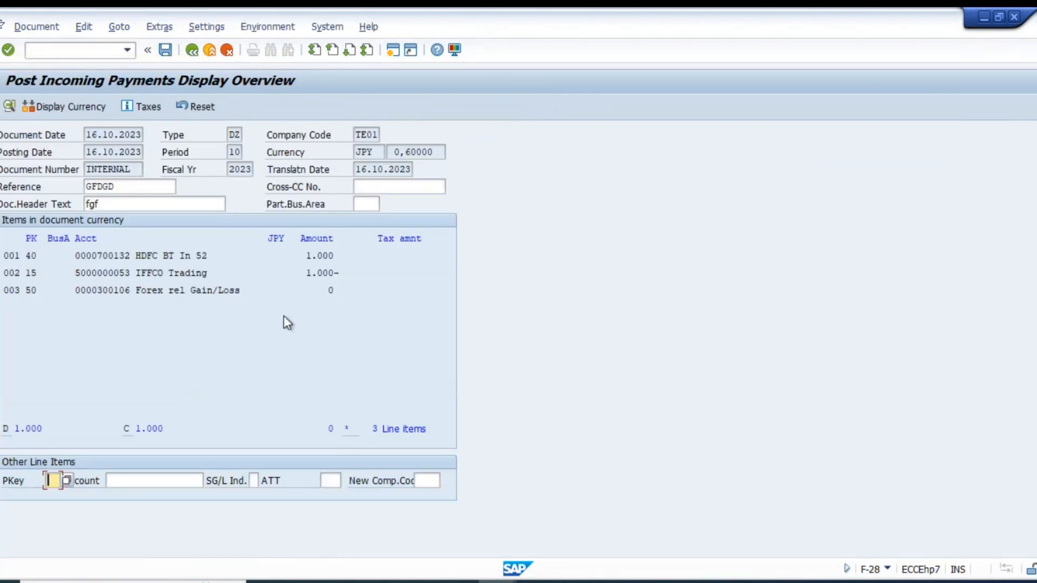
Display the simulated payment in local currency and examine the customer and forex gain/loss amounts.
{"action": "left_click", "coordinate": [69, 106]}
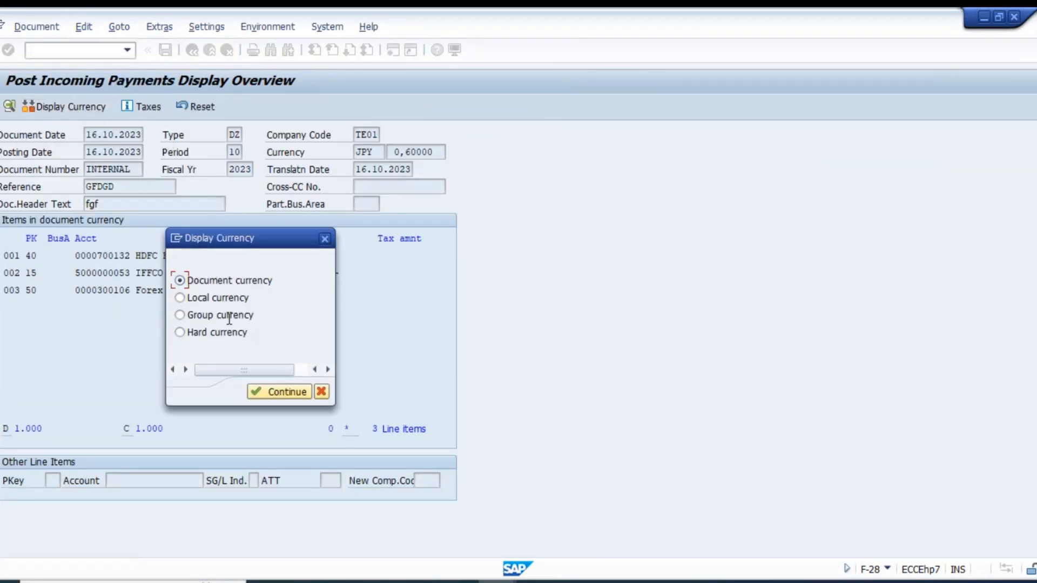
{"action": "double_click", "coordinate": [203, 301]}
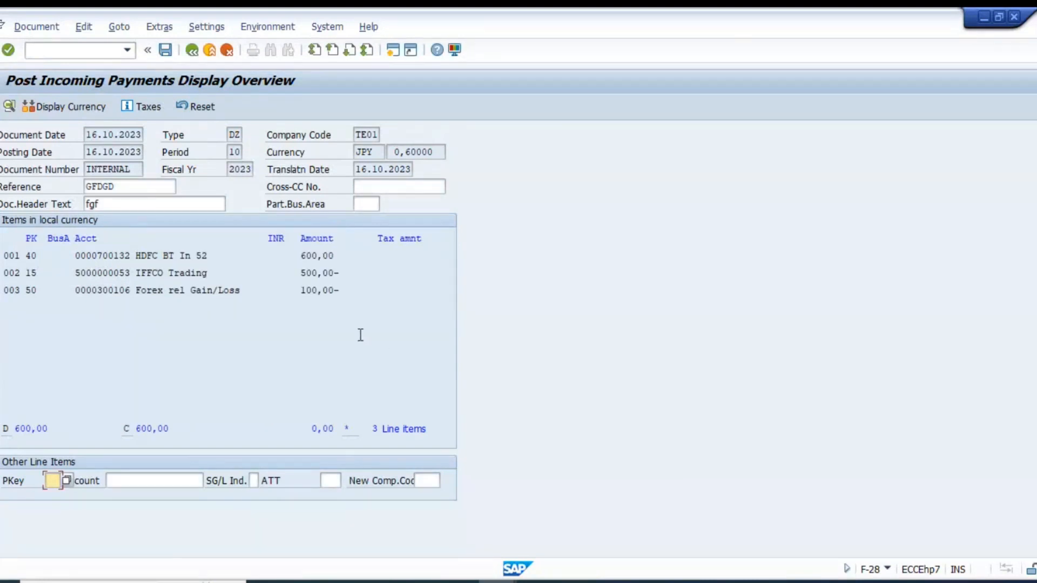
{"action": "left_click", "coordinate": [320, 293]}
{"action": "left_click", "coordinate": [301, 273]}
{"action": "left_click", "coordinate": [300, 290]}
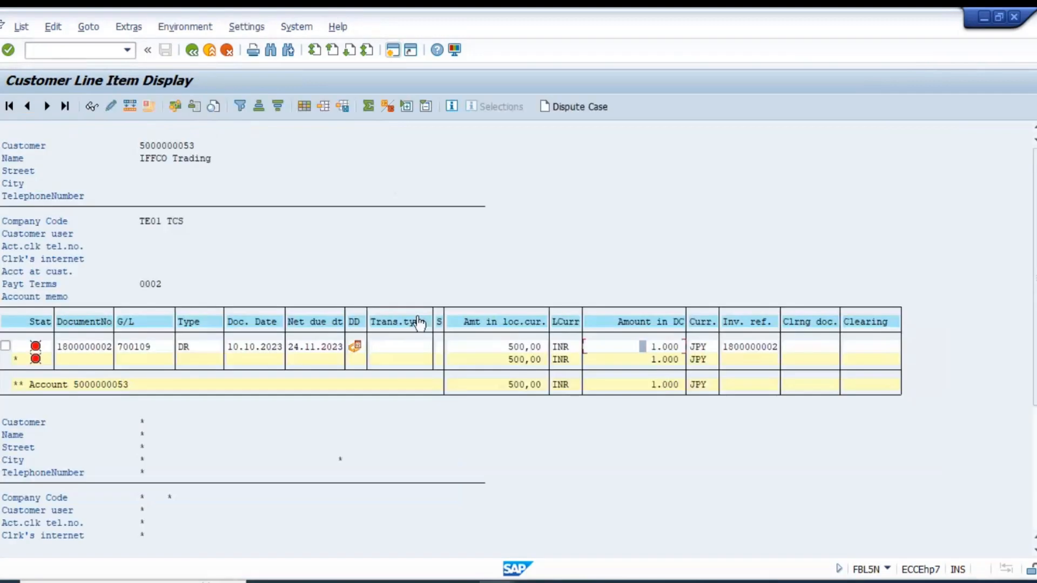
Review the open invoice's local currency amount and its subtotal in the customer line item list.
{"action": "left_click", "coordinate": [498, 360]}
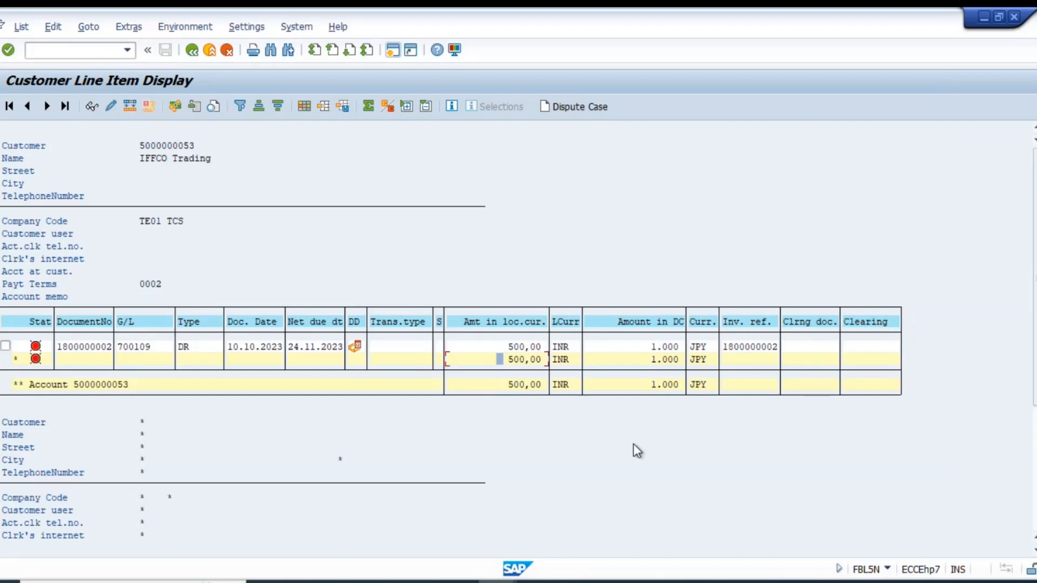
{"action": "left_click", "coordinate": [498, 346]}
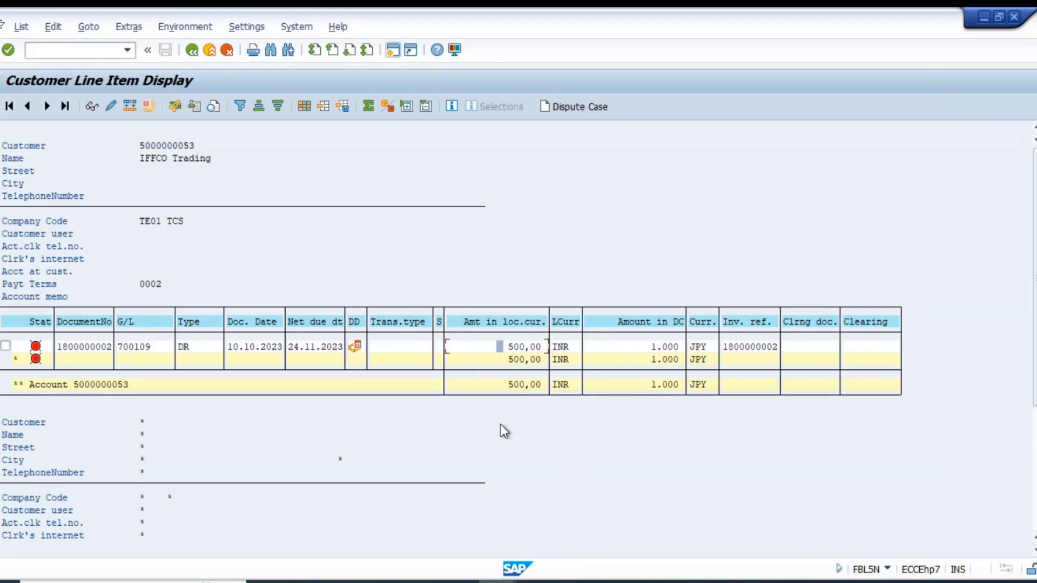
{"action": "left_click", "coordinate": [501, 358]}
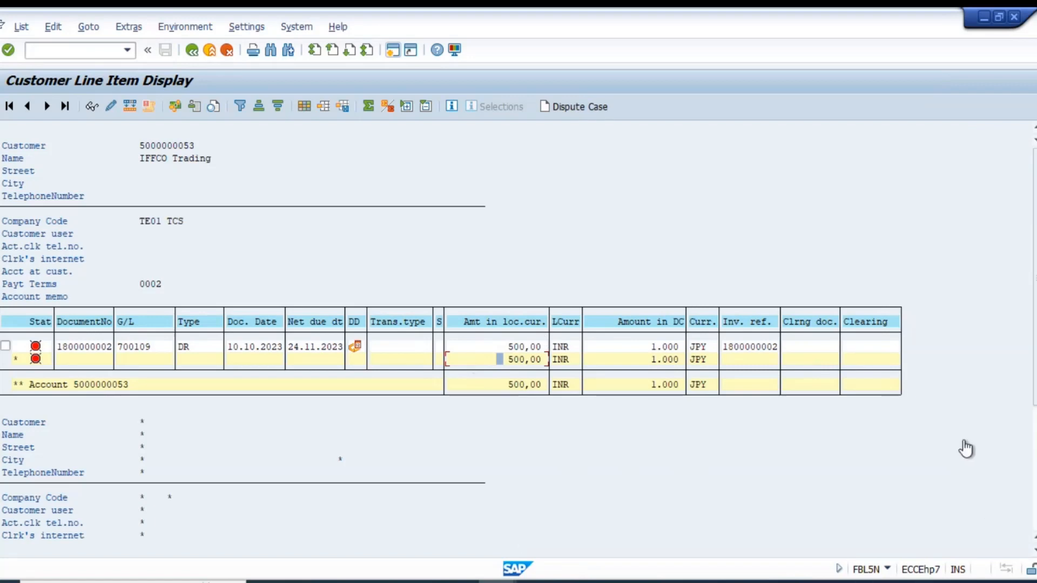
{"action": "key", "text": "alt+Tab"}
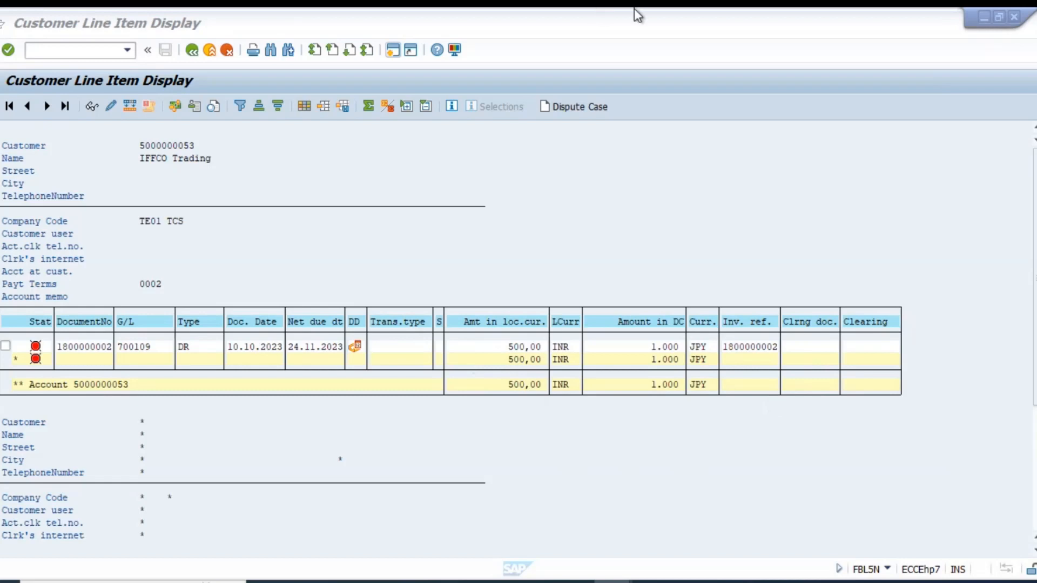
{"action": "left_click", "coordinate": [434, 297]}
Switch to the simulated incoming payment and exit it, discarding its data.
{"action": "key", "text": "alt+Tab"}
{"action": "key", "text": "alt+Tab"}
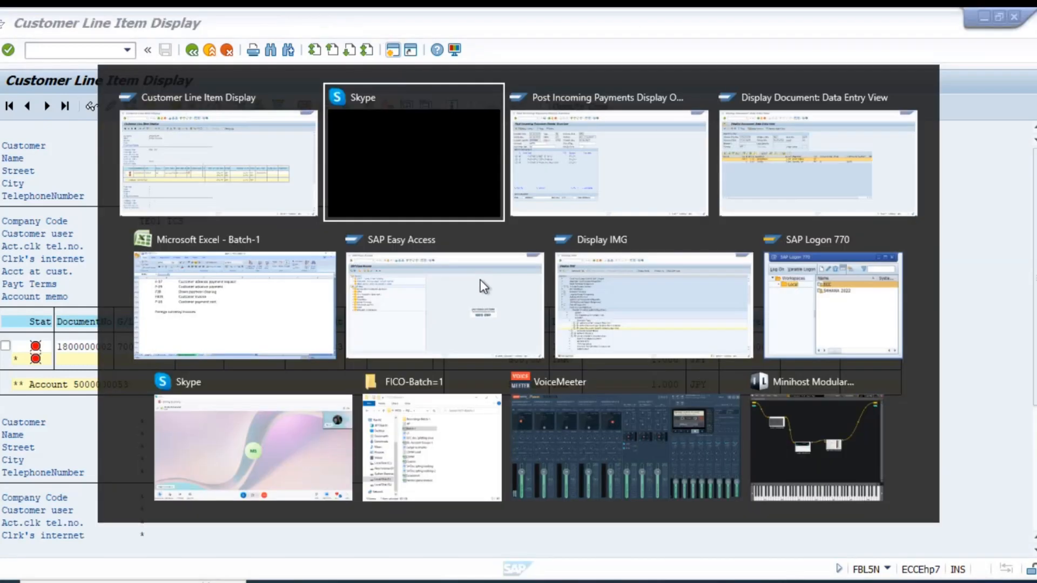
{"action": "left_click", "coordinate": [189, 52]}
{"action": "left_click", "coordinate": [224, 334]}
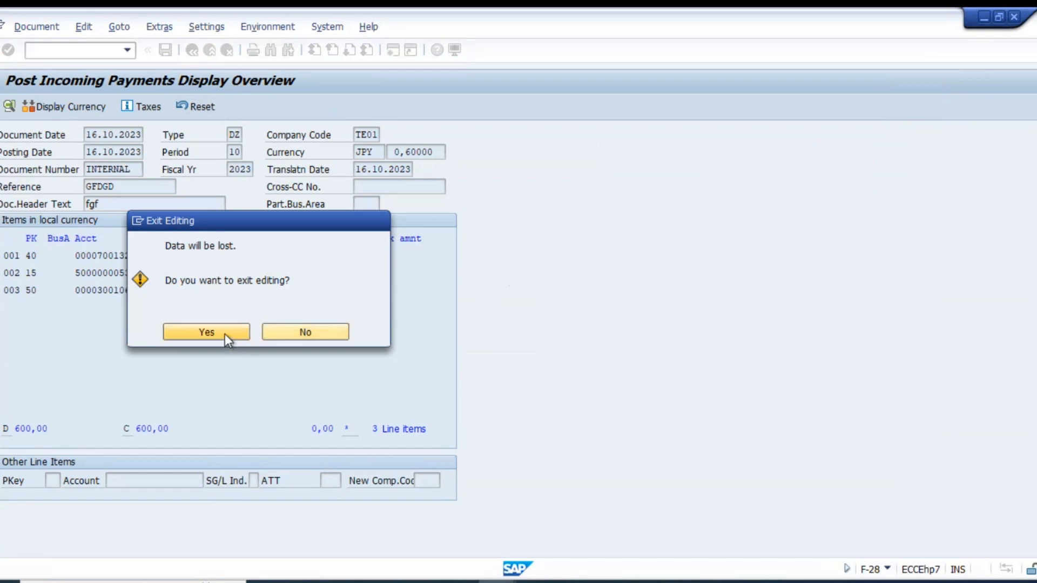
Switch to the Batch-1 workbook in Excel and enter "Foreign currency revaluation" in cell B1522.
{"action": "key", "text": "alt+Tab"}
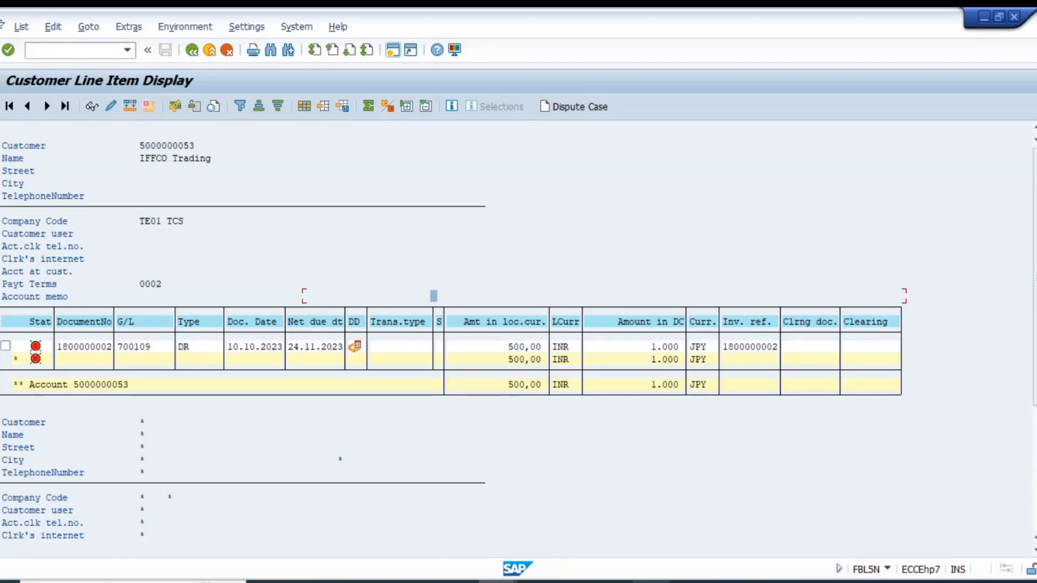
{"action": "key", "text": "alt+Tab"}
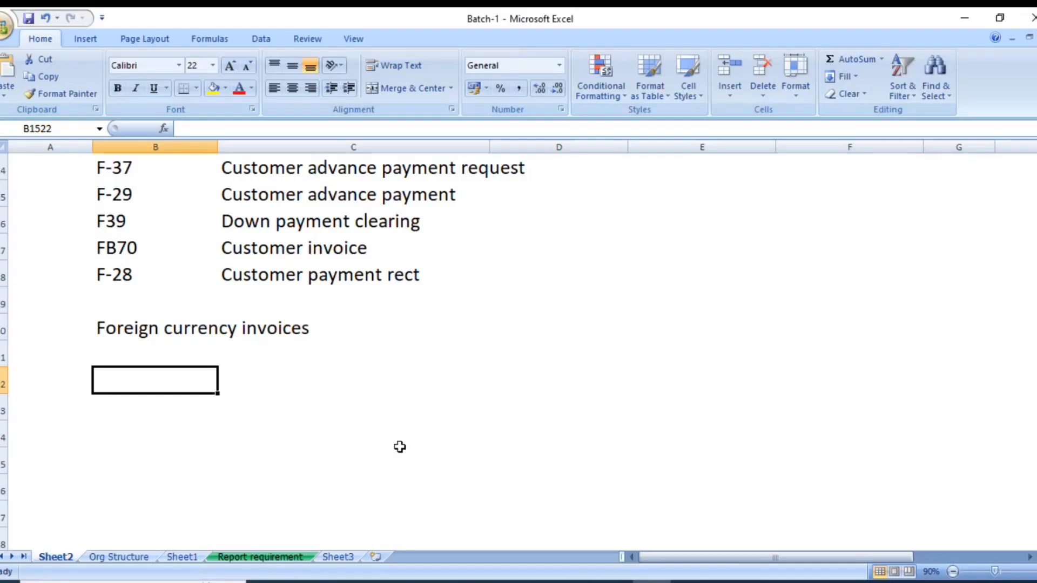
{"action": "type", "text": "Foreign cur"}
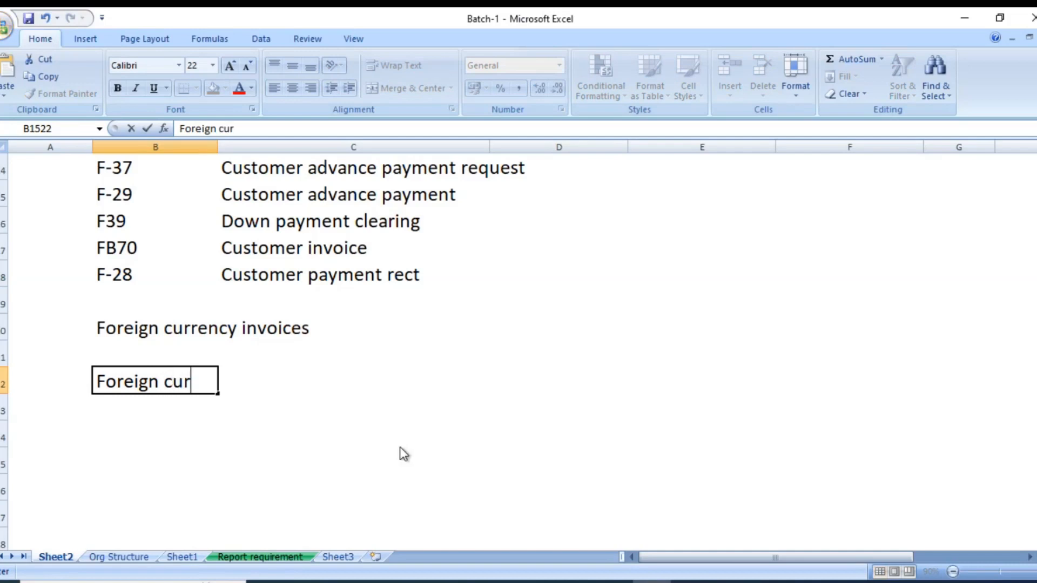
{"action": "type", "text": "rency reval"}
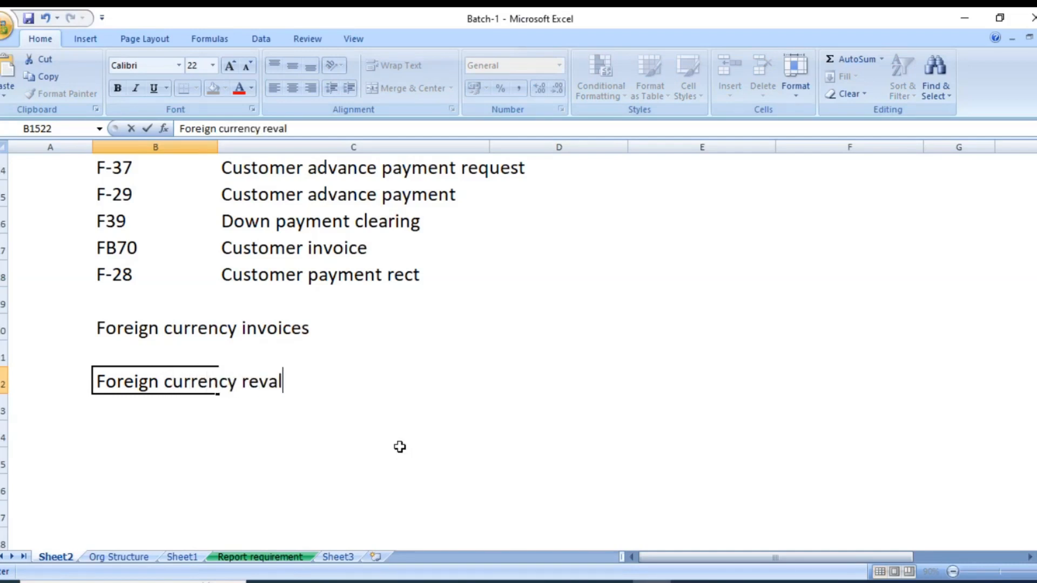
{"action": "type", "text": "uation"}
{"action": "key", "text": "Return"}
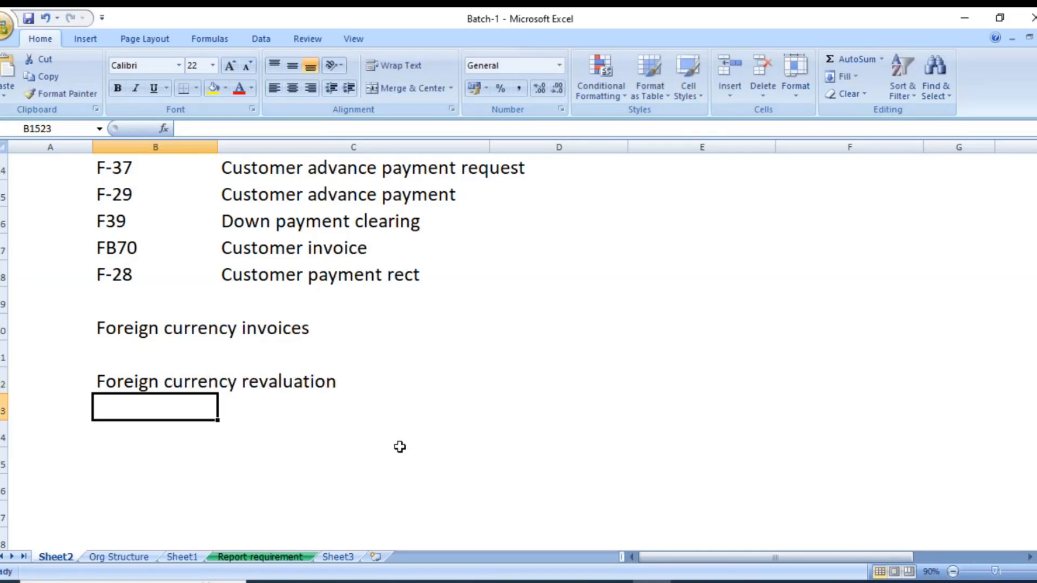
Fill cells B1522 to D1522 with the standard light green colour and save the workbook.
{"action": "key", "text": "Up"}
{"action": "key", "text": "shift+Right"}
{"action": "key", "text": "shift+Right"}
{"action": "key", "text": "shift+Left"}
{"action": "key", "text": "shift+Right"}
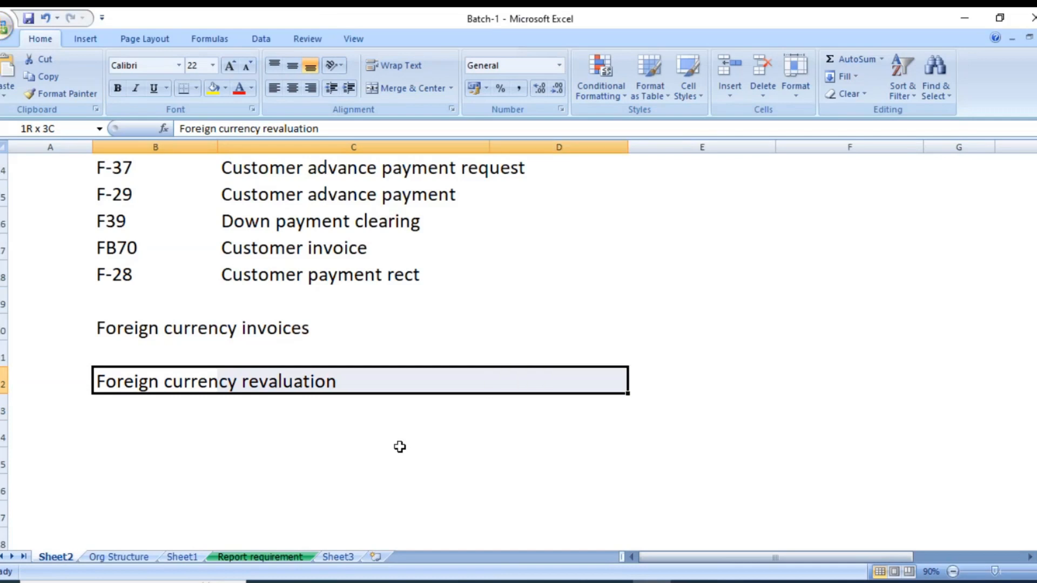
{"action": "key", "text": "shift+Left"}
{"action": "key", "text": "shift+Right"}
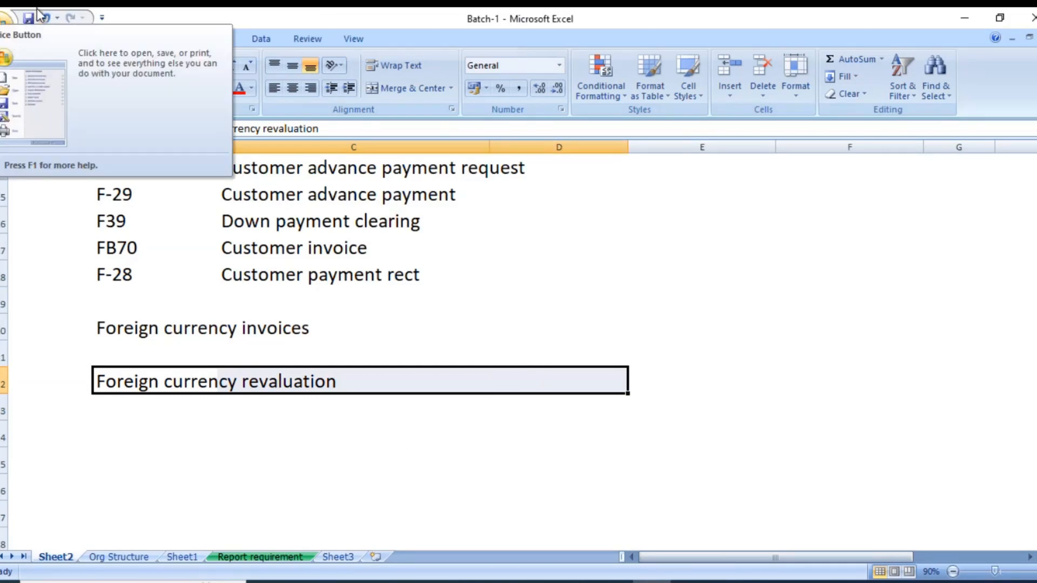
{"action": "left_click", "coordinate": [226, 88]}
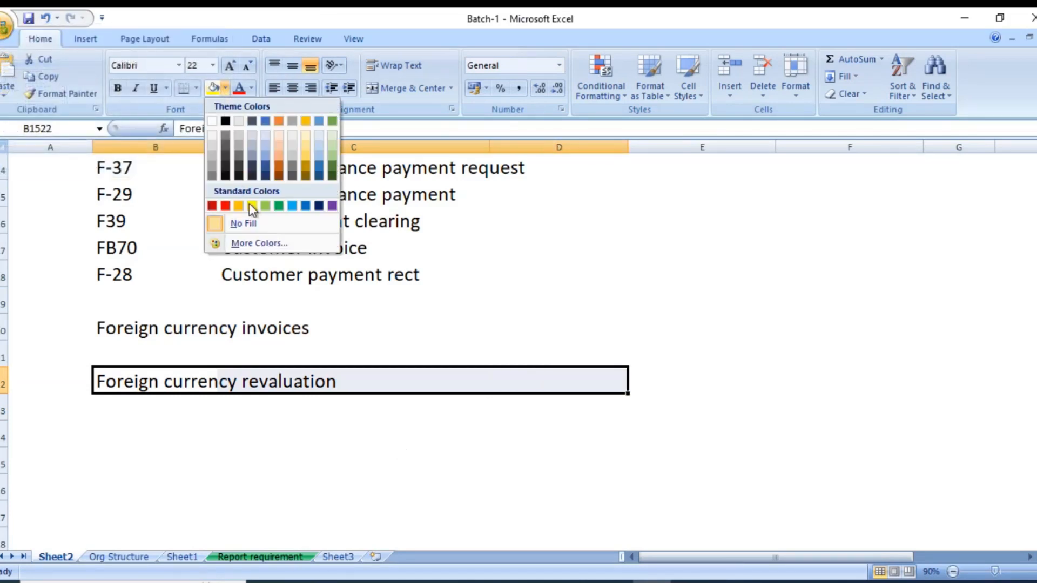
{"action": "left_click", "coordinate": [266, 206]}
{"action": "left_click", "coordinate": [81, 423]}
{"action": "left_click", "coordinate": [139, 433]}
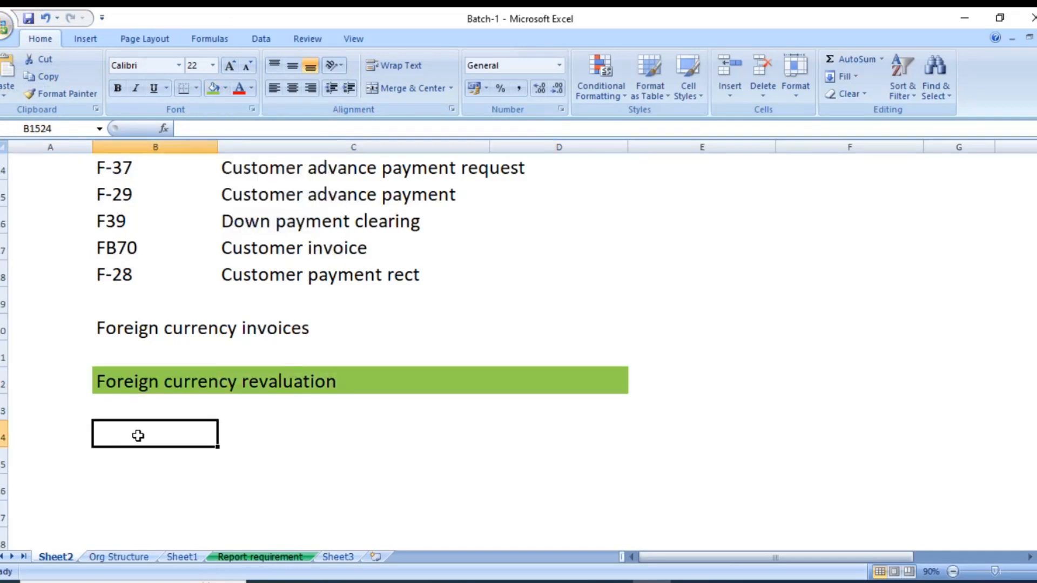
{"action": "key", "text": "ctrl+s"}
Enter the note "We will calculate forex gain / loss at the end of month" in cell B1524.
{"action": "type", "text": "We will cal"}
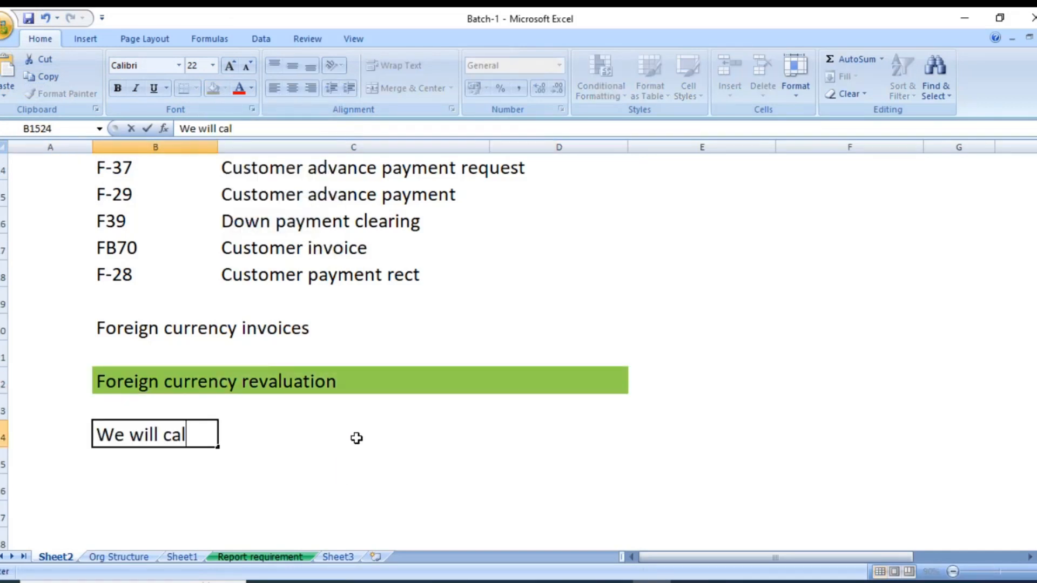
{"action": "type", "text": "culate fore"}
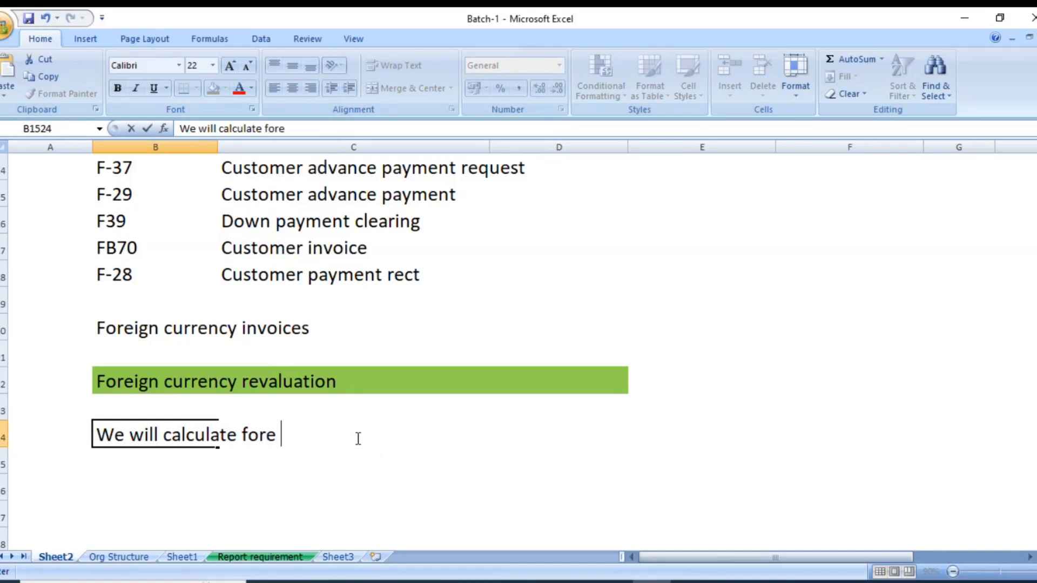
{"action": "type", "text": "x gain "}
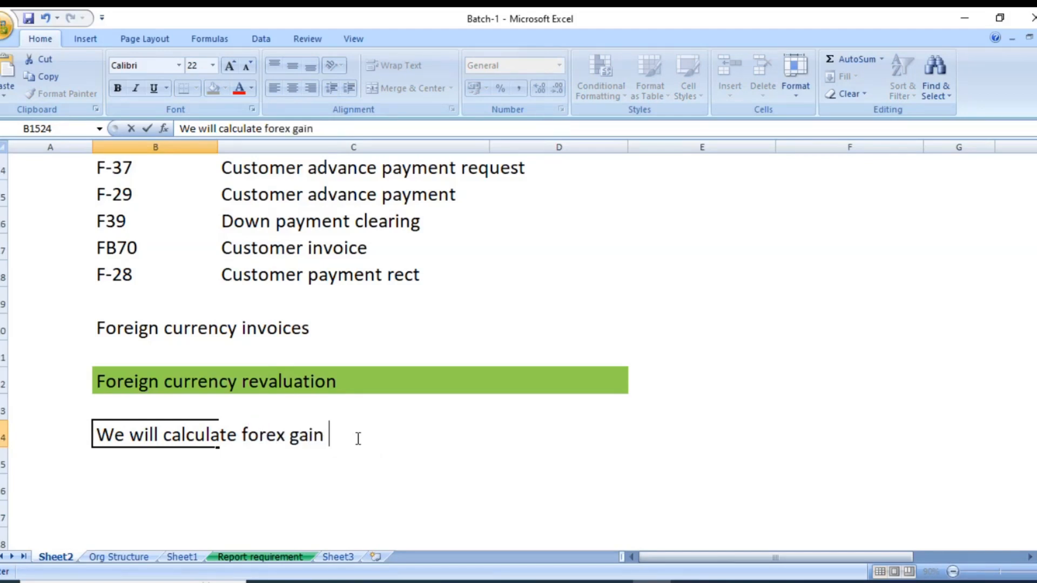
{"action": "type", "text": "/ loss at the "}
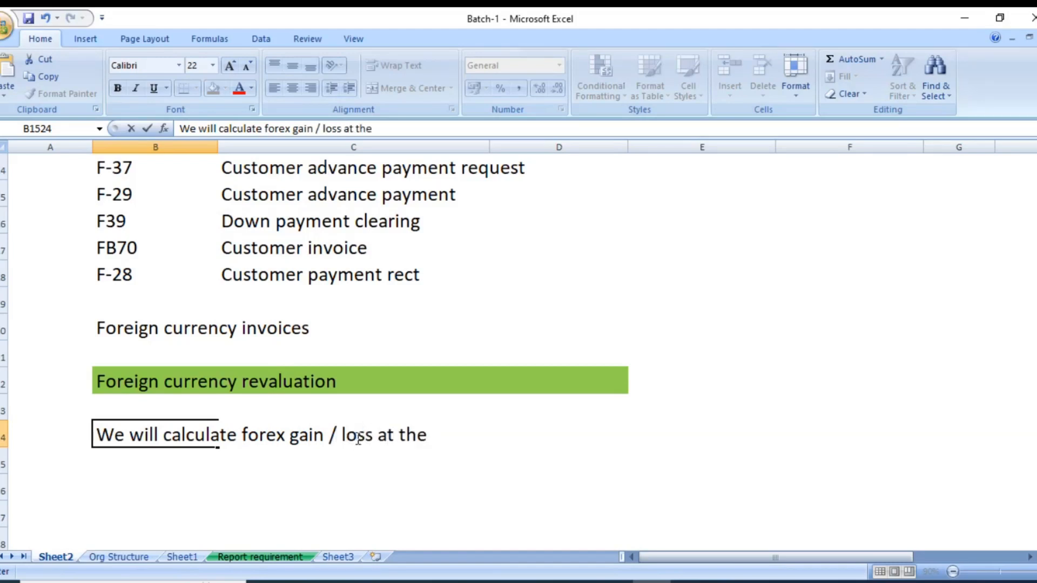
{"action": "type", "text": "end of o"}
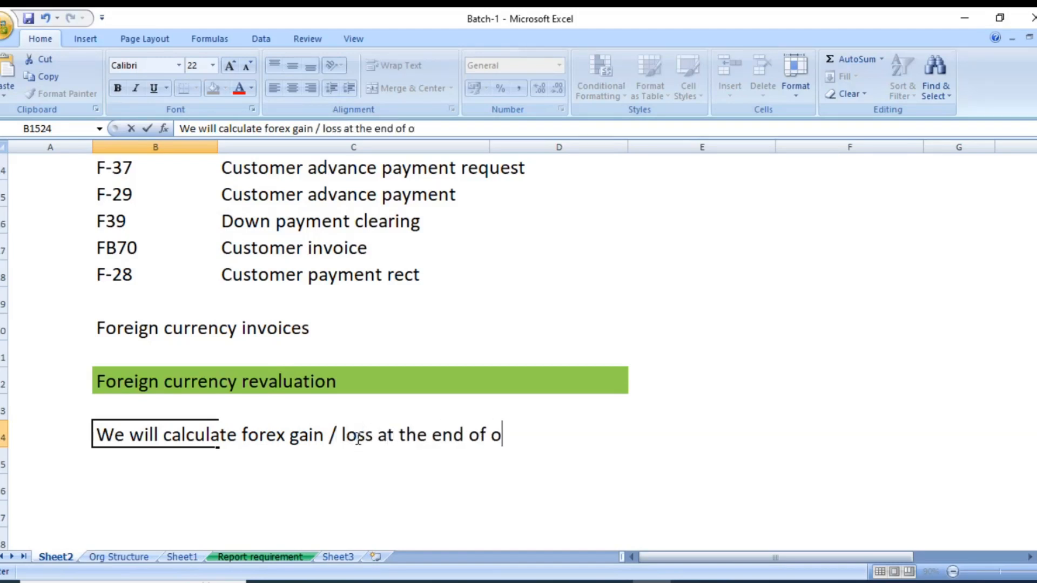
{"action": "key", "text": "BackSpace"}
{"action": "type", "text": "month"}
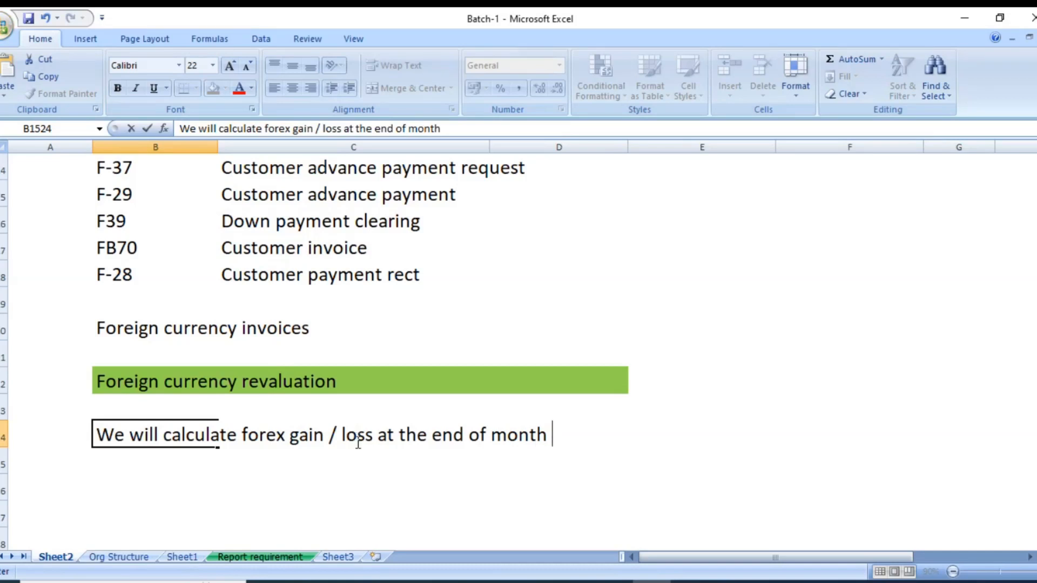
{"action": "key", "text": "Return"}
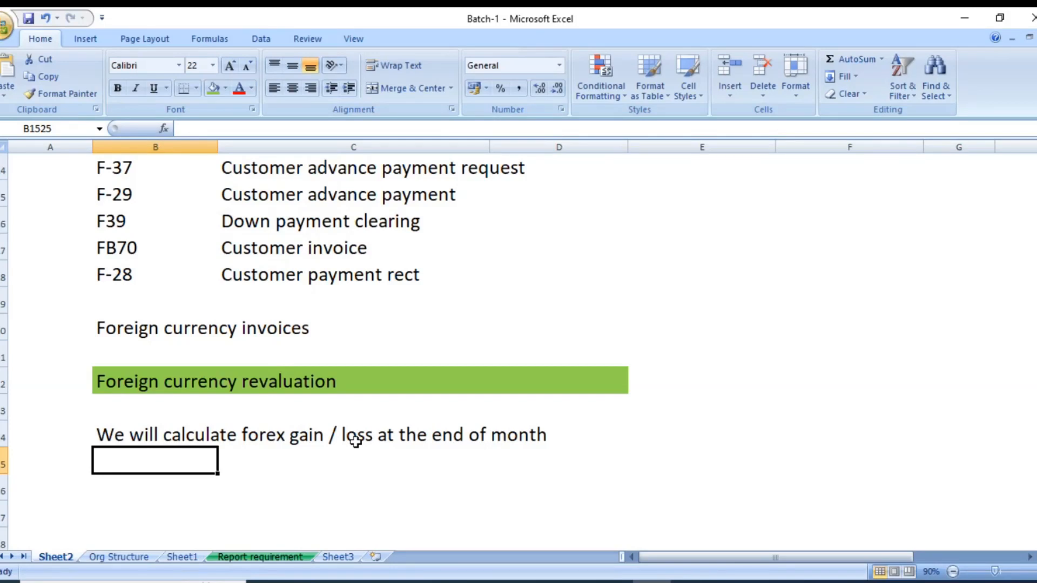
Enter "Forex gain/loss" in cell B1526.
{"action": "key", "text": "Down"}
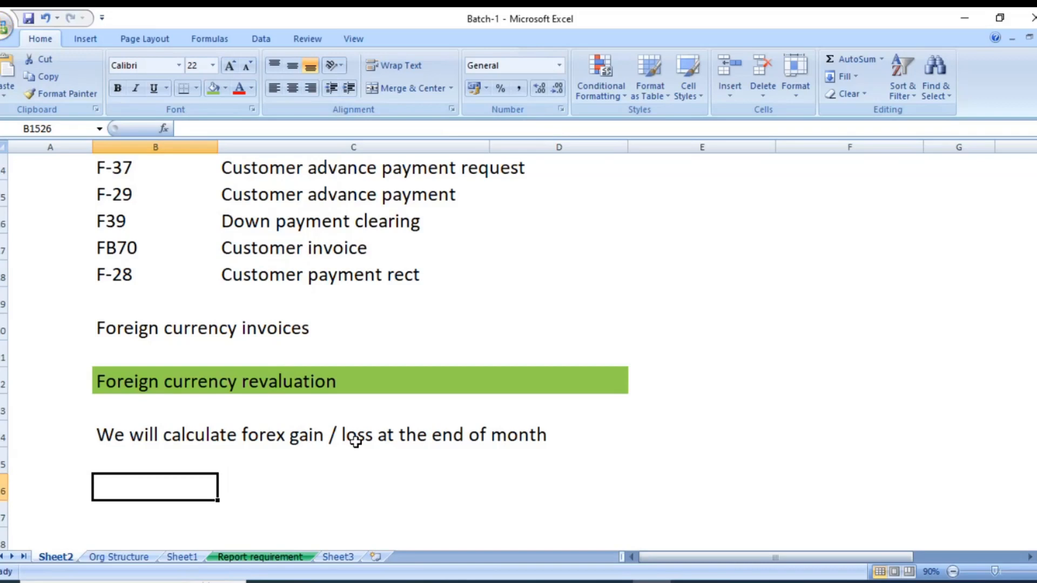
{"action": "type", "text": "Forex"}
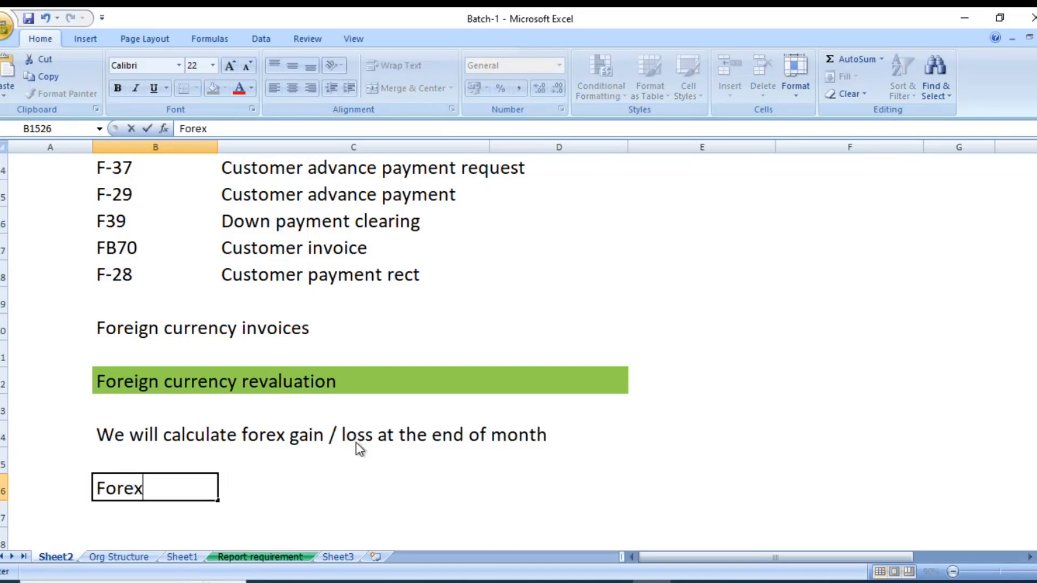
{"action": "type", "text": " gail"}
{"action": "key", "text": "BackSpace"}
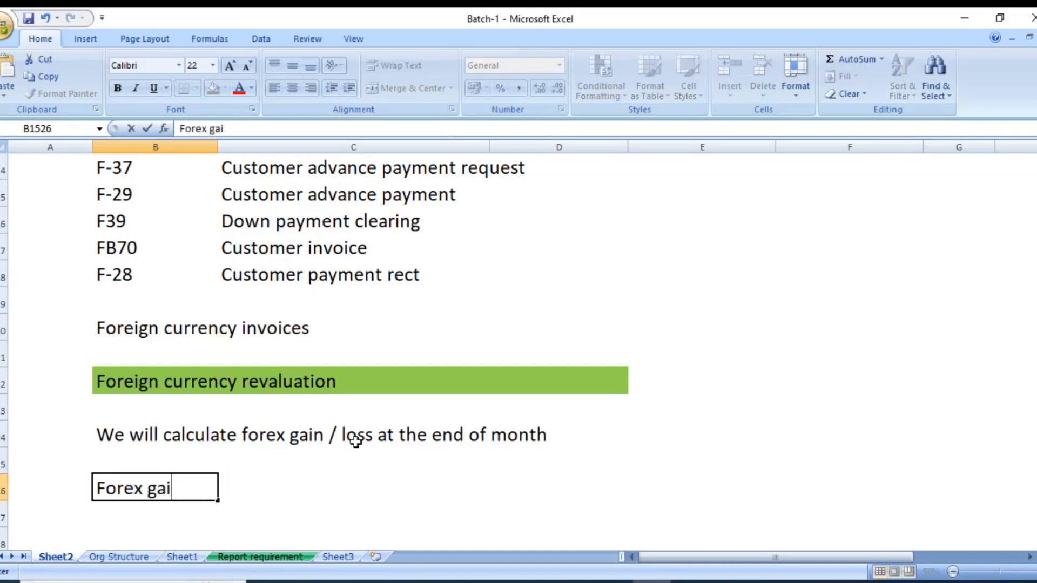
{"action": "type", "text": "n/loss"}
{"action": "key", "text": "Tab"}
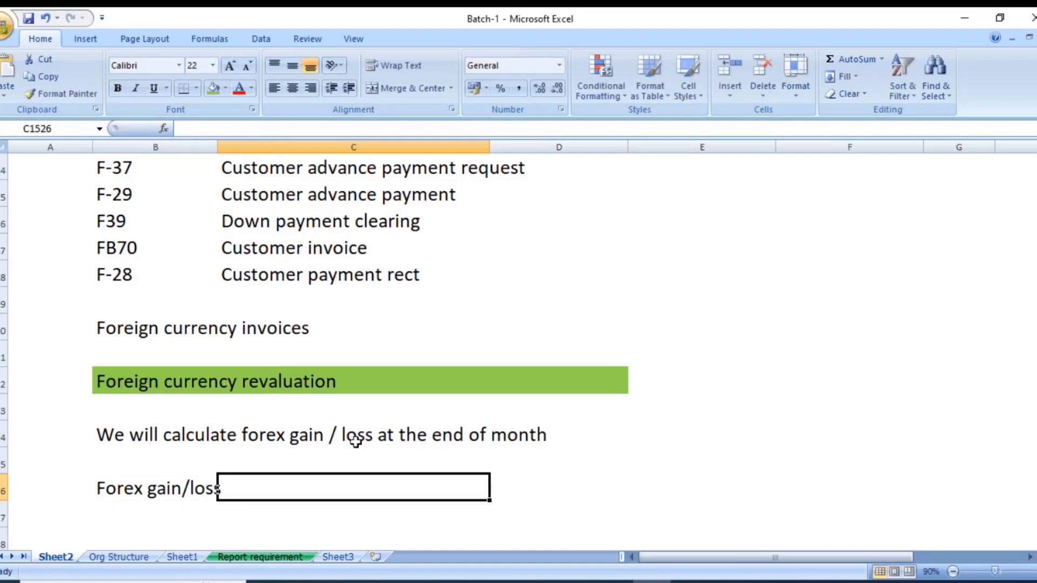
Enter "Dr" beside the forex gain/loss line, placing it in D1526, and enter "Cr" in D1527.
{"action": "type", "text": "Dr"}
{"action": "key", "text": "Return"}
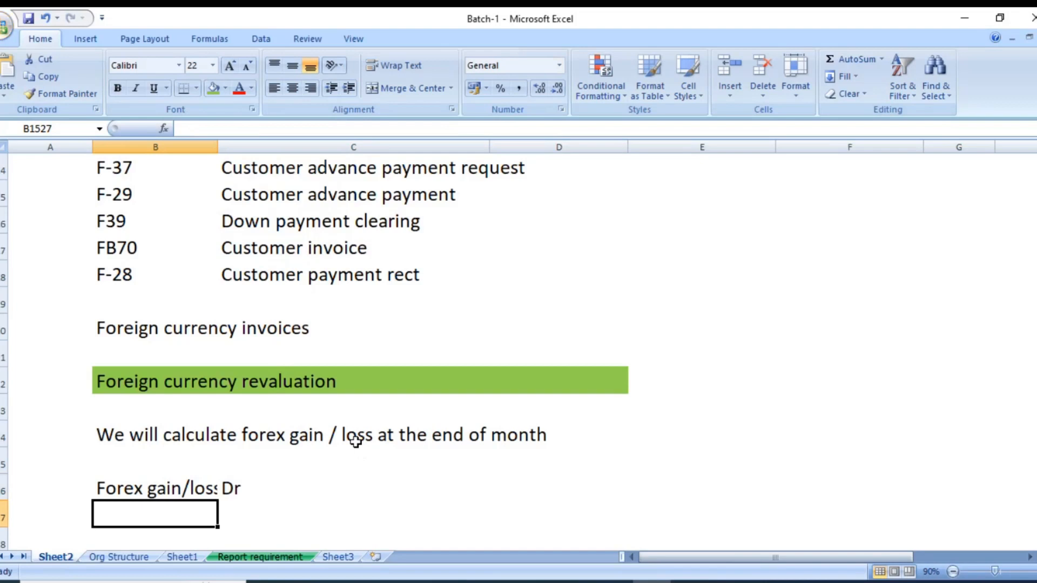
{"action": "key", "text": "Right"}
{"action": "key", "text": "Up"}
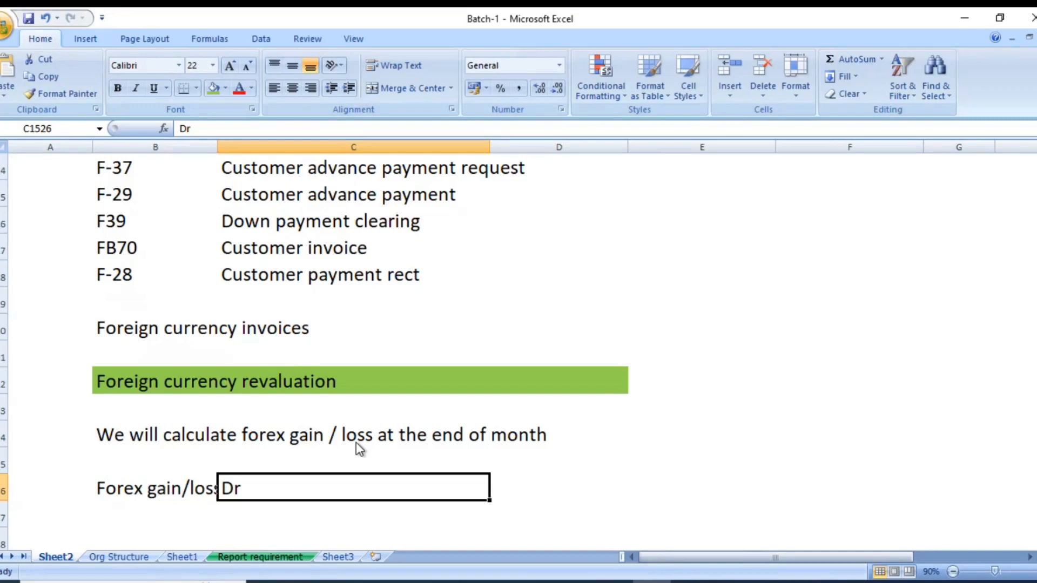
{"action": "key", "text": "Return"}
{"action": "key", "text": "Down"}
{"action": "key", "text": "Right"}
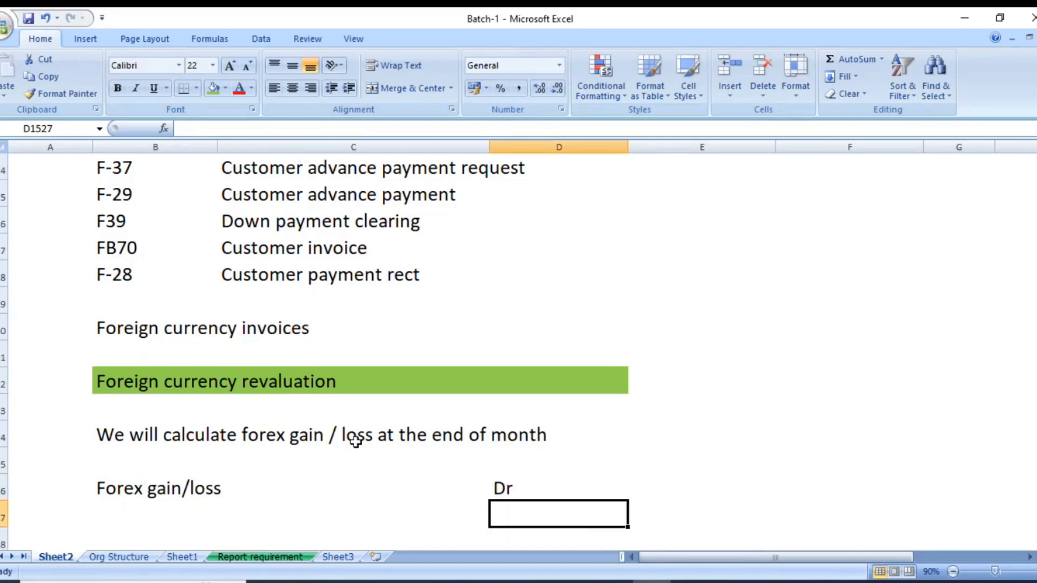
{"action": "type", "text": "Cr"}
Enter "Bal. clearing a/c" in cell B1527 as the credit line.
{"action": "key", "text": "Left"}
{"action": "key", "text": "Left"}
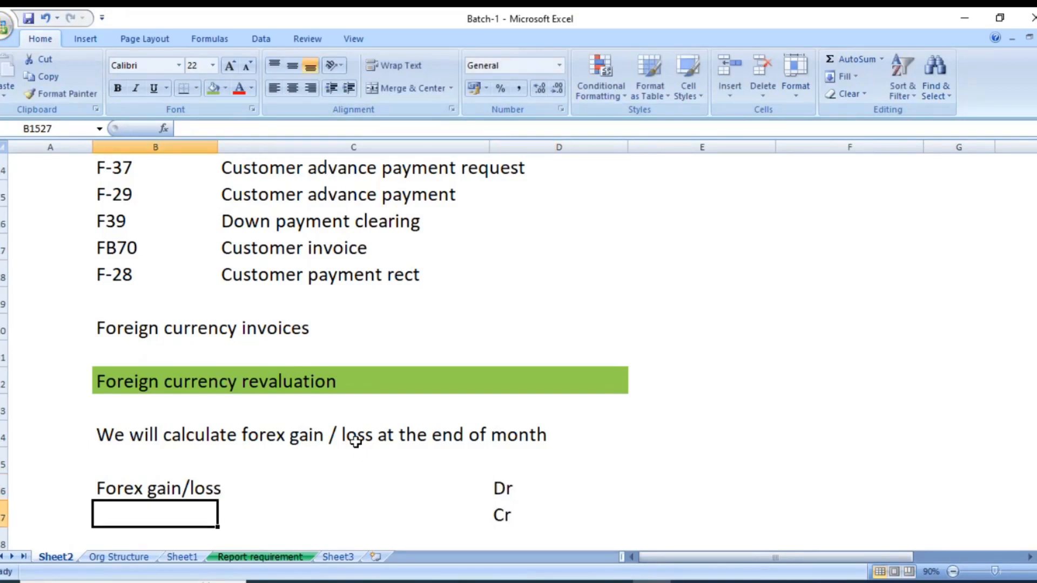
{"action": "type", "text": "B"}
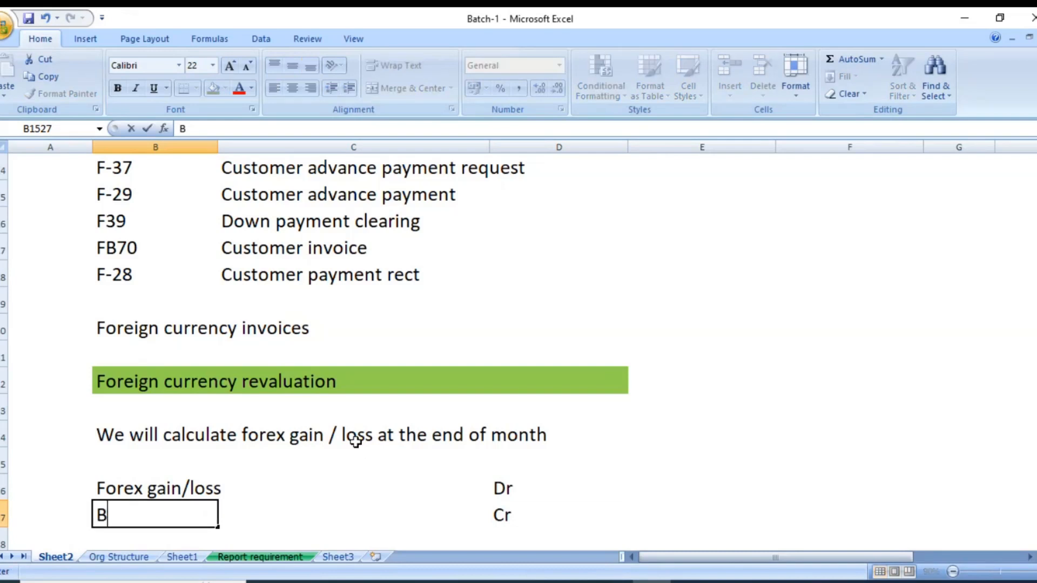
{"action": "type", "text": "al. ch"}
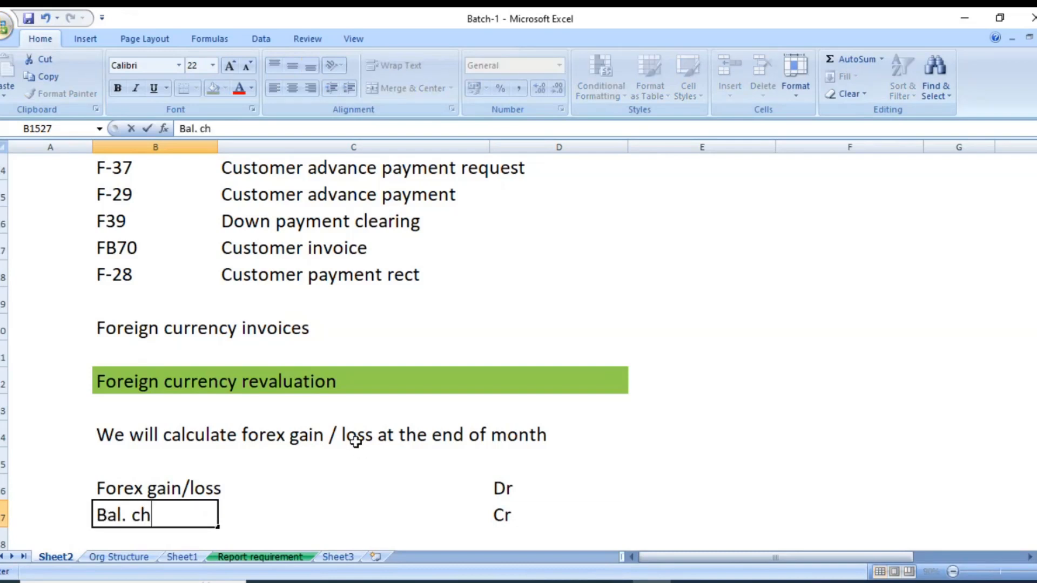
{"action": "key", "text": "BackSpace"}
{"action": "type", "text": "learing G"}
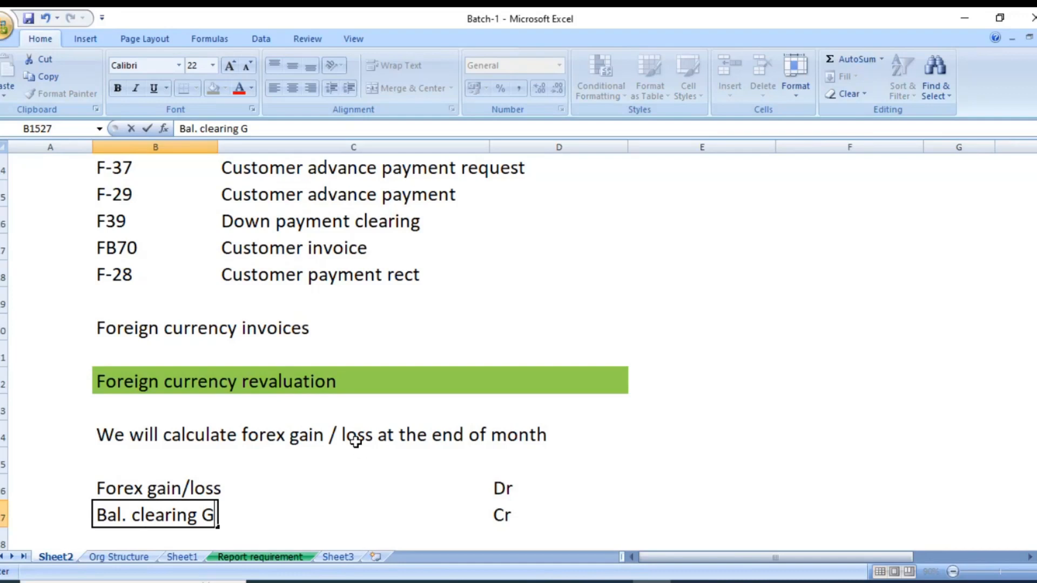
{"action": "key", "text": "BackSpace"}
{"action": "type", "text": "a/c"}
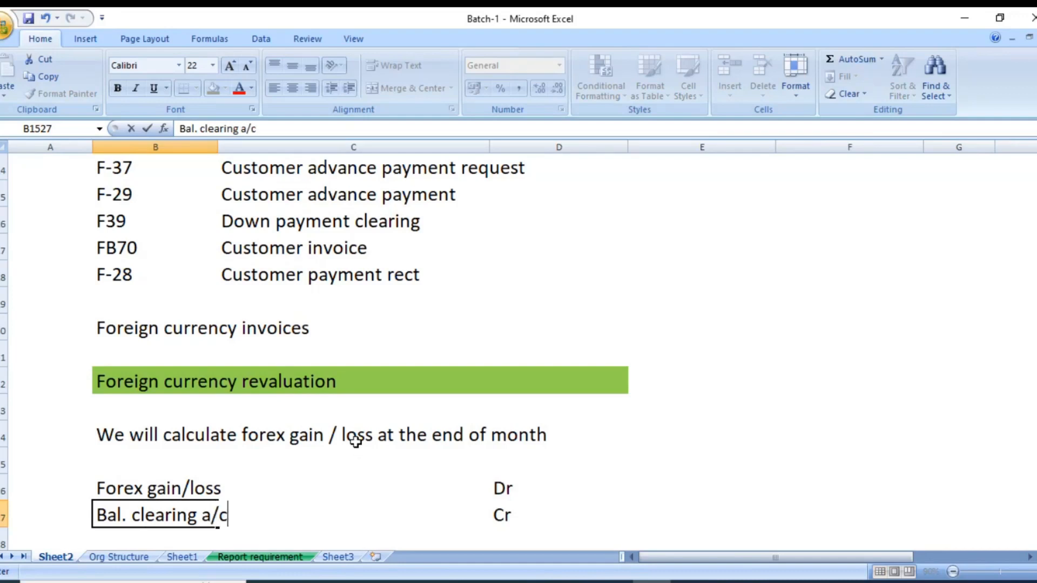
{"action": "key", "text": "Return"}
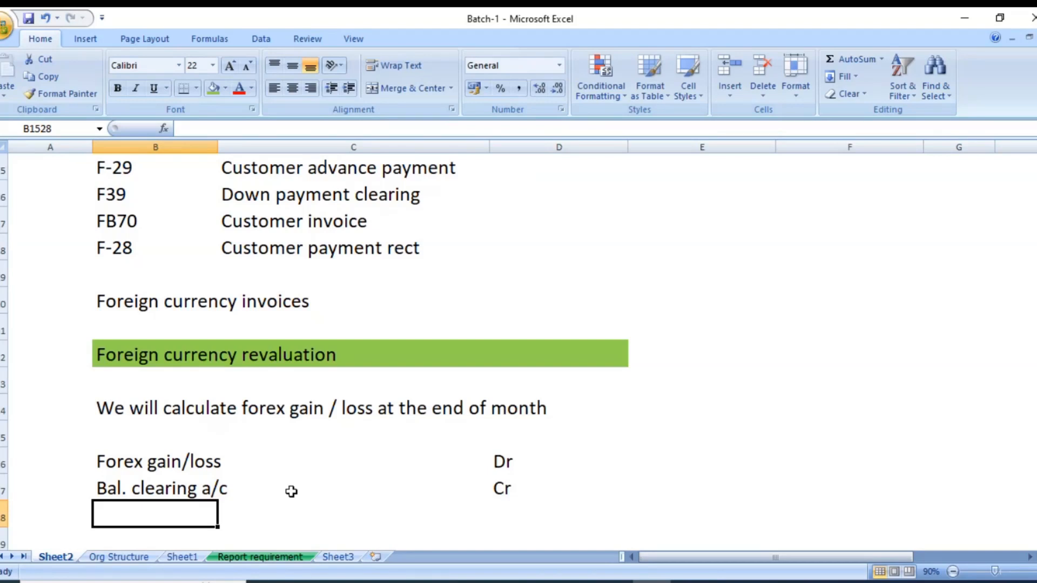
{"action": "left_click", "coordinate": [141, 465]}
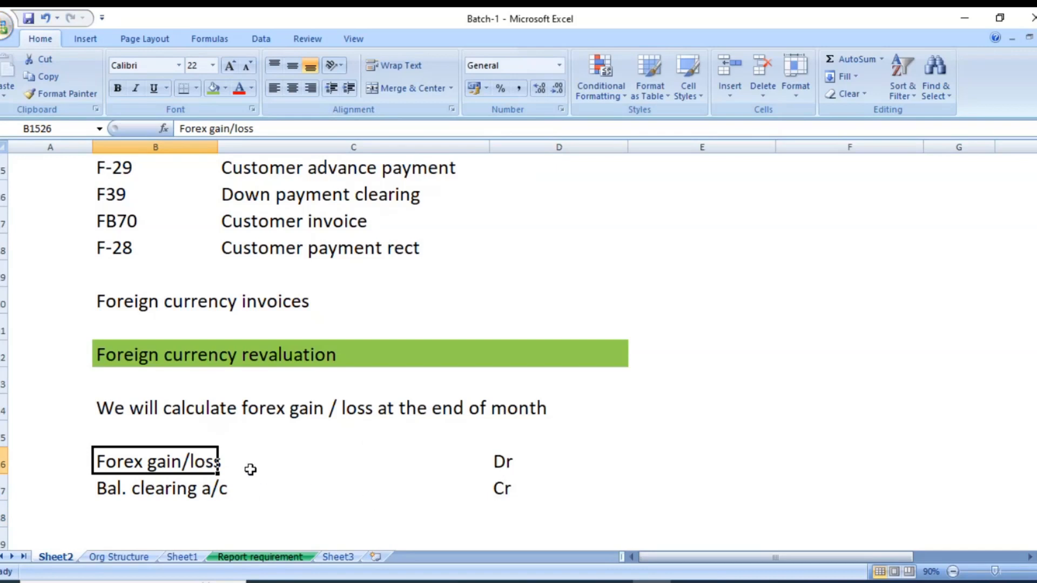
{"action": "left_click", "coordinate": [507, 463]}
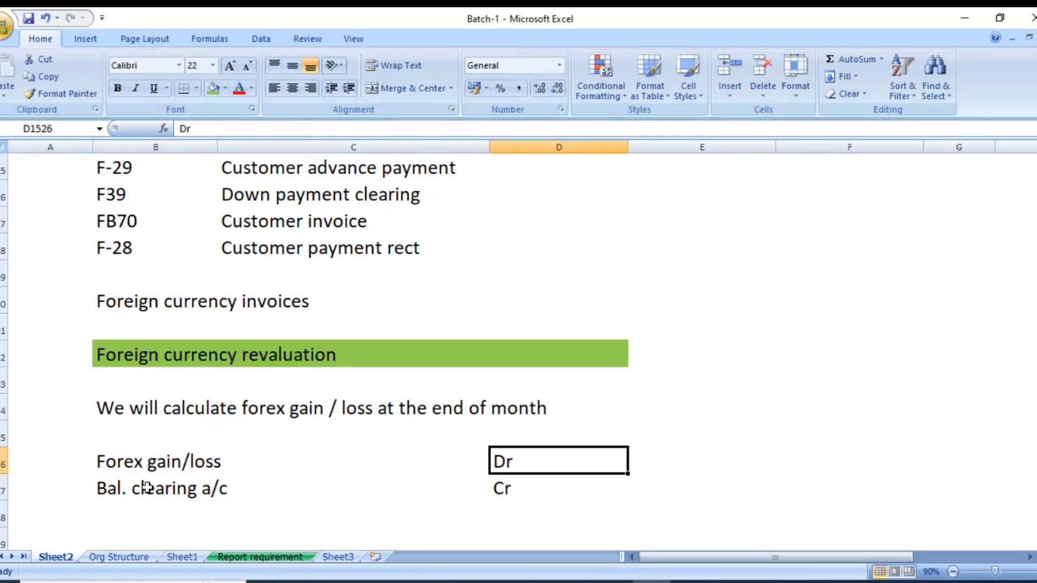
{"action": "left_click_drag", "start_coordinate": [122, 486], "coordinate": [534, 487]}
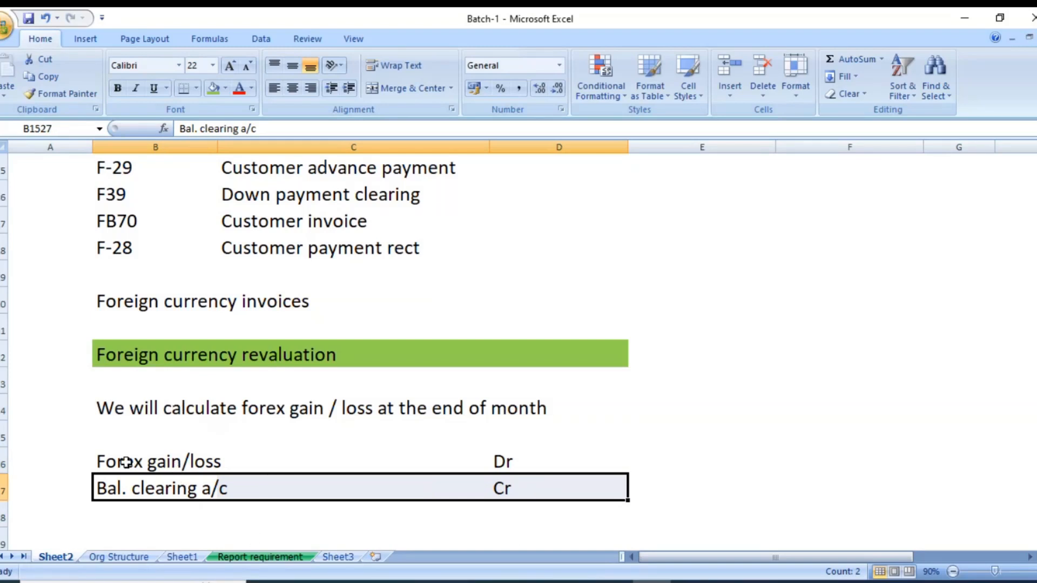
{"action": "left_click_drag", "start_coordinate": [126, 462], "coordinate": [516, 461]}
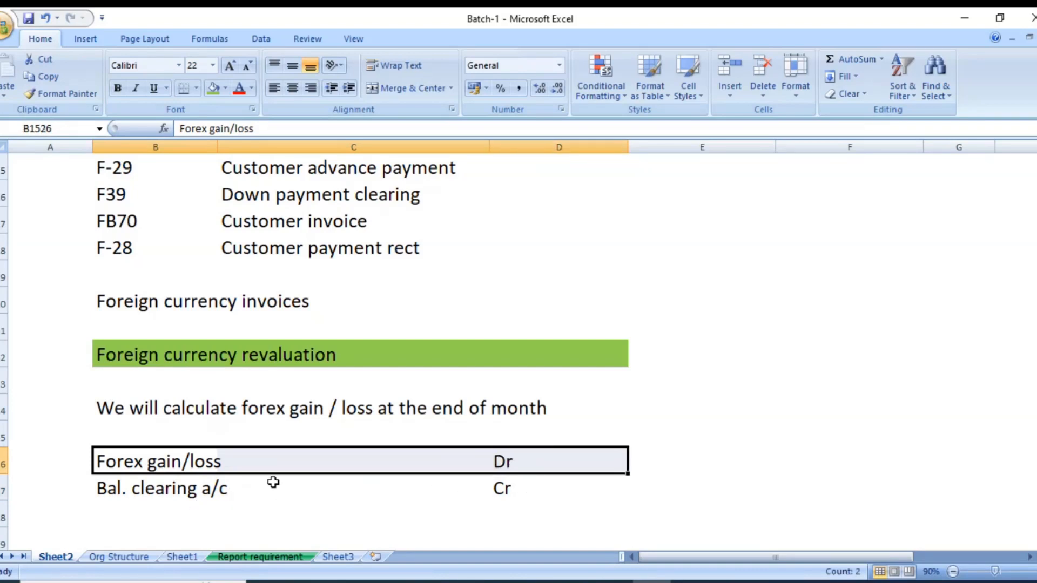
{"action": "left_click_drag", "start_coordinate": [125, 489], "coordinate": [524, 490]}
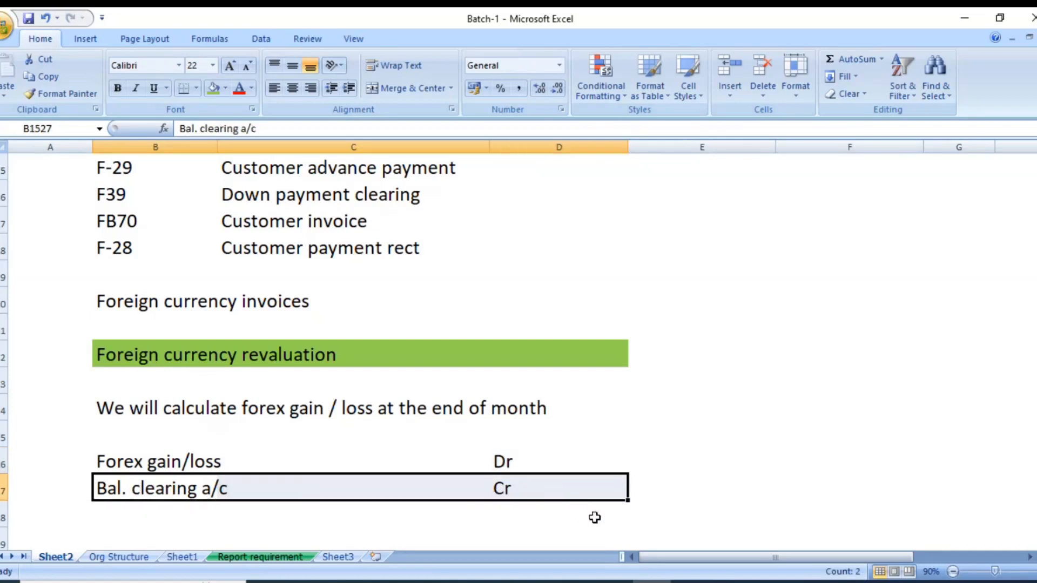
Merge and center cells E1526 and E1527 and apply outside borders to the merged cell.
{"action": "scroll", "coordinate": [671, 537], "scroll_direction": "down", "scroll_amount": 2}
{"action": "left_click", "coordinate": [684, 282]}
{"action": "left_click_drag", "start_coordinate": [670, 294], "coordinate": [687, 326]}
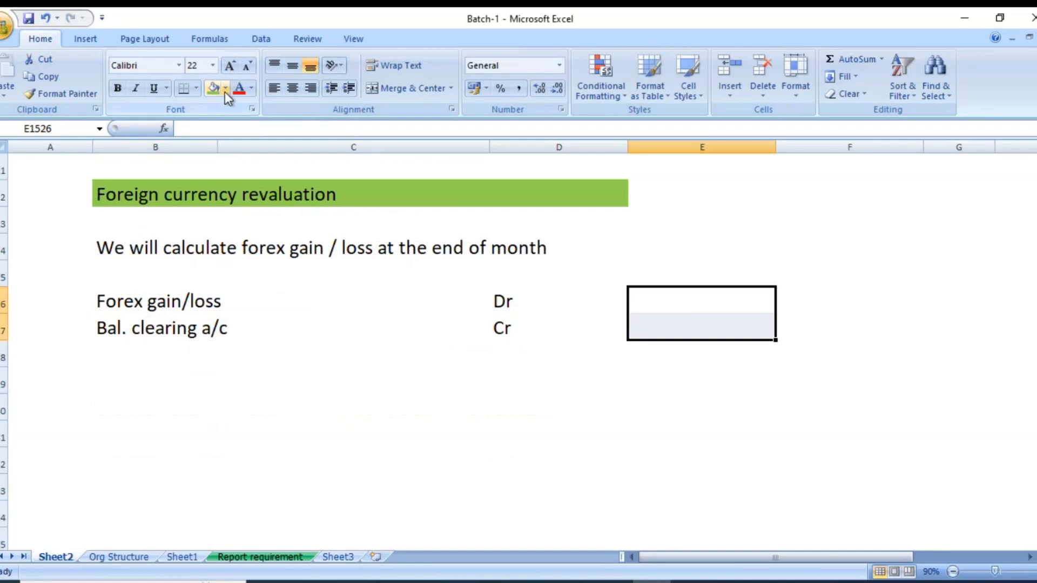
{"action": "left_click", "coordinate": [378, 89]}
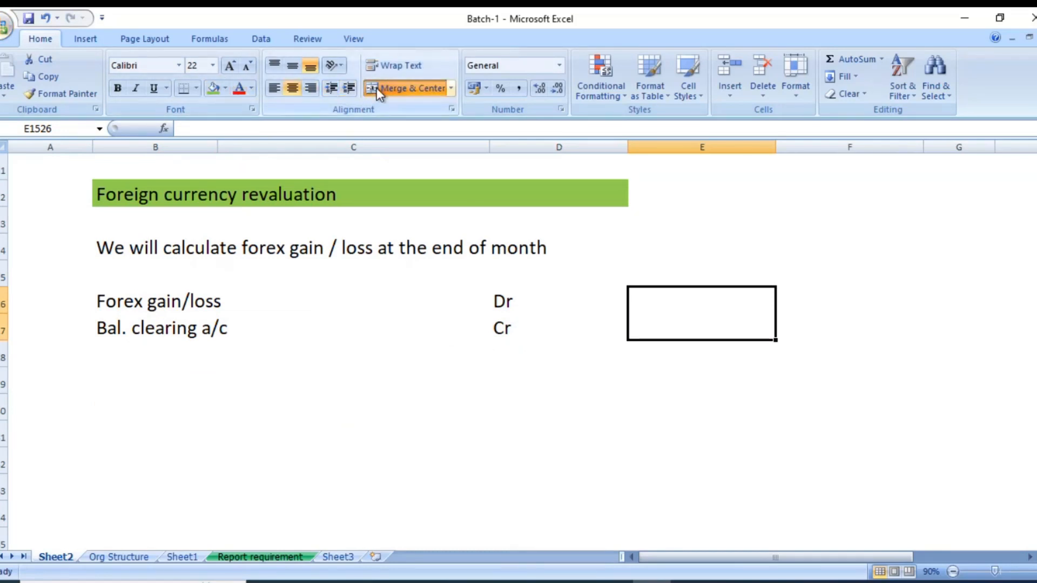
{"action": "left_click", "coordinate": [196, 88]}
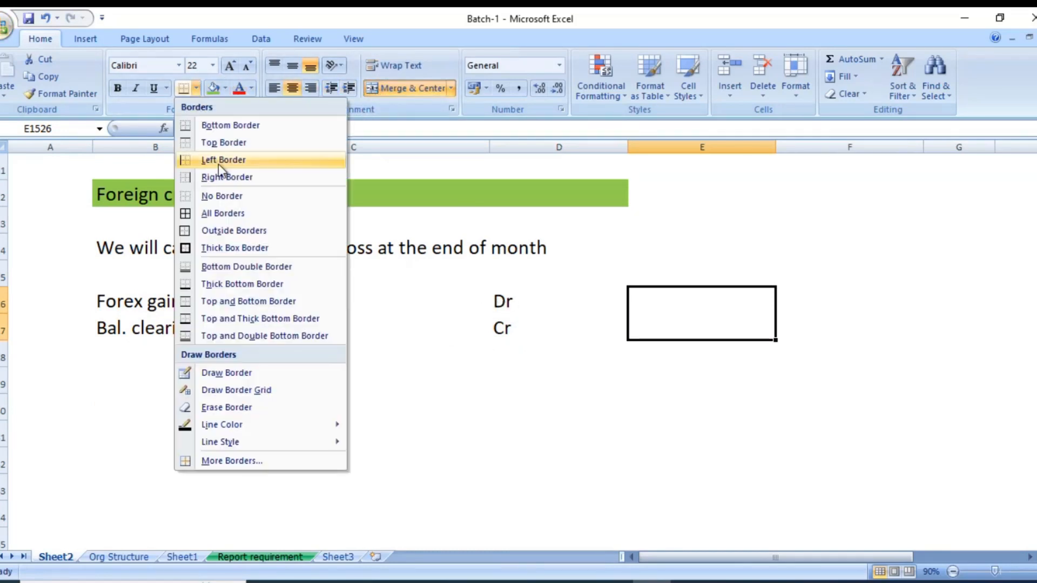
{"action": "left_click", "coordinate": [225, 231]}
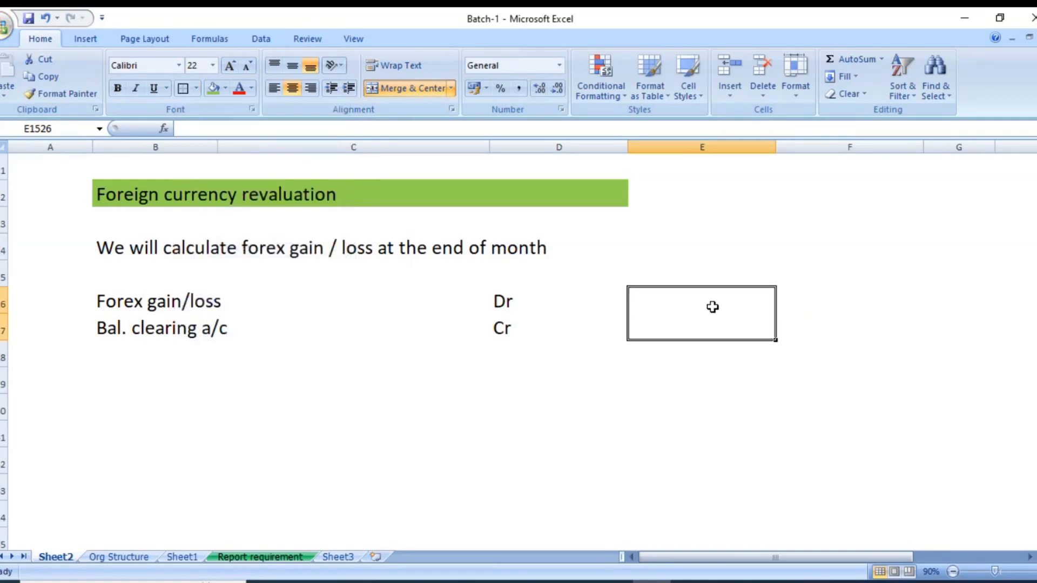
Enter the date 31.10.2023 in the merged cell E1526.
{"action": "type", "text": "31.st"}
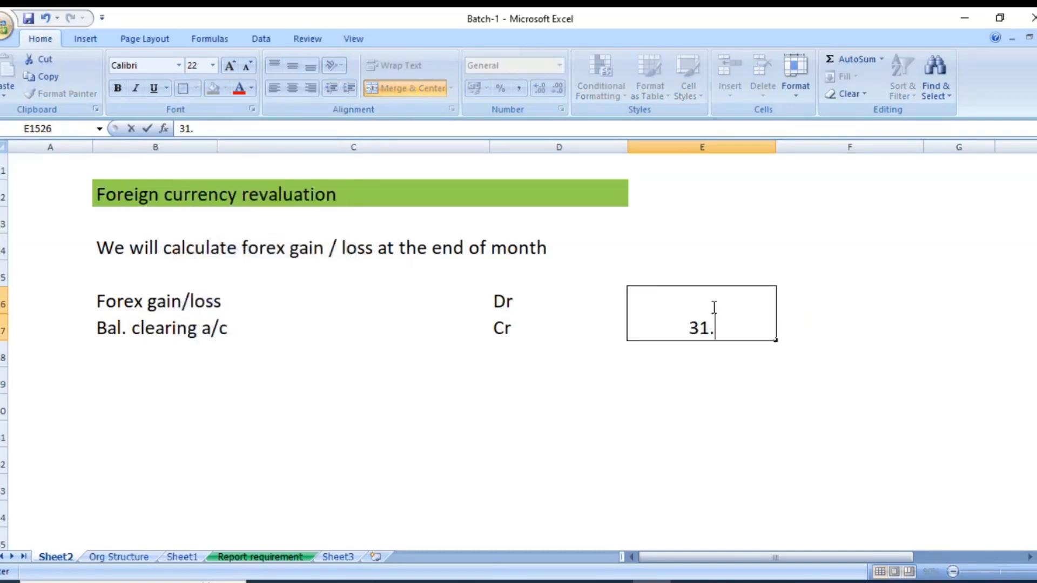
{"action": "key", "text": "BackSpace"}
{"action": "key", "text": "BackSpace"}
{"action": "key", "text": "BackSpace"}
{"action": "type", "text": ".10.2023"}
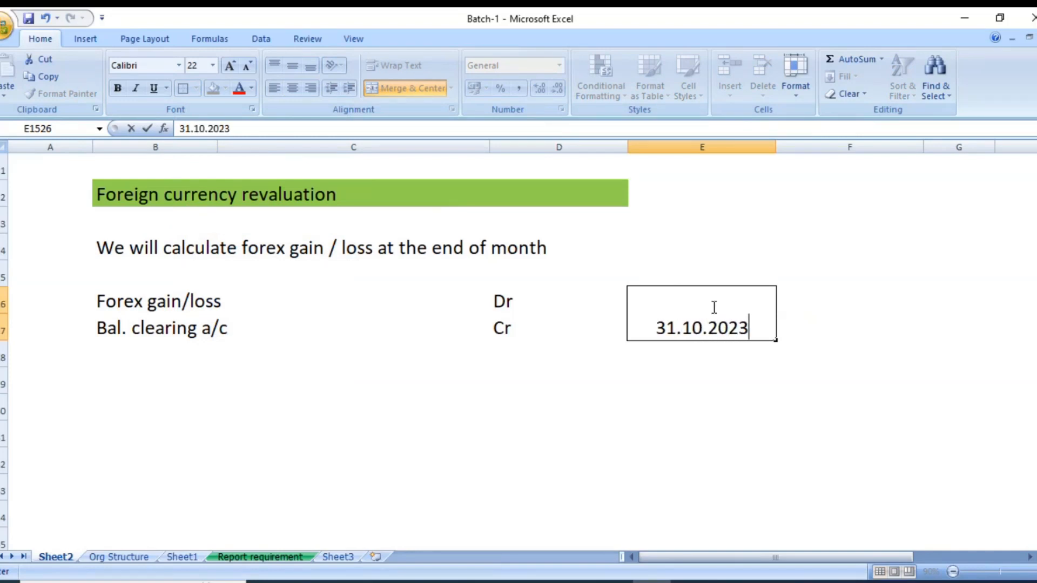
{"action": "key", "text": "Return"}
Enter the heading "Posting date" in cell E1525 above the merged date cell.
{"action": "left_click", "coordinate": [713, 307]}
{"action": "key", "text": "Up"}
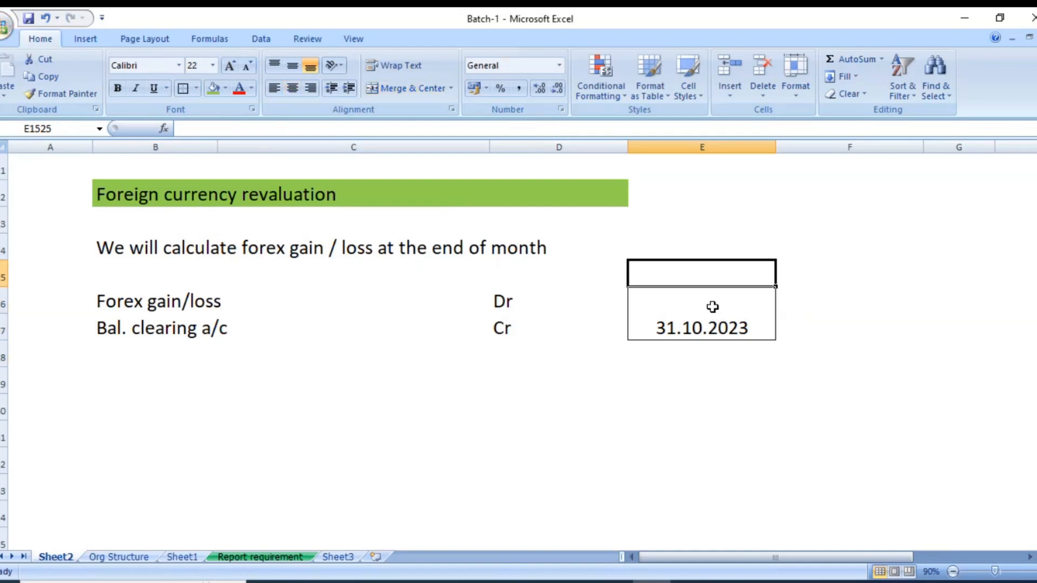
{"action": "type", "text": "Posting date"}
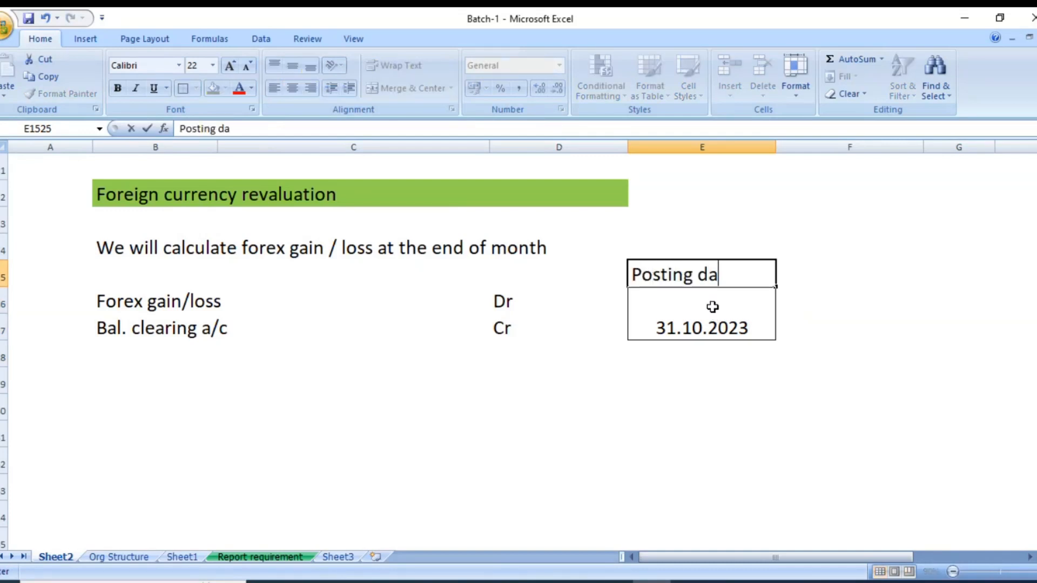
{"action": "key", "text": "Return"}
{"action": "key", "text": "Return"}
Apply outside borders to the debit and credit entry range B1526 to D1527.
{"action": "key", "text": "Up"}
{"action": "key", "text": "Up"}
{"action": "key", "text": "Up"}
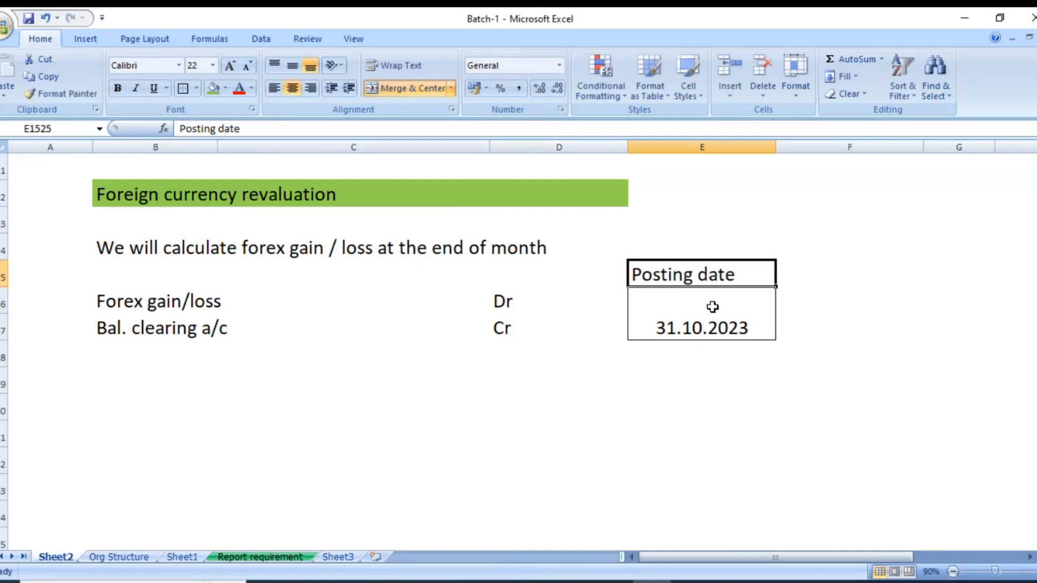
{"action": "key", "text": "Left"}
{"action": "key", "text": "Left"}
{"action": "key", "text": "Left"}
{"action": "key", "text": "Down"}
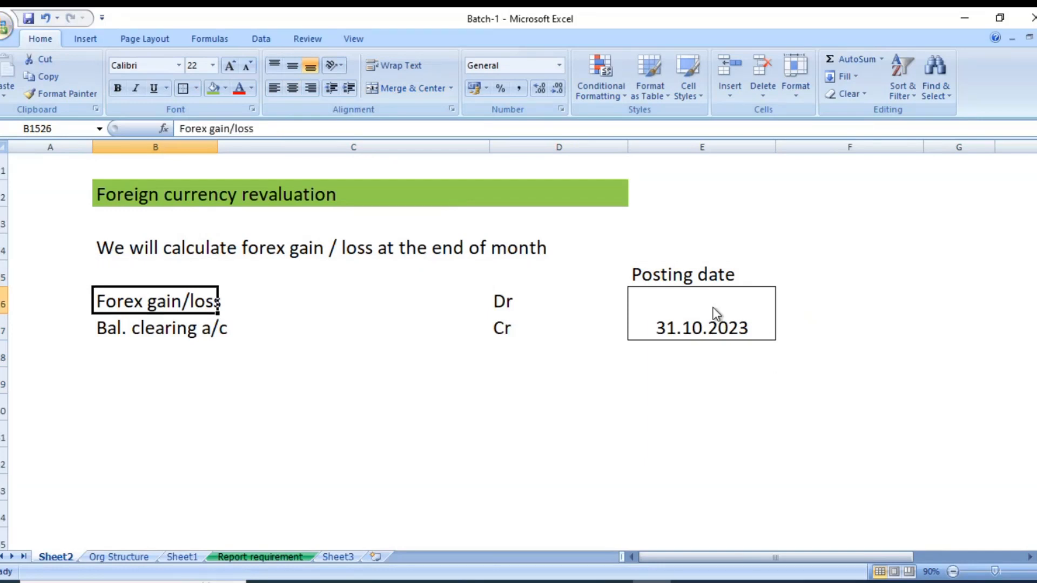
{"action": "key", "text": "shift+Right"}
{"action": "key", "text": "shift+Down"}
{"action": "key", "text": "shift+Right"}
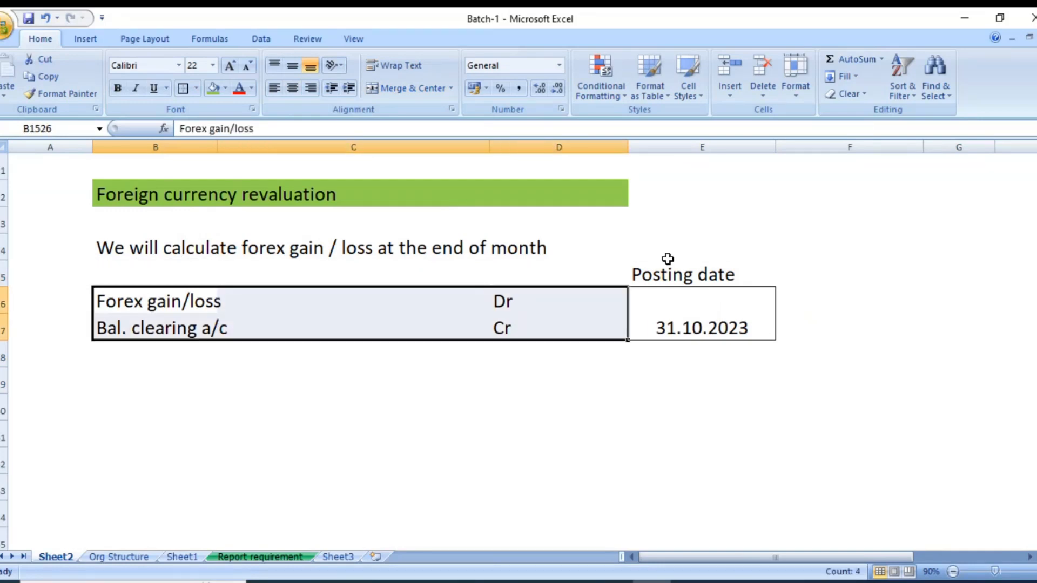
{"action": "left_click", "coordinate": [362, 409]}
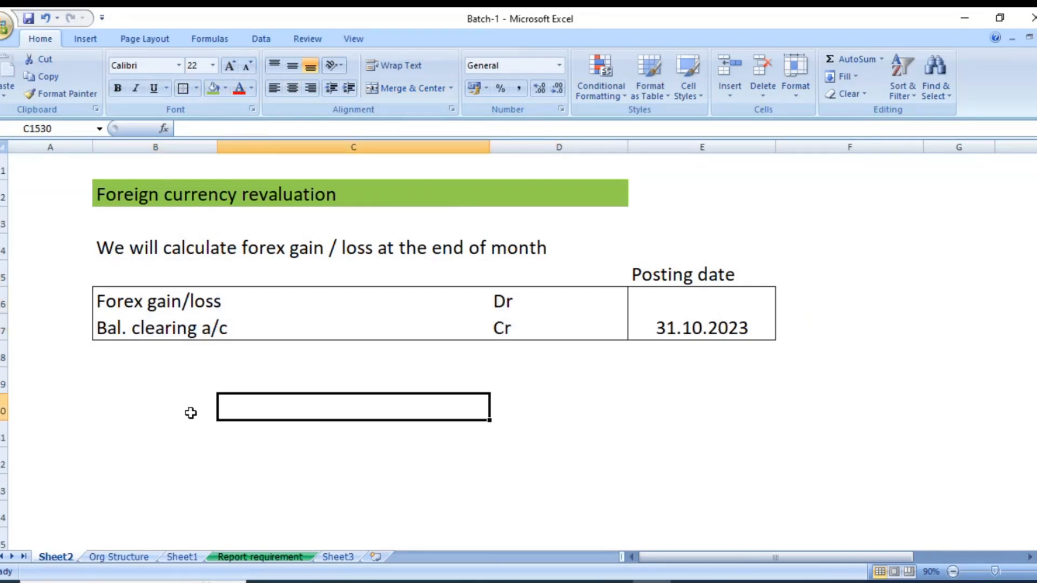
Enter the note "Reverse on first day of the next month" in cell B1529 below the revaluation entry.
{"action": "left_click", "coordinate": [151, 381]}
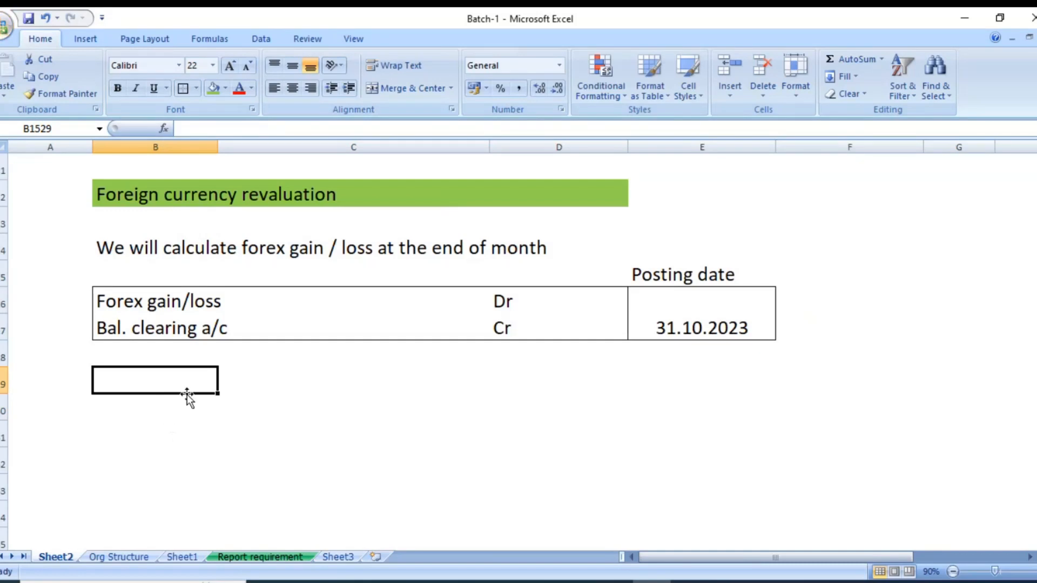
{"action": "scroll", "coordinate": [503, 439], "scroll_direction": "down", "scroll_amount": 1}
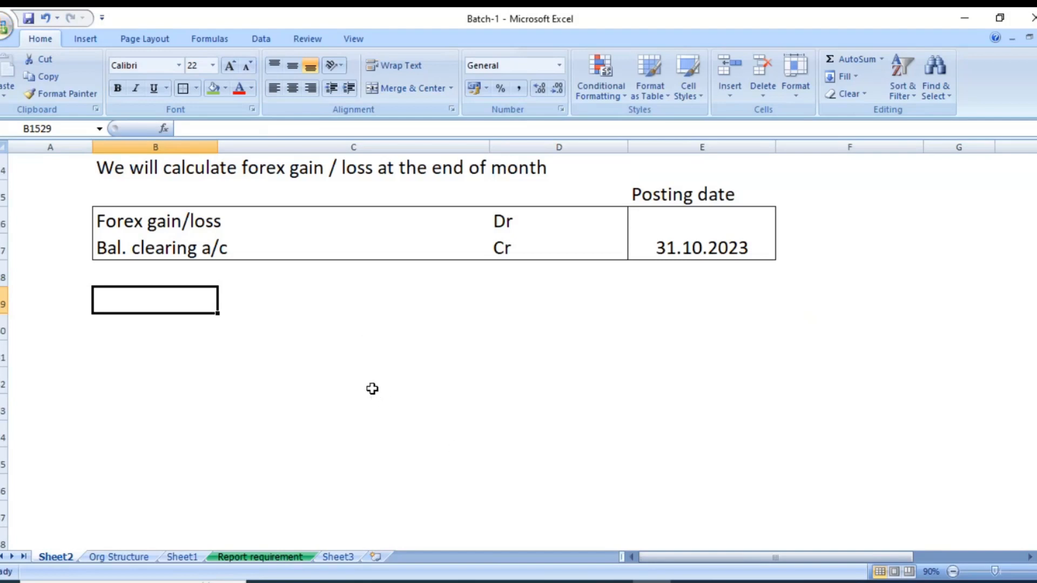
{"action": "scroll", "coordinate": [377, 380], "scroll_direction": "up", "scroll_amount": 1}
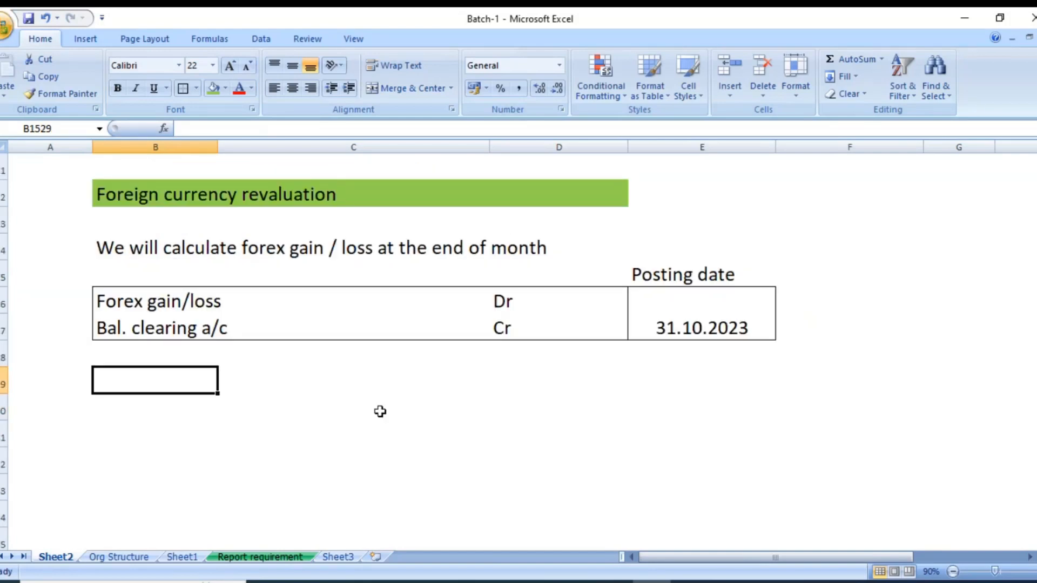
{"action": "type", "text": "REv"}
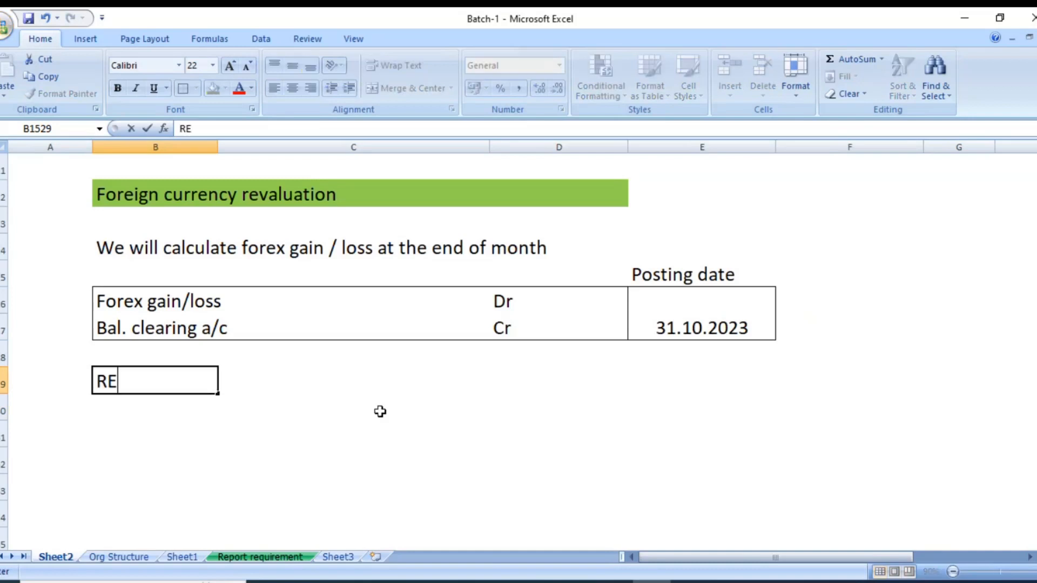
{"action": "key", "text": "BackSpace"}
{"action": "key", "text": "BackSpace"}
{"action": "type", "text": "everse on"}
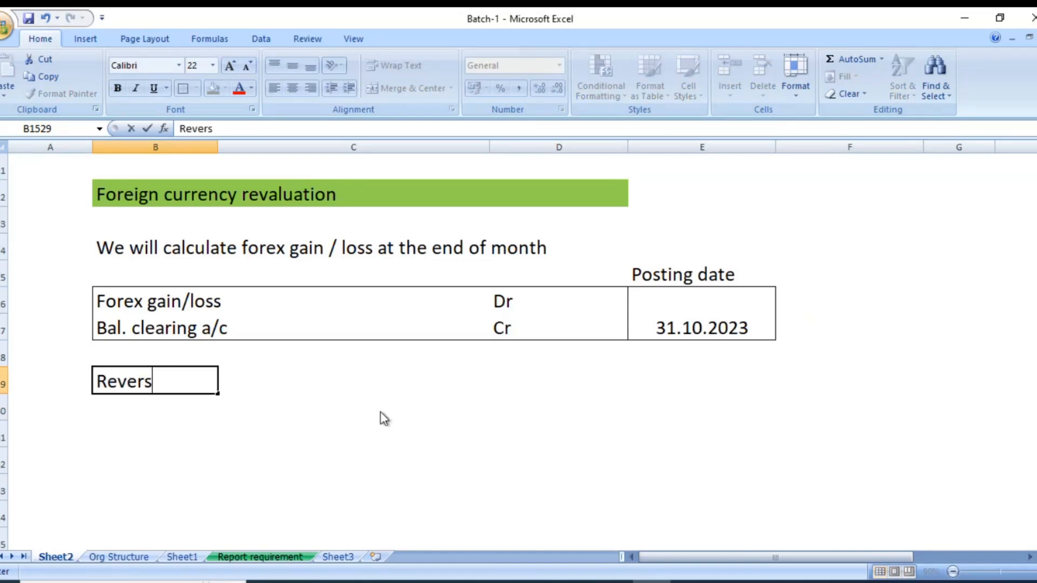
{"action": "key", "text": "BackSpace"}
{"action": "type", "text": "on fist"}
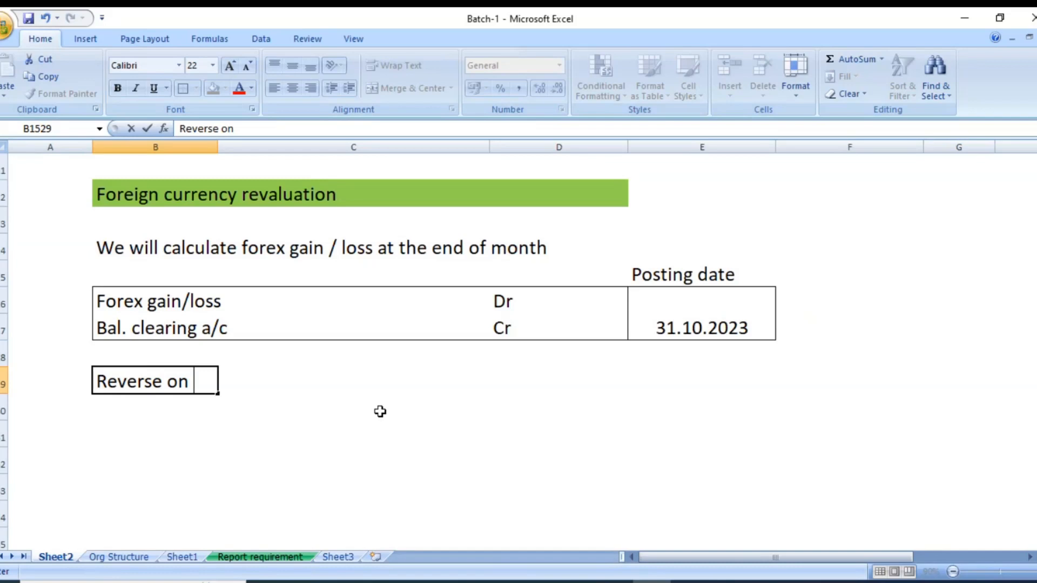
{"action": "key", "text": "BackSpace"}
{"action": "key", "text": "BackSpace"}
{"action": "type", "text": "r"}
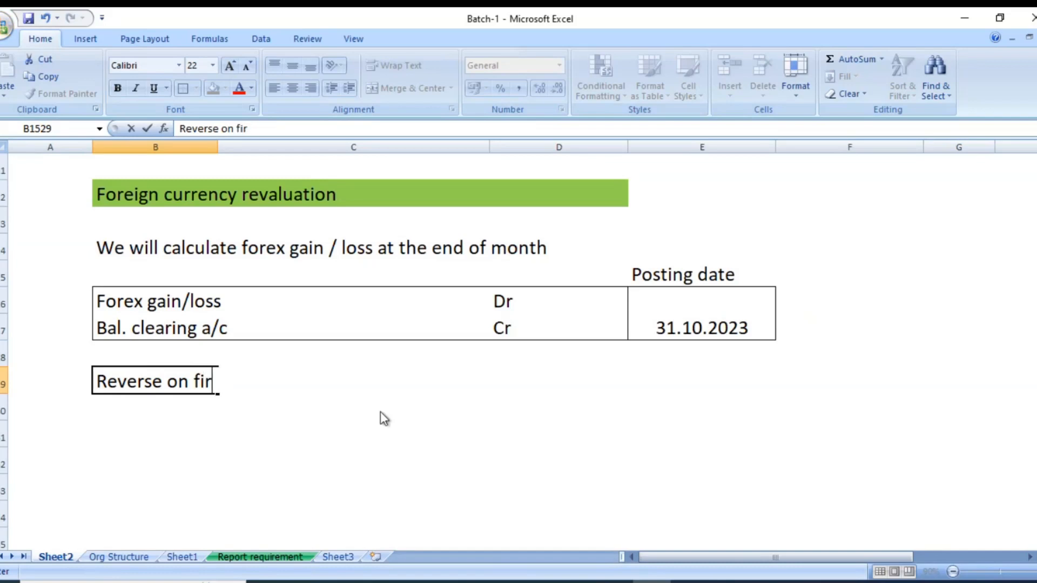
{"action": "type", "text": "st day of nte"}
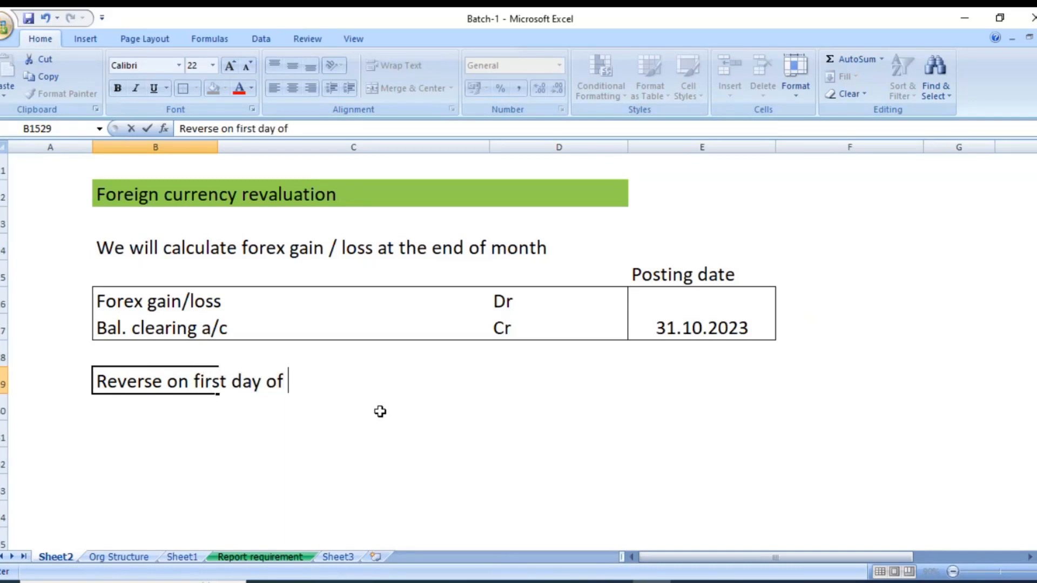
{"action": "key", "text": "BackSpace"}
{"action": "key", "text": "BackSpace"}
{"action": "key", "text": "BackSpace"}
{"action": "type", "text": "the next month"}
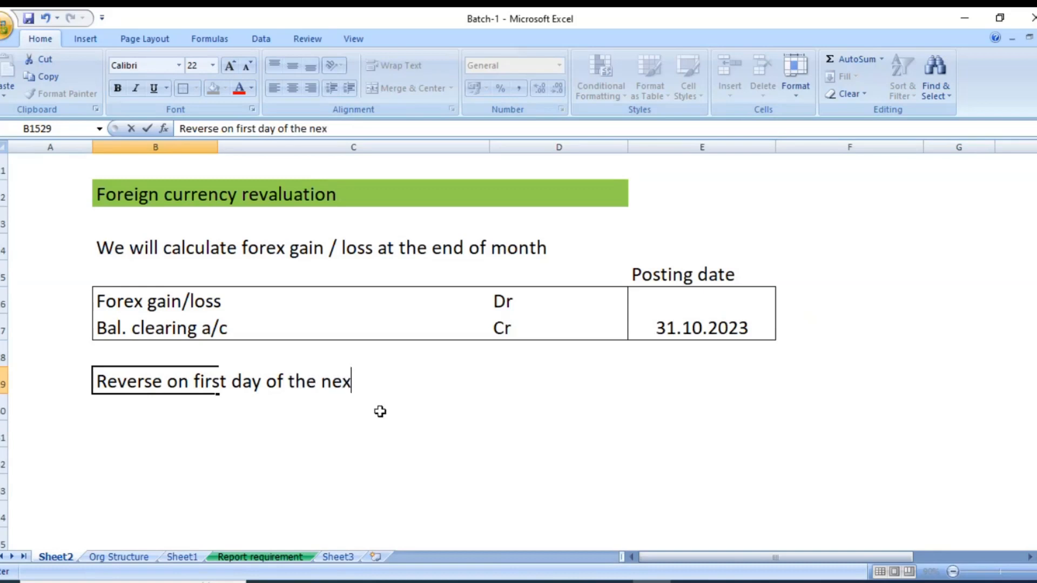
{"action": "key", "text": "Return"}
{"action": "key", "text": "Return"}
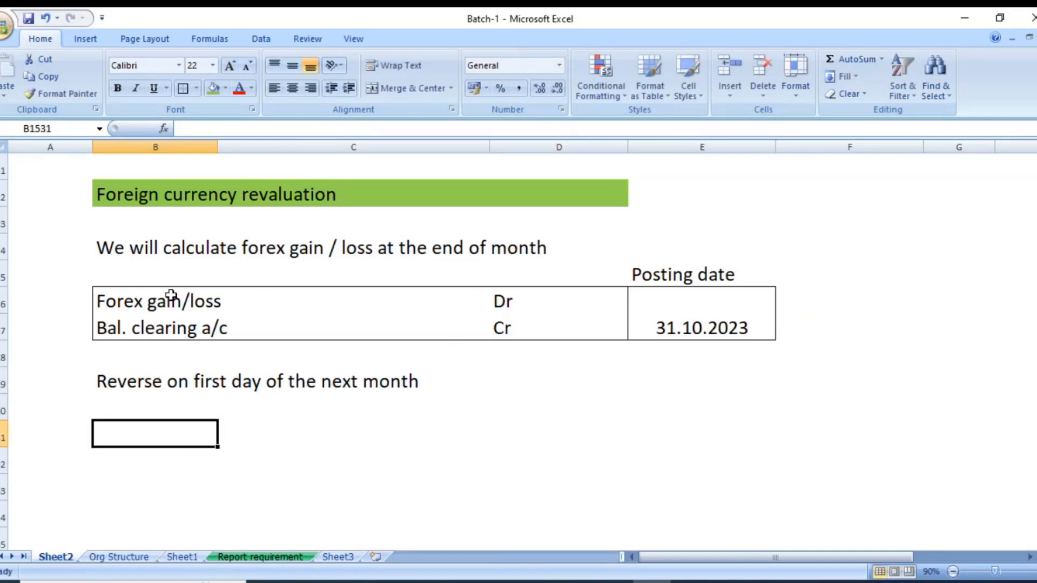
Copy the bordered revaluation entry with its posting date from B1526:E1527 to the rows starting at B1530.
{"action": "left_click_drag", "start_coordinate": [173, 296], "coordinate": [666, 329]}
{"action": "key", "text": "ctrl+c"}
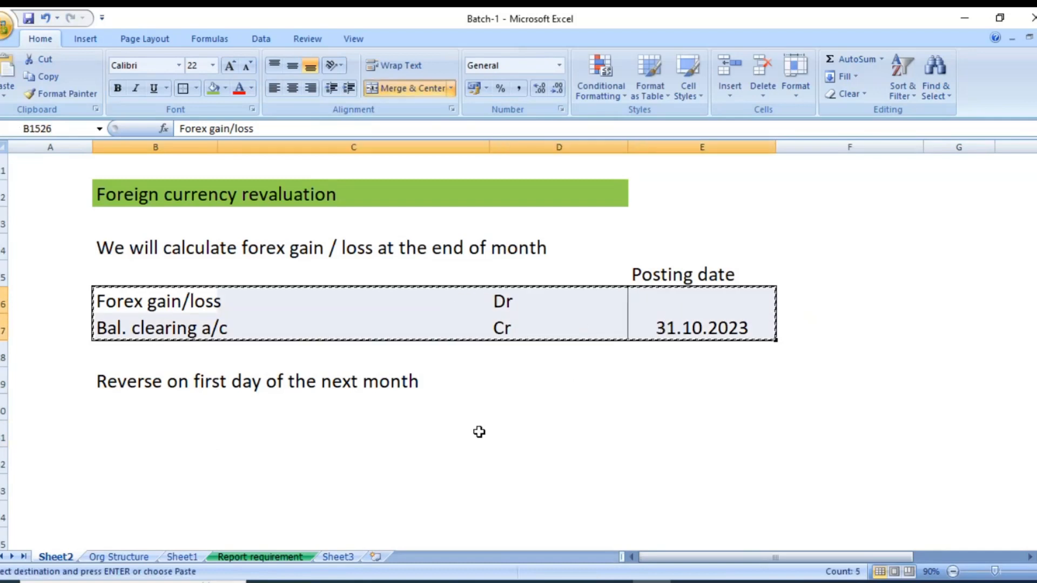
{"action": "left_click", "coordinate": [130, 421]}
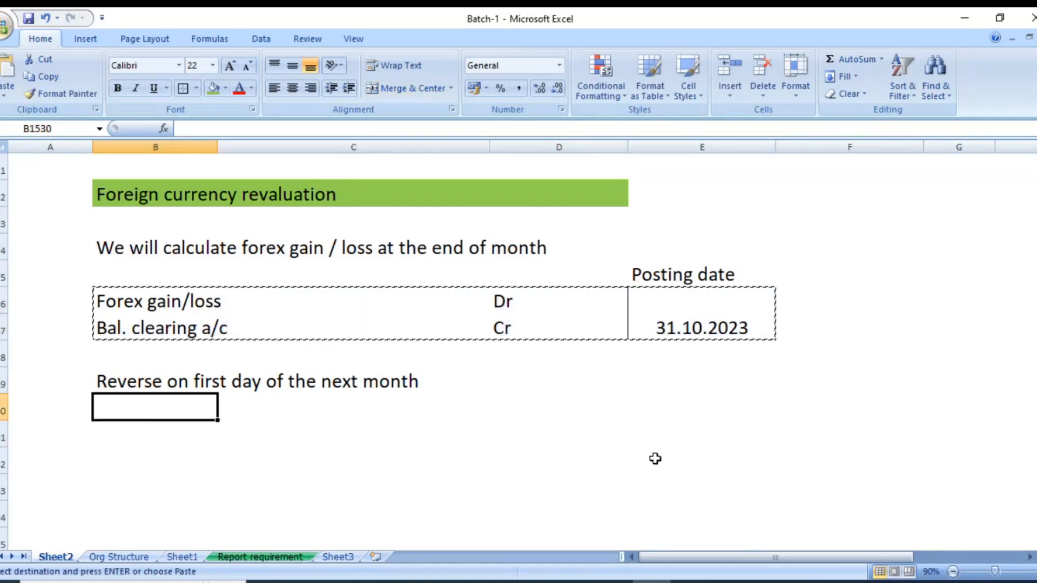
{"action": "key", "text": "Return"}
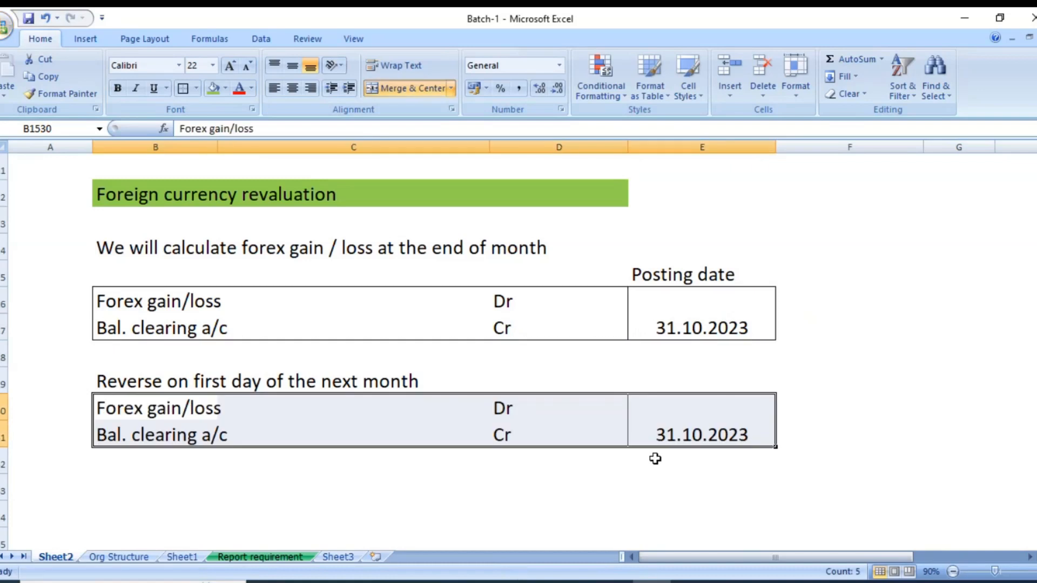
Swap the accounts in the copied entry so Bal. clearing a/c is debited and Forex gain/loss is credited.
{"action": "key", "text": "Down"}
{"action": "key", "text": "Up"}
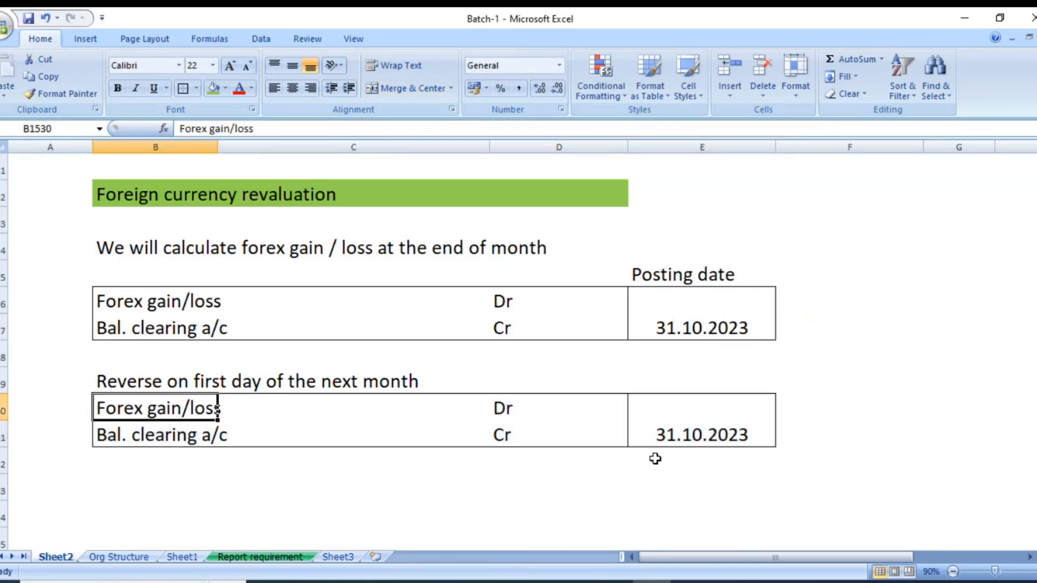
{"action": "key", "text": "ctrl+x"}
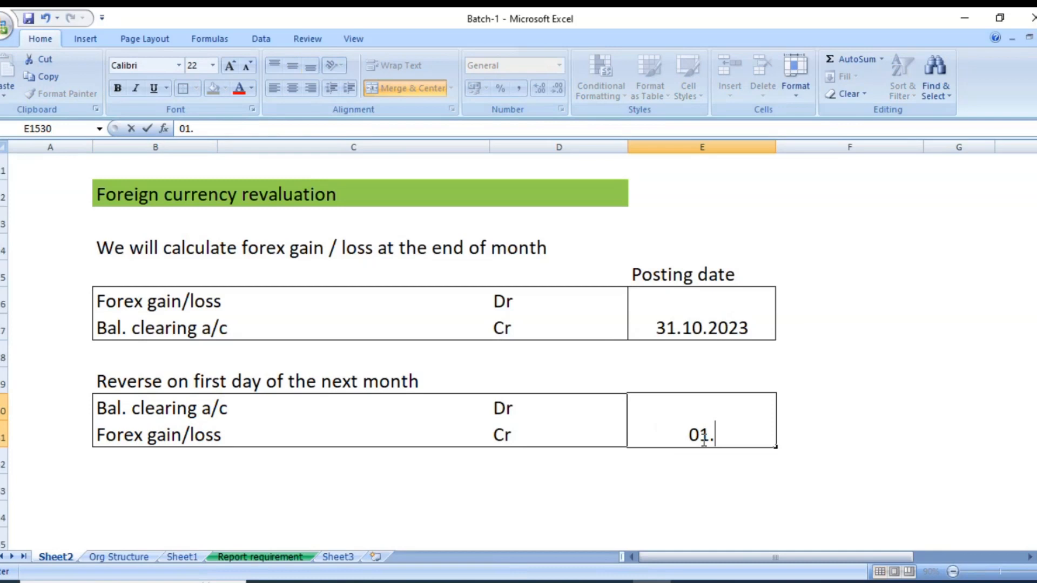
Set the posting date of the reversal entry in merged cell E1530 to 01.11.2023.
{"action": "type", "text": "11.2023"}
{"action": "key", "text": "Return"}
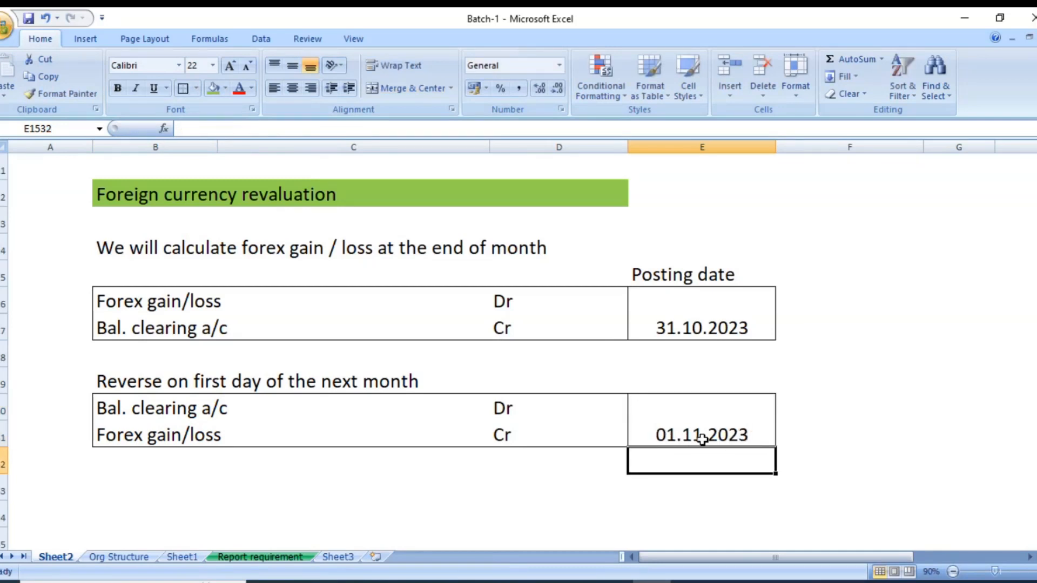
{"action": "key", "text": "alt+Tab"}
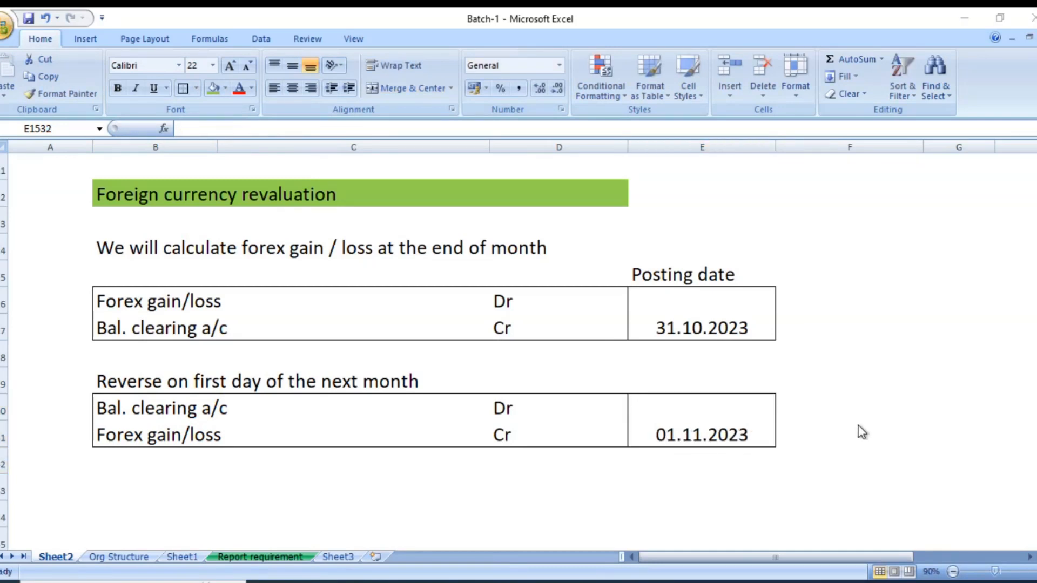
{"action": "key", "text": "alt+Tab"}
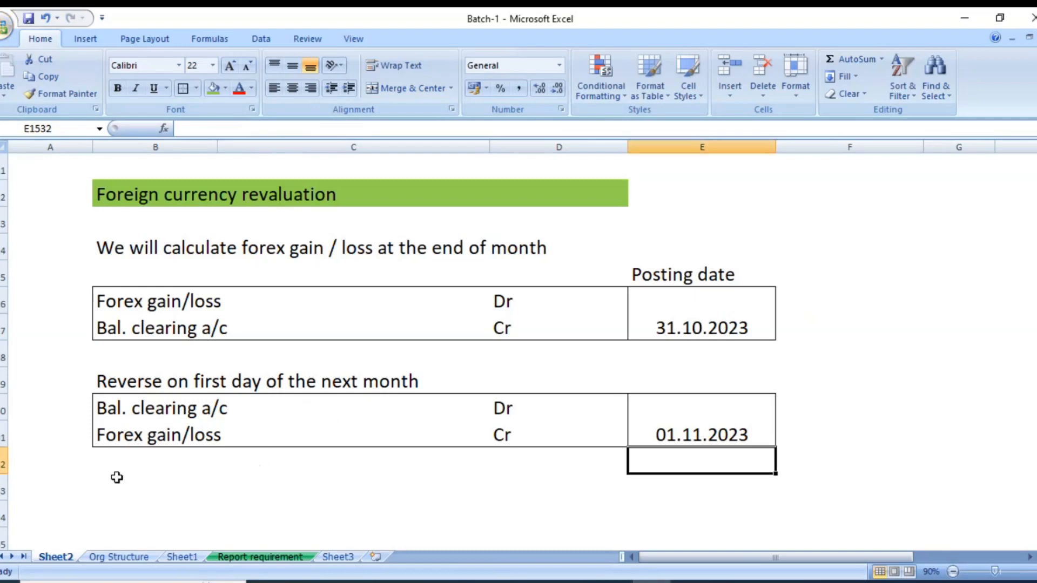
{"action": "left_click", "coordinate": [118, 480]}
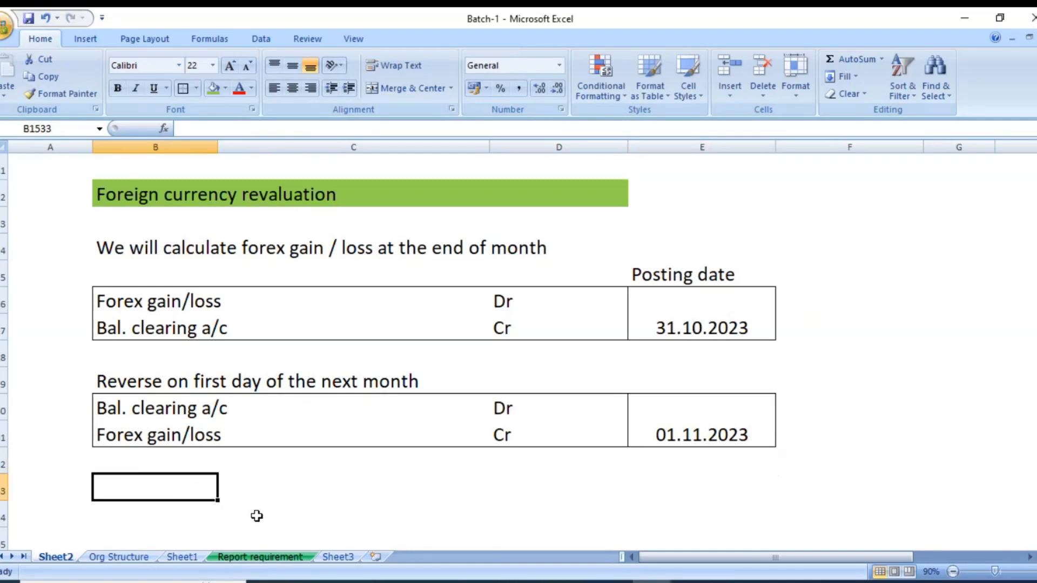
{"action": "left_click_drag", "start_coordinate": [118, 197], "coordinate": [410, 197]}
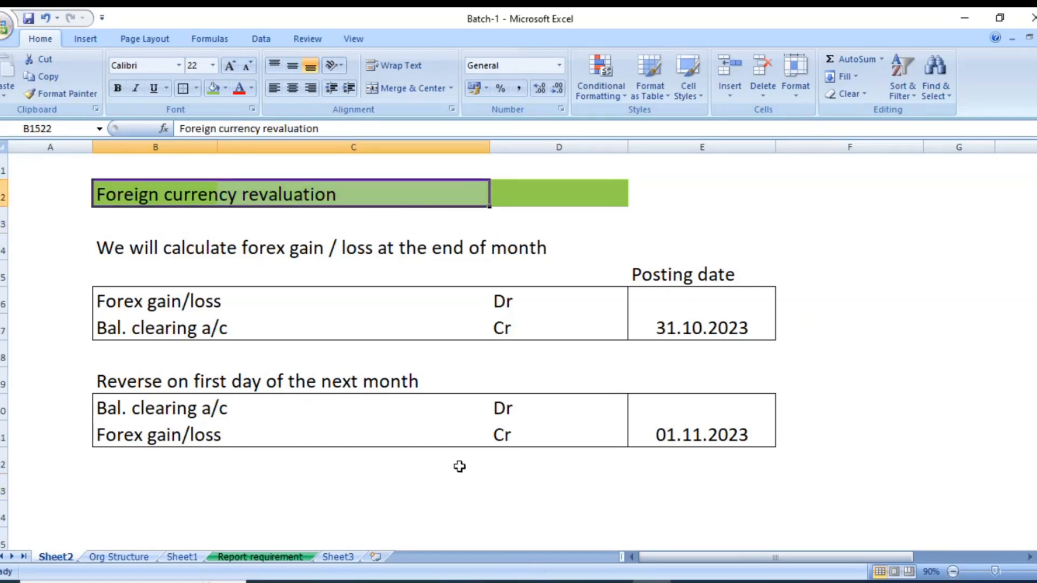
Save the workbook and enter "This can be done for customer / vendor open items in foreign currencies" in cell B1533.
{"action": "key", "text": "ctrl+s"}
{"action": "left_click", "coordinate": [199, 509]}
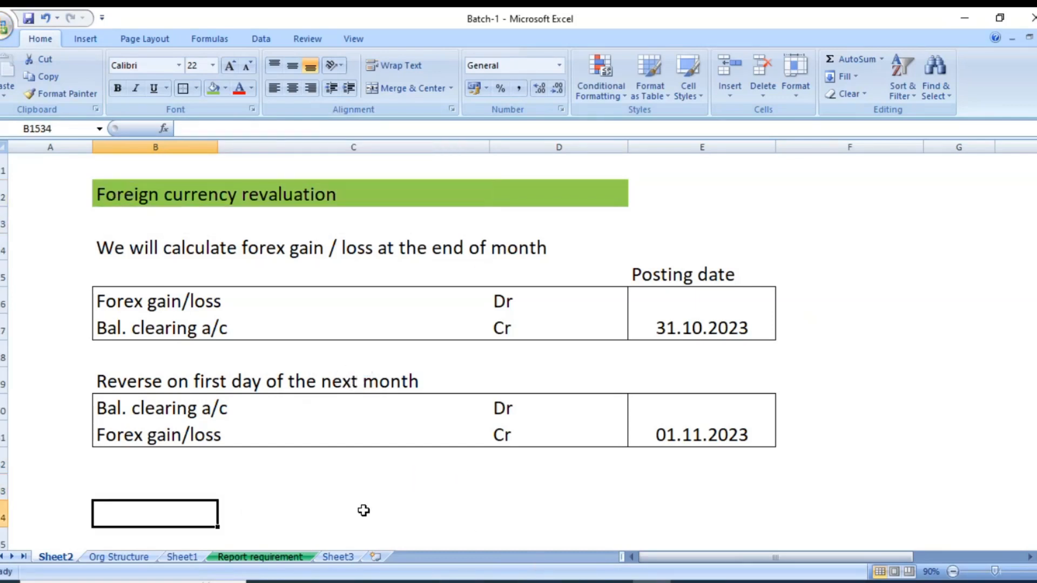
{"action": "left_click", "coordinate": [184, 485]}
{"action": "type", "text": "This can be done for customer / vendor open items in foreign currencies"}
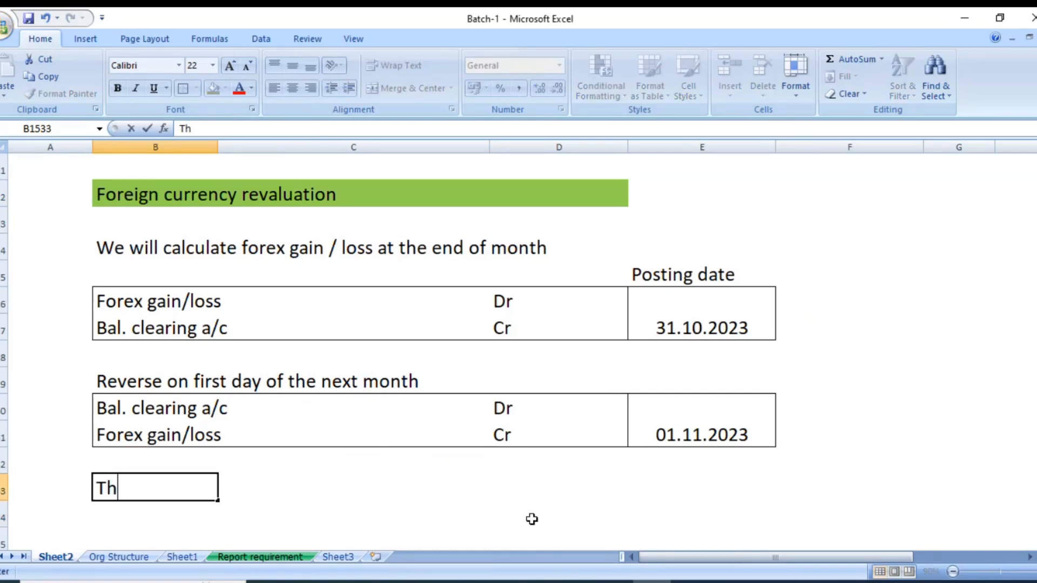
{"action": "key", "text": "Return"}
{"action": "key", "text": "Return"}
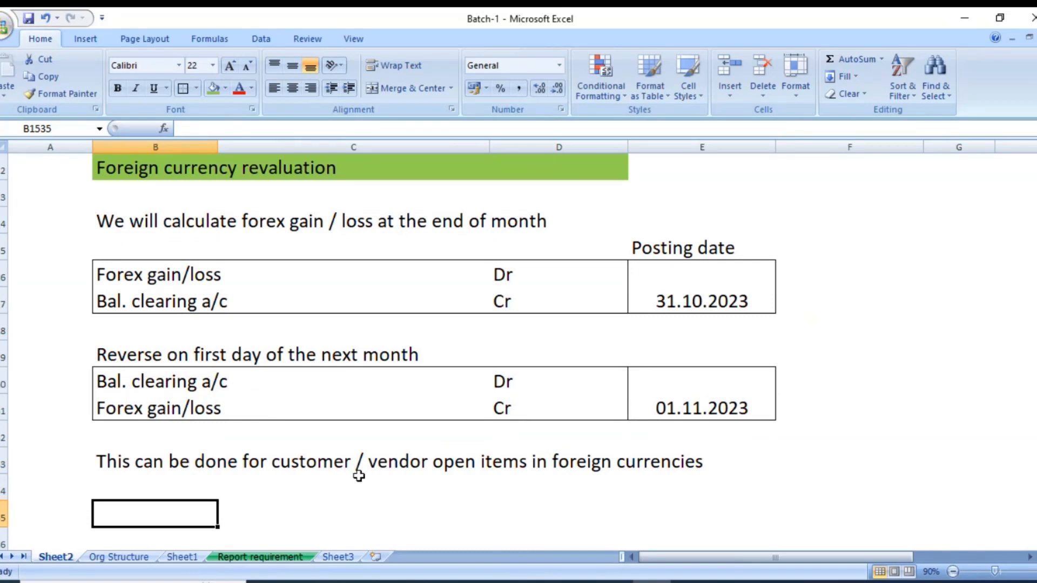
Enter the note "Also we can revaluate Balance sheet open items in foreign currencies" in cell B1535.
{"action": "scroll", "coordinate": [319, 432], "scroll_direction": "down", "scroll_amount": 3}
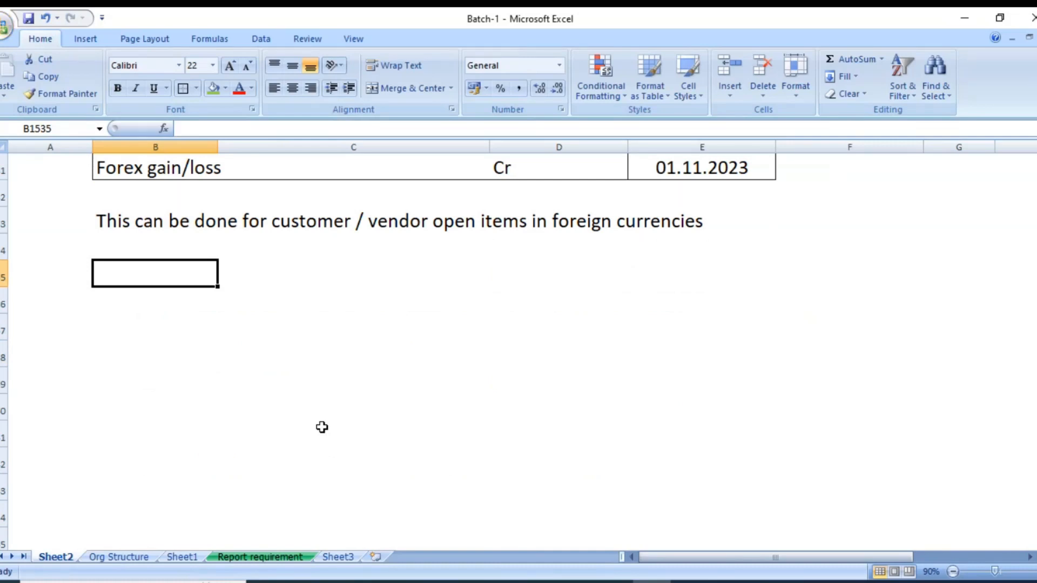
{"action": "scroll", "coordinate": [356, 432], "scroll_direction": "up", "scroll_amount": 2}
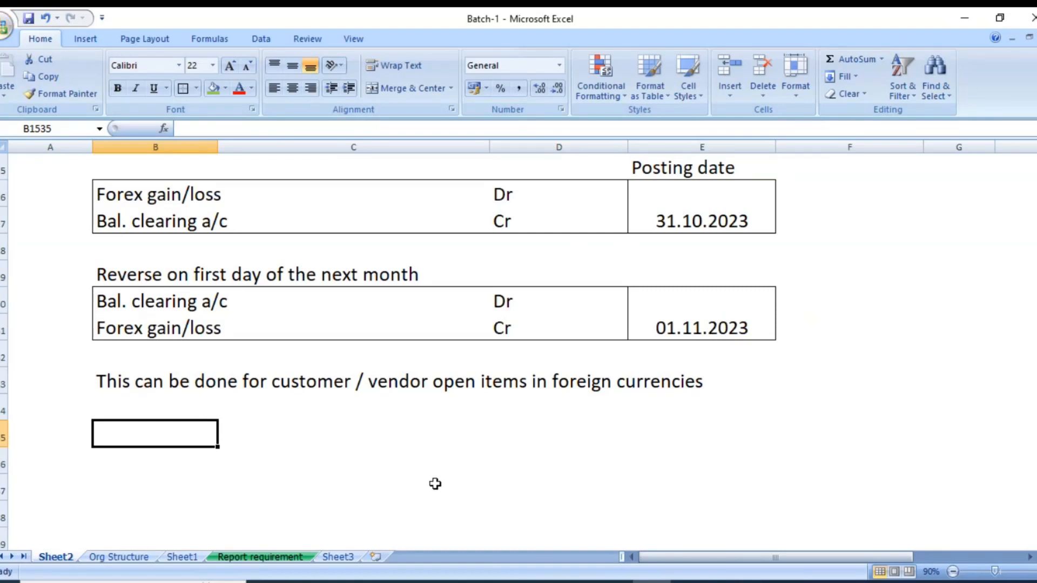
{"action": "type", "text": "Also we can re"}
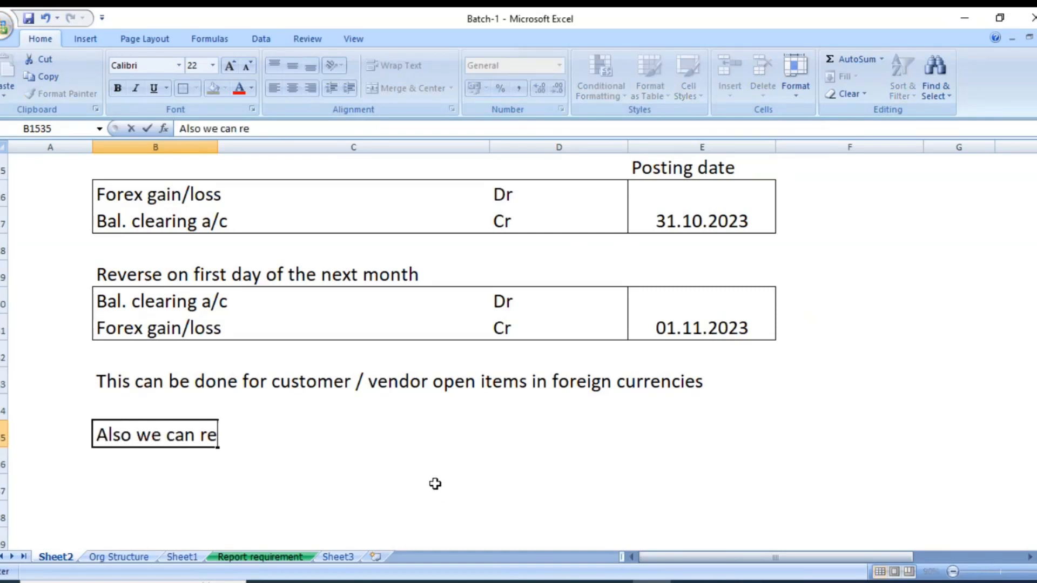
{"action": "type", "text": "valuate Balance"}
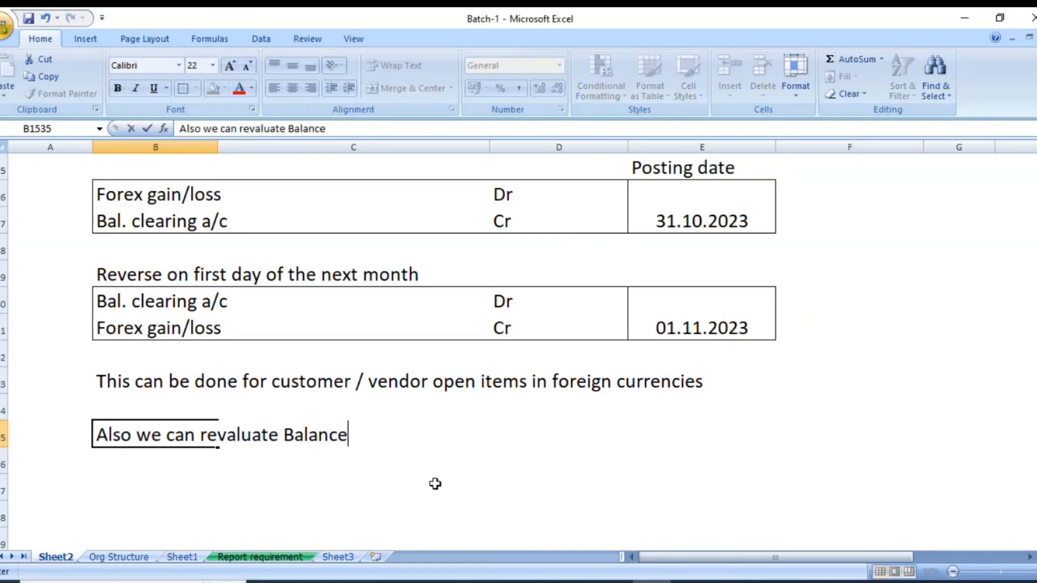
{"action": "type", "text": " sheet open items i"}
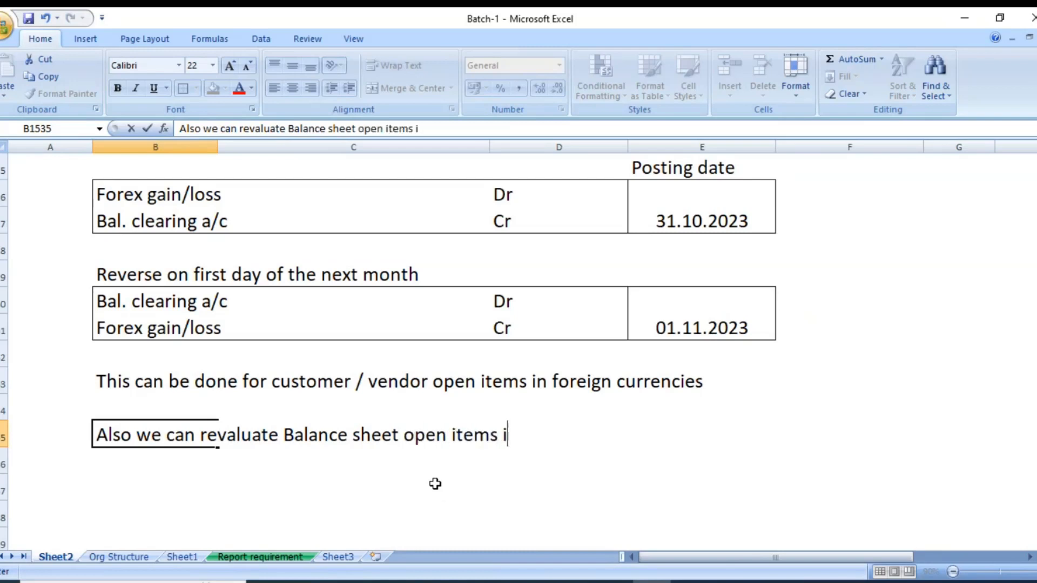
{"action": "type", "text": "n foreign currencies"}
{"action": "key", "text": "Return"}
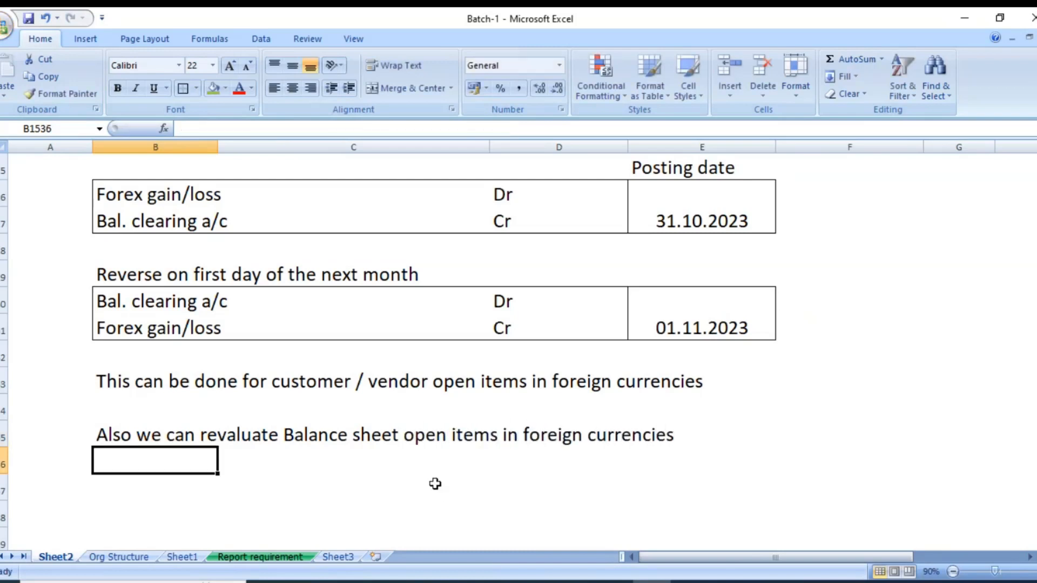
{"action": "key", "text": "Return"}
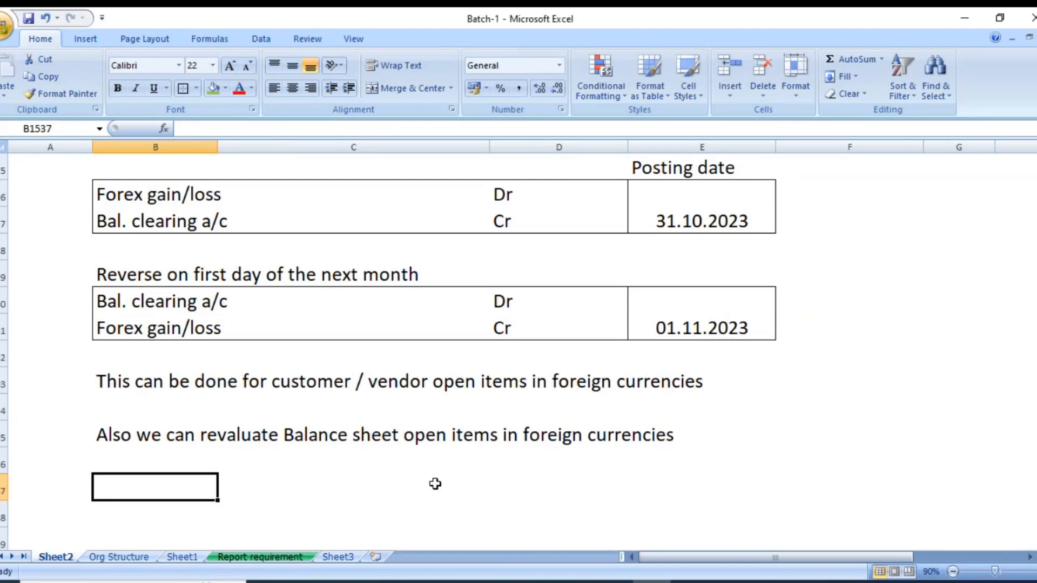
Switch to SAP, open Foreign Currency Valuation with transaction F.05 and ignore the available update.
{"action": "left_click", "coordinate": [458, 582]}
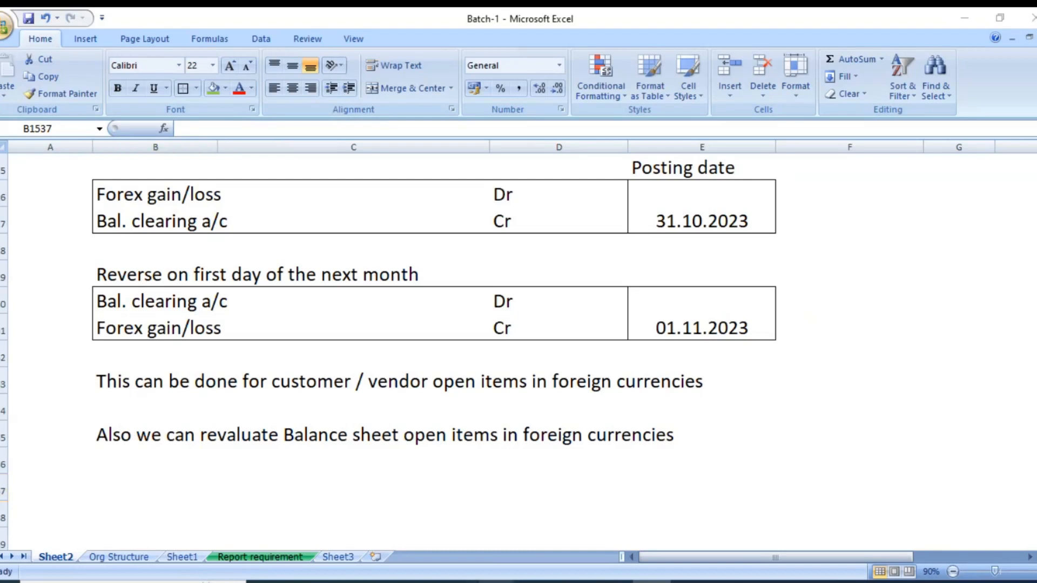
{"action": "mouse_move", "coordinate": [498, 582]}
{"action": "left_click", "coordinate": [884, 553]}
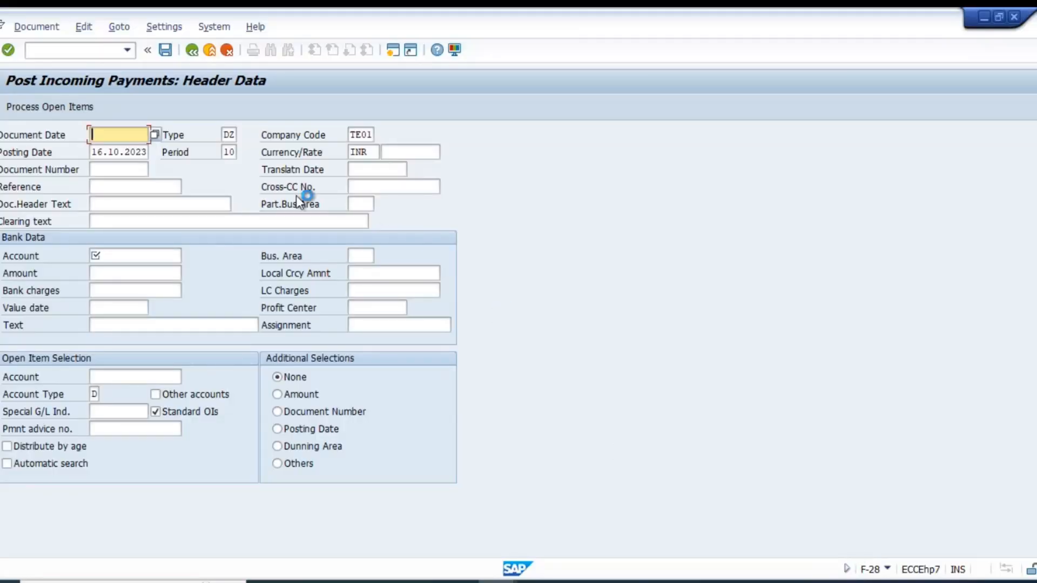
{"action": "left_click", "coordinate": [86, 51]}
{"action": "type", "text": "/n"}
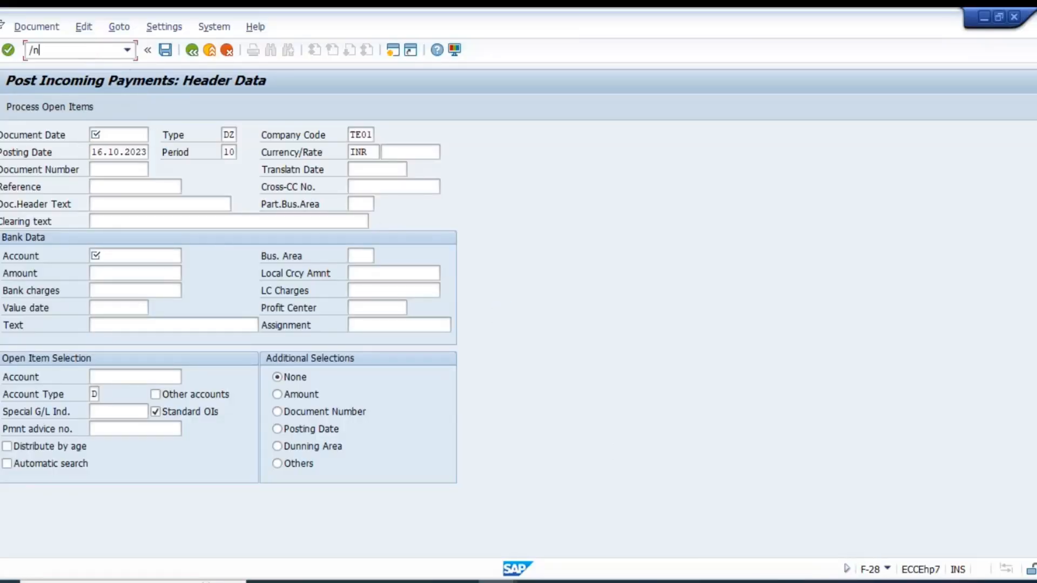
{"action": "type", "text": "f-28"}
{"action": "key", "text": "Return"}
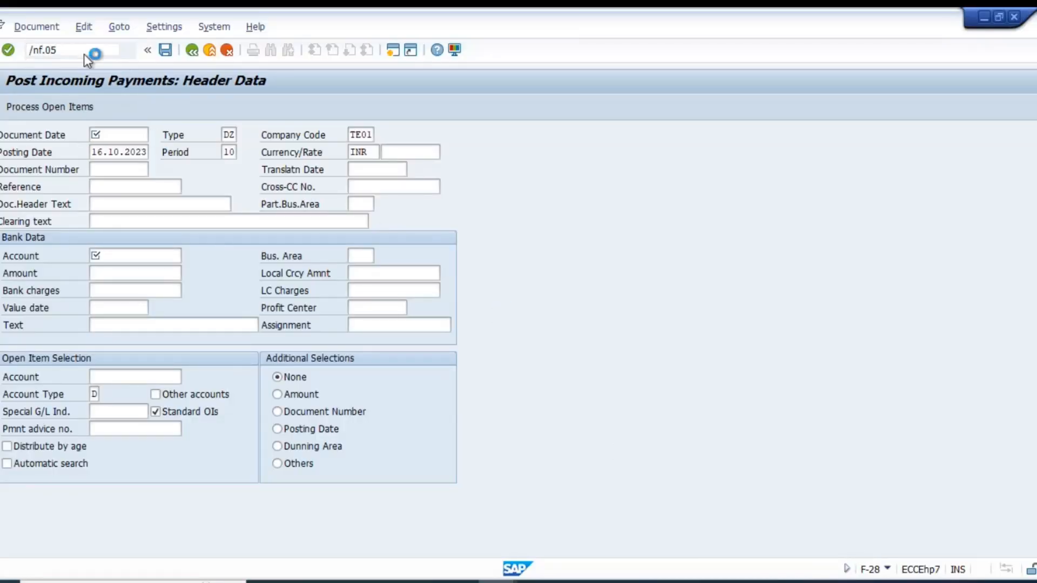
{"action": "key", "text": "Tab"}
{"action": "key", "text": "Return"}
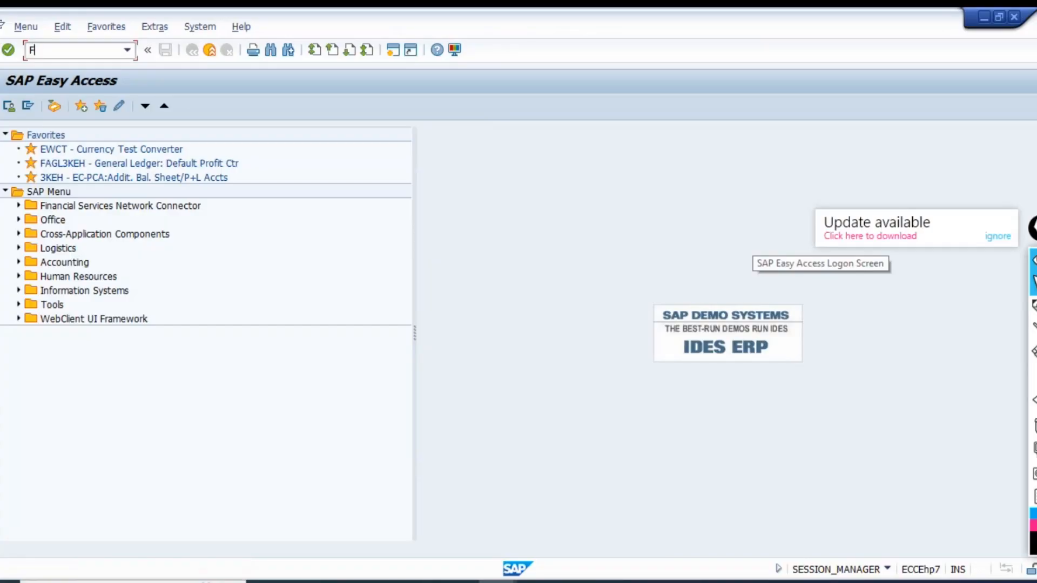
{"action": "type", "text": "-28"}
{"action": "key", "text": "Return"}
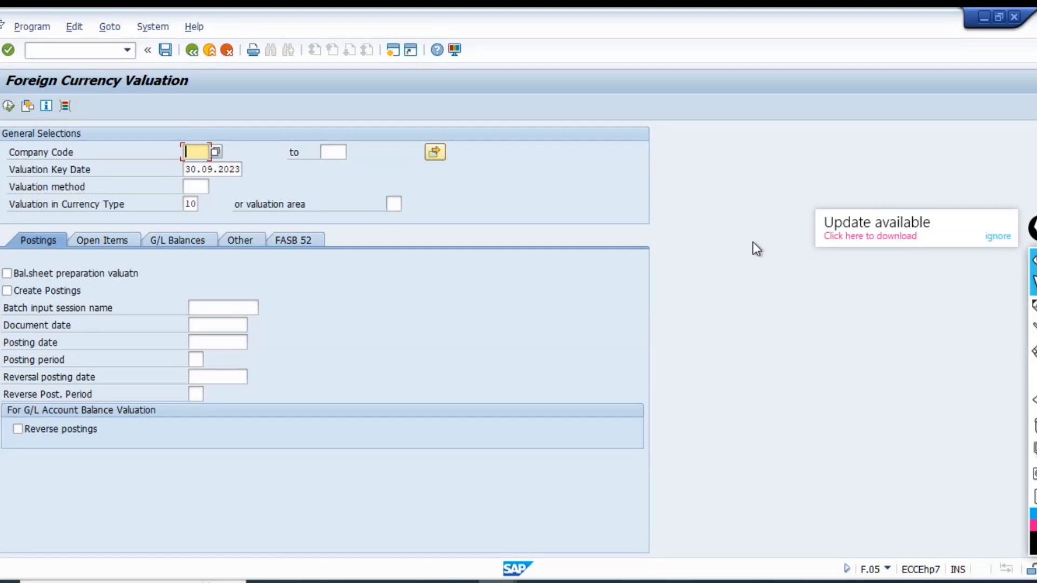
{"action": "left_click", "coordinate": [998, 236]}
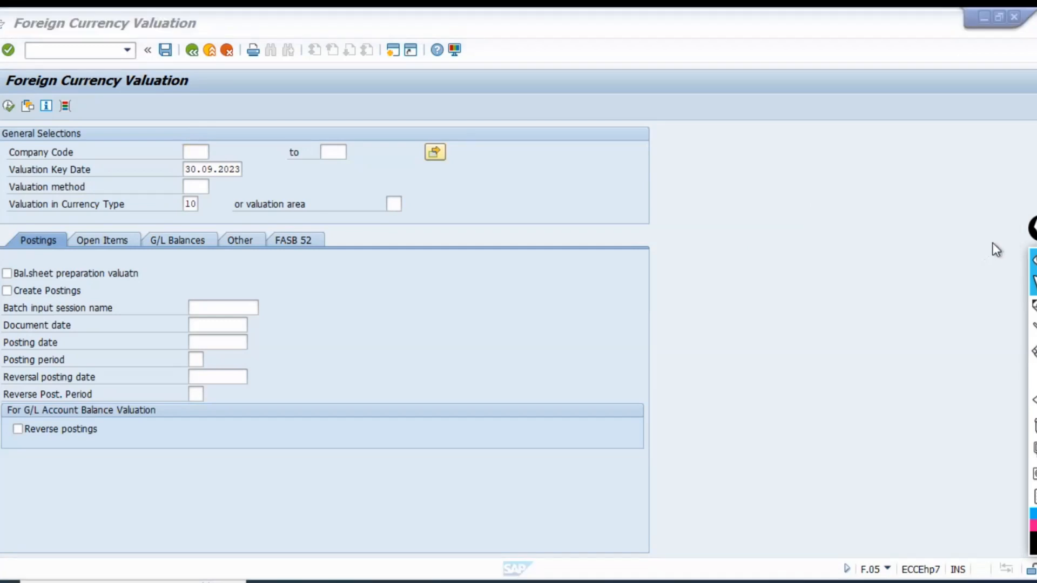
Run OBA1 in a new session and open Exchange Rate Dif.: Open Items/GL Acct (KDF) for chart of accounts TE01.
{"action": "left_click", "coordinate": [393, 52]}
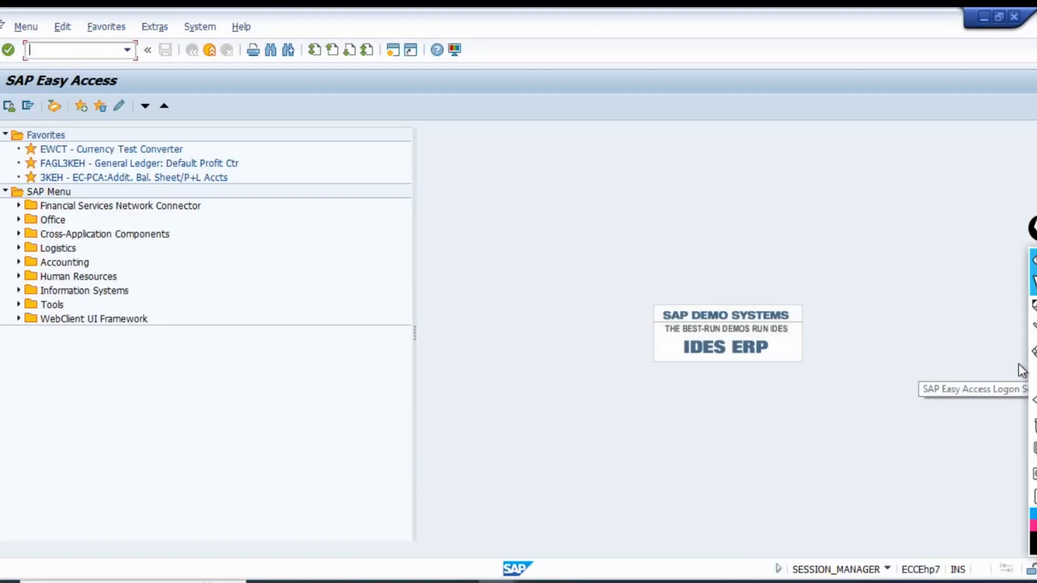
{"action": "type", "text": "oba1"}
{"action": "key", "text": "Return"}
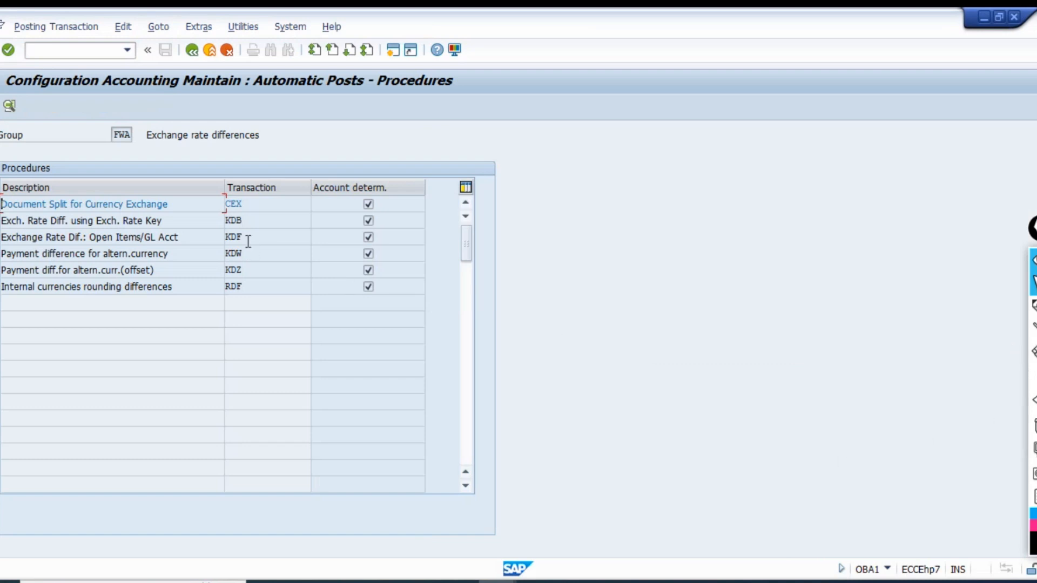
{"action": "left_click", "coordinate": [248, 238]}
{"action": "double_click", "coordinate": [262, 241]}
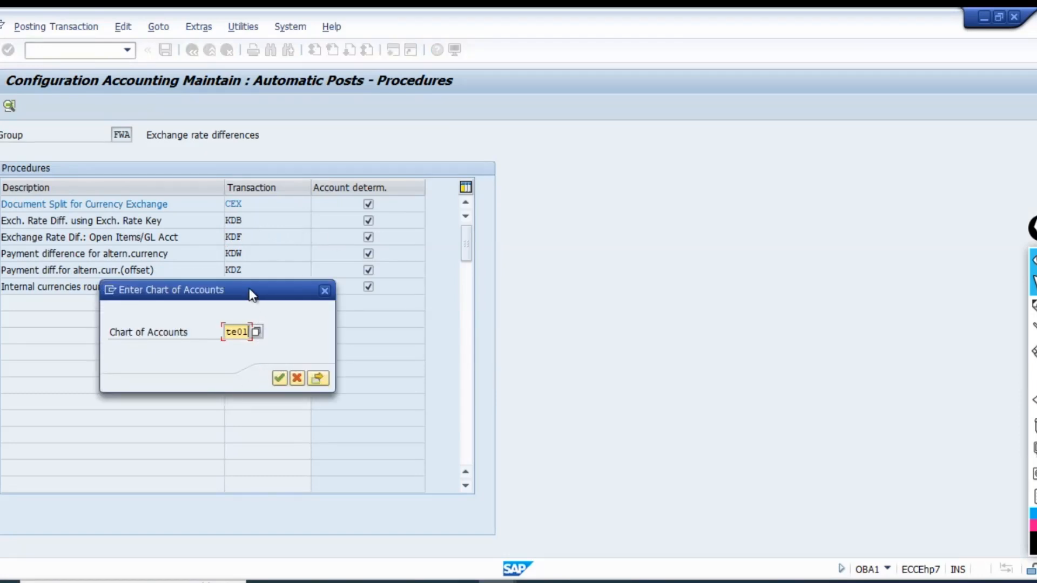
{"action": "left_click_drag", "start_coordinate": [250, 292], "coordinate": [633, 317]}
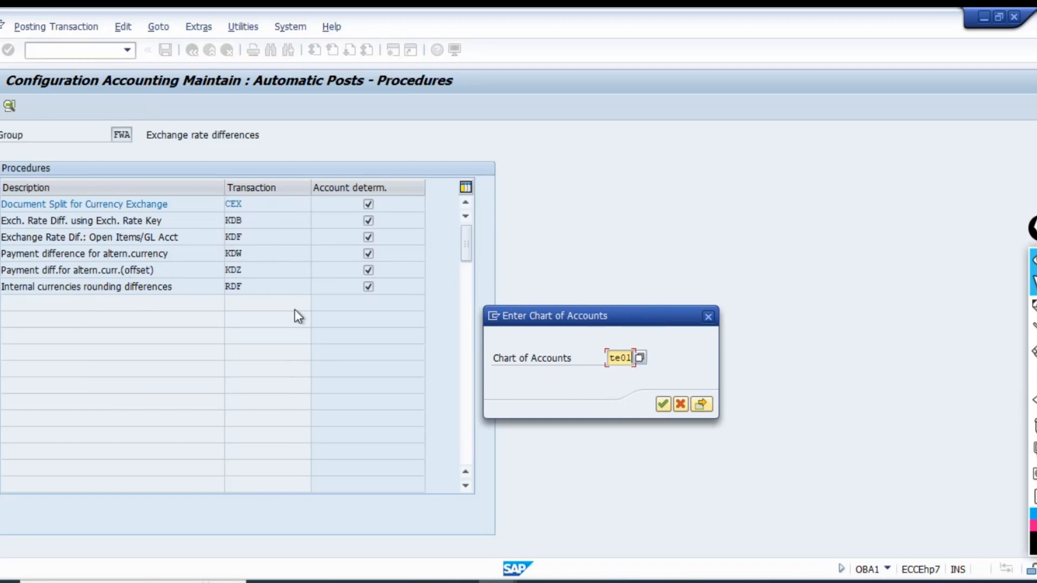
{"action": "left_click", "coordinate": [662, 405]}
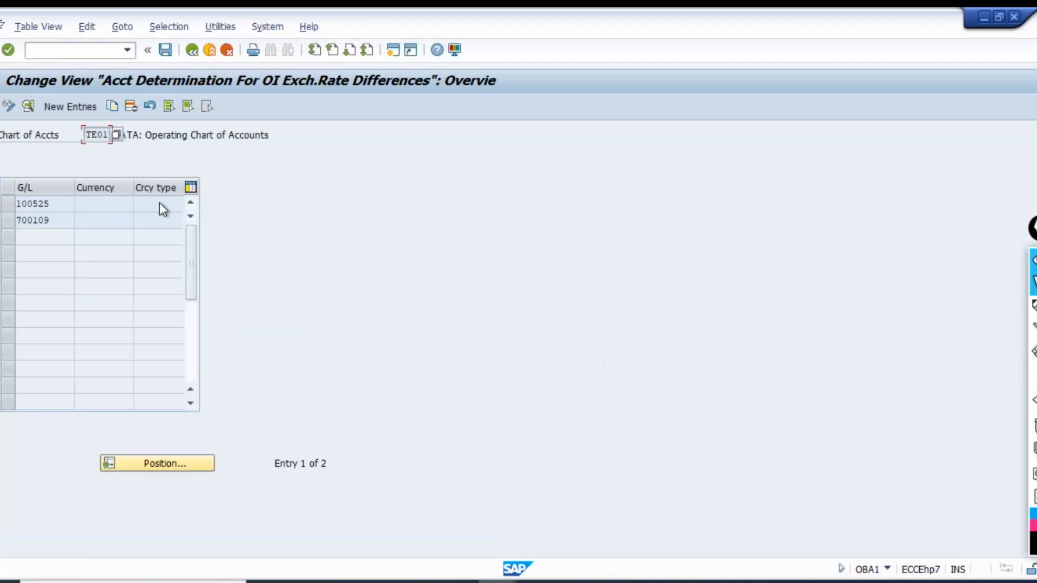
Open the account determination details of G/L account 700109 and review its realized and valuation loss and gain accounts.
{"action": "left_click", "coordinate": [62, 205]}
{"action": "left_click", "coordinate": [60, 218]}
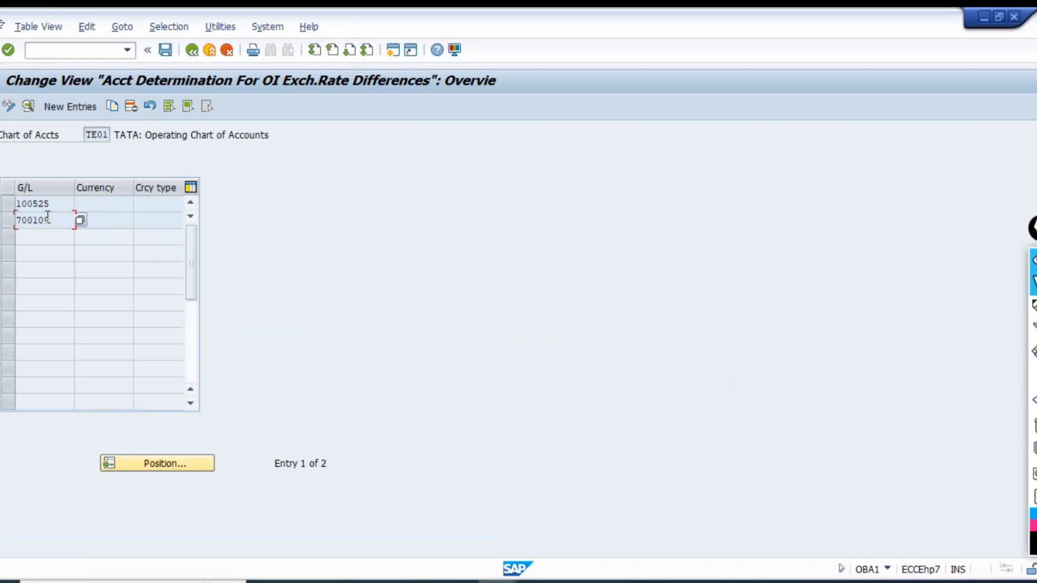
{"action": "double_click", "coordinate": [47, 218]}
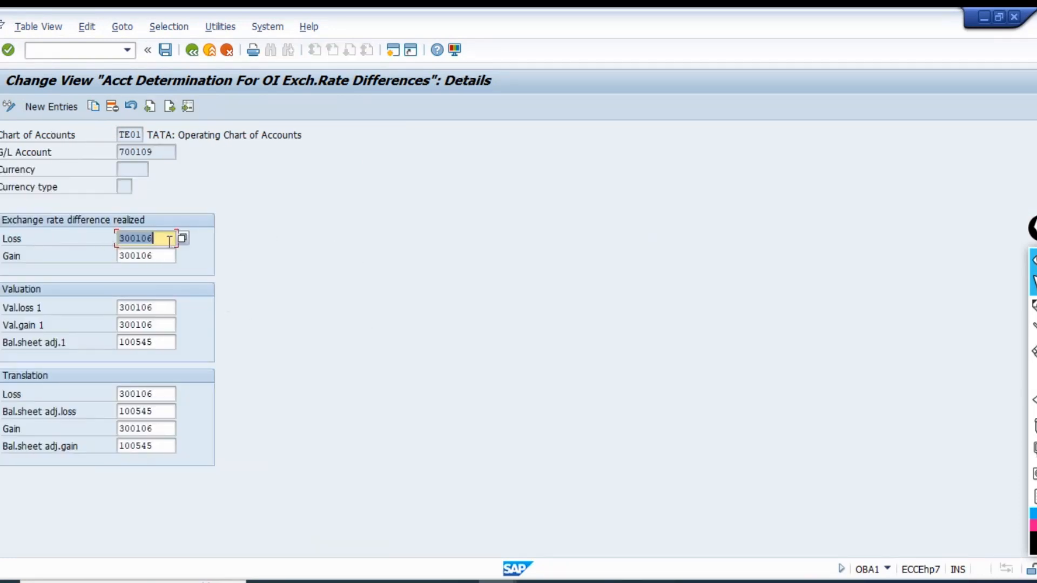
{"action": "key", "text": "Tab"}
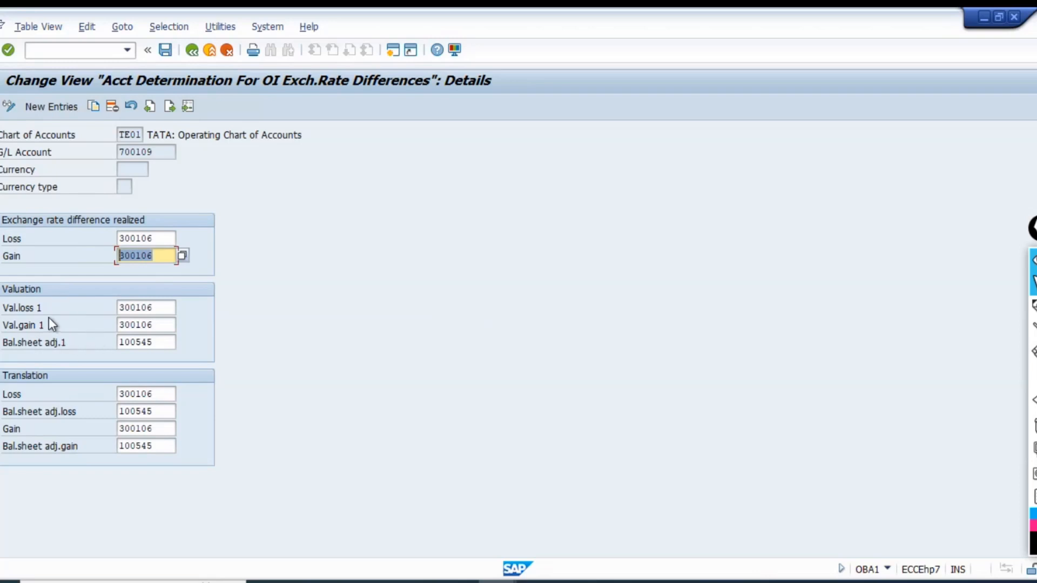
{"action": "left_click", "coordinate": [166, 310]}
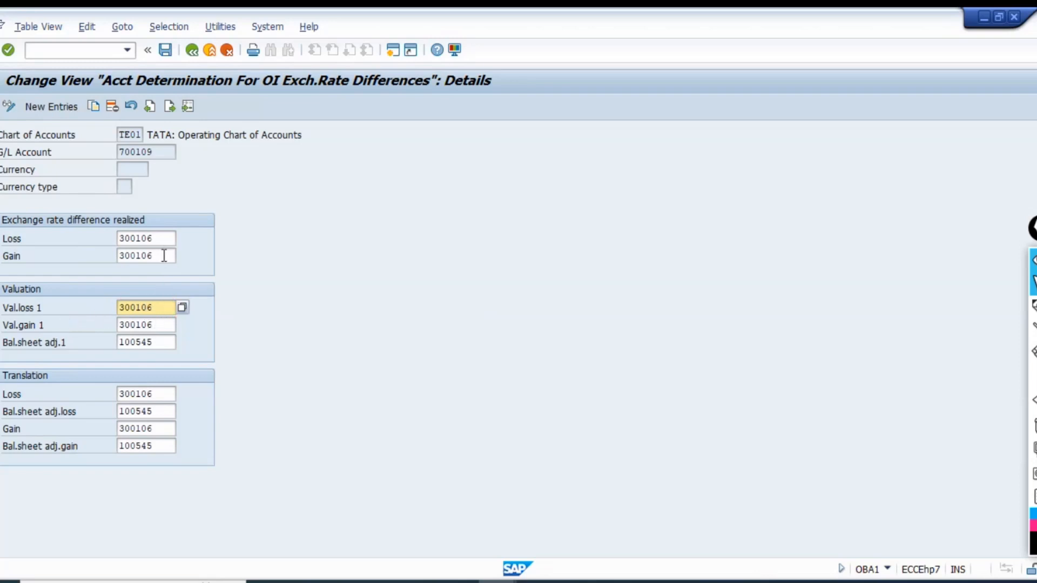
Check the G/L account on the customer's JPY line item, and return to the account determination's realized loss account.
{"action": "key", "text": "alt+Tab"}
{"action": "key", "text": "alt+Tab"}
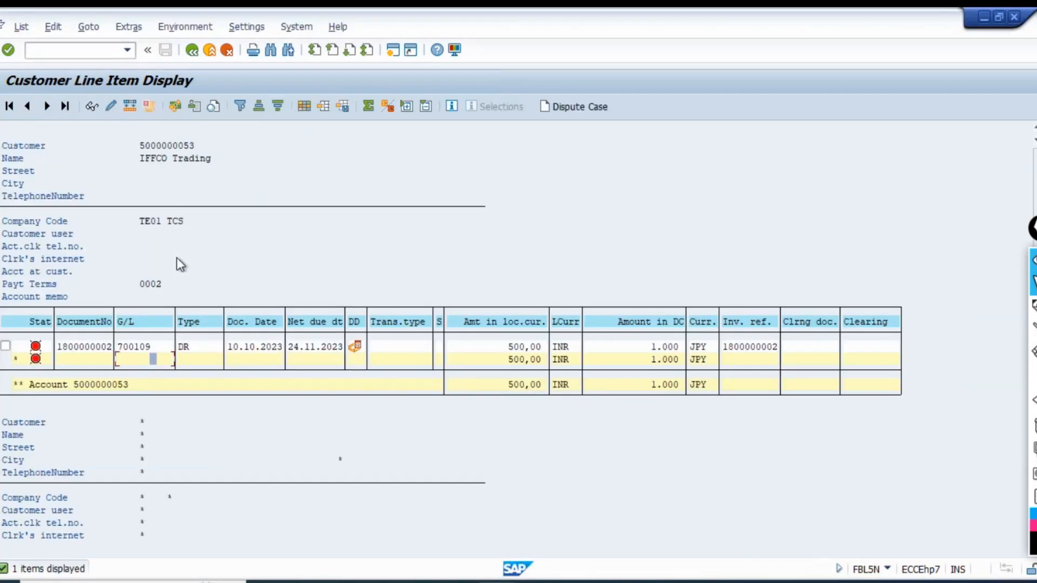
{"action": "key", "text": "alt+Tab"}
{"action": "left_click", "coordinate": [115, 240]}
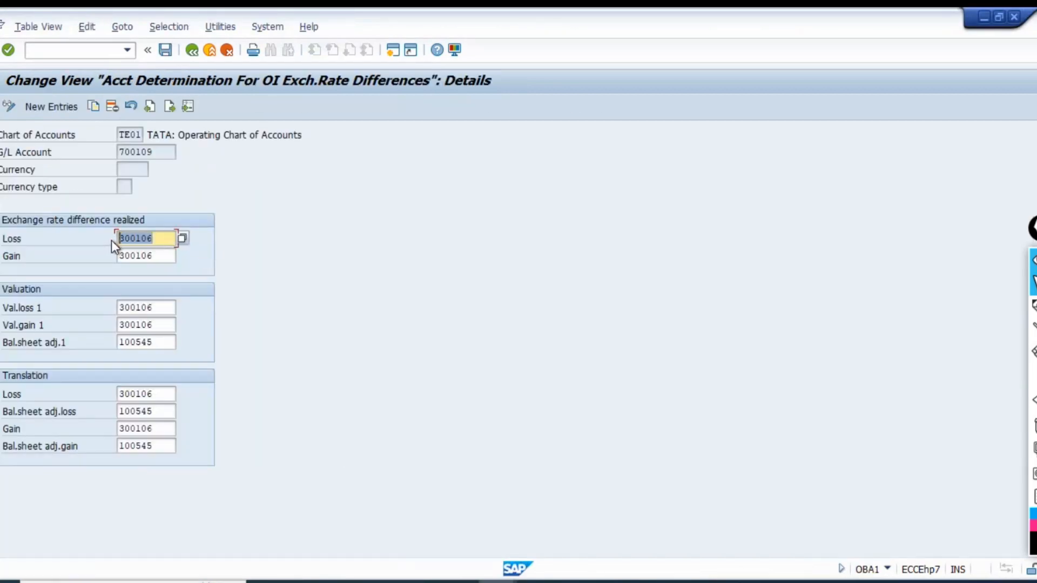
Run FS00 in a new session and find G/L account 300106 in the account tree.
{"action": "left_click", "coordinate": [392, 48]}
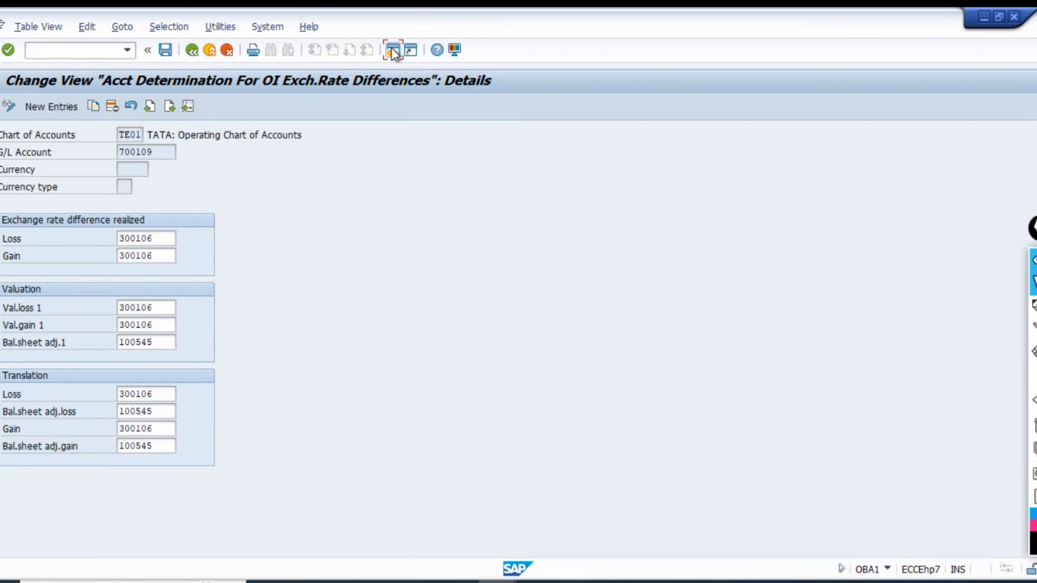
{"action": "type", "text": "fs00"}
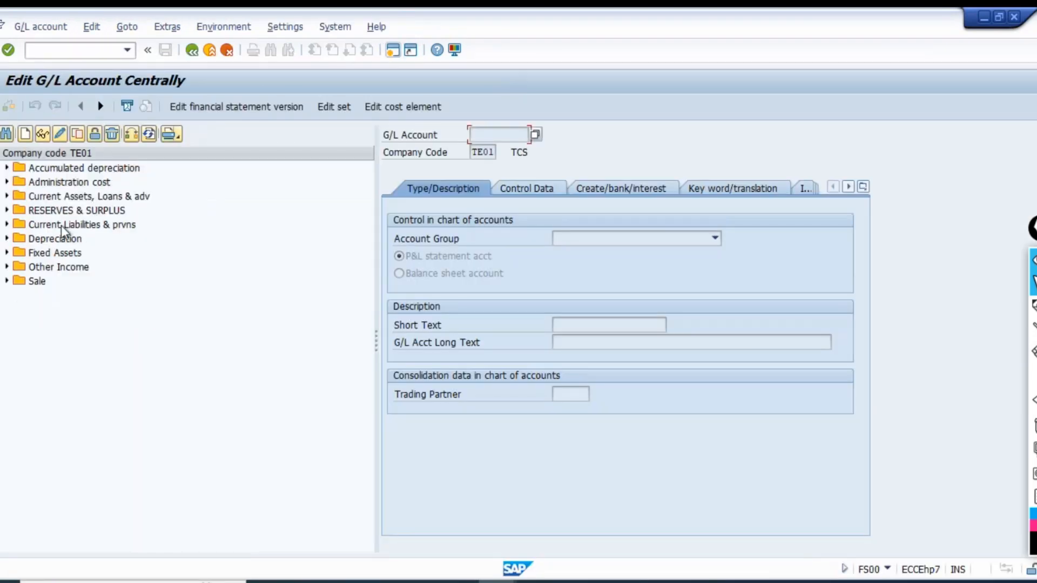
{"action": "left_click", "coordinate": [11, 134]}
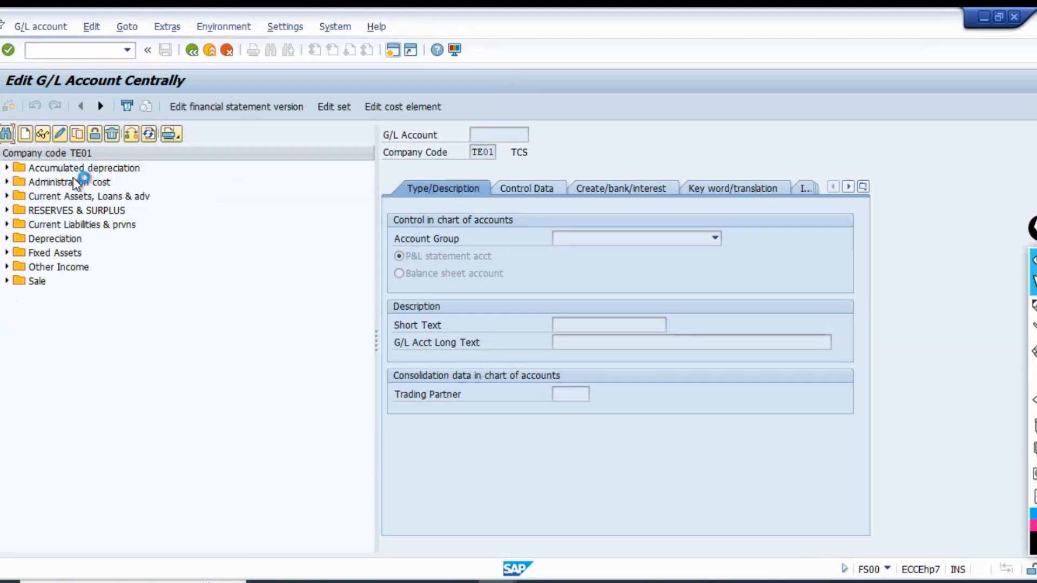
{"action": "type", "text": "300106"}
{"action": "key", "text": "Return"}
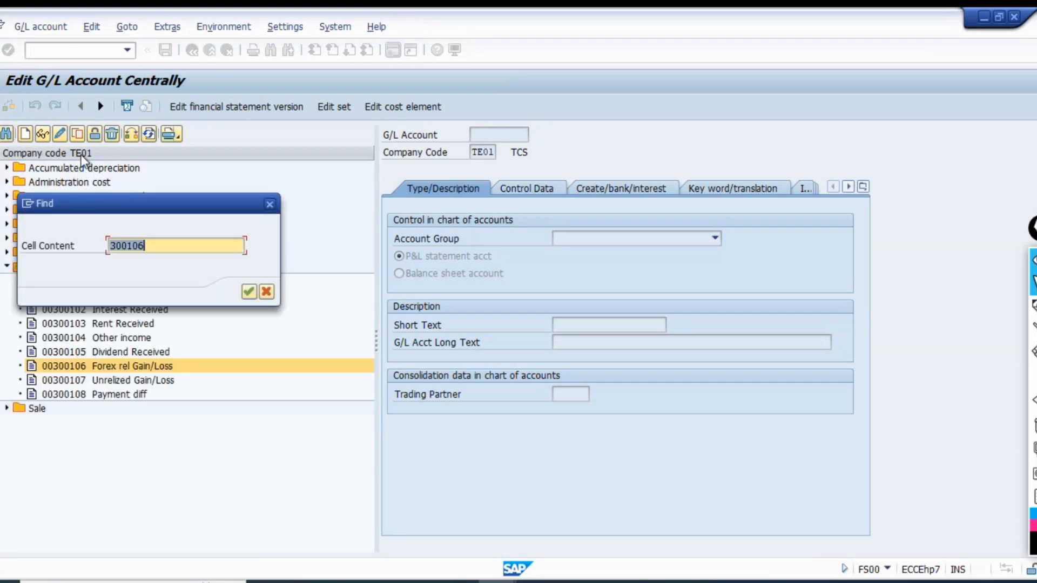
{"action": "key", "text": "Escape"}
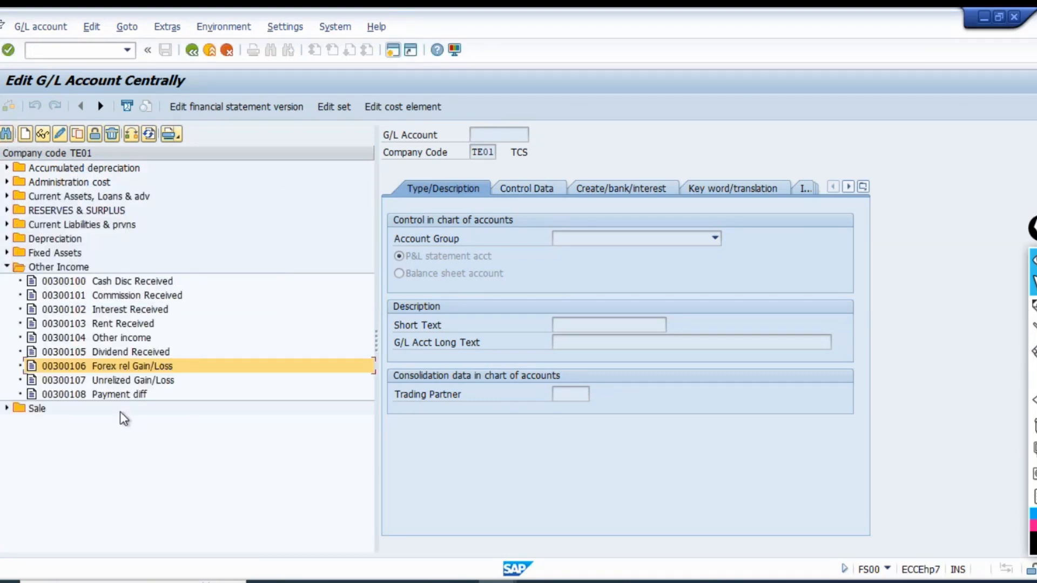
Display the master data of G/L account 300107 Unrelized Gain/Loss.
{"action": "left_click", "coordinate": [114, 381]}
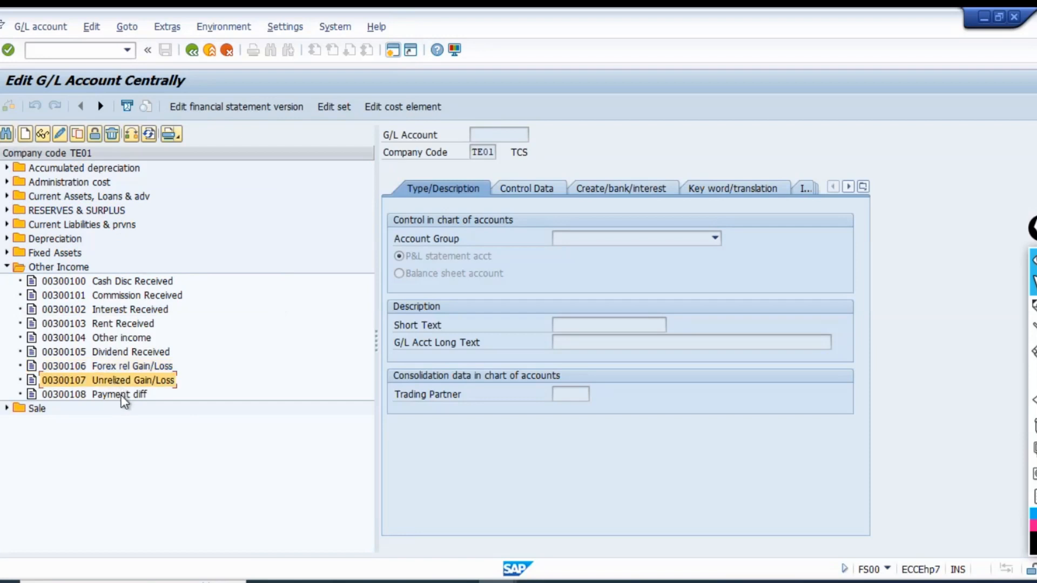
{"action": "left_click", "coordinate": [44, 133]}
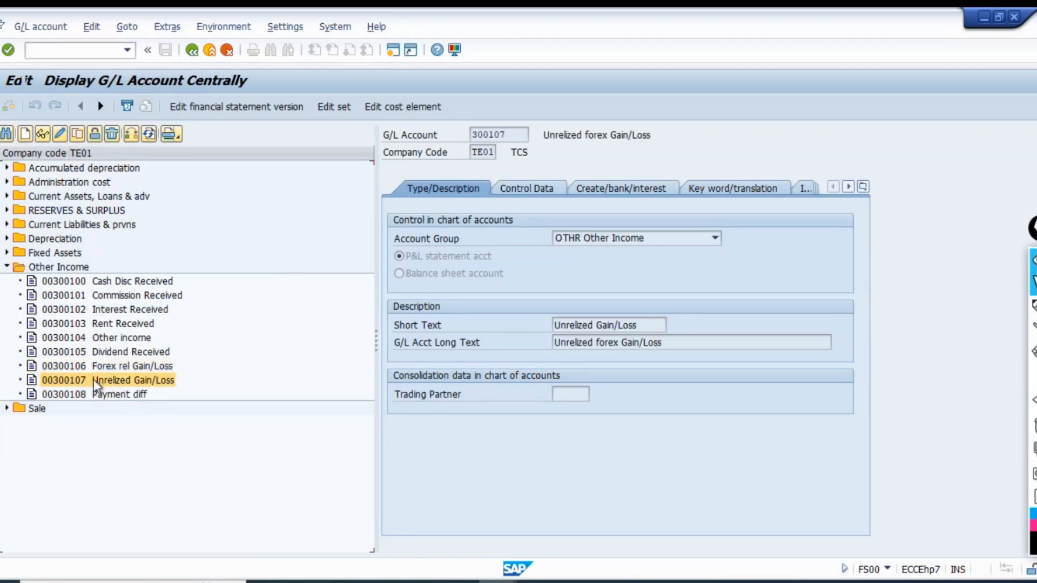
{"action": "left_click", "coordinate": [518, 135]}
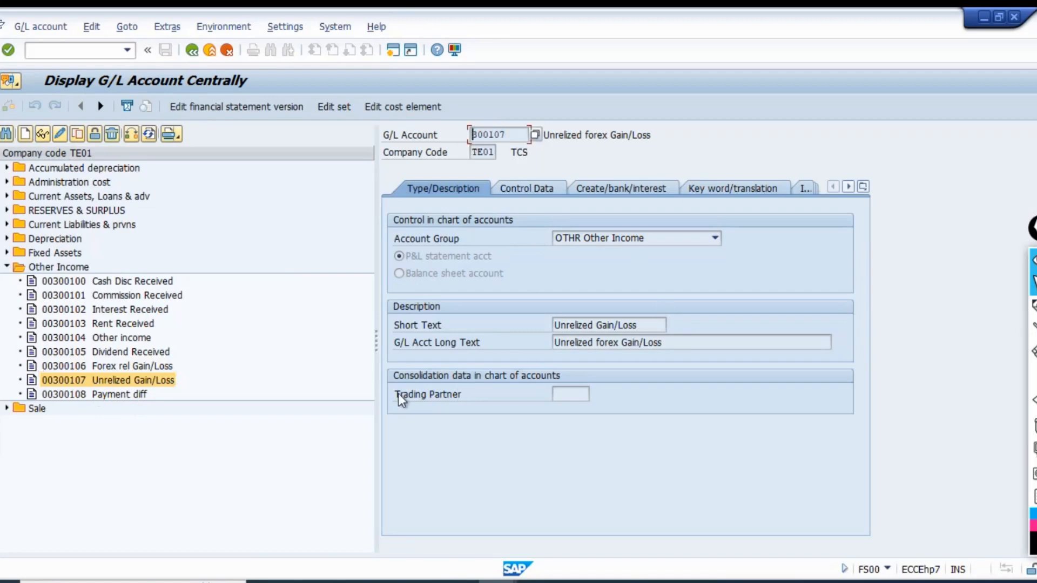
Set both Val.loss 1 and Val.gain 1 to 300107 in the account determination for G/L account 700109.
{"action": "key", "text": "alt+Tab"}
{"action": "key", "text": "Tab"}
{"action": "key", "text": "Tab"}
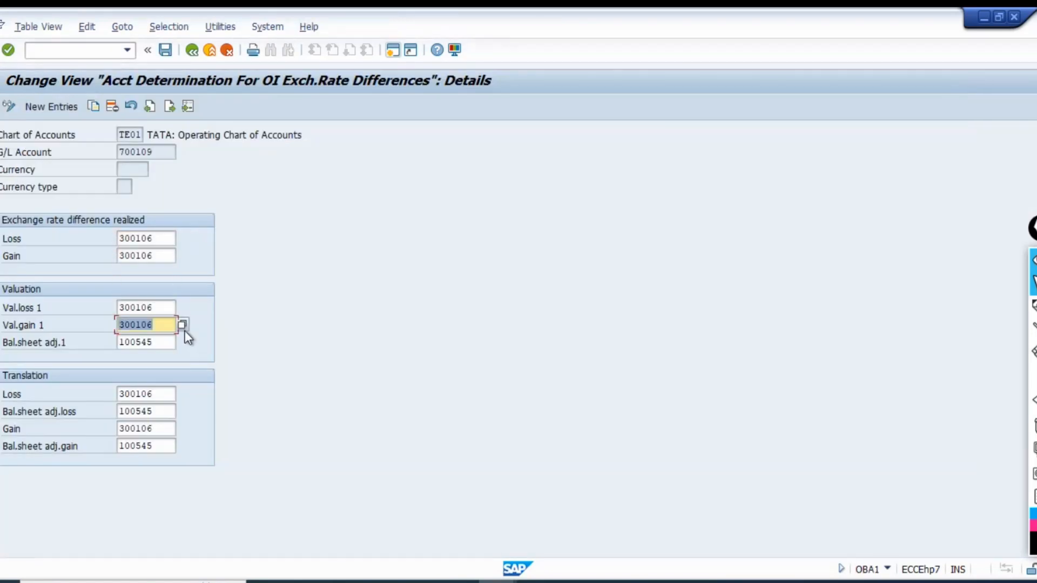
{"action": "key", "text": "shift+Tab"}
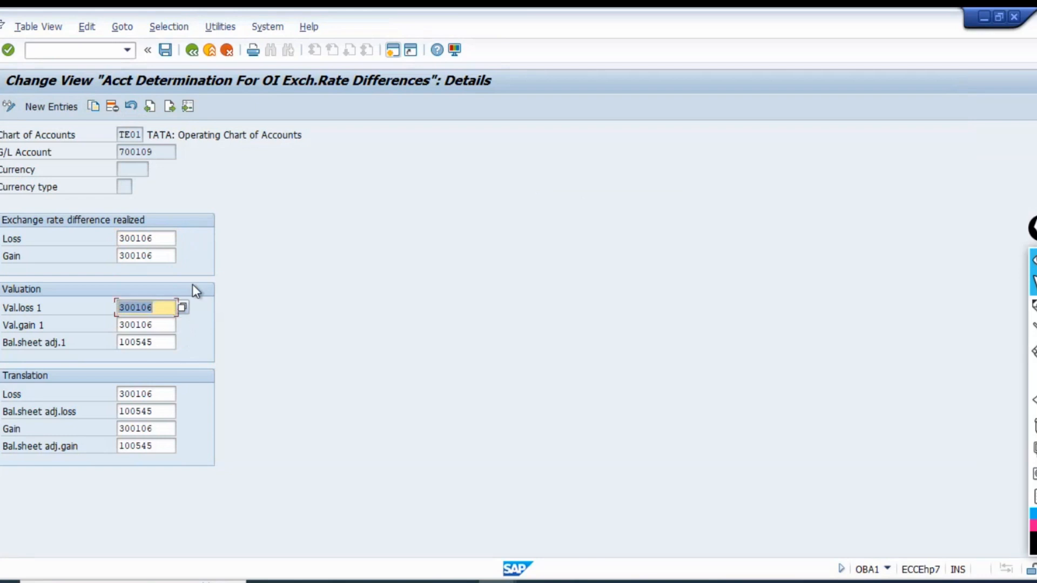
{"action": "type", "text": "300107"}
{"action": "key", "text": "Tab"}
{"action": "type", "text": "300107"}
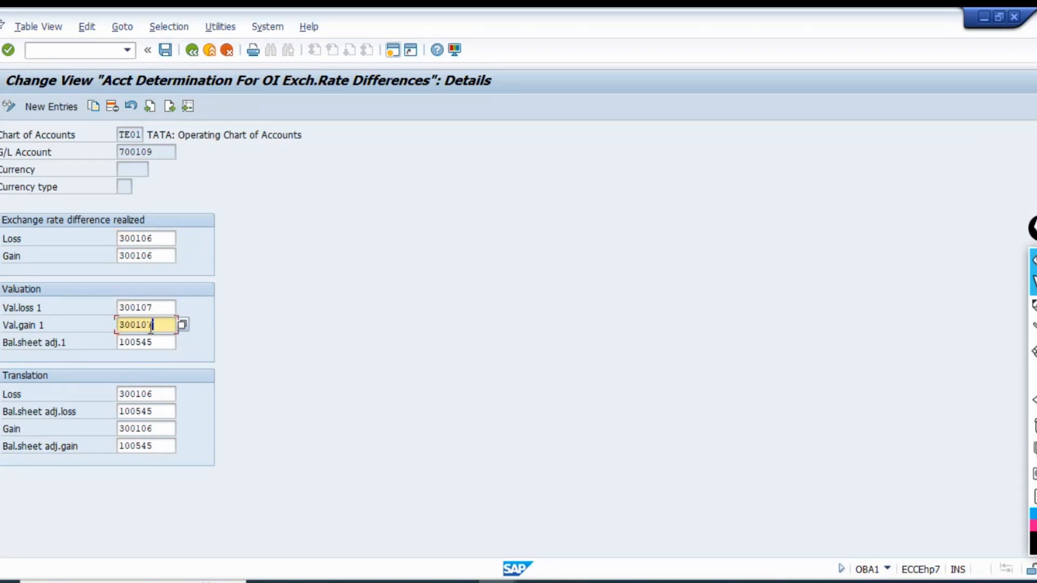
{"action": "left_click", "coordinate": [162, 308]}
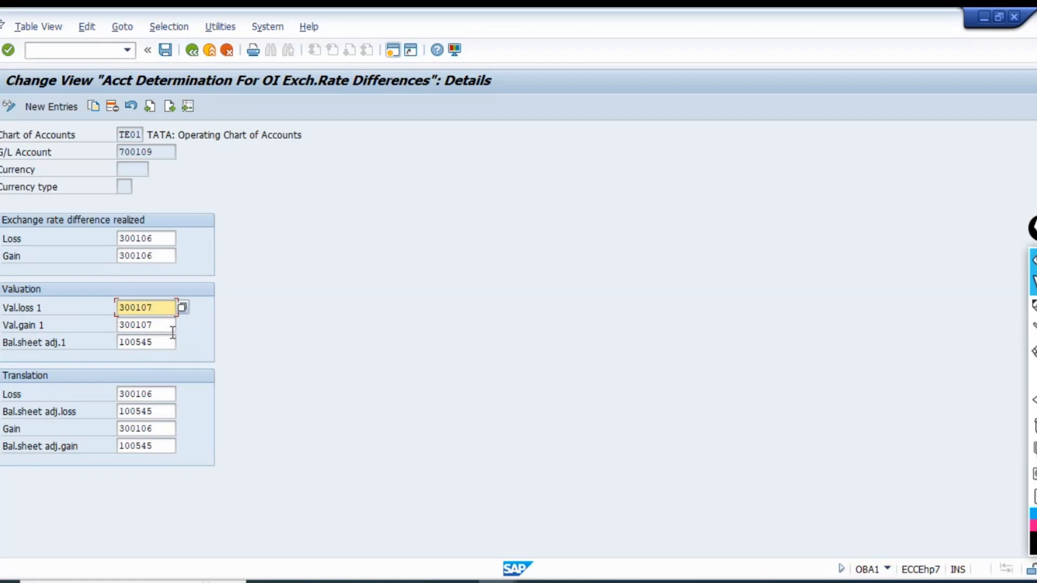
Review the unrealized gain/loss account and compare Bal.sheet adj.1 with the Bal. clearing a/c line of the Excel reversal entry.
{"action": "key", "text": "alt+Tab"}
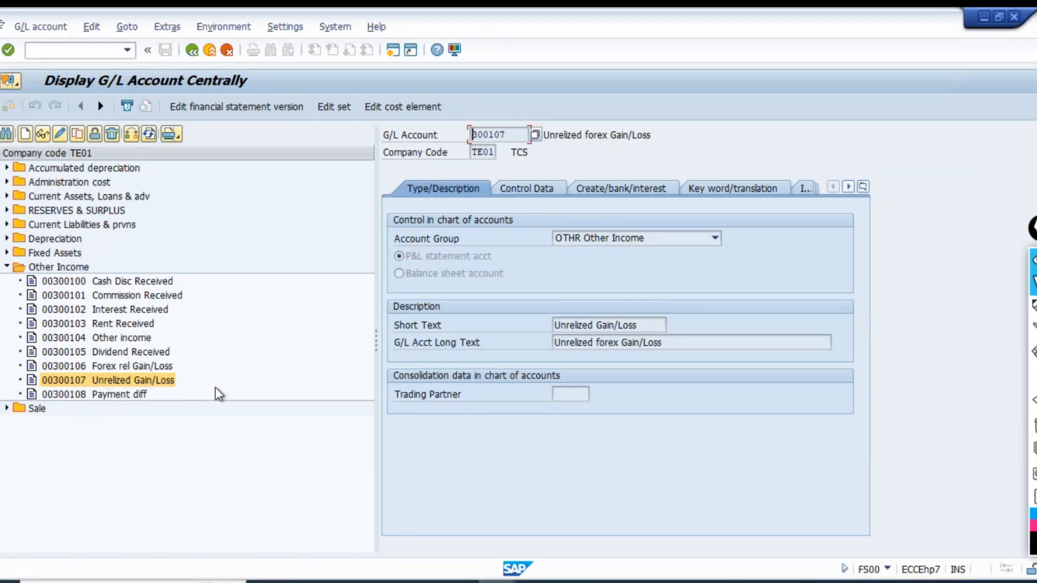
{"action": "key", "text": "alt+Tab"}
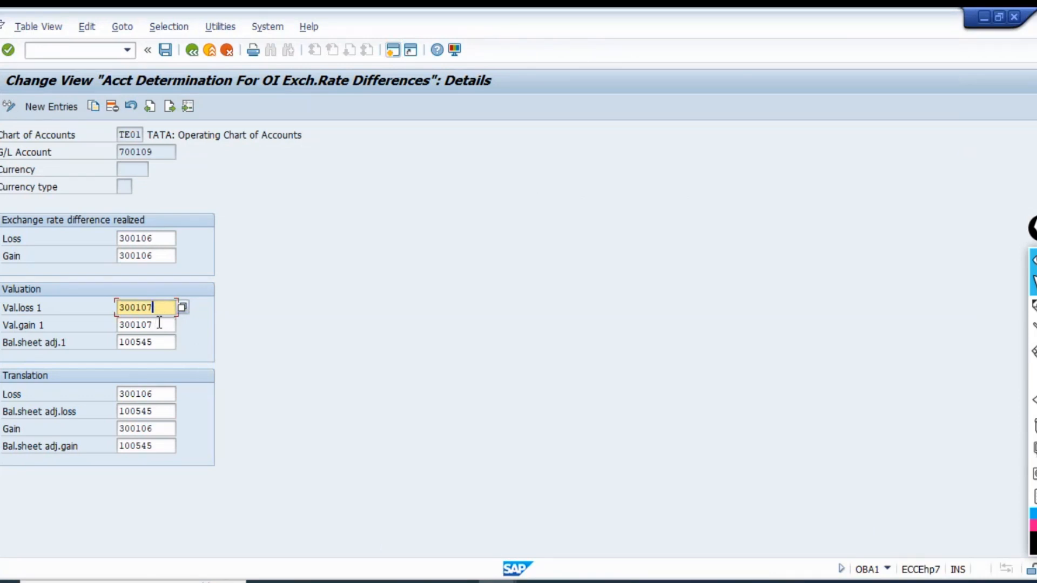
{"action": "left_click", "coordinate": [161, 343]}
{"action": "double_click", "coordinate": [148, 344]}
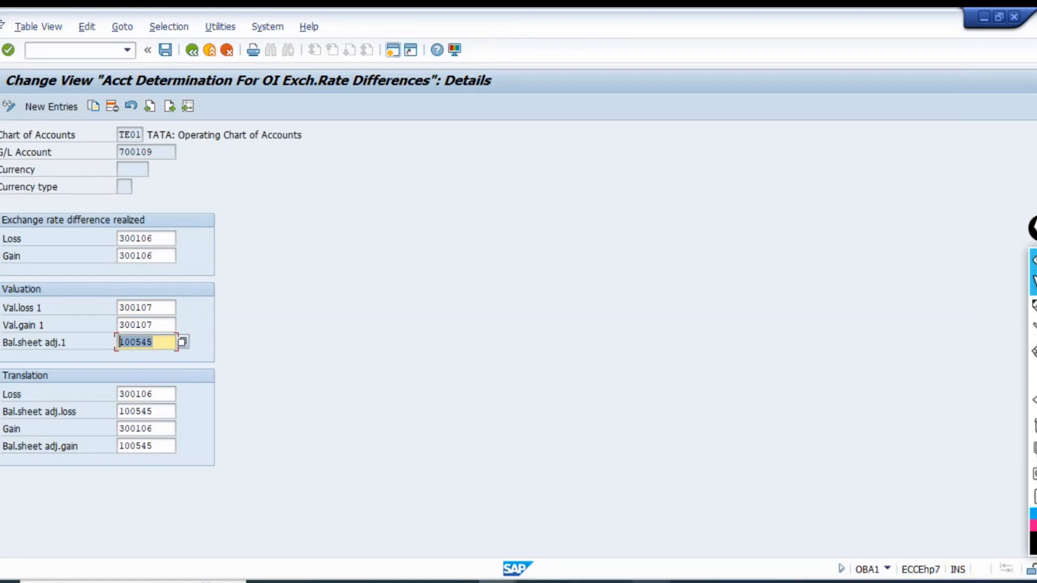
{"action": "key", "text": "alt+Tab"}
{"action": "left_click", "coordinate": [165, 327]}
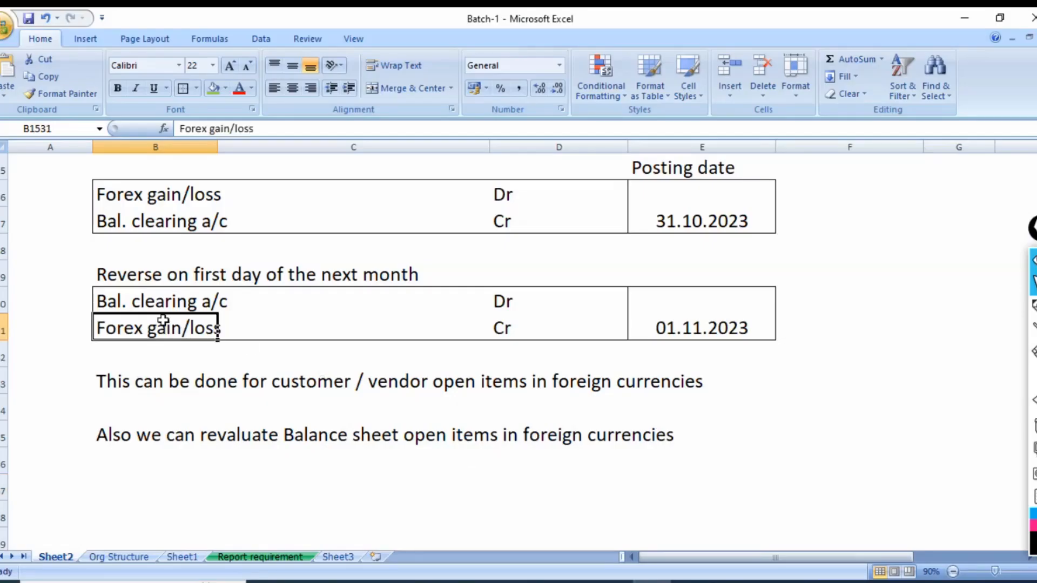
{"action": "left_click", "coordinate": [141, 306]}
{"action": "left_click_drag", "start_coordinate": [142, 307], "coordinate": [322, 301]}
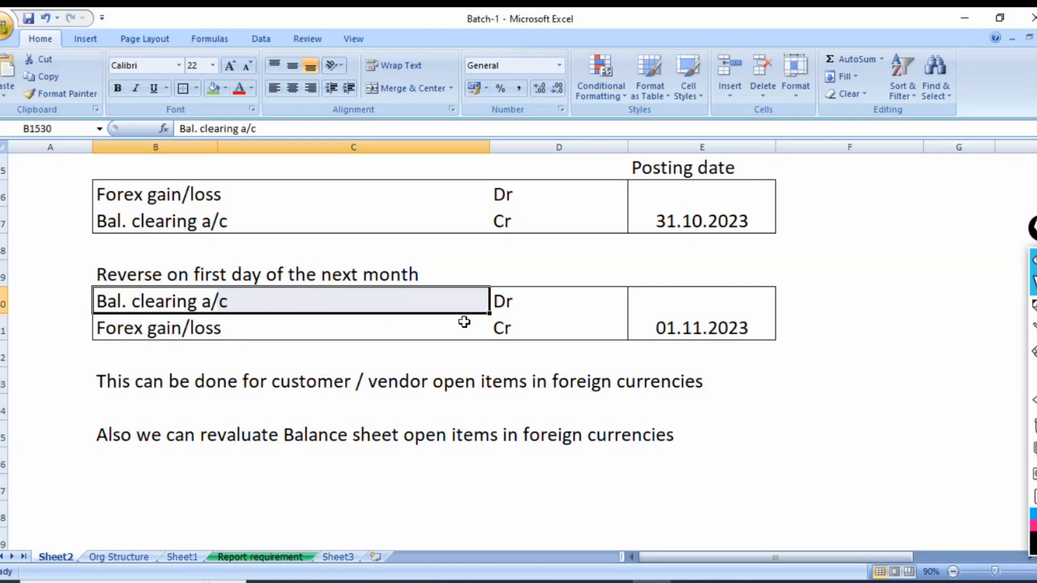
{"action": "key", "text": "alt+Tab"}
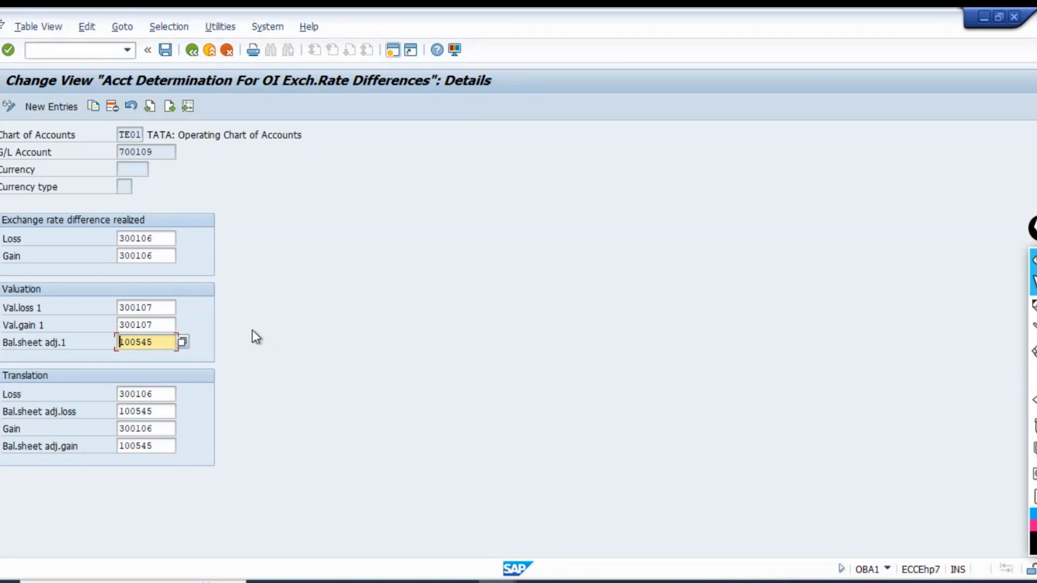
Compare the Bal. clearing a/c lines of the Excel entries with the Bal.sheet adj.1 account in the SAP account determination.
{"action": "key", "text": "alt+Tab"}
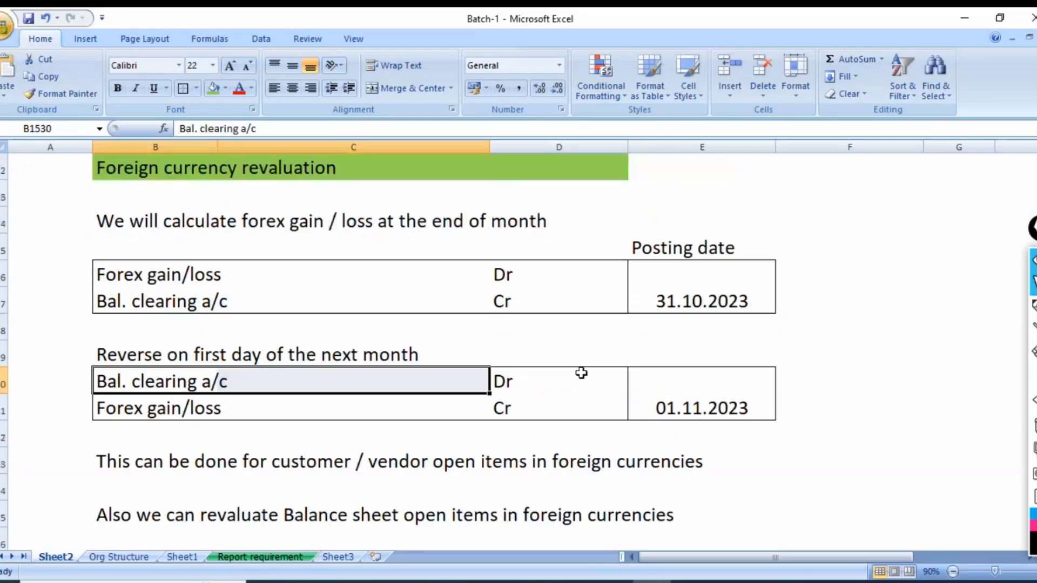
{"action": "left_click_drag", "start_coordinate": [361, 382], "coordinate": [518, 382]}
{"action": "left_click_drag", "start_coordinate": [201, 304], "coordinate": [520, 312]}
{"action": "left_click_drag", "start_coordinate": [210, 382], "coordinate": [533, 381]}
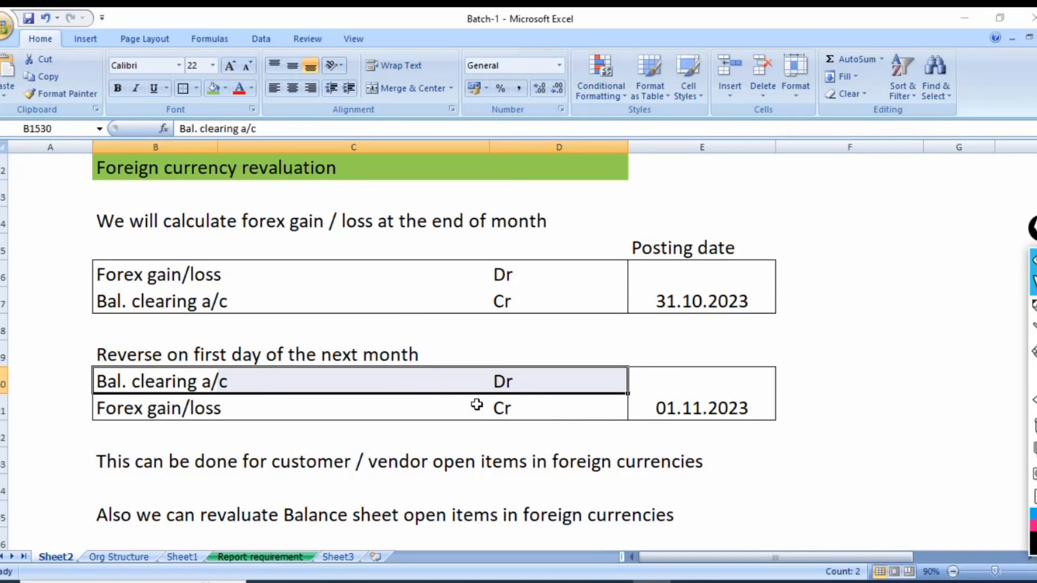
{"action": "key", "text": "alt+Tab"}
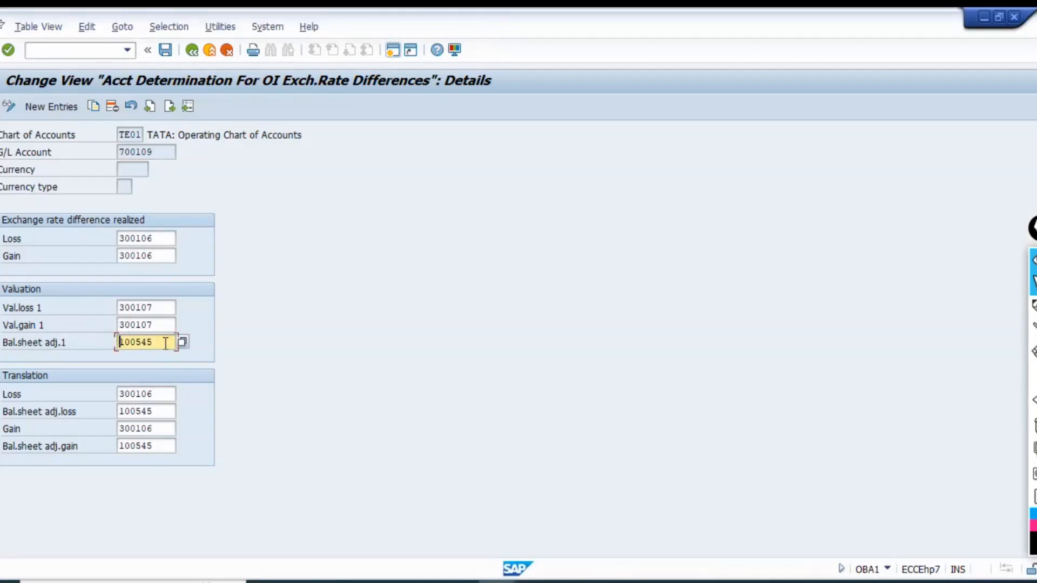
{"action": "left_click_drag", "start_coordinate": [163, 343], "coordinate": [109, 352]}
Find G/L account 100545 in the FS00 account tree and display its master data.
{"action": "key", "text": "alt+Tab"}
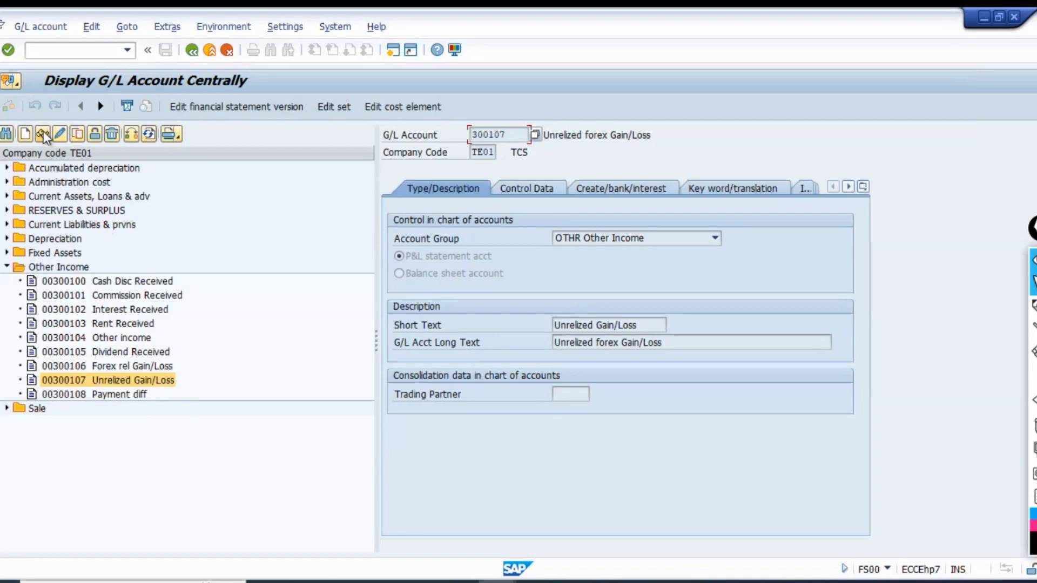
{"action": "left_click", "coordinate": [7, 134]}
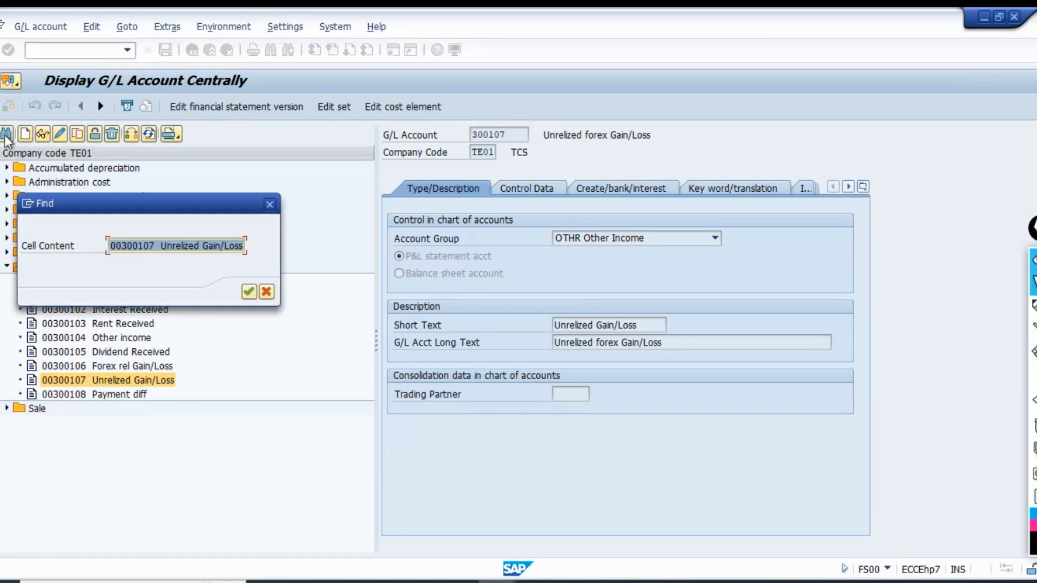
{"action": "type", "text": "100545"}
{"action": "key", "text": "Return"}
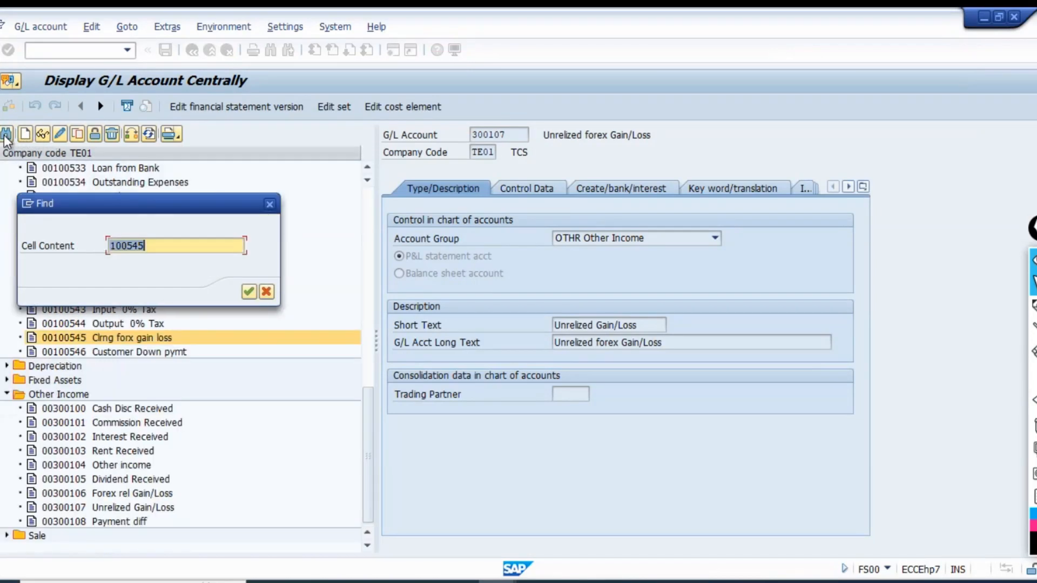
{"action": "left_click", "coordinate": [269, 204]}
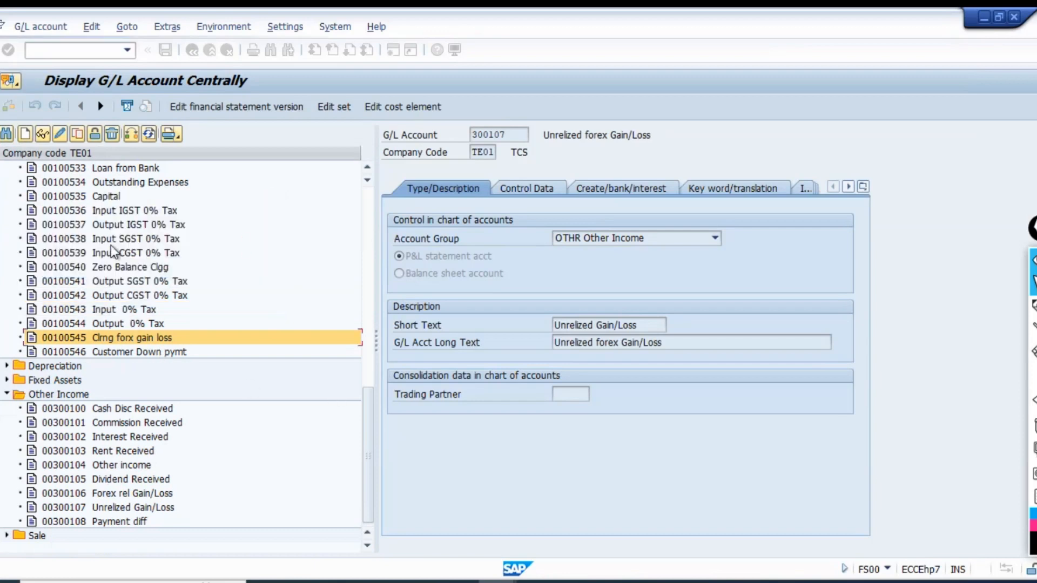
{"action": "left_click", "coordinate": [43, 135]}
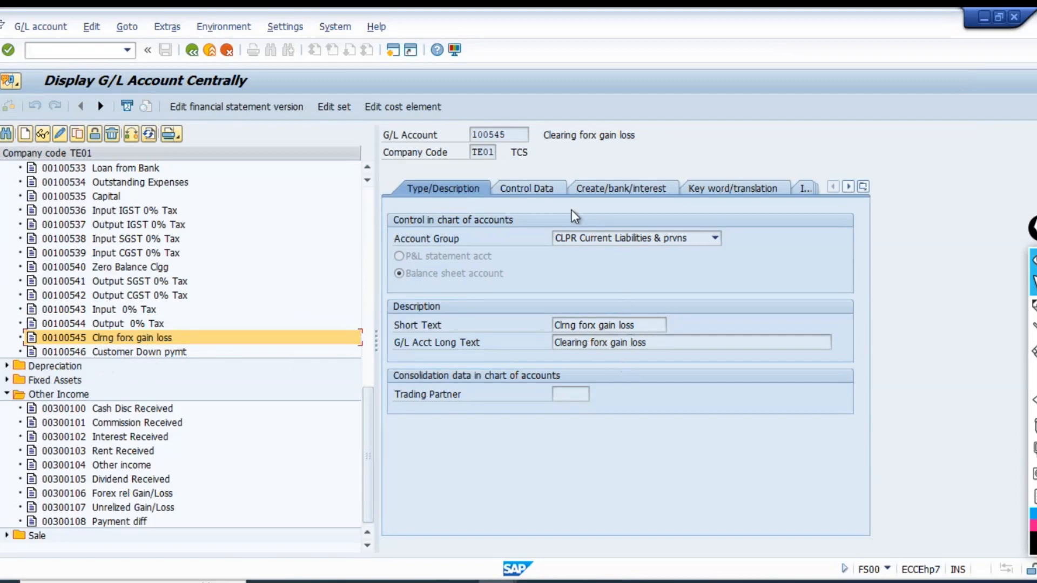
Enable Open item management in the control data of G/L account 100545 and save the account.
{"action": "left_click", "coordinate": [522, 186]}
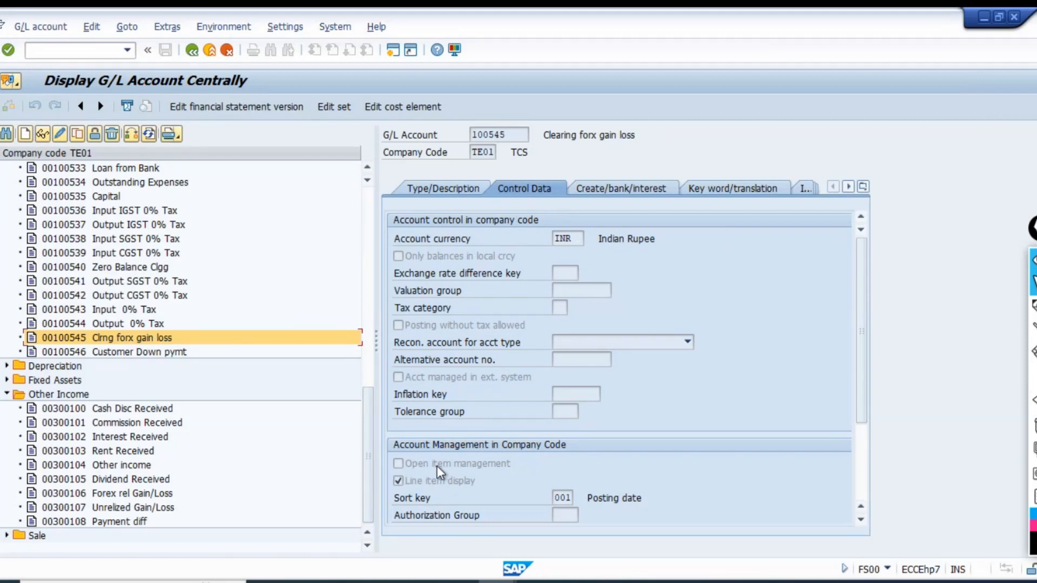
{"action": "left_click", "coordinate": [60, 133]}
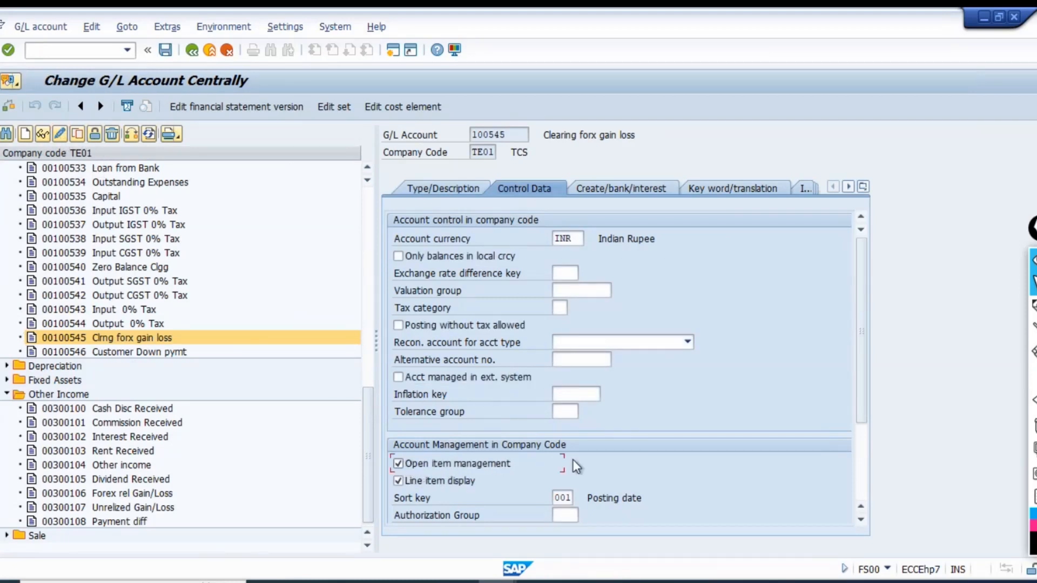
{"action": "key", "text": "ctrl+s"}
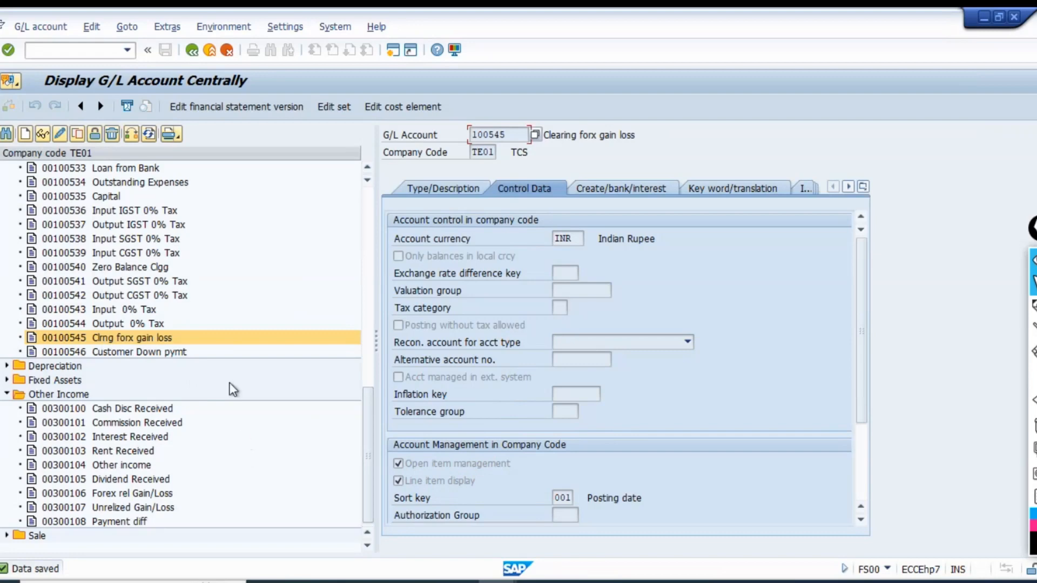
Clear the Bal.sheet adj.gain, Gain and Bal.sheet adj.loss accounts under Translation for G/L account 700109.
{"action": "key", "text": "alt+Tab"}
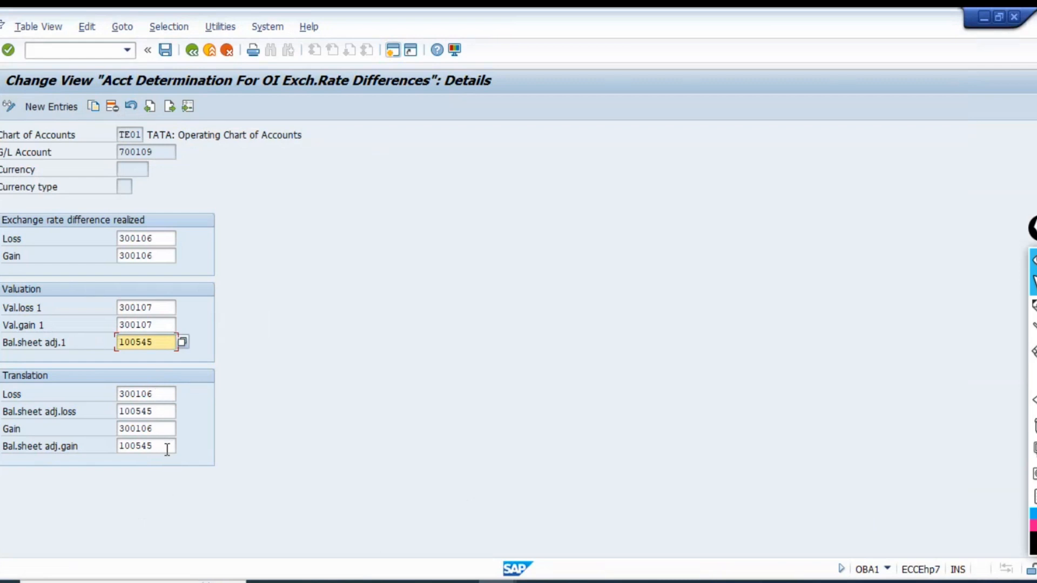
{"action": "left_click_drag", "start_coordinate": [166, 448], "coordinate": [127, 437]}
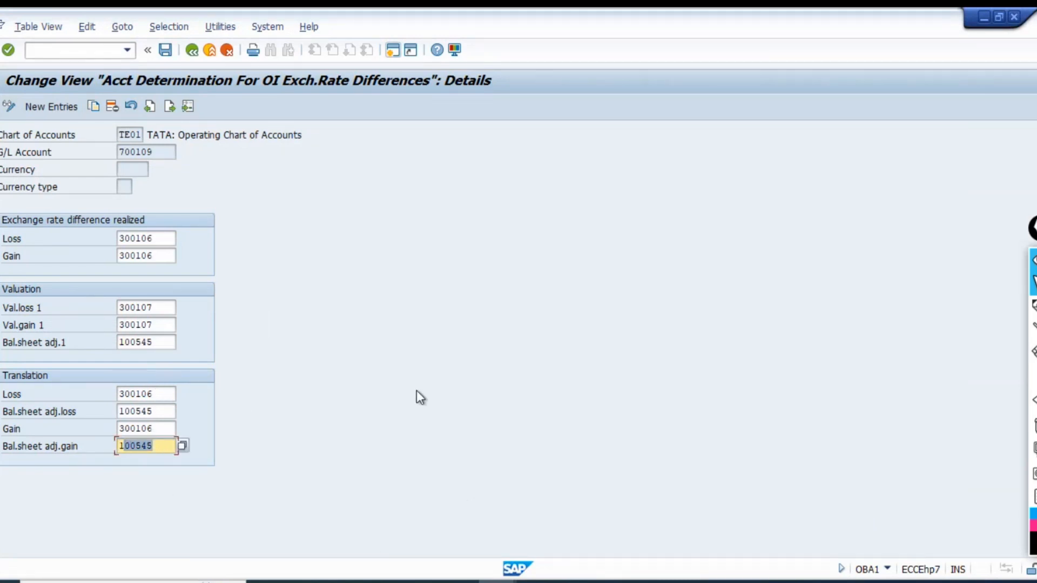
{"action": "key", "text": "shift+Home"}
{"action": "key", "text": "BackSpace"}
{"action": "key", "text": "shift+Tab"}
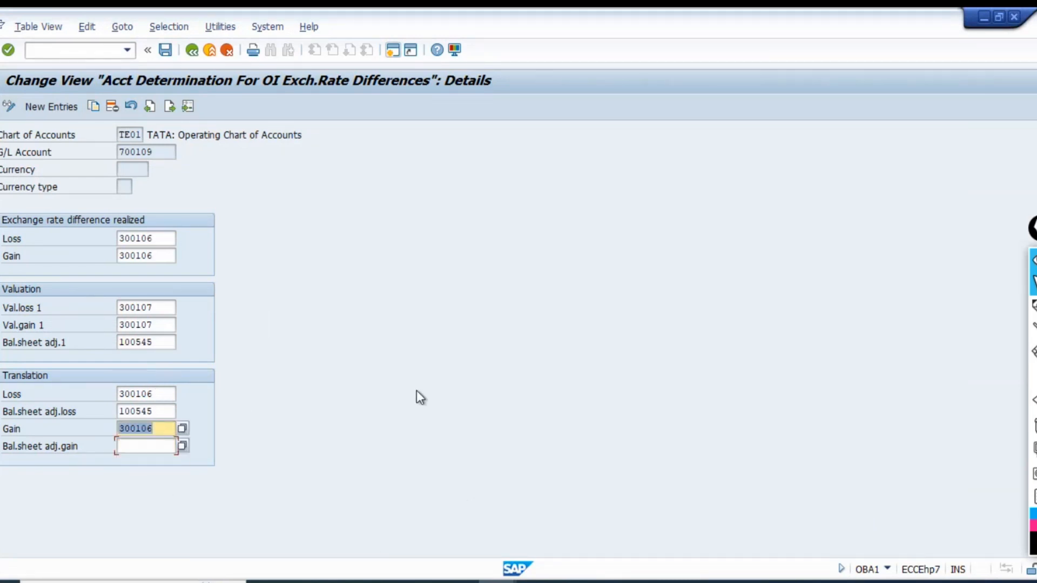
{"action": "key", "text": "BackSpace"}
{"action": "key", "text": "shift+Tab"}
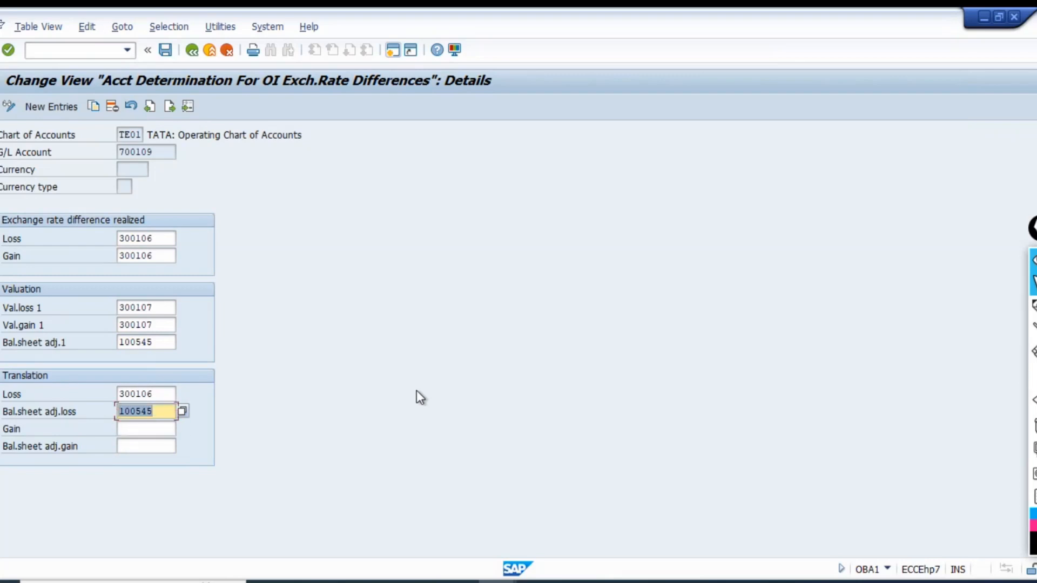
{"action": "key", "text": "BackSpace"}
{"action": "key", "text": "Return"}
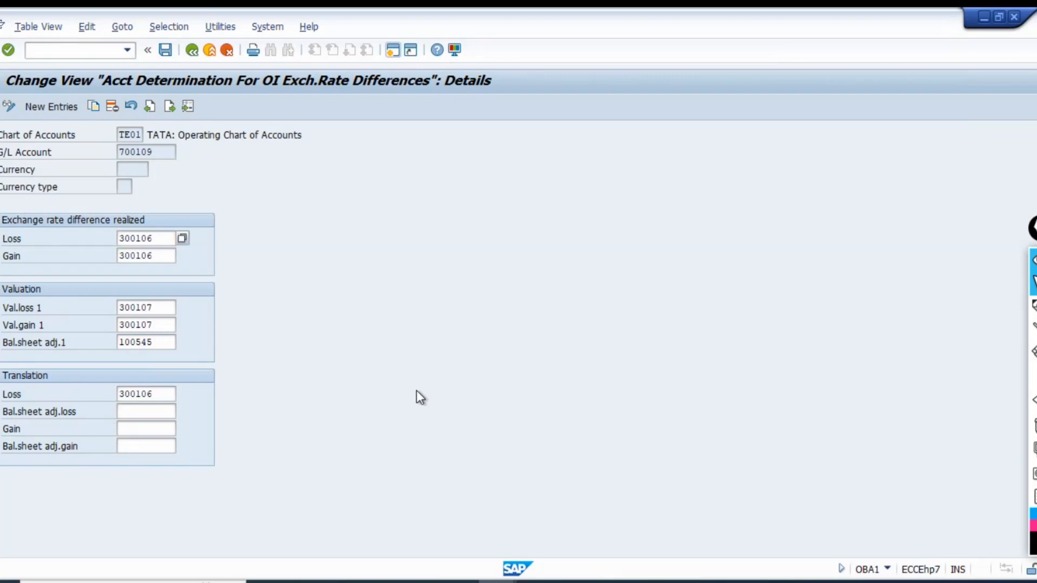
Clear the Translation Loss account for G/L account 700109 and save the account determination.
{"action": "key", "text": "Tab"}
{"action": "key", "text": "Tab"}
{"action": "key", "text": "Tab"}
{"action": "key", "text": "Tab"}
{"action": "key", "text": "Tab"}
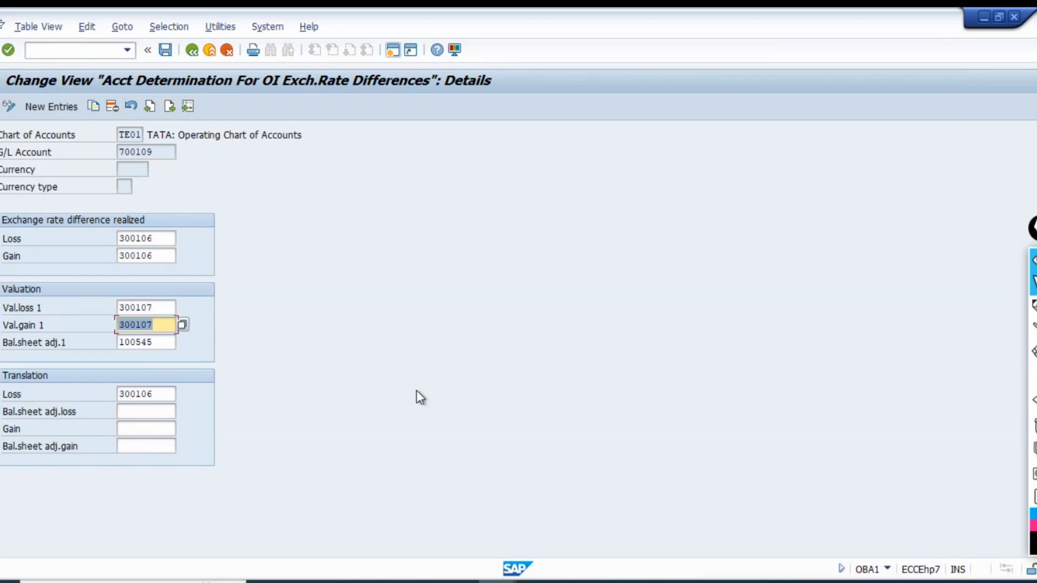
{"action": "key", "text": "BackSpace"}
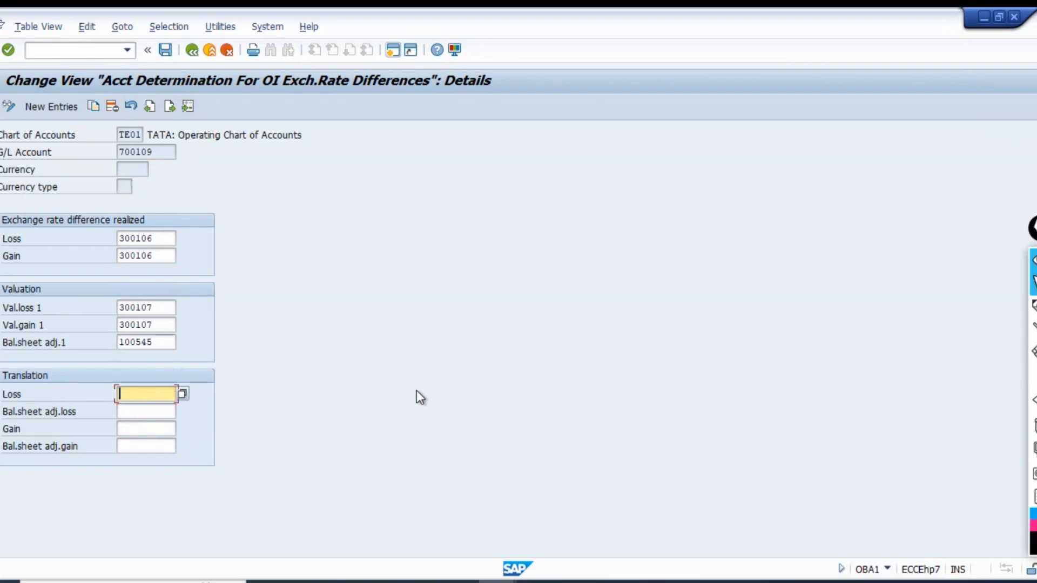
{"action": "key", "text": "ctrl+s"}
Close the account determination session and check the transaction code of the Foreign Currency Valuation session.
{"action": "left_click", "coordinate": [214, 274]}
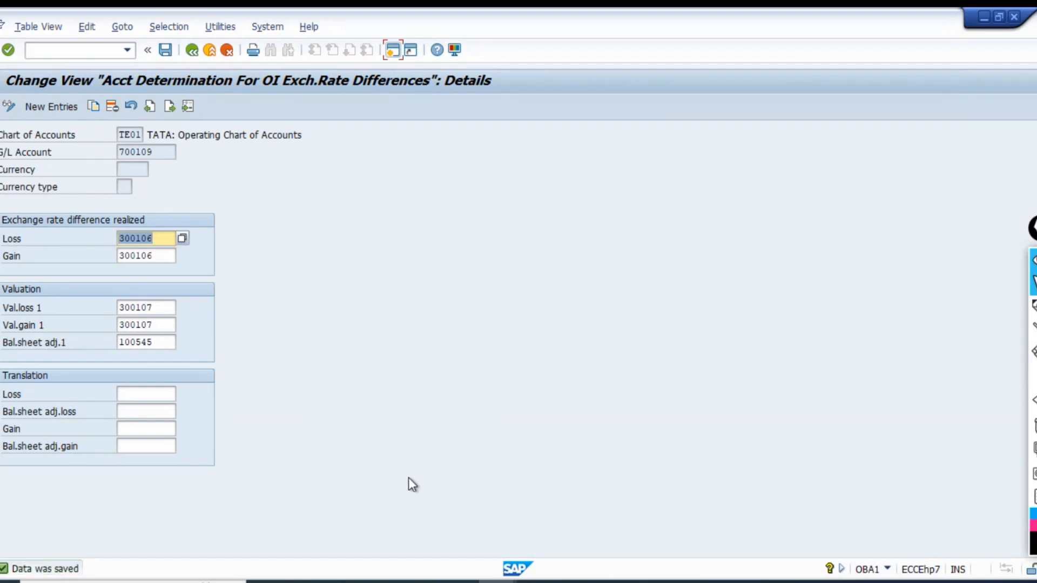
{"action": "left_click", "coordinate": [1012, 19]}
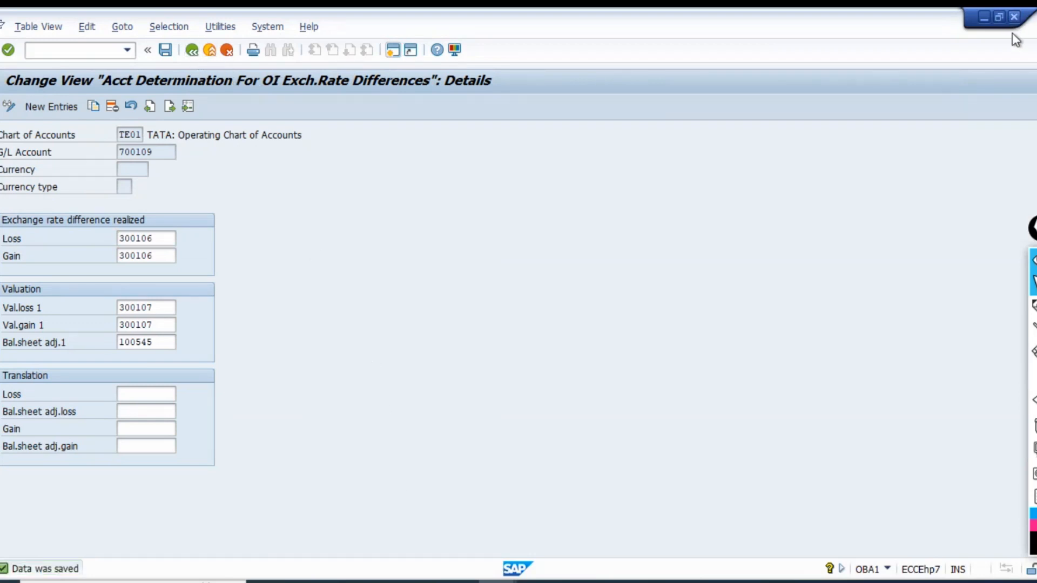
{"action": "key", "text": "alt+Tab"}
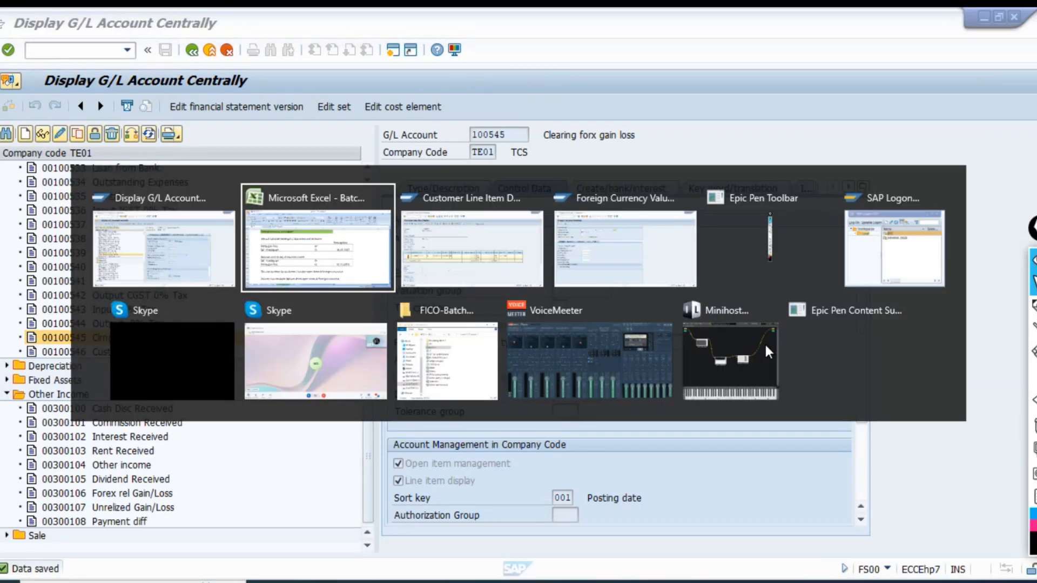
{"action": "key", "text": "alt+Tab"}
{"action": "key", "text": "alt+Tab"}
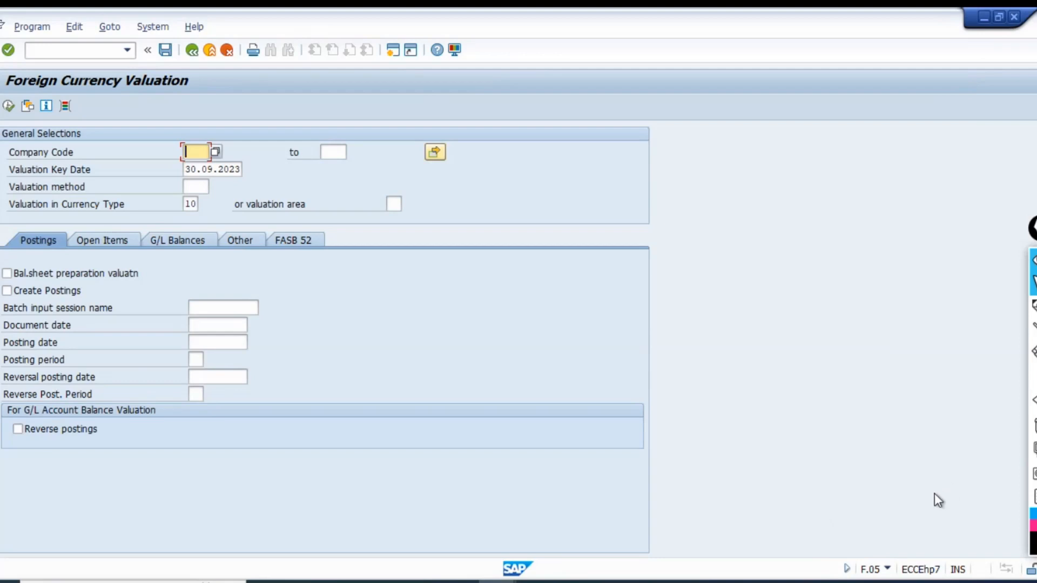
{"action": "left_click", "coordinate": [887, 568]}
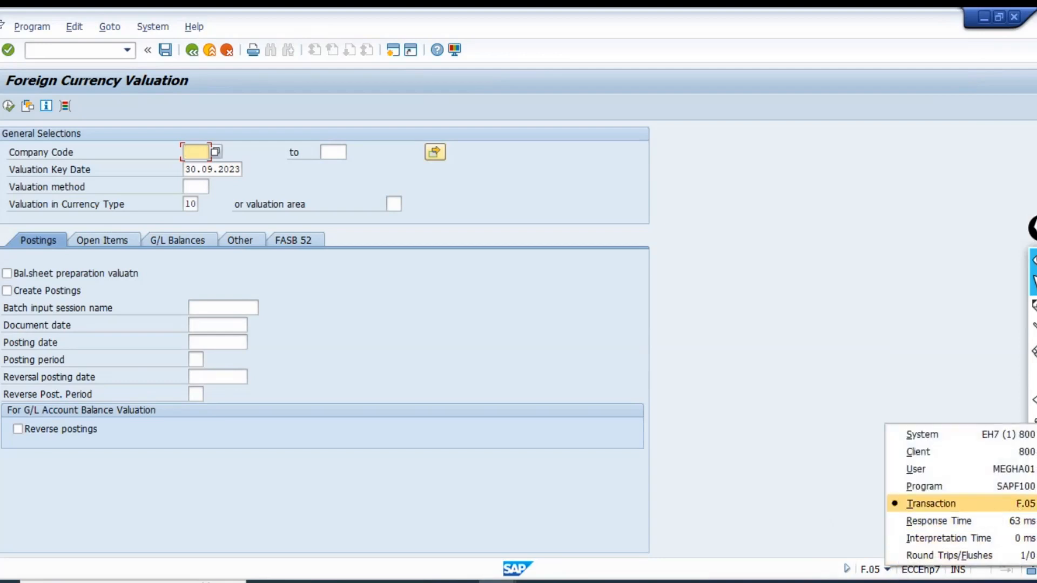
{"action": "left_click", "coordinate": [708, 361]}
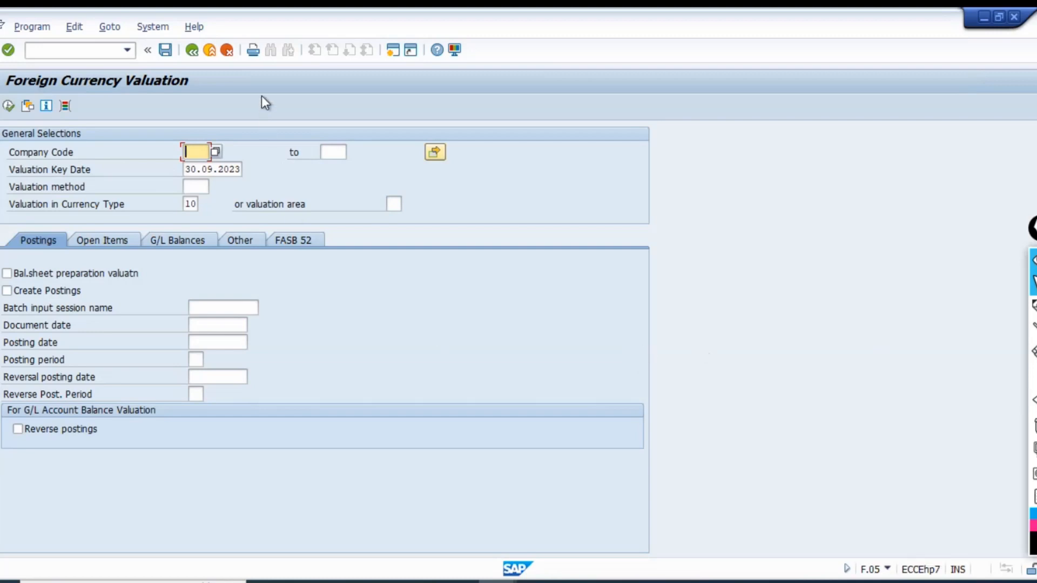
Return to SAP Easy Access and expand the path Accounting > Financial Accounting > General Ledger.
{"action": "left_click", "coordinate": [209, 50]}
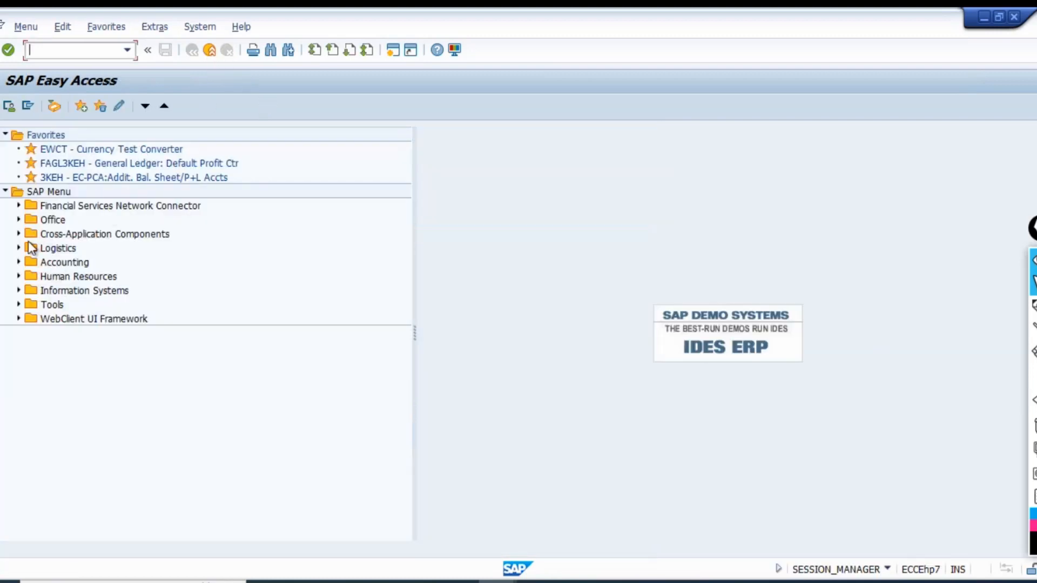
{"action": "left_click", "coordinate": [18, 262]}
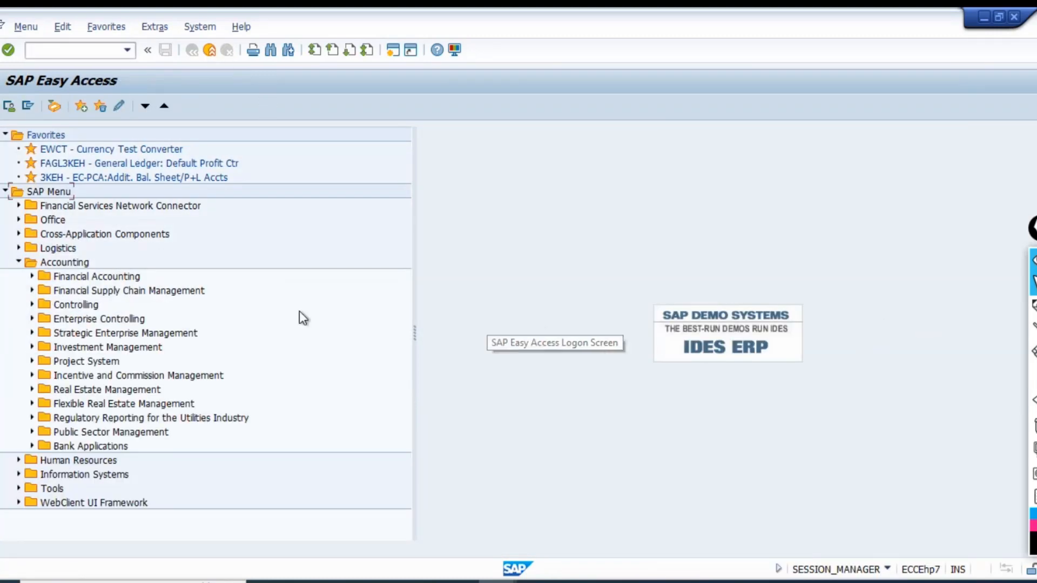
{"action": "left_click", "coordinate": [97, 278]}
{"action": "key", "text": "Right"}
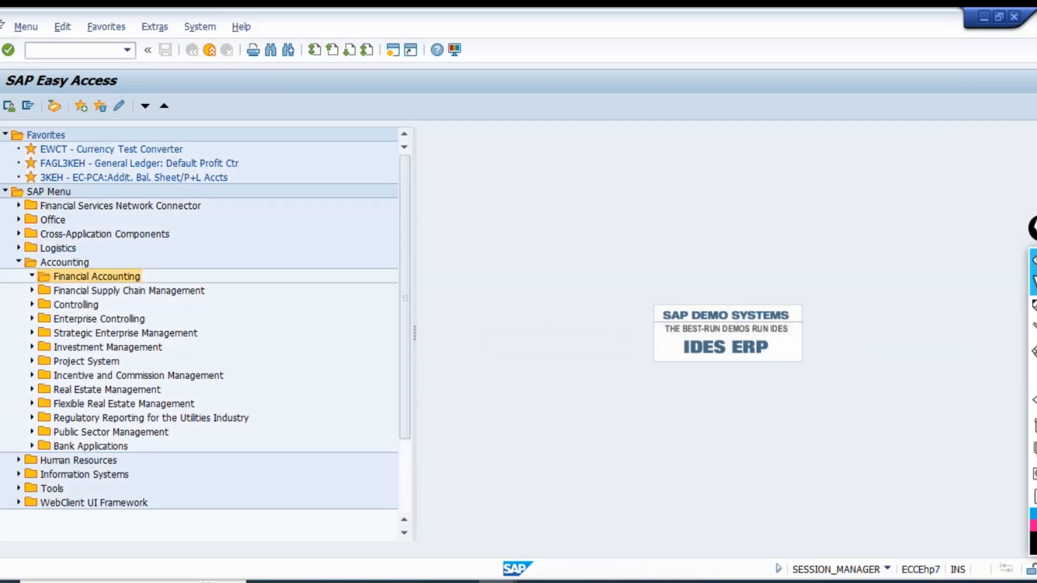
{"action": "key", "text": "Down"}
{"action": "key", "text": "Right"}
{"action": "key", "text": "Down"}
{"action": "key", "text": "Down"}
{"action": "key", "text": "Down"}
{"action": "key", "text": "Down"}
{"action": "key", "text": "Down"}
{"action": "key", "text": "Down"}
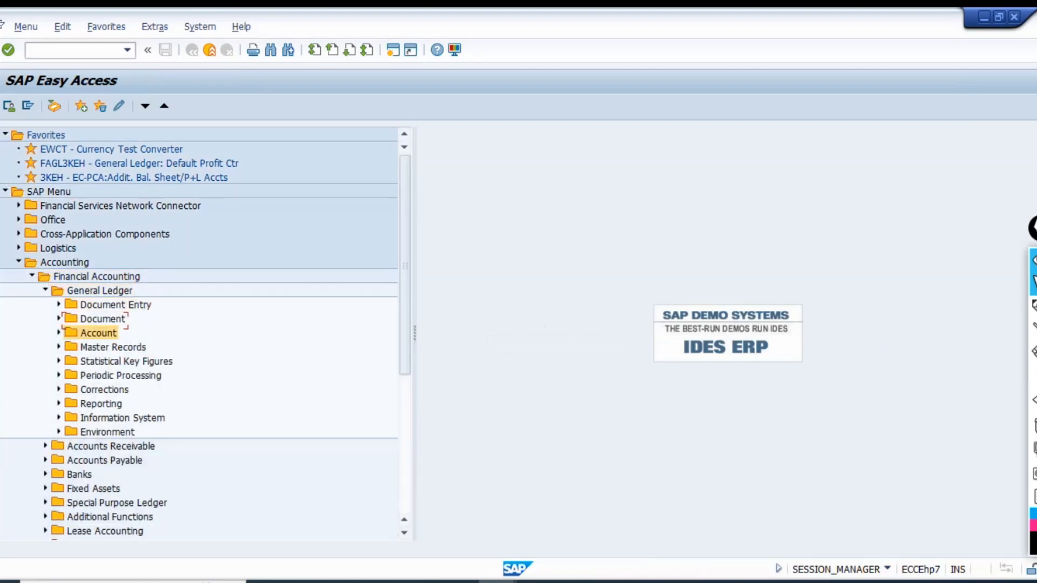
Expand Periodic Processing, Closing and Valuate within General Ledger.
{"action": "key", "text": "Right"}
{"action": "key", "text": "Left"}
{"action": "key", "text": "Right"}
{"action": "key", "text": "Down"}
{"action": "key", "text": "Down"}
{"action": "key", "text": "Down"}
{"action": "key", "text": "Down"}
{"action": "key", "text": "Down"}
{"action": "key", "text": "Down"}
{"action": "key", "text": "Down"}
{"action": "key", "text": "Down"}
{"action": "key", "text": "Down"}
{"action": "key", "text": "Down"}
{"action": "key", "text": "Down"}
{"action": "key", "text": "Down"}
{"action": "key", "text": "Down"}
{"action": "key", "text": "Down"}
{"action": "key", "text": "Down"}
{"action": "key", "text": "Down"}
{"action": "key", "text": "Down"}
{"action": "key", "text": "Down"}
{"action": "key", "text": "Down"}
{"action": "key", "text": "Down"}
{"action": "key", "text": "Up"}
{"action": "key", "text": "Up"}
{"action": "key", "text": "Up"}
{"action": "key", "text": "Up"}
{"action": "key", "text": "Up"}
{"action": "key", "text": "Up"}
{"action": "key", "text": "Up"}
{"action": "key", "text": "Up"}
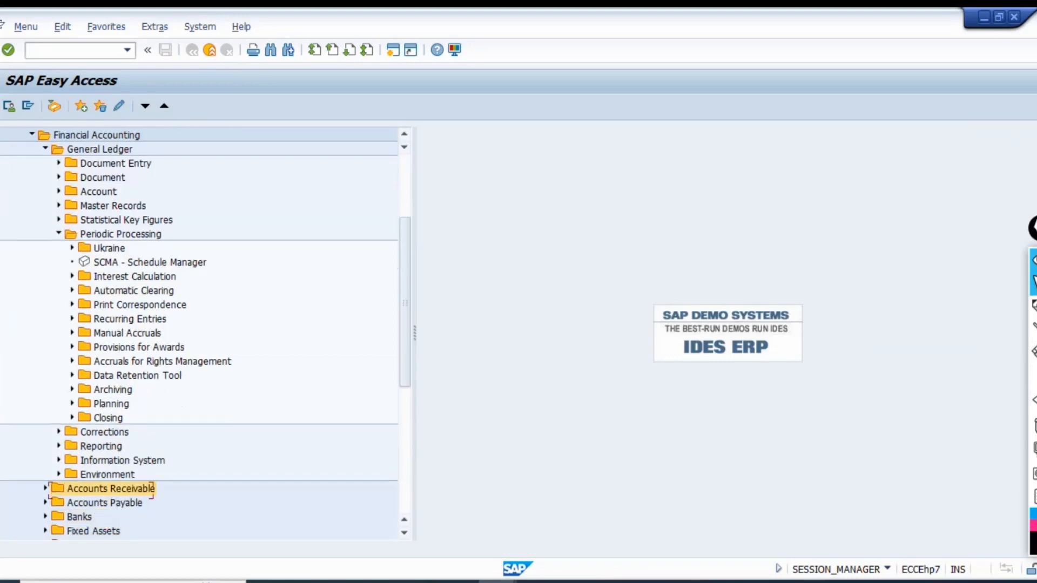
{"action": "key", "text": "Right"}
{"action": "key", "text": "Down"}
{"action": "key", "text": "Down"}
{"action": "key", "text": "Down"}
{"action": "key", "text": "Down"}
{"action": "key", "text": "Down"}
{"action": "key", "text": "Down"}
{"action": "key", "text": "Right"}
{"action": "key", "text": "Down"}
{"action": "key", "text": "Down"}
{"action": "key", "text": "Down"}
{"action": "key", "text": "Down"}
{"action": "key", "text": "Down"}
{"action": "key", "text": "Down"}
{"action": "key", "text": "Down"}
{"action": "key", "text": "Down"}
{"action": "key", "text": "Down"}
{"action": "key", "text": "Down"}
{"action": "key", "text": "Down"}
{"action": "key", "text": "Down"}
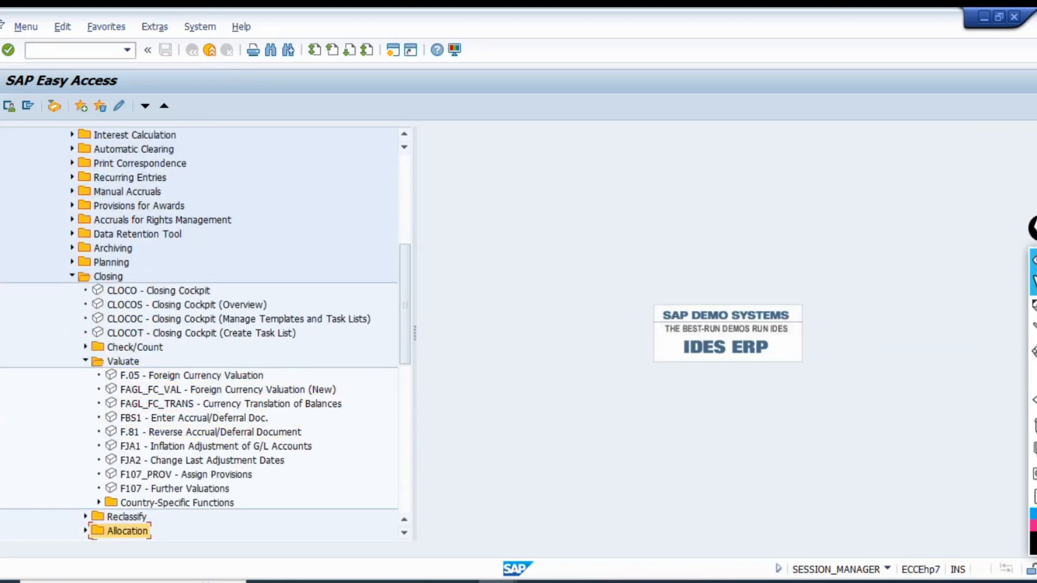
Compare the F.05, FAGL_FC_VAL and FAGL_FC_TRANS transactions under Valuate and open F.05 Foreign Currency Valuation.
{"action": "left_click", "coordinate": [233, 375]}
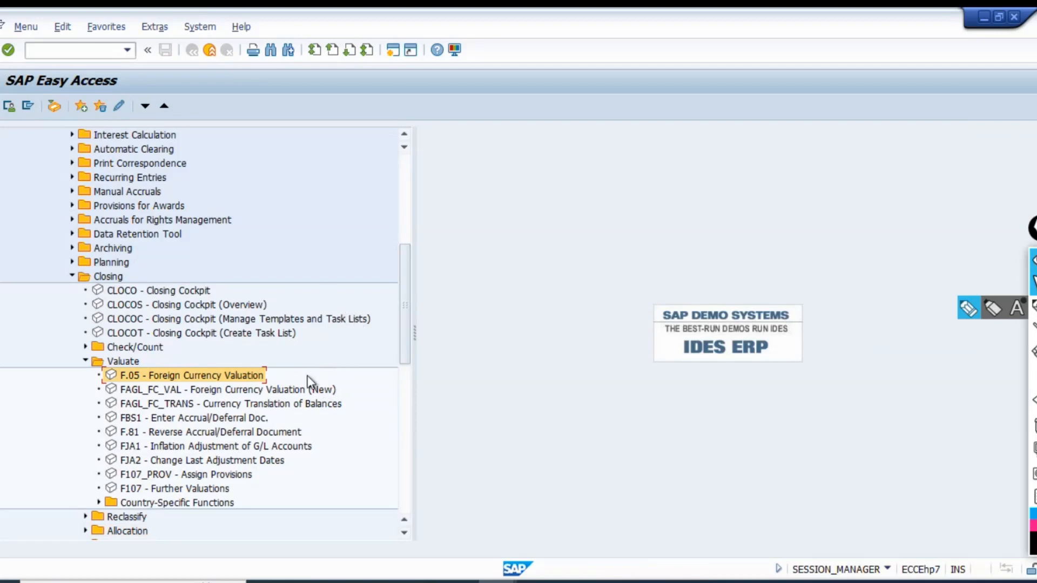
{"action": "left_click", "coordinate": [215, 389]}
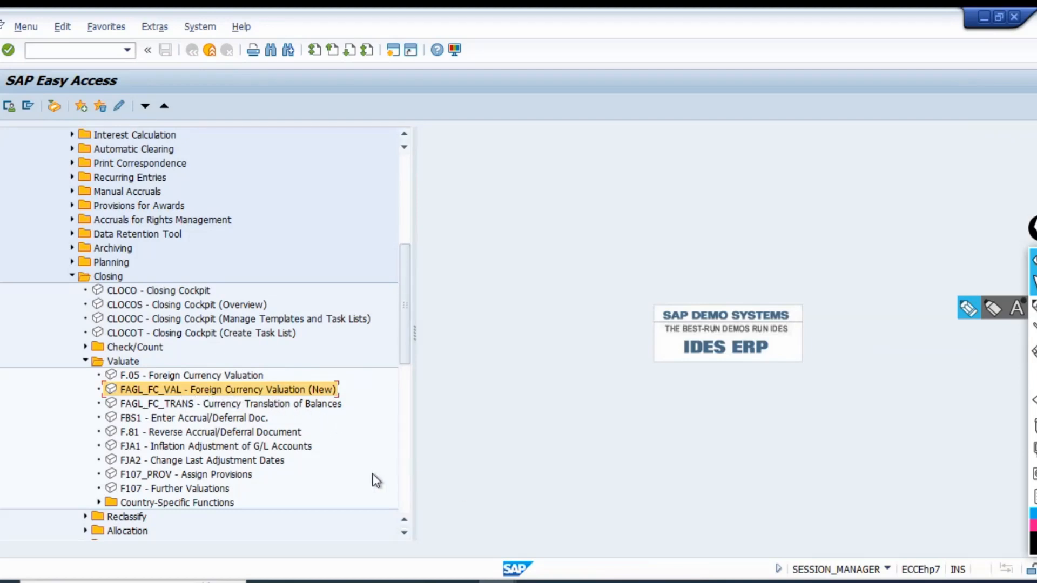
{"action": "left_click", "coordinate": [242, 406]}
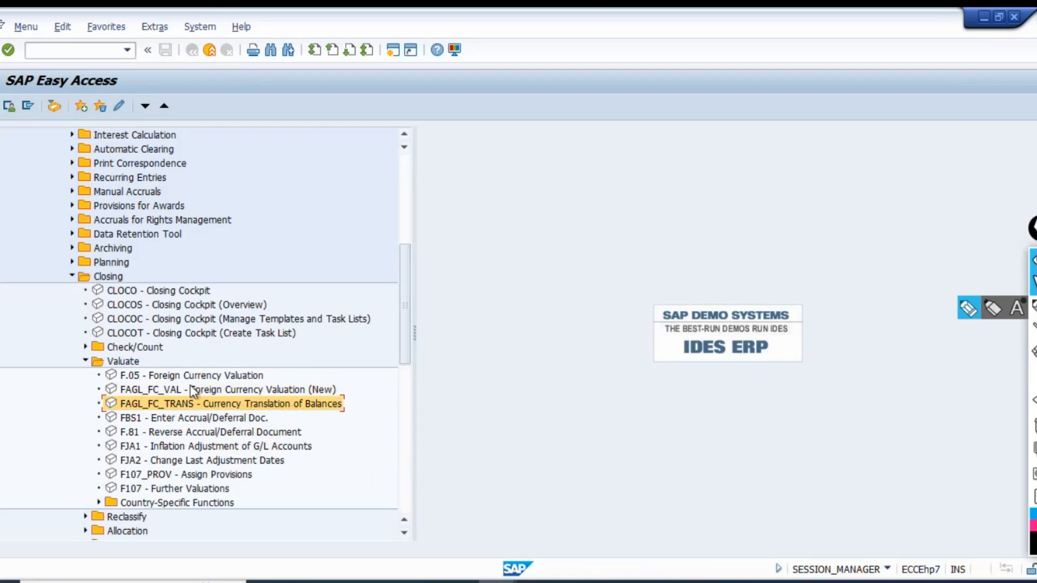
{"action": "left_click", "coordinate": [169, 394]}
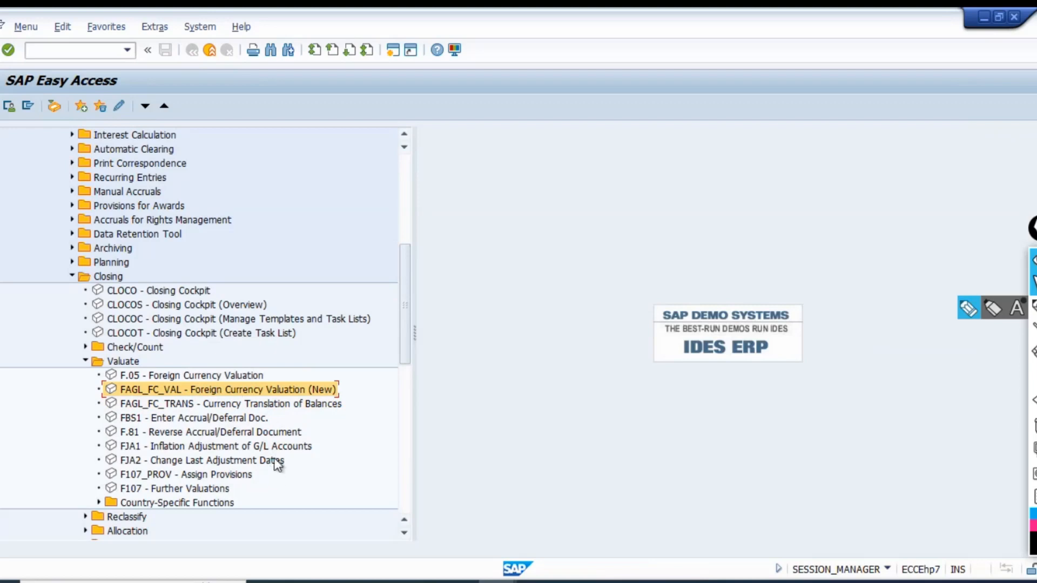
{"action": "double_click", "coordinate": [141, 377]}
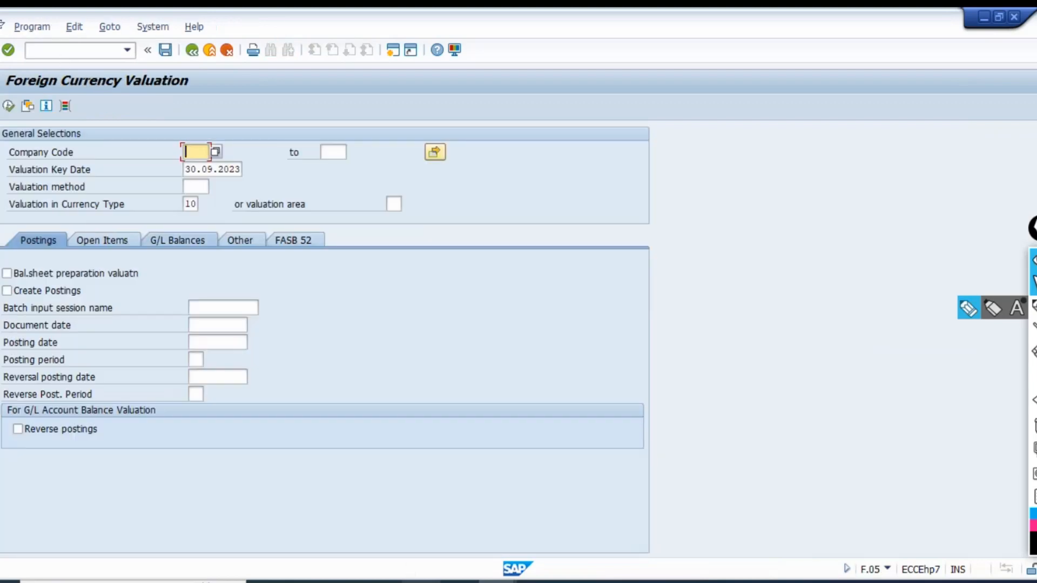
Capture the F.05 Foreign Currency Valuation selection screen as a rectangular snip with Snipping Tool and put the snip window away.
{"action": "left_click", "coordinate": [382, 582]}
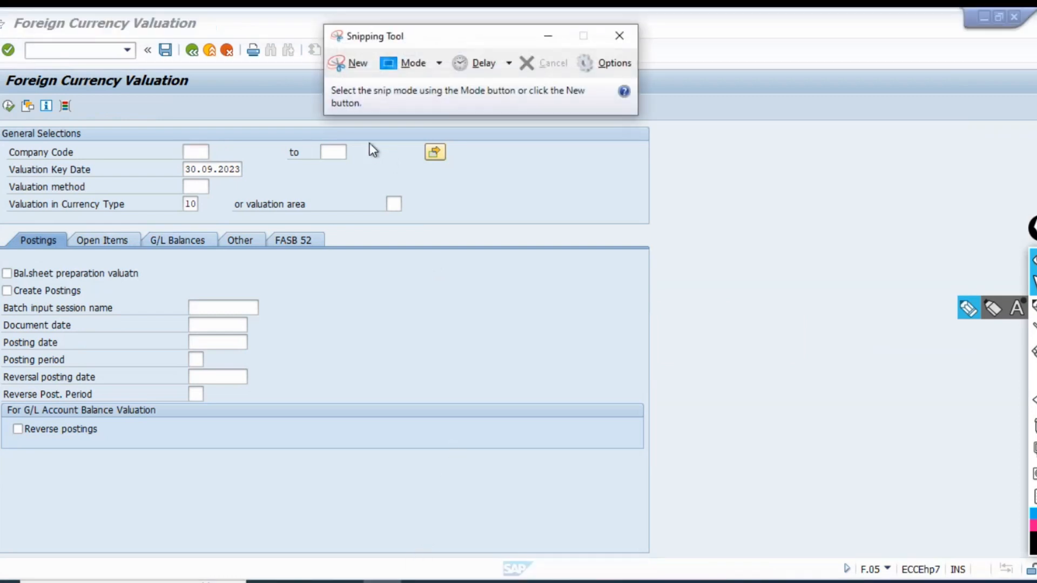
{"action": "left_click", "coordinate": [358, 64]}
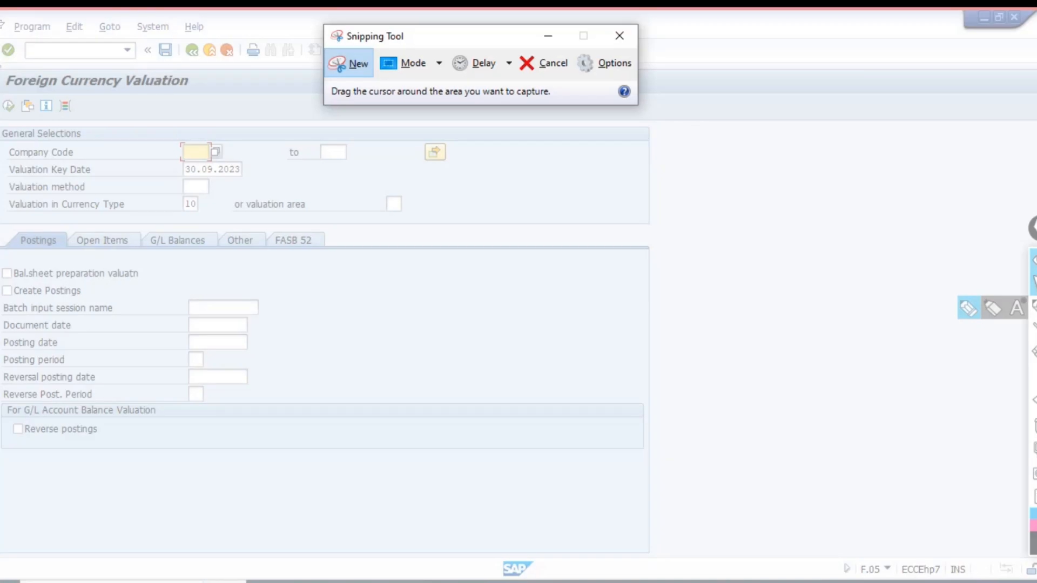
{"action": "left_click_drag", "start_coordinate": [0, 66], "coordinate": [712, 478]}
{"action": "left_click", "coordinate": [782, 28]}
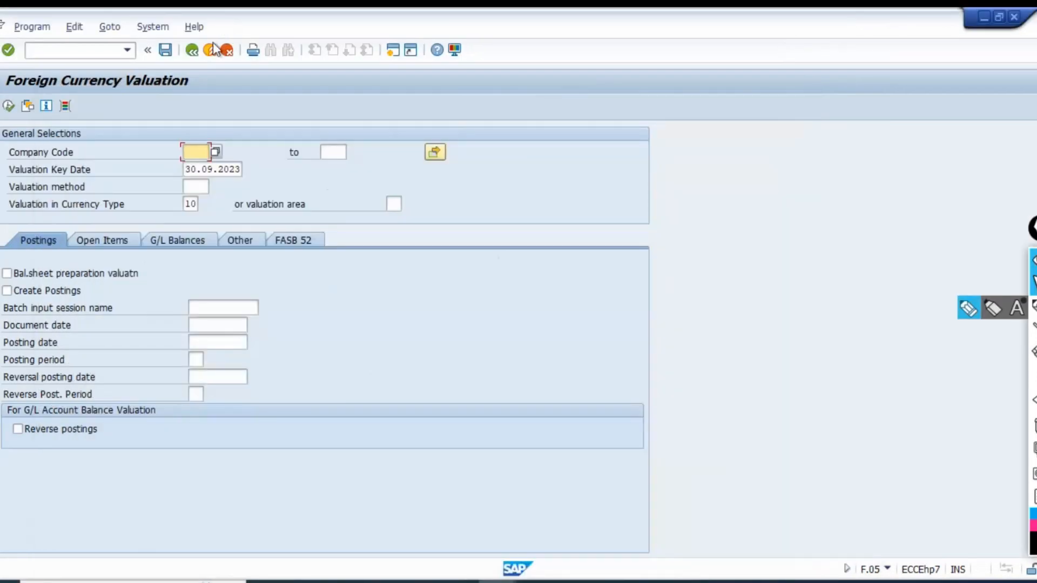
Leave F.05, open FAGL_FC_VAL Foreign Currency Valuation (New) and place the F.05 snip beside it for comparison.
{"action": "left_click", "coordinate": [192, 50]}
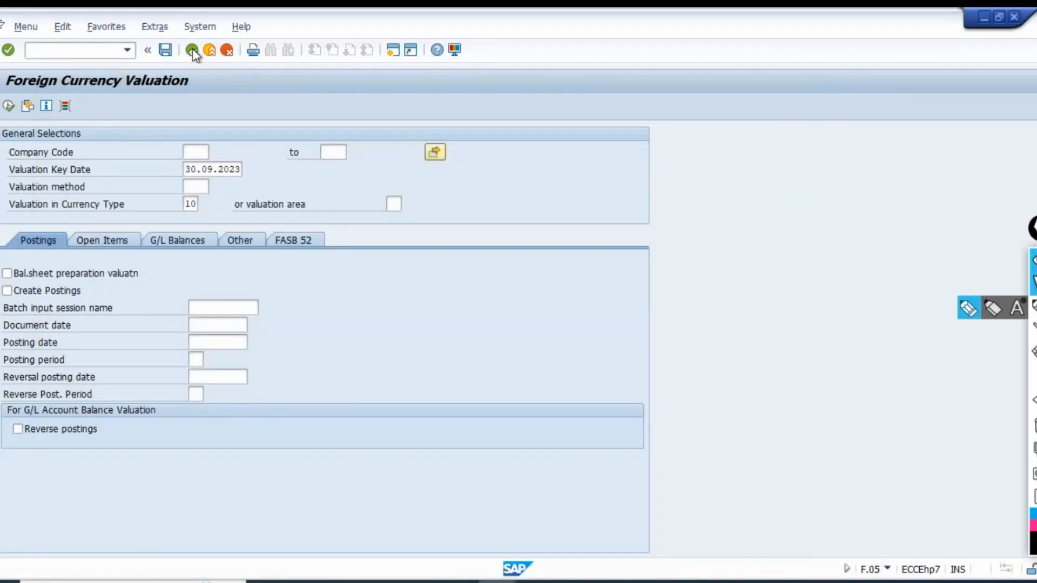
{"action": "double_click", "coordinate": [158, 390]}
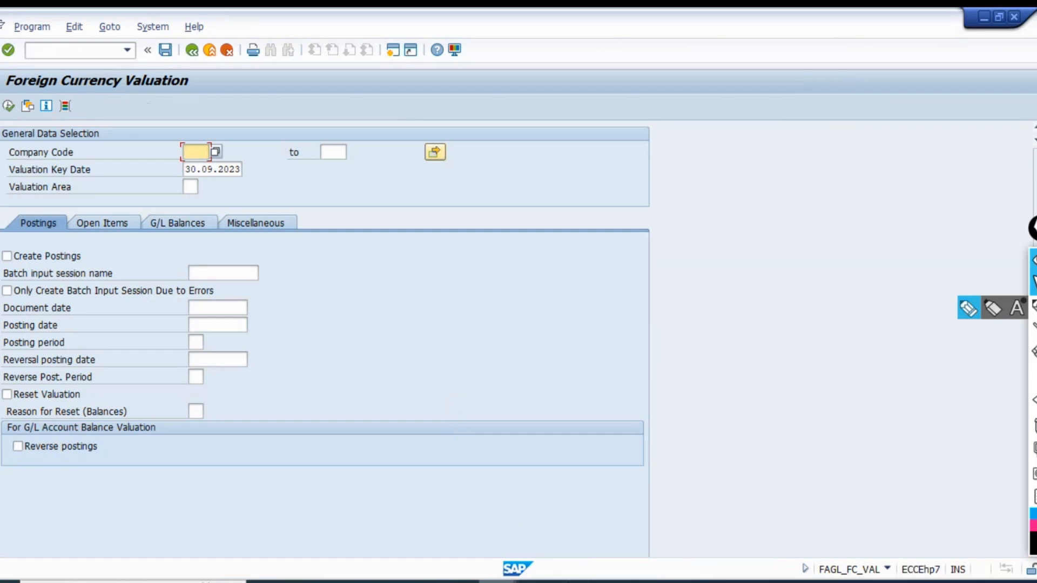
{"action": "key", "text": "alt+Tab"}
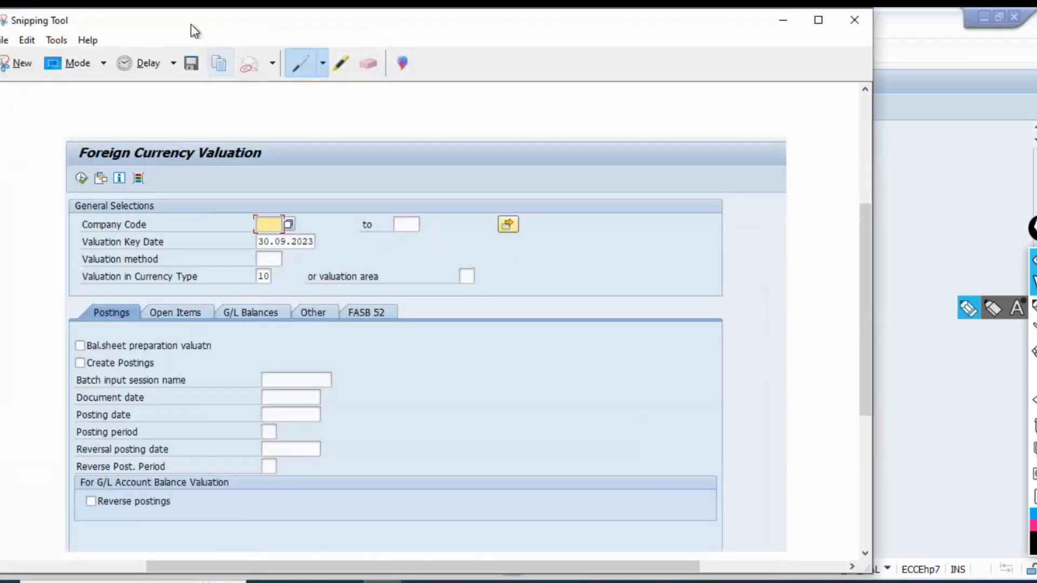
{"action": "left_click_drag", "start_coordinate": [190, 24], "coordinate": [596, 32]}
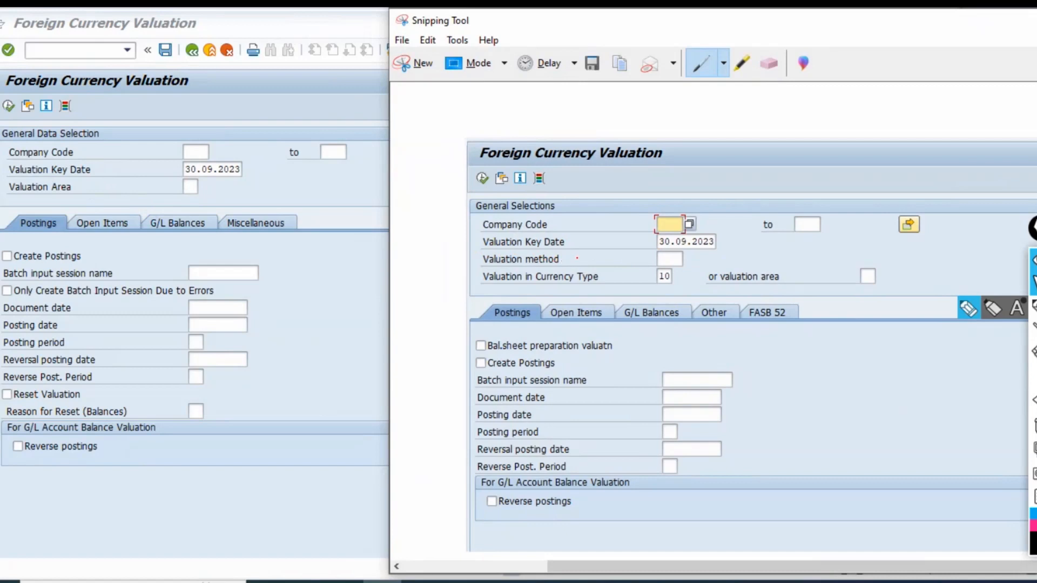
Tick Valuation method, Bal.sheet preparation valuatn, Create Postings and Reverse postings on the snip in pen and minimize it.
{"action": "left_click_drag", "start_coordinate": [572, 253], "coordinate": [609, 244]}
{"action": "left_click_drag", "start_coordinate": [478, 346], "coordinate": [505, 331]}
{"action": "left_click_drag", "start_coordinate": [468, 367], "coordinate": [492, 346]}
{"action": "left_click_drag", "start_coordinate": [532, 504], "coordinate": [561, 491]}
{"action": "left_click_drag", "start_coordinate": [984, 27], "coordinate": [562, 58]}
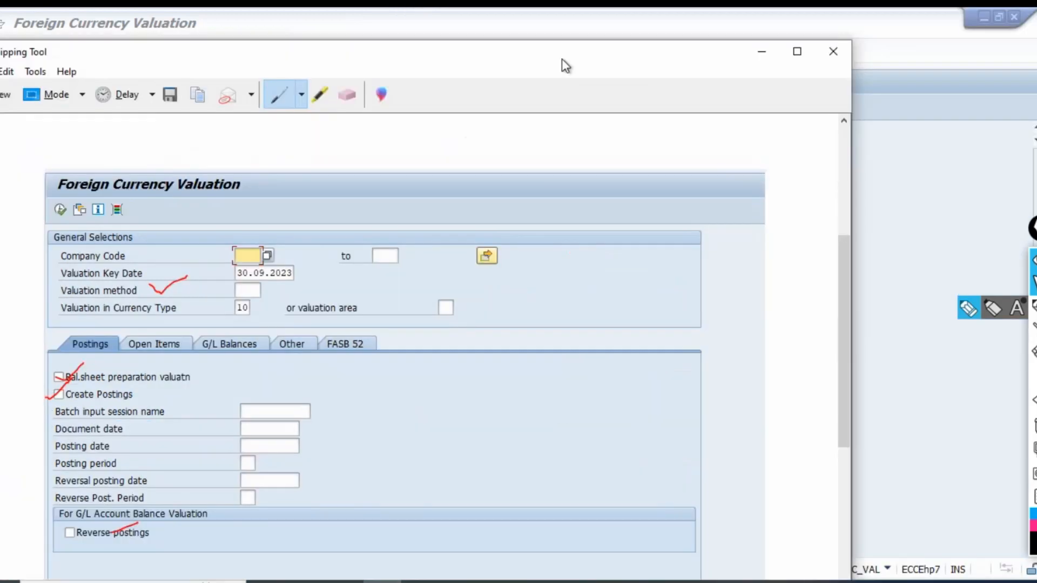
{"action": "left_click", "coordinate": [752, 59]}
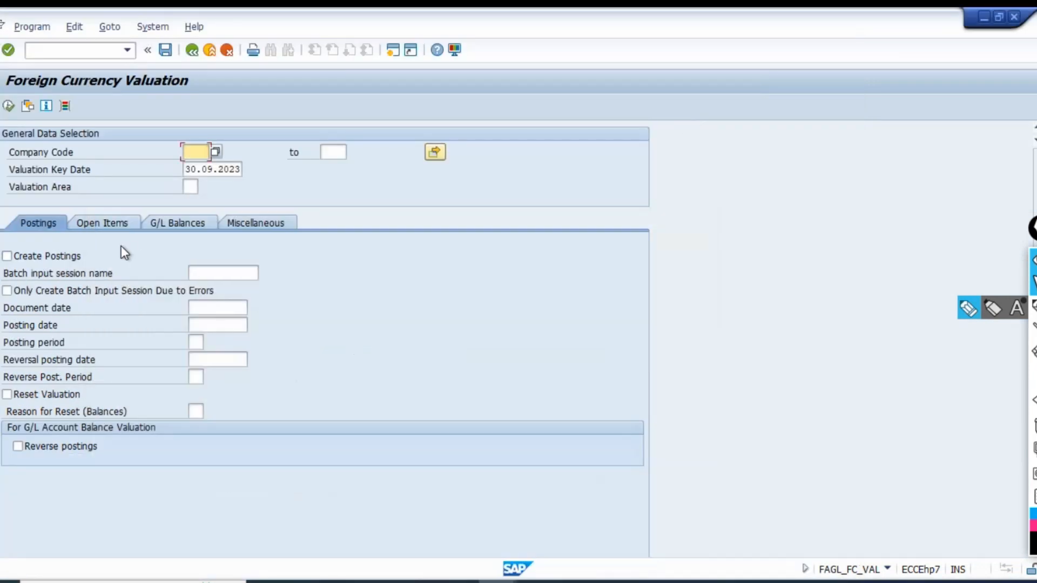
Try to view the open item selections in FAGL_FC_VAL, exit it and reopen F.05 Foreign Currency Valuation.
{"action": "left_click", "coordinate": [100, 225]}
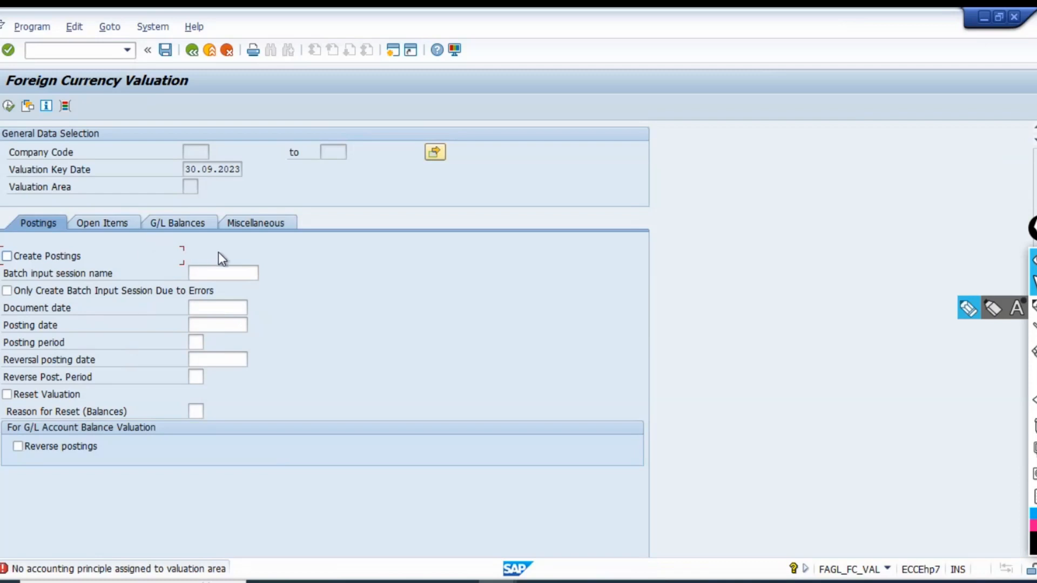
{"action": "left_click", "coordinate": [234, 51]}
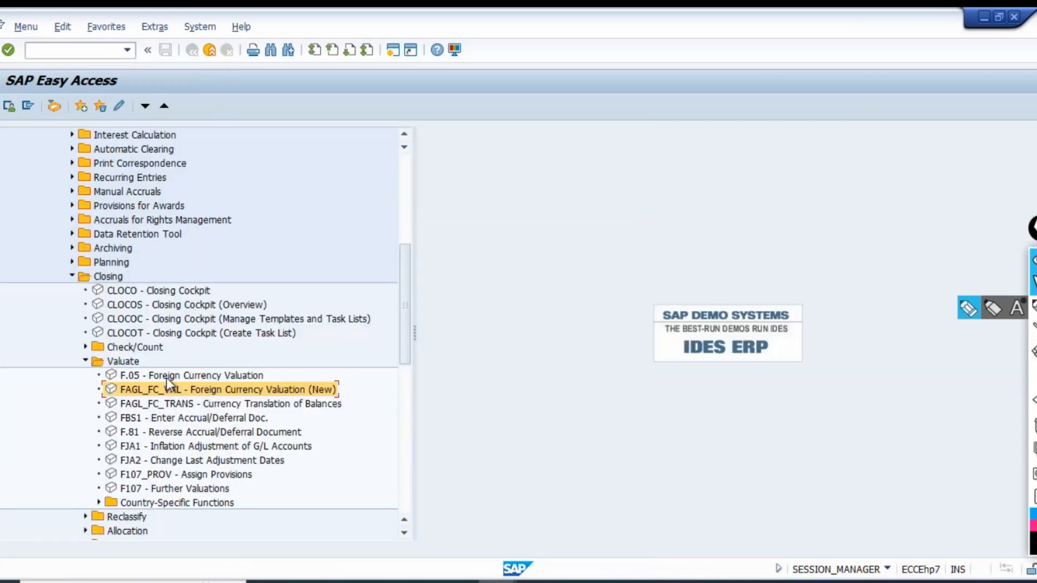
{"action": "left_click", "coordinate": [163, 376]}
{"action": "double_click", "coordinate": [161, 377]}
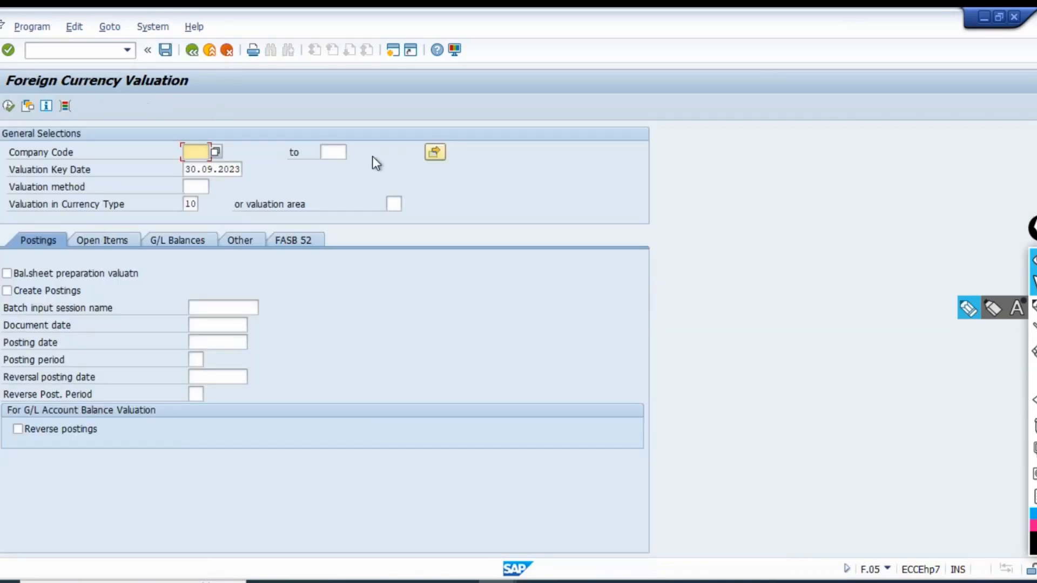
Try the F.05 open item selections with company code TE01, exit and select FAGL_FC_VAL under Valuate.
{"action": "left_click", "coordinate": [109, 241]}
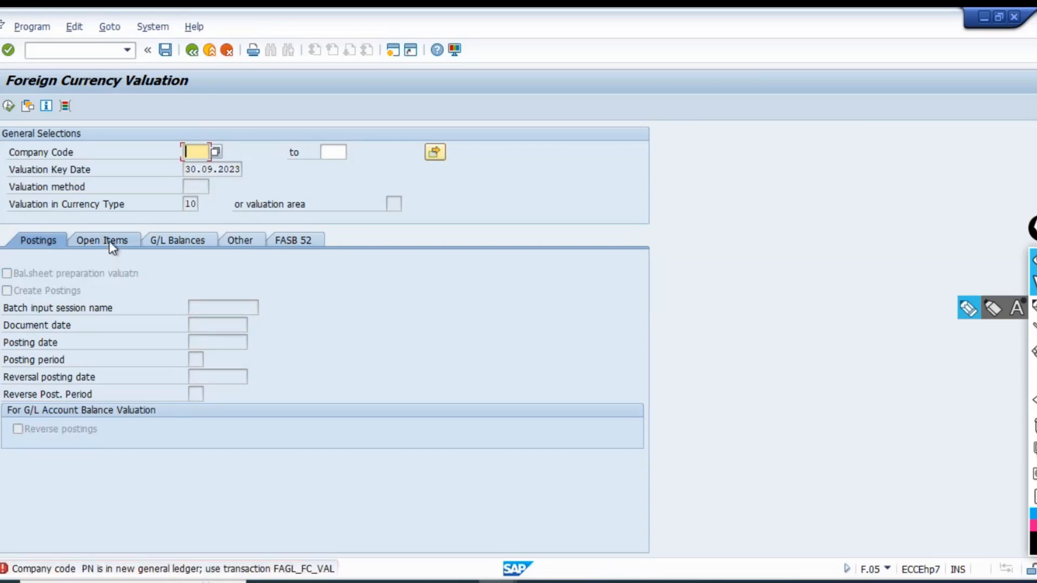
{"action": "type", "text": "te01"}
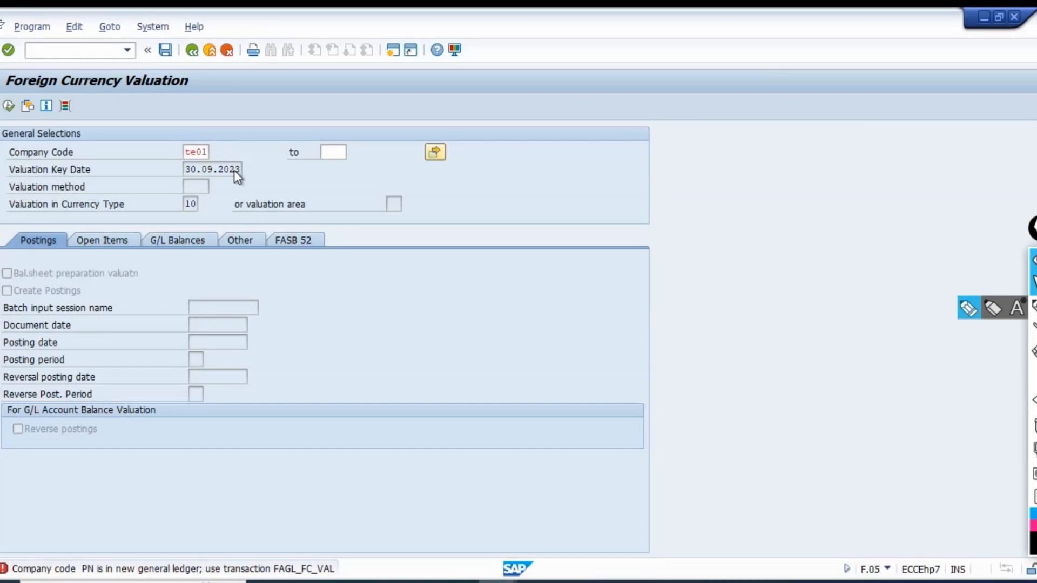
{"action": "key", "text": "Return"}
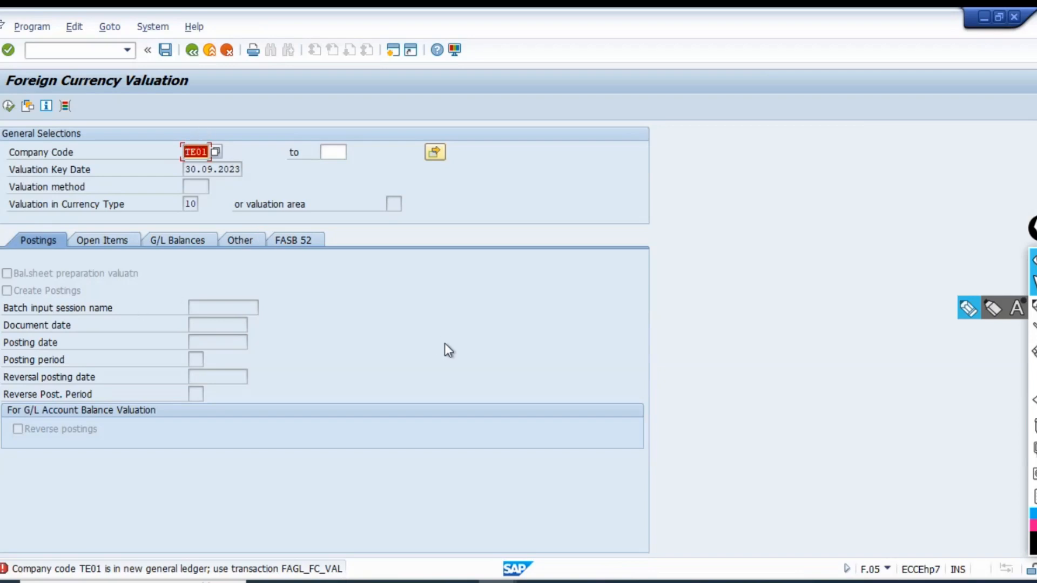
{"action": "left_click", "coordinate": [229, 51]}
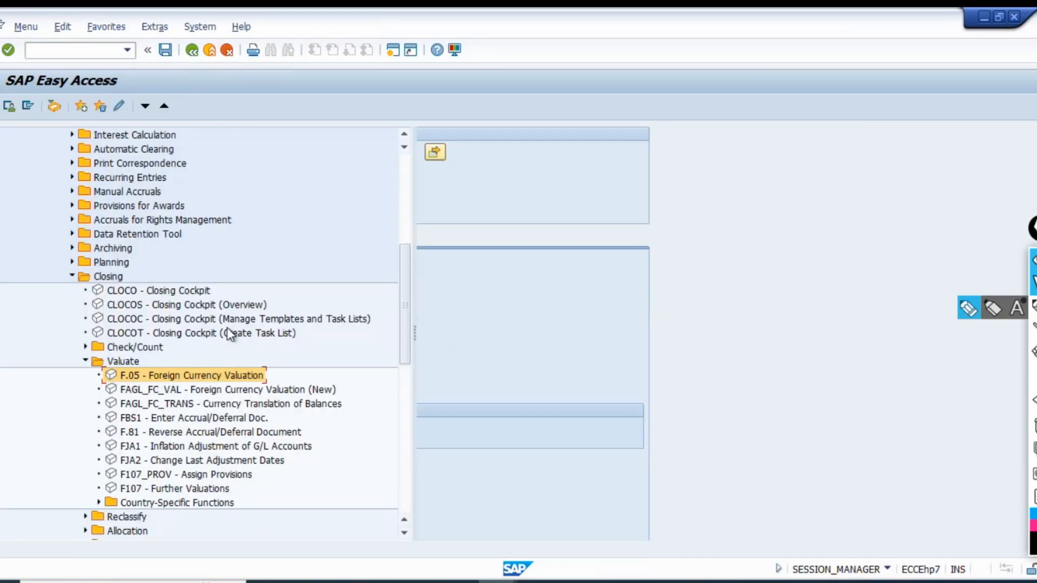
{"action": "left_click", "coordinate": [156, 390]}
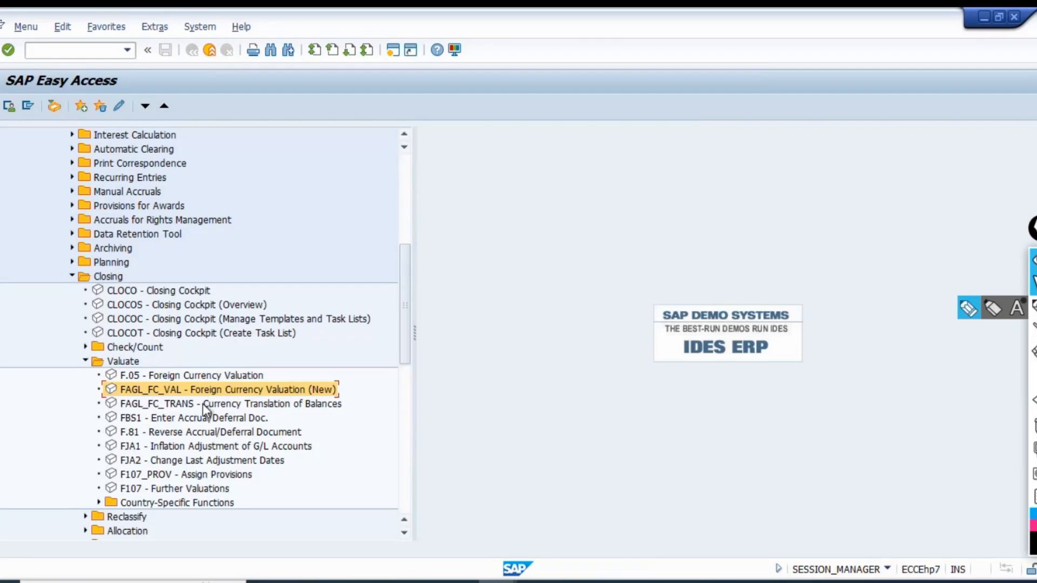
Switch to the Batch-1 workbook in Excel and enter the transaction code FAGL_FC_VAL in cell B1537.
{"action": "key", "text": "alt+Tab"}
{"action": "key", "text": "alt+Tab"}
{"action": "key", "text": "alt+Tab"}
{"action": "key", "text": "alt+Tab"}
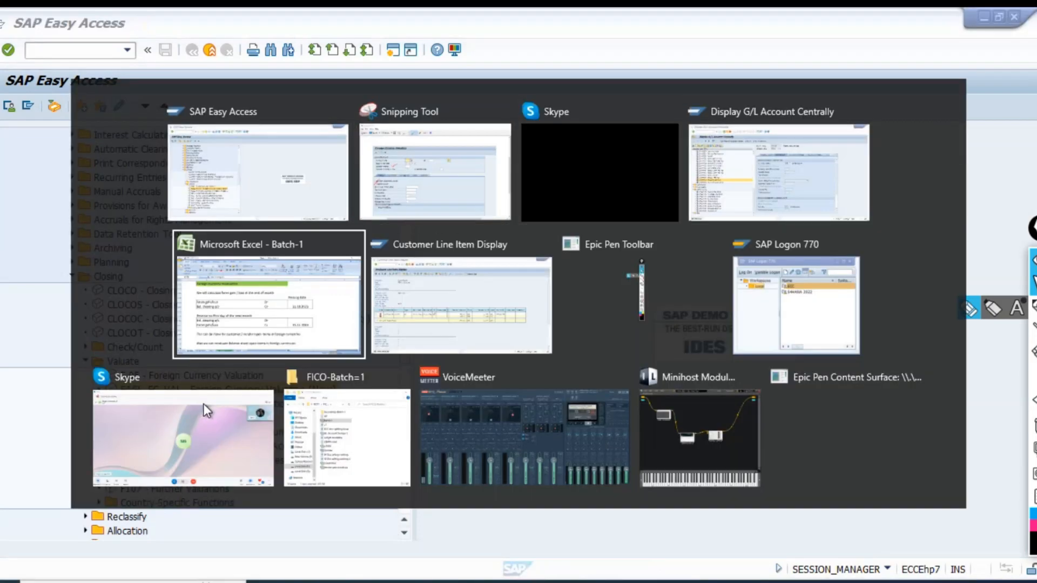
{"action": "scroll", "coordinate": [290, 460], "scroll_direction": "down", "scroll_amount": 3}
{"action": "scroll", "coordinate": [297, 461], "scroll_direction": "up", "scroll_amount": 4}
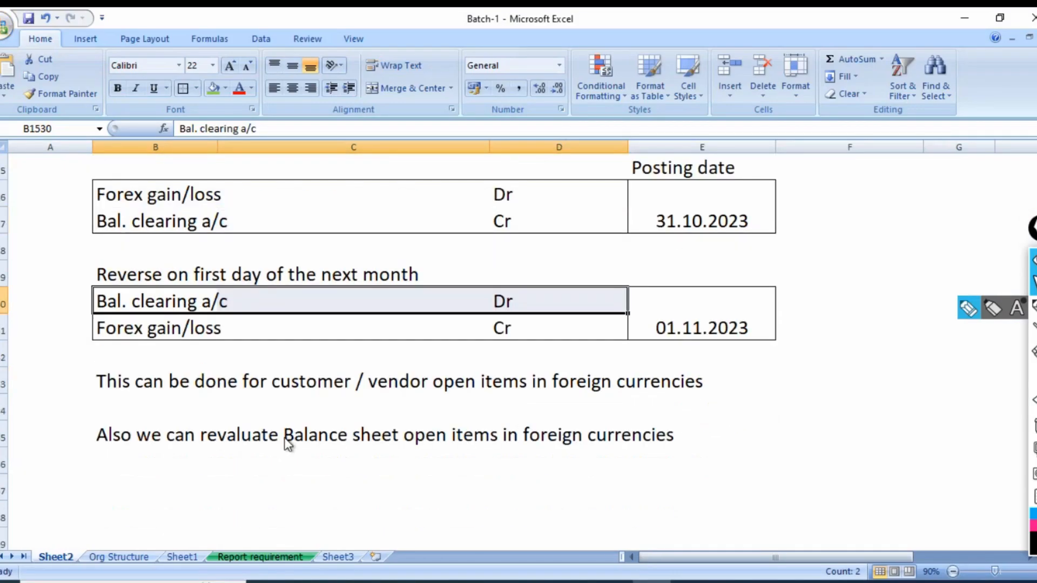
{"action": "scroll", "coordinate": [255, 434], "scroll_direction": "down", "scroll_amount": 2}
{"action": "scroll", "coordinate": [255, 435], "scroll_direction": "up", "scroll_amount": 2}
{"action": "scroll", "coordinate": [254, 432], "scroll_direction": "up", "scroll_amount": 1}
{"action": "scroll", "coordinate": [252, 434], "scroll_direction": "down", "scroll_amount": 4}
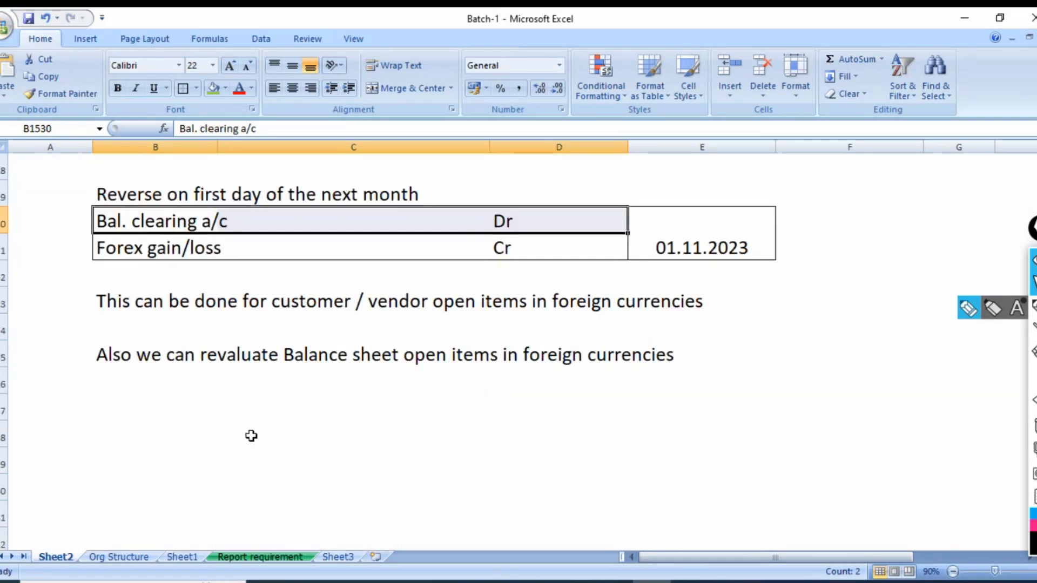
{"action": "left_click", "coordinate": [146, 406]}
{"action": "type", "text": "FAGL_"}
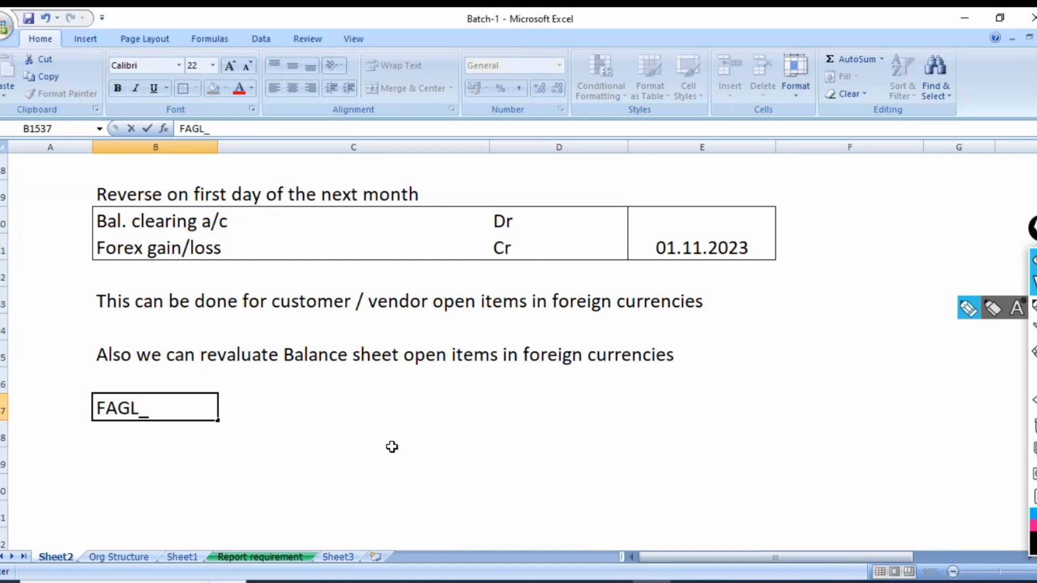
{"action": "type", "text": "FC_VAL"}
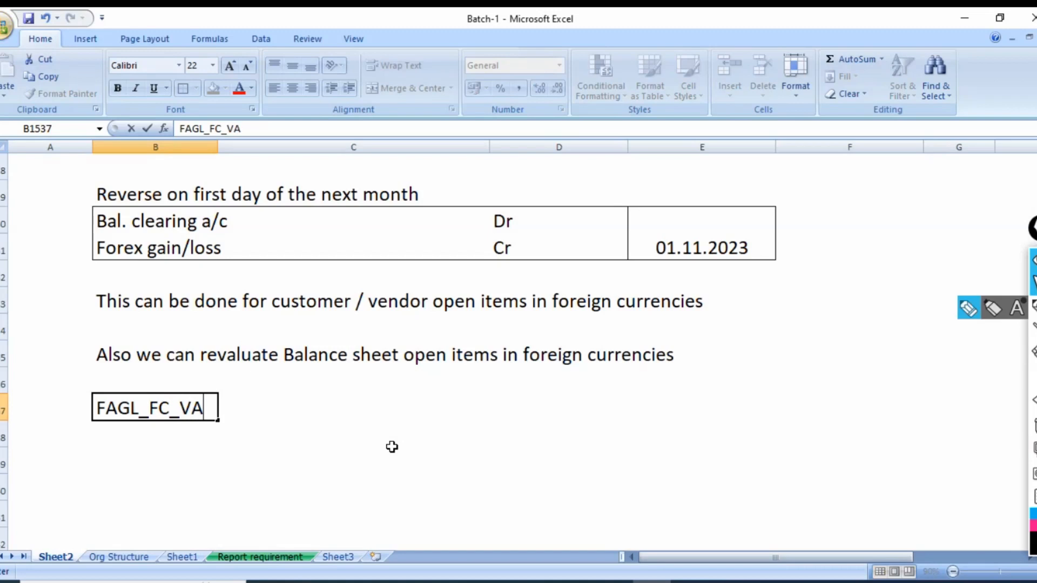
{"action": "key", "text": "Tab"}
Enter the description "Foreign currency valuation" in cell C1537 beside the transaction code.
{"action": "type", "text": "fire"}
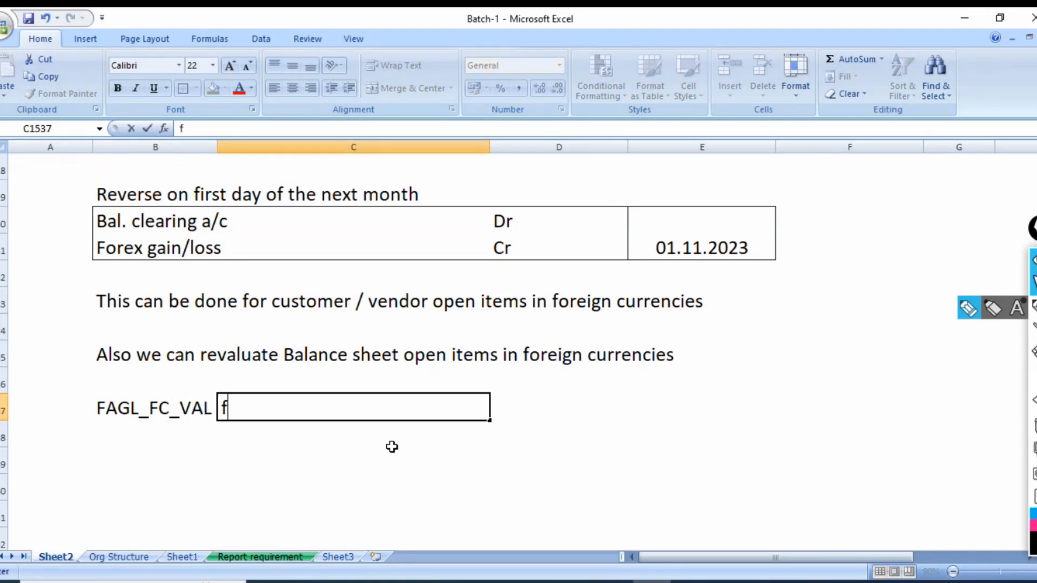
{"action": "key", "text": "BackSpace"}
{"action": "key", "text": "BackSpace"}
{"action": "key", "text": "BackSpace"}
{"action": "key", "text": "BackSpace"}
{"action": "type", "text": "Foreign "}
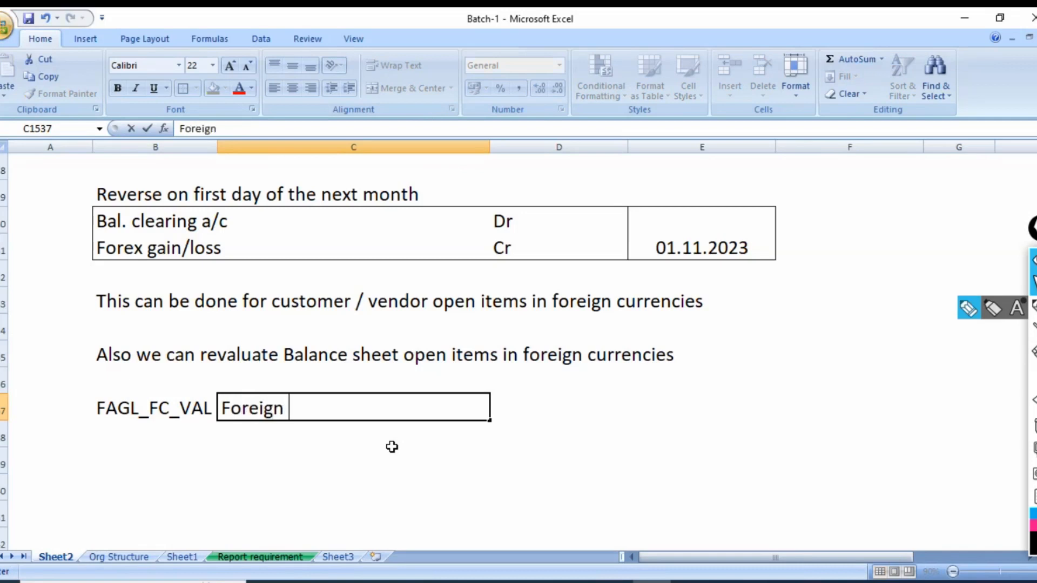
{"action": "type", "text": "currecn"}
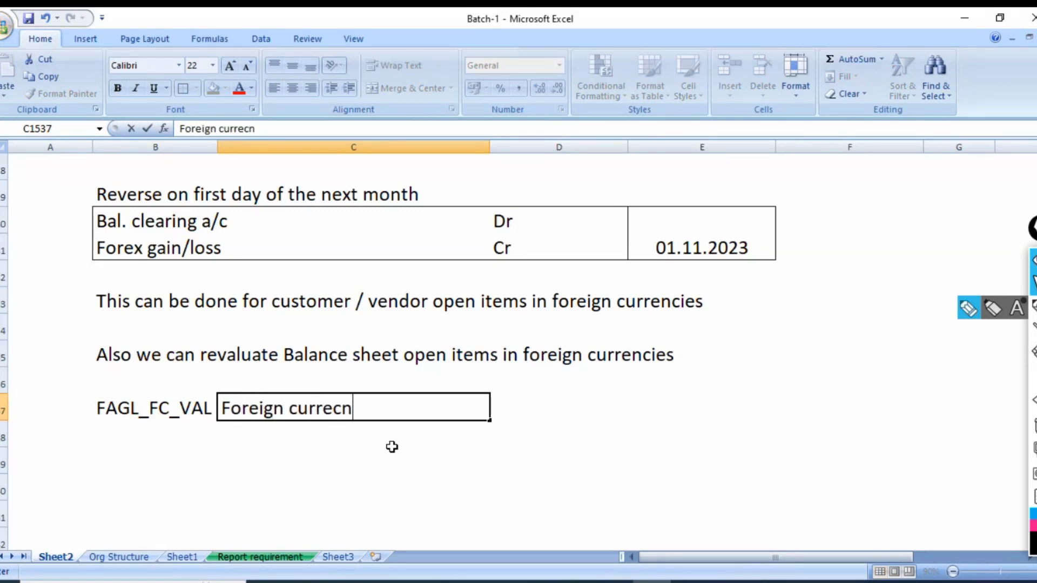
{"action": "key", "text": "BackSpace"}
{"action": "key", "text": "BackSpace"}
{"action": "type", "text": "ncy valuation"}
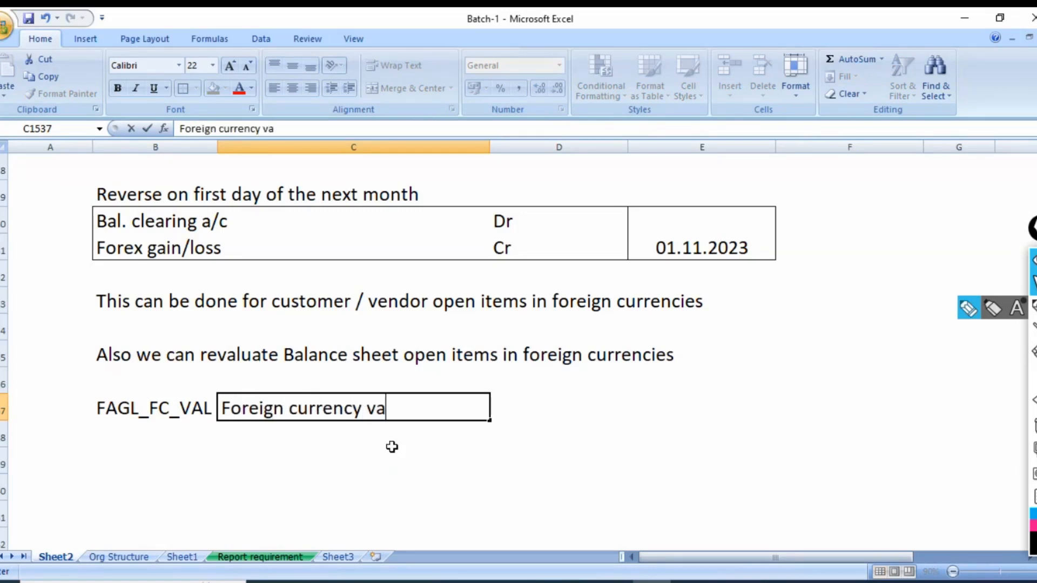
{"action": "key", "text": "Return"}
Make the transaction code and its description in B1537:C1537 bold and save the workbook.
{"action": "key", "text": "Up"}
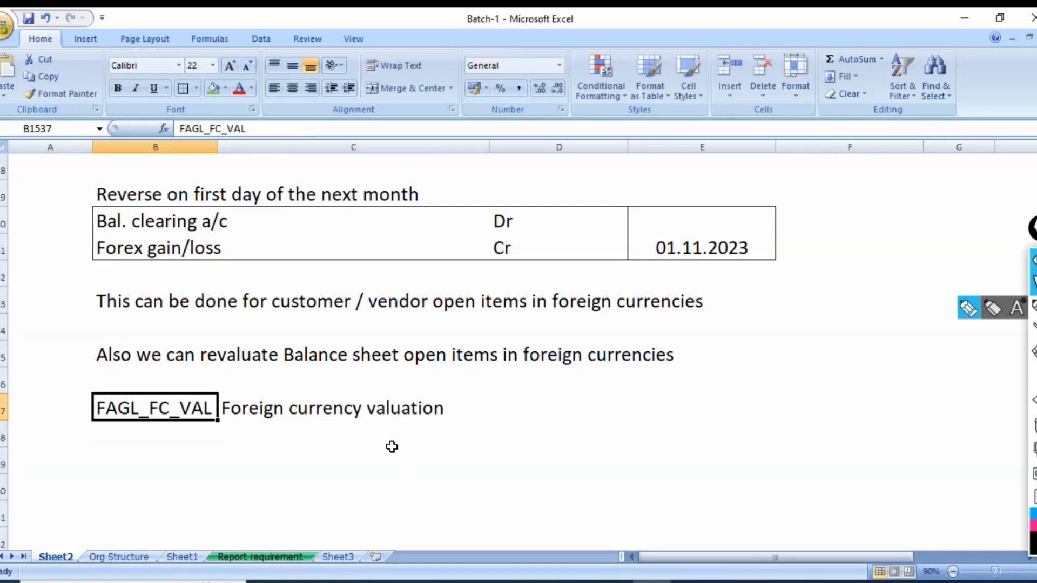
{"action": "key", "text": "shift+Right"}
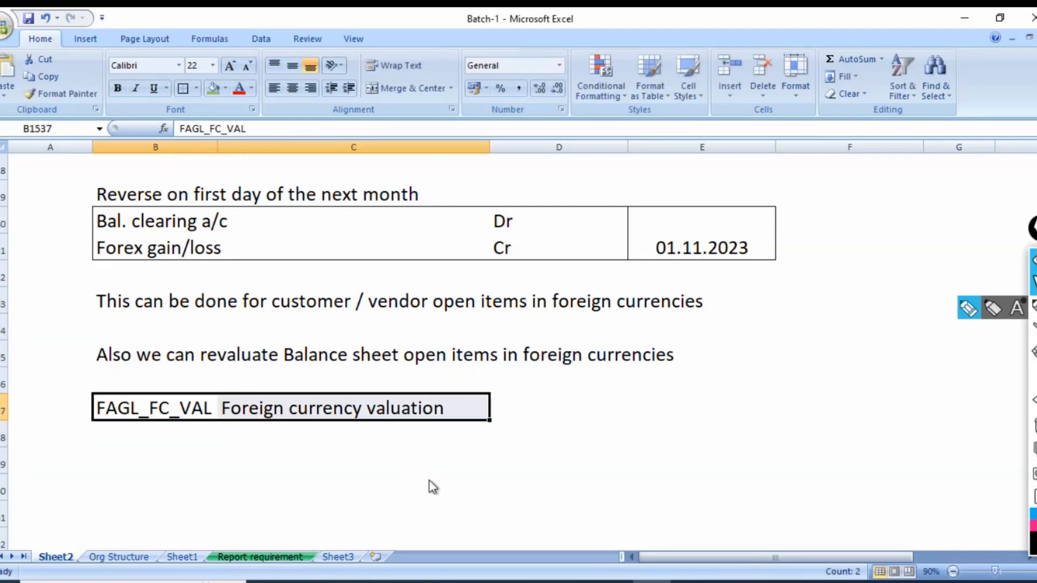
{"action": "key", "text": "ctrl+b"}
{"action": "key", "text": "Down"}
{"action": "key", "text": "Down"}
{"action": "key", "text": "ctrl+s"}
Switch back to SAP Easy Access, open FAGL_FC_VAL Foreign Currency Valuation (New) and enter company code TE01.
{"action": "key", "text": "alt+Tab"}
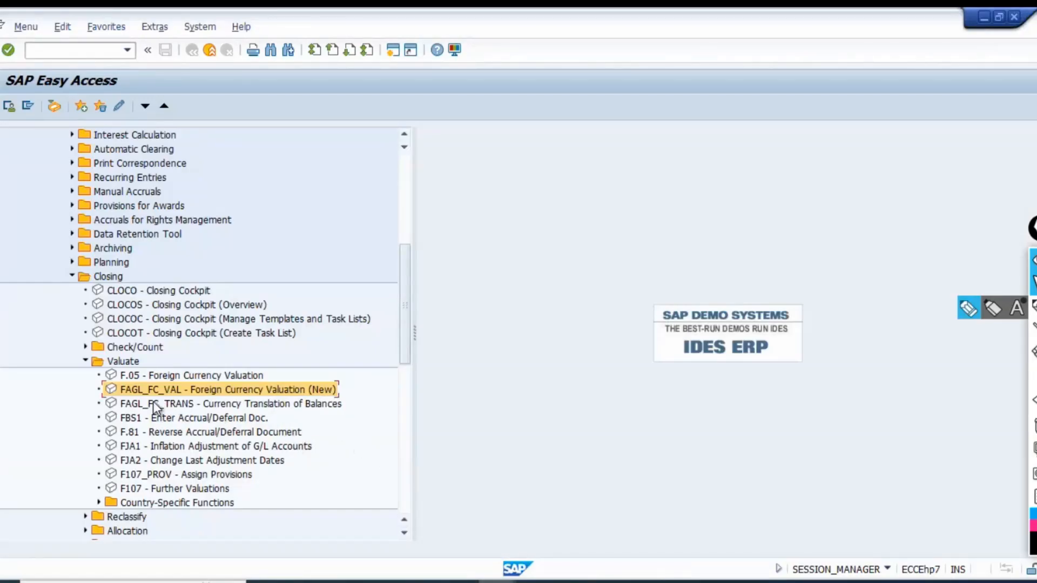
{"action": "double_click", "coordinate": [149, 392]}
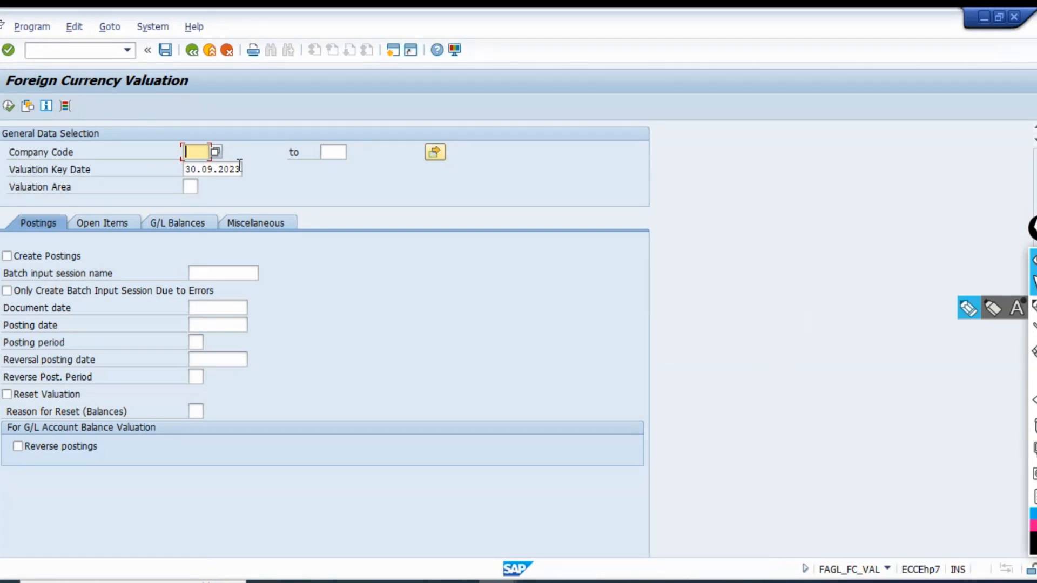
{"action": "type", "text": "TE01"}
{"action": "key", "text": "Tab"}
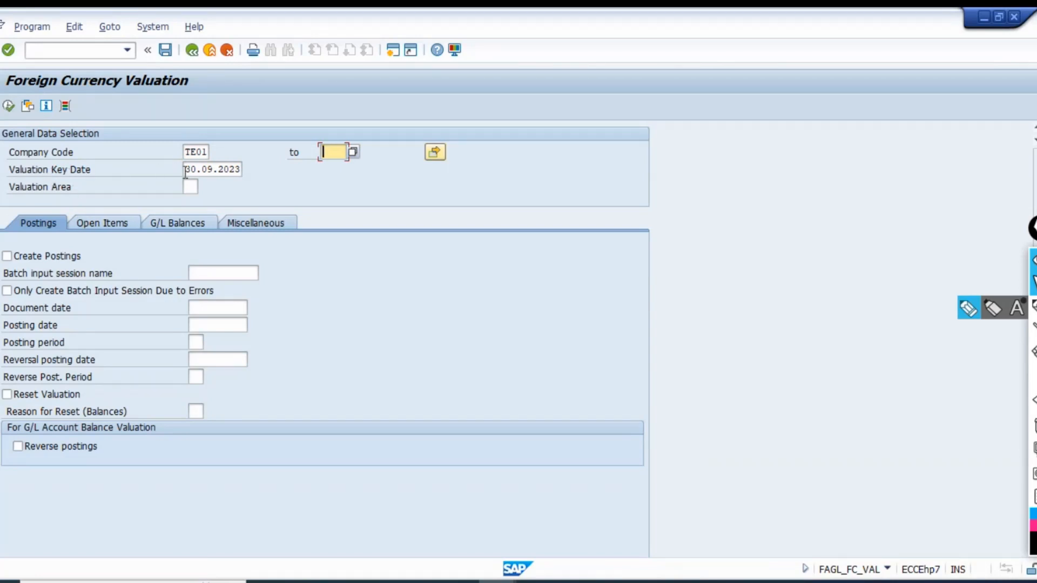
Set the valuation key date to 31.10.2023, confirm the selections and open the detailed explanation of the status message.
{"action": "left_click_drag", "start_coordinate": [185, 171], "coordinate": [247, 172]}
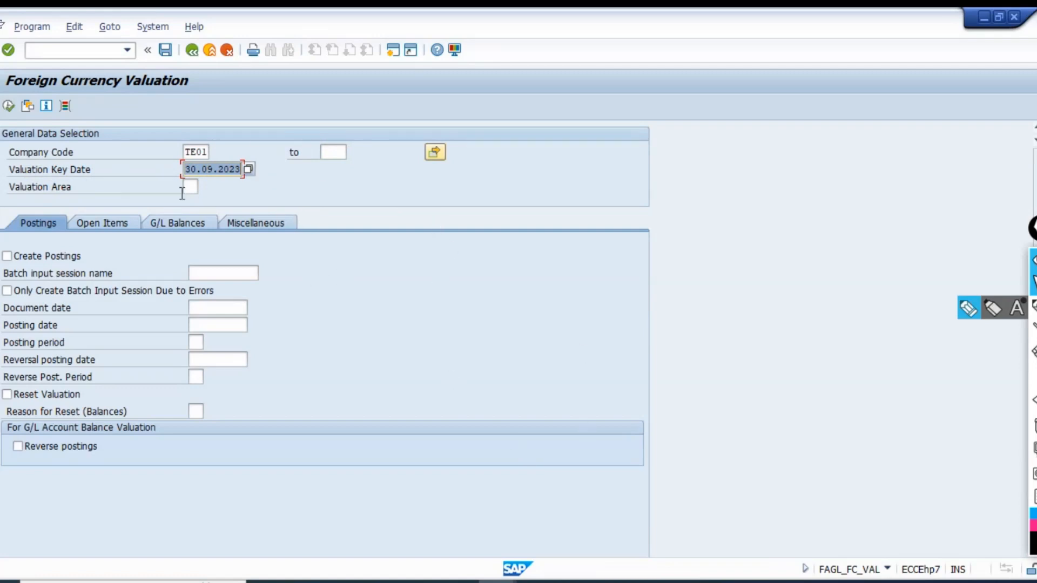
{"action": "left_click", "coordinate": [200, 170]}
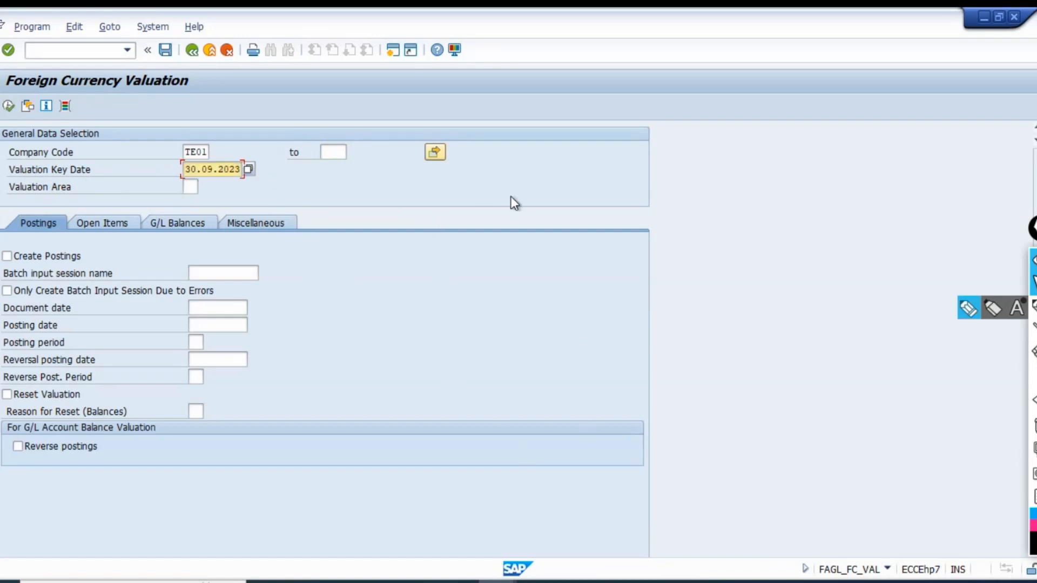
{"action": "key", "text": "Right"}
{"action": "key", "text": "Right"}
{"action": "key", "text": "shift+Left"}
{"action": "key", "text": "shift+Left"}
{"action": "key", "text": "Left"}
{"action": "key", "text": "Left"}
{"action": "type", "text": "1"}
{"action": "key", "text": "Return"}
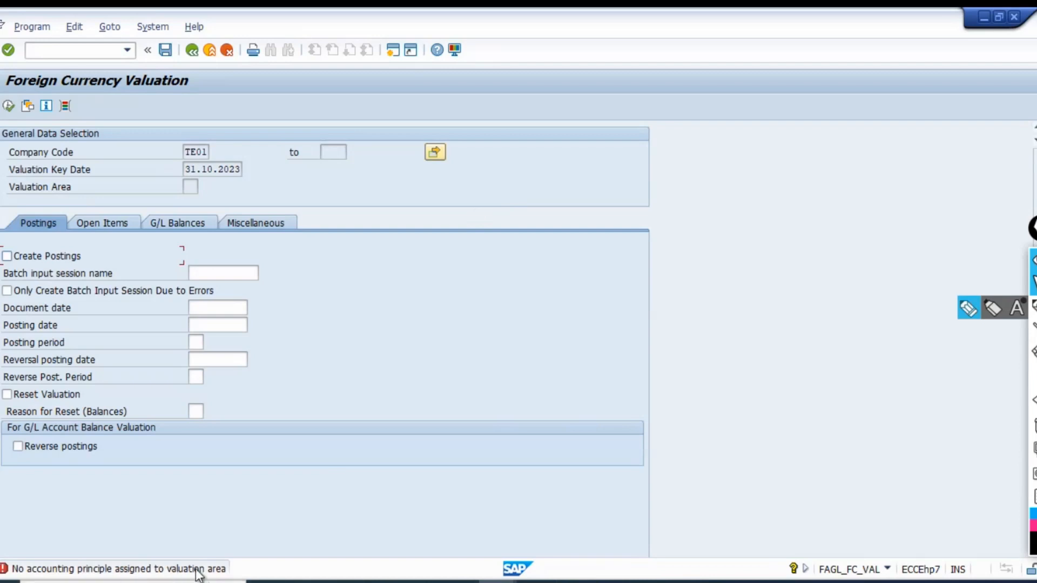
{"action": "double_click", "coordinate": [218, 570]}
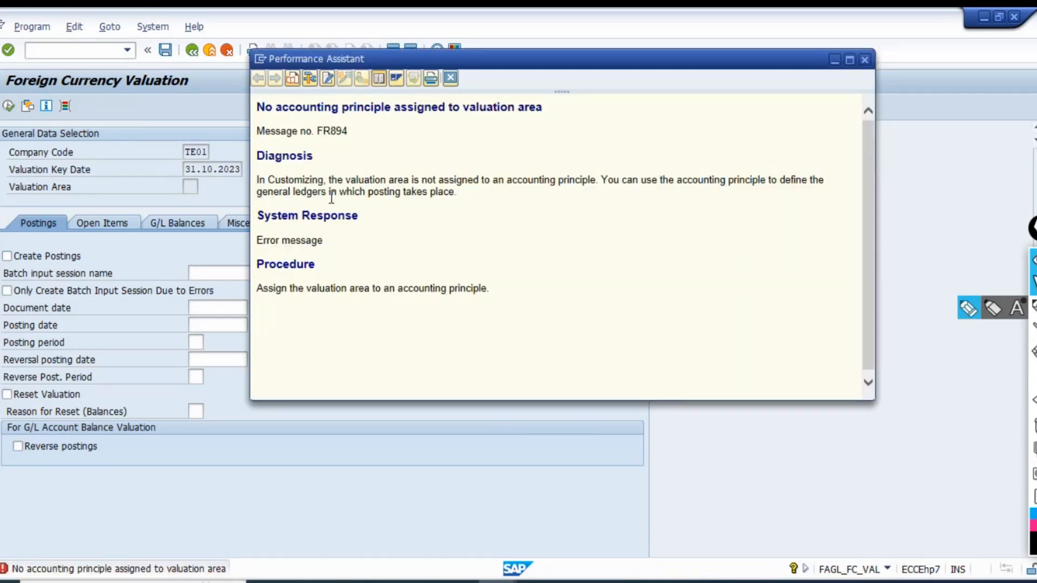
Read the diagnosis and procedure in the message help about the missing accounting principle assignment, and close the help window.
{"action": "mouse_move", "coordinate": [402, 191]}
{"action": "left_mouse_down"}
{"action": "mouse_move", "coordinate": [377, 185]}
{"action": "mouse_move", "coordinate": [402, 181]}
{"action": "left_mouse_up"}
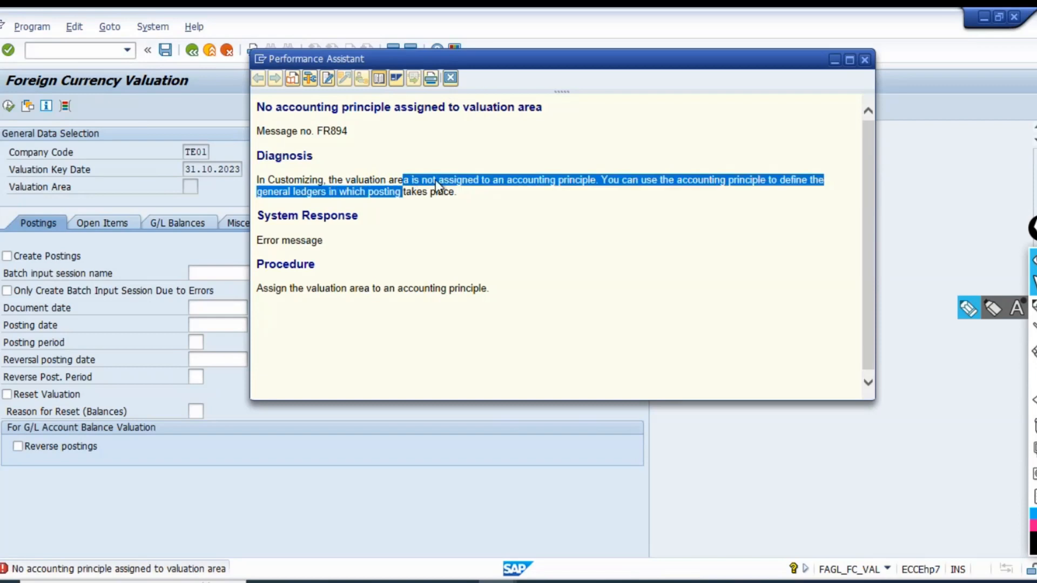
{"action": "left_click", "coordinate": [439, 182]}
{"action": "left_click_drag", "start_coordinate": [481, 180], "coordinate": [595, 182]}
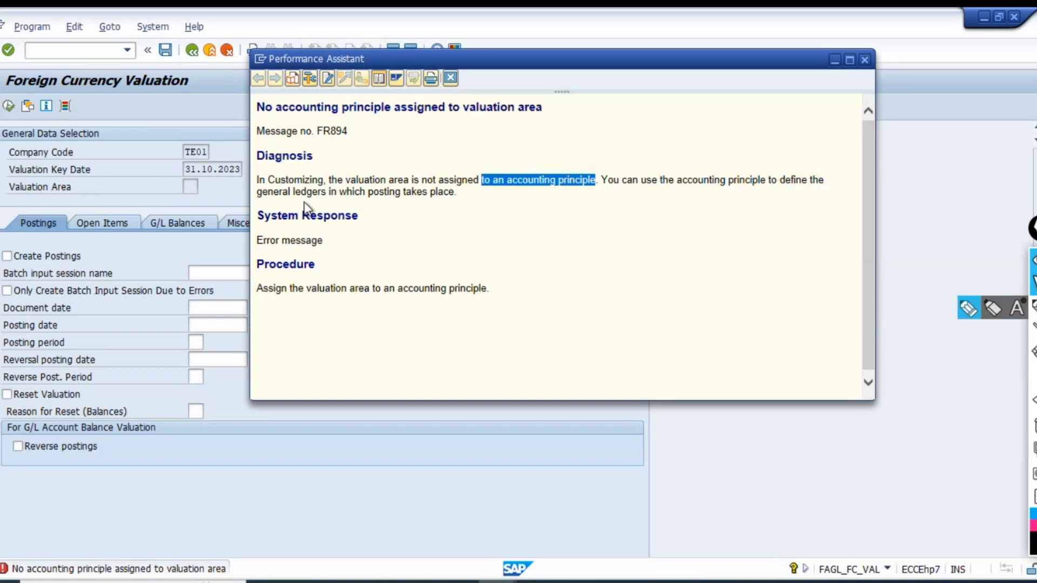
{"action": "left_click_drag", "start_coordinate": [257, 192], "coordinate": [459, 193]}
{"action": "left_click", "coordinate": [508, 211]}
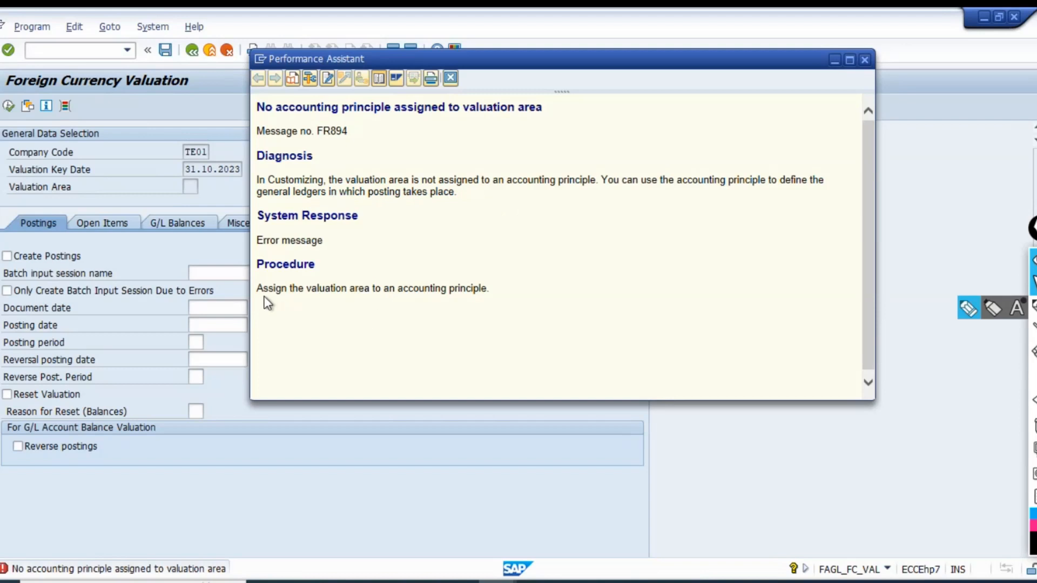
{"action": "left_click_drag", "start_coordinate": [257, 288], "coordinate": [505, 306]}
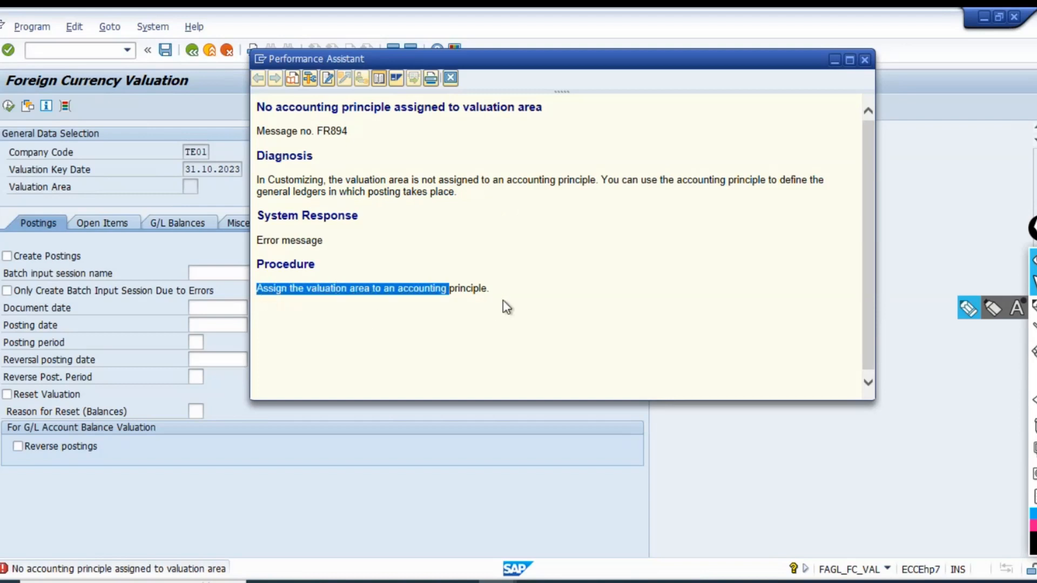
{"action": "left_click", "coordinate": [504, 303]}
{"action": "left_click", "coordinate": [452, 79]}
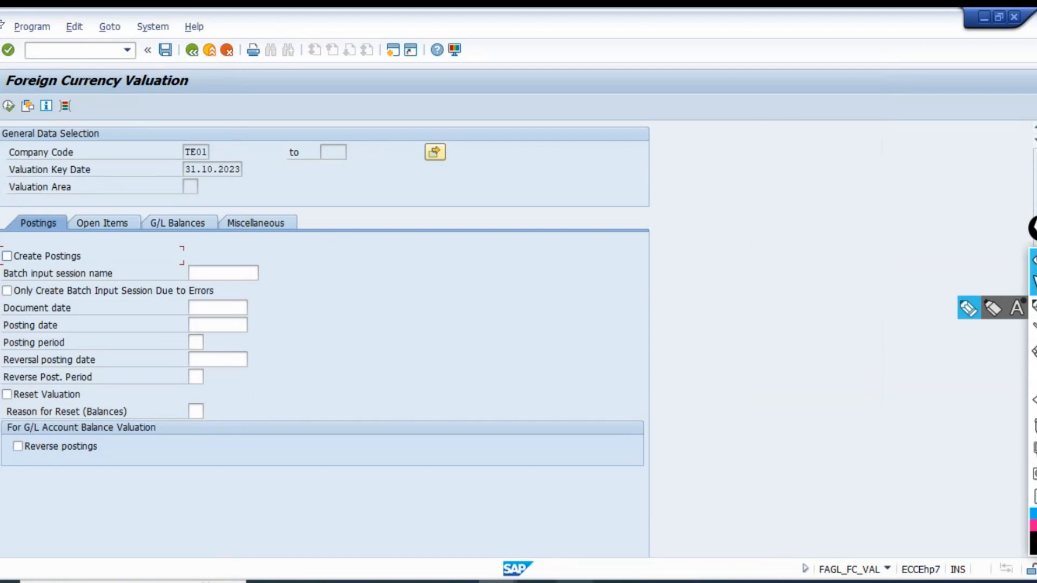
Switch to the Display G/L Account Centrally session, leave it, start transaction SPRO and display the SAP Reference IMG.
{"action": "mouse_move", "coordinate": [497, 582]}
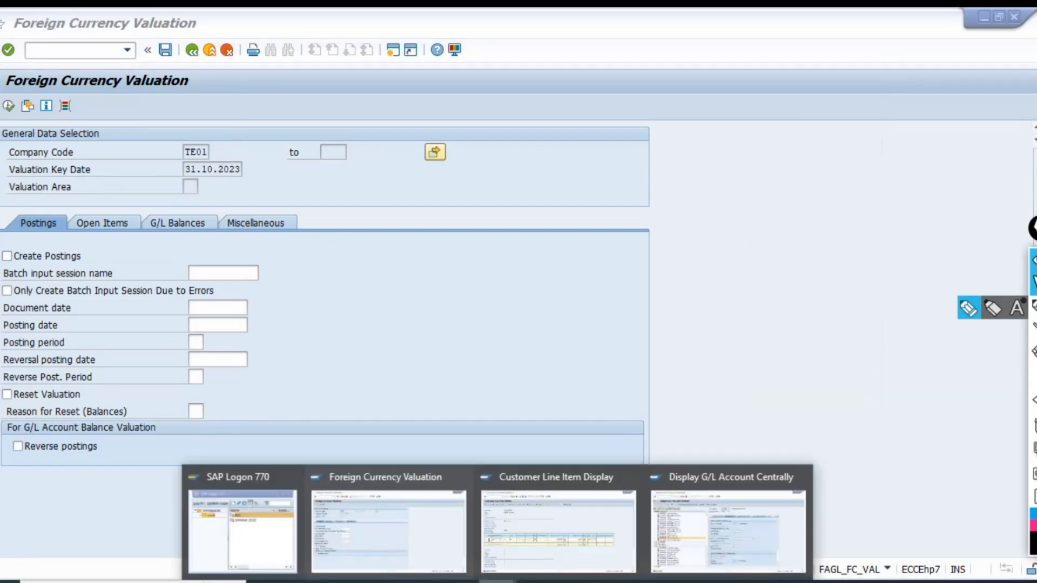
{"action": "left_click", "coordinate": [546, 552]}
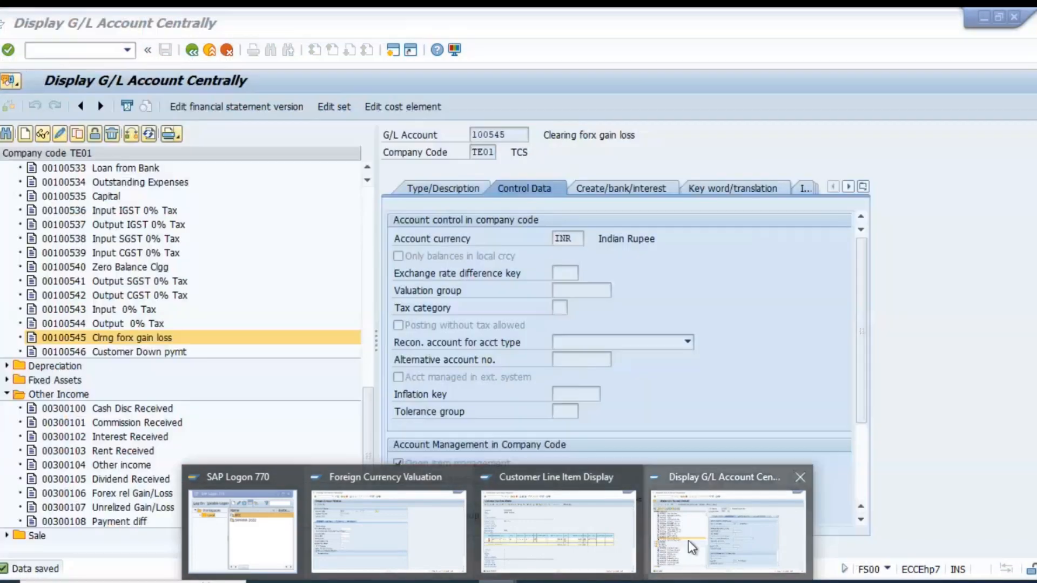
{"action": "left_click", "coordinate": [692, 548]}
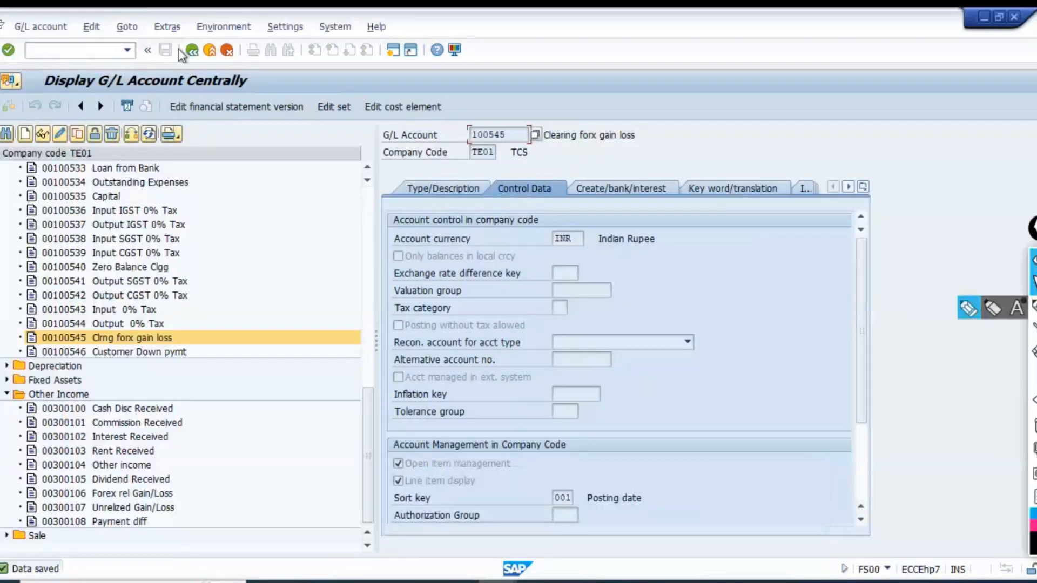
{"action": "left_click", "coordinate": [210, 54]}
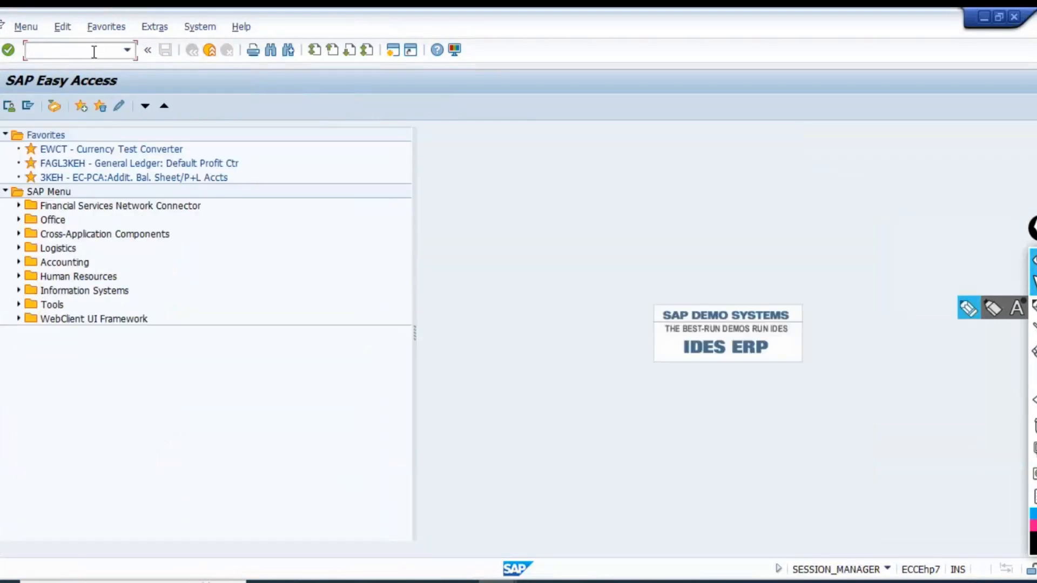
{"action": "type", "text": "spro"}
{"action": "key", "text": "Return"}
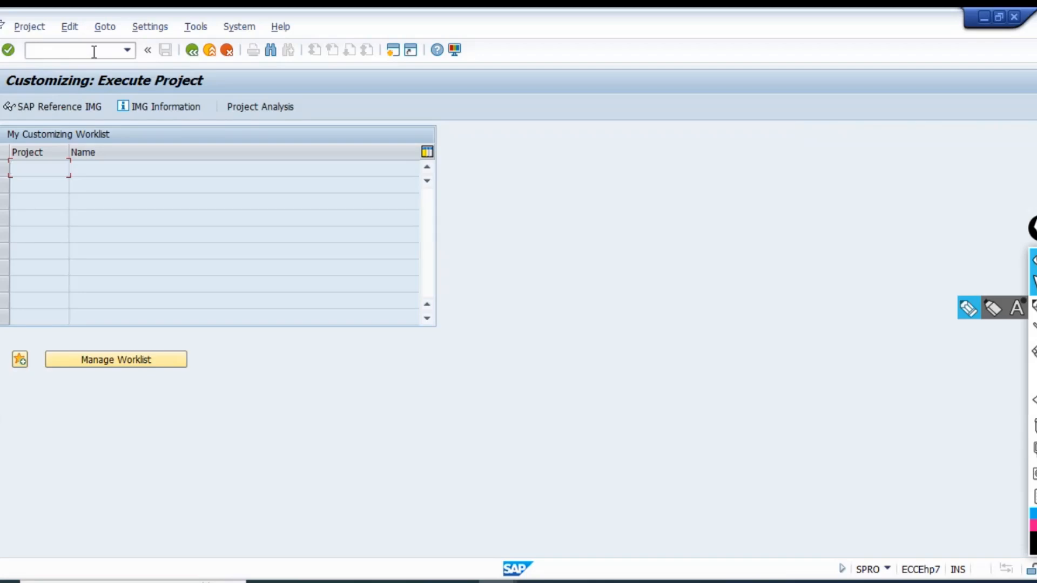
{"action": "left_click", "coordinate": [93, 105]}
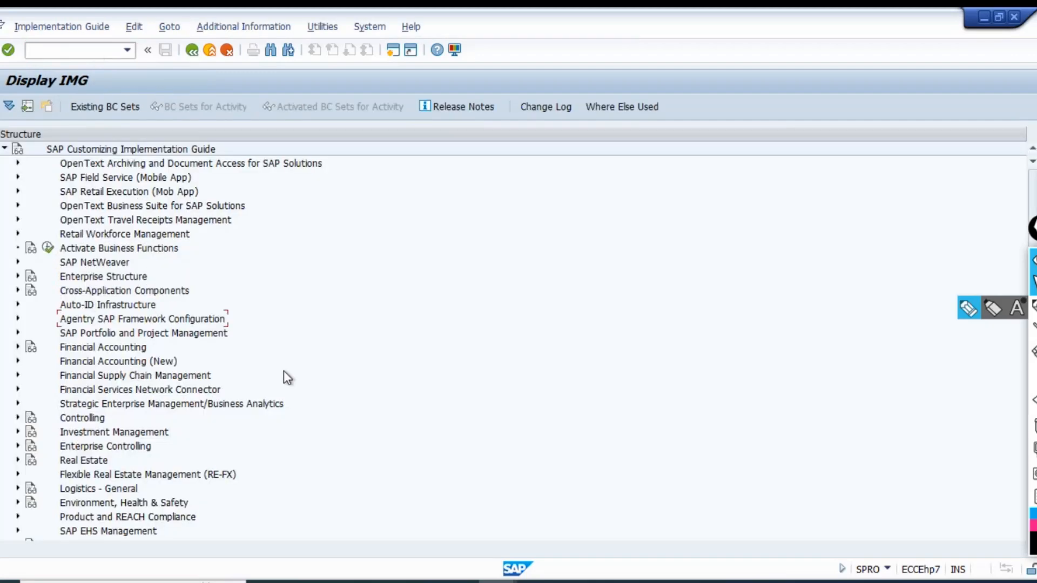
Expand the IMG path Financial Accounting (New), General Ledger Accounting (New), Periodic Processing, down to Valuate.
{"action": "key", "text": "Down"}
{"action": "key", "text": "Down"}
{"action": "key", "text": "Down"}
{"action": "key", "text": "Right"}
{"action": "key", "text": "Down"}
{"action": "key", "text": "Down"}
{"action": "key", "text": "Right"}
{"action": "key", "text": "Down"}
{"action": "key", "text": "Down"}
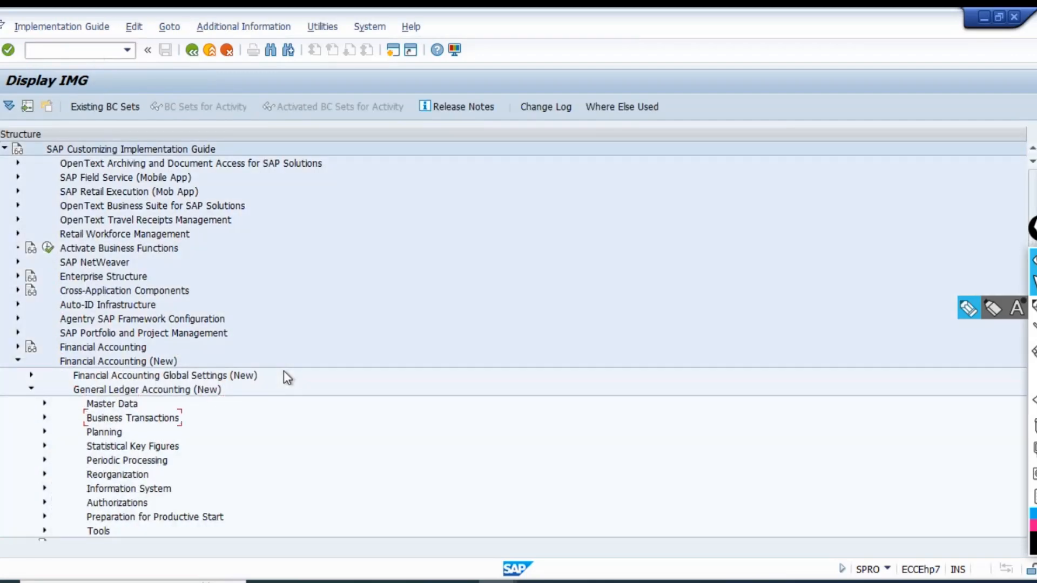
{"action": "key", "text": "Down"}
{"action": "key", "text": "Down"}
{"action": "key", "text": "Down"}
{"action": "key", "text": "Right"}
{"action": "key", "text": "Down"}
{"action": "key", "text": "Down"}
{"action": "key", "text": "Down"}
{"action": "key", "text": "Right"}
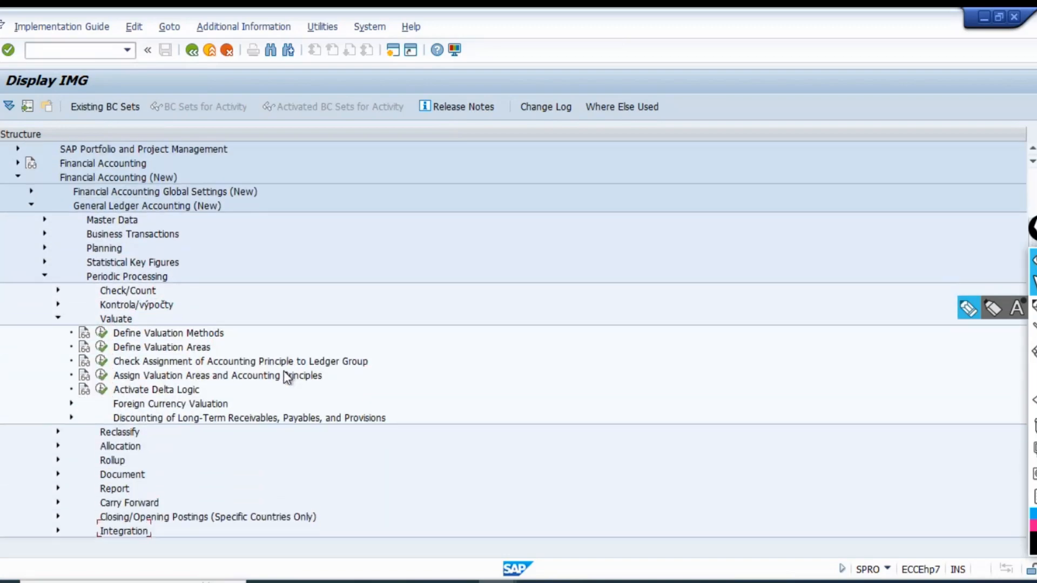
Switch to the Foreign Currency Valuation session, return it to SAP Easy Access with /n and reopen FAGL_FC_VAL.
{"action": "key", "text": "alt+Tab"}
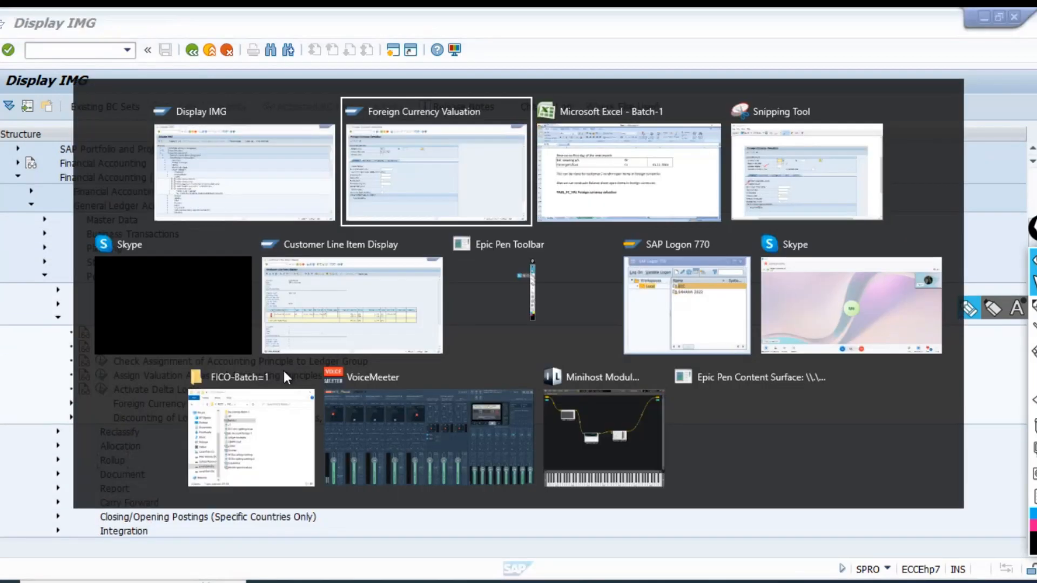
{"action": "key", "text": "ctrl+slash"}
{"action": "type", "text": "/"}
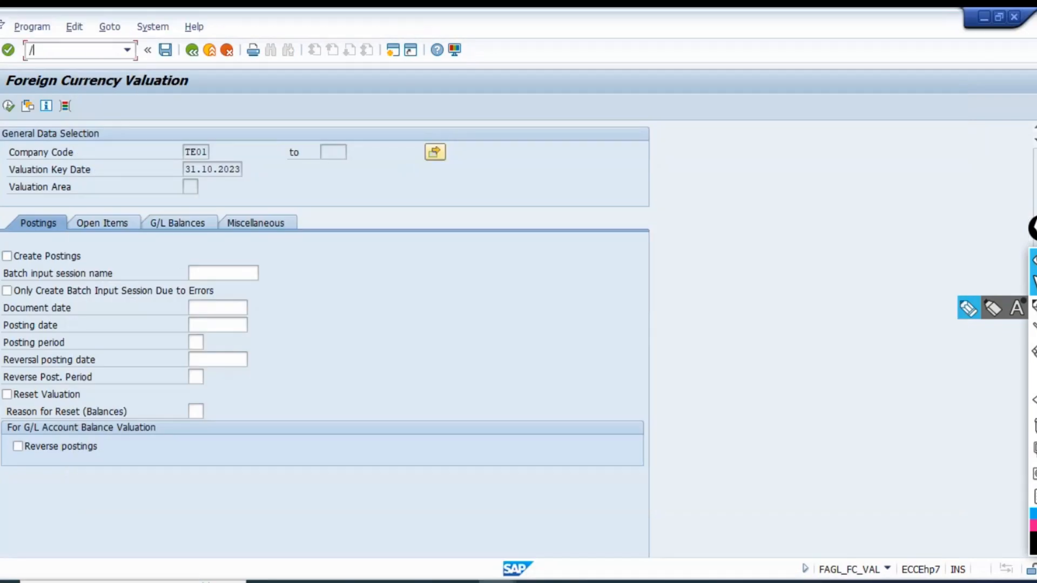
{"action": "type", "text": "n"}
{"action": "key", "text": "Return"}
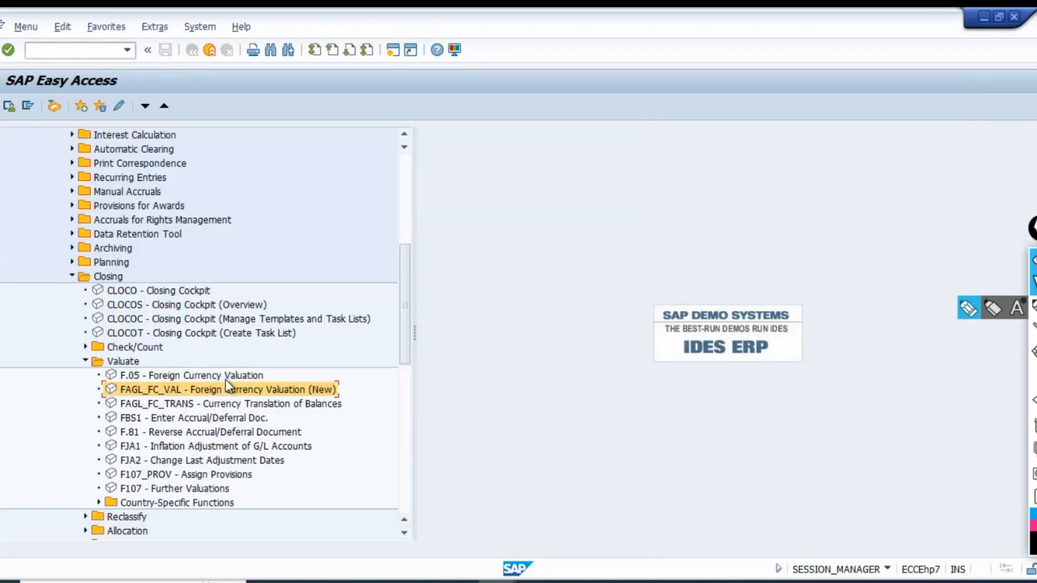
{"action": "double_click", "coordinate": [226, 381]}
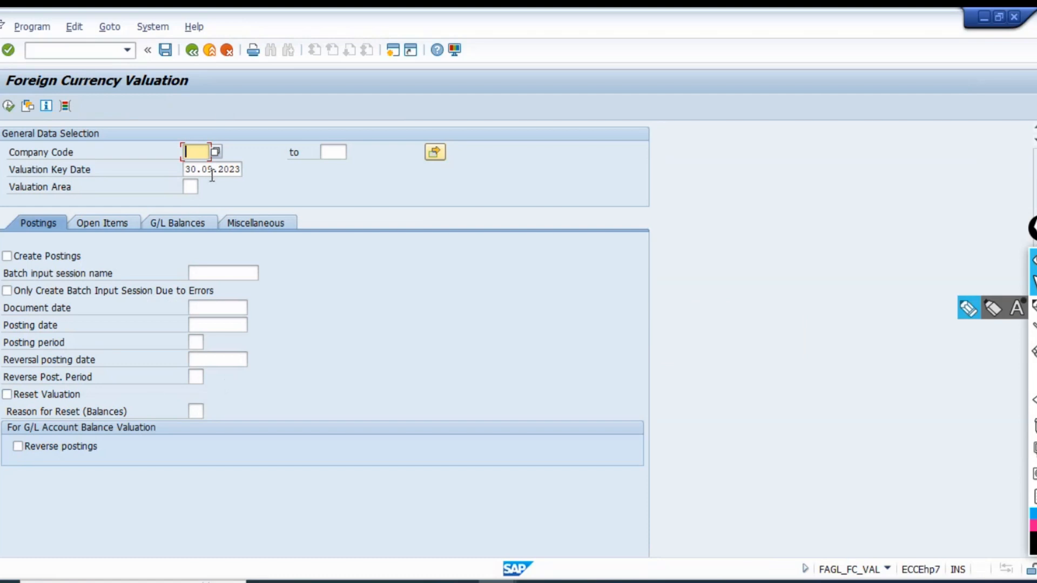
Look through the possible entries for the valuation area and close the list without choosing one.
{"action": "left_click", "coordinate": [189, 187]}
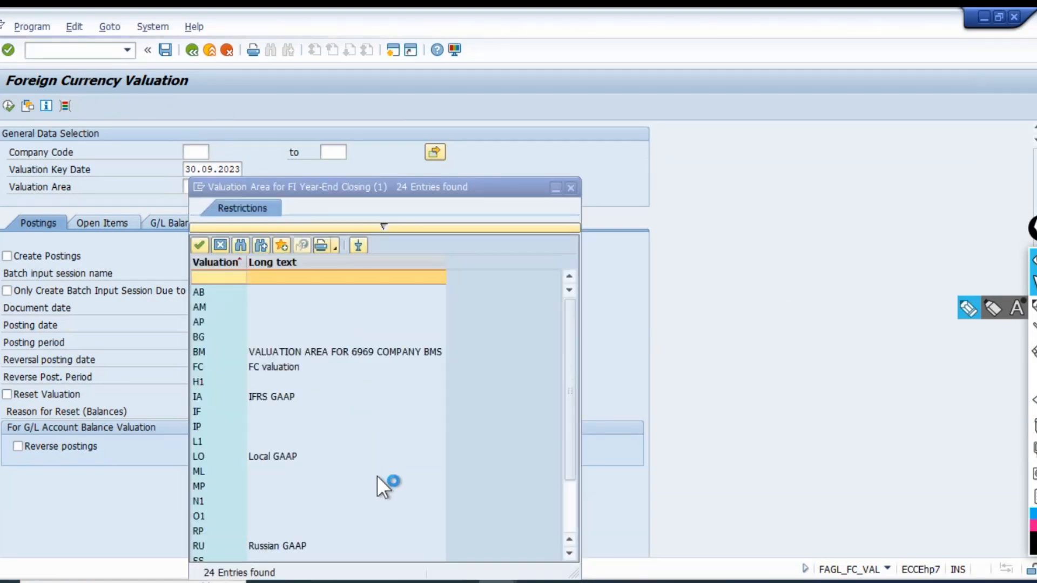
{"action": "scroll", "coordinate": [379, 454], "scroll_direction": "down", "scroll_amount": 1}
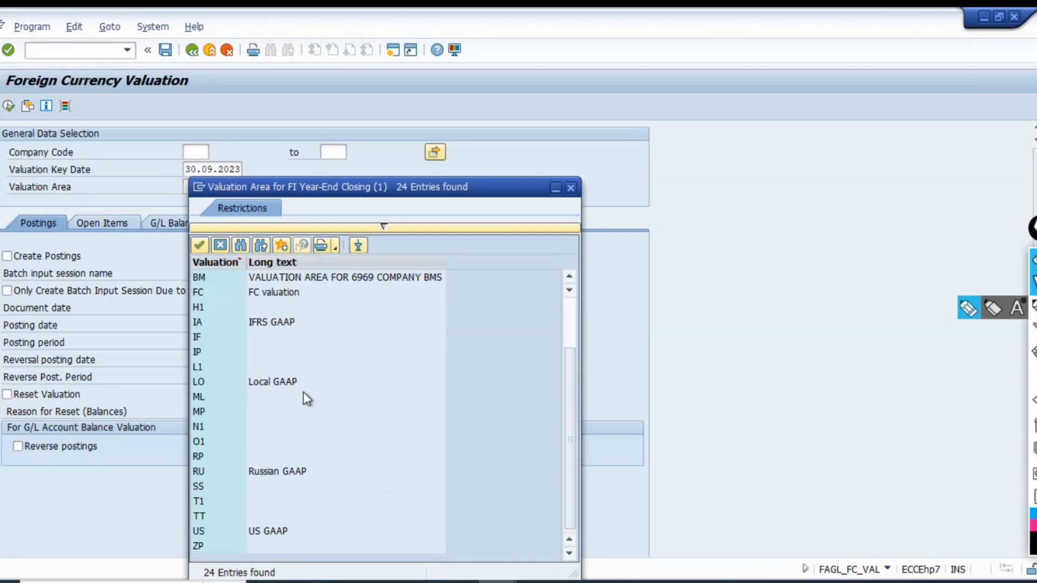
{"action": "scroll", "coordinate": [292, 410], "scroll_direction": "up", "scroll_amount": 2}
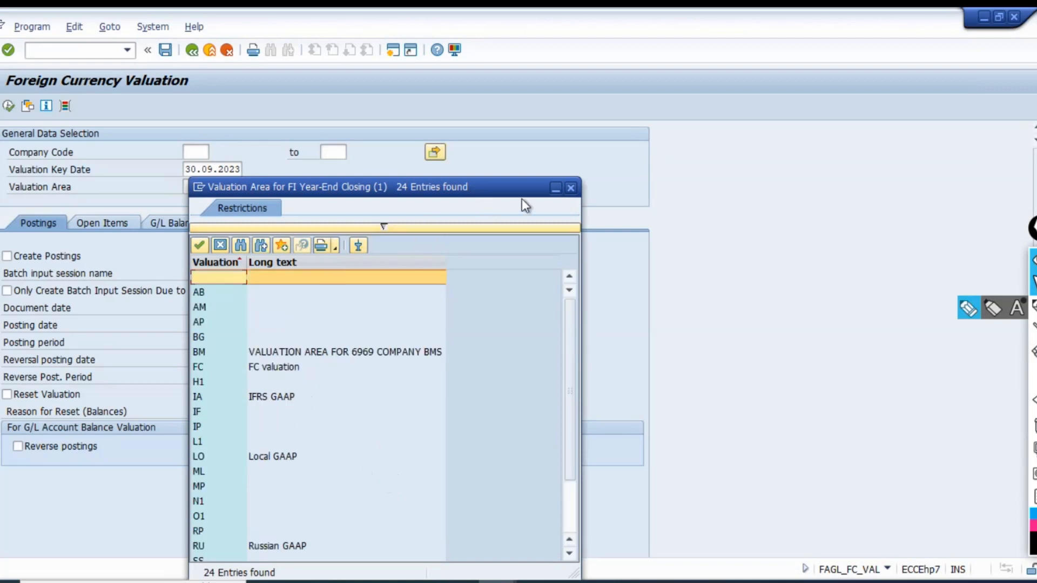
{"action": "left_click", "coordinate": [569, 187]}
Return to the IMG session and review the activities under Valuate, including those in the Foreign Currency Valuation node.
{"action": "key", "text": "alt+Tab"}
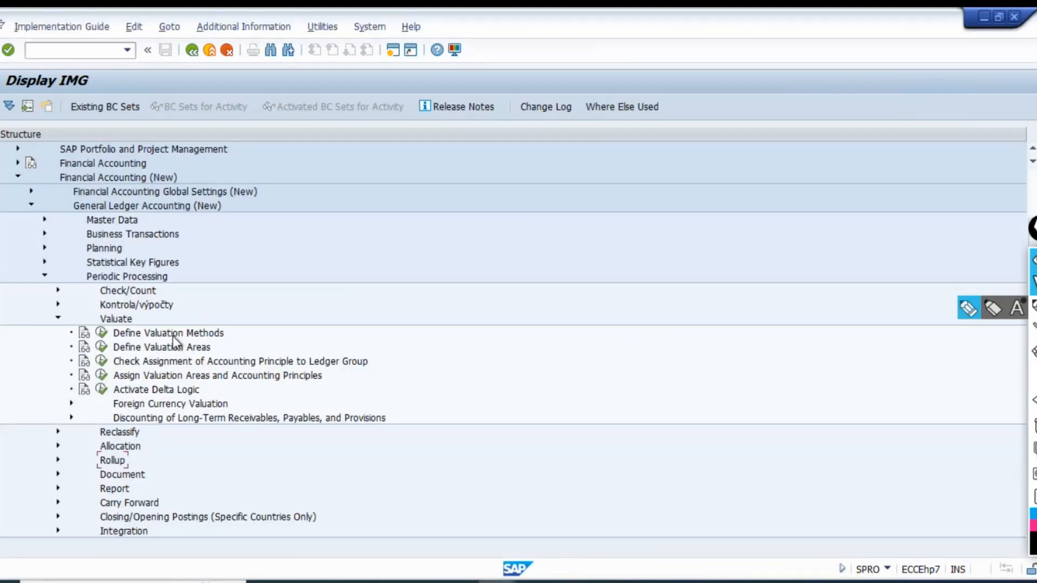
{"action": "left_click", "coordinate": [172, 335]}
{"action": "left_click", "coordinate": [158, 349]}
{"action": "left_click", "coordinate": [278, 365]}
{"action": "left_click", "coordinate": [286, 380]}
{"action": "left_click", "coordinate": [70, 403]}
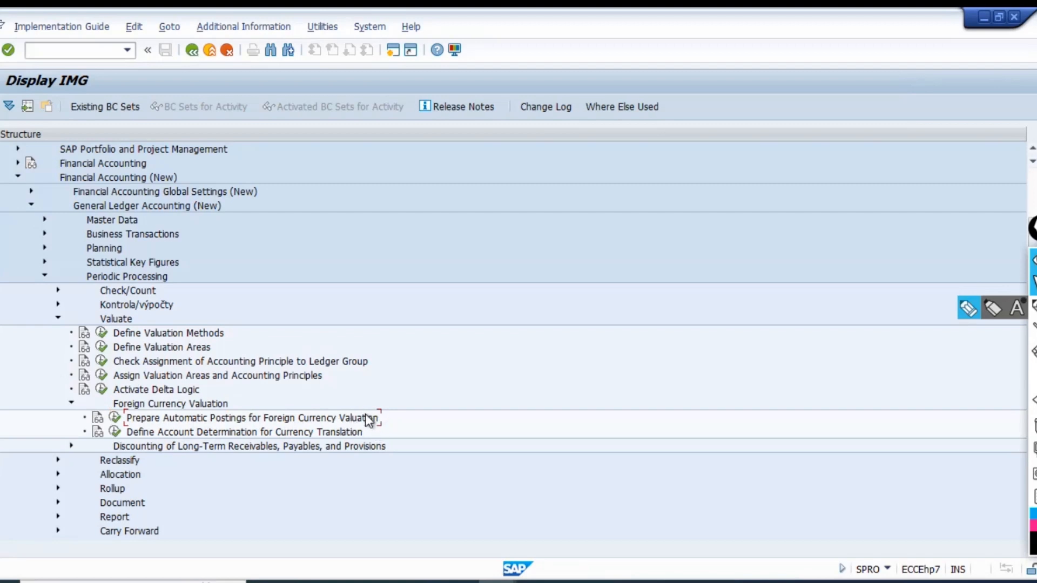
{"action": "left_click", "coordinate": [114, 417]}
{"action": "left_click", "coordinate": [70, 404]}
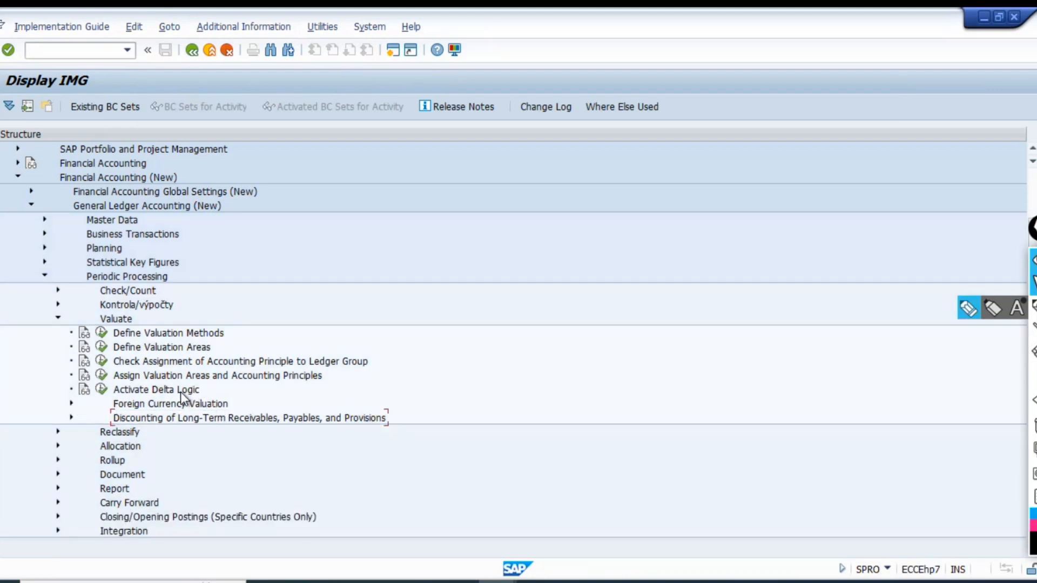
Open Define Valuation Methods, examine the details of method DEMO and return to the overview.
{"action": "left_click", "coordinate": [156, 333]}
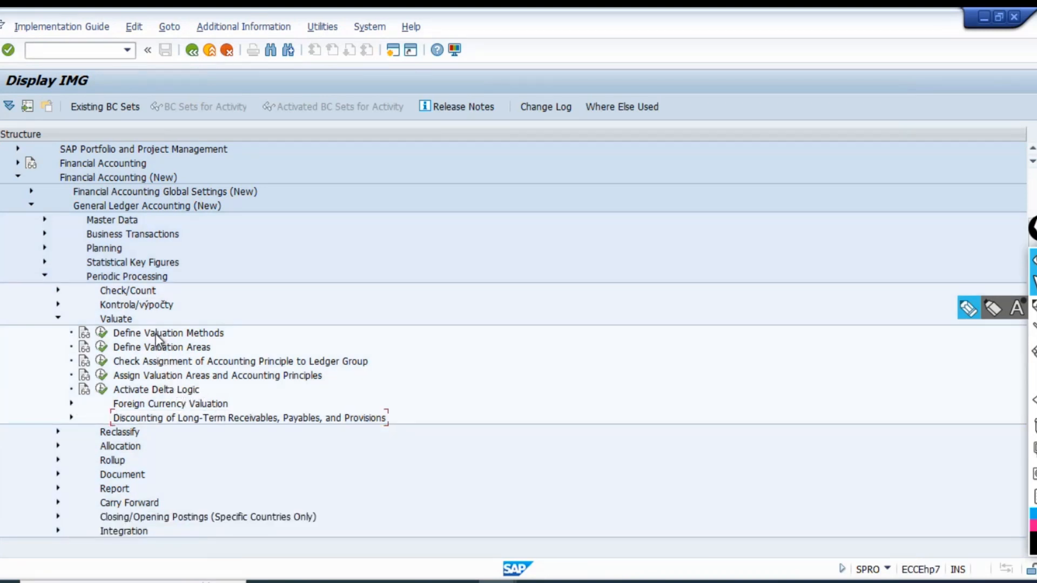
{"action": "left_click", "coordinate": [102, 333]}
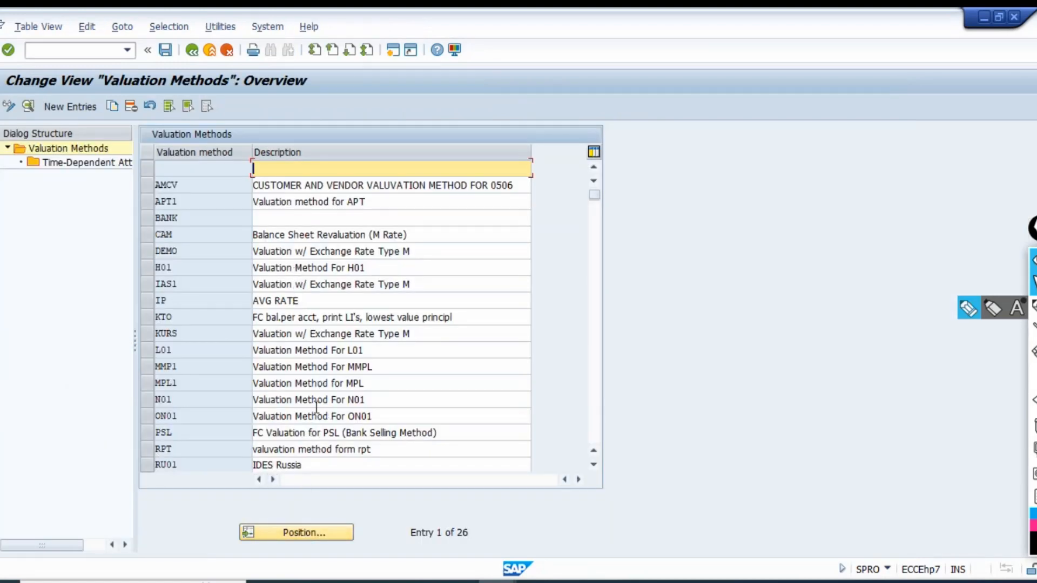
{"action": "left_click", "coordinate": [197, 252]}
{"action": "left_click", "coordinate": [149, 252]}
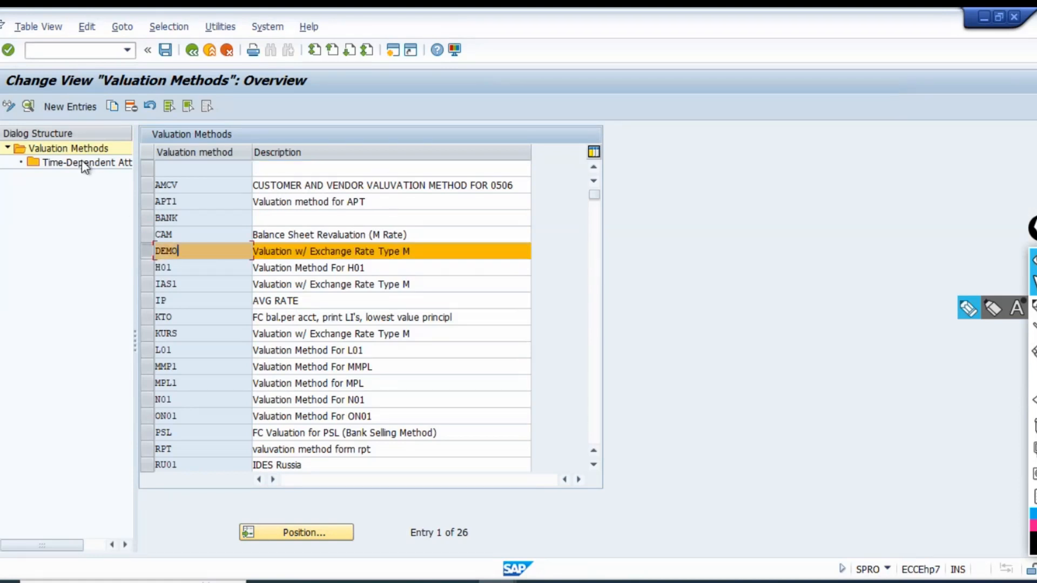
{"action": "left_click", "coordinate": [29, 106]}
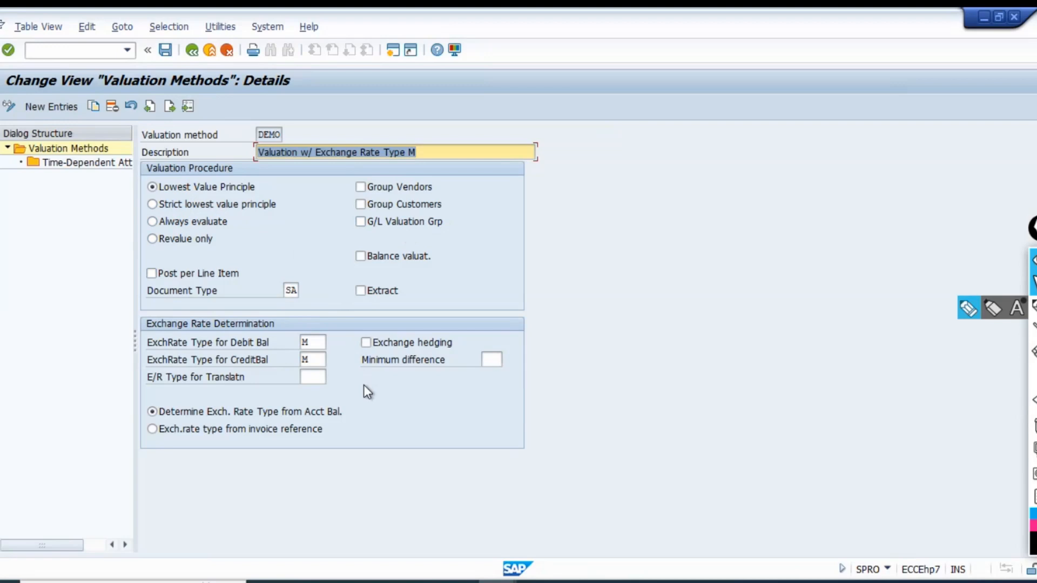
{"action": "left_click", "coordinate": [287, 291]}
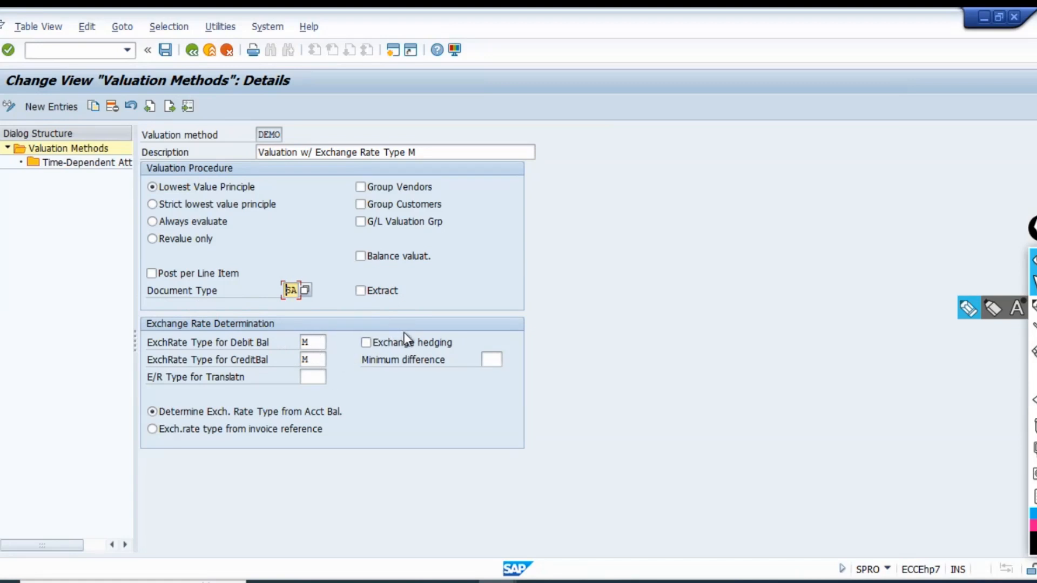
{"action": "left_click", "coordinate": [192, 50]}
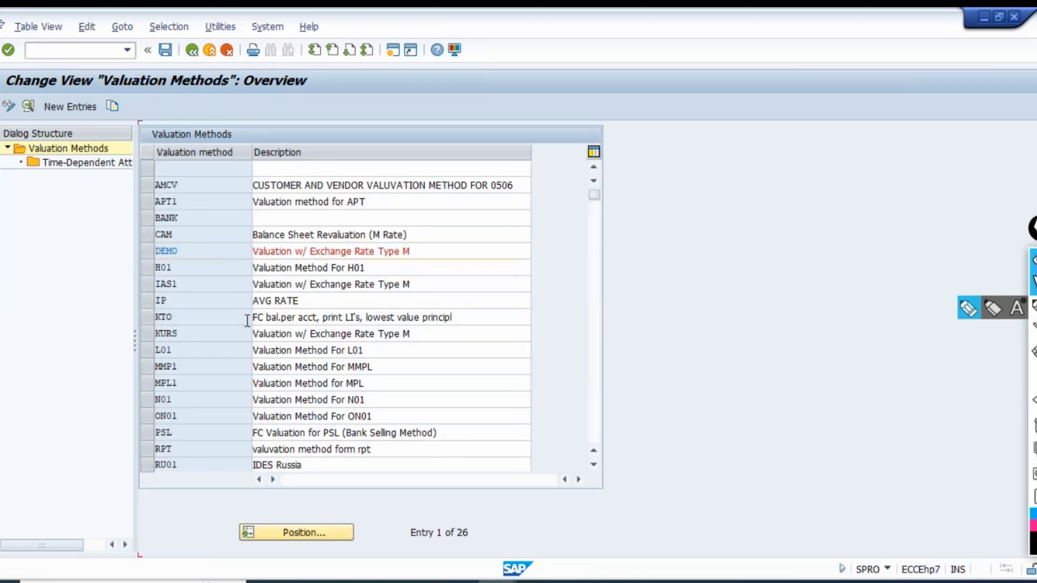
Try to copy valuation method VAL1 as TE00 with the description "Valuation Method for TE01".
{"action": "scroll", "coordinate": [215, 359], "scroll_direction": "down", "scroll_amount": 2}
{"action": "scroll", "coordinate": [200, 400], "scroll_direction": "down", "scroll_amount": 1}
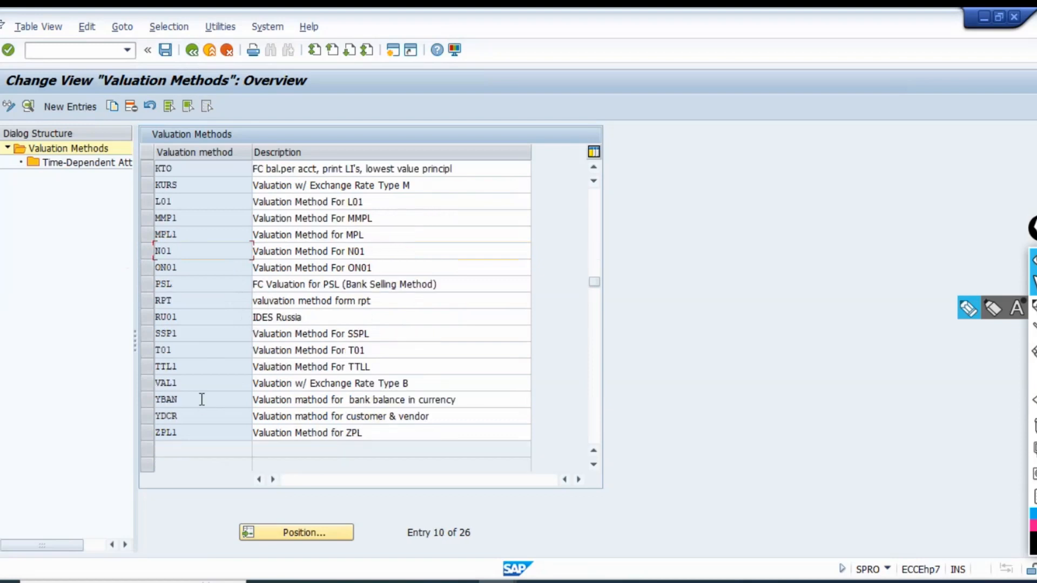
{"action": "left_click", "coordinate": [227, 385]}
{"action": "left_click", "coordinate": [146, 384]}
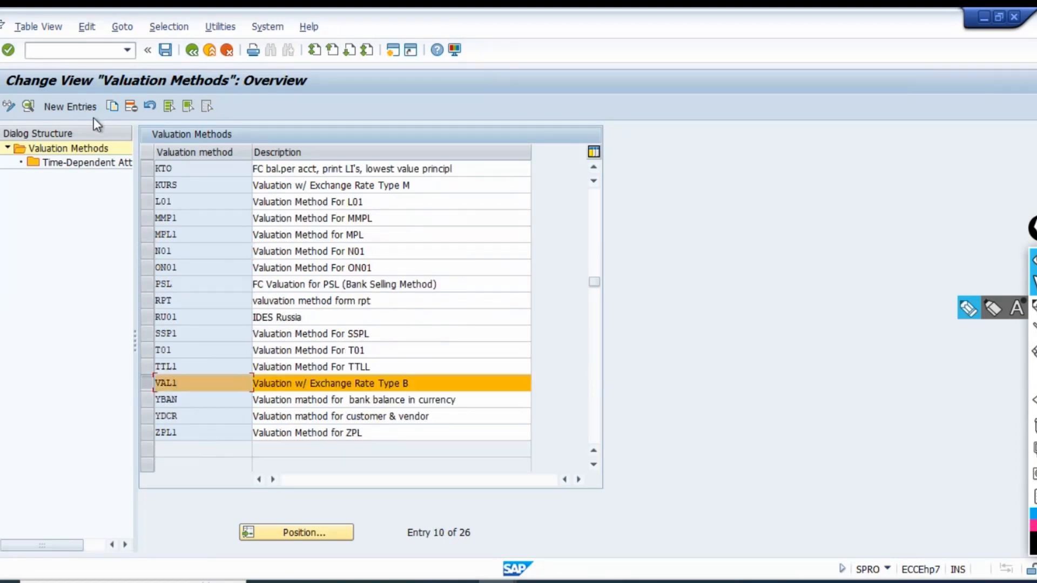
{"action": "left_click", "coordinate": [113, 107]}
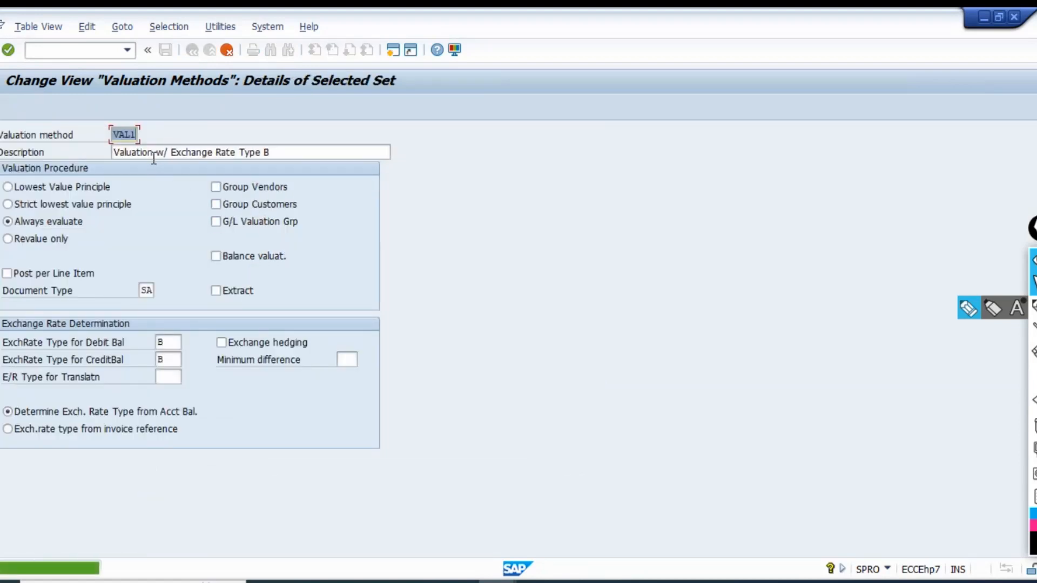
{"action": "type", "text": "TE"}
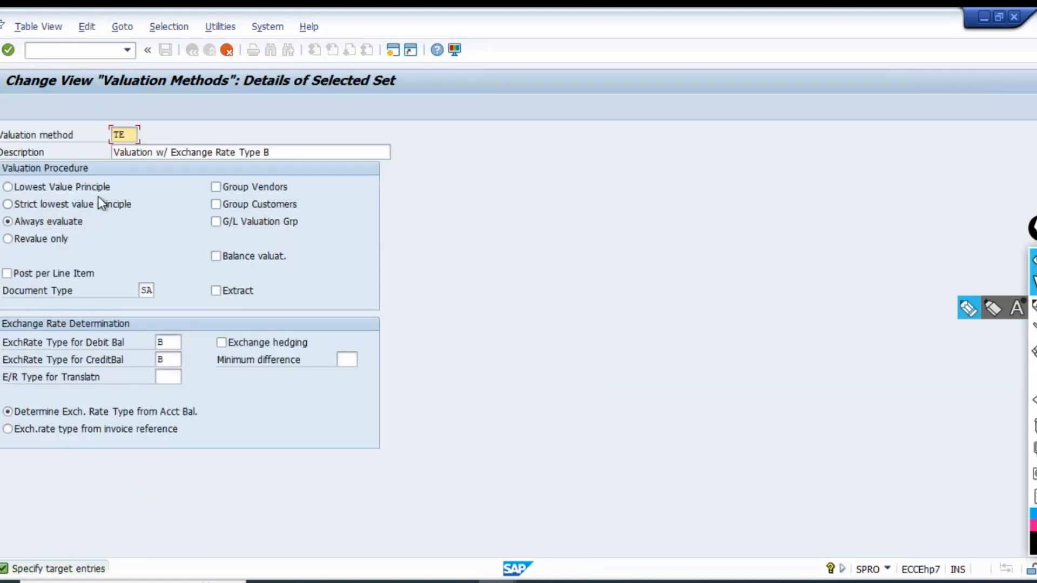
{"action": "type", "text": "00"}
{"action": "key", "text": "Tab"}
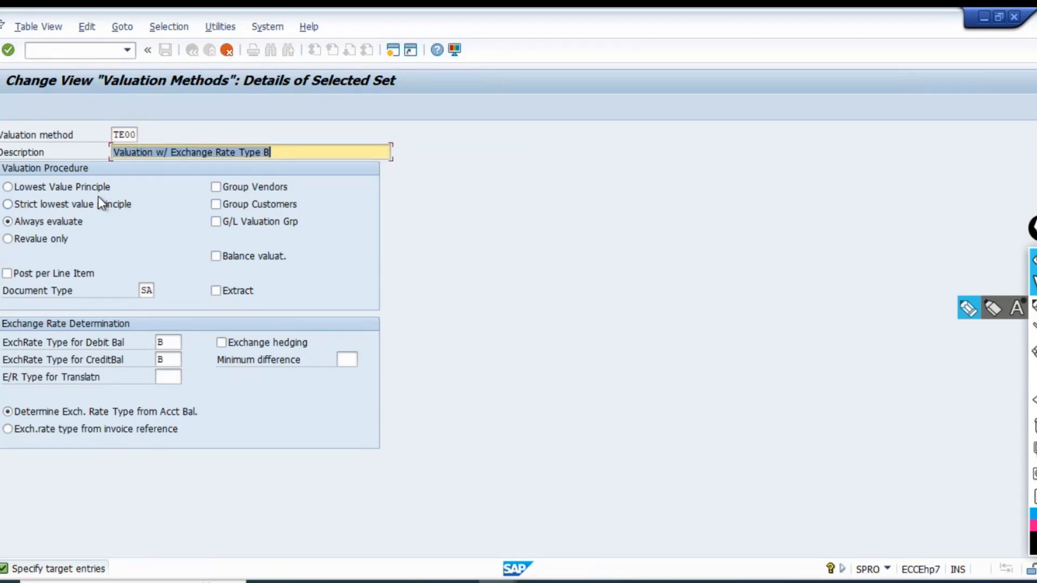
{"action": "type", "text": "Val"}
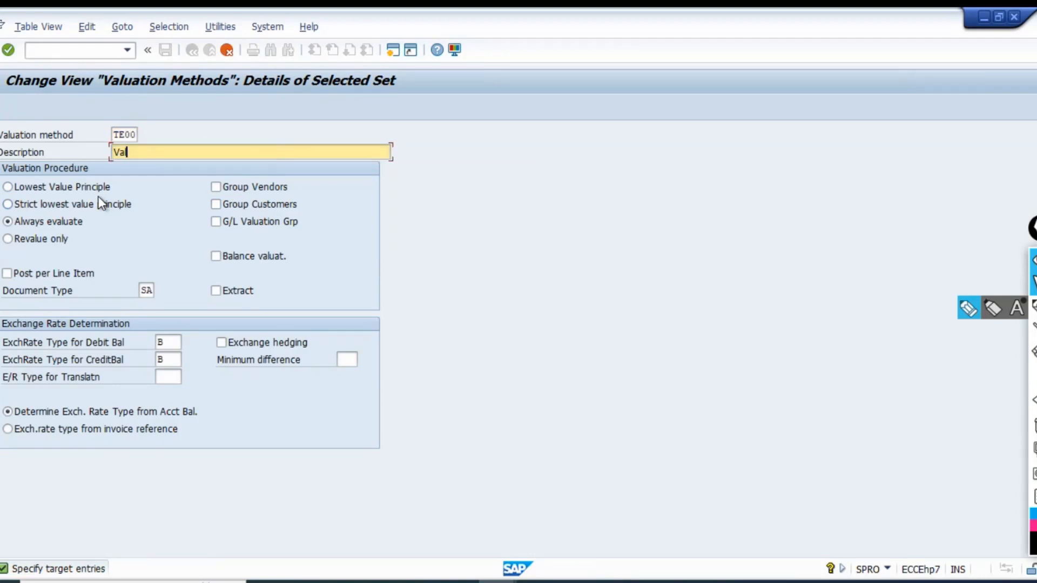
{"action": "key", "text": "BackSpace"}
{"action": "key", "text": "ctrl+v"}
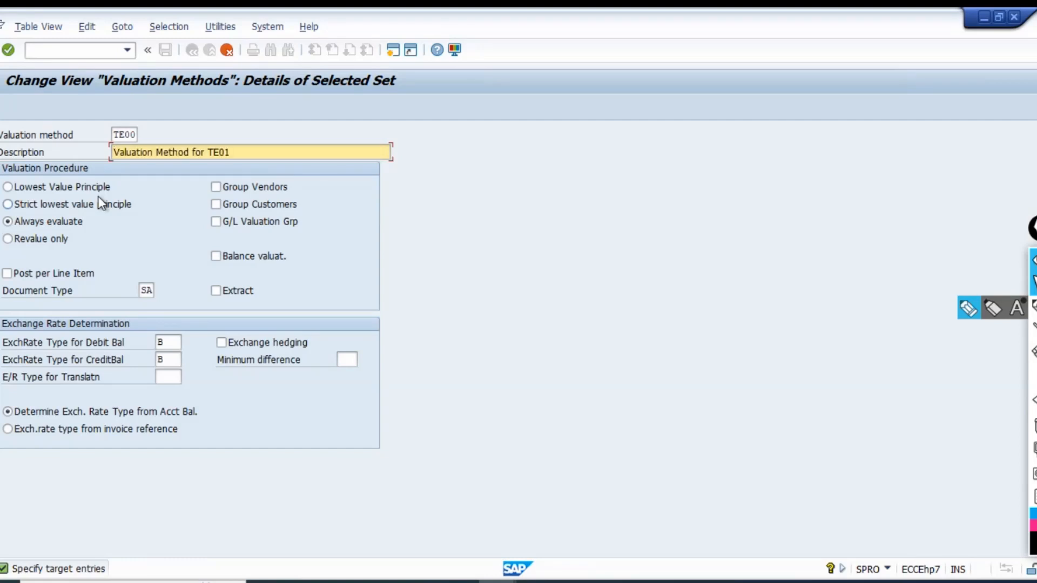
Set exchange rate type M for debit and credit balances of TE00 and try the Lowest Value Principle, returning to Always evaluate.
{"action": "key", "text": "Tab"}
{"action": "key", "text": "Tab"}
{"action": "key", "text": "Tab"}
{"action": "key", "text": "Tab"}
{"action": "key", "text": "Tab"}
{"action": "key", "text": "Tab"}
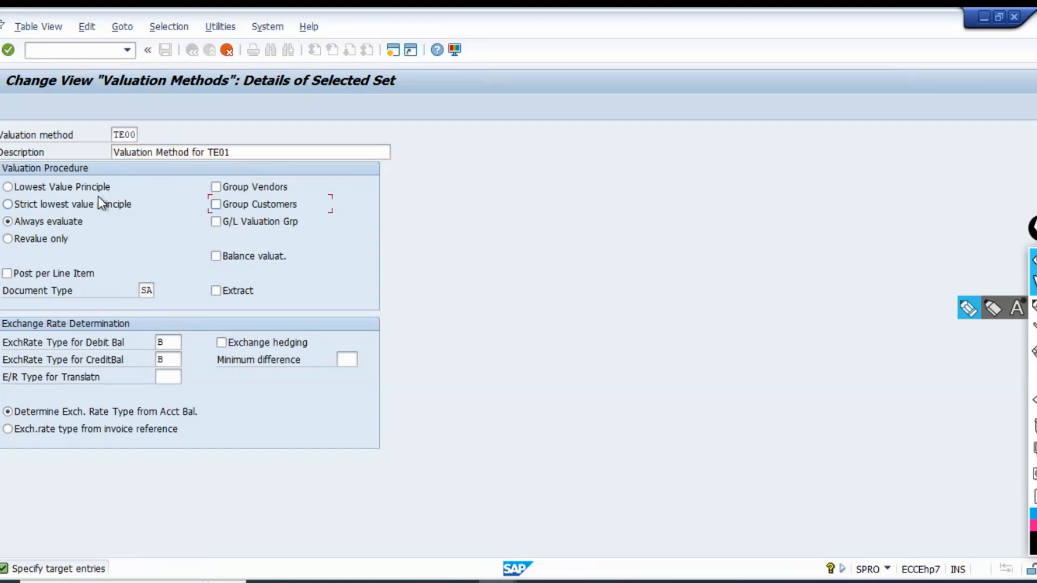
{"action": "key", "text": "Tab"}
{"action": "key", "text": "Tab"}
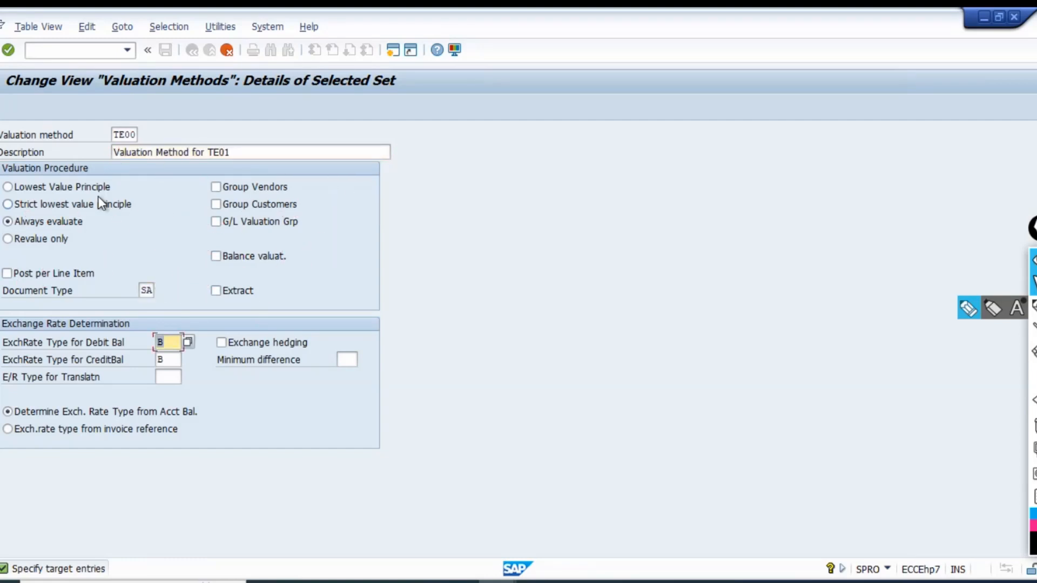
{"action": "type", "text": "M"}
{"action": "key", "text": "Tab"}
{"action": "type", "text": "M"}
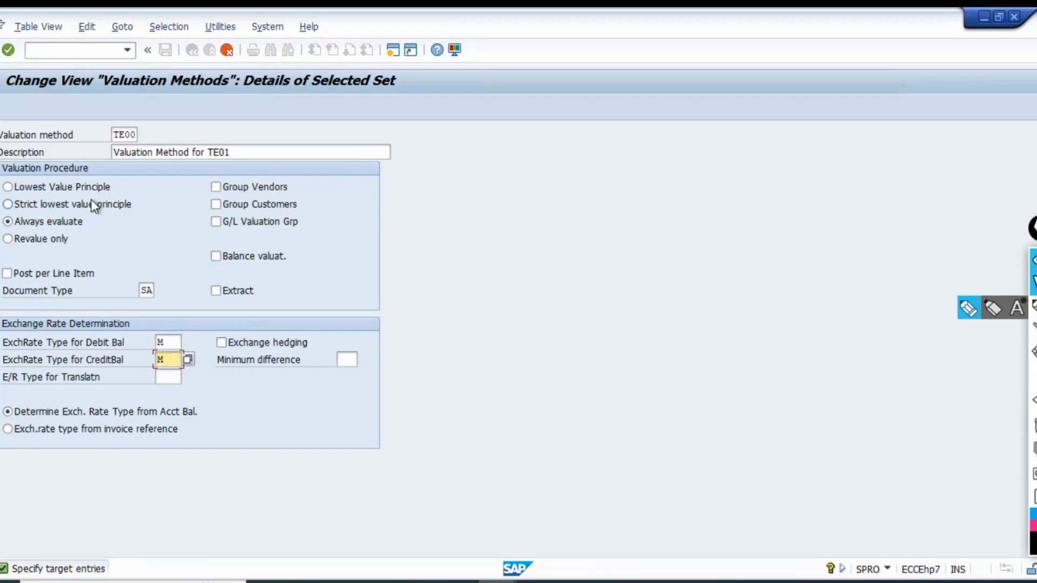
{"action": "left_click", "coordinate": [106, 186]}
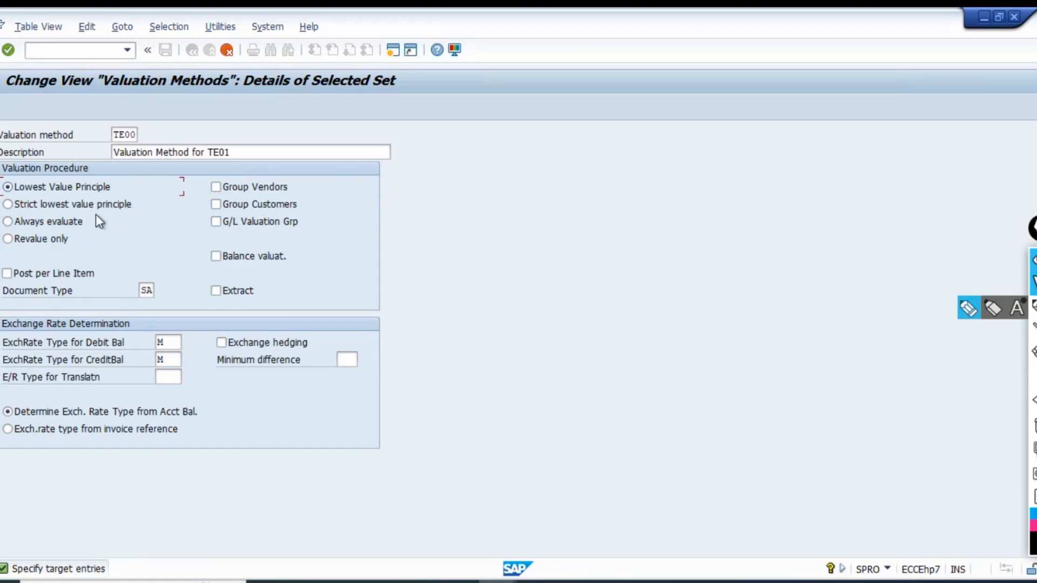
{"action": "left_click", "coordinate": [54, 220]}
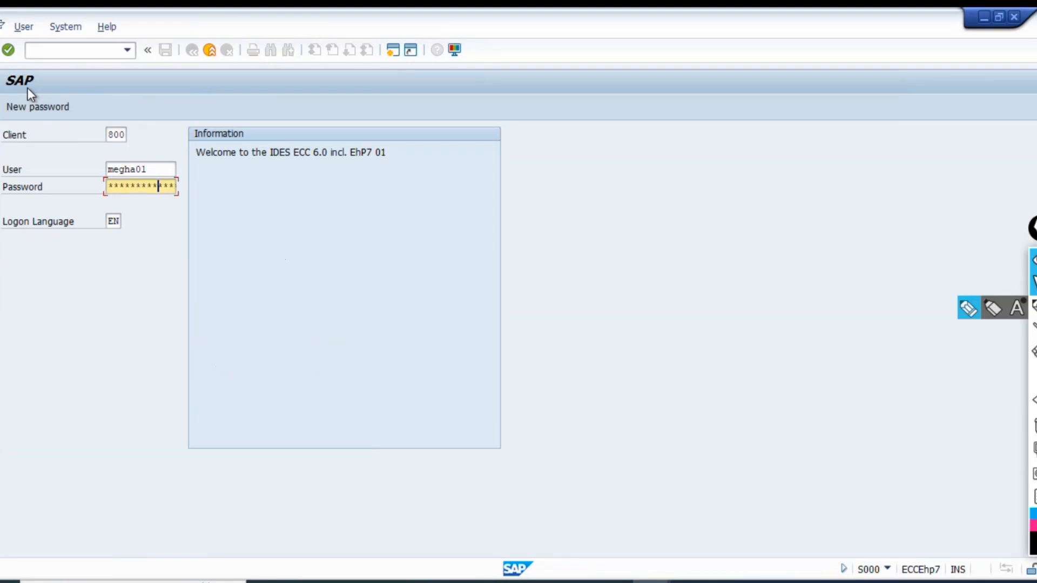
Log on to the SAP system again and start transaction SPRO.
{"action": "key", "text": "Return"}
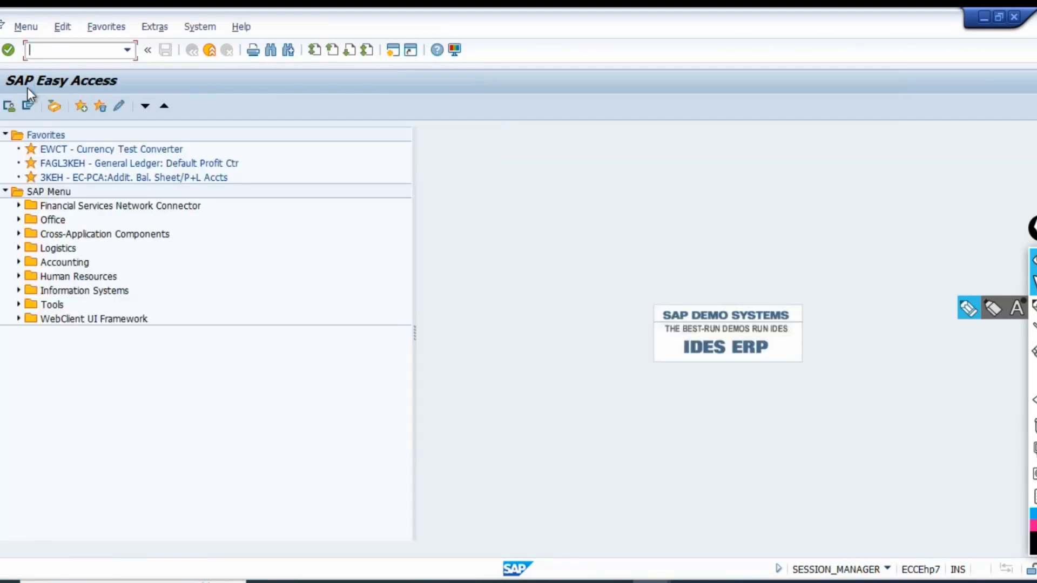
{"action": "type", "text": "spro"}
{"action": "key", "text": "Return"}
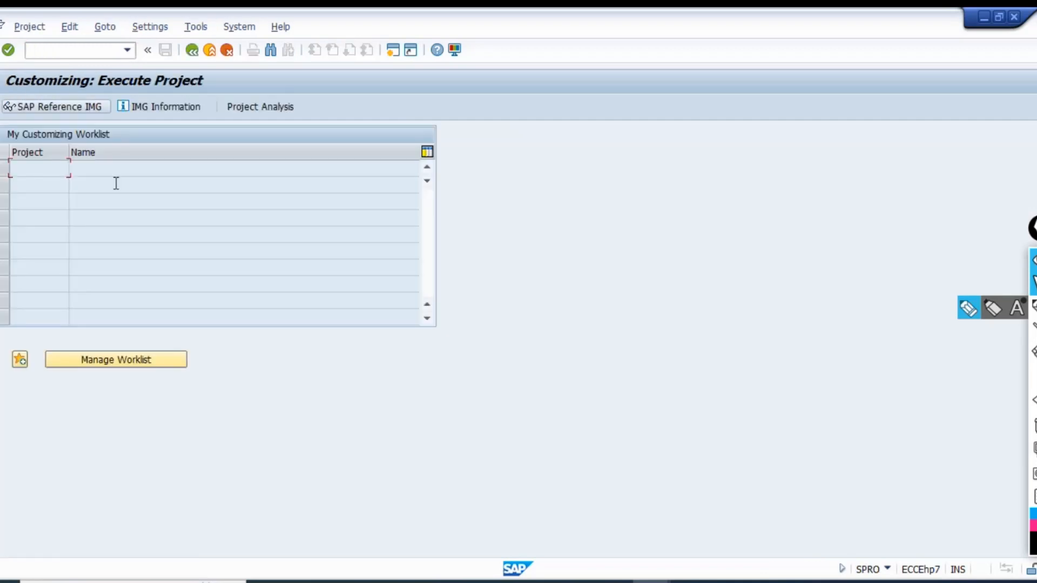
Open Define Valuation Methods under Valuate in the SAP Reference IMG and examine the details of method IAS1.
{"action": "left_click", "coordinate": [99, 107]}
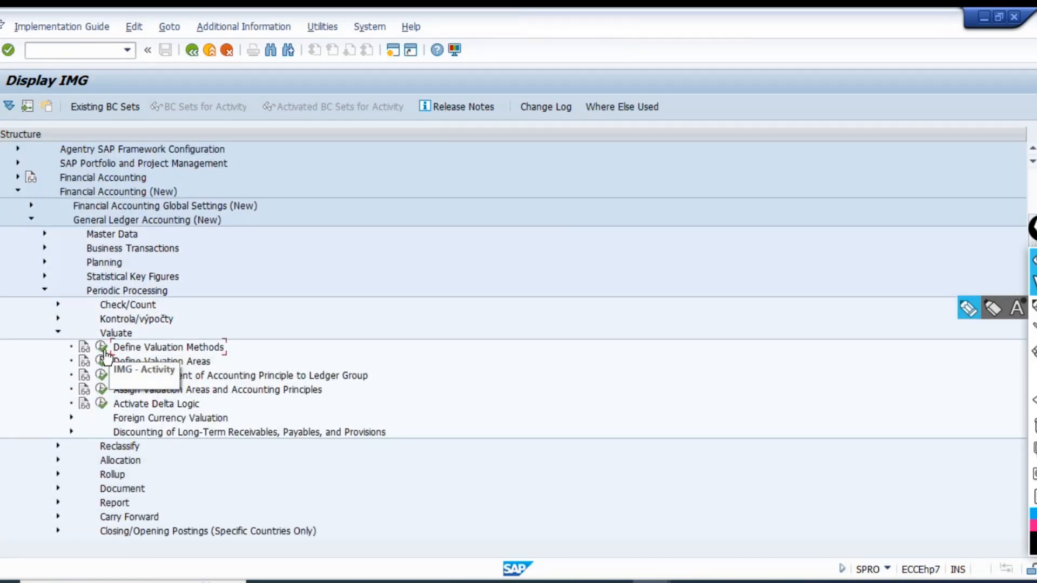
{"action": "left_click", "coordinate": [102, 347]}
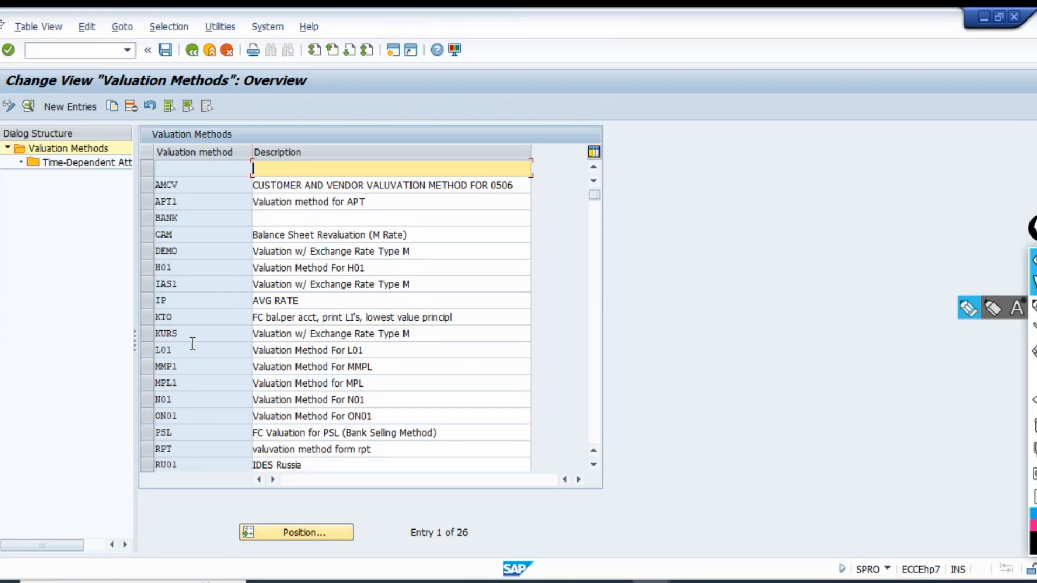
{"action": "double_click", "coordinate": [190, 283]}
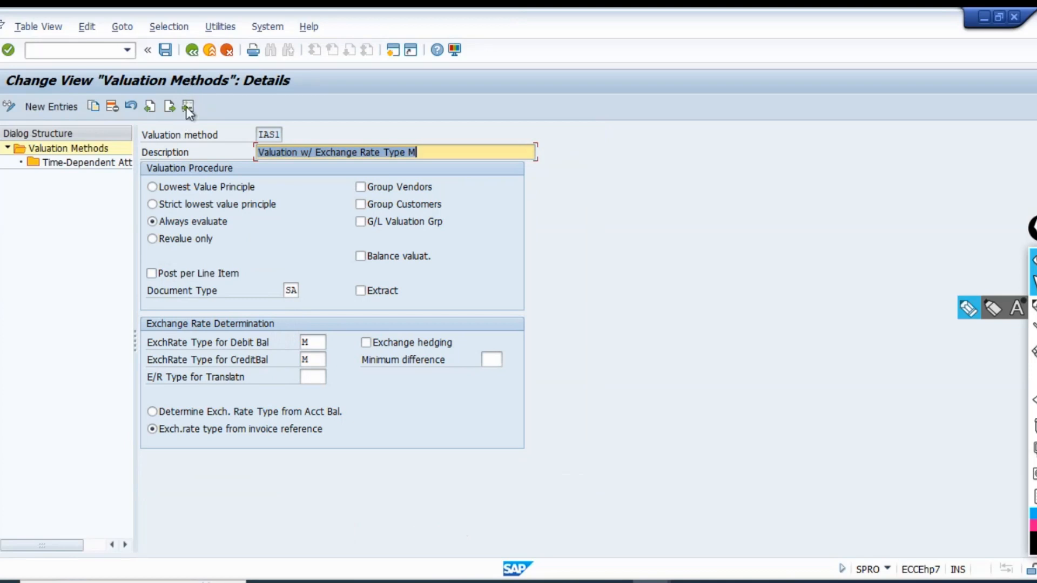
{"action": "left_click", "coordinate": [192, 50]}
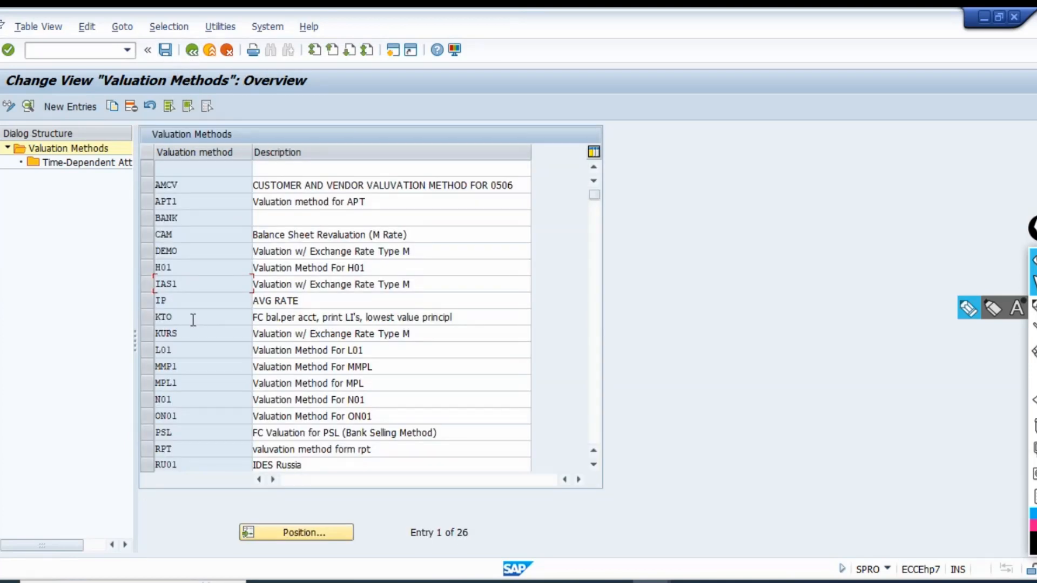
Copy valuation method IAS1 as TE00 with the description "Valuation Method for TE01" and save it, confirming the customizing request.
{"action": "left_click", "coordinate": [147, 284]}
{"action": "left_click", "coordinate": [113, 105]}
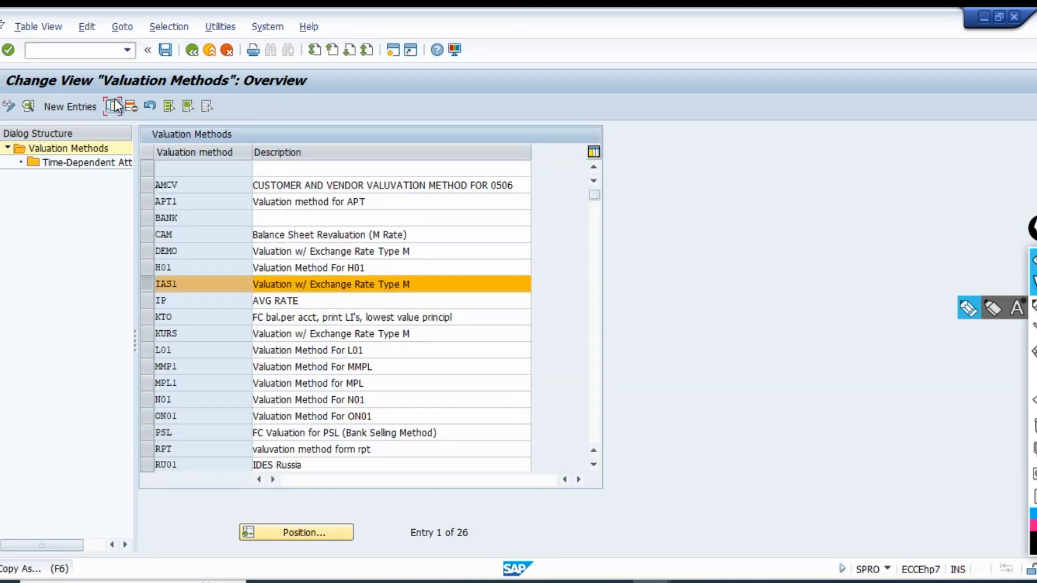
{"action": "type", "text": "TE00"}
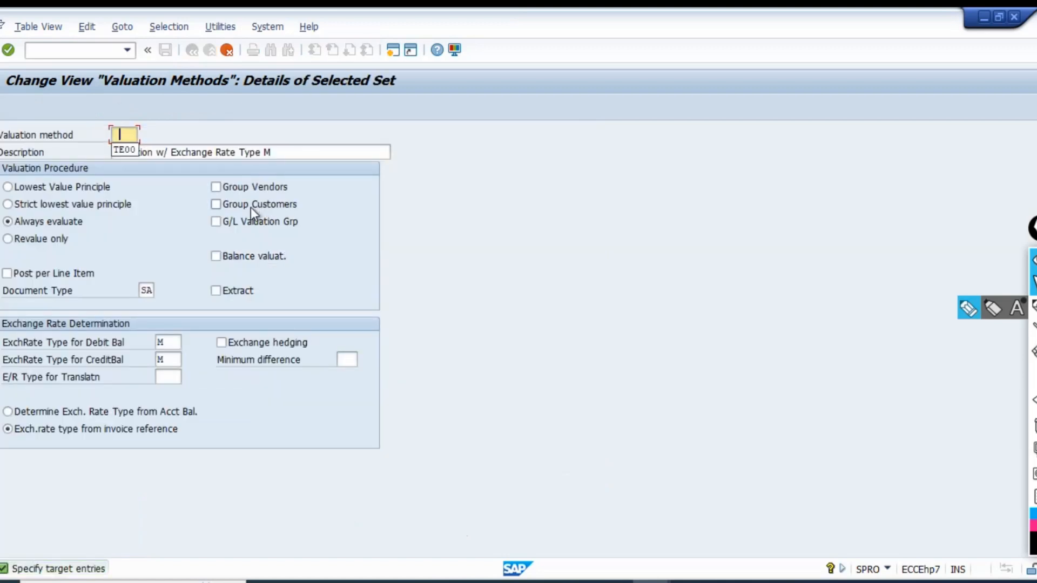
{"action": "key", "text": "Tab"}
{"action": "key", "text": "Delete"}
{"action": "key", "text": "Return"}
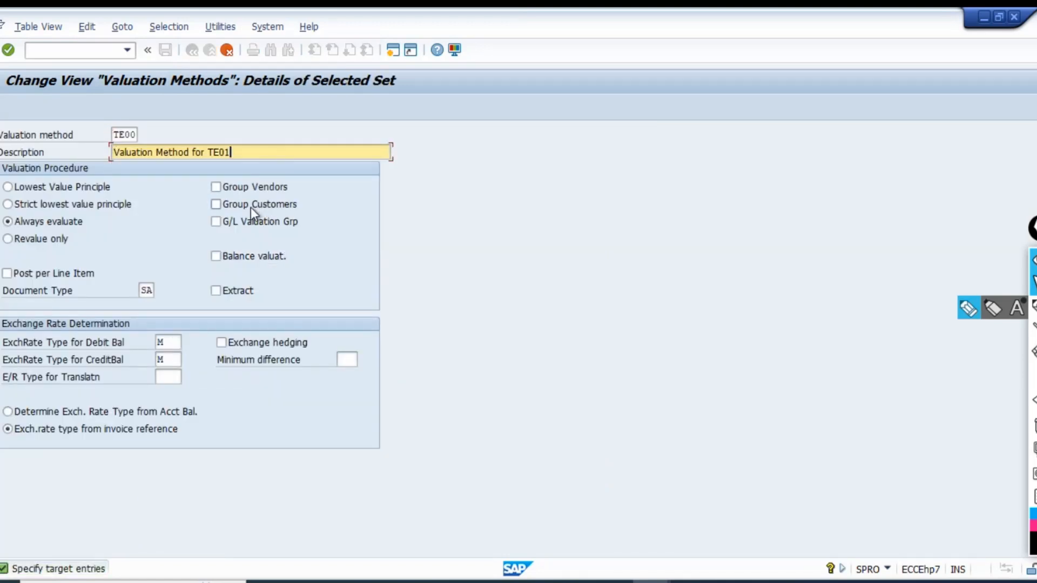
{"action": "key", "text": "Return"}
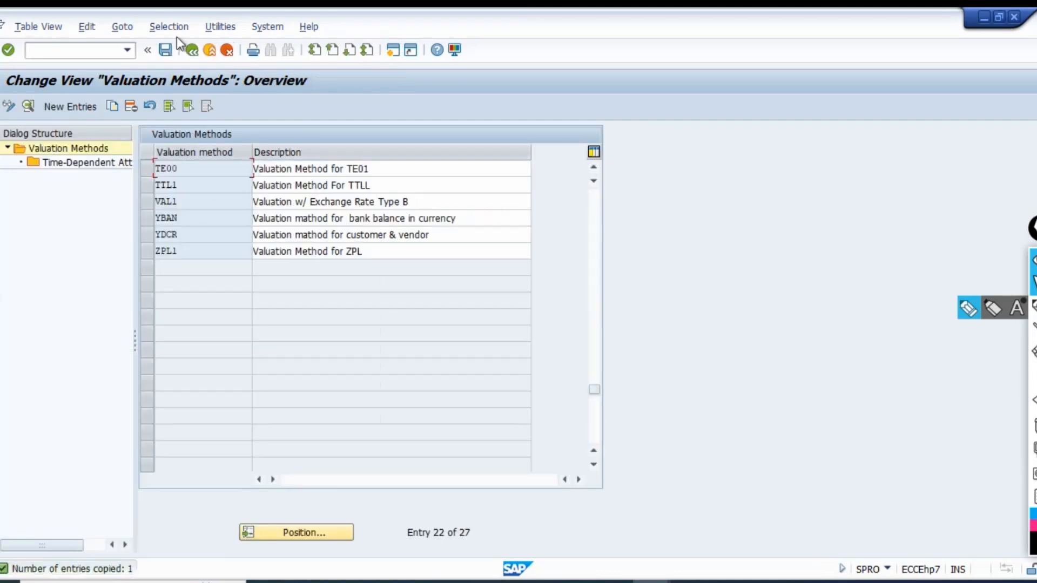
{"action": "left_click", "coordinate": [165, 49]}
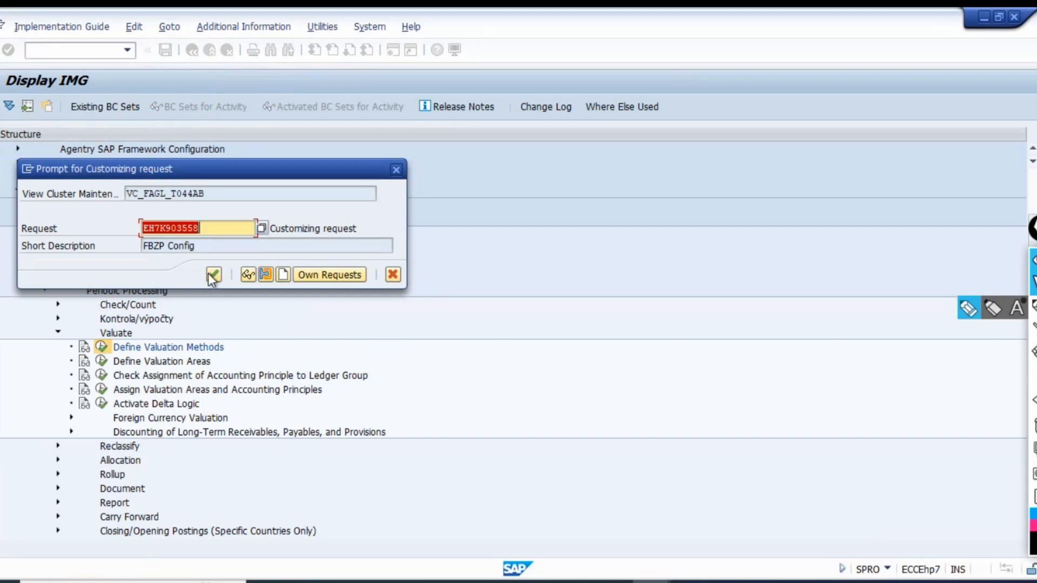
{"action": "left_click", "coordinate": [211, 274]}
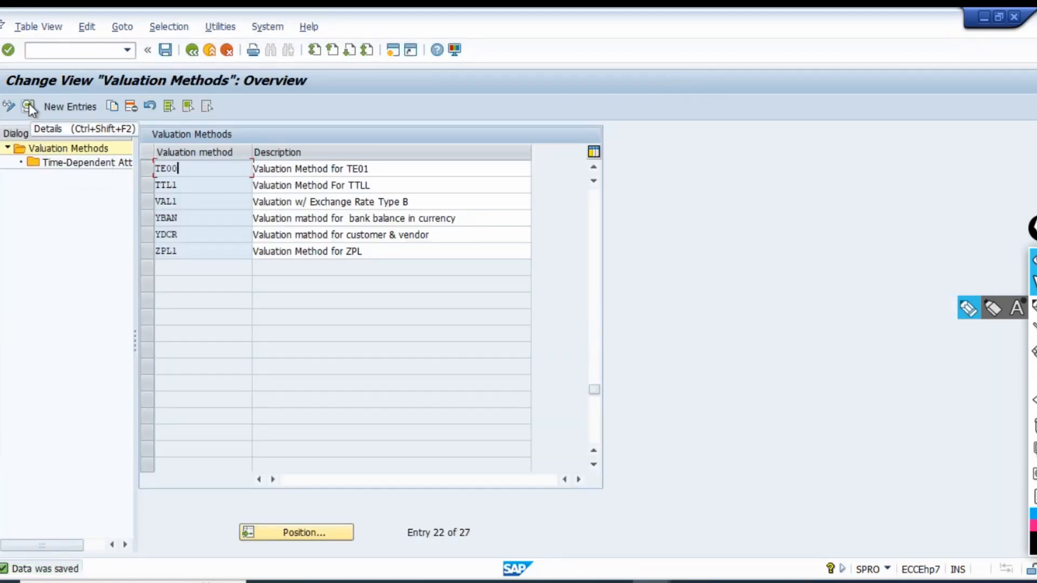
Open the details of valuation method TE00 and capture them as a new snip in Snipping Tool.
{"action": "double_click", "coordinate": [306, 169]}
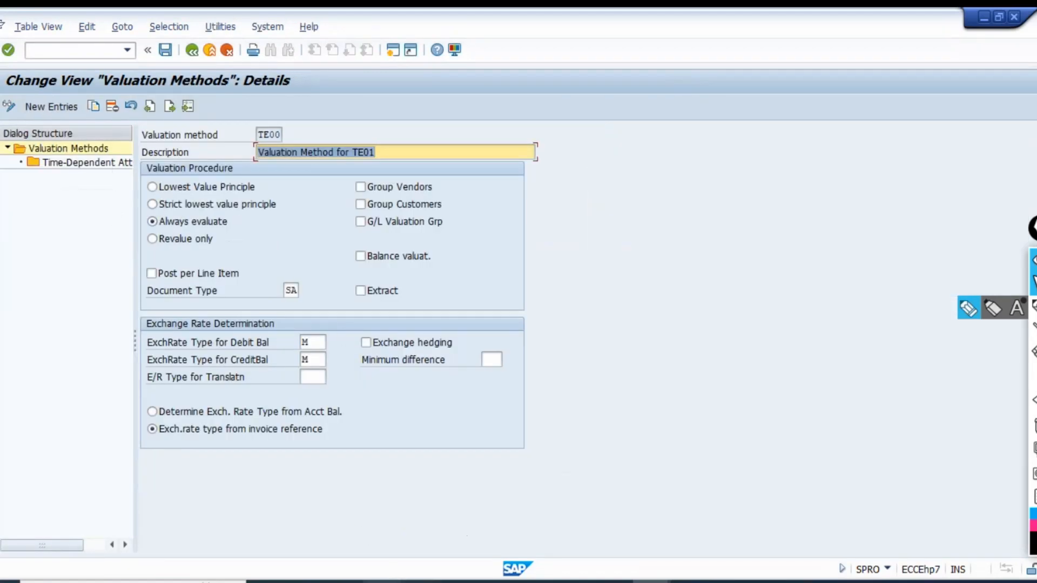
{"action": "key", "text": "alt+Tab"}
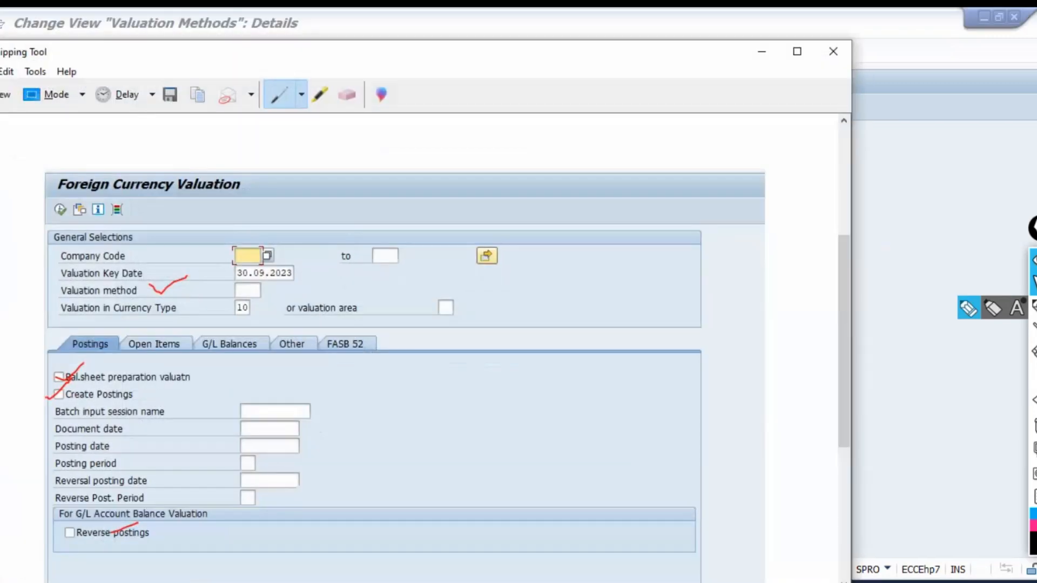
{"action": "left_click", "coordinate": [12, 97]}
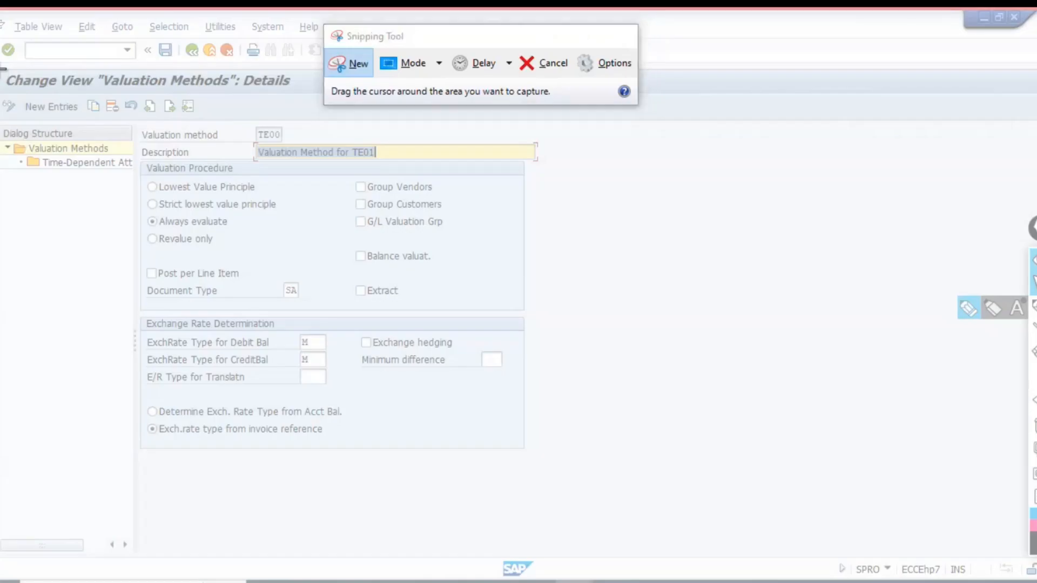
{"action": "left_click_drag", "start_coordinate": [1, 68], "coordinate": [581, 449]}
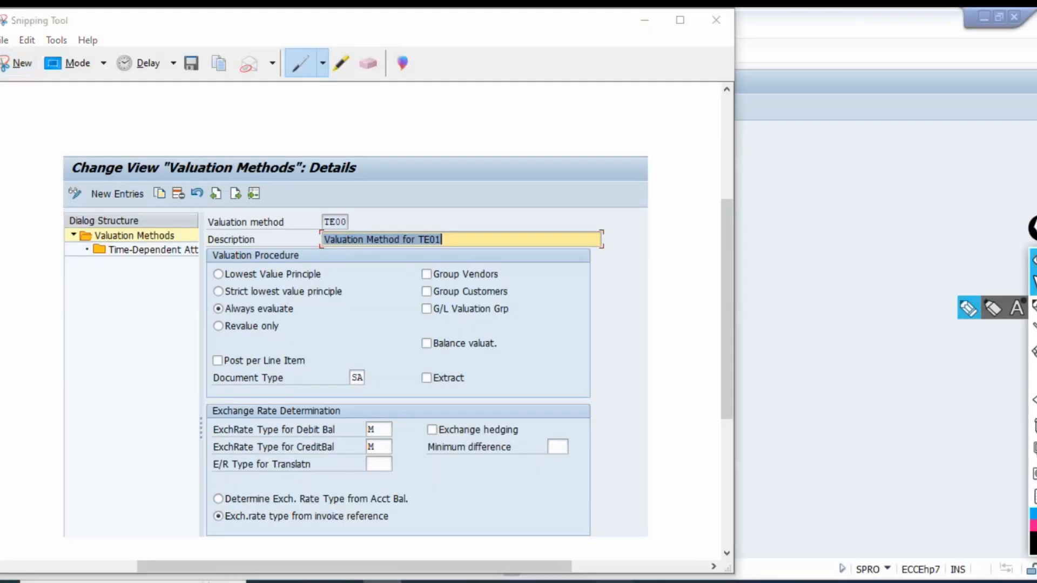
Switch to the Batch-1 Excel workbook and paste the TE00 snip below the FAGL_FC_VAL heading, then select a cell beneath the picture.
{"action": "key", "text": "alt+Tab"}
{"action": "scroll", "coordinate": [255, 426], "scroll_direction": "down", "scroll_amount": 1}
{"action": "key", "text": "ctrl+v"}
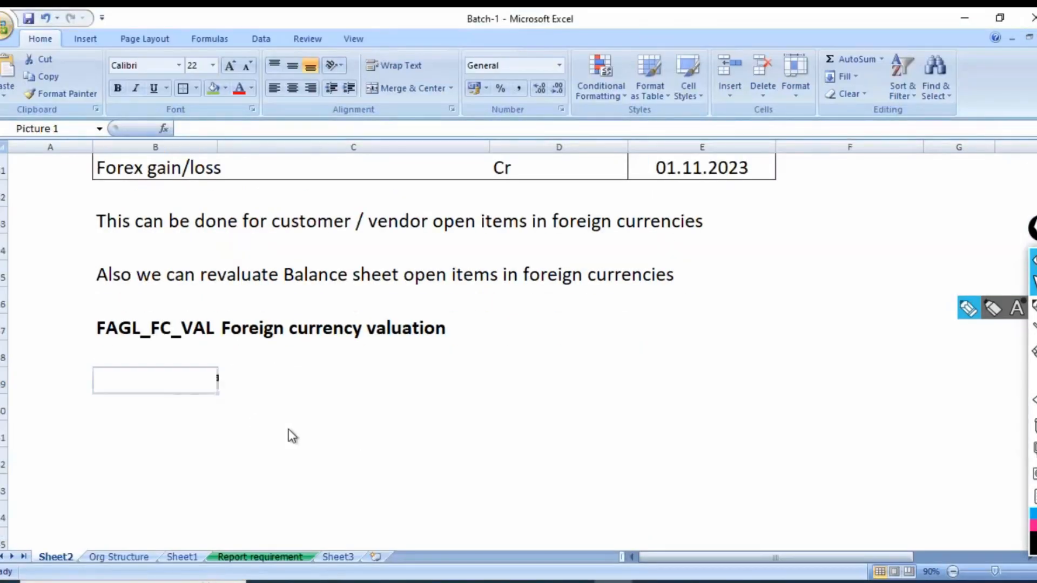
{"action": "key", "text": "Escape"}
{"action": "scroll", "coordinate": [381, 441], "scroll_direction": "down", "scroll_amount": 3}
{"action": "left_click", "coordinate": [316, 362]}
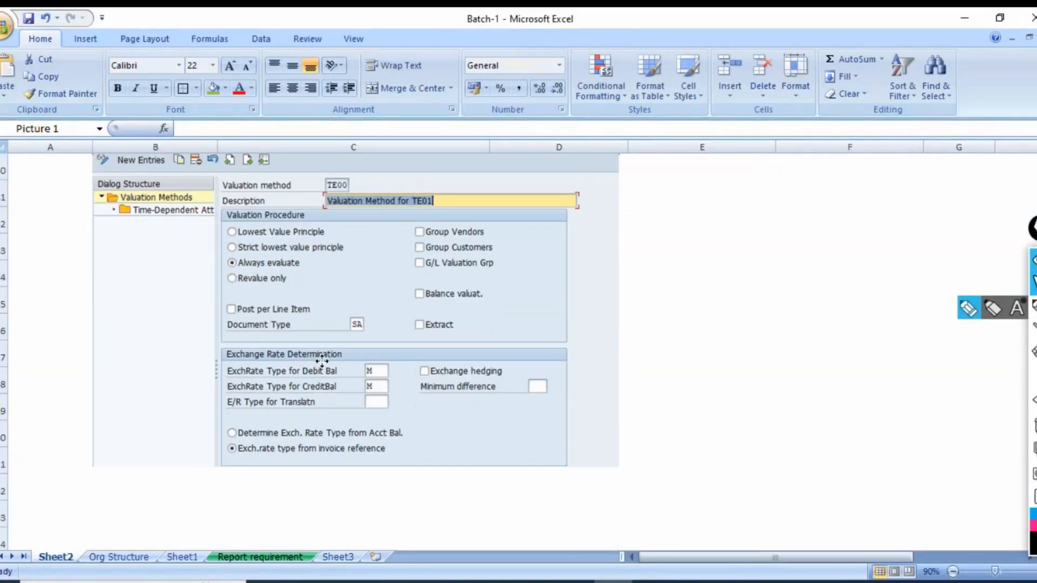
{"action": "key", "text": "Escape"}
{"action": "scroll", "coordinate": [378, 399], "scroll_direction": "up", "scroll_amount": 4}
{"action": "scroll", "coordinate": [430, 365], "scroll_direction": "down", "scroll_amount": 6}
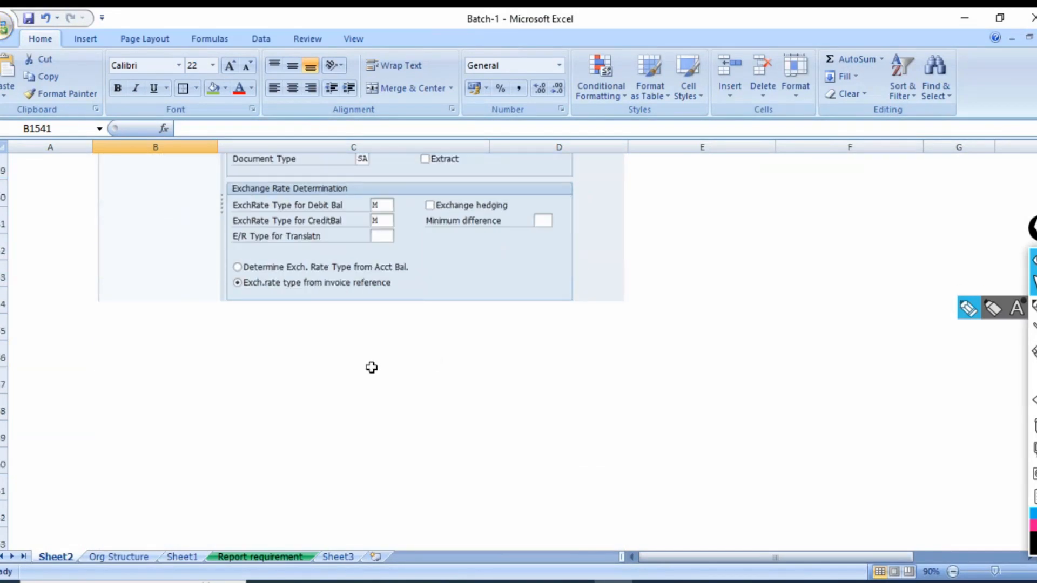
{"action": "left_click", "coordinate": [146, 346]}
Switch back to the SAP session and leave the valuation methods view to return to the Display IMG structure.
{"action": "key", "text": "alt+Tab"}
{"action": "key", "text": "alt+Tab"}
{"action": "key", "text": "alt+Tab"}
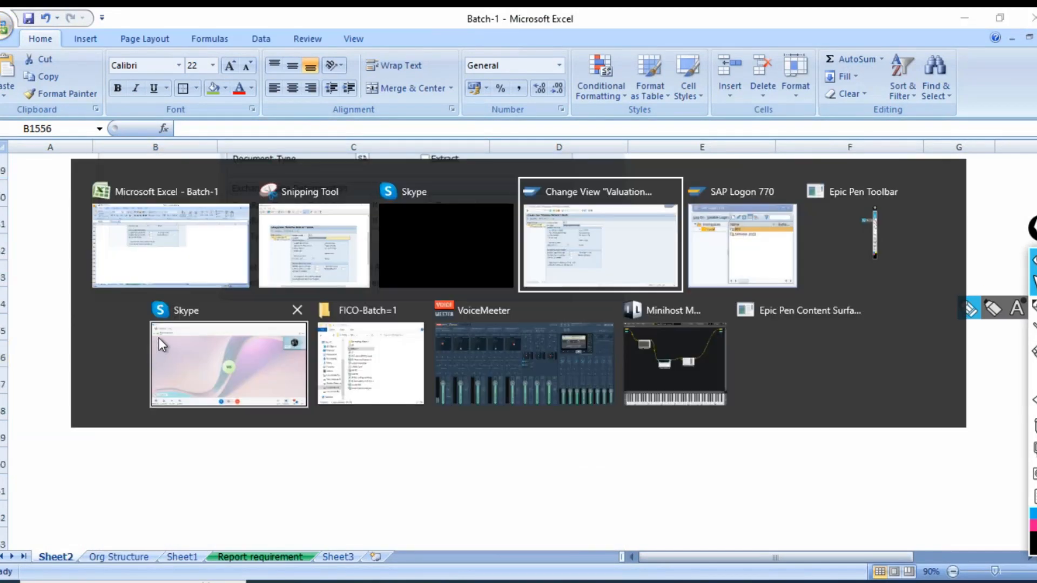
{"action": "left_click", "coordinate": [192, 50]}
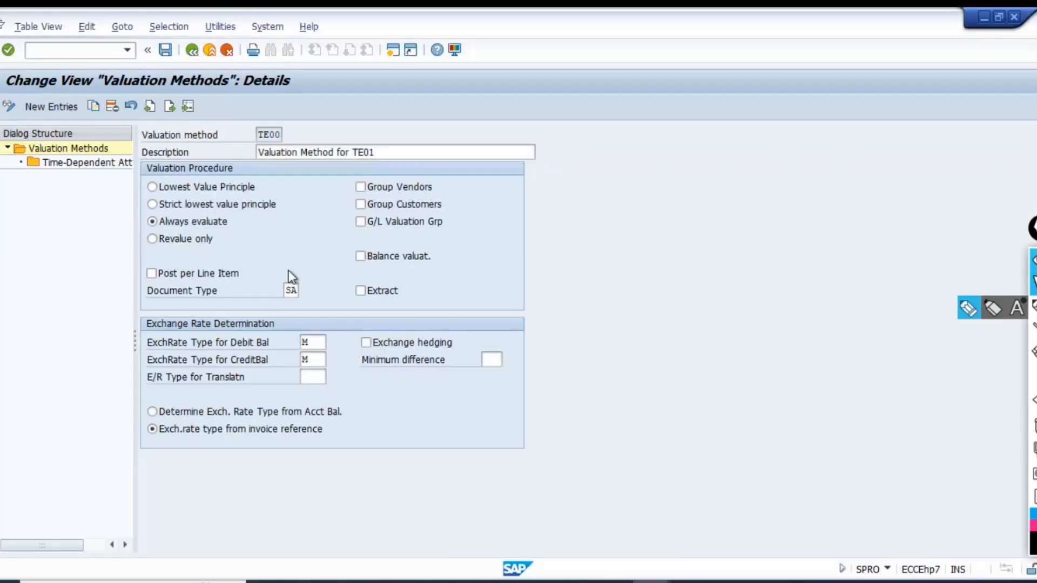
{"action": "left_click", "coordinate": [192, 50]}
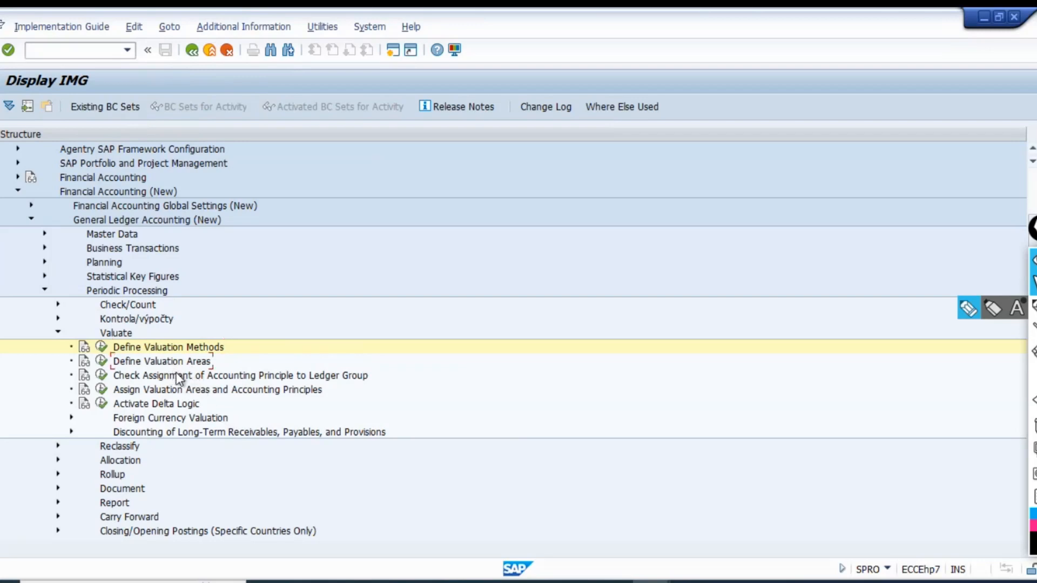
{"action": "key", "text": "alt+Tab"}
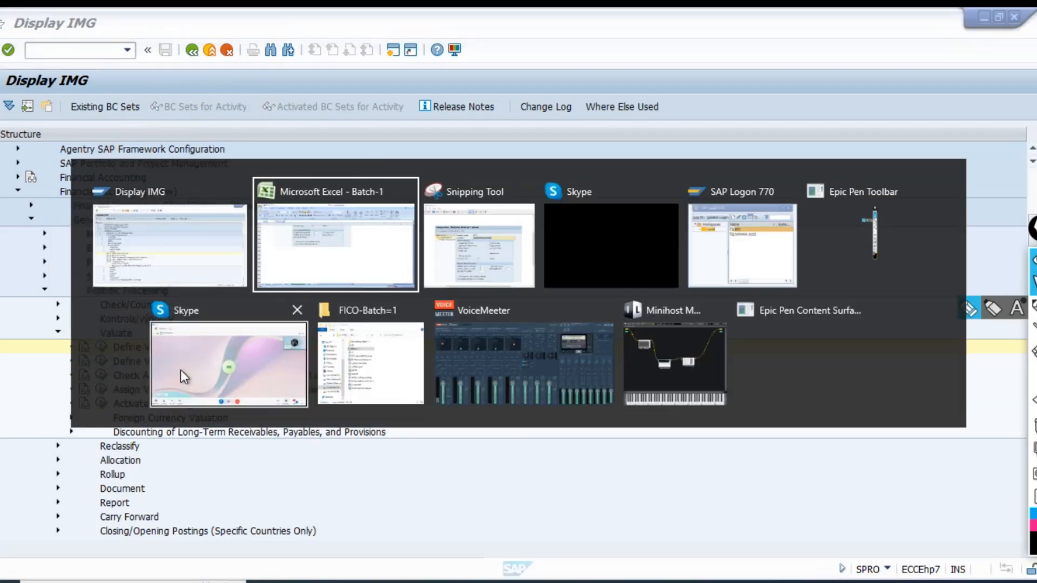
{"action": "key", "text": "alt+Tab"}
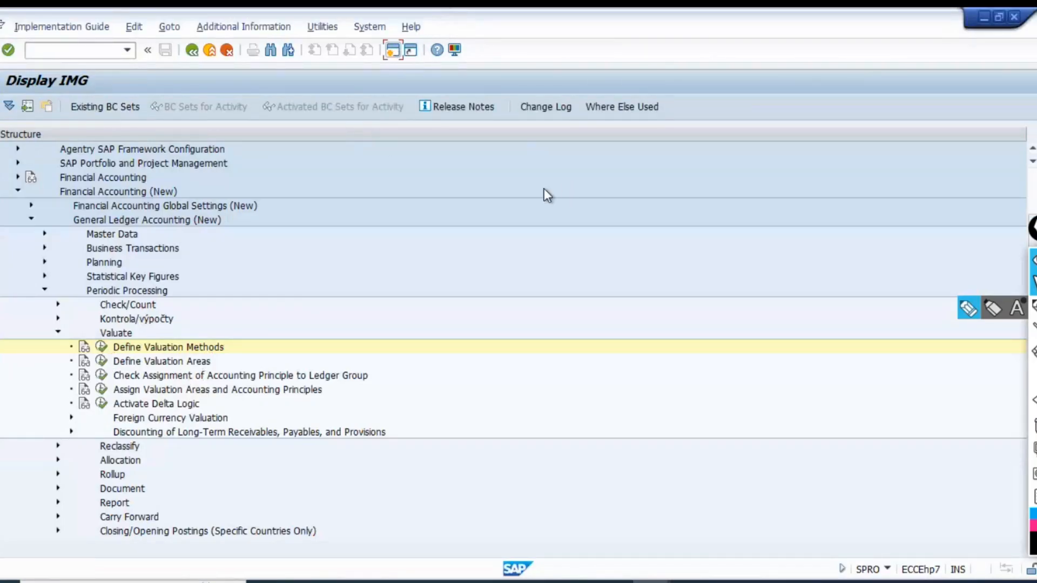
Open the FAGL_FC_VAL Foreign Currency Valuation transaction and examine its Company Code and Valuation Area fields.
{"action": "type", "text": "FAGL_FC_VAL"}
{"action": "key", "text": "Return"}
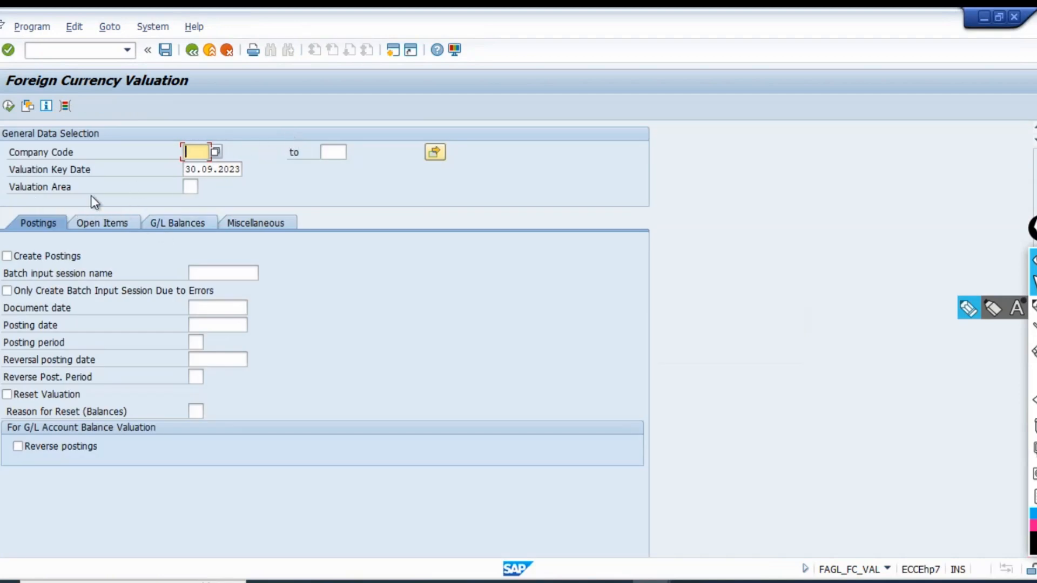
{"action": "left_click", "coordinate": [197, 185]}
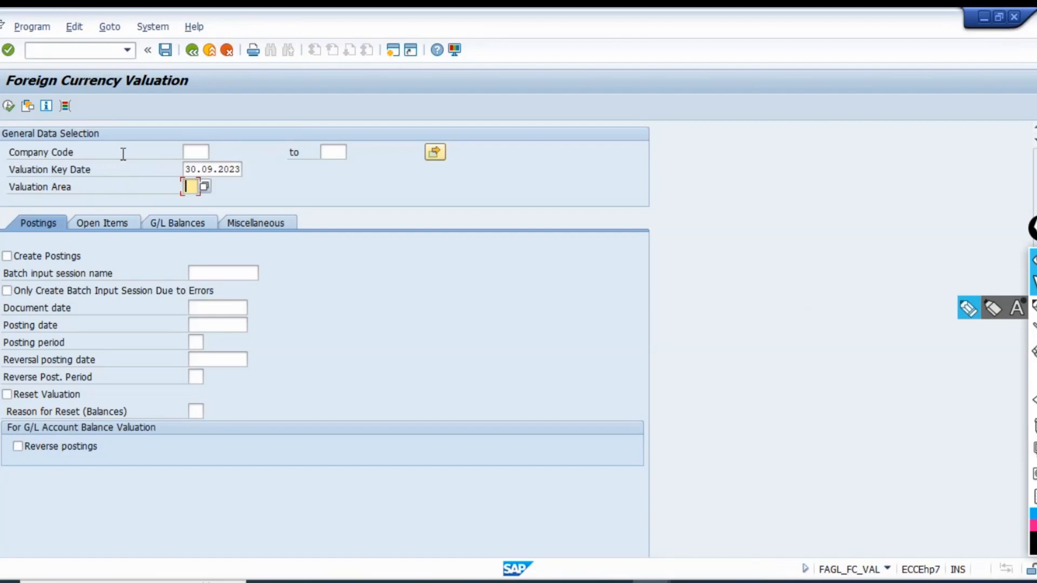
{"action": "left_click", "coordinate": [195, 152]}
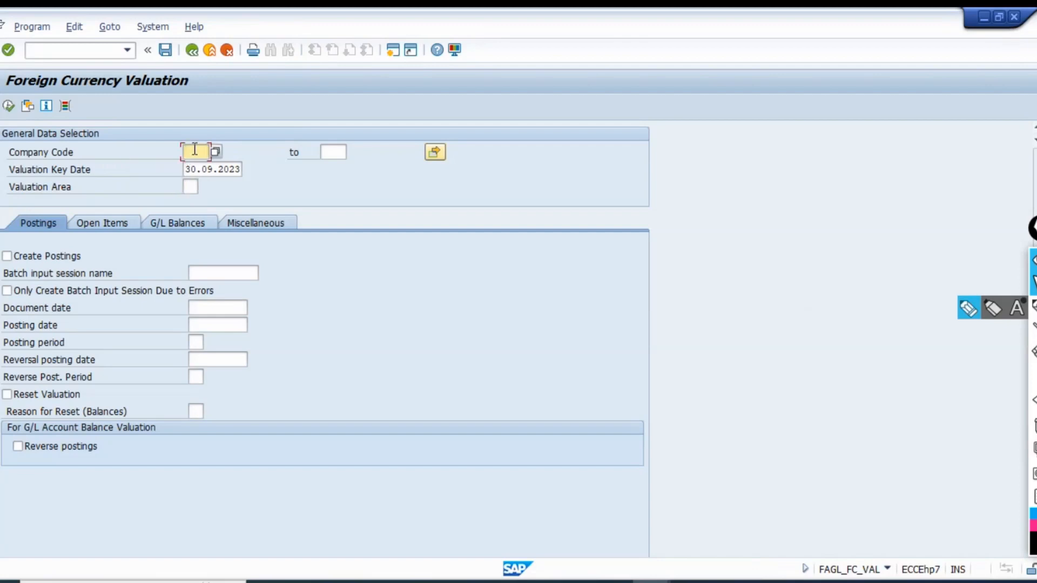
{"action": "left_click", "coordinate": [189, 187]}
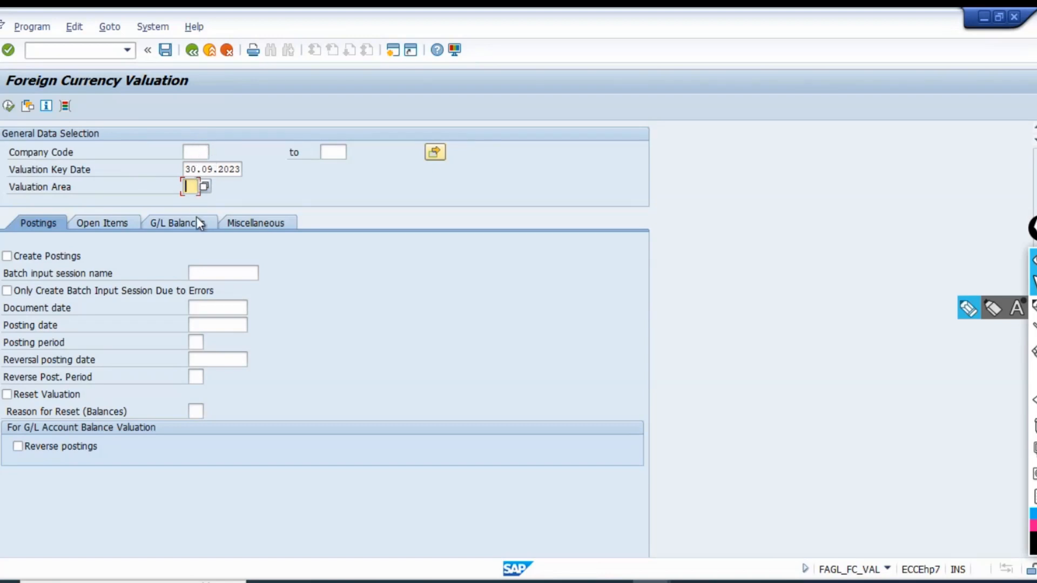
Switch back to the Display IMG session and open the Define Valuation Areas activity under Valuate.
{"action": "key", "text": "alt+Tab"}
{"action": "key", "text": "alt+Tab"}
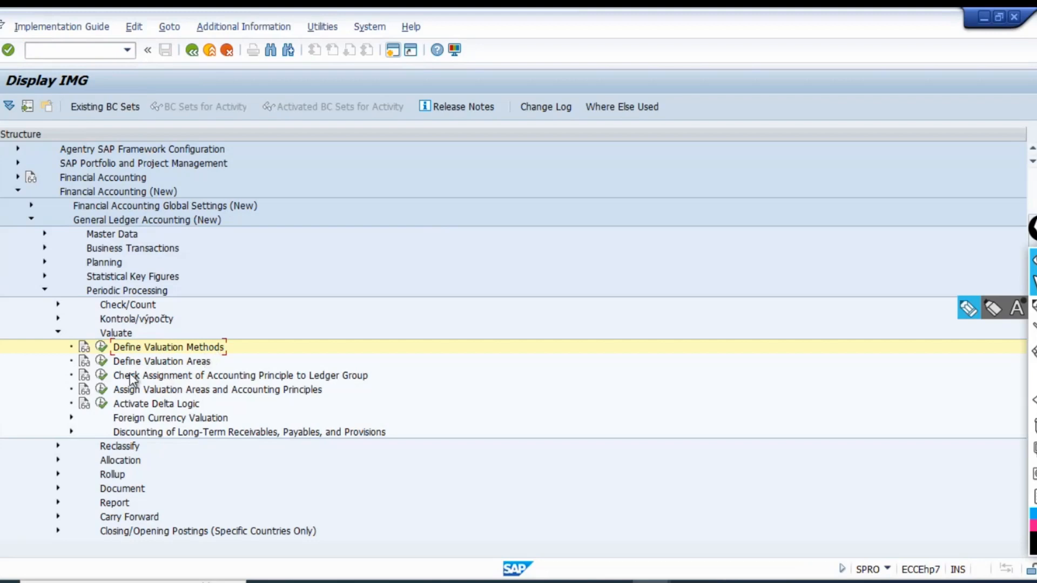
{"action": "left_click", "coordinate": [120, 364]}
{"action": "left_click", "coordinate": [100, 363]}
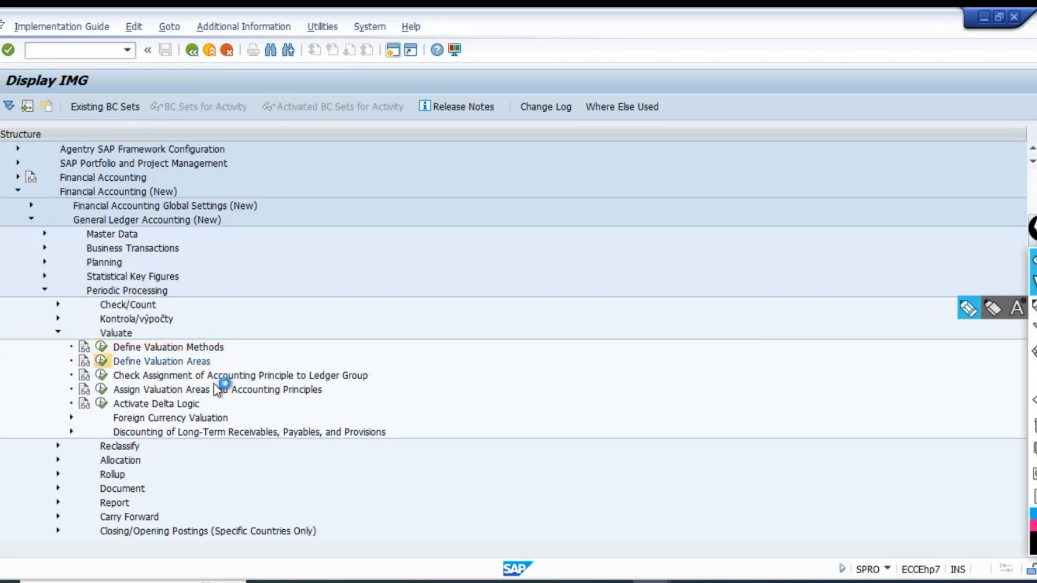
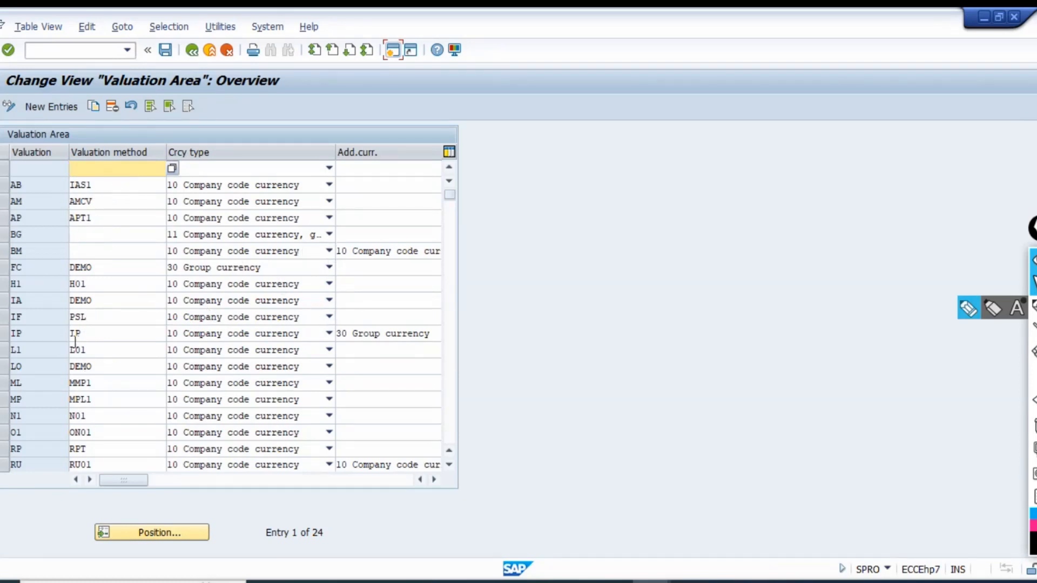
Copy the N1 valuation area entry and name the new valuation area TE.
{"action": "left_click", "coordinate": [4, 415]}
{"action": "left_click", "coordinate": [93, 106]}
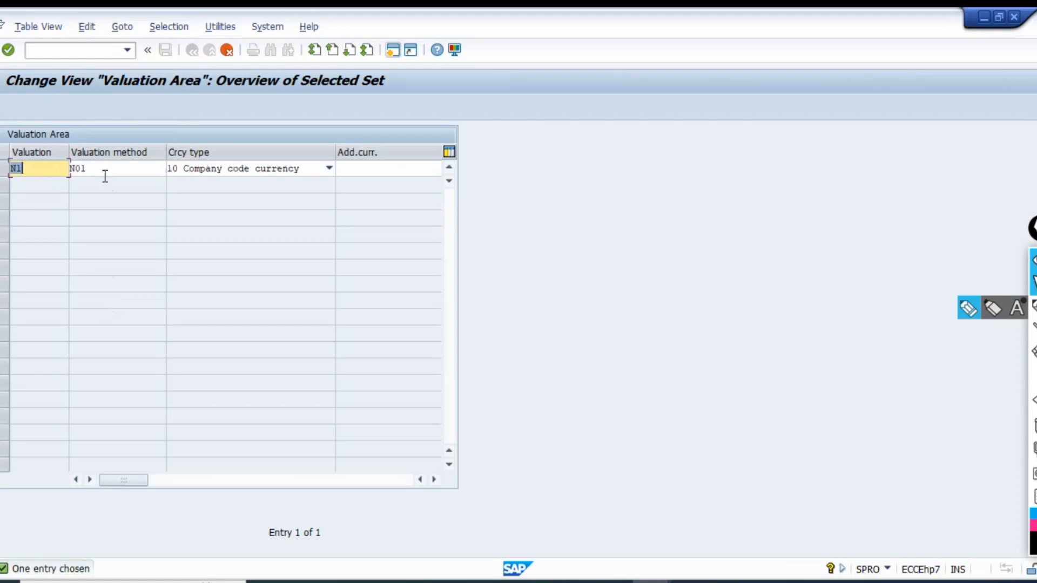
{"action": "type", "text": "TE"}
{"action": "key", "text": "Tab"}
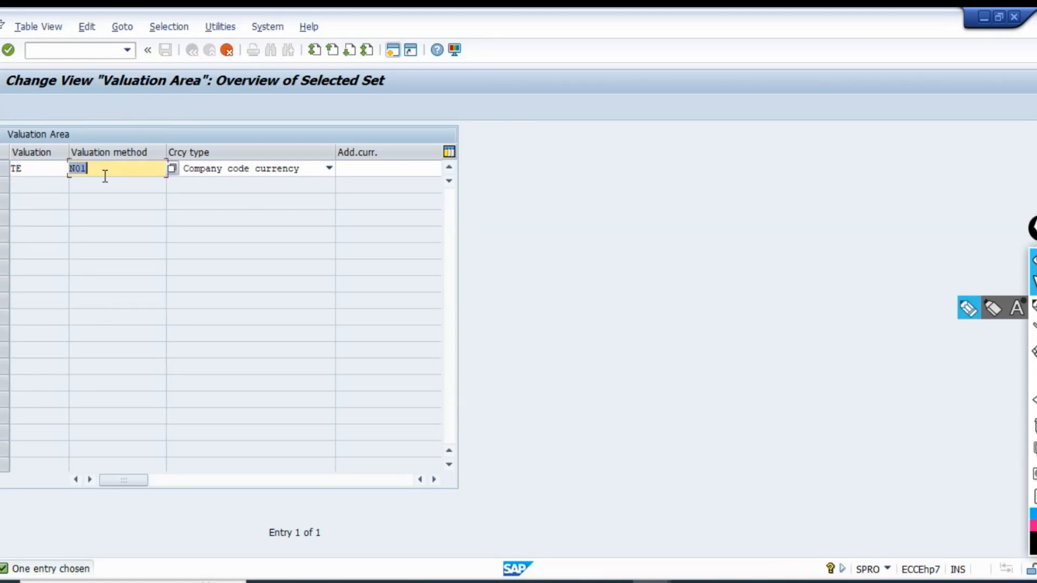
Look up the valuation method in the Batch-1 Excel workbook, then return to SAP and assign method TE00 to valuation area TE.
{"action": "key", "text": "alt+Tab"}
{"action": "key", "text": "alt+Tab"}
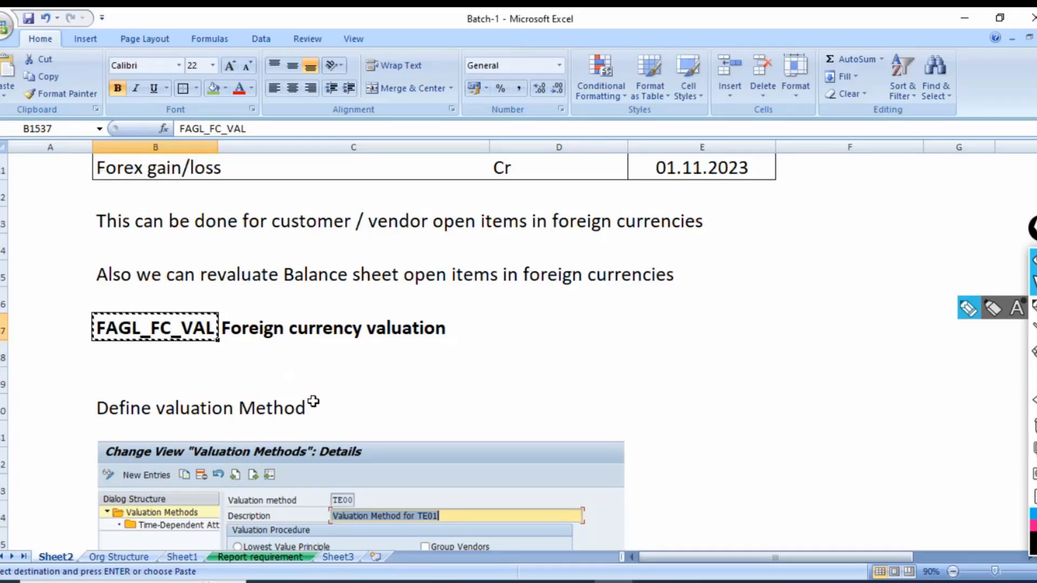
{"action": "scroll", "coordinate": [319, 403], "scroll_direction": "down", "scroll_amount": 2}
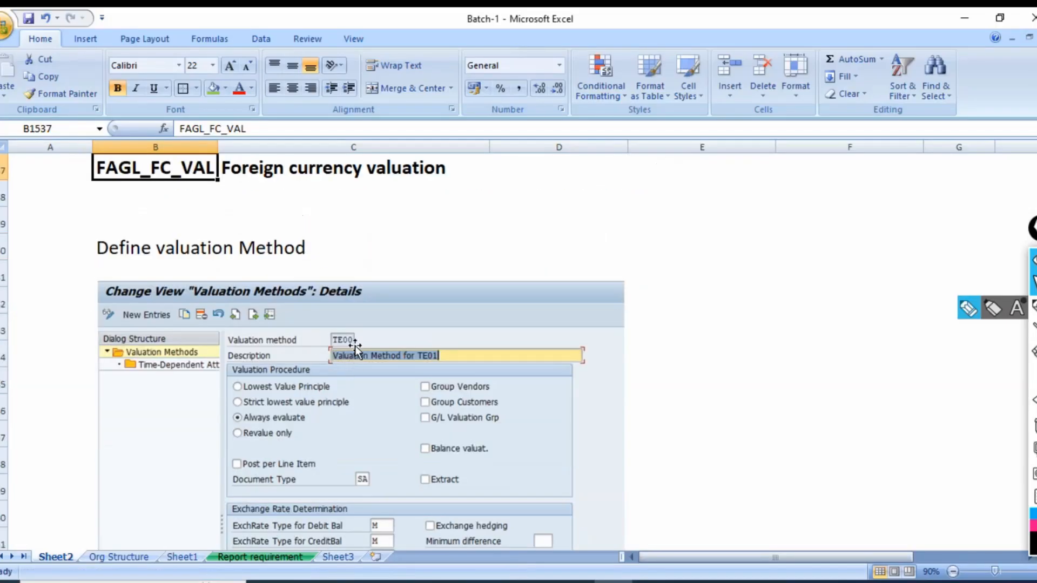
{"action": "key", "text": "alt+Tab"}
{"action": "left_click", "coordinate": [171, 169]}
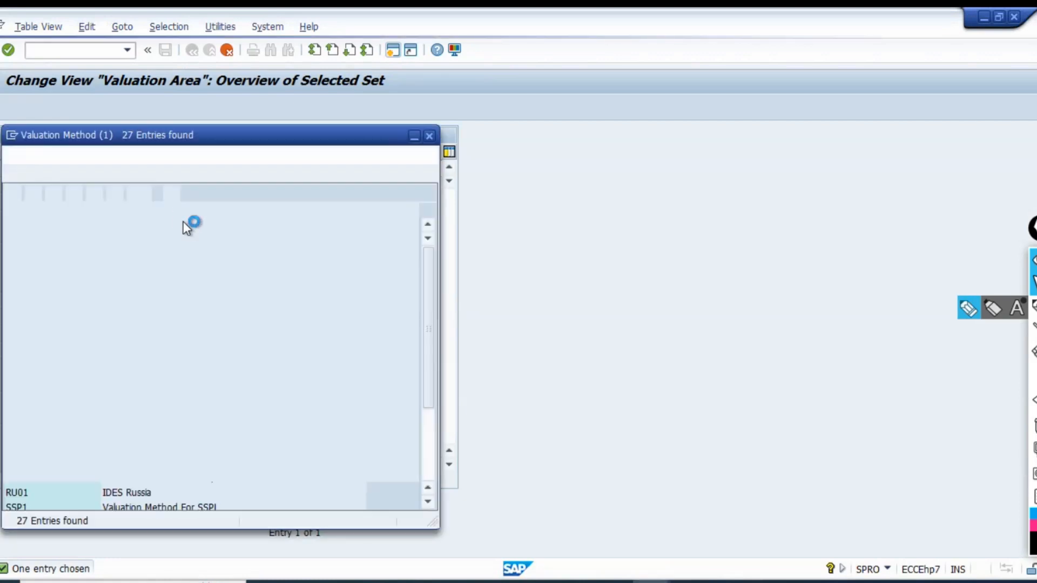
{"action": "left_click", "coordinate": [217, 174]}
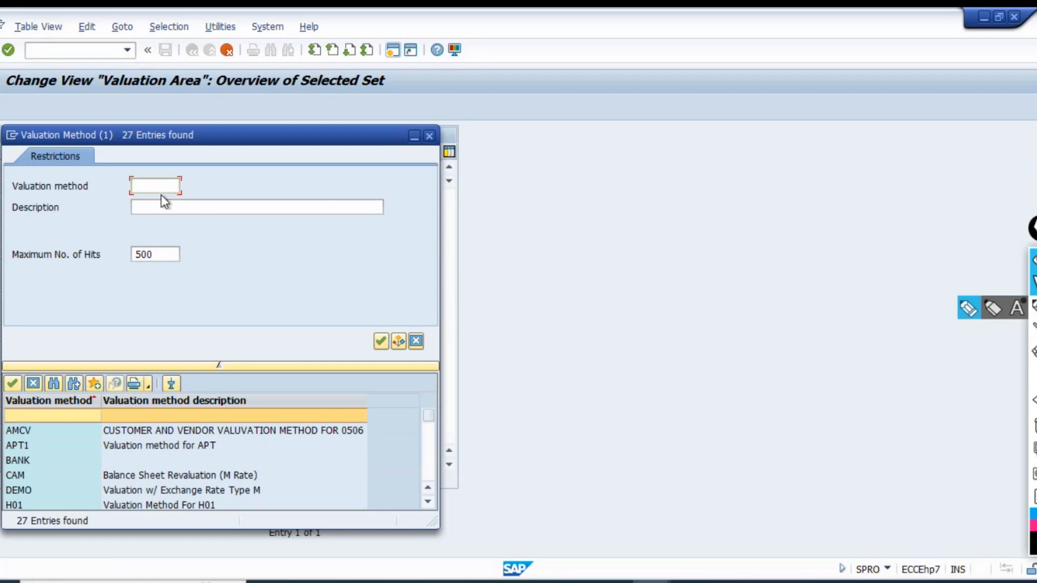
{"action": "type", "text": "TE06"}
{"action": "key", "text": "Return"}
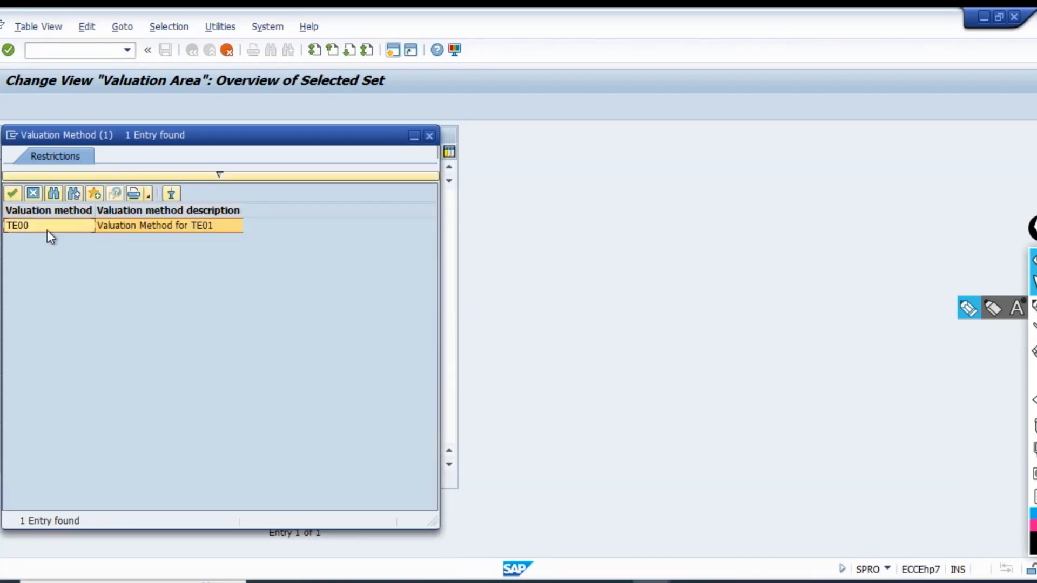
{"action": "double_click", "coordinate": [46, 230]}
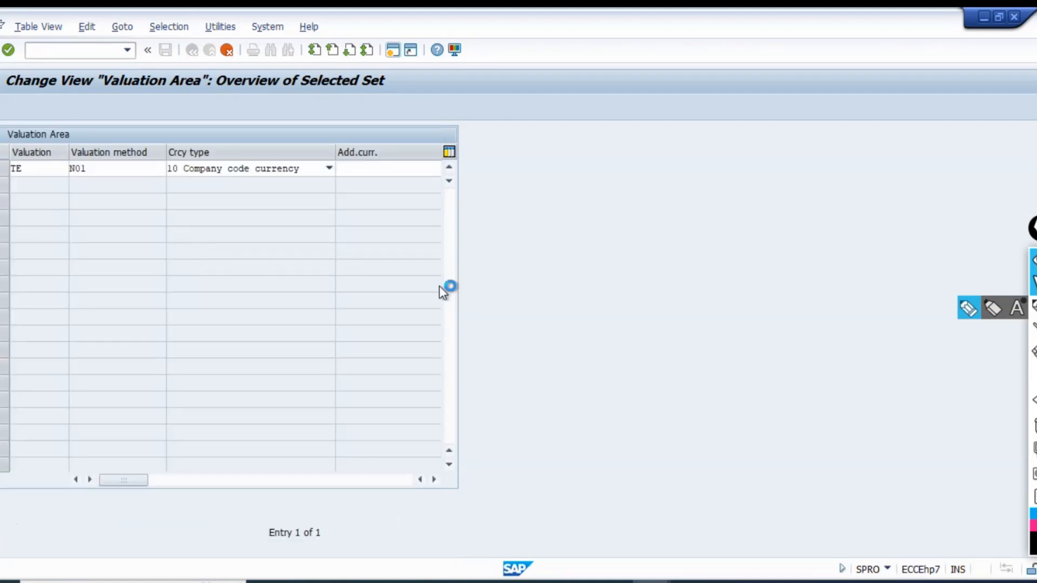
{"action": "key", "text": "Tab"}
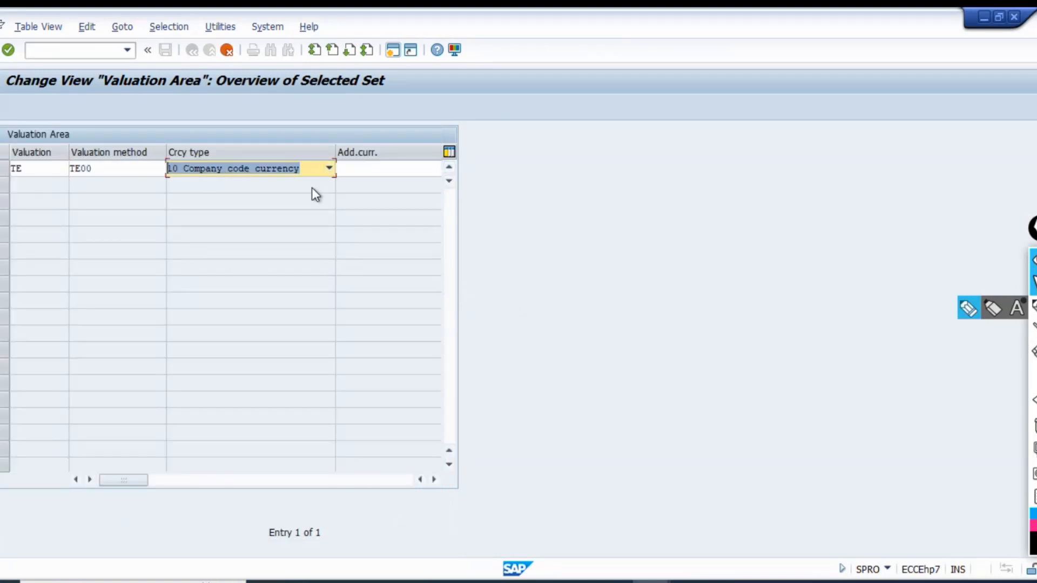
Check the remaining columns of the TE entry and complete the copy, keeping currency type 10 Company code currency.
{"action": "left_click", "coordinate": [435, 480]}
{"action": "left_click", "coordinate": [435, 479]}
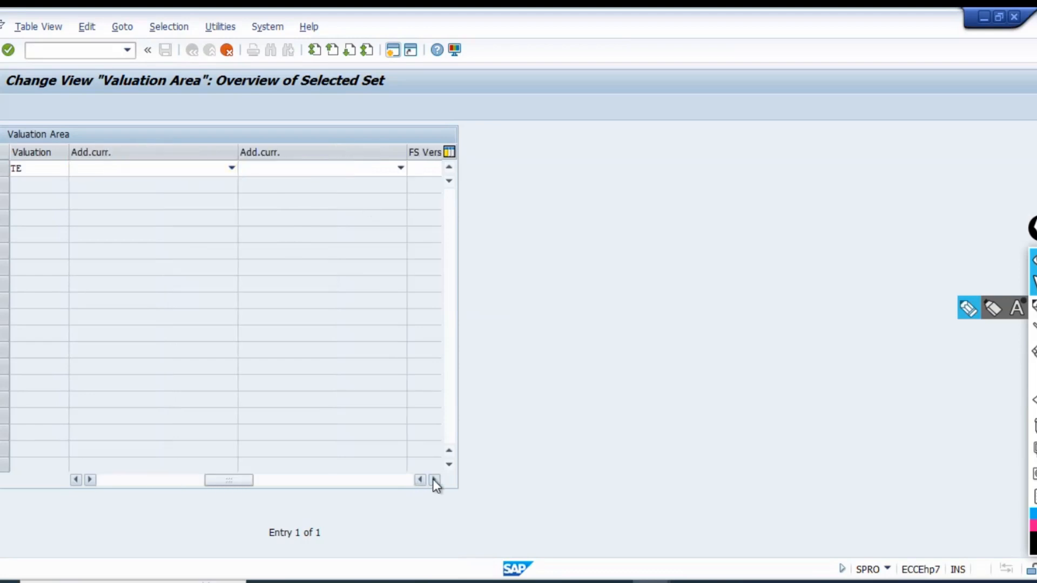
{"action": "left_click", "coordinate": [434, 480]}
{"action": "left_click", "coordinate": [435, 480]}
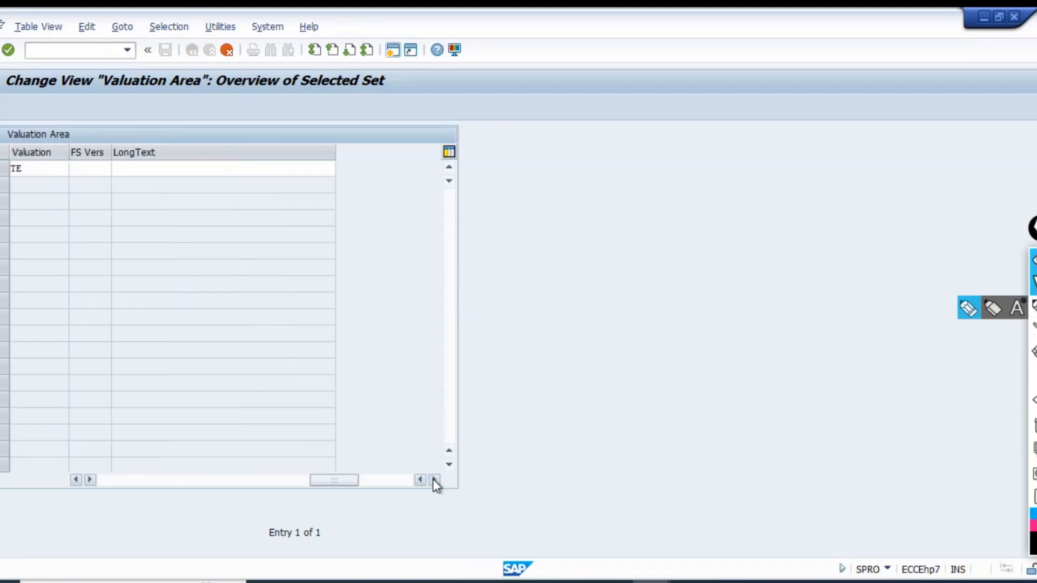
{"action": "left_click", "coordinate": [434, 480]}
{"action": "key", "text": "Return"}
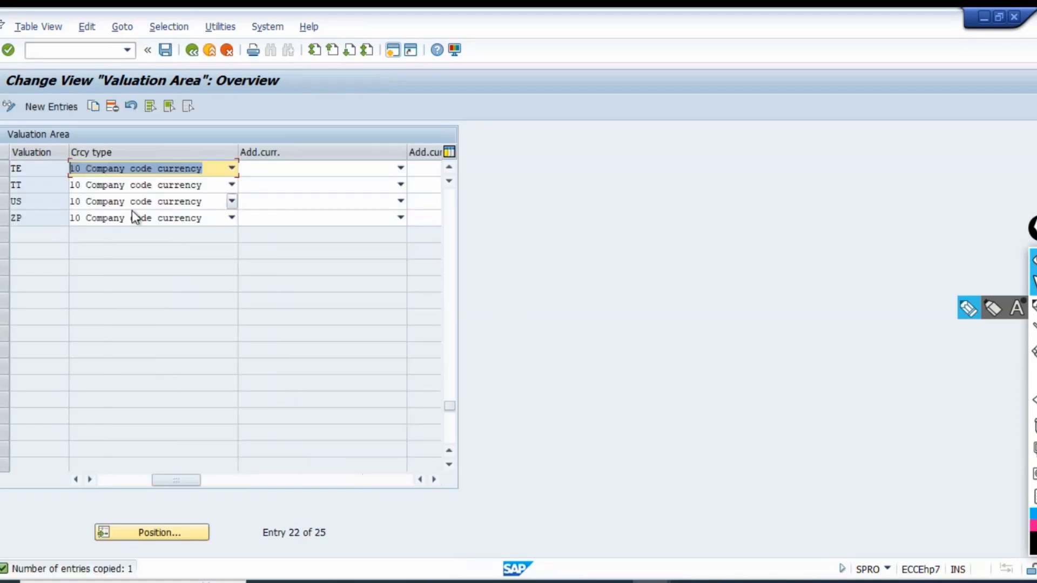
{"action": "left_click", "coordinate": [139, 480]}
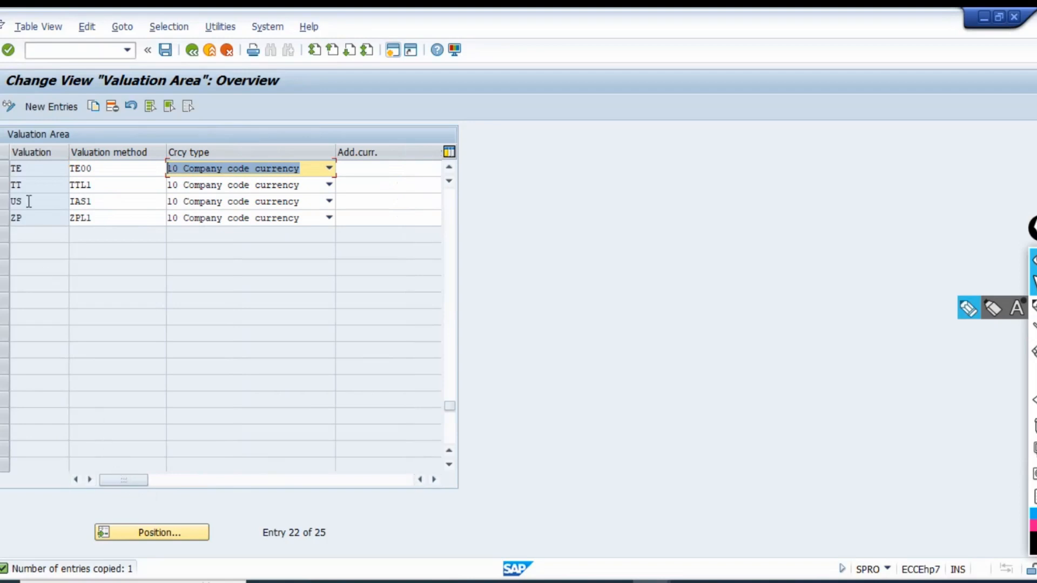
{"action": "left_click", "coordinate": [36, 169]}
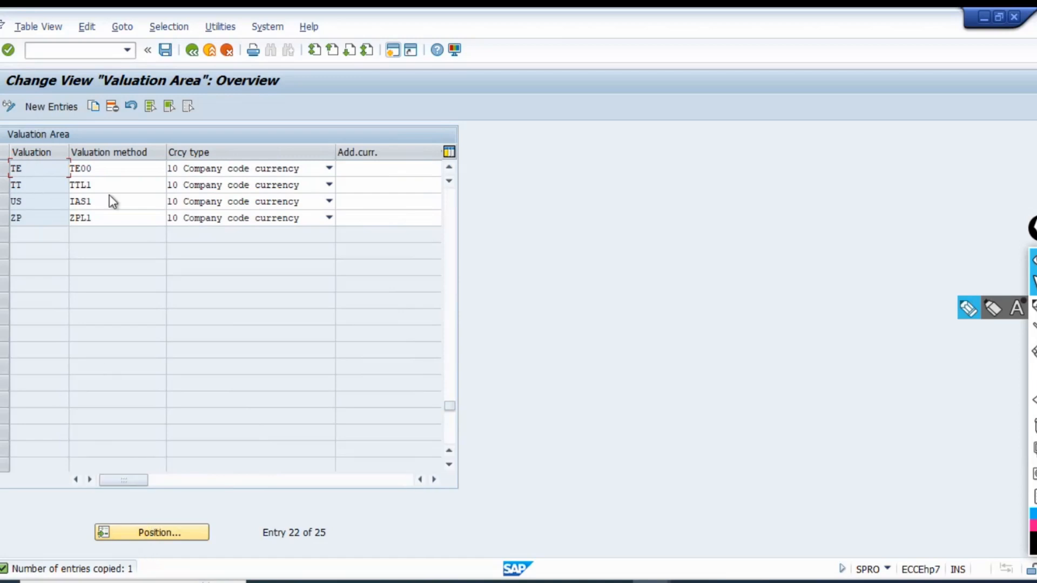
Switch to Snipping Tool and capture the Valuation Area overview from its title down to the TE row.
{"action": "left_click", "coordinate": [378, 572]}
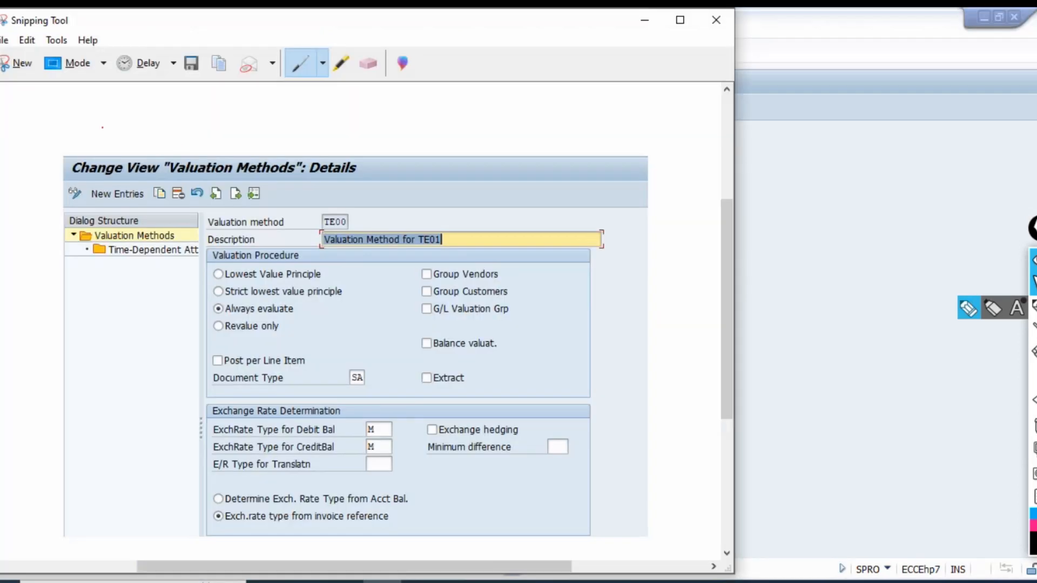
{"action": "left_click", "coordinate": [19, 64]}
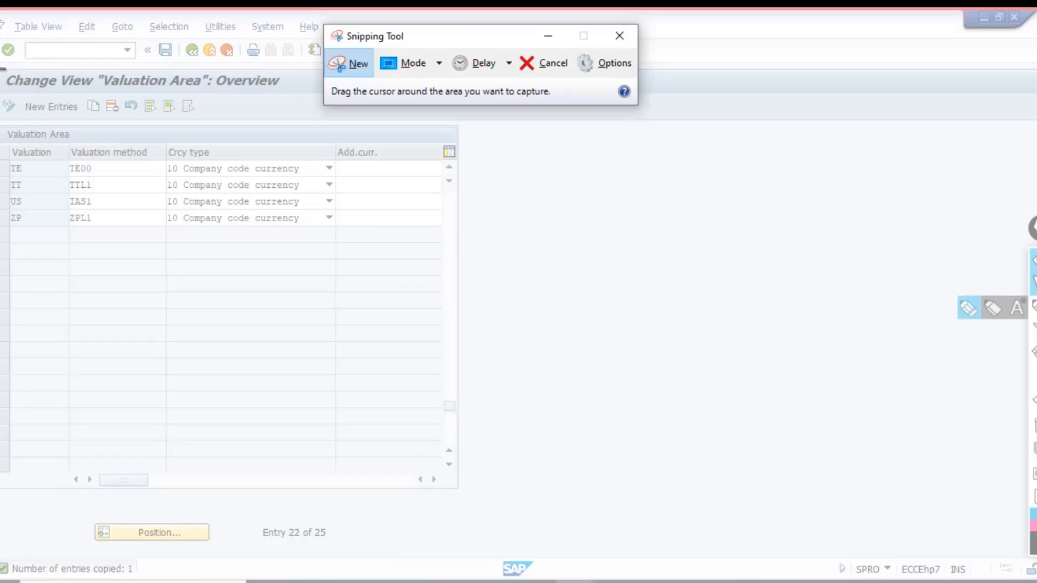
{"action": "left_click_drag", "start_coordinate": [2, 68], "coordinate": [494, 179]}
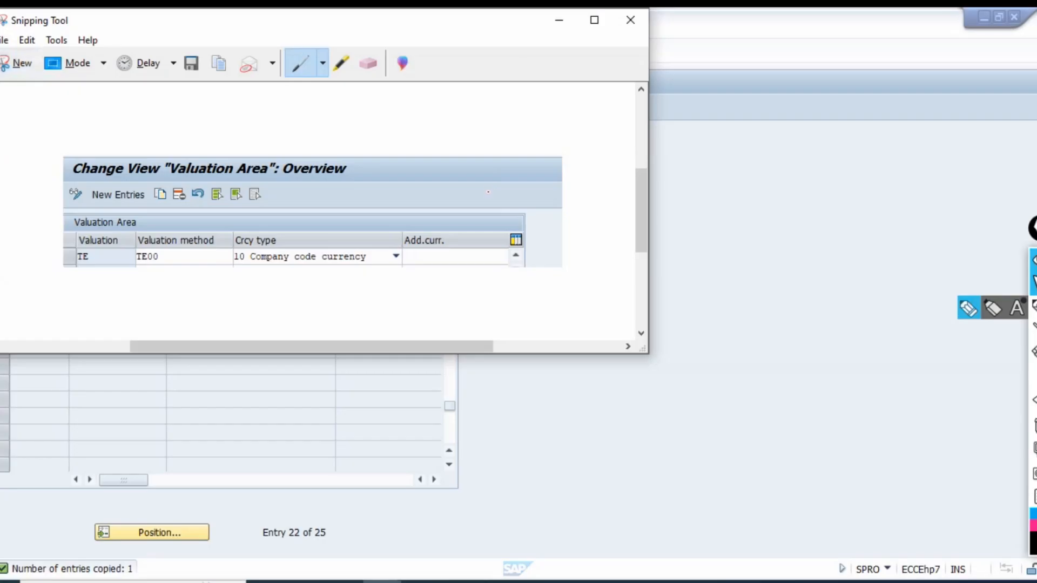
Switch to the Batch-1 Excel workbook and paste the Valuation Area snip at cell B1556, below the valuation method picture.
{"action": "left_click", "coordinate": [613, 581]}
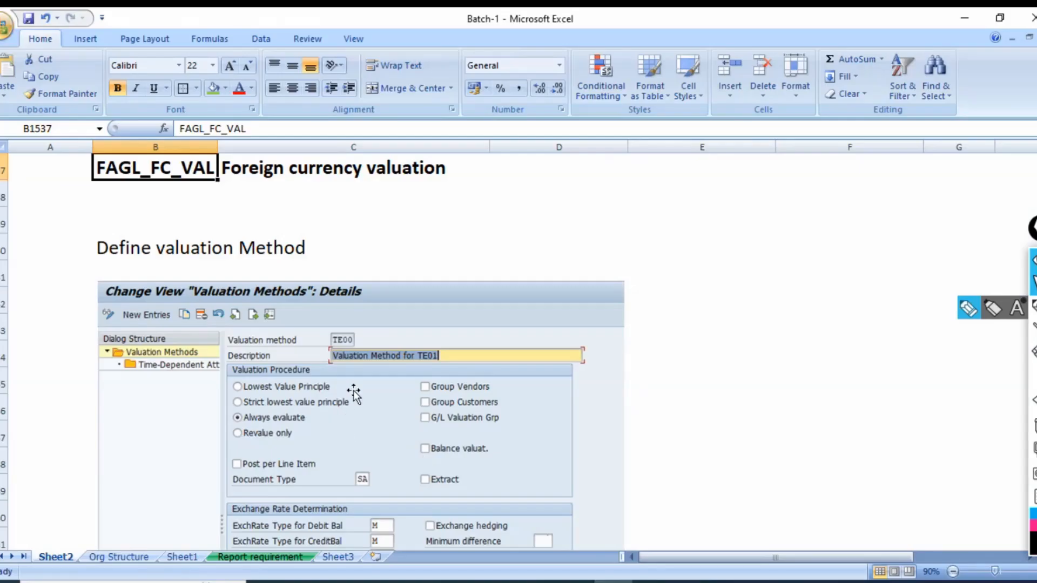
{"action": "scroll", "coordinate": [353, 394], "scroll_direction": "down", "scroll_amount": 6}
{"action": "scroll", "coordinate": [231, 408], "scroll_direction": "up", "scroll_amount": 2}
{"action": "scroll", "coordinate": [154, 432], "scroll_direction": "up", "scroll_amount": 2}
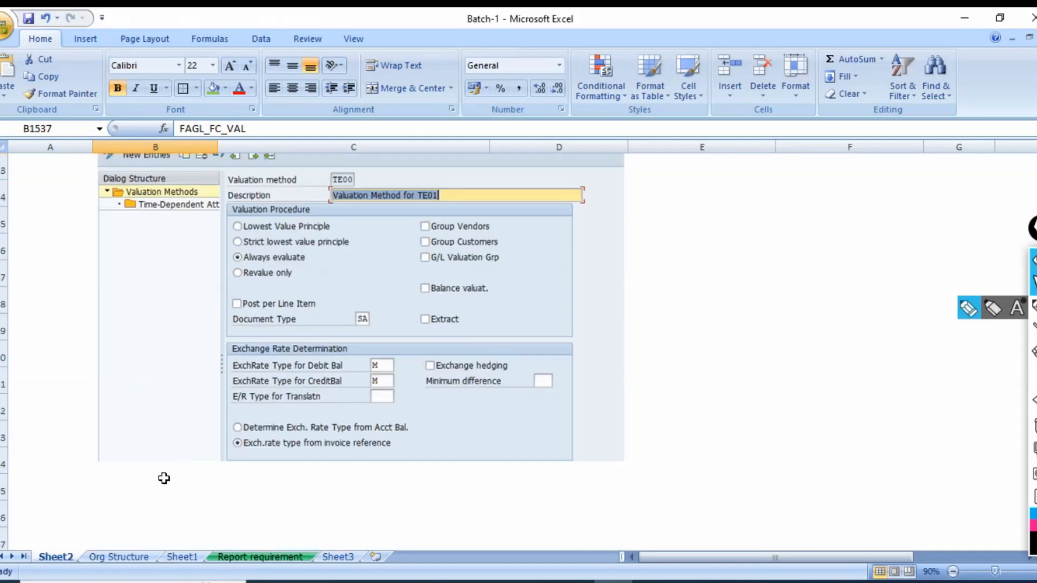
{"action": "scroll", "coordinate": [165, 464], "scroll_direction": "down", "scroll_amount": 1}
{"action": "left_click", "coordinate": [164, 442]}
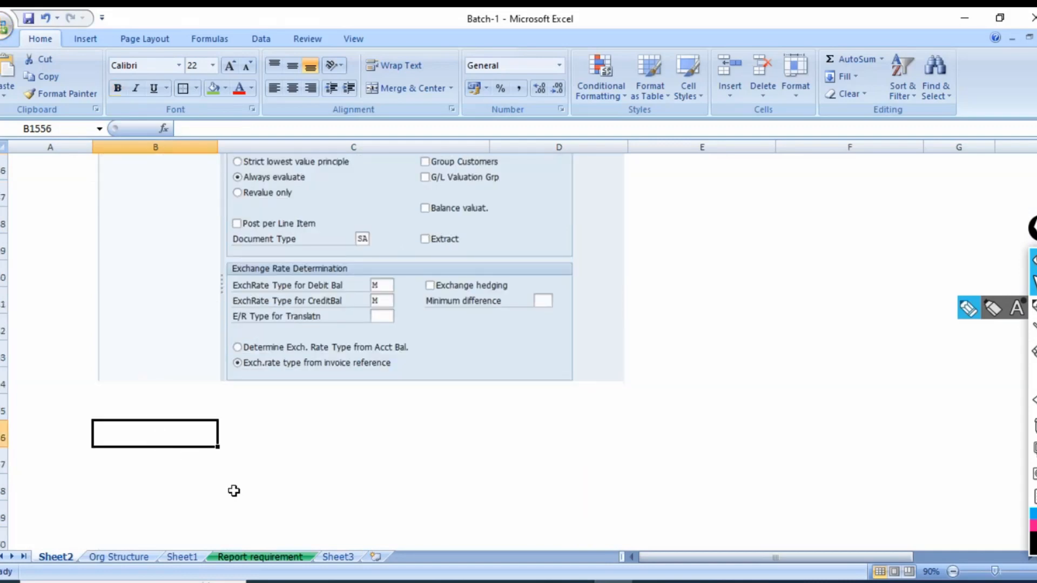
{"action": "key", "text": "ctrl+v"}
{"action": "left_click_drag", "start_coordinate": [214, 463], "coordinate": [219, 472]}
{"action": "key", "text": "Escape"}
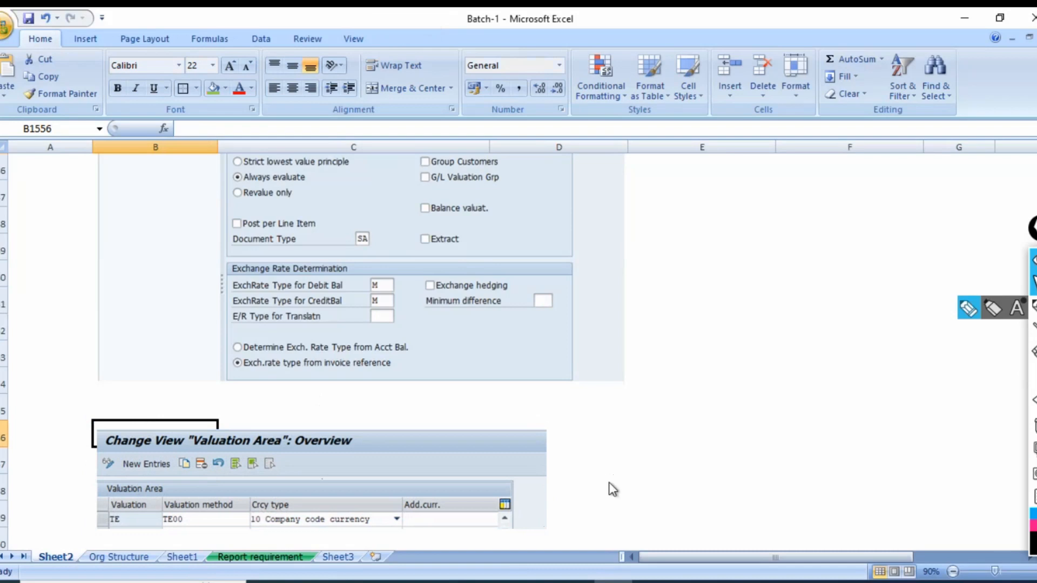
Enter the heading "Valuation Area" in B1556, move the picture beneath it, and save the workbook.
{"action": "type", "text": "Valuation Area"}
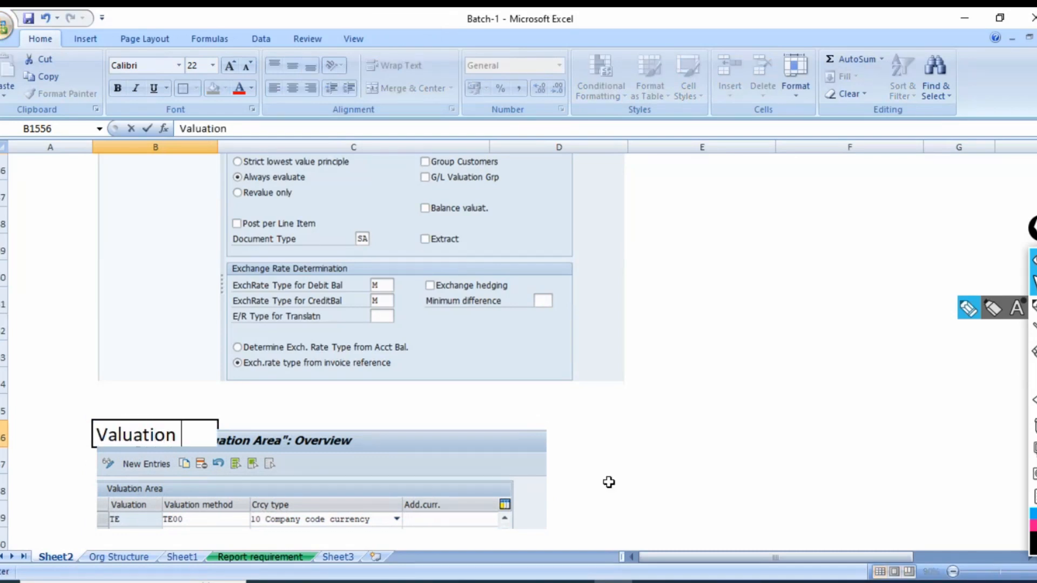
{"action": "key", "text": "Return"}
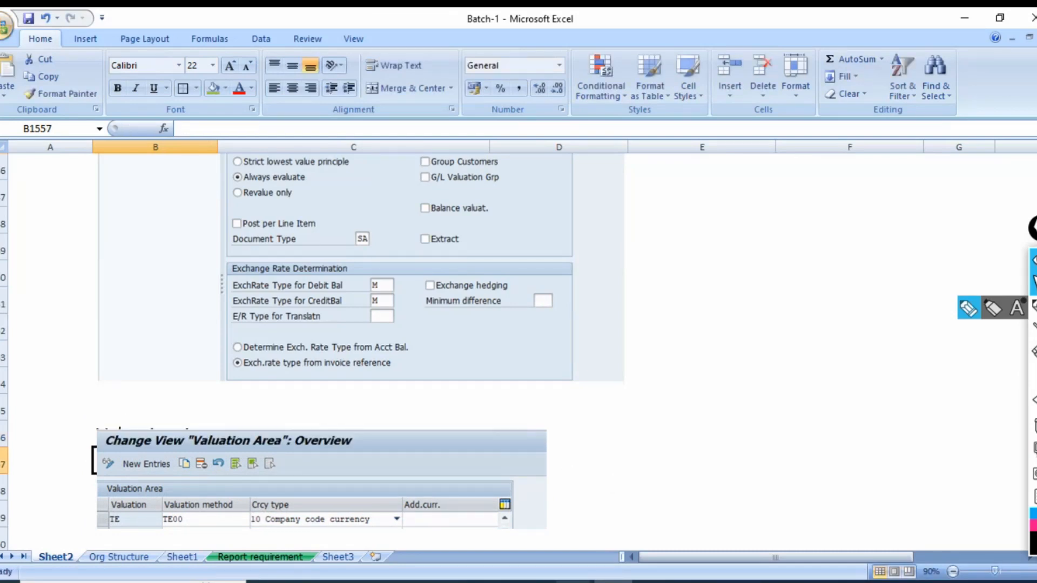
{"action": "scroll", "coordinate": [608, 483], "scroll_direction": "down", "scroll_amount": 1}
{"action": "left_click_drag", "start_coordinate": [261, 382], "coordinate": [261, 399]}
{"action": "left_click", "coordinate": [419, 348]}
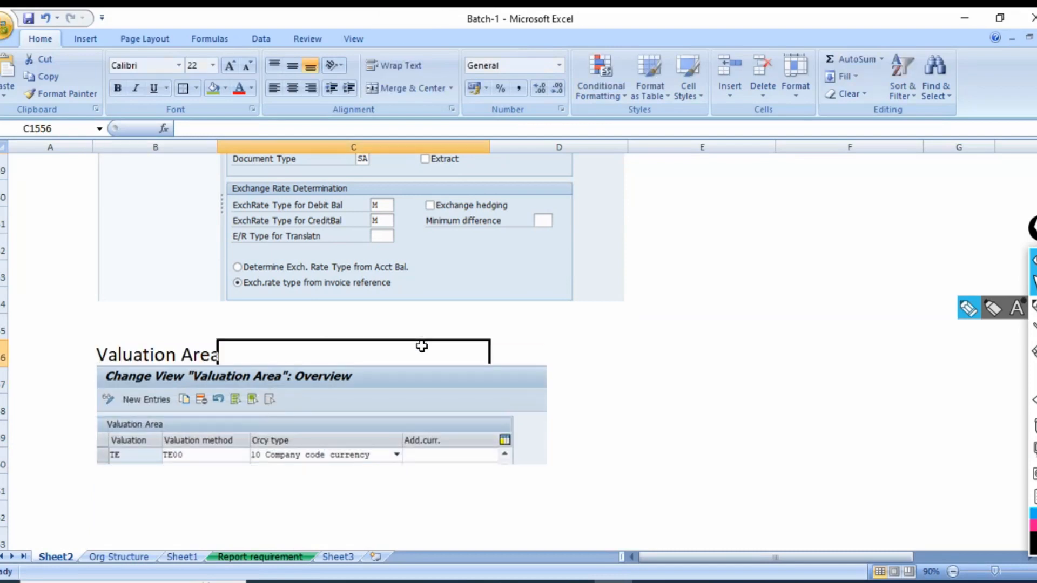
{"action": "key", "text": "ctrl+s"}
{"action": "left_click", "coordinate": [637, 360]}
View the SAP Foreign Currency Valuation screen, then return to the Excel workbook and nudge the Valuation Area picture slightly down.
{"action": "key", "text": "alt+Tab"}
{"action": "key", "text": "alt+Tab"}
{"action": "key", "text": "alt+Tab"}
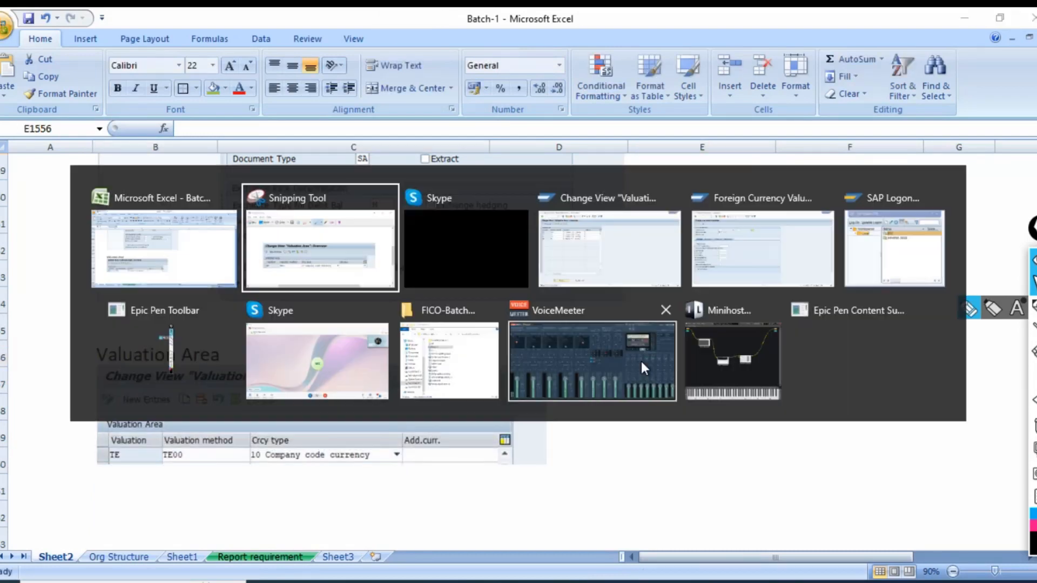
{"action": "key", "text": "alt+Tab"}
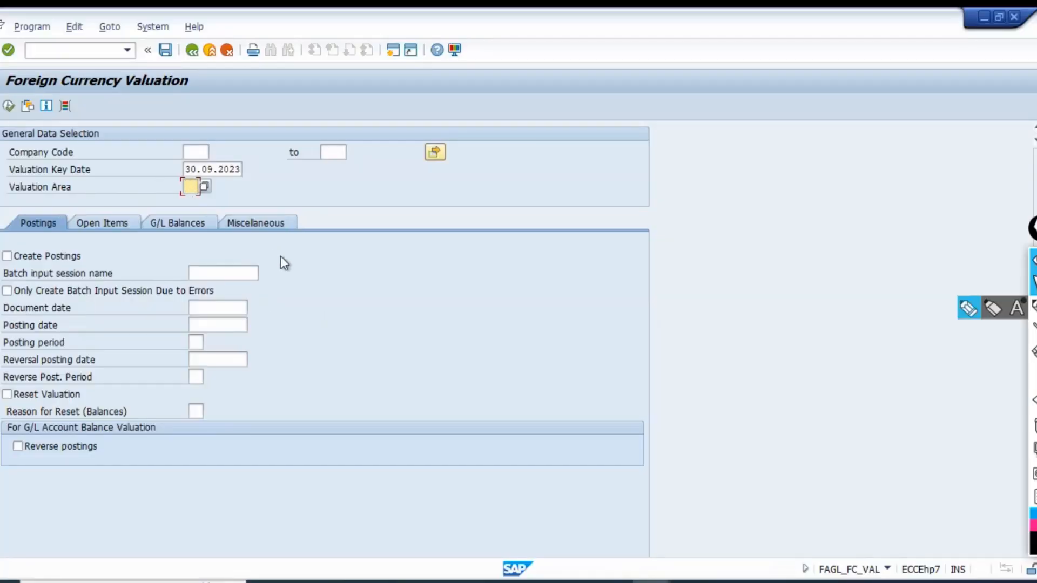
{"action": "key", "text": "alt+Tab"}
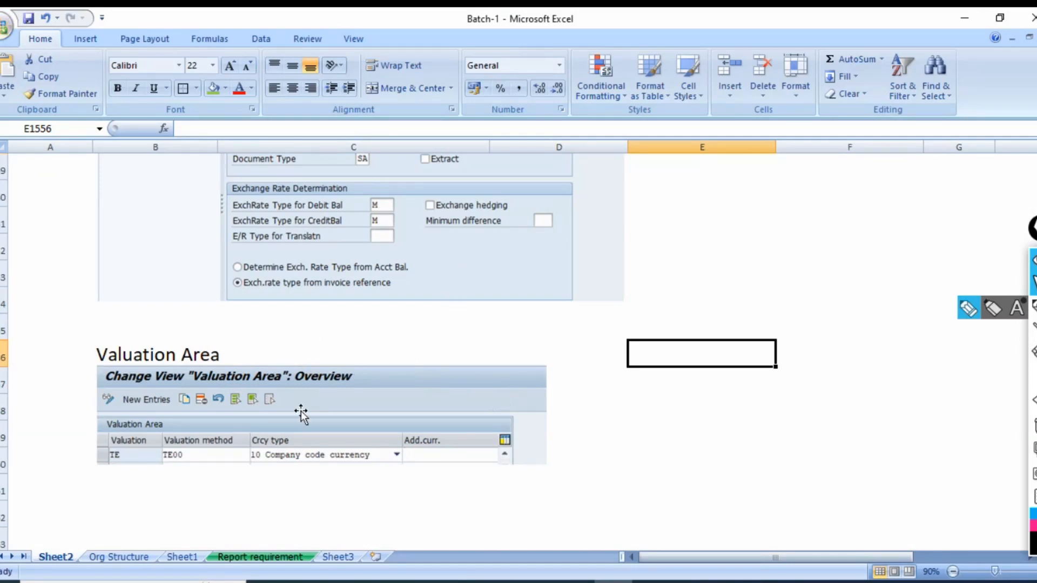
{"action": "left_click_drag", "start_coordinate": [301, 411], "coordinate": [300, 415]}
{"action": "left_click", "coordinate": [689, 393]}
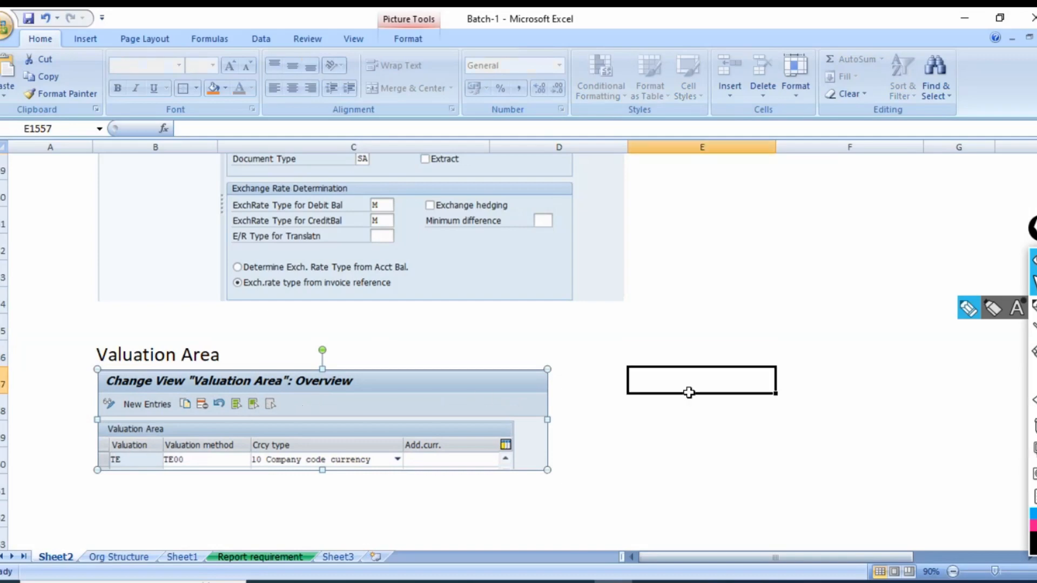
Switch back to the SAP Valuation Area view, save the TE entry under the proposed customizing request, and return to the IMG structure.
{"action": "key", "text": "alt+Tab"}
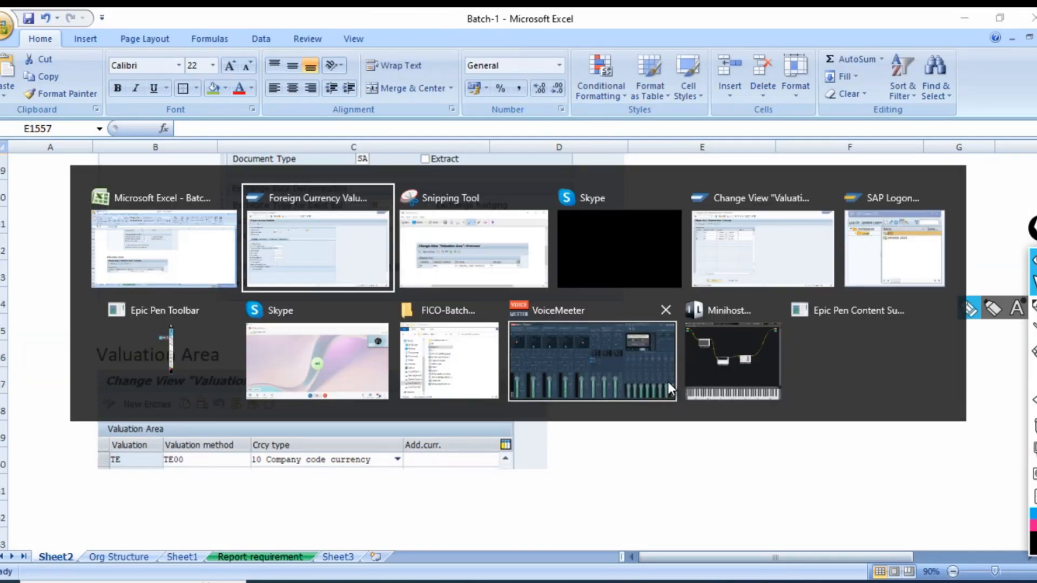
{"action": "key", "text": "alt+Tab"}
{"action": "key", "text": "alt+Tab"}
{"action": "key", "text": "alt+Tab"}
{"action": "key", "text": "alt+Tab"}
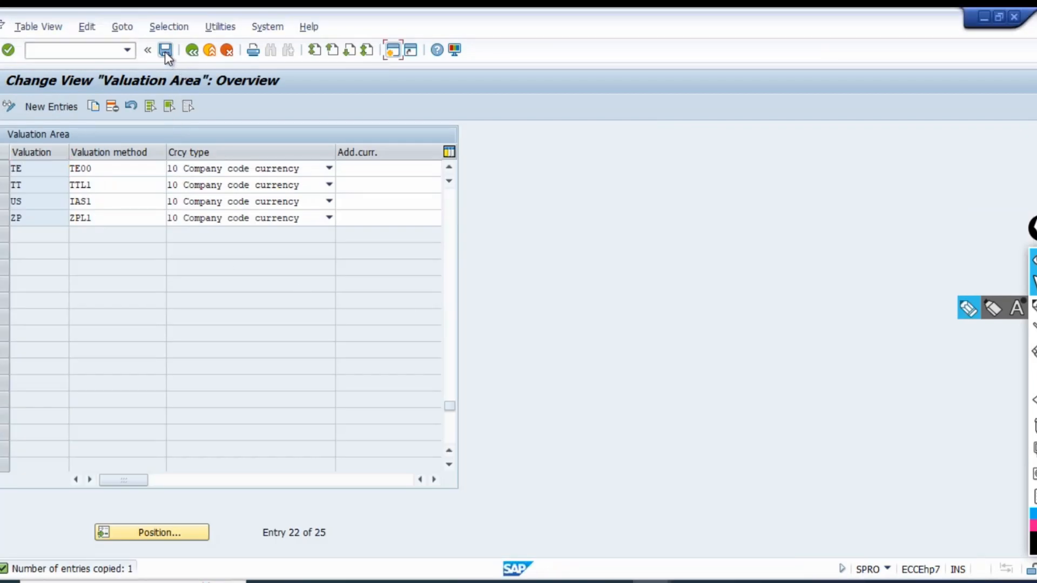
{"action": "left_click", "coordinate": [164, 50]}
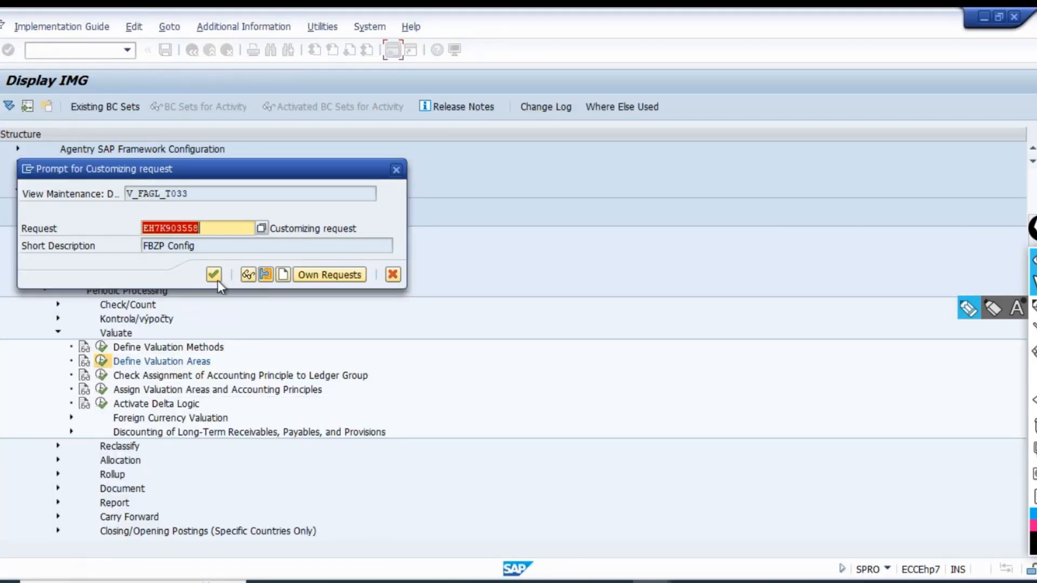
{"action": "left_click", "coordinate": [216, 279]}
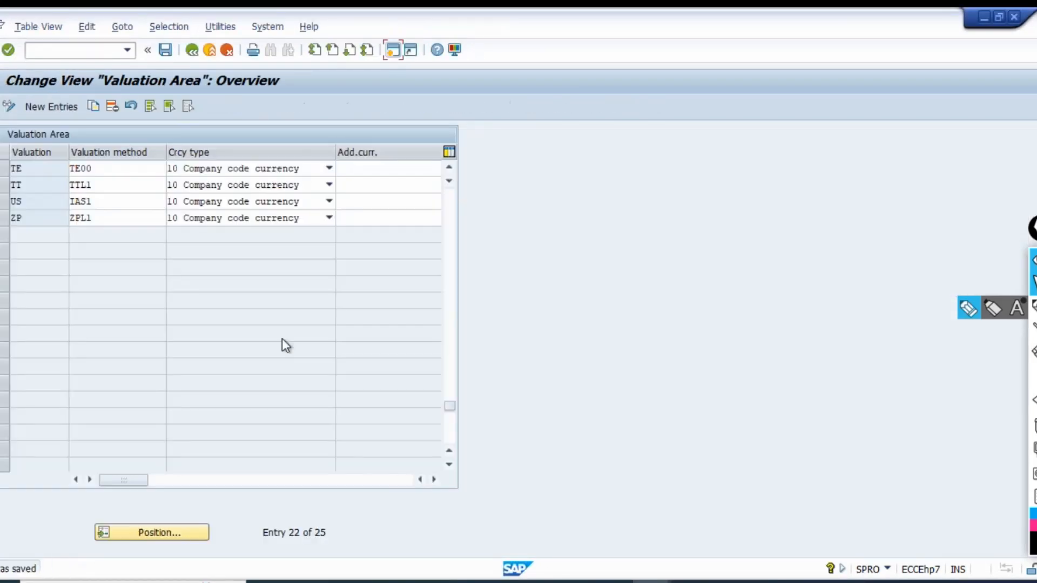
{"action": "left_click", "coordinate": [192, 51]}
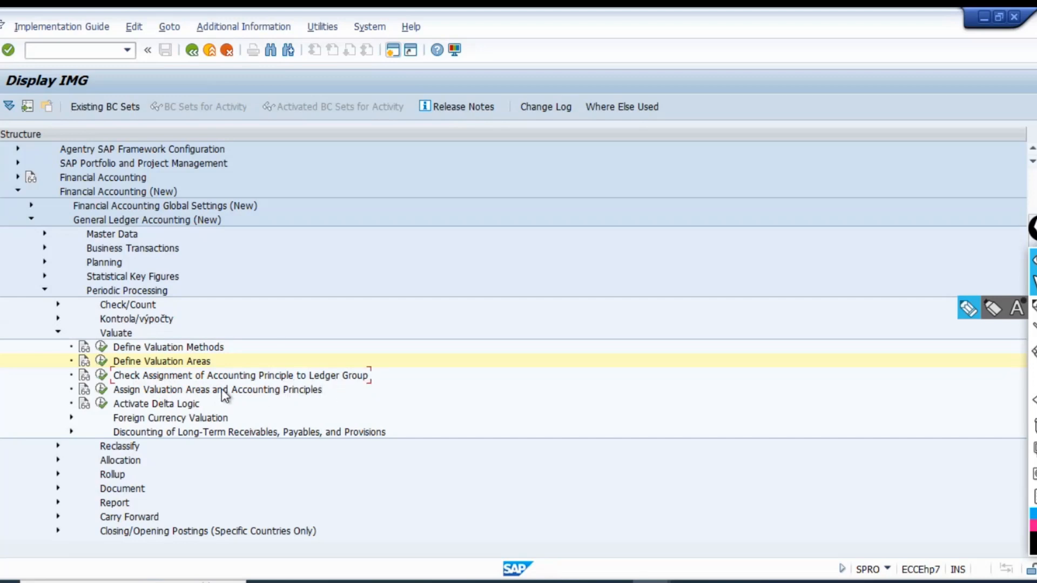
Open the Assign Valuation Areas and Accounting Principles activity to examine the existing assignments, then return to the IMG structure.
{"action": "left_click", "coordinate": [138, 394]}
{"action": "left_click", "coordinate": [103, 393]}
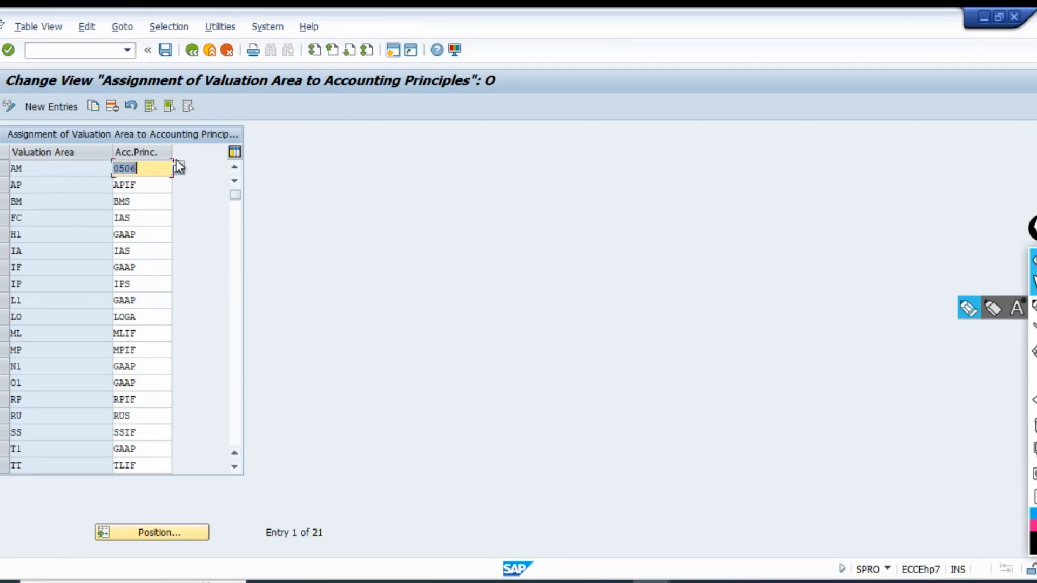
{"action": "left_click", "coordinate": [192, 51]}
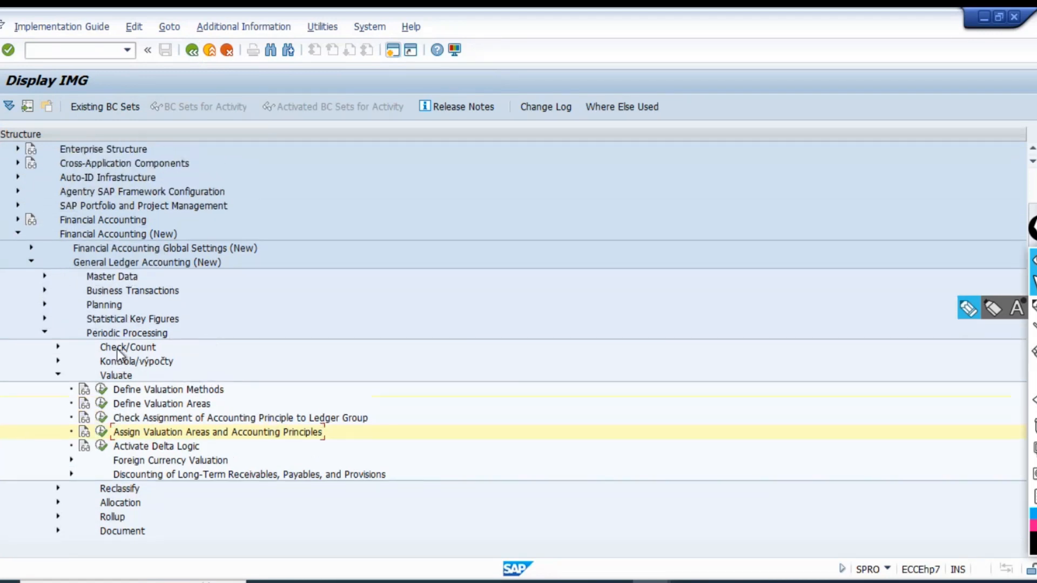
Open the Define Accounting Principles activity in the IMG under Financial Accounting Global Settings (New), Ledgers, Parallel Accounting.
{"action": "scroll", "coordinate": [293, 360], "scroll_direction": "down", "scroll_amount": 3}
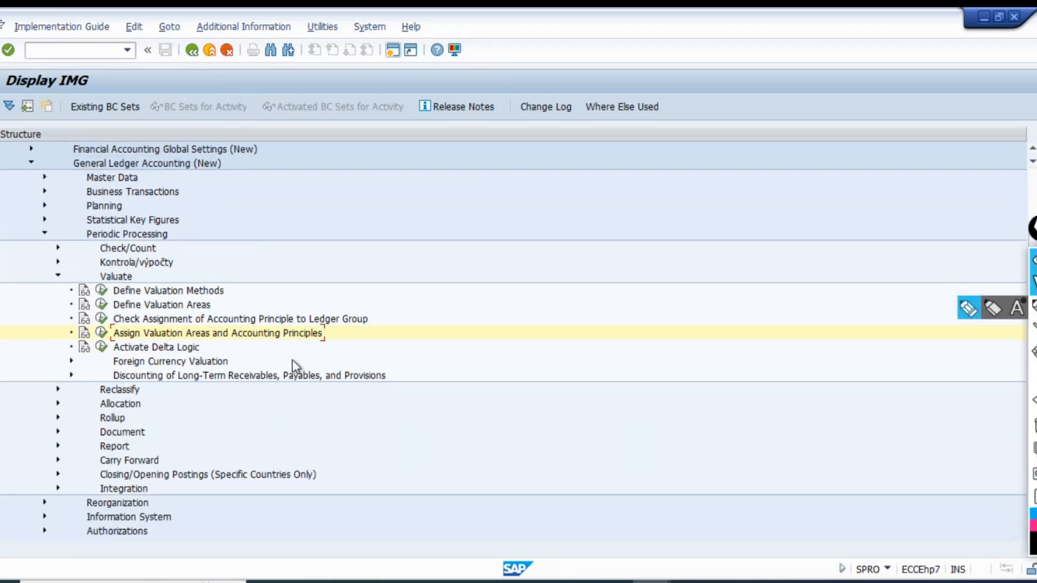
{"action": "scroll", "coordinate": [293, 360], "scroll_direction": "up", "scroll_amount": 2}
{"action": "scroll", "coordinate": [293, 360], "scroll_direction": "up", "scroll_amount": 2}
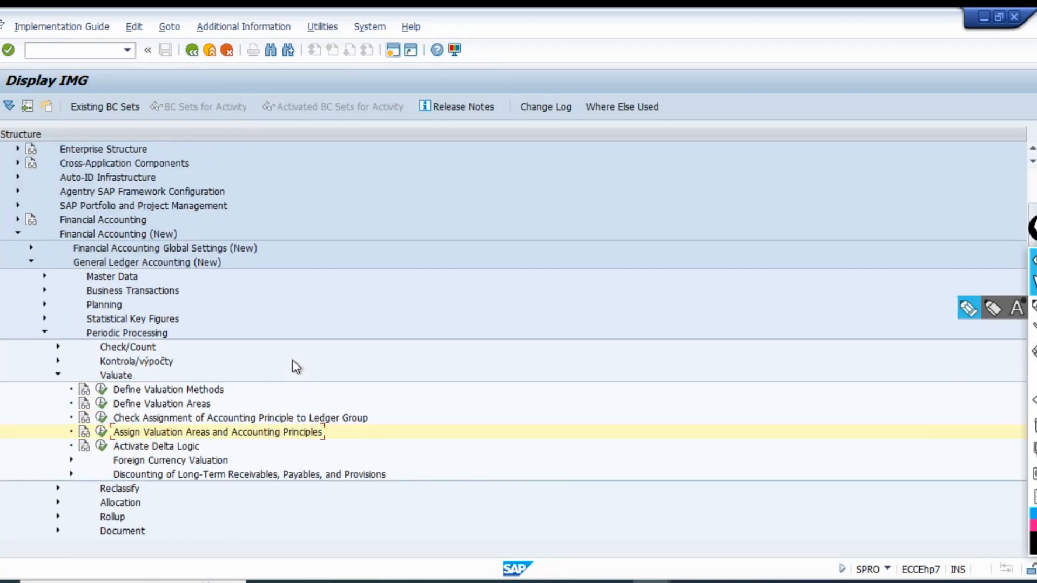
{"action": "left_click", "coordinate": [31, 250]}
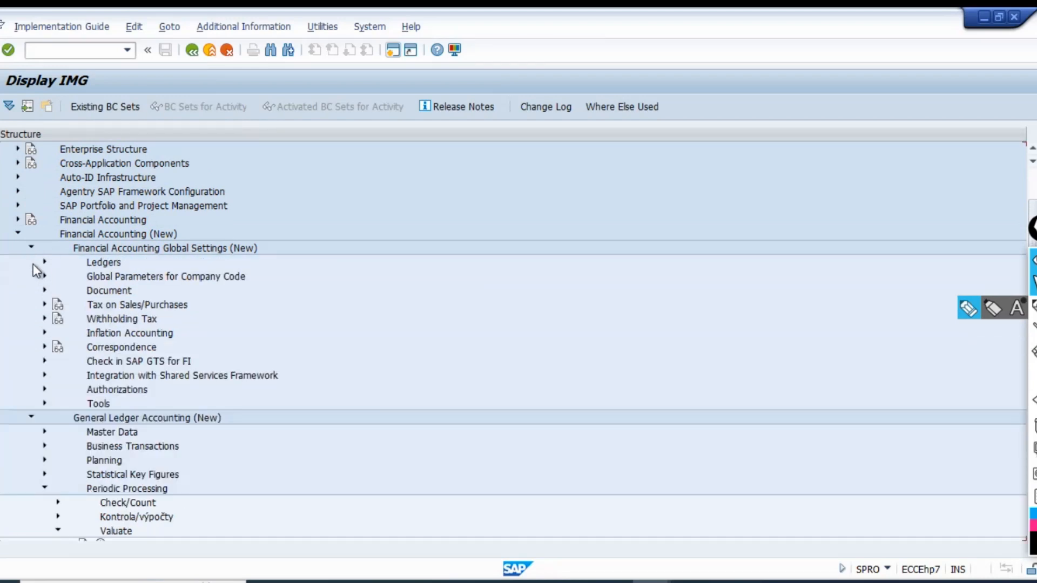
{"action": "left_click", "coordinate": [44, 262]}
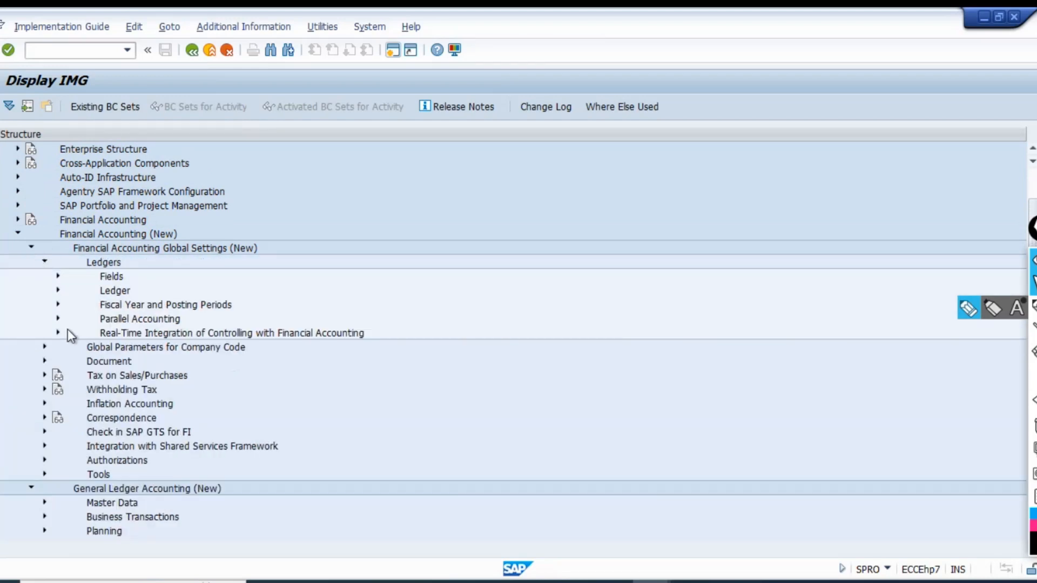
{"action": "left_click", "coordinate": [57, 319]}
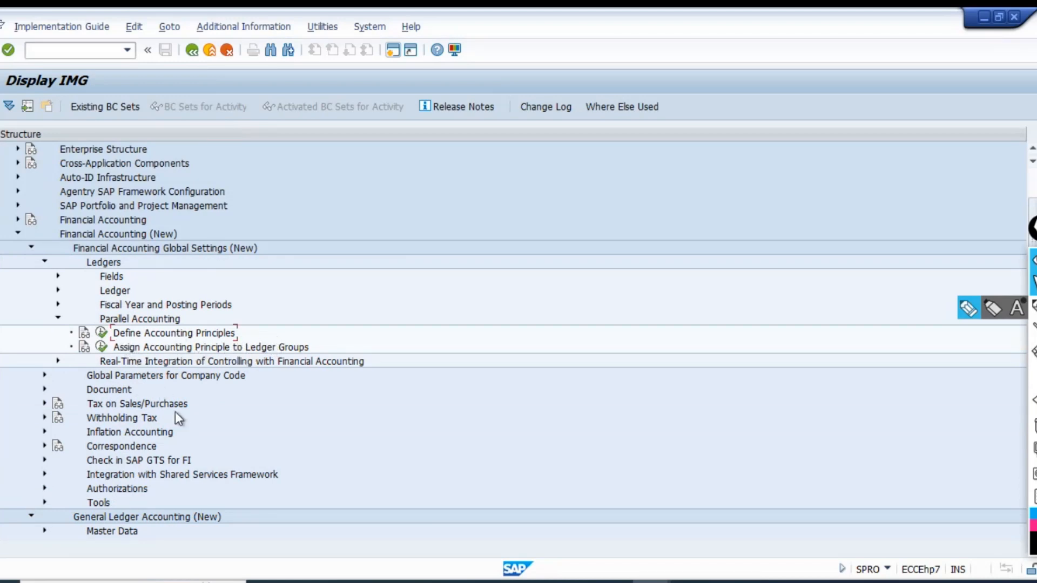
{"action": "left_click", "coordinate": [101, 333]}
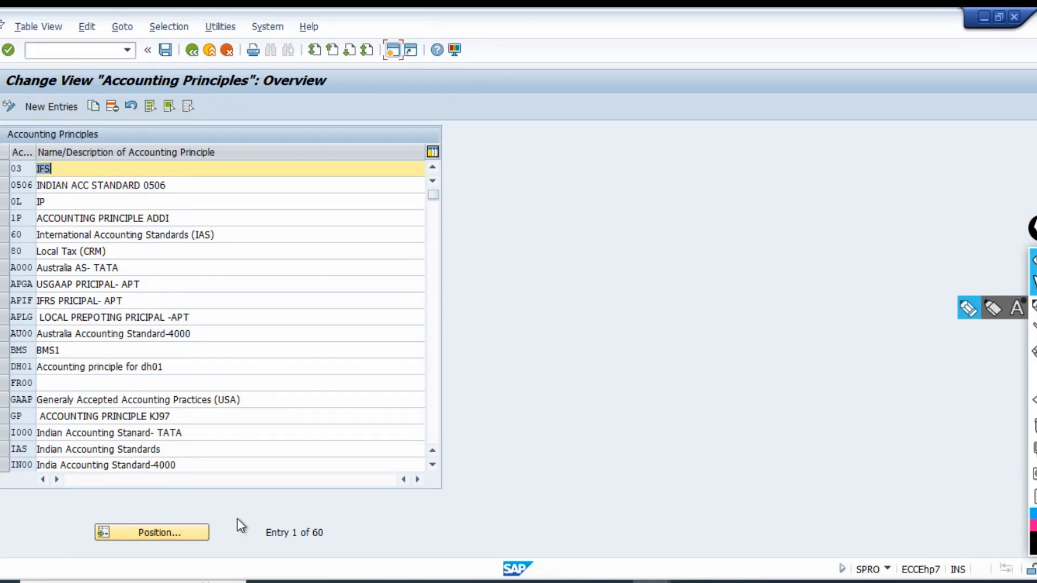
Start new accounting principle entries and enter the codes TIFR and TLOC in the first two rows.
{"action": "left_click", "coordinate": [57, 106]}
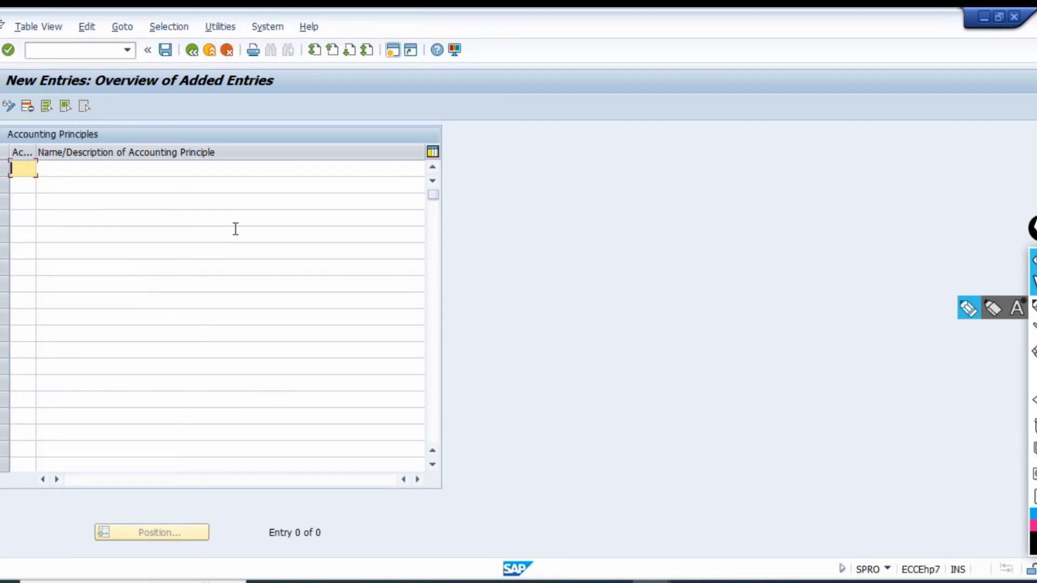
{"action": "type", "text": "TIFR"}
{"action": "key", "text": "Tab"}
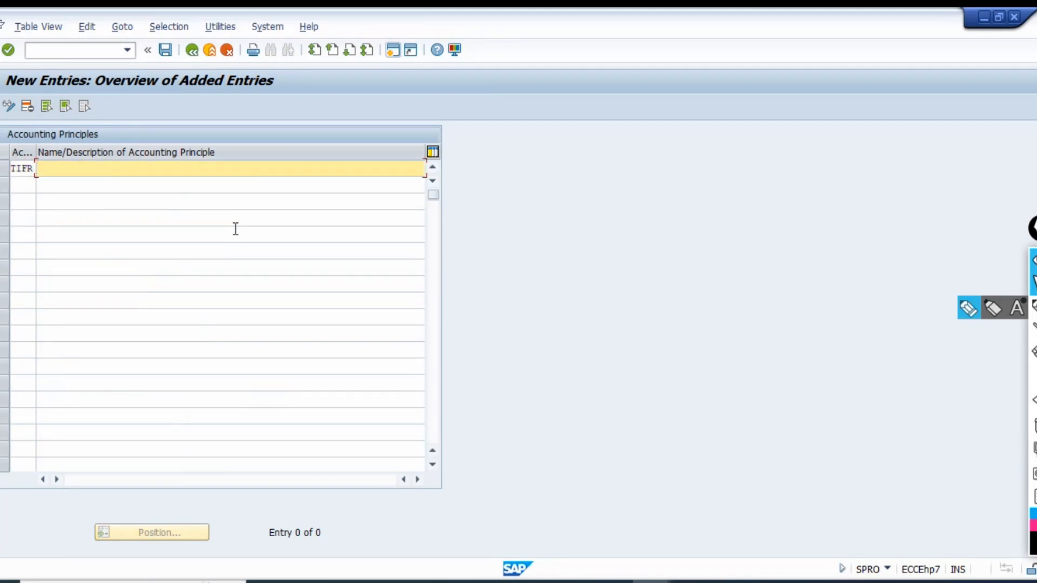
{"action": "key", "text": "Tab"}
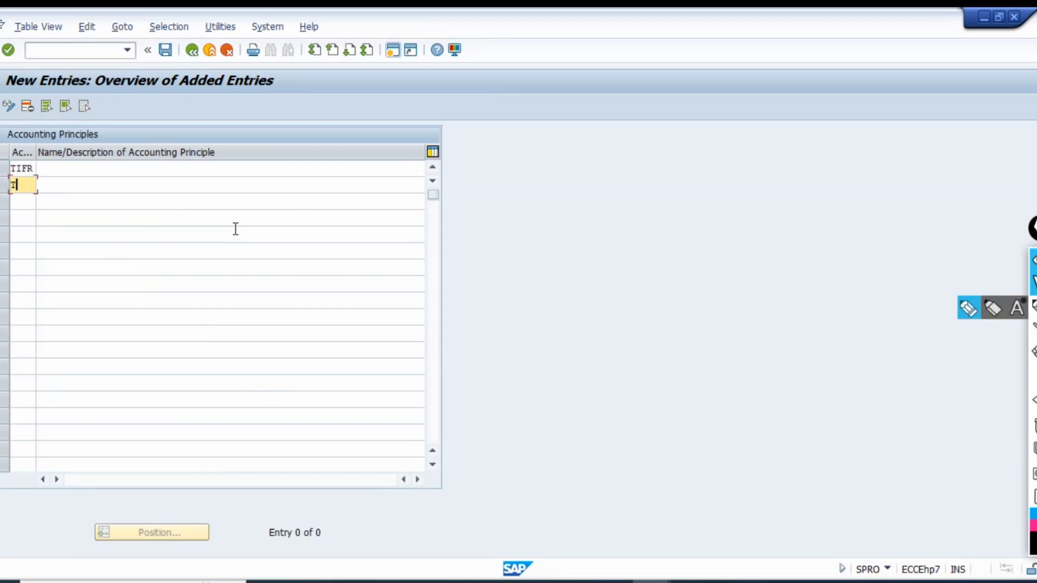
{"action": "key", "text": "Tab"}
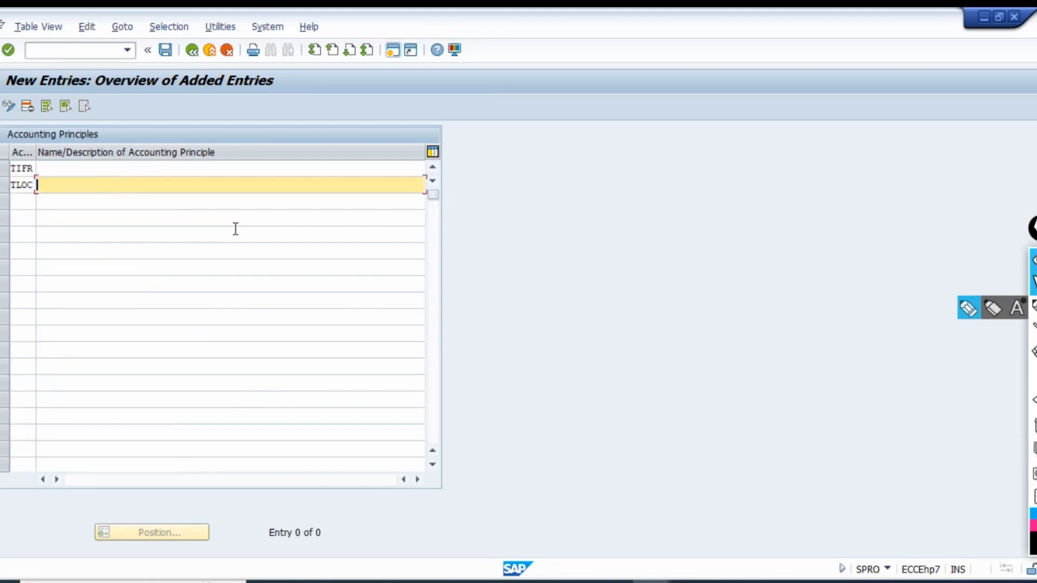
Describe accounting principle TIFR as "IFRS- TE01" and TLOC as "LGAAP-TE01".
{"action": "key", "text": "Up"}
{"action": "type", "text": "IF"}
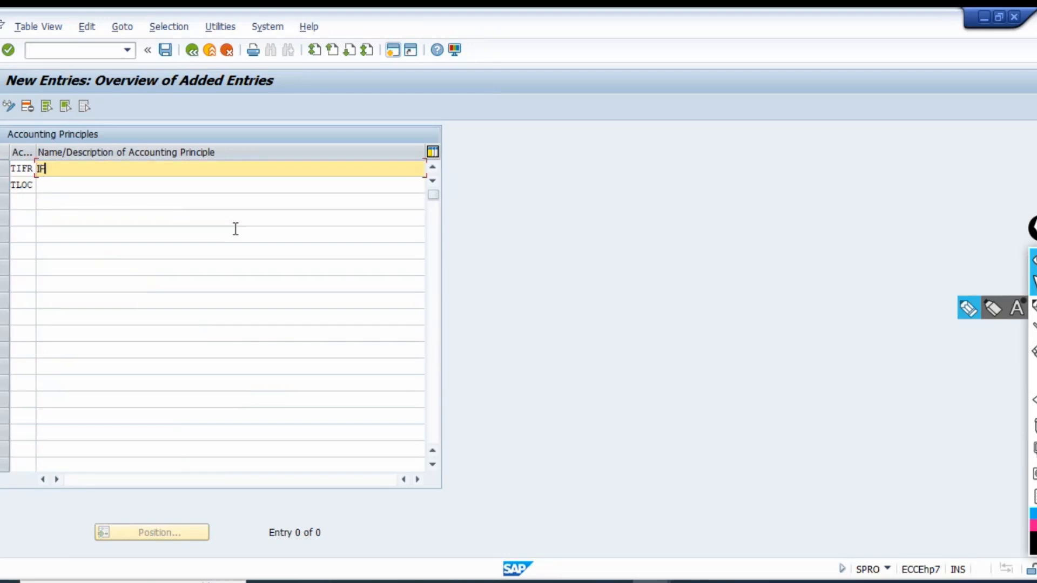
{"action": "type", "text": "RS- TE01"}
{"action": "key", "text": "Tab"}
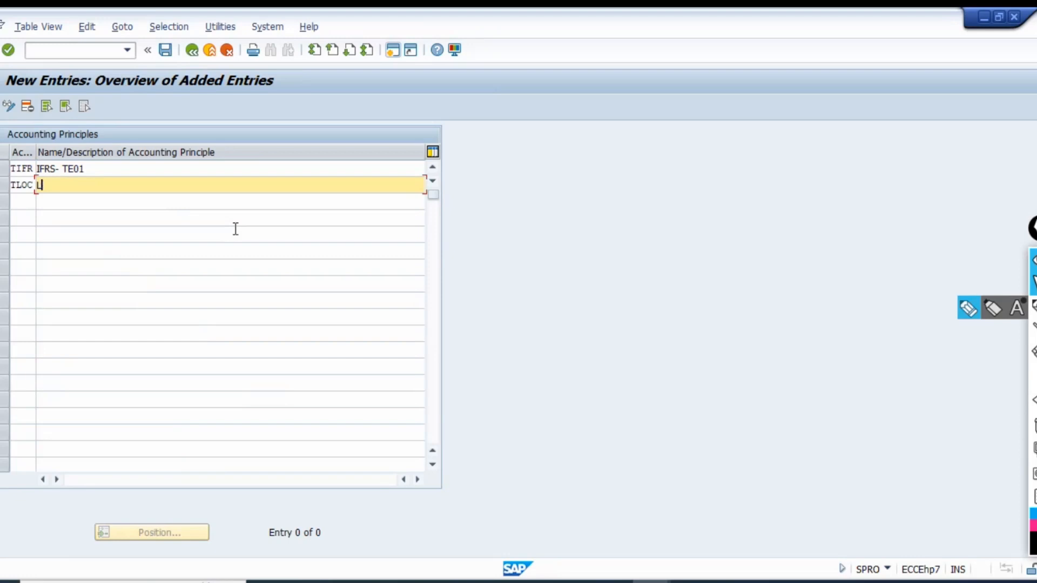
{"action": "type", "text": "LGAAP-TE01"}
{"action": "key", "text": "Tab"}
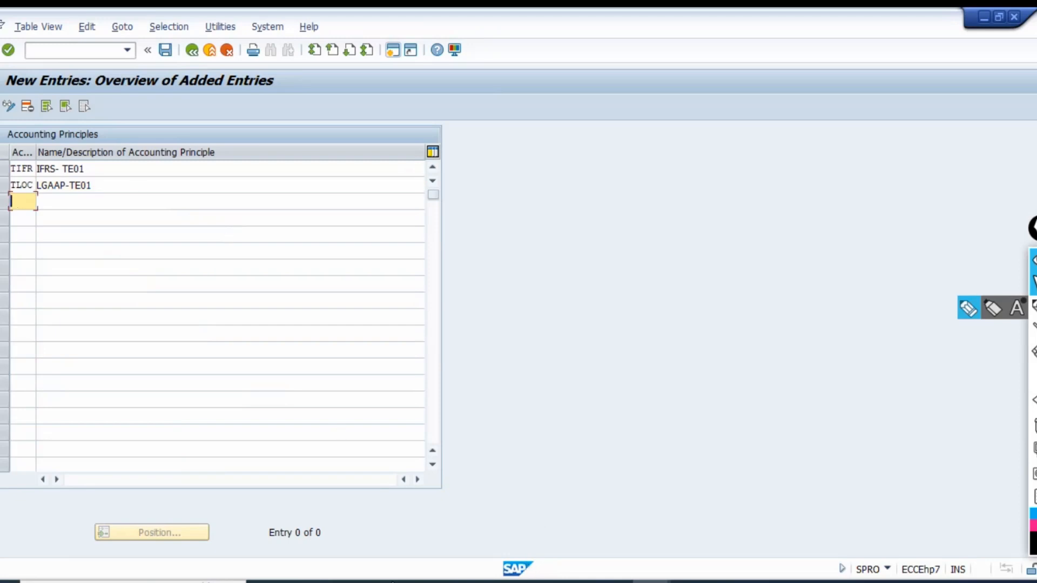
Snip the new Accounting Principles entries with the Snipping Tool and paste the picture at B1563 in the Excel workbook.
{"action": "left_click", "coordinate": [383, 582]}
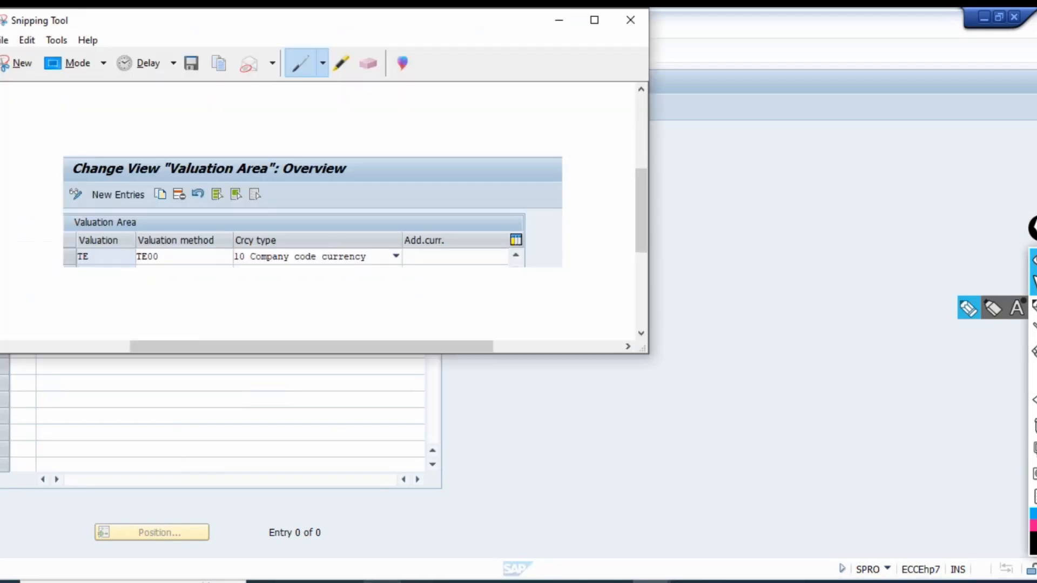
{"action": "left_click", "coordinate": [19, 63]}
{"action": "left_click_drag", "start_coordinate": [1, 70], "coordinate": [463, 210]}
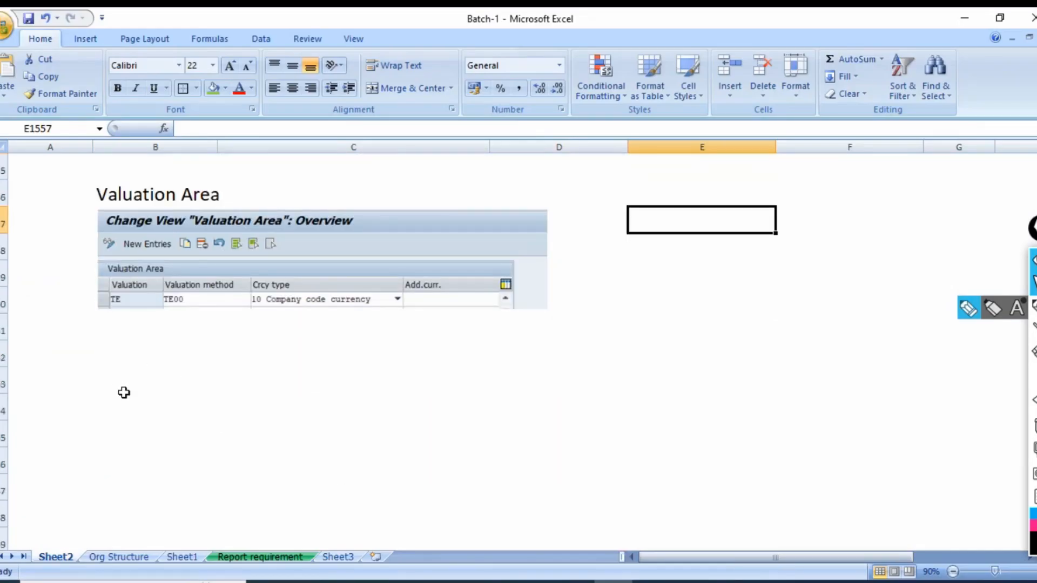
{"action": "left_click", "coordinate": [124, 393]}
{"action": "key", "text": "ctrl+v"}
Enter the heading "Accounting Principals" in B1562 above the pasted picture, save the workbook, and select B1569.
{"action": "left_click", "coordinate": [135, 356]}
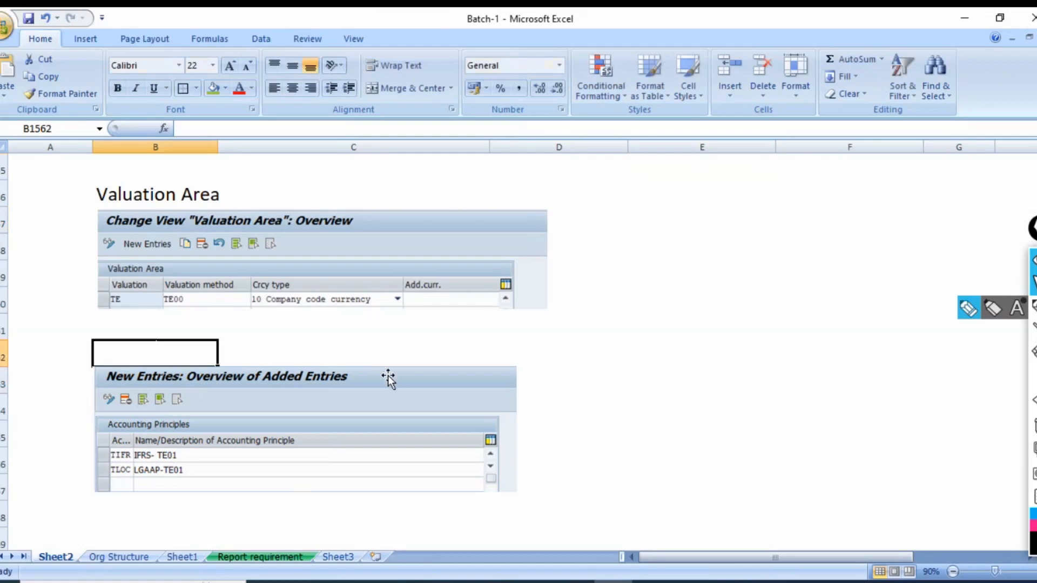
{"action": "type", "text": "Accounti"}
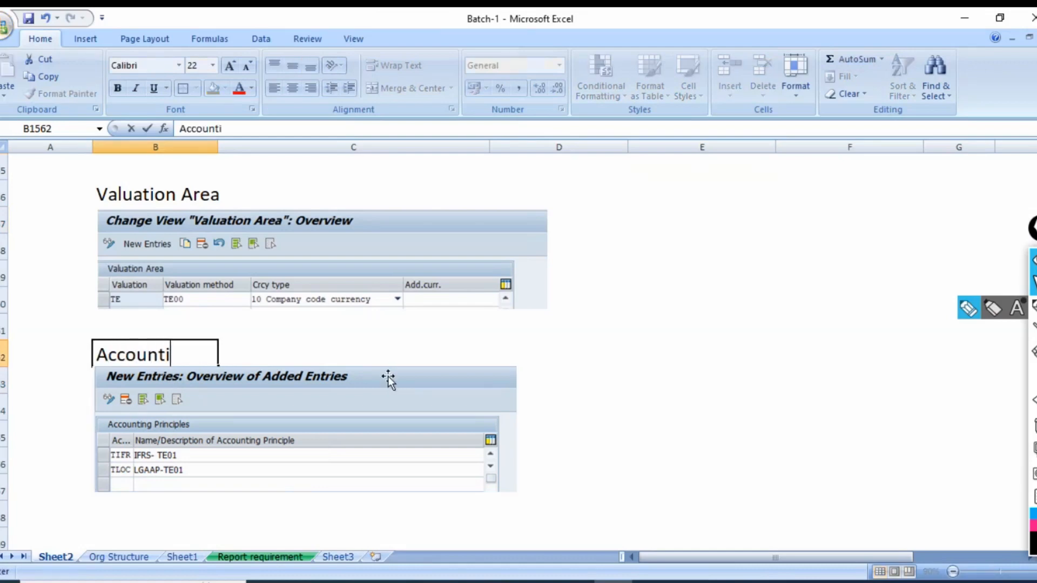
{"action": "type", "text": "ng Princip"}
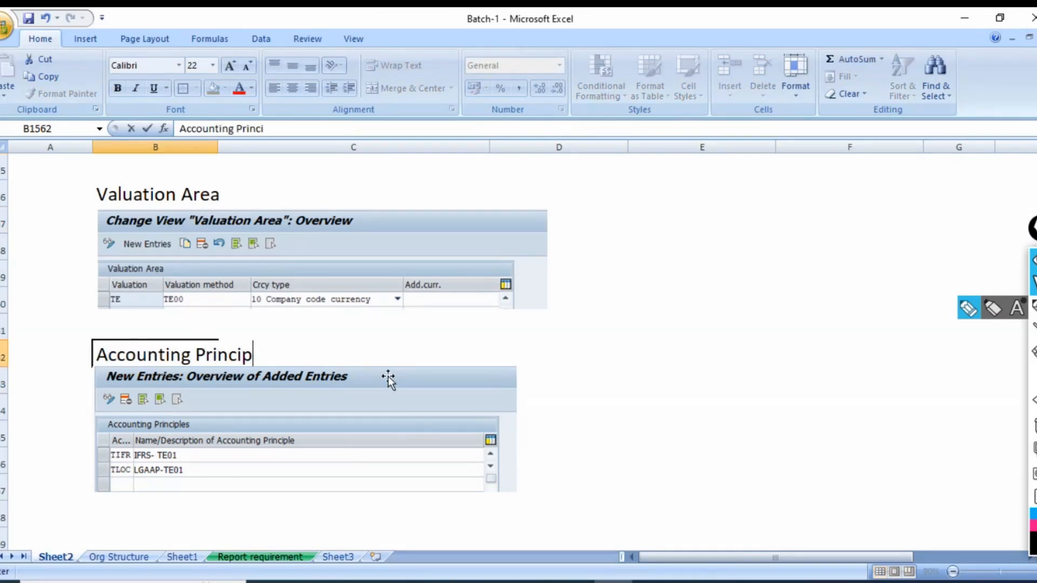
{"action": "type", "text": "als"}
{"action": "key", "text": "Return"}
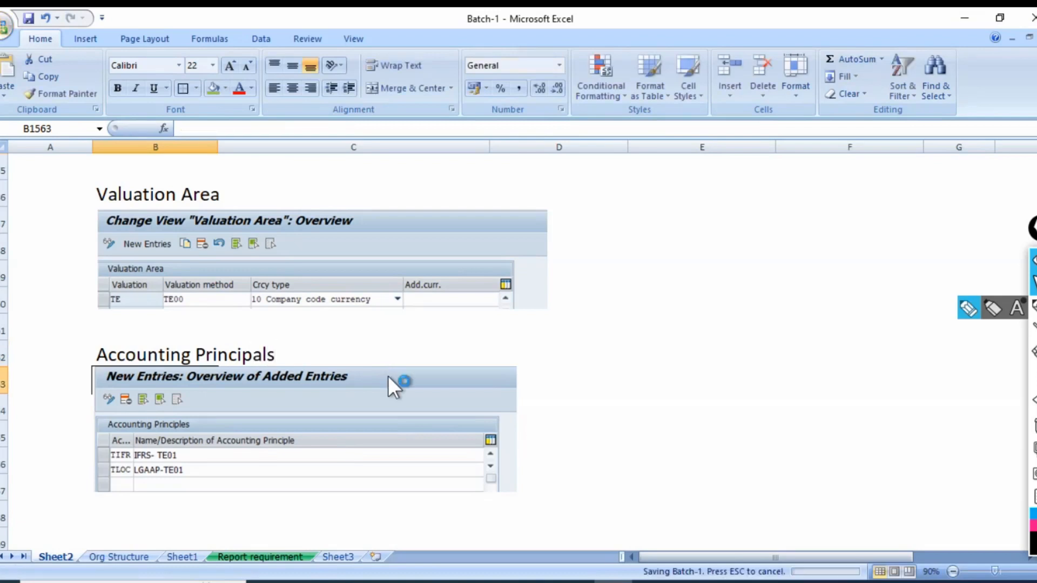
{"action": "scroll", "coordinate": [173, 347], "scroll_direction": "down", "scroll_amount": 4}
{"action": "left_click", "coordinate": [124, 226]}
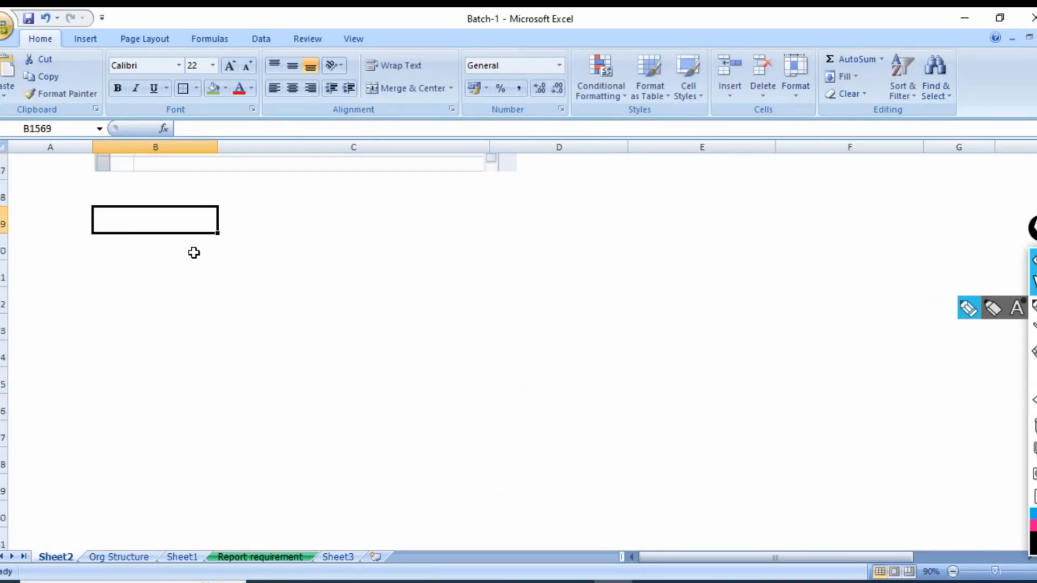
Switch back to SAP, save the TIFR and TLOC entries under the proposed customizing request, and return to the IMG structure.
{"action": "key", "text": "alt+Tab"}
{"action": "key", "text": "alt+Tab"}
{"action": "key", "text": "alt+Tab"}
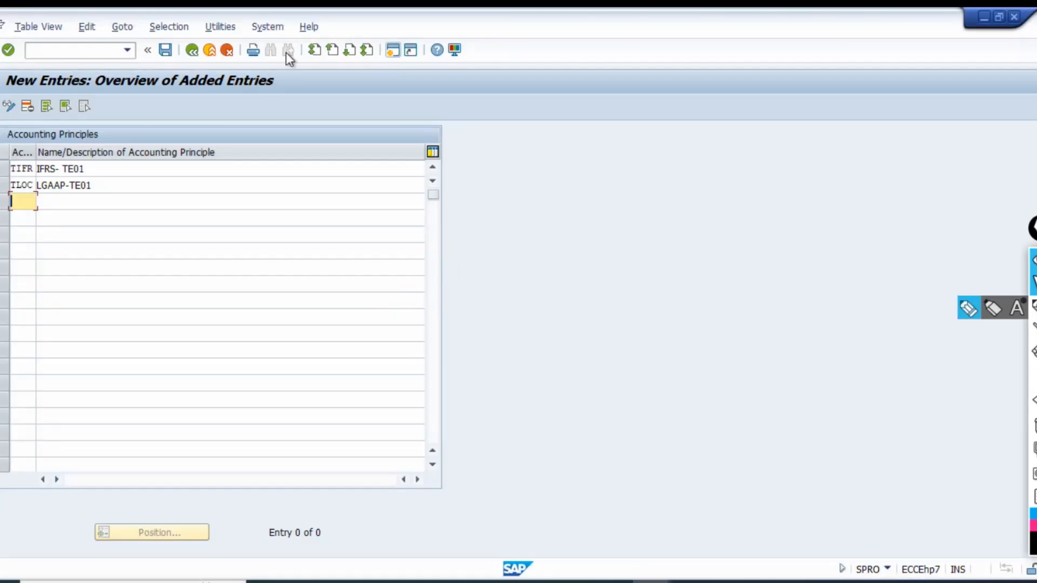
{"action": "left_click", "coordinate": [165, 50]}
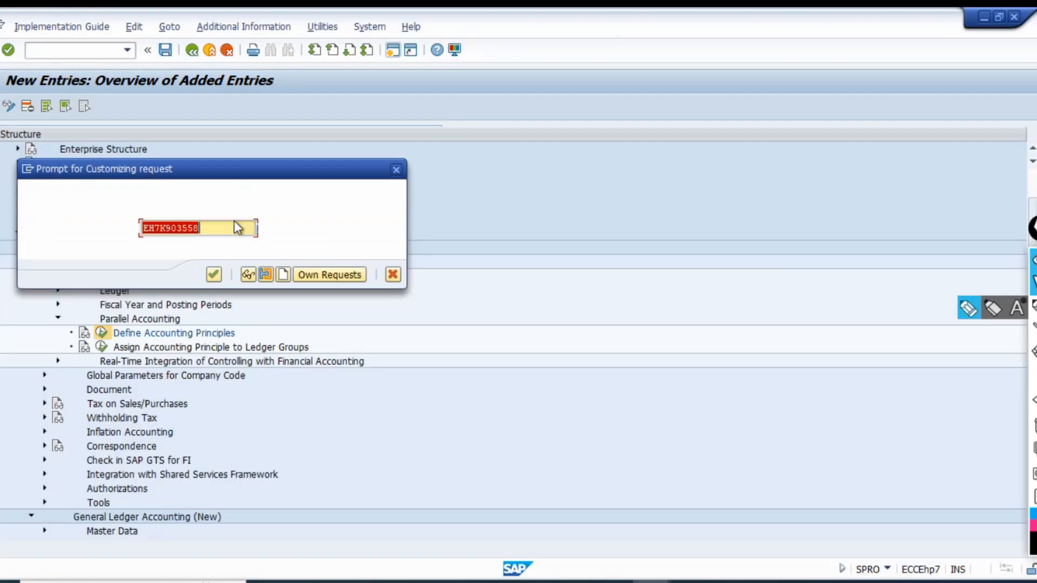
{"action": "left_click", "coordinate": [214, 276]}
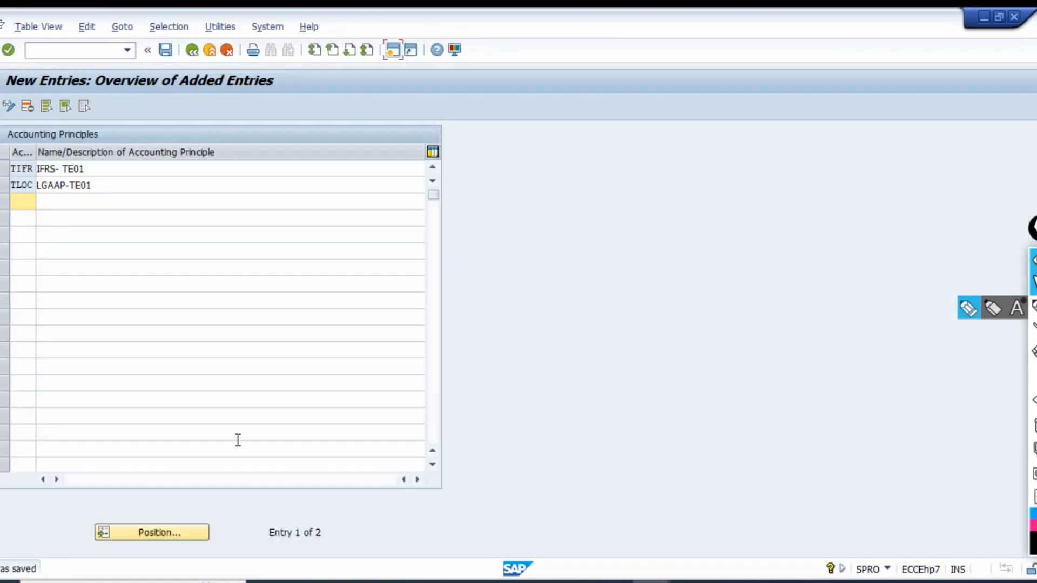
{"action": "left_click", "coordinate": [196, 54]}
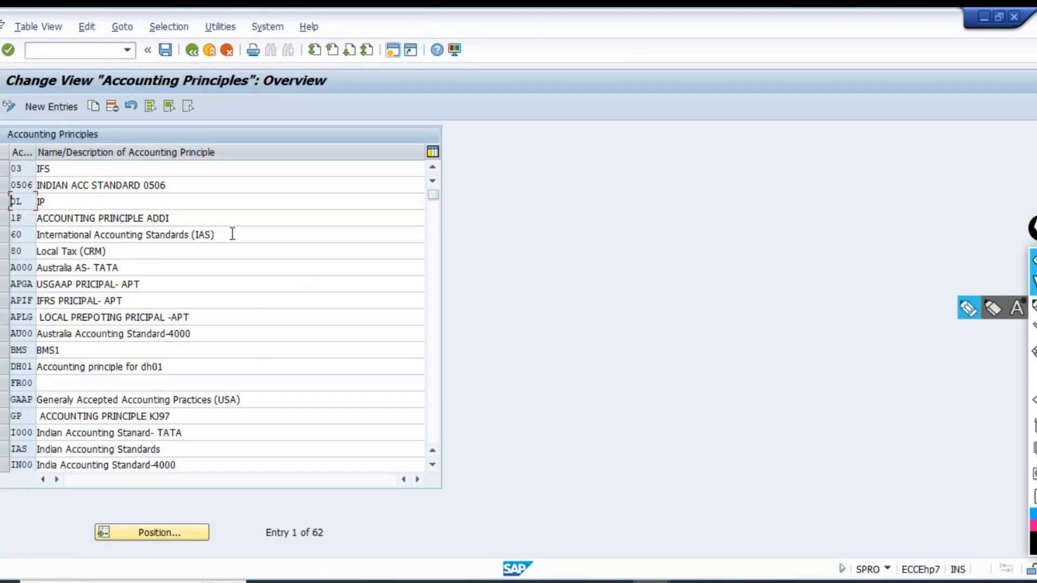
{"action": "left_click", "coordinate": [196, 54]}
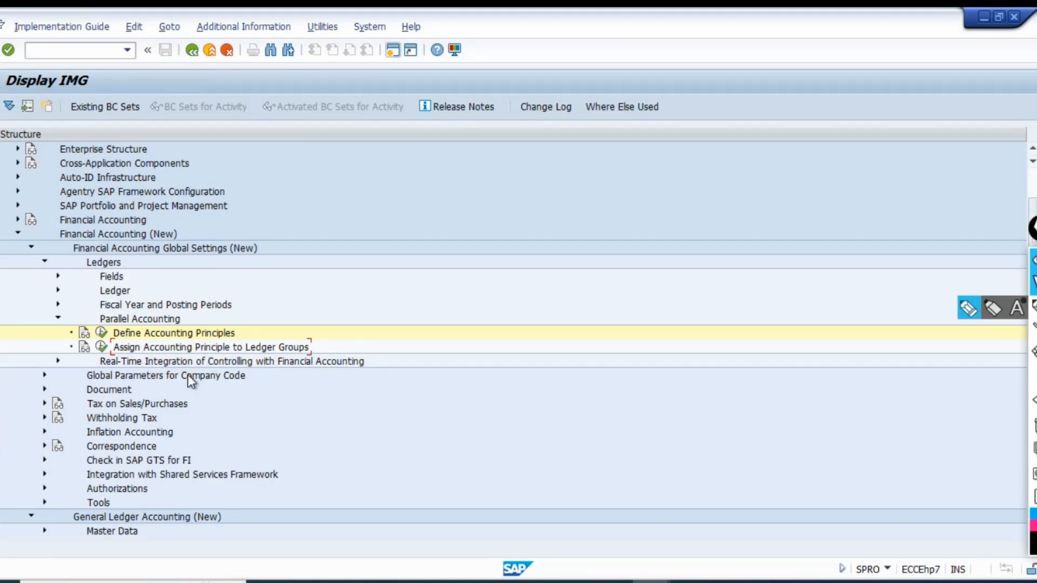
Open the Assign Valuation Areas and Accounting Principles activity under Valuate and start a new entry.
{"action": "scroll", "coordinate": [261, 357], "scroll_direction": "down", "scroll_amount": 6}
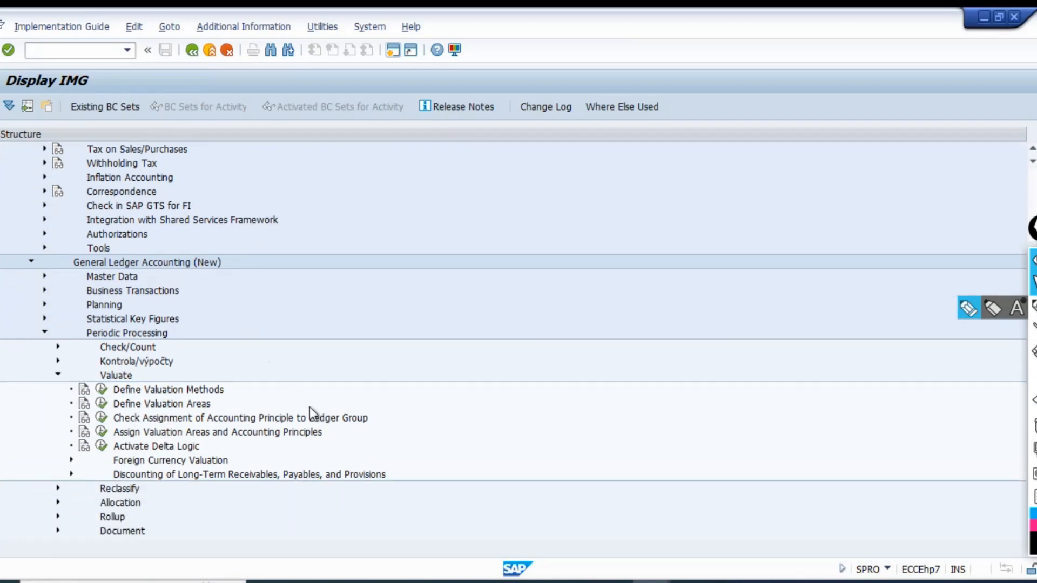
{"action": "scroll", "coordinate": [313, 411], "scroll_direction": "down", "scroll_amount": 1}
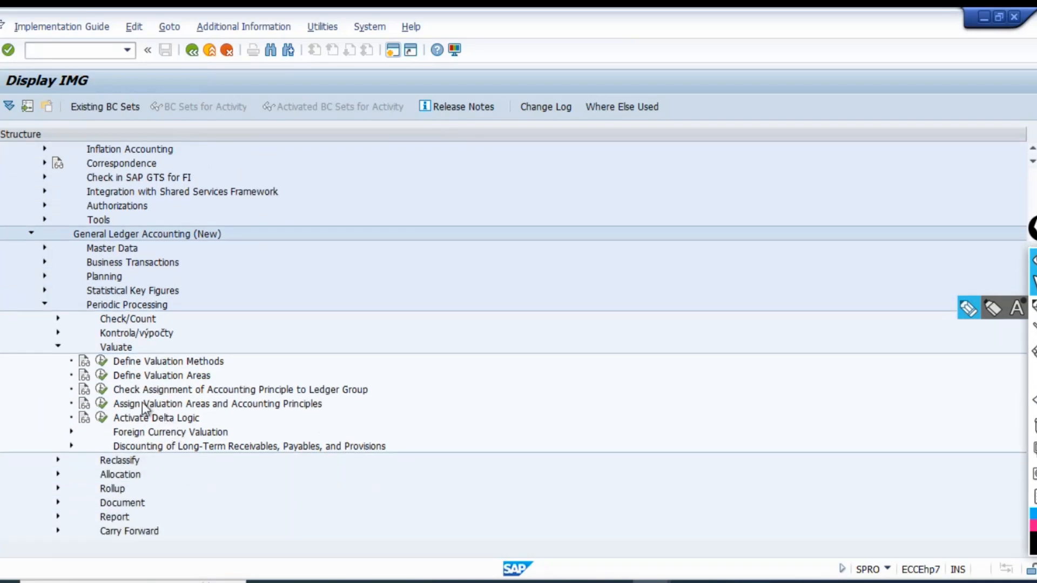
{"action": "left_click", "coordinate": [123, 390]}
{"action": "left_click", "coordinate": [153, 377]}
{"action": "left_click", "coordinate": [102, 404]}
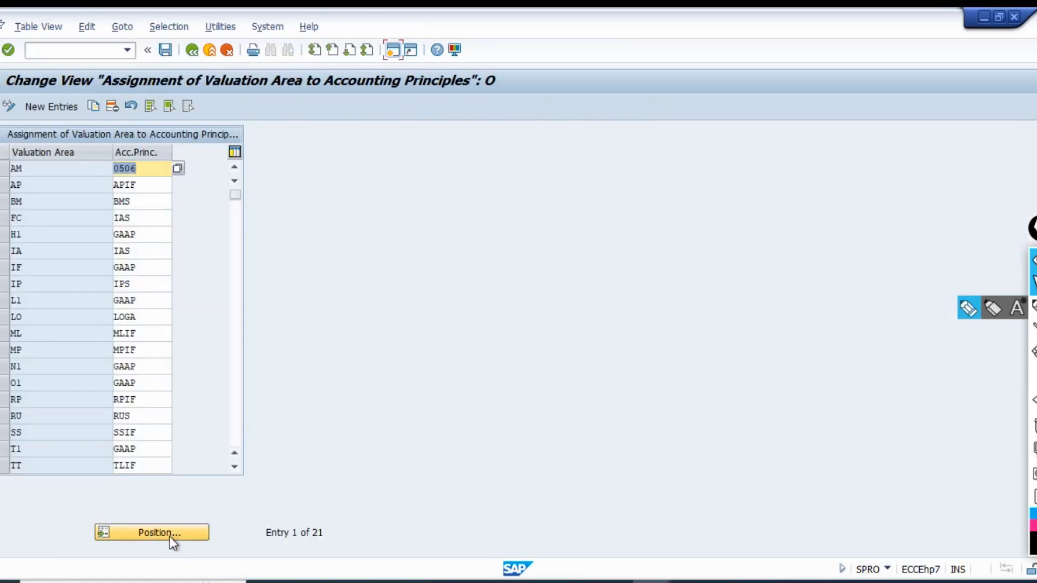
{"action": "left_click", "coordinate": [53, 103]}
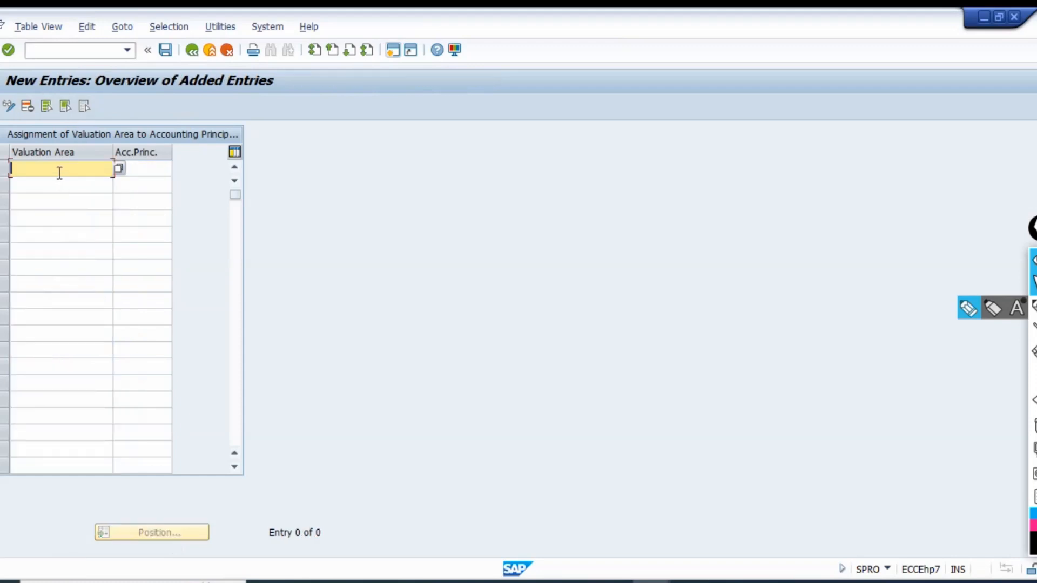
Assign valuation area TE to accounting principle TIFR, checking both codes against the pictures in the Excel workbook.
{"action": "key", "text": "alt+Tab"}
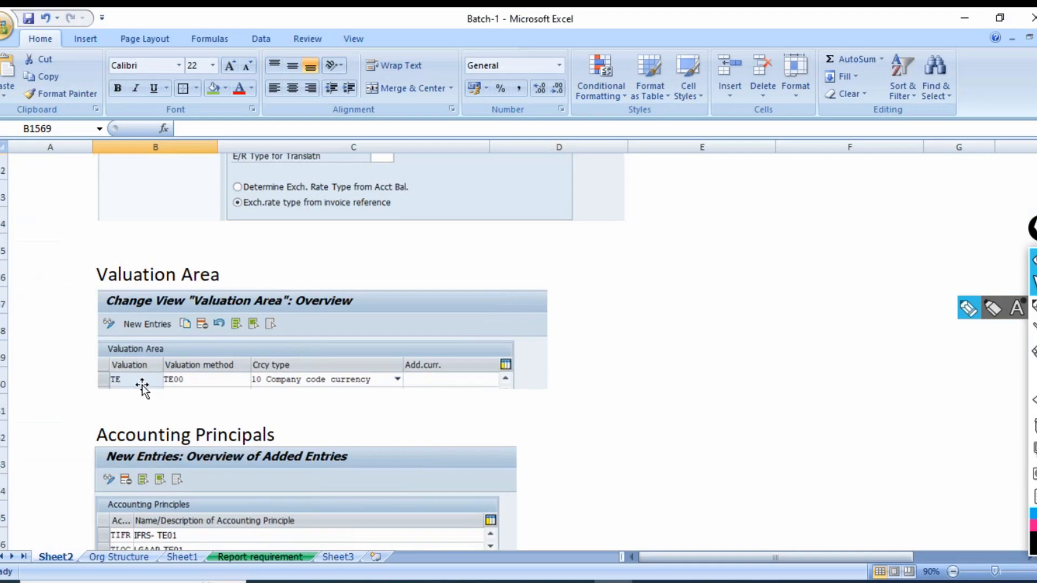
{"action": "key", "text": "alt+Tab"}
{"action": "type", "text": "T"}
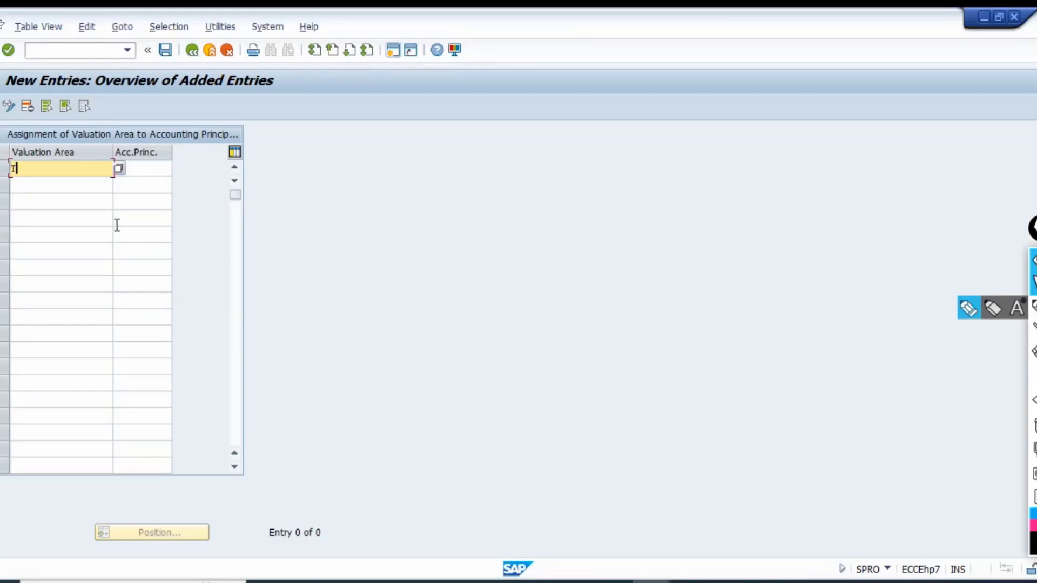
{"action": "type", "text": "E"}
{"action": "key", "text": "Tab"}
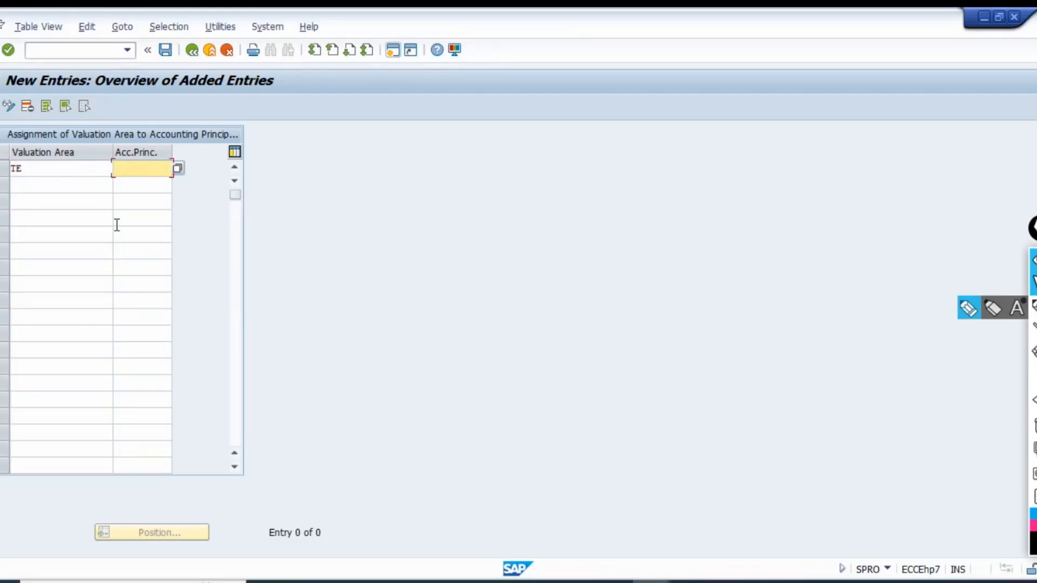
{"action": "key", "text": "alt+Tab"}
{"action": "scroll", "coordinate": [355, 359], "scroll_direction": "down", "scroll_amount": 2}
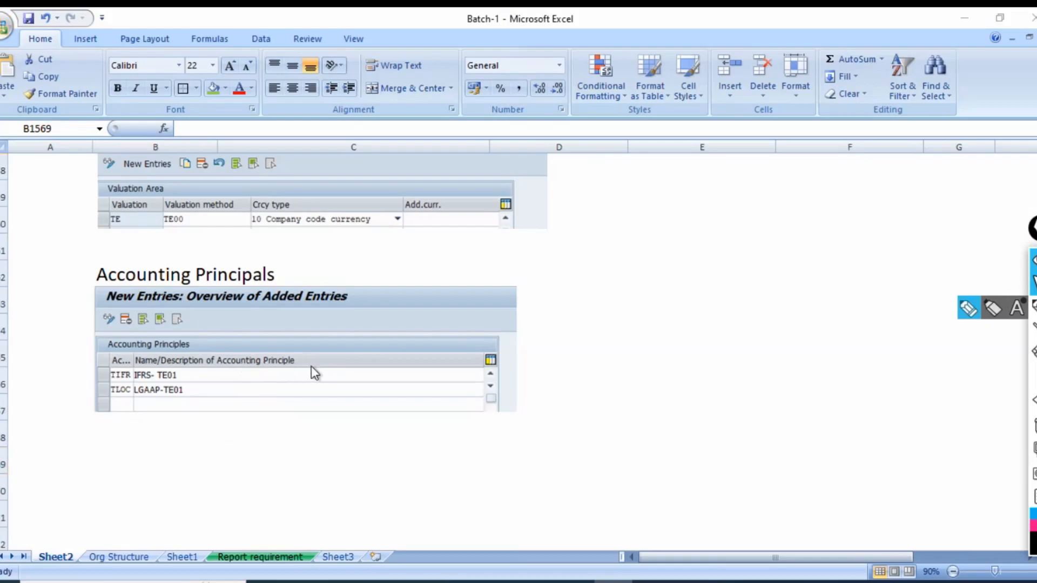
{"action": "key", "text": "alt+Tab"}
{"action": "type", "text": "TIF"}
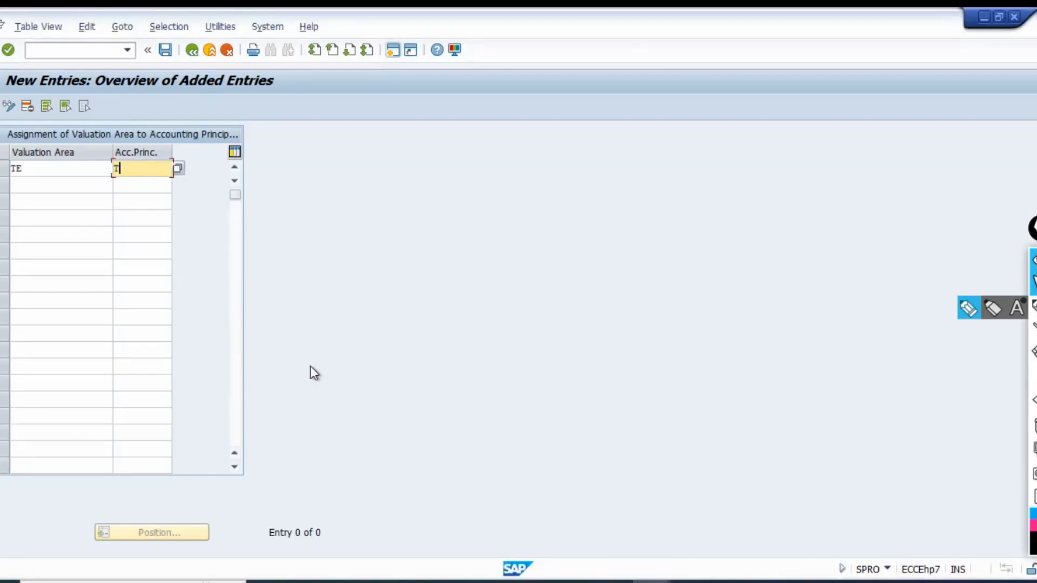
{"action": "key", "text": "Return"}
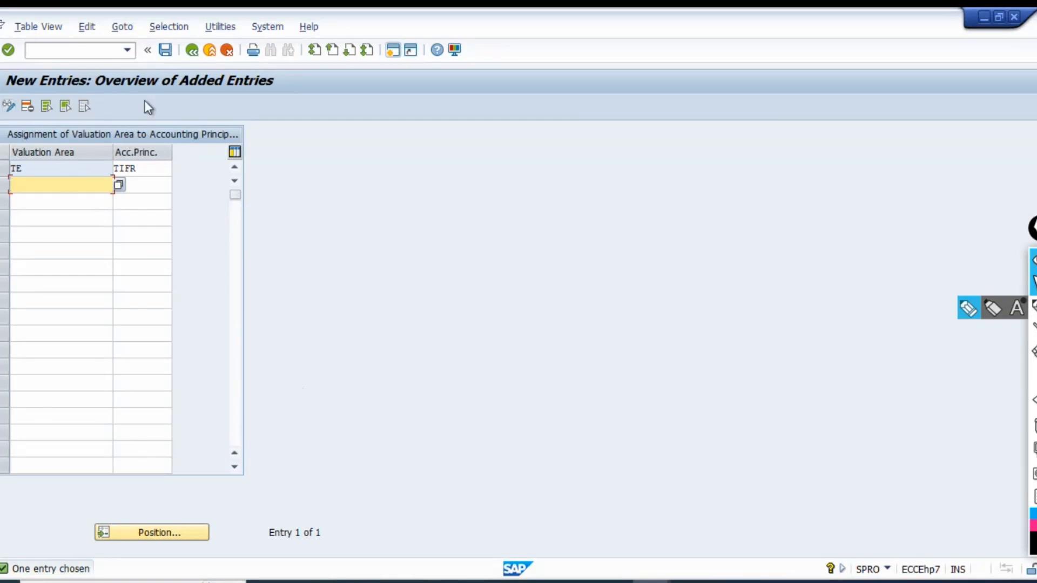
Save the assignment of valuation area TE to TIFR under the proposed customizing request and return to the IMG structure.
{"action": "key", "text": "alt+Tab"}
{"action": "key", "text": "alt+Tab"}
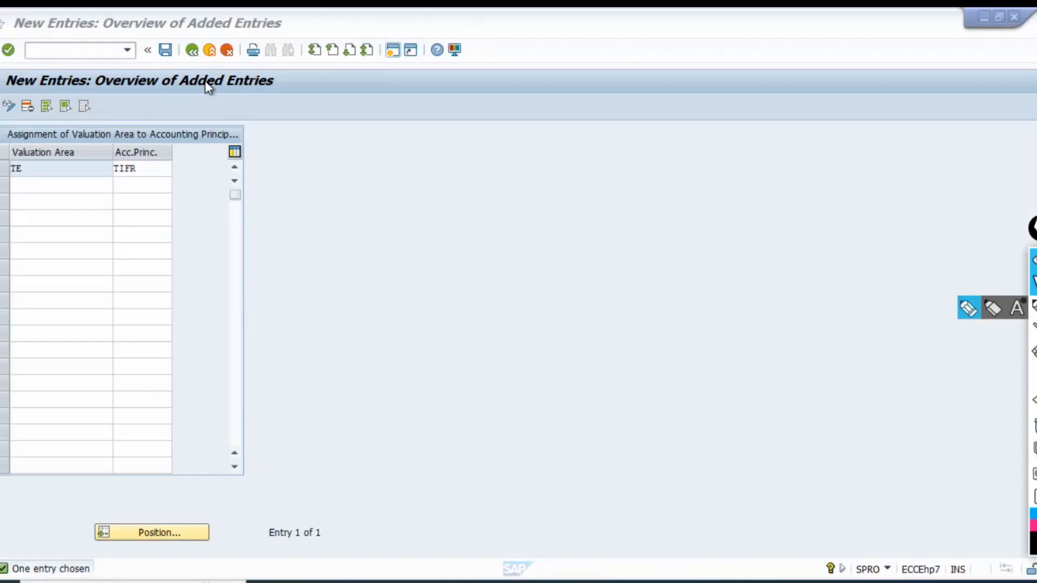
{"action": "left_click", "coordinate": [166, 49]}
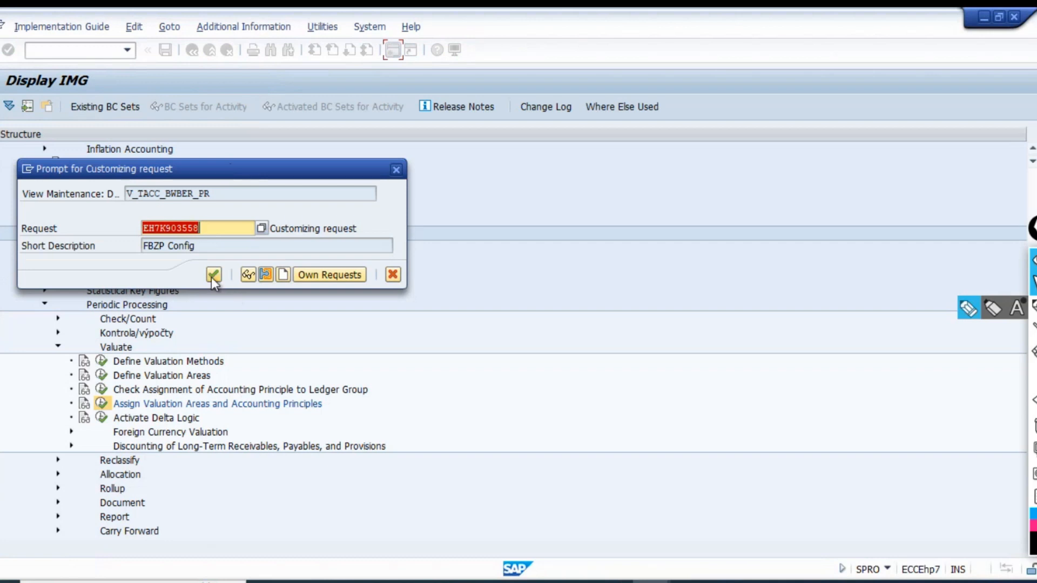
{"action": "left_click", "coordinate": [213, 275]}
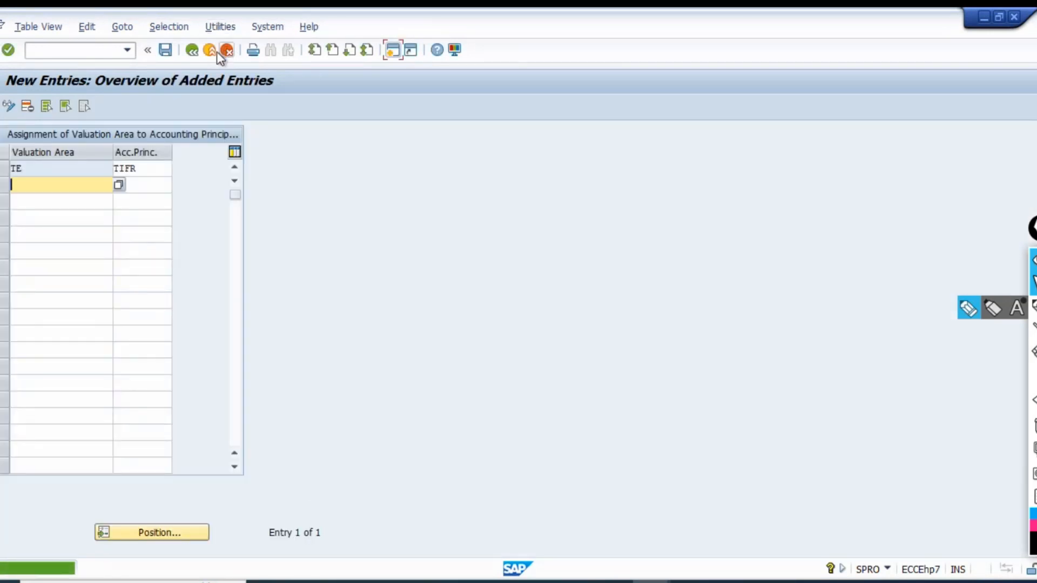
{"action": "left_click", "coordinate": [193, 55]}
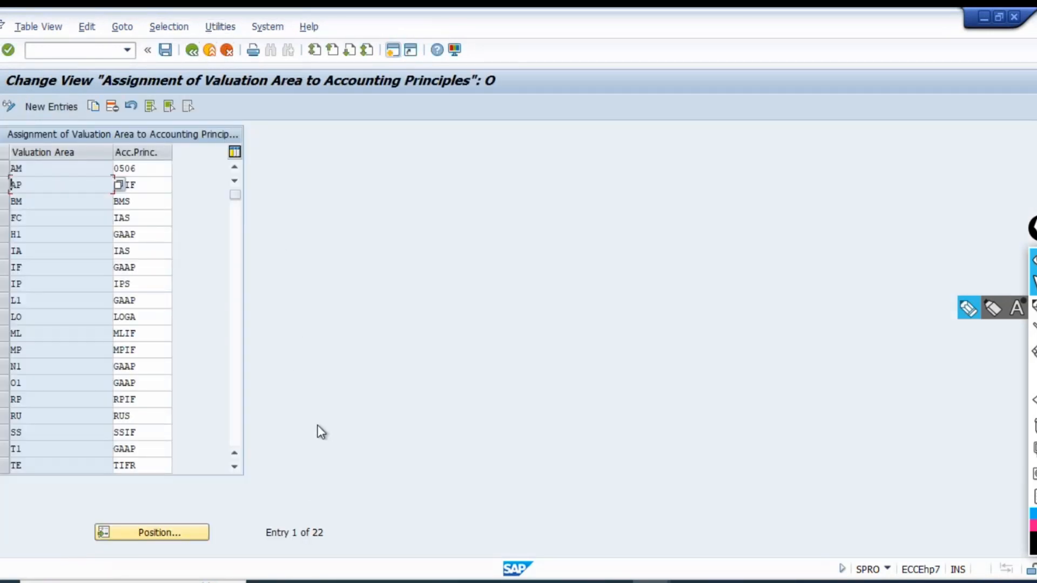
{"action": "left_click", "coordinate": [194, 51]}
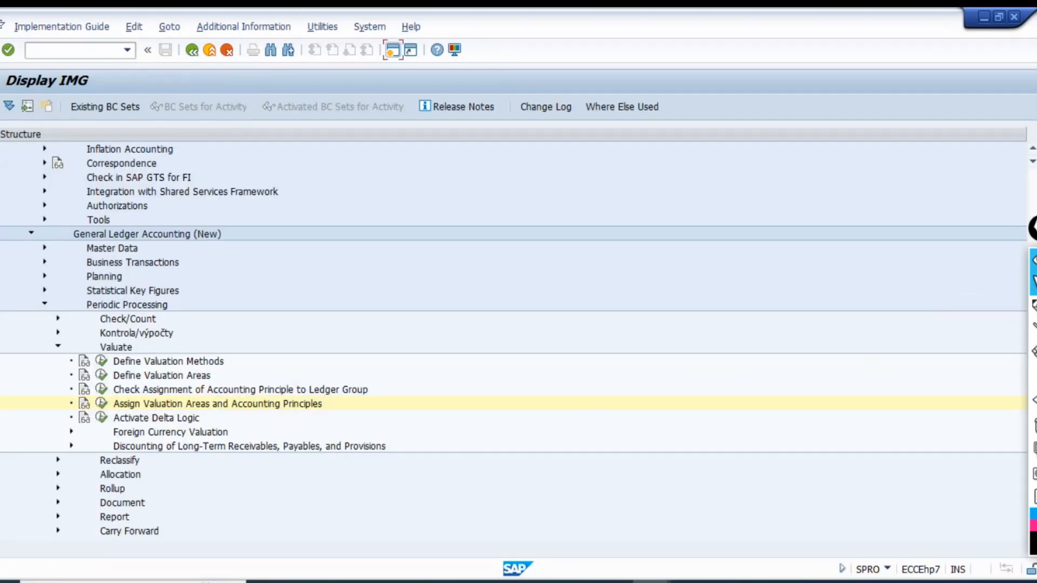
{"action": "left_click", "coordinate": [1032, 307]}
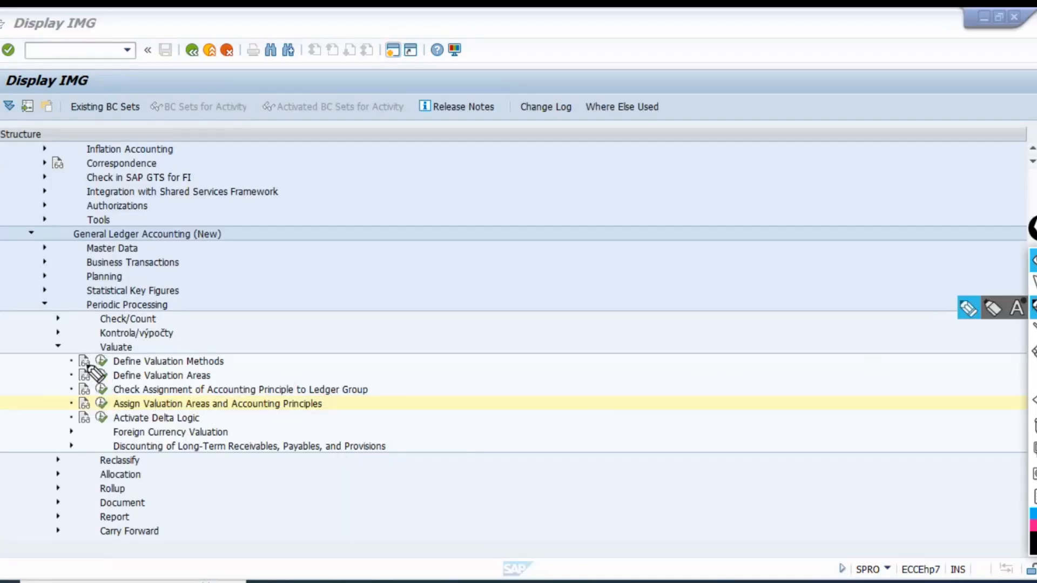
{"action": "mouse_move", "coordinate": [87, 365]}
{"action": "left_mouse_down"}
{"action": "mouse_move", "coordinate": [114, 374]}
{"action": "mouse_move", "coordinate": [85, 385]}
{"action": "mouse_move", "coordinate": [108, 368]}
{"action": "left_mouse_up"}
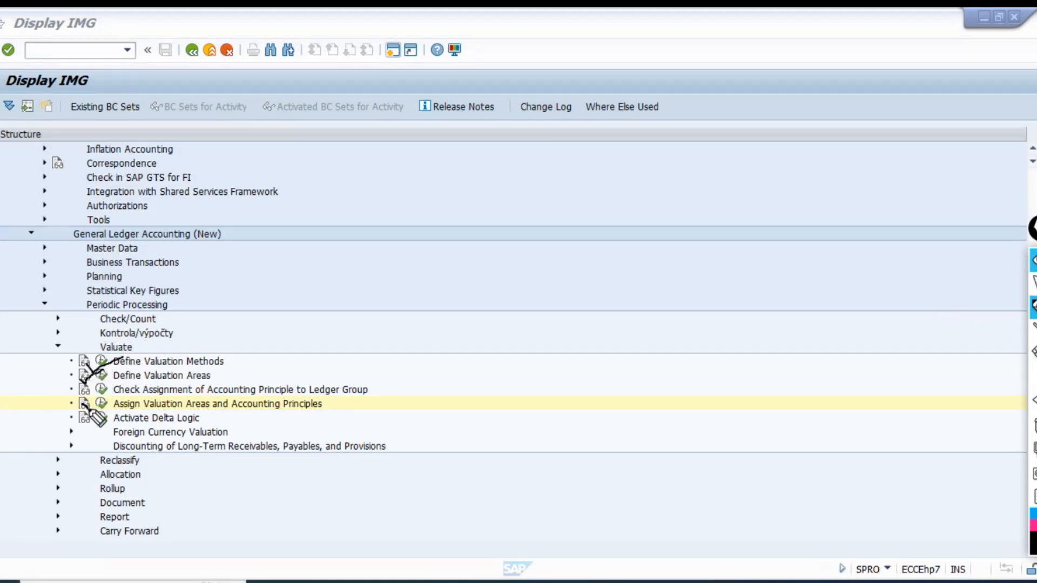
{"action": "left_click_drag", "start_coordinate": [82, 403], "coordinate": [113, 400]}
{"action": "mouse_move", "coordinate": [1035, 330]}
{"action": "left_click", "coordinate": [1034, 425]}
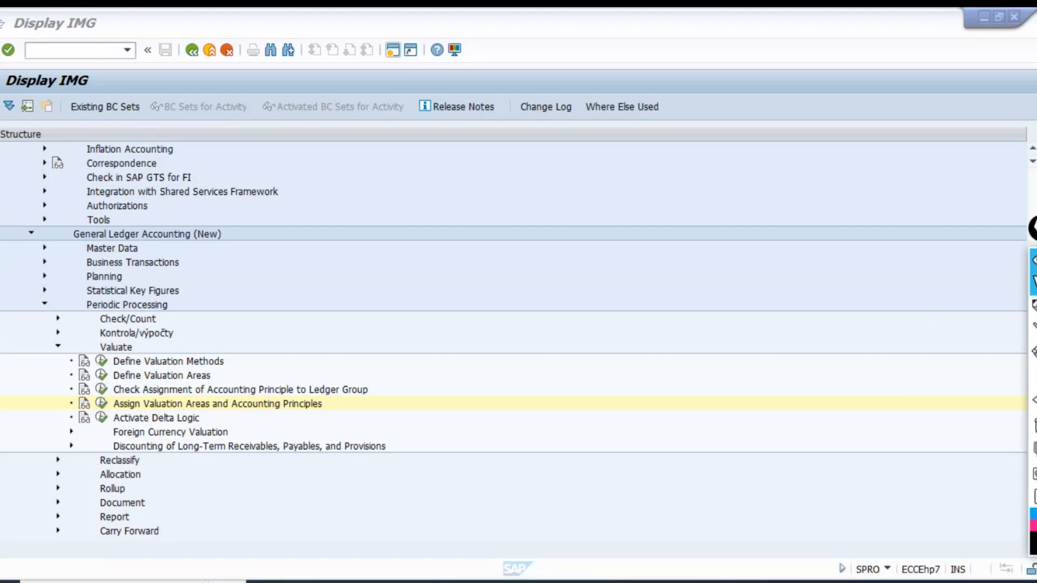
Open Check Assignment of Accounting Principle to Ledger Group under Valuate, review its assignment columns, and return to the IMG structure.
{"action": "left_click", "coordinate": [157, 394]}
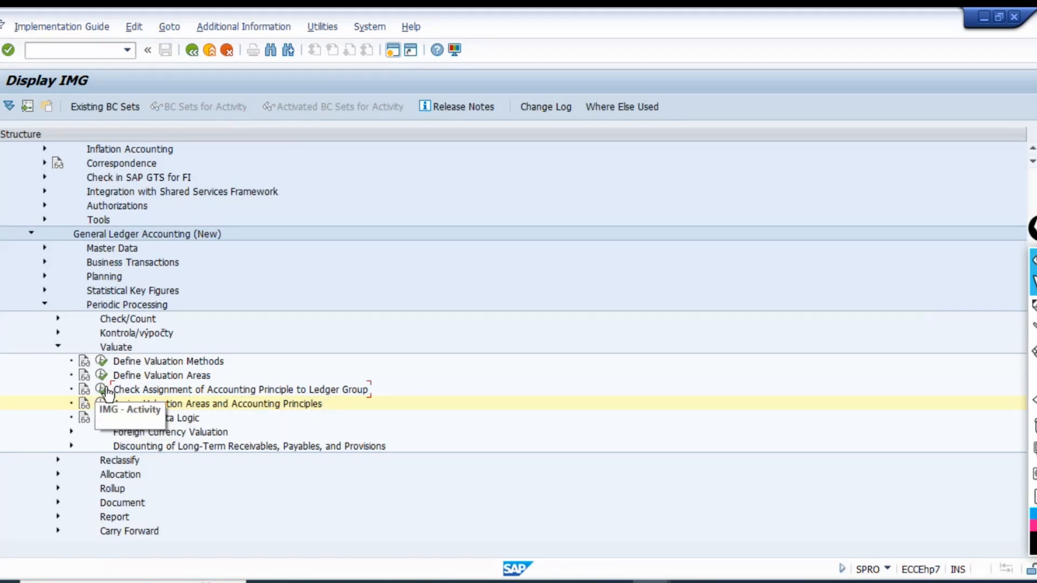
{"action": "scroll", "coordinate": [259, 371], "scroll_direction": "up", "scroll_amount": 5}
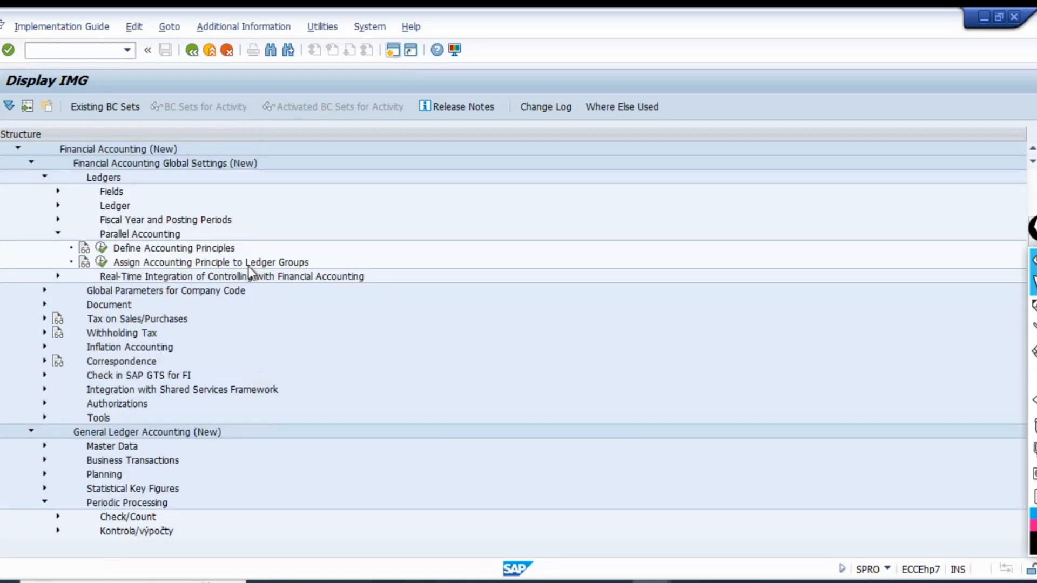
{"action": "scroll", "coordinate": [312, 467], "scroll_direction": "down", "scroll_amount": 5}
{"action": "scroll", "coordinate": [280, 443], "scroll_direction": "down", "scroll_amount": 1}
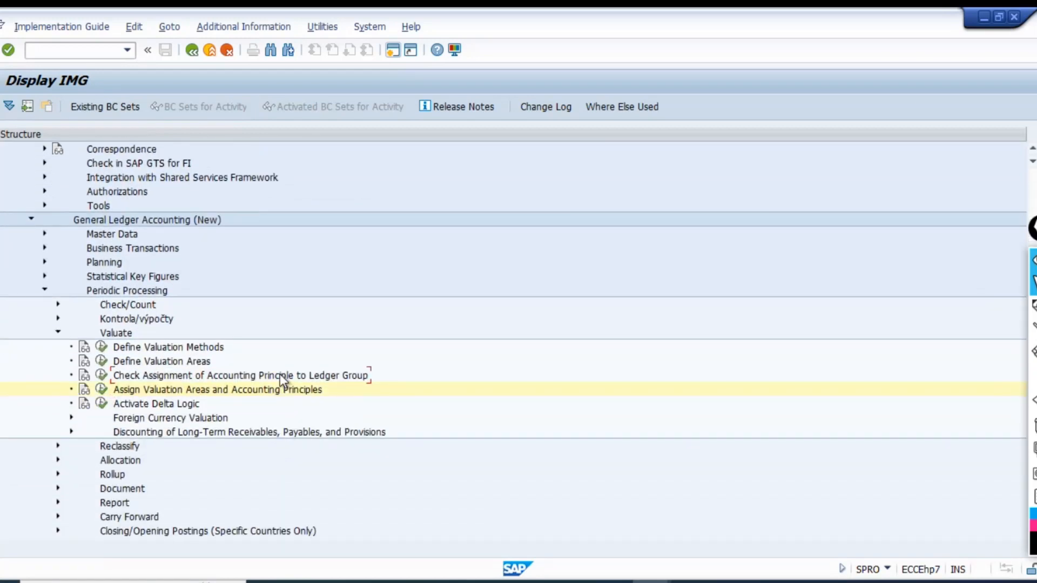
{"action": "double_click", "coordinate": [119, 375]}
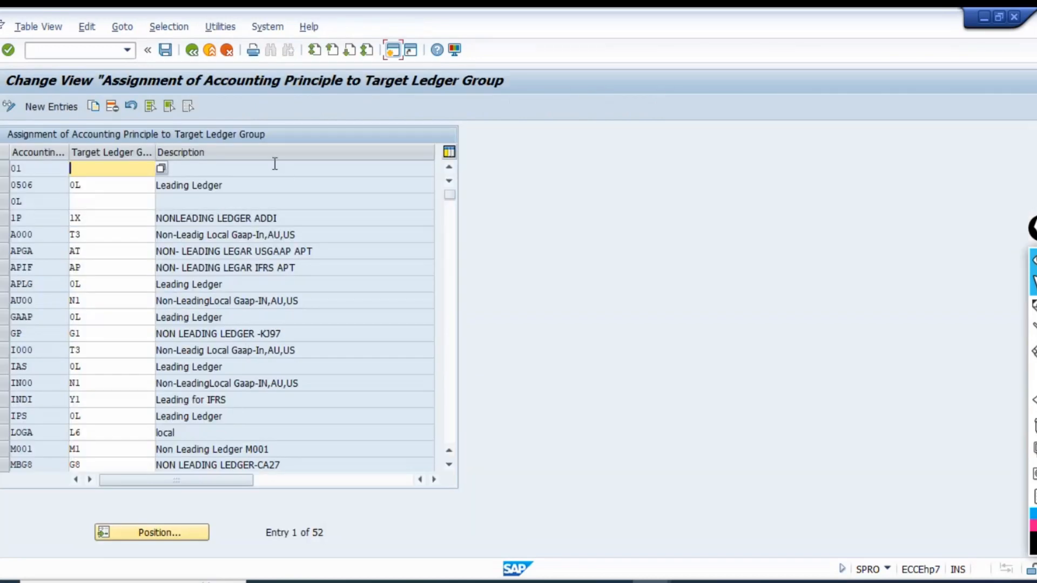
{"action": "left_click", "coordinate": [39, 165]}
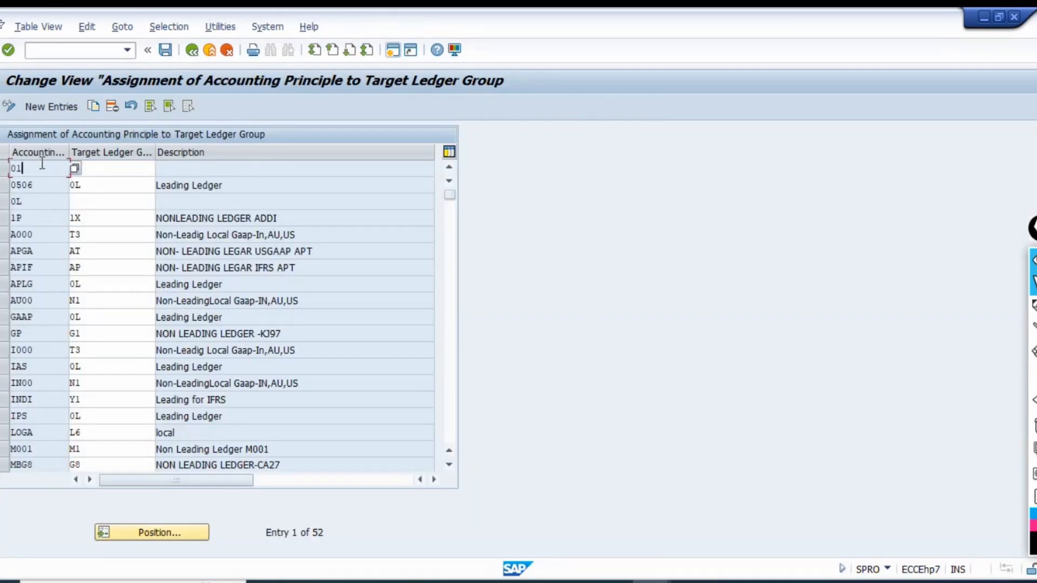
{"action": "left_click", "coordinate": [140, 164]}
{"action": "left_click", "coordinate": [240, 168]}
{"action": "left_click", "coordinate": [191, 52]}
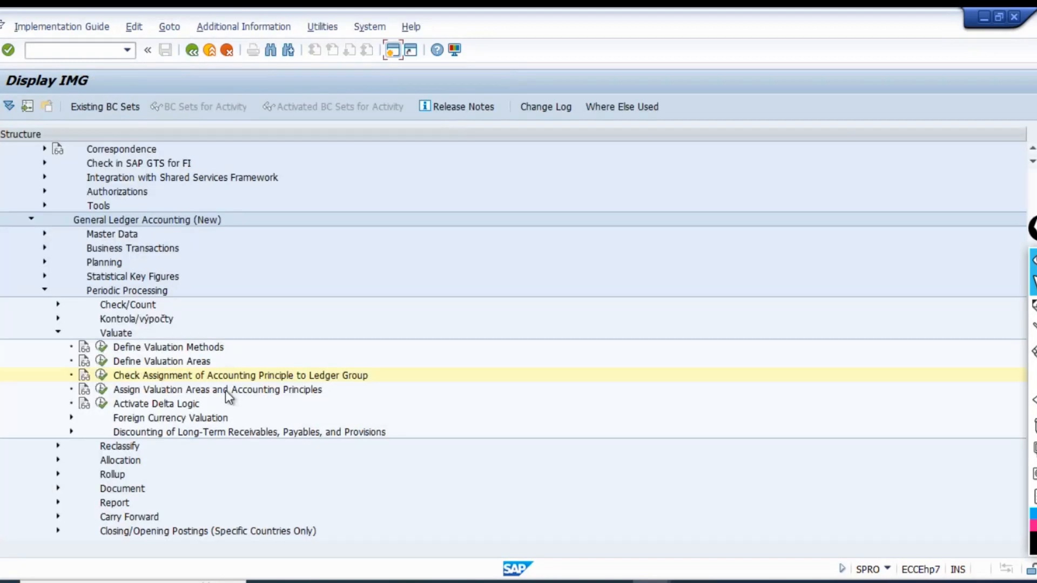
View the Assign Accounting Principle to Ledger Groups activity under Parallel Accounting for comparison, and return to the IMG structure.
{"action": "scroll", "coordinate": [209, 313], "scroll_direction": "up", "scroll_amount": 5}
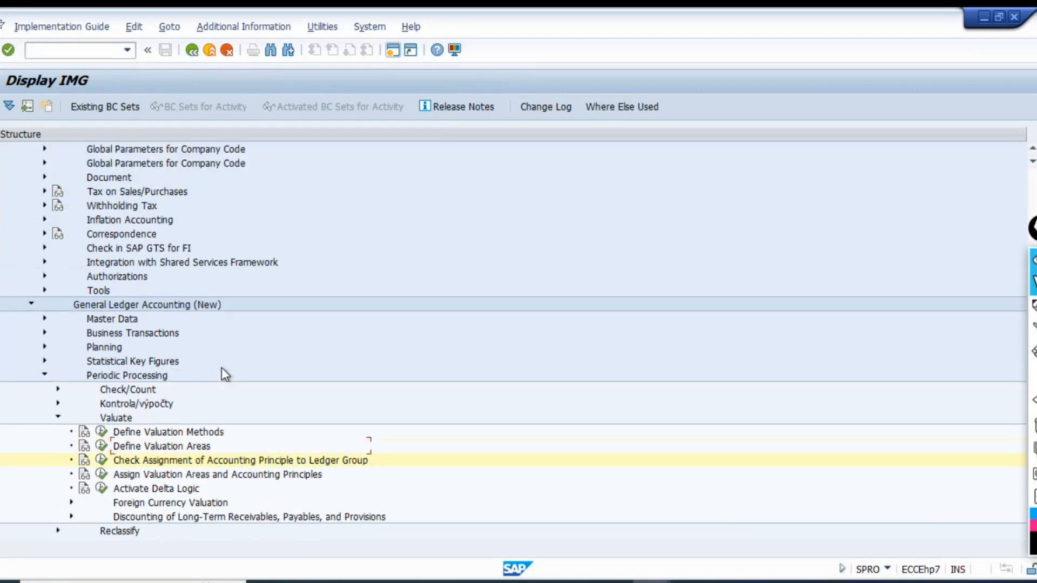
{"action": "scroll", "coordinate": [238, 365], "scroll_direction": "up", "scroll_amount": 1}
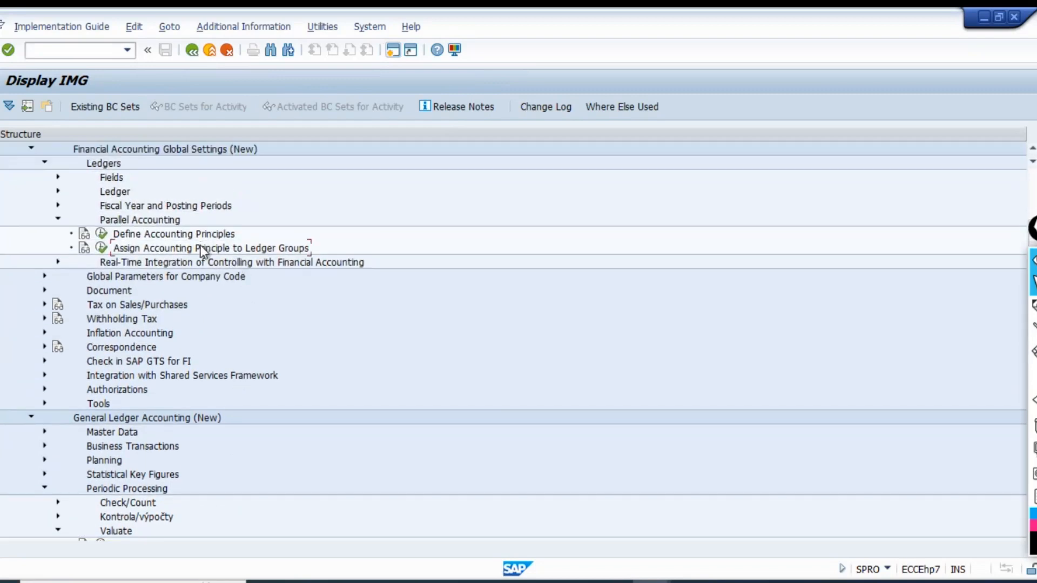
{"action": "left_click", "coordinate": [97, 246]}
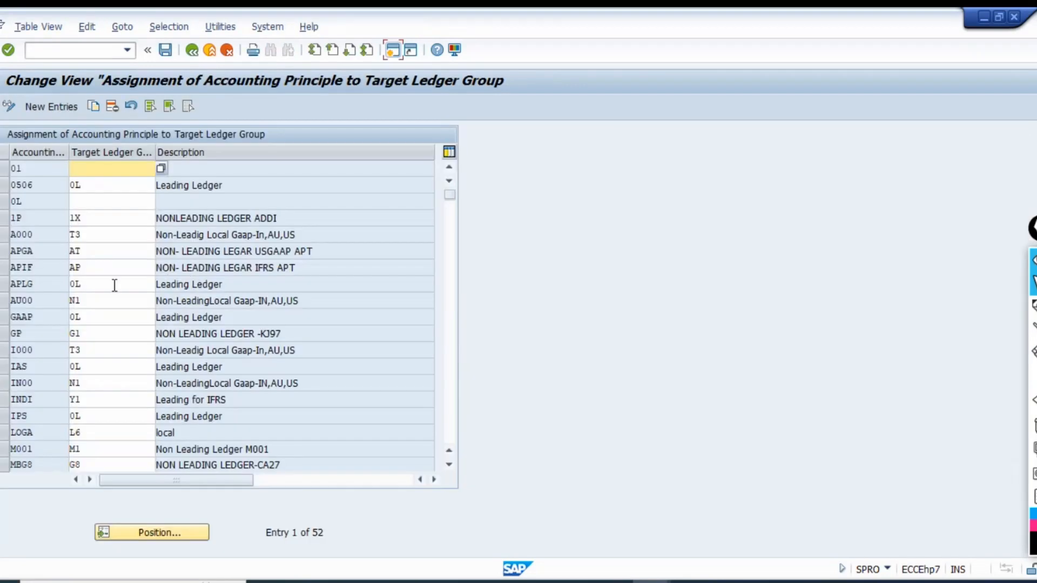
{"action": "left_click", "coordinate": [191, 50]}
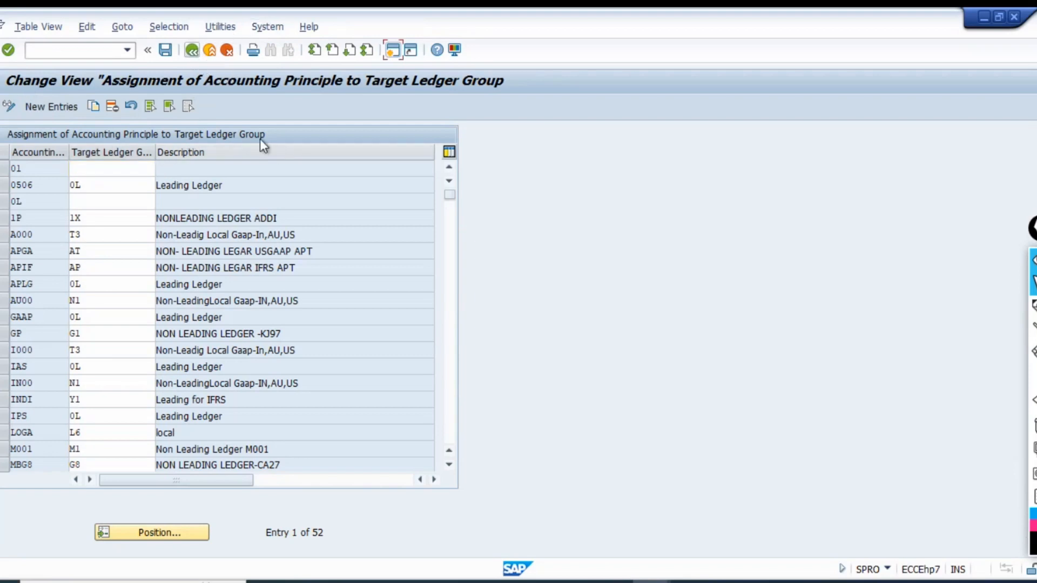
Expand the Ledger node under Financial Accounting Global Settings (New) to review the ledger definition activities.
{"action": "scroll", "coordinate": [215, 391], "scroll_direction": "down", "scroll_amount": 4}
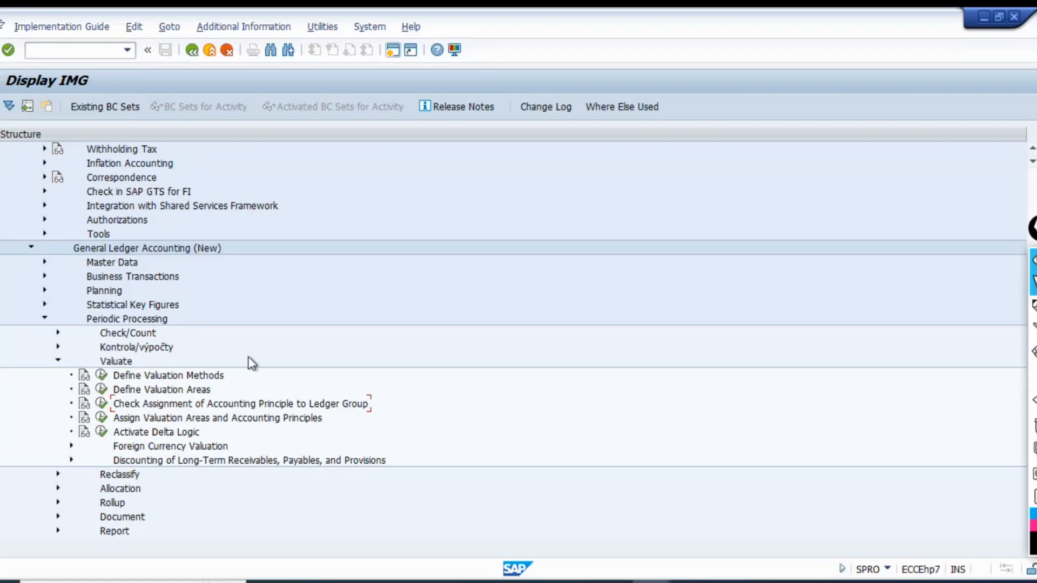
{"action": "scroll", "coordinate": [200, 270], "scroll_direction": "up", "scroll_amount": 1}
{"action": "scroll", "coordinate": [199, 271], "scroll_direction": "up", "scroll_amount": 3}
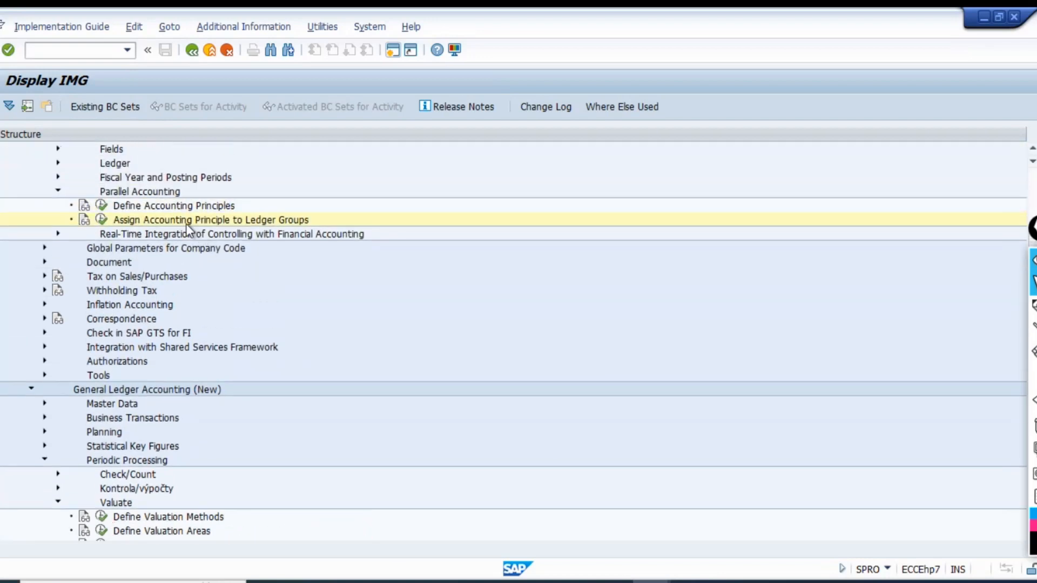
{"action": "scroll", "coordinate": [187, 224], "scroll_direction": "up", "scroll_amount": 1}
{"action": "left_click", "coordinate": [57, 206]}
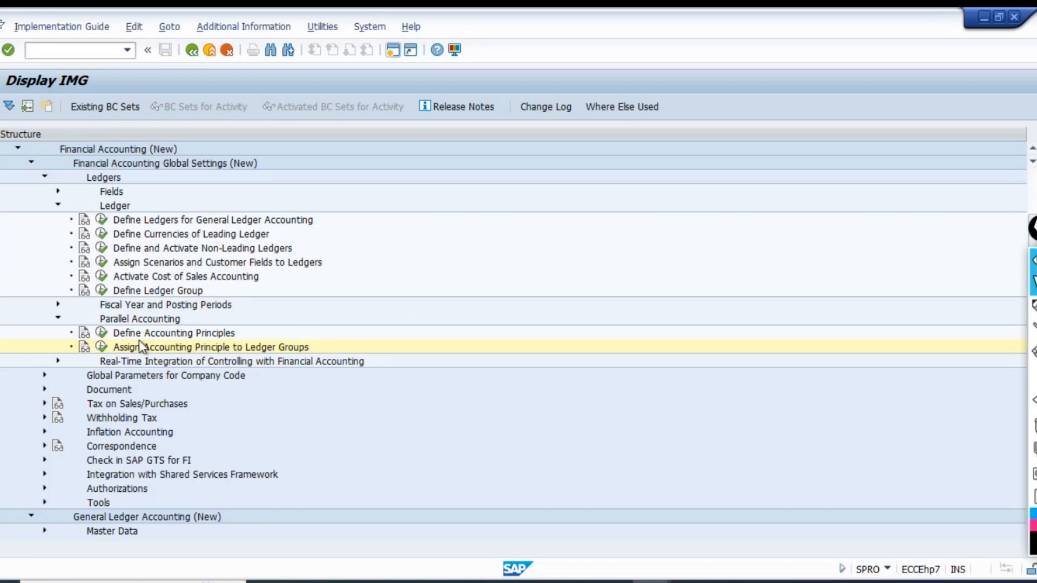
Open the Check Assignment of Accounting Principle to Ledger Group activity under Valuate and start new entries.
{"action": "scroll", "coordinate": [280, 420], "scroll_direction": "down", "scroll_amount": 2}
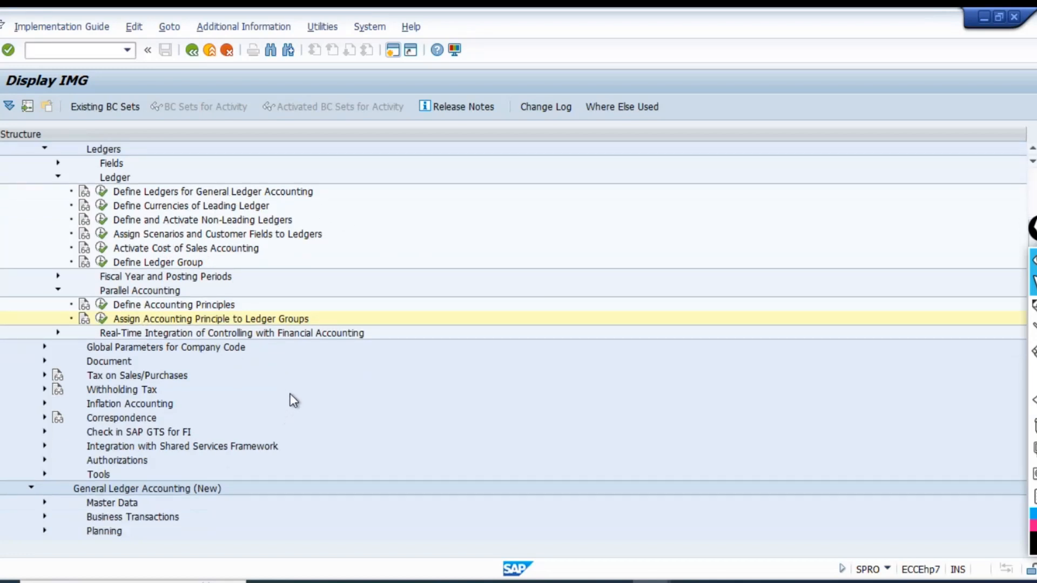
{"action": "scroll", "coordinate": [291, 409], "scroll_direction": "down", "scroll_amount": 6}
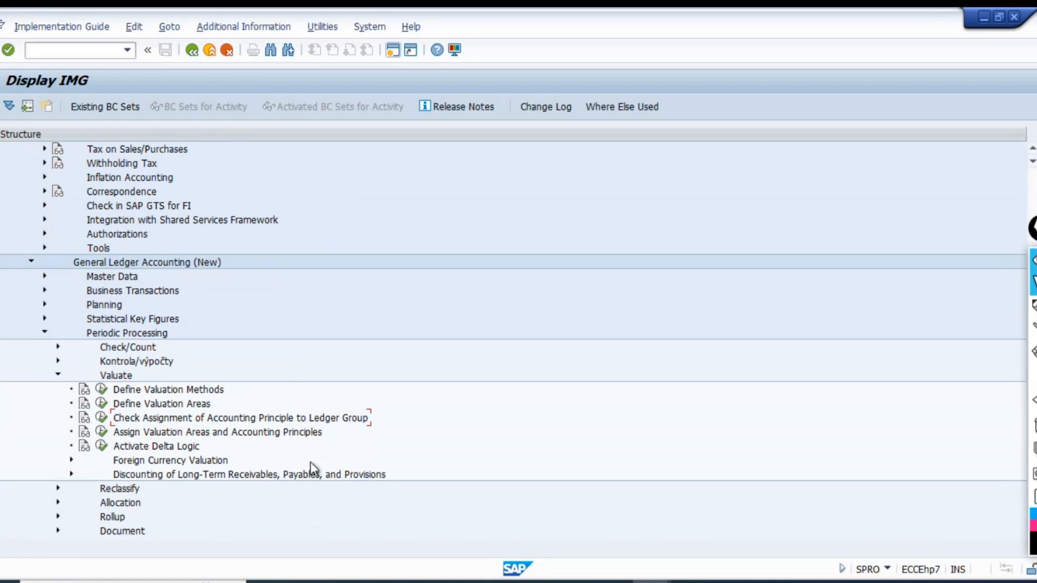
{"action": "left_click", "coordinate": [102, 418]}
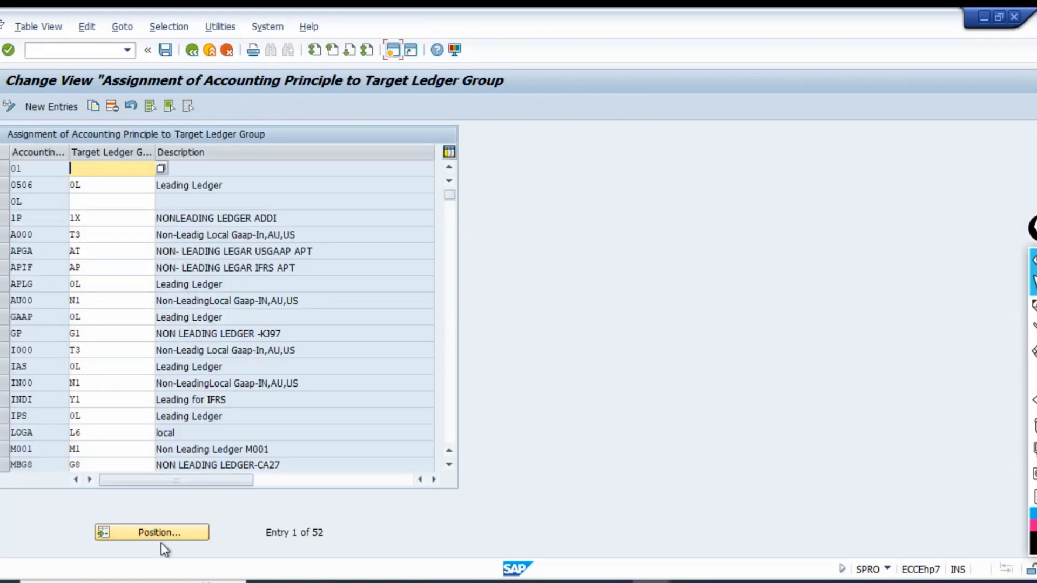
{"action": "left_click", "coordinate": [160, 540]}
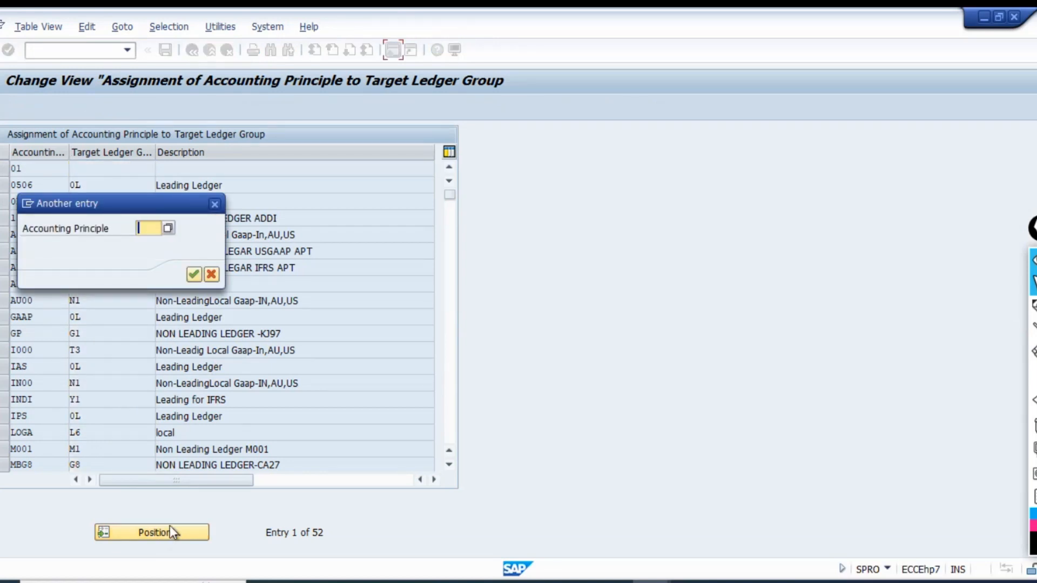
{"action": "left_click", "coordinate": [214, 206]}
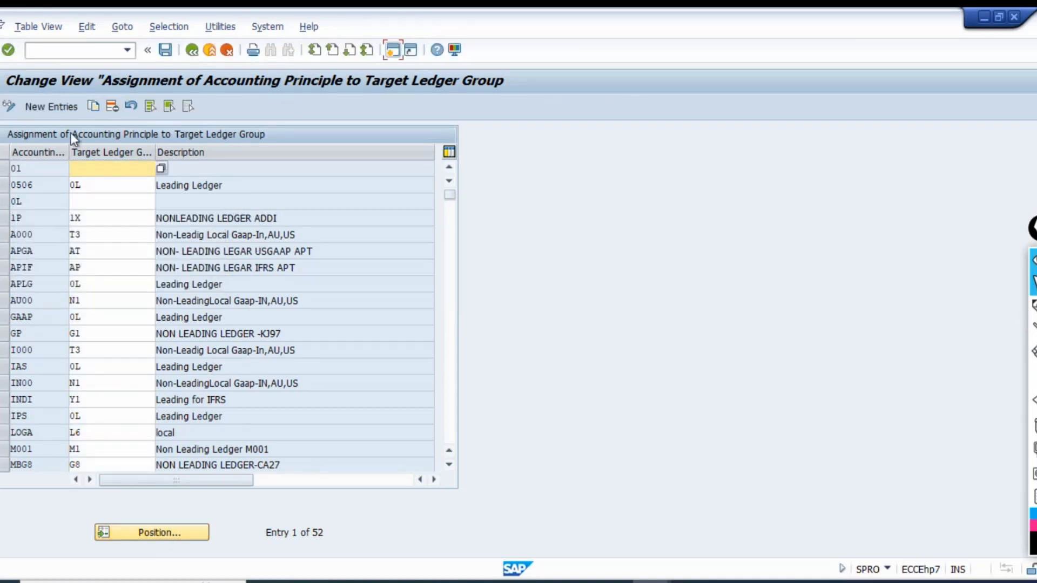
{"action": "left_click", "coordinate": [61, 105]}
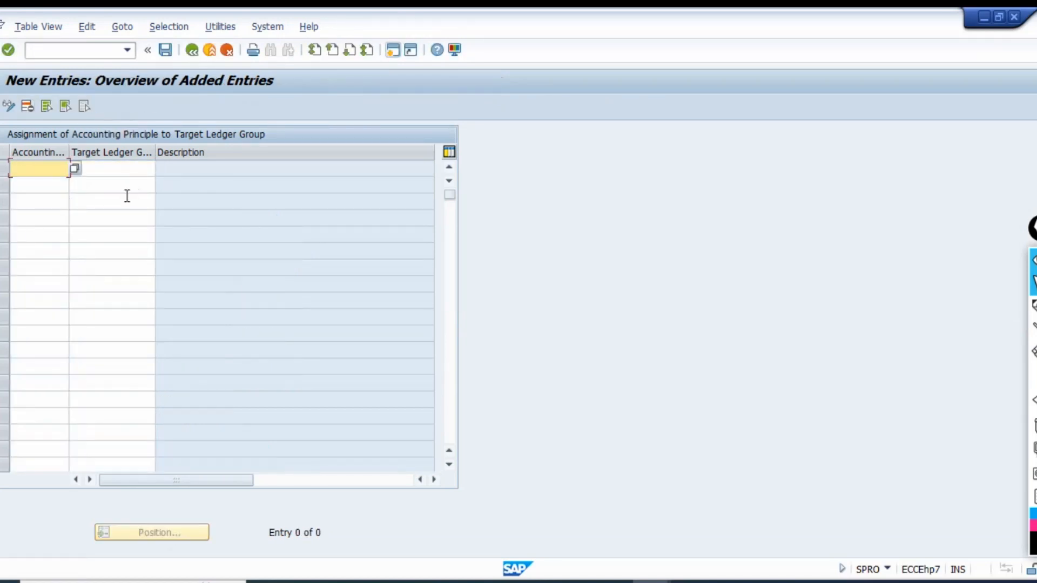
Assign accounting principle TIFR to target ledger group 0L, checking the principle's code against the picture in the Excel workbook.
{"action": "key", "text": "alt+Tab"}
{"action": "key", "text": "alt+Tab"}
{"action": "key", "text": "alt+Tab"}
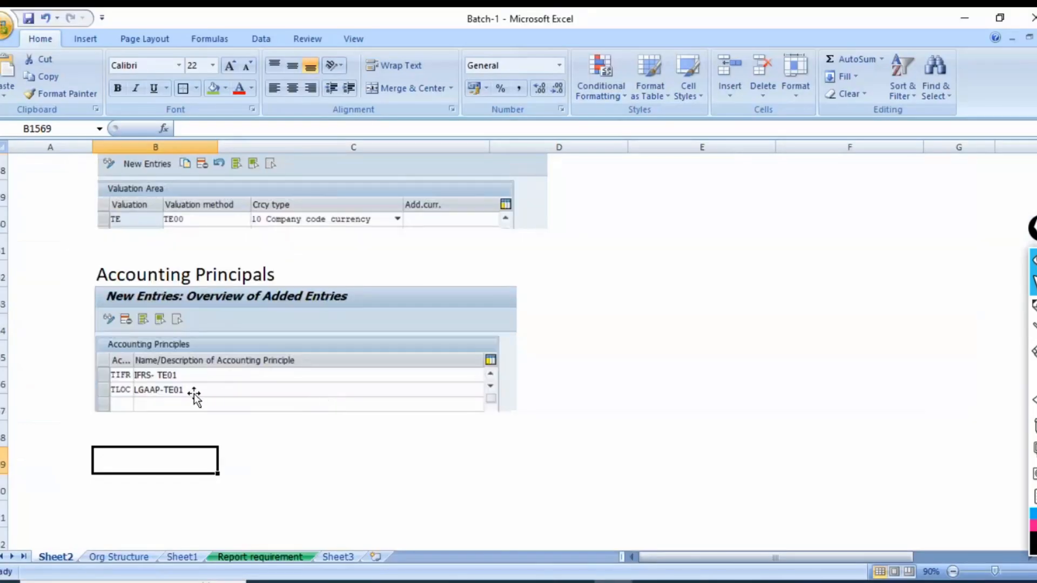
{"action": "key", "text": "alt+Tab"}
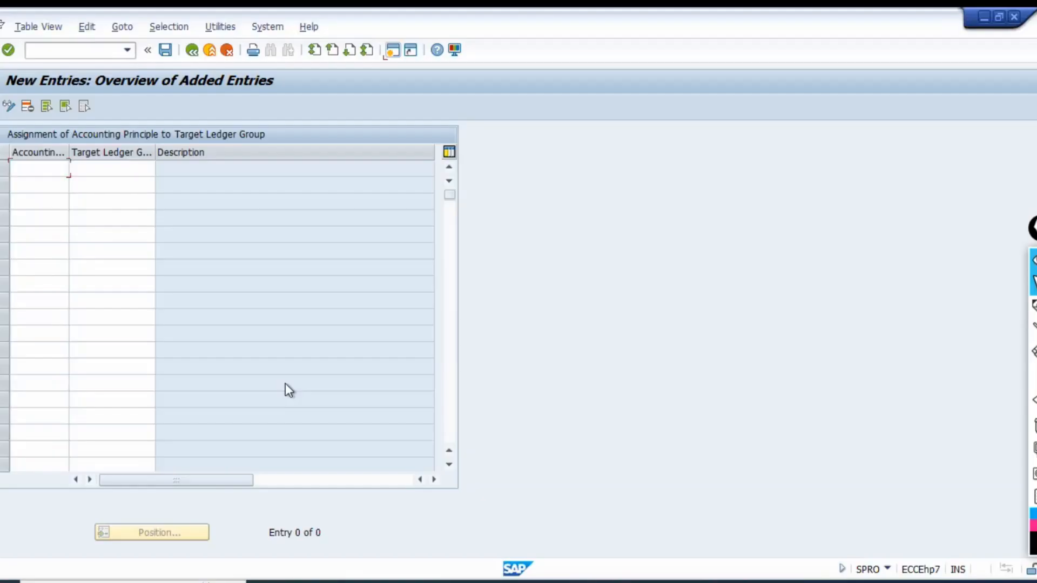
{"action": "type", "text": "TIFR"}
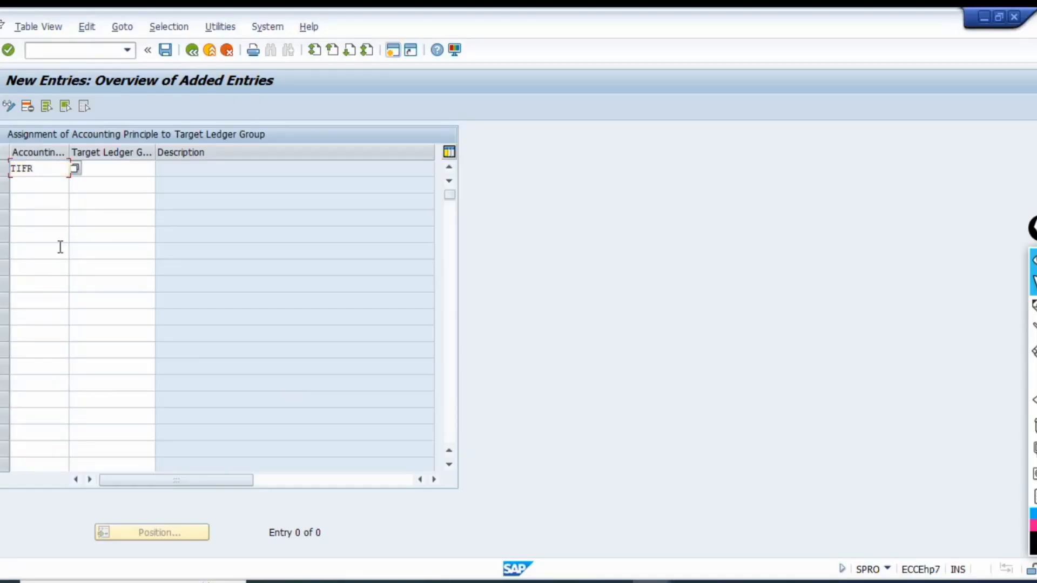
{"action": "key", "text": "Tab"}
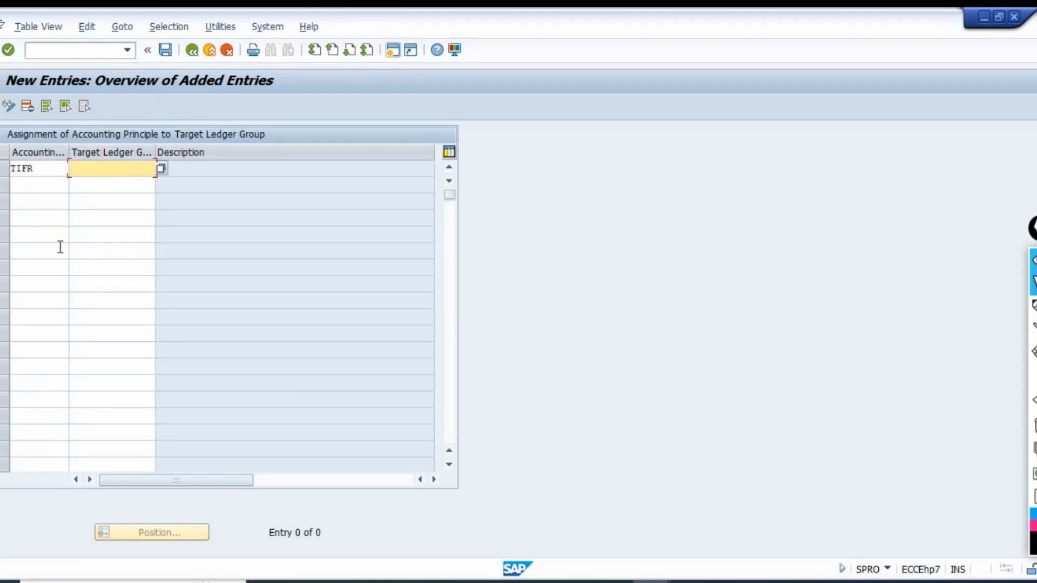
{"action": "key", "text": "Return"}
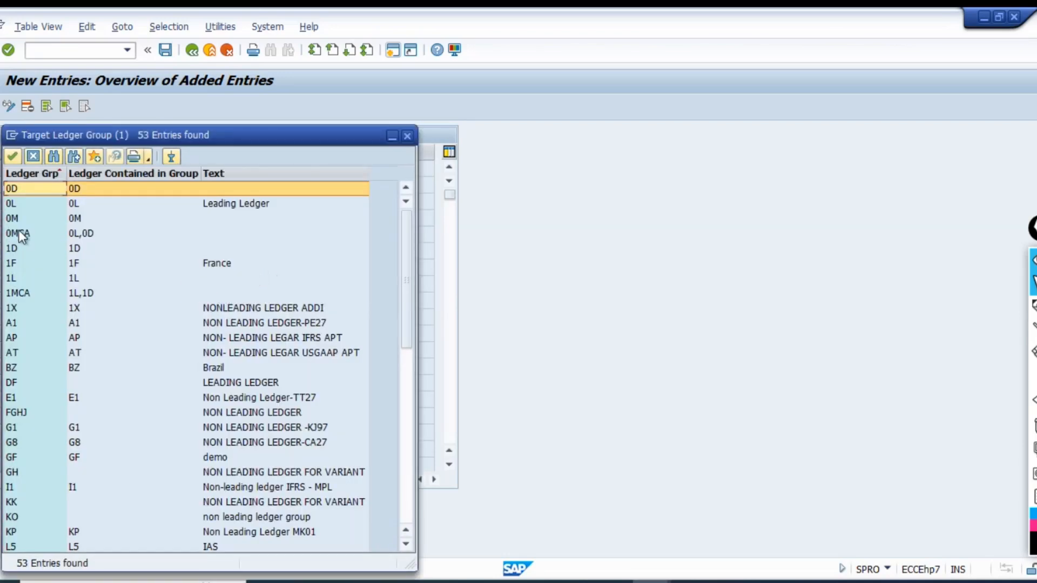
{"action": "left_click", "coordinate": [32, 205]}
{"action": "double_click", "coordinate": [31, 206]}
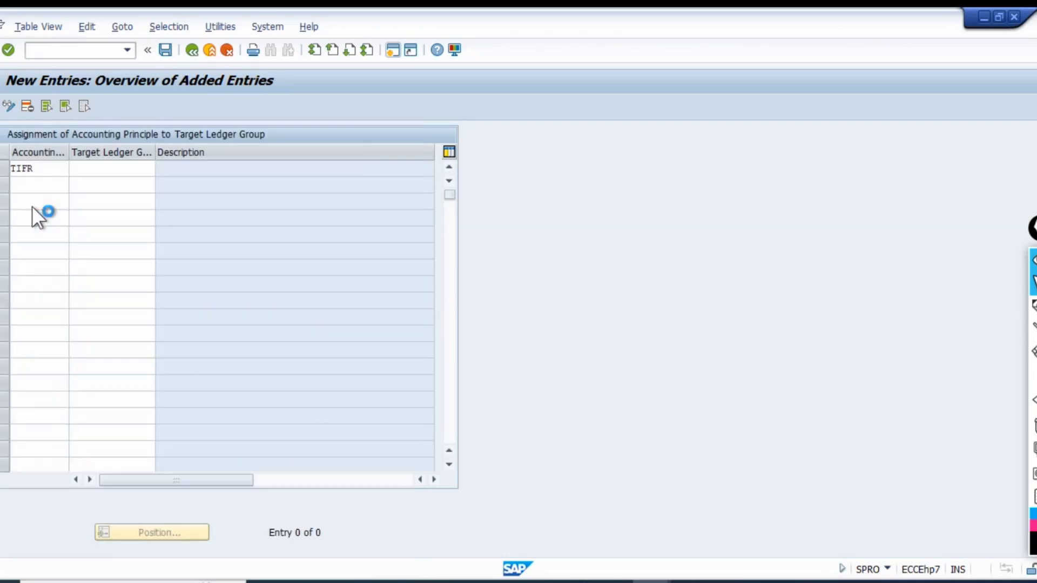
Assign accounting principle TLOC to target ledger group T3, checking the principle's code against the picture in the Excel workbook.
{"action": "left_click", "coordinate": [27, 186]}
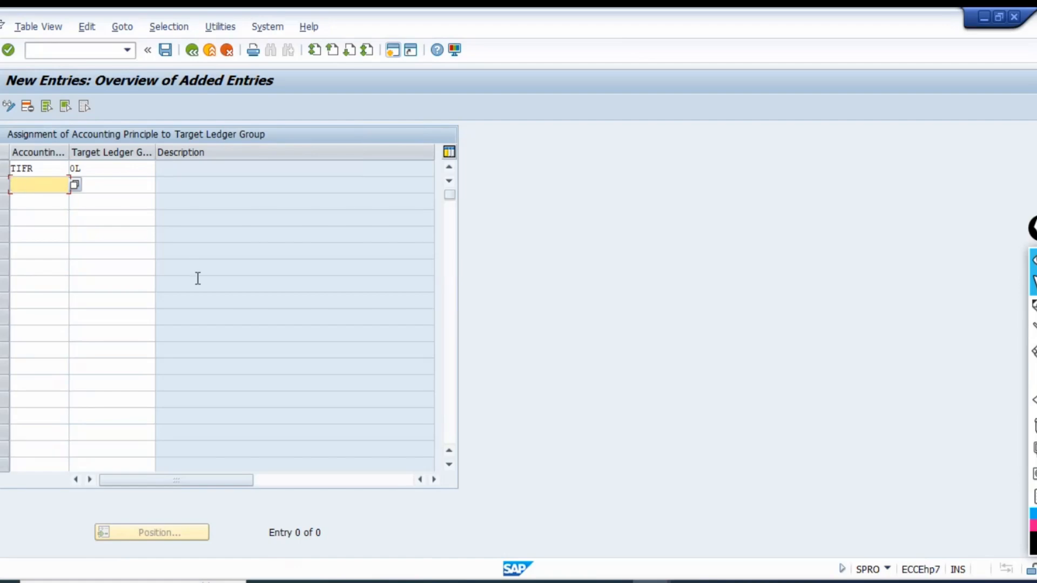
{"action": "key", "text": "alt+Tab"}
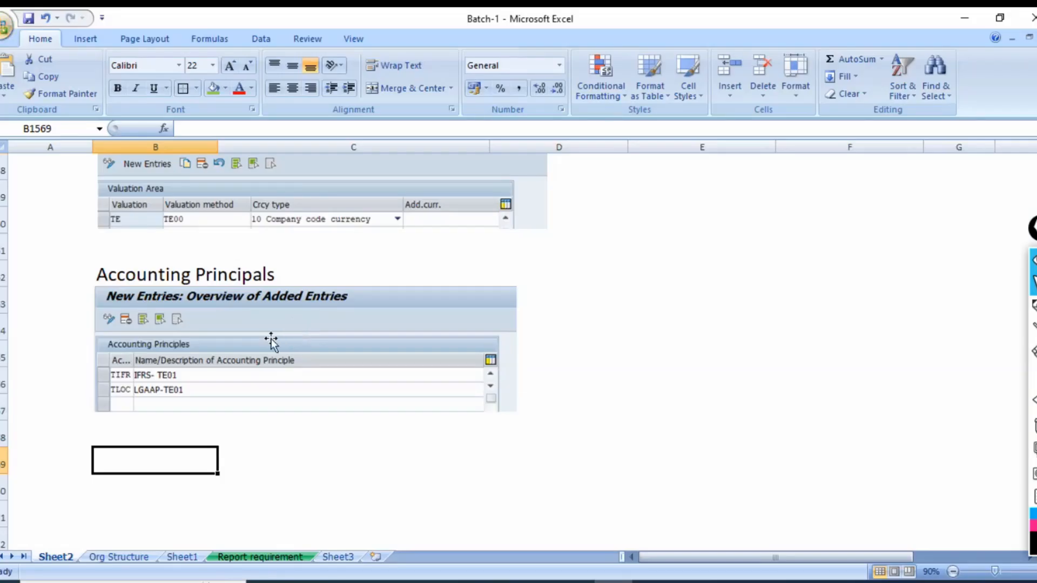
{"action": "key", "text": "alt+Tab"}
{"action": "type", "text": "TLOC"}
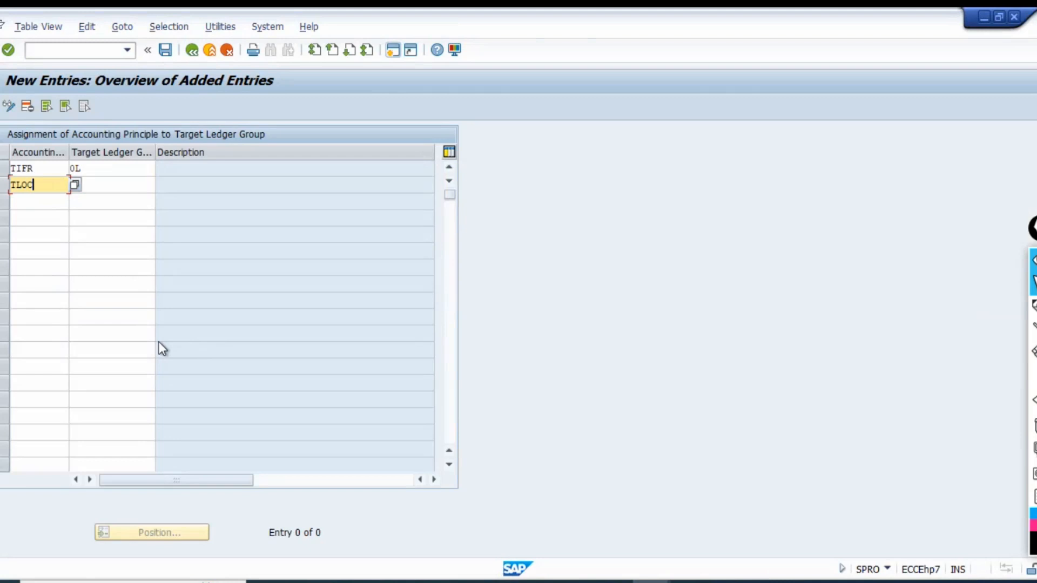
{"action": "key", "text": "Tab"}
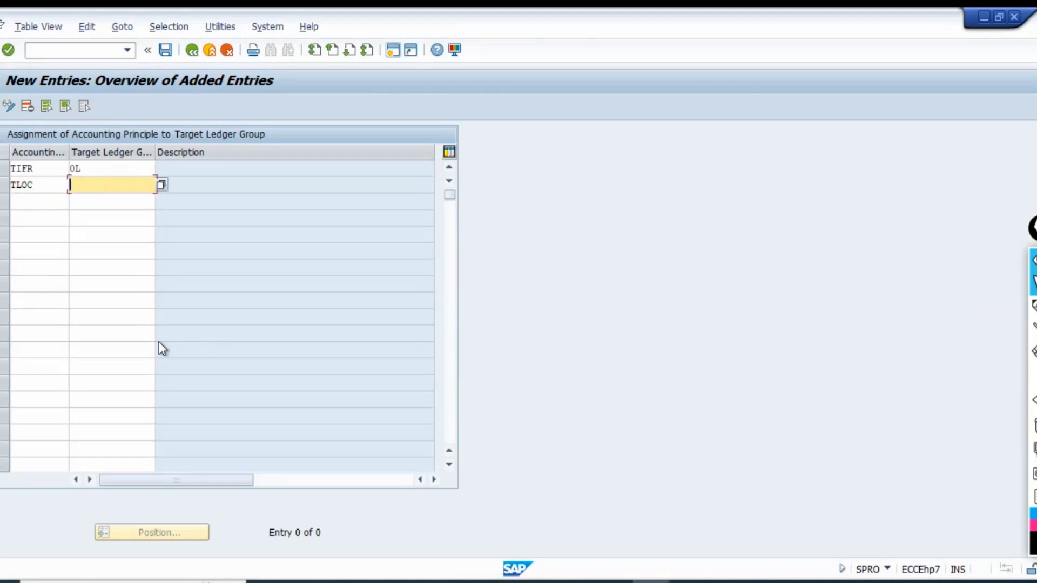
{"action": "key", "text": "F4"}
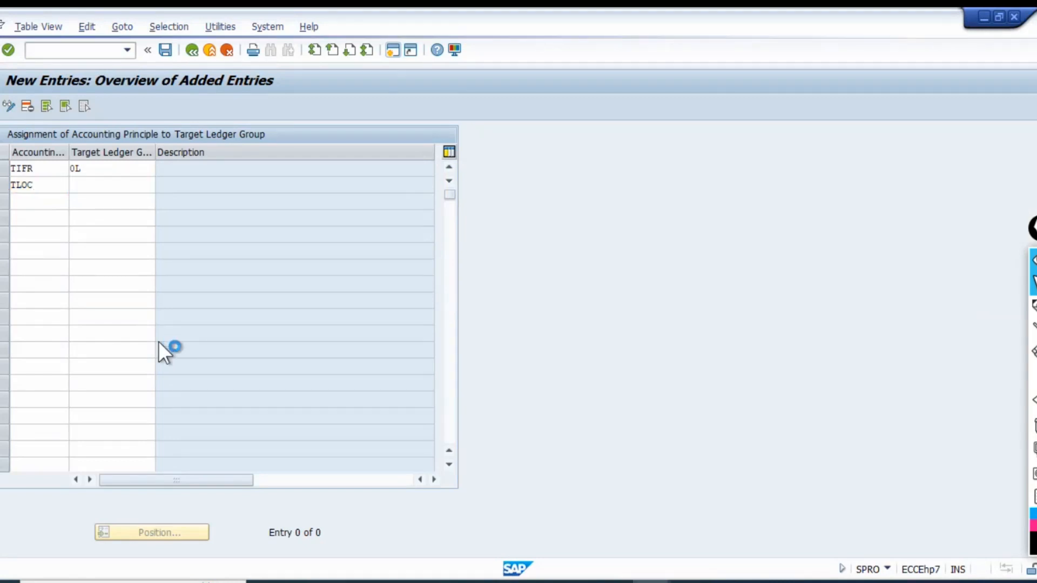
{"action": "scroll", "coordinate": [87, 302], "scroll_direction": "down", "scroll_amount": 4}
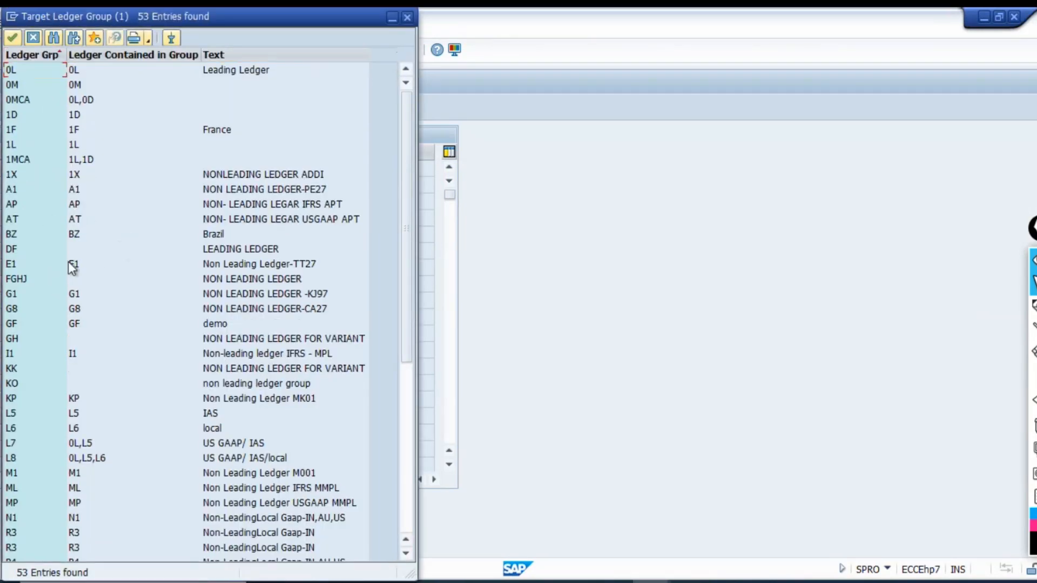
{"action": "scroll", "coordinate": [93, 339], "scroll_direction": "down", "scroll_amount": 3}
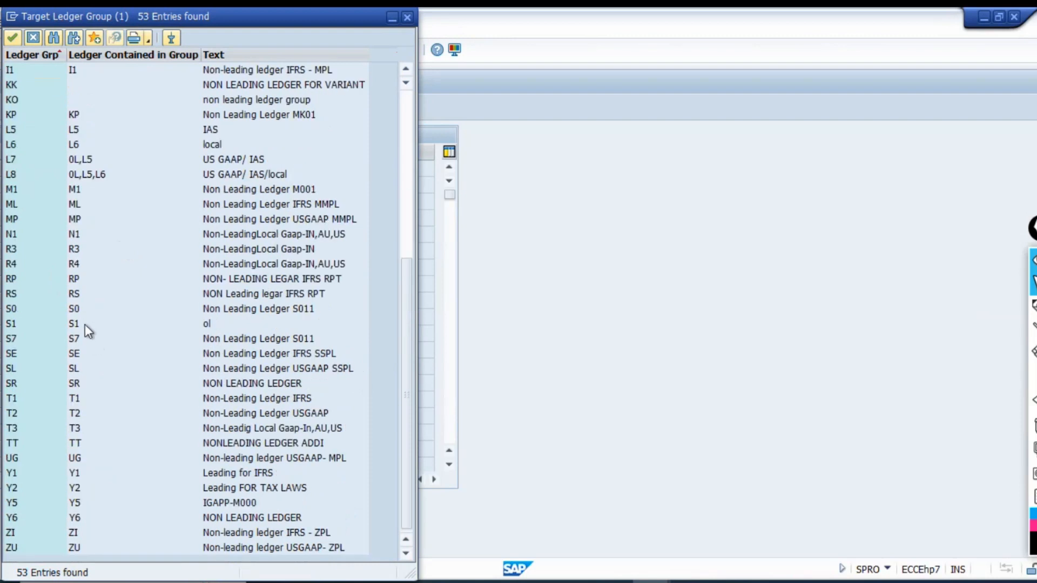
{"action": "left_click", "coordinate": [20, 431]}
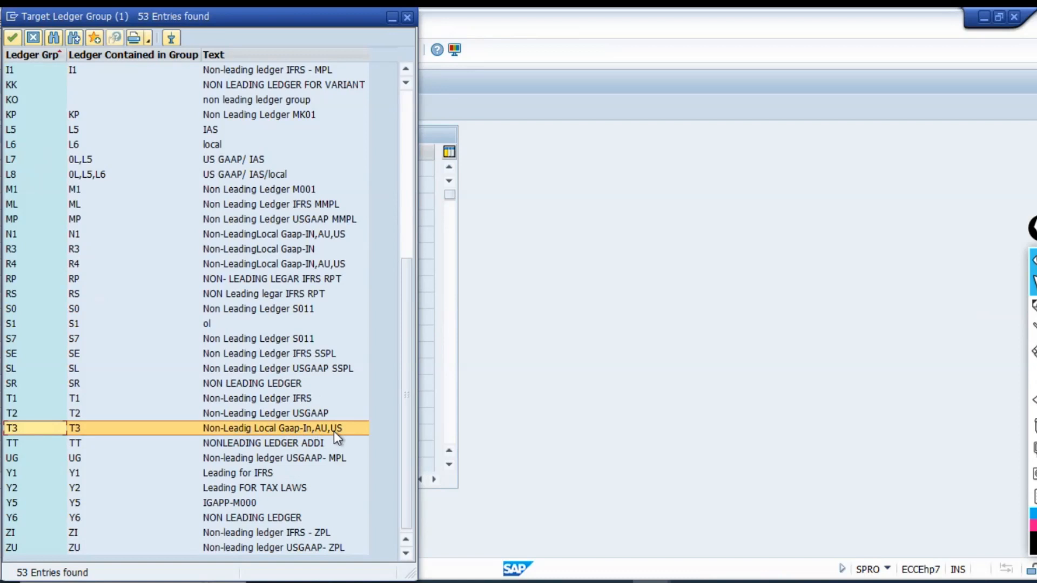
{"action": "double_click", "coordinate": [230, 426]}
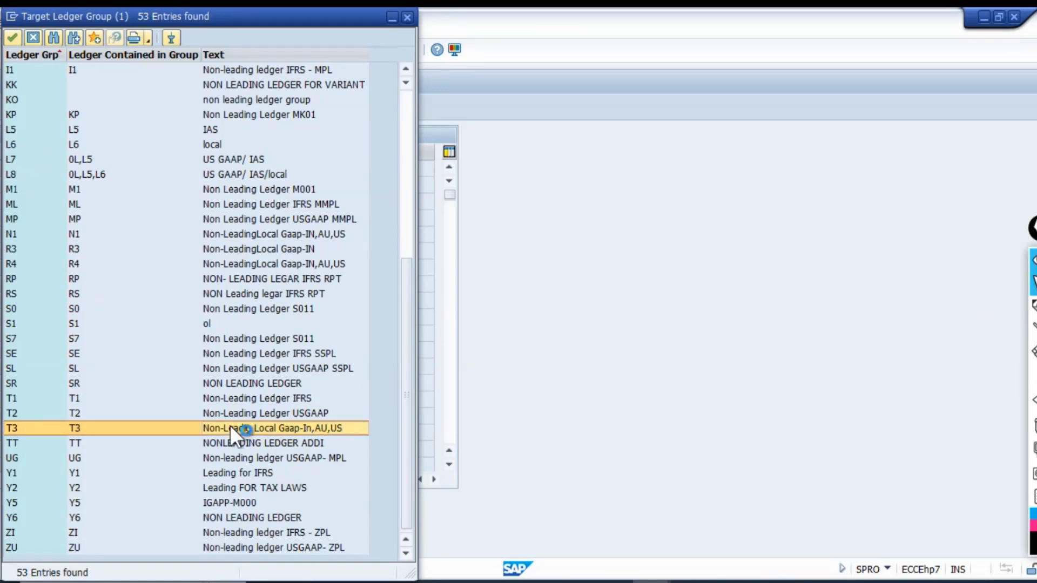
{"action": "key", "text": "Return"}
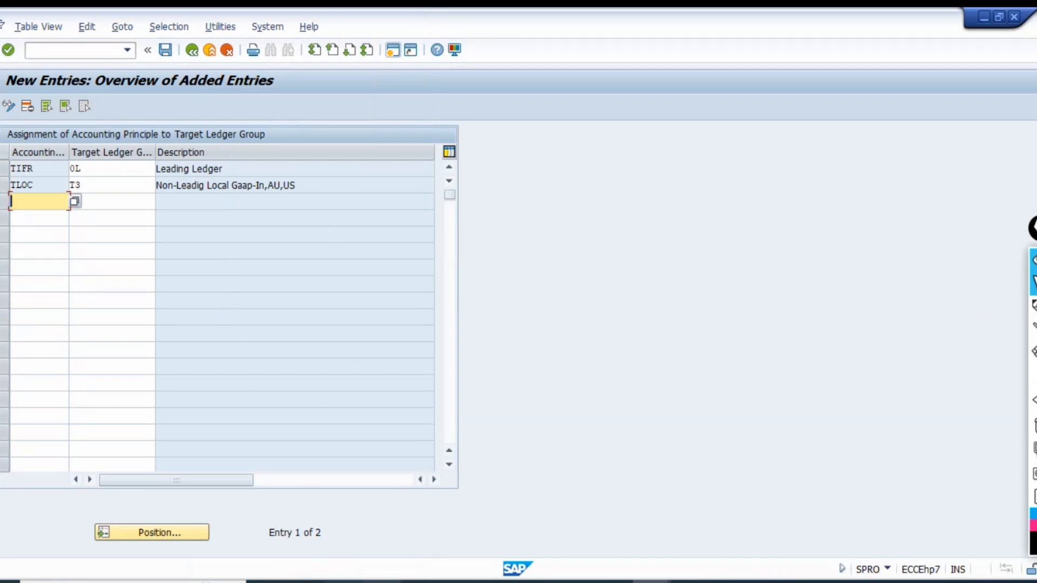
Snip the ledger group assignment table and paste it into Sheet2 of the Excel workbook, placed just below row 1569 under the Accounting Principles picture.
{"action": "left_click", "coordinate": [382, 582]}
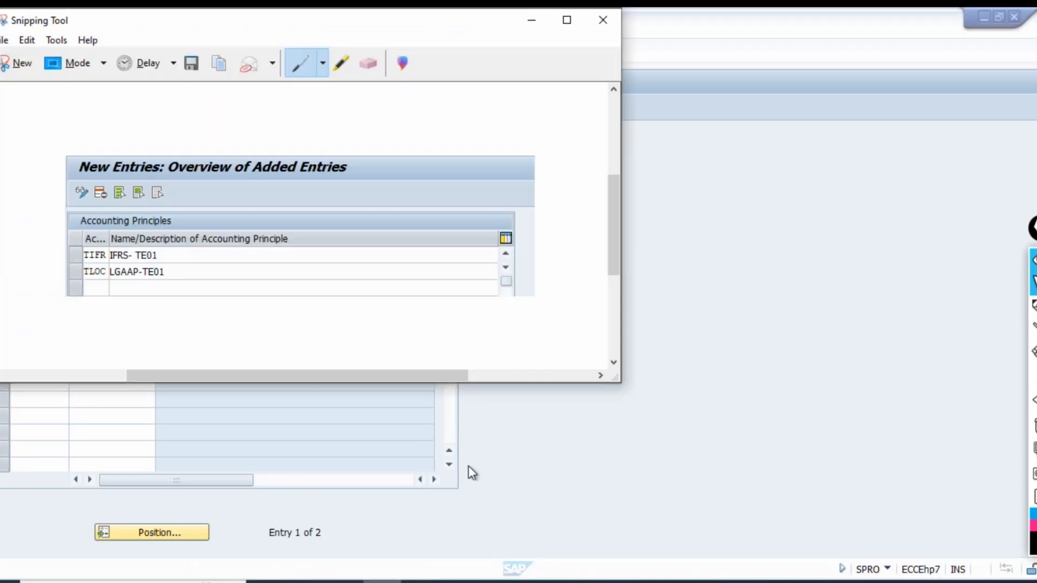
{"action": "left_click", "coordinate": [20, 69]}
{"action": "left_click_drag", "start_coordinate": [2, 72], "coordinate": [450, 194]}
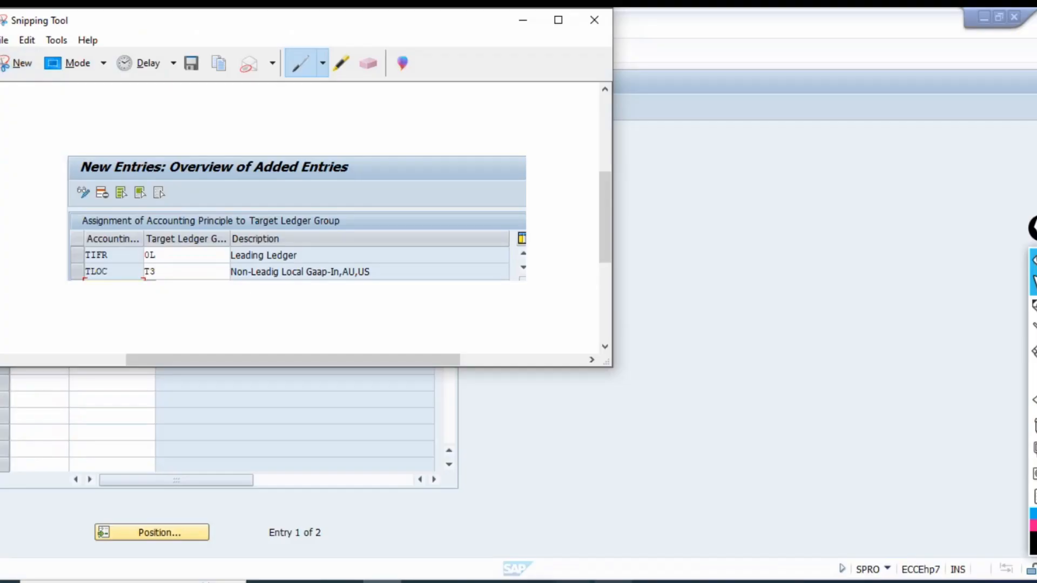
{"action": "left_click", "coordinate": [613, 581]}
{"action": "key", "text": "ctrl+v"}
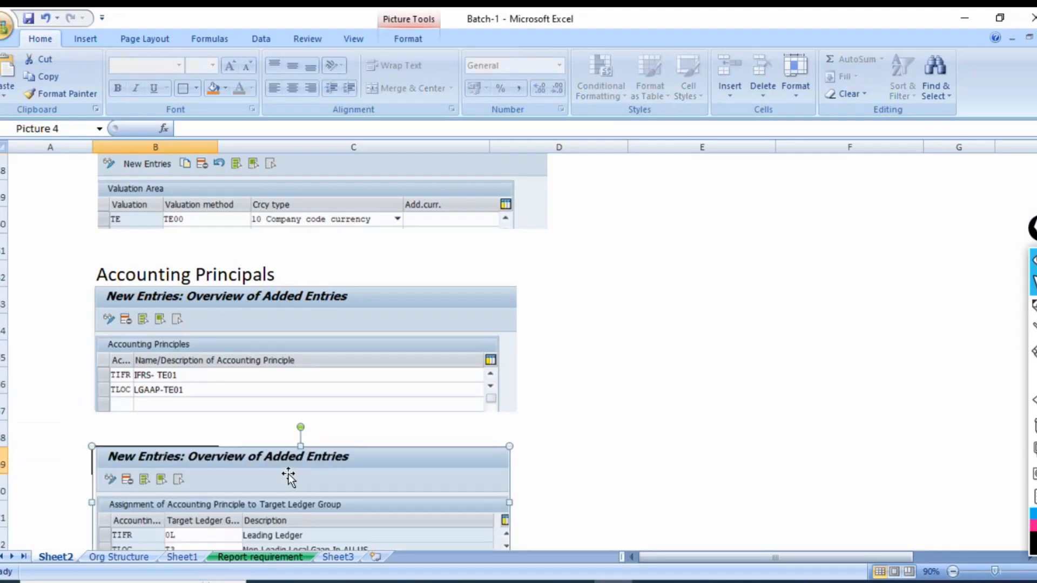
{"action": "scroll", "coordinate": [290, 474], "scroll_direction": "down", "scroll_amount": 2}
{"action": "left_click_drag", "start_coordinate": [259, 345], "coordinate": [256, 369]}
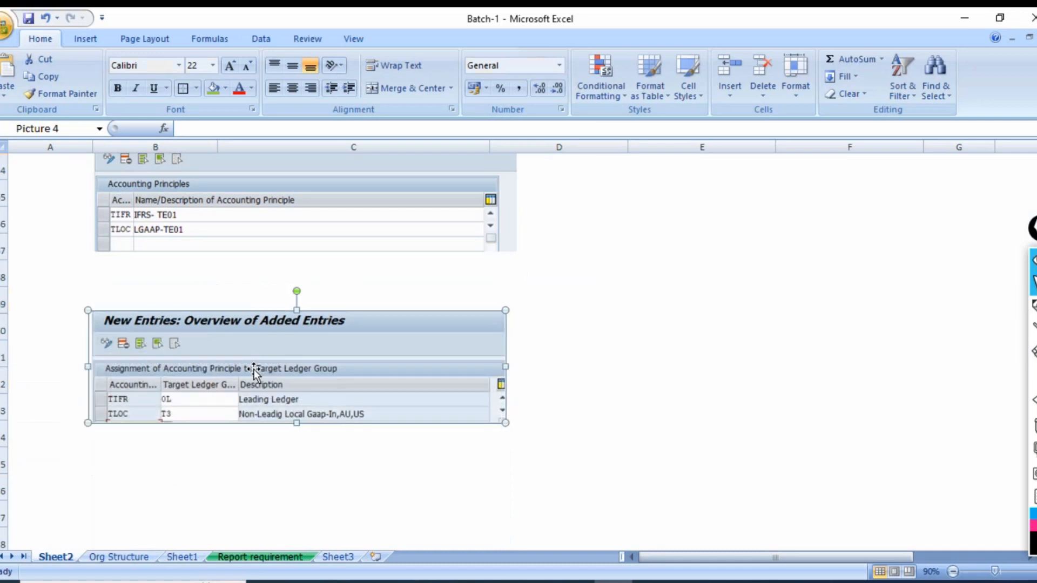
Enter the heading "Link Act principal and Ledger group" in cell B1569 above the pasted picture and save the workbook.
{"action": "left_click", "coordinate": [128, 301]}
{"action": "type", "text": "Link Act"}
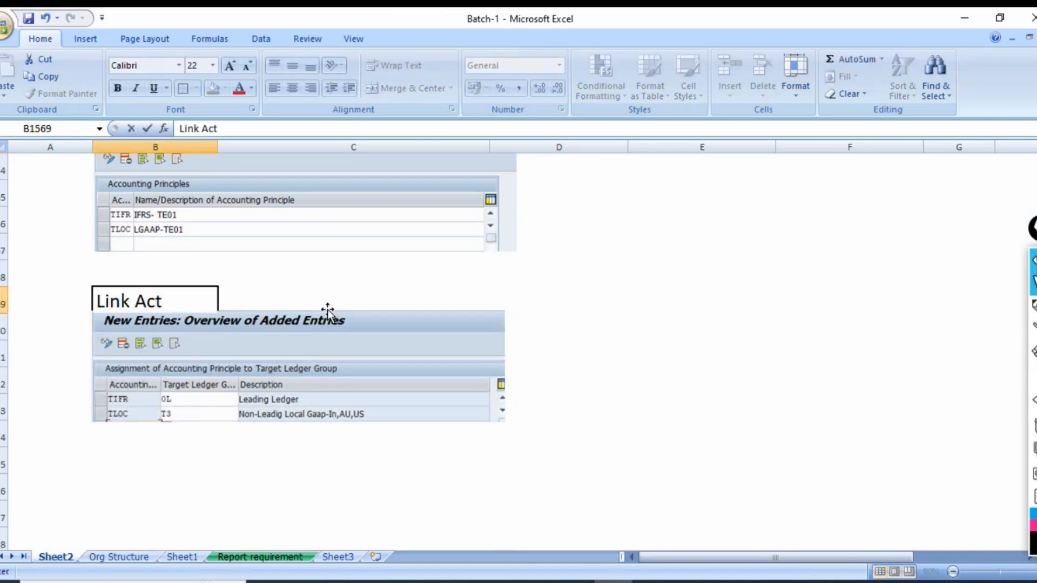
{"action": "type", "text": " principa"}
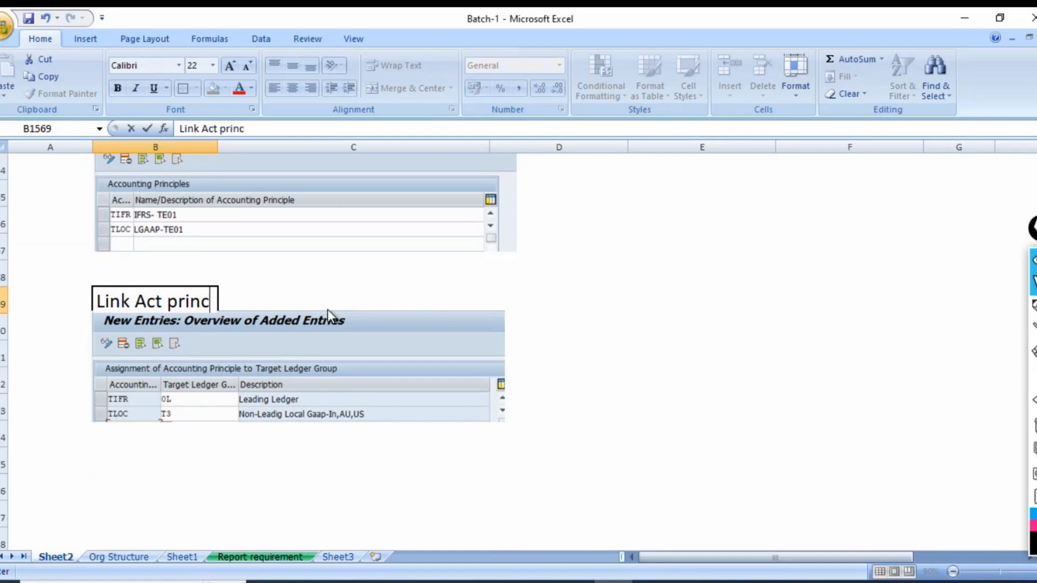
{"action": "left_click", "coordinate": [587, 352]}
{"action": "key", "text": "ctrl+s"}
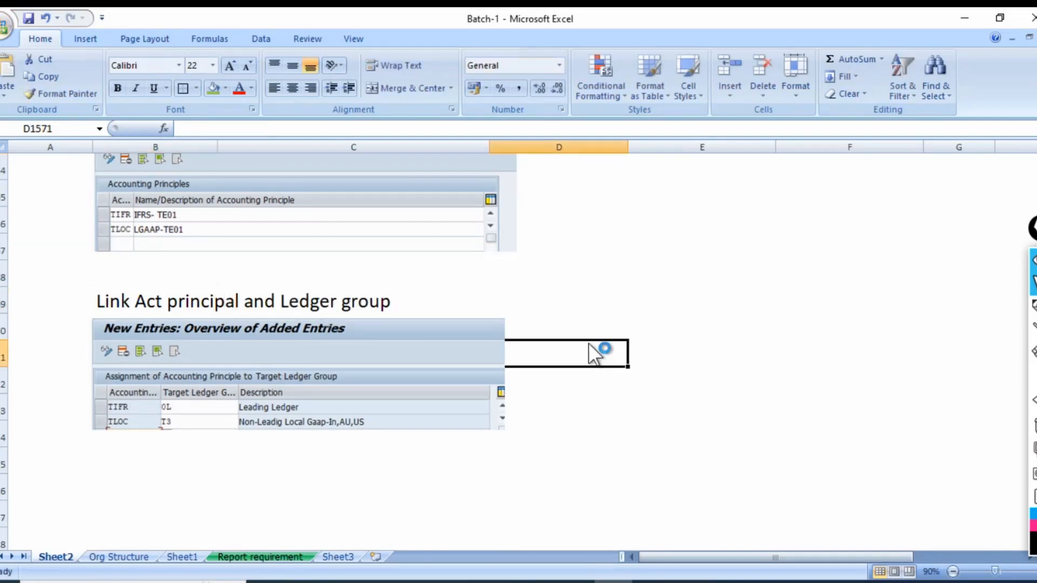
Switch back to SAP, save the accounting principle assignments under the FBZP Config customizing request, and return to the IMG structure.
{"action": "key", "text": "alt+Tab"}
{"action": "key", "text": "alt+Tab"}
{"action": "key", "text": "alt+Tab"}
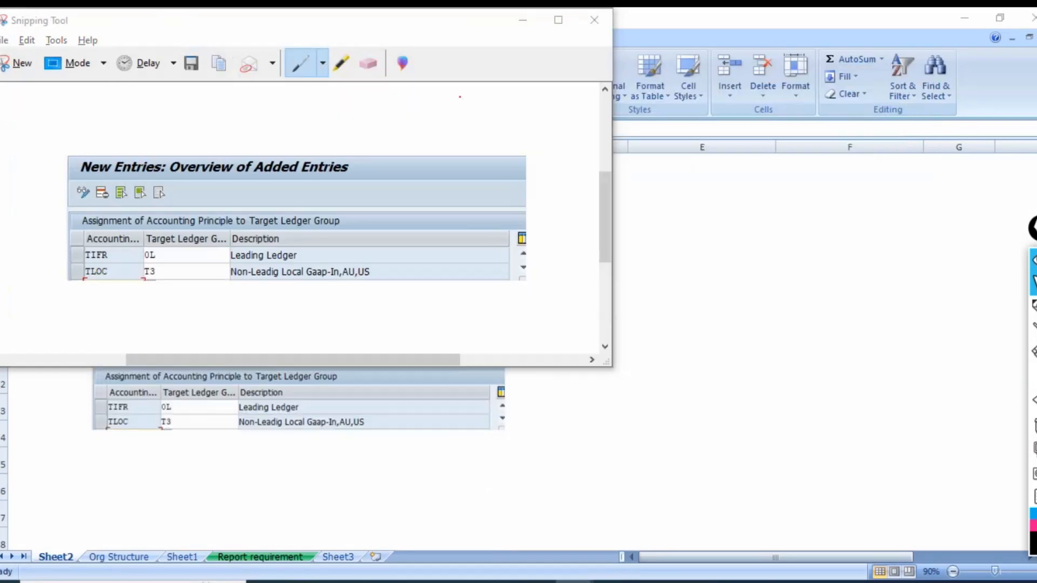
{"action": "key", "text": "alt+Tab"}
{"action": "key", "text": "alt+Tab"}
{"action": "key", "text": "alt+Tab"}
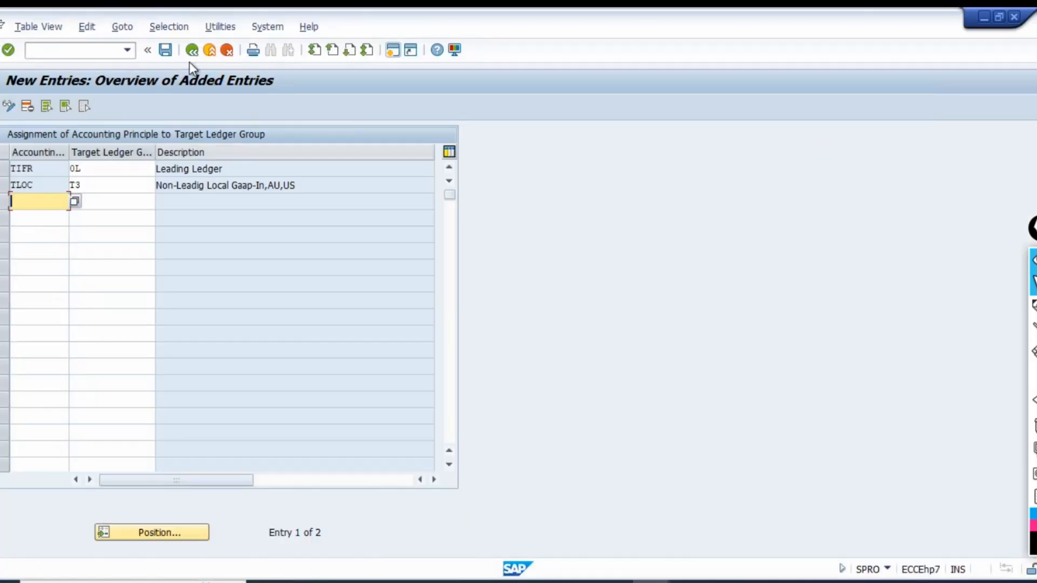
{"action": "left_click", "coordinate": [165, 50]}
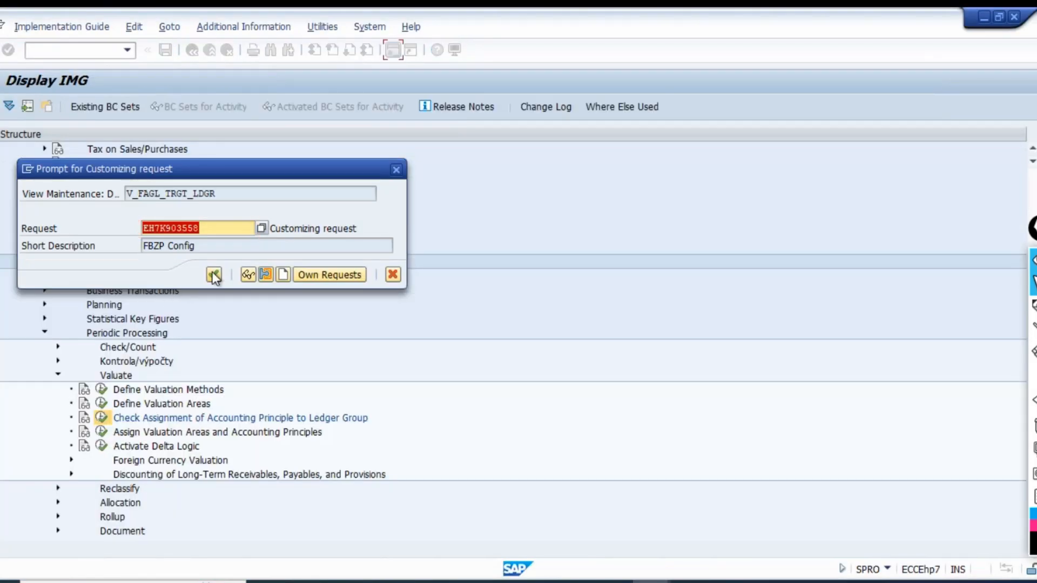
{"action": "left_click", "coordinate": [214, 274]}
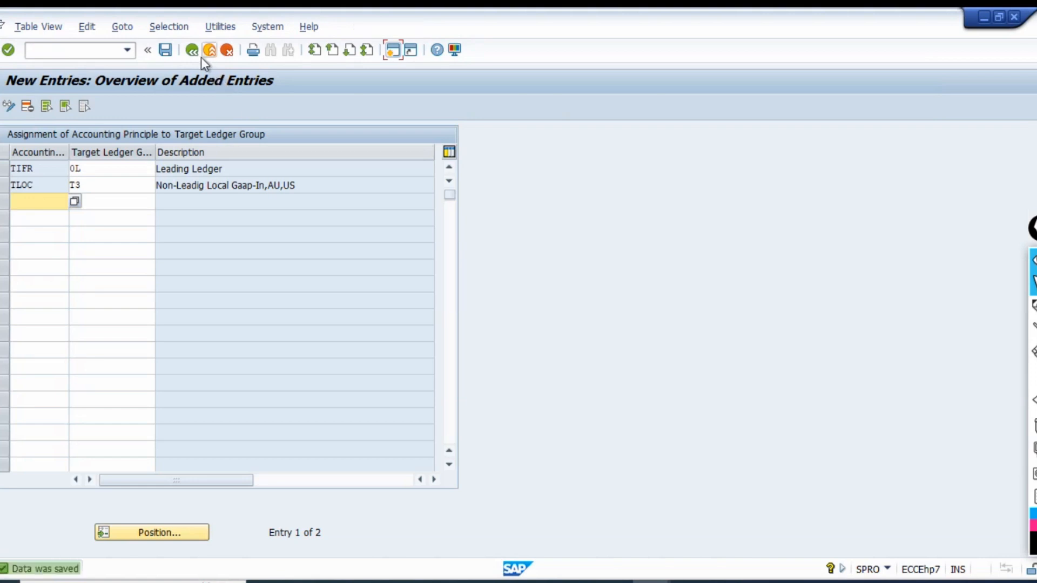
{"action": "left_click", "coordinate": [209, 52]}
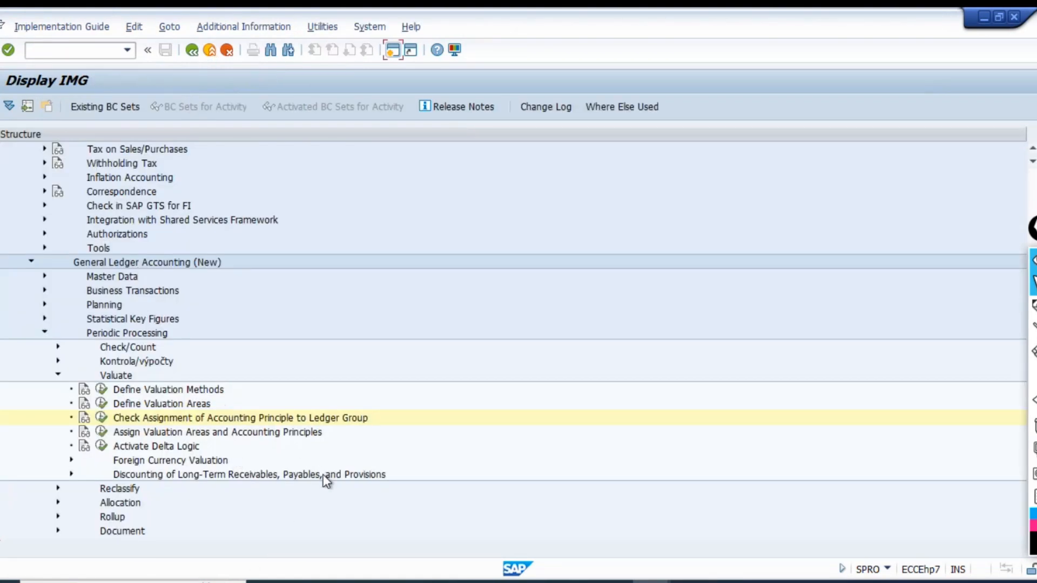
View the Foreign Currency Valuation selection screen in the other SAP session and return to the IMG structure.
{"action": "key", "text": "alt+Tab"}
{"action": "key", "text": "alt+Tab"}
{"action": "key", "text": "alt+Tab"}
{"action": "key", "text": "alt+Tab"}
{"action": "key", "text": "alt+Tab"}
{"action": "key", "text": "alt+Tab"}
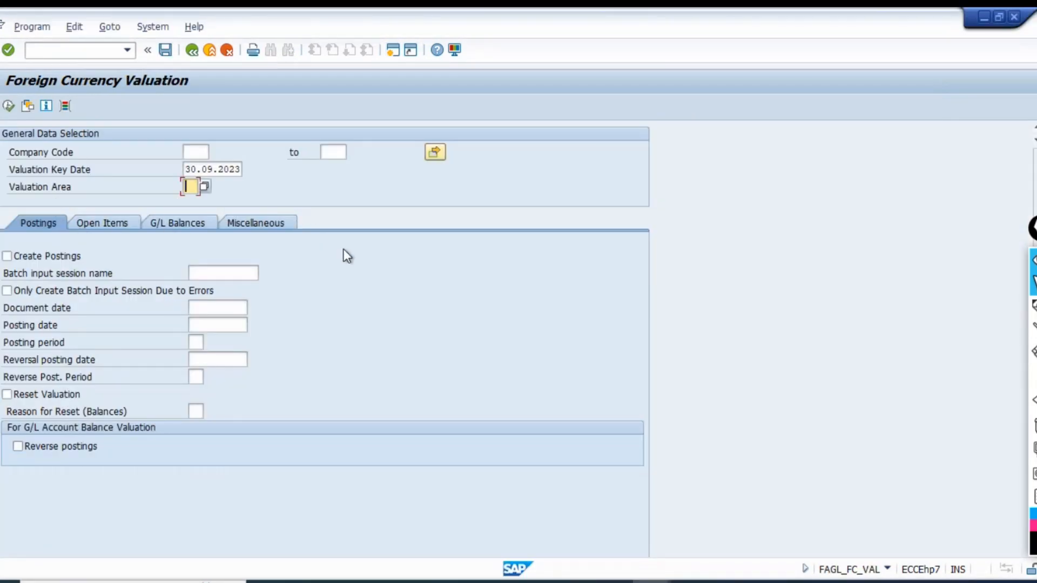
{"action": "key", "text": "alt+Tab"}
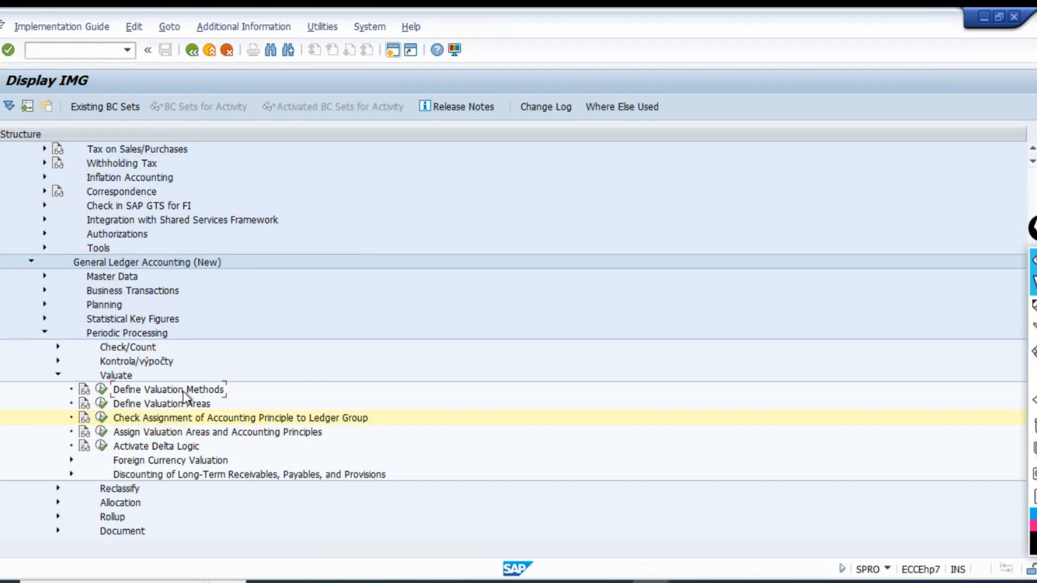
{"action": "left_click", "coordinate": [157, 404]}
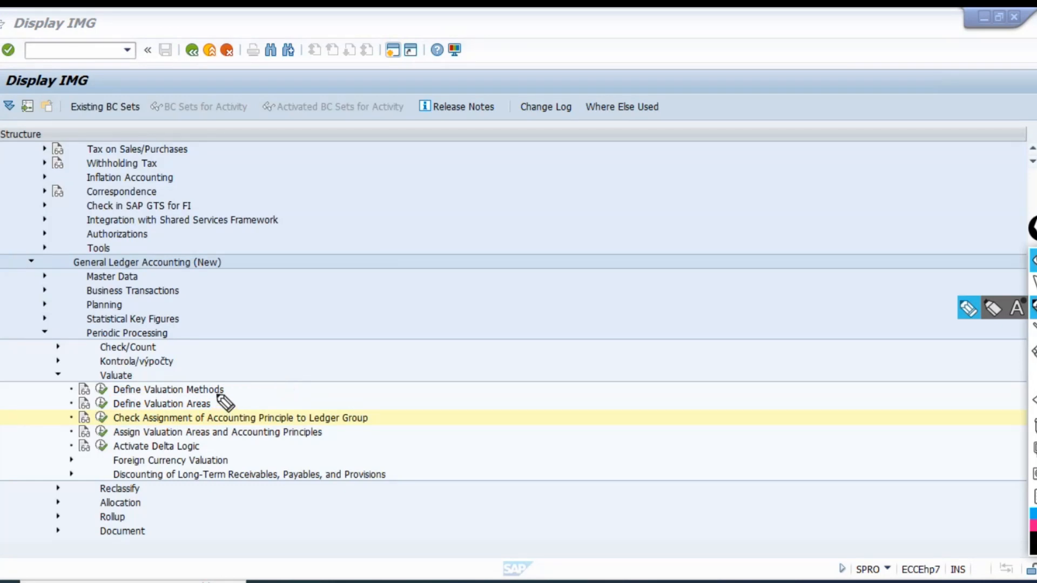
{"action": "mouse_move", "coordinate": [219, 394]}
{"action": "left_mouse_down"}
{"action": "mouse_move", "coordinate": [117, 398]}
{"action": "mouse_move", "coordinate": [93, 411]}
{"action": "mouse_move", "coordinate": [209, 420]}
{"action": "mouse_move", "coordinate": [235, 382]}
{"action": "mouse_move", "coordinate": [226, 389]}
{"action": "left_mouse_up"}
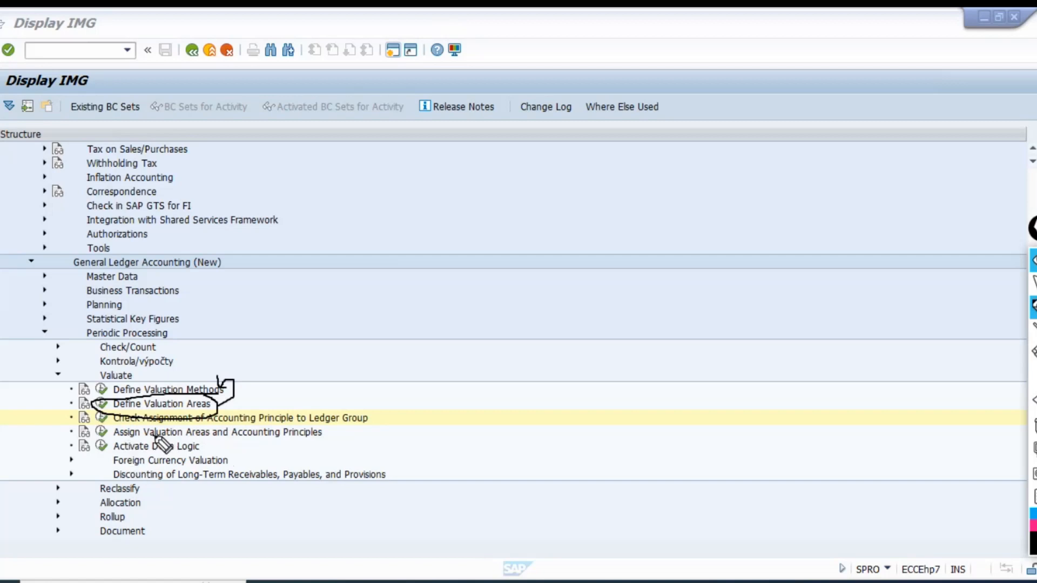
{"action": "left_click_drag", "start_coordinate": [153, 436], "coordinate": [332, 445]}
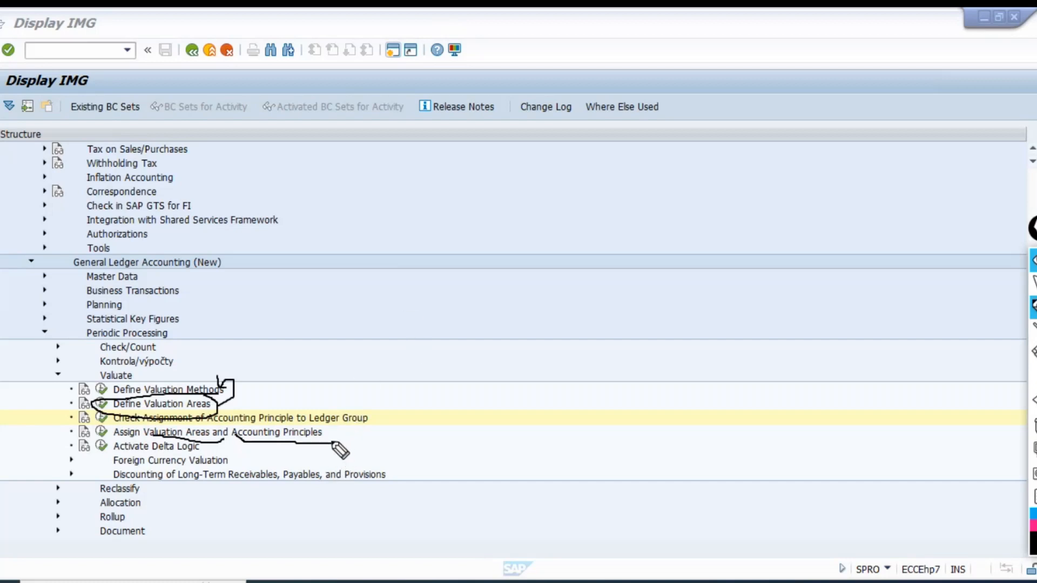
{"action": "mouse_move", "coordinate": [342, 438]}
{"action": "left_mouse_down"}
{"action": "mouse_move", "coordinate": [347, 421]}
{"action": "mouse_move", "coordinate": [355, 425]}
{"action": "left_mouse_up"}
{"action": "left_click", "coordinate": [1034, 426]}
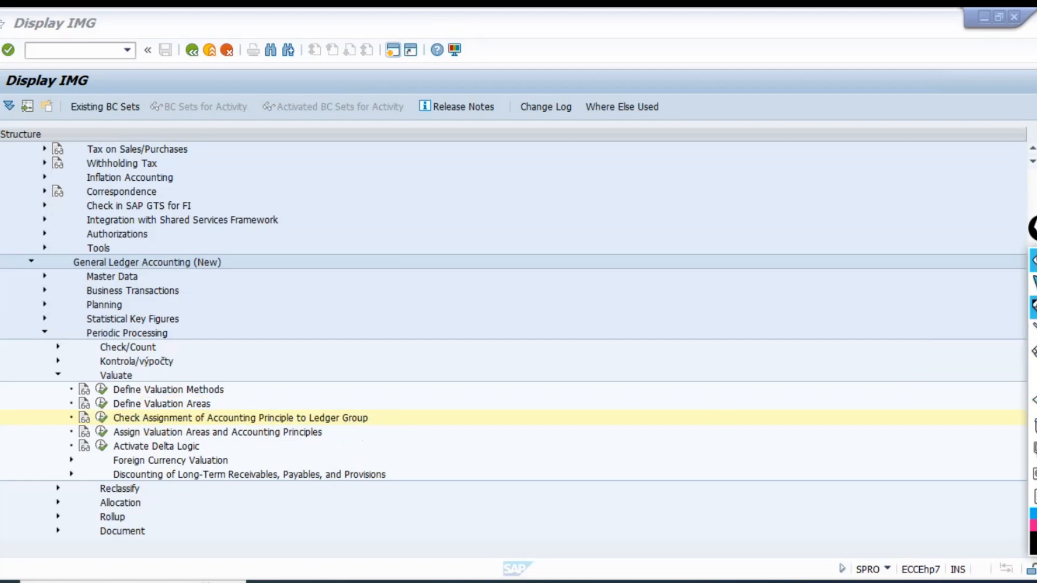
{"action": "left_click", "coordinate": [1033, 283]}
Switch to the Excel workbook and select cell B1575 below the ledger group picture.
{"action": "key", "text": "alt+Tab"}
{"action": "scroll", "coordinate": [328, 421], "scroll_direction": "down", "scroll_amount": 1}
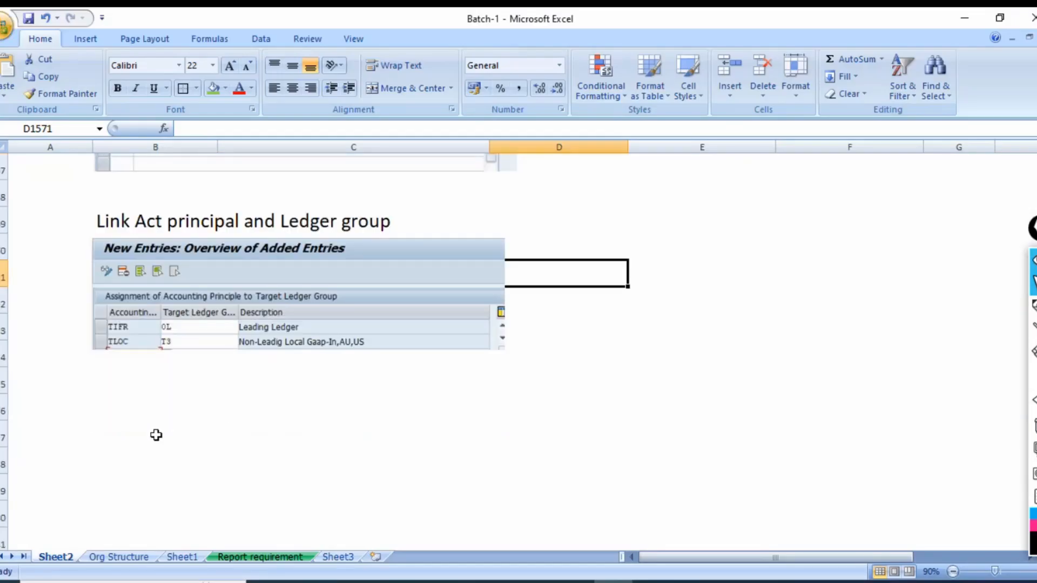
{"action": "left_click", "coordinate": [127, 383]}
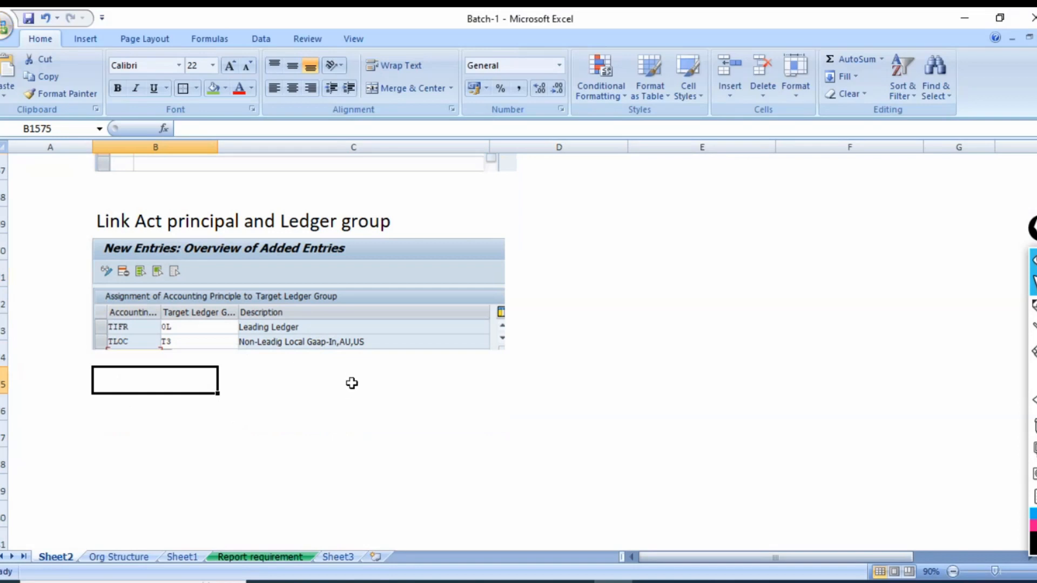
Check the Valuation Area field on the Foreign Currency Valuation screen and switch back to the Valuate activities in the IMG.
{"action": "key", "text": "alt+Tab"}
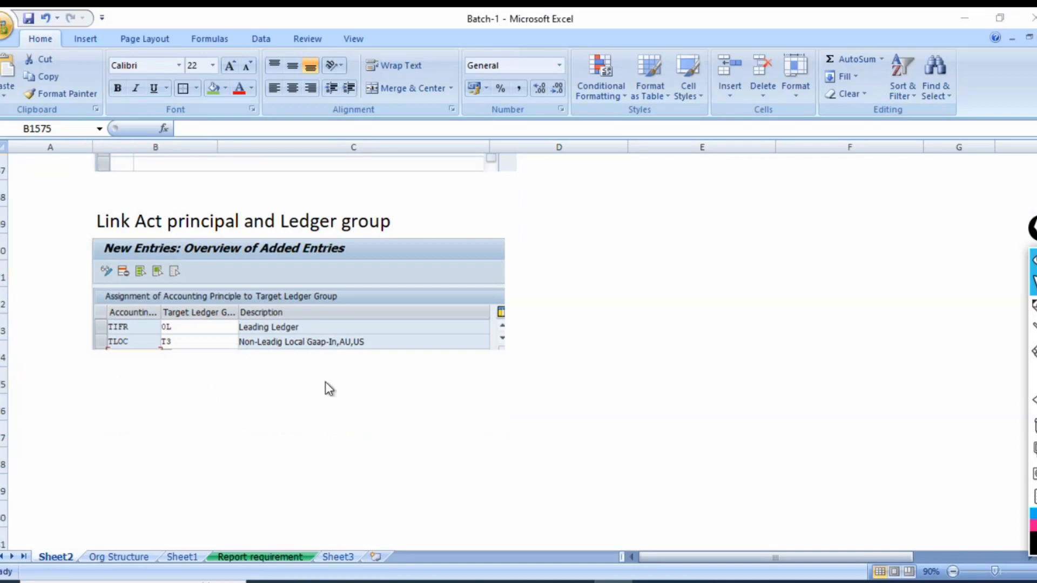
{"action": "key", "text": "alt+Tab"}
{"action": "key", "text": "alt+Tab"}
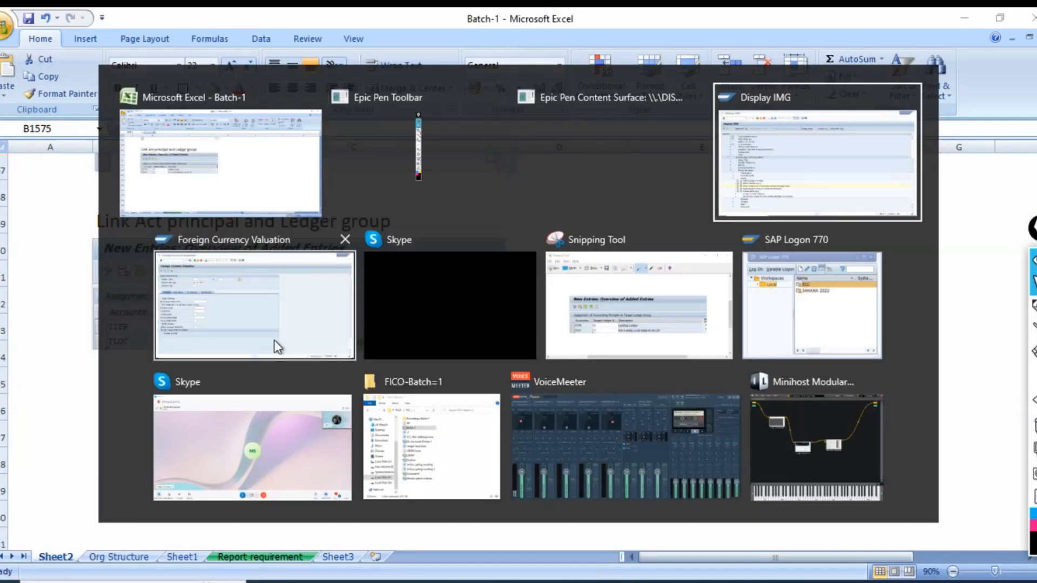
{"action": "left_click", "coordinate": [250, 326]}
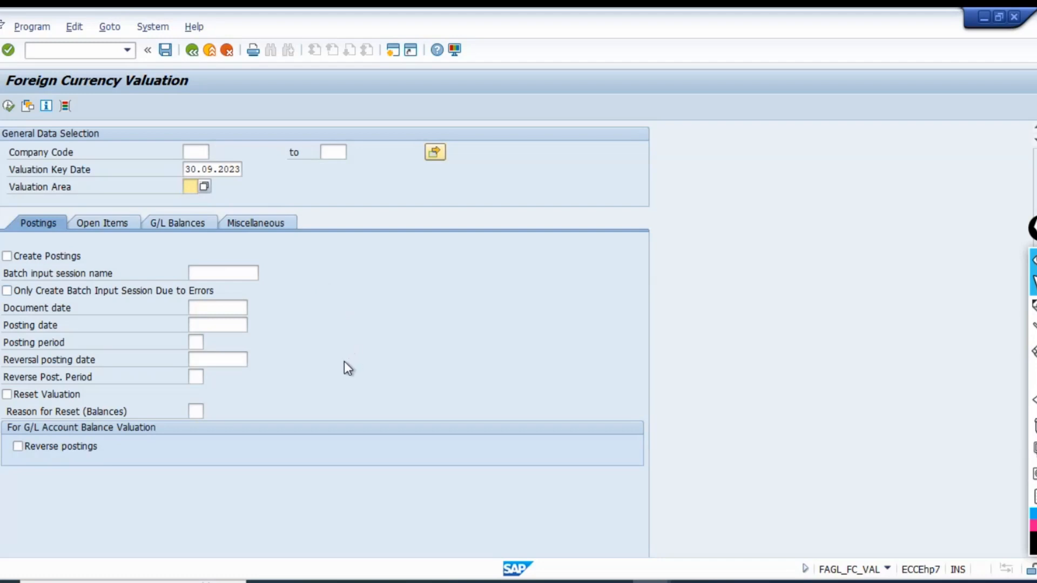
{"action": "key", "text": "alt+Tab"}
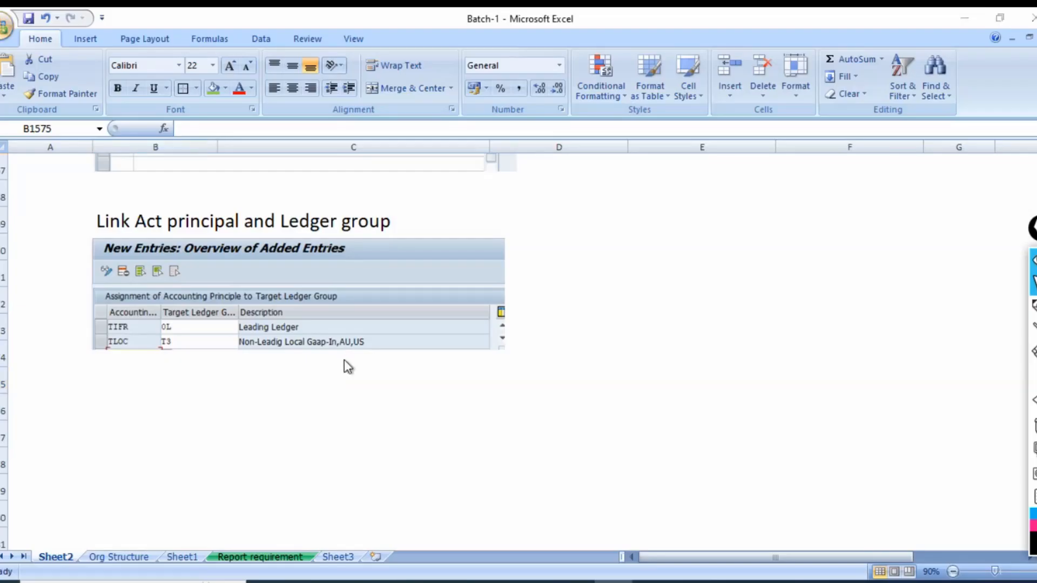
{"action": "key", "text": "alt+Tab"}
{"action": "key", "text": "alt+Tab"}
{"action": "key", "text": "alt+Tab"}
{"action": "left_click", "coordinate": [345, 360]}
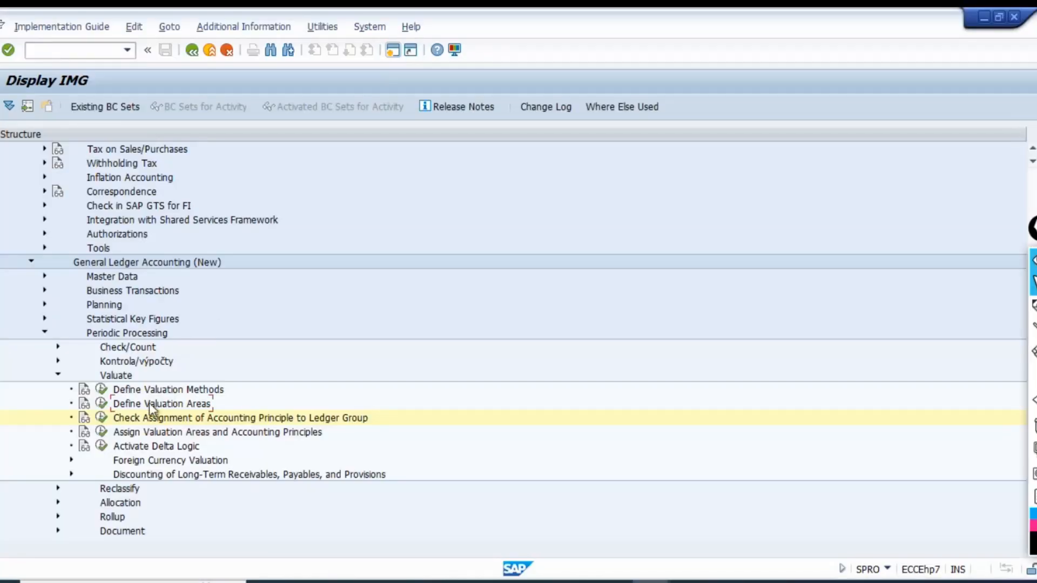
Open the Define Valuation Methods activity, check the TE00 method picture in the Excel workbook, and switch back to SAP.
{"action": "left_click", "coordinate": [174, 389]}
{"action": "left_click", "coordinate": [102, 392]}
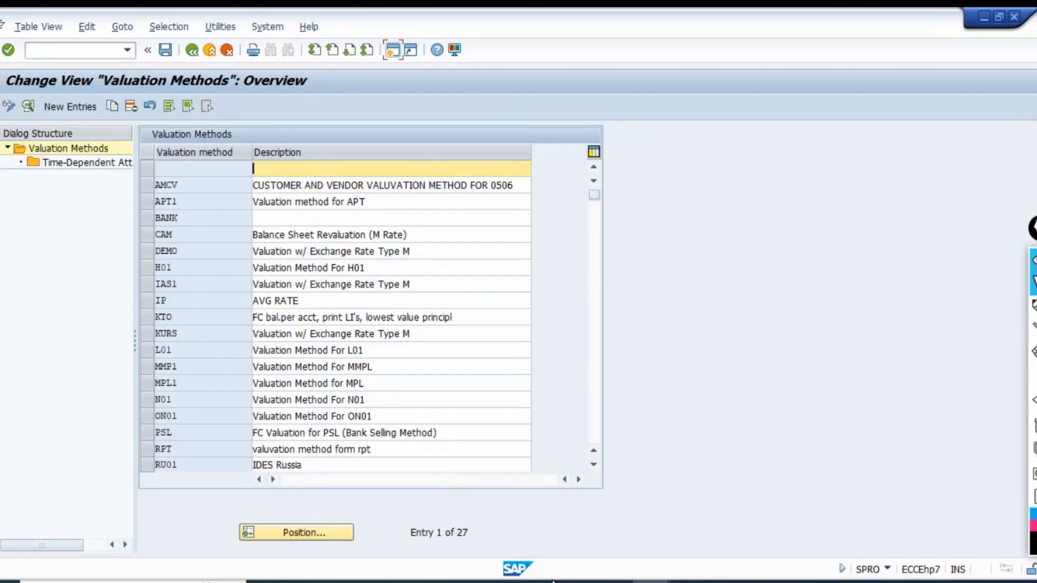
{"action": "left_click", "coordinate": [612, 582]}
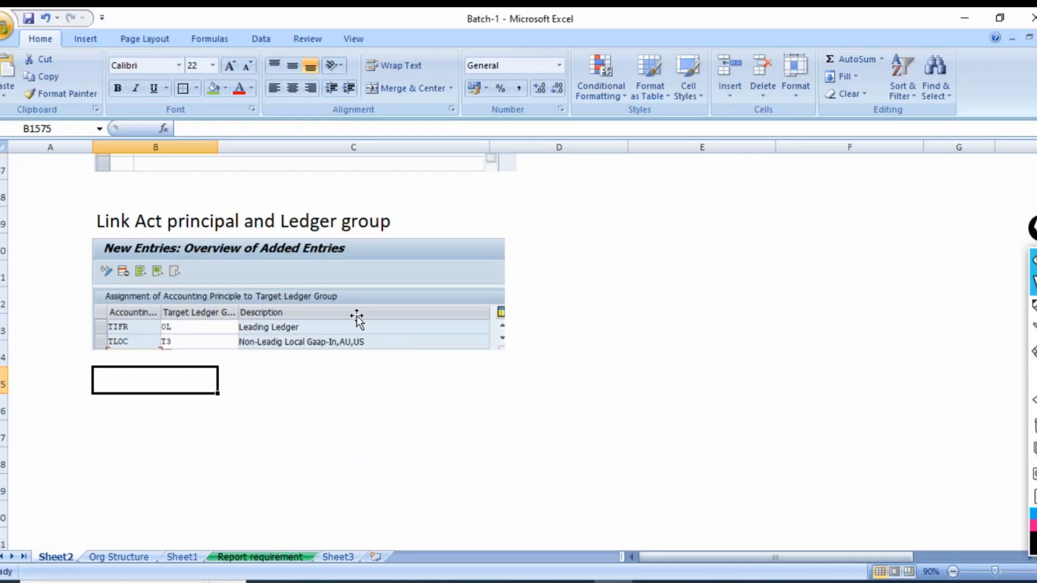
{"action": "scroll", "coordinate": [367, 345], "scroll_direction": "down", "scroll_amount": 6}
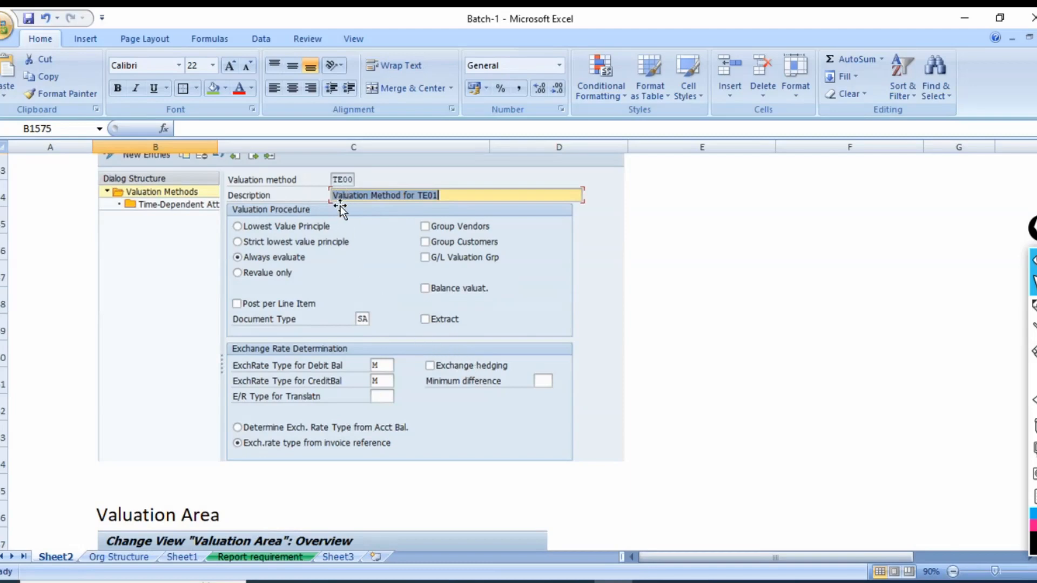
{"action": "key", "text": "alt+Tab"}
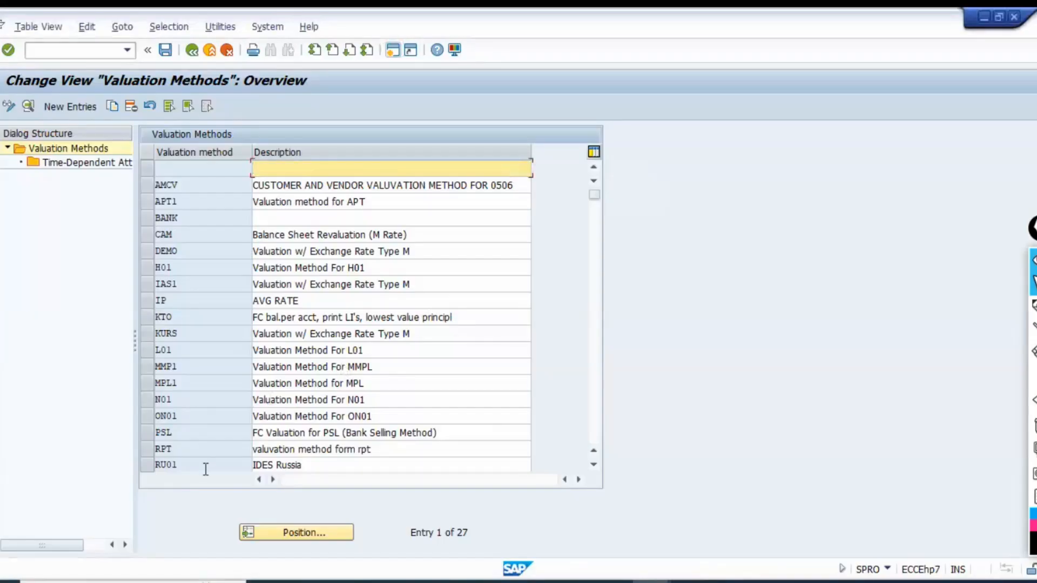
Position the valuation methods list at TE01, review the details of method TE00, and return to the overview.
{"action": "left_click", "coordinate": [284, 533]}
{"action": "type", "text": "te"}
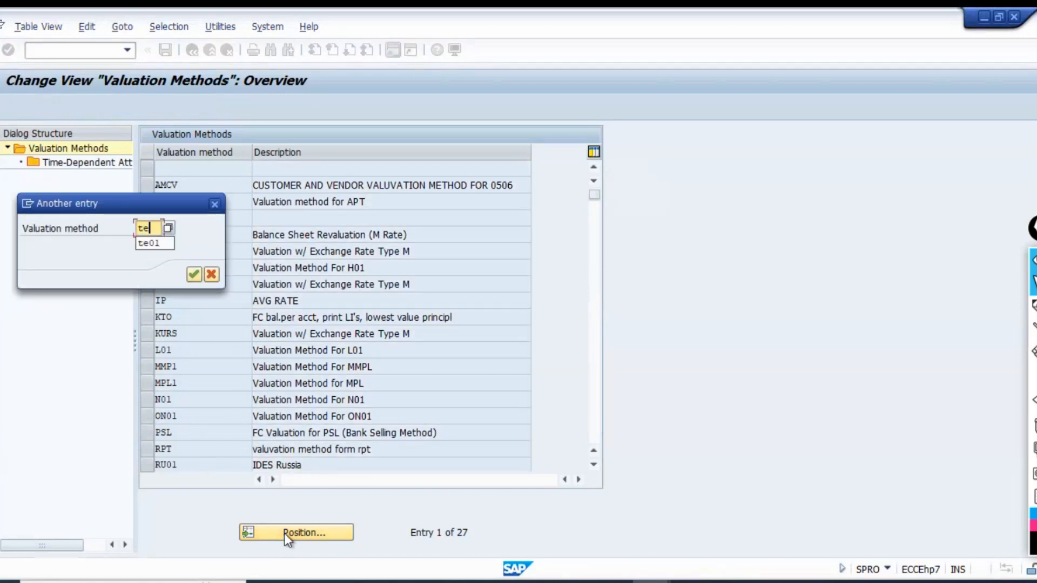
{"action": "type", "text": "01"}
{"action": "key", "text": "Return"}
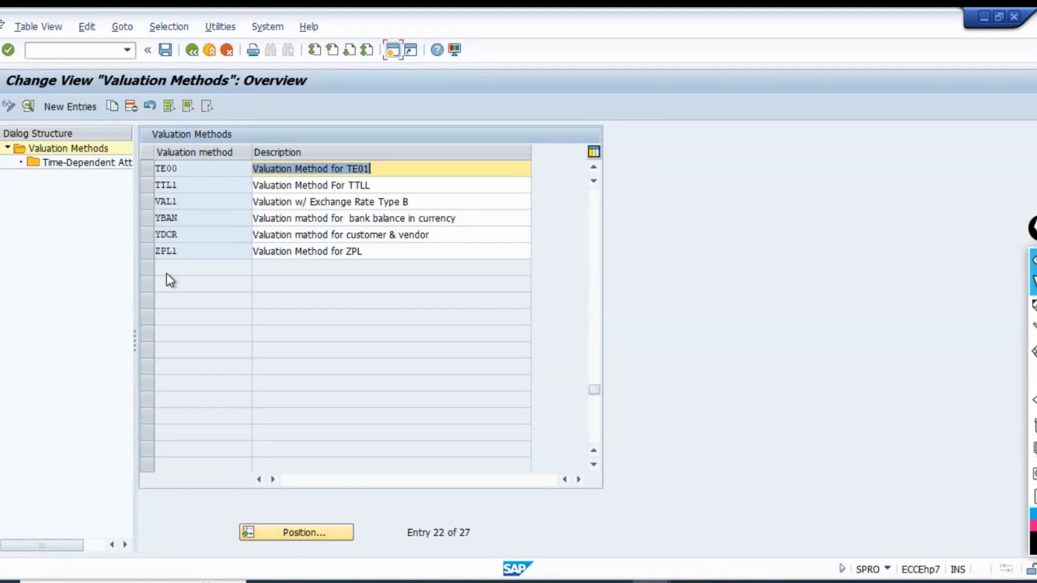
{"action": "left_click", "coordinate": [148, 169]}
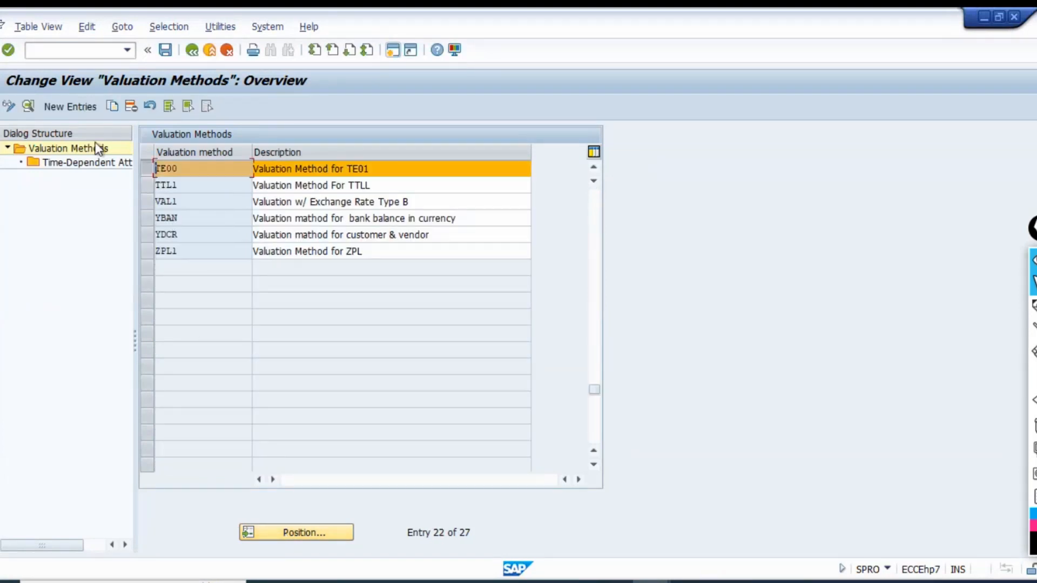
{"action": "left_click", "coordinate": [28, 108]}
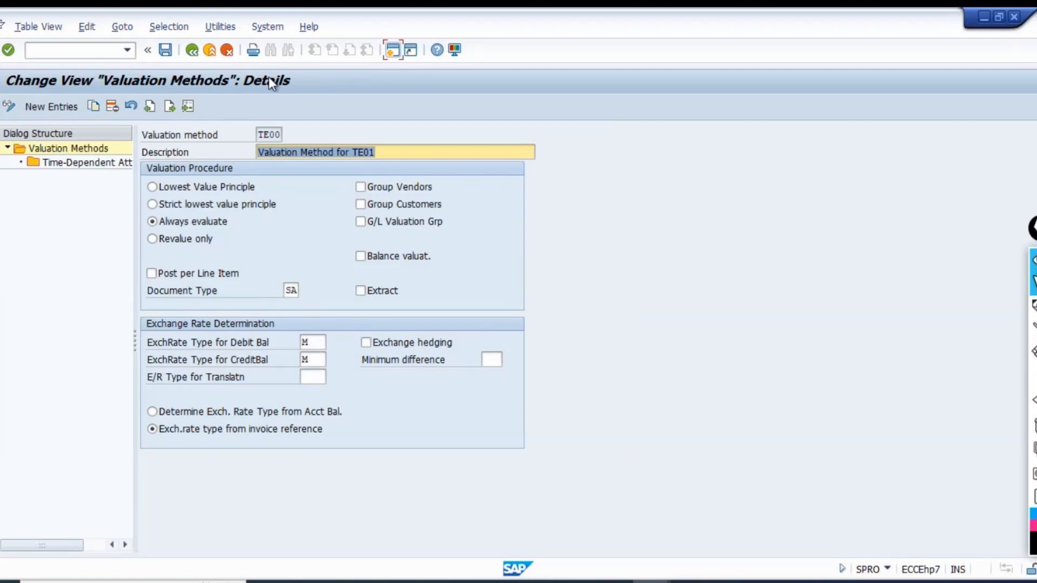
{"action": "left_click", "coordinate": [191, 50]}
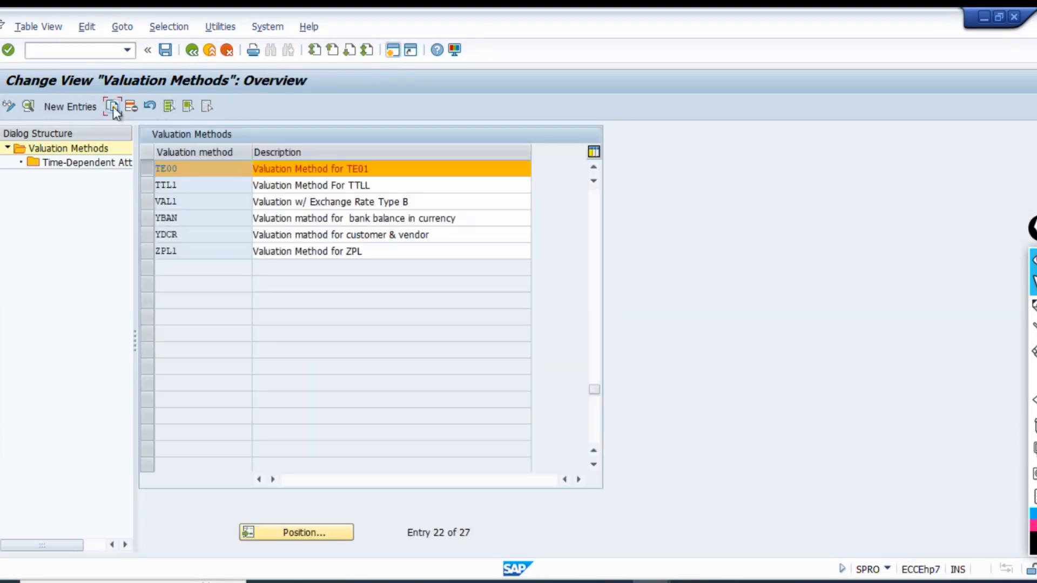
Copy valuation method TE00 as TEZZ with description "Valuation Method for TE01- Local GAAP" and the Lowest Value Principle procedure.
{"action": "left_click", "coordinate": [112, 106]}
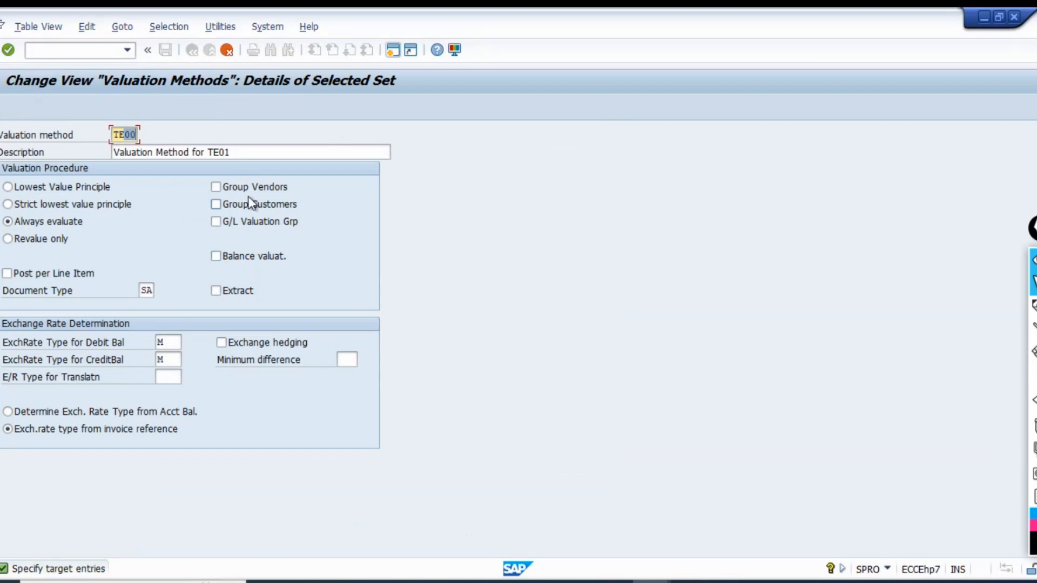
{"action": "type", "text": "ZZ"}
{"action": "left_click", "coordinate": [264, 153]}
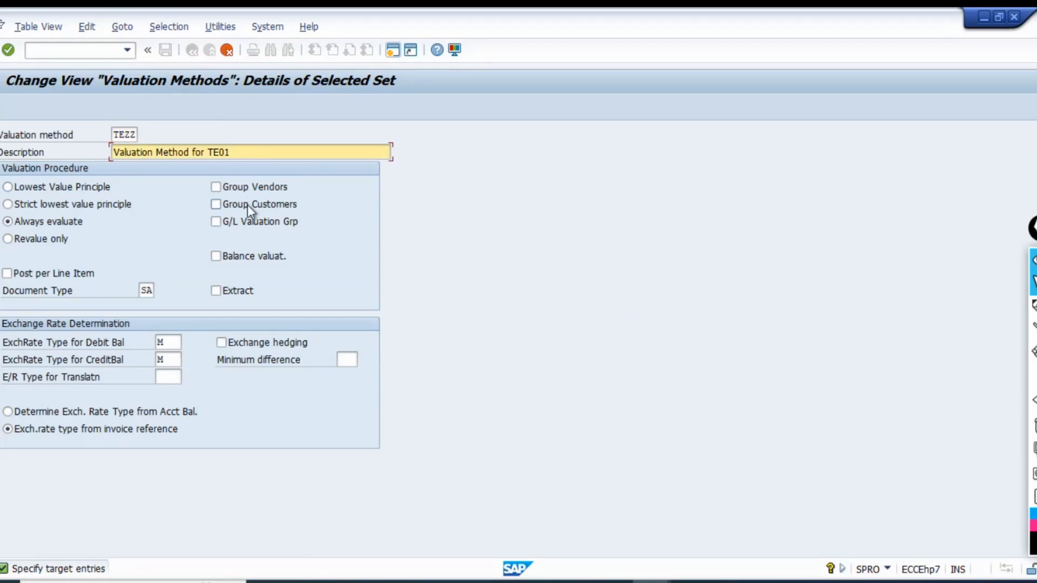
{"action": "type", "text": "- Local GAAP"}
{"action": "left_click", "coordinate": [37, 186]}
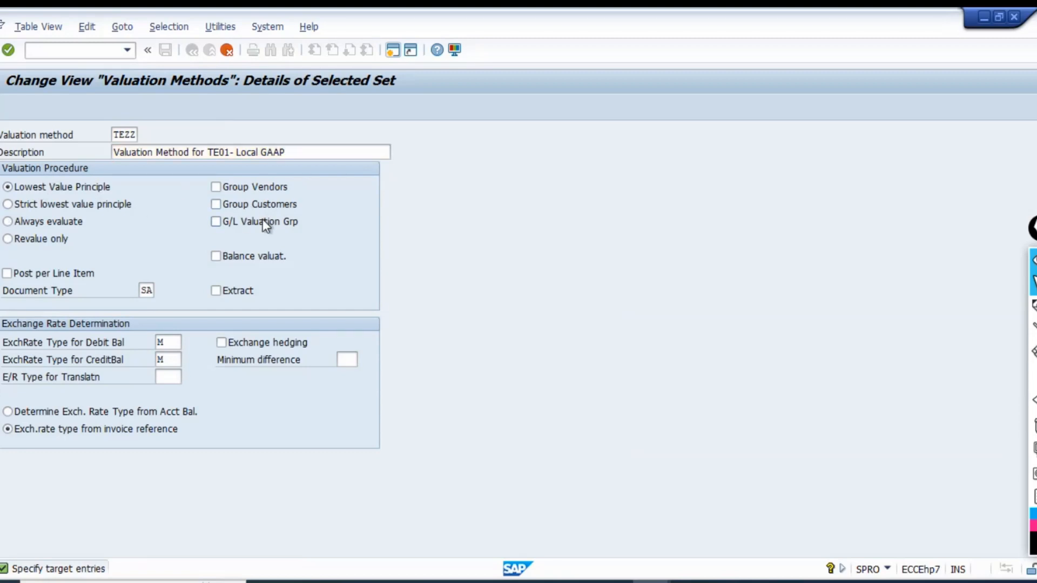
{"action": "key", "text": "Return"}
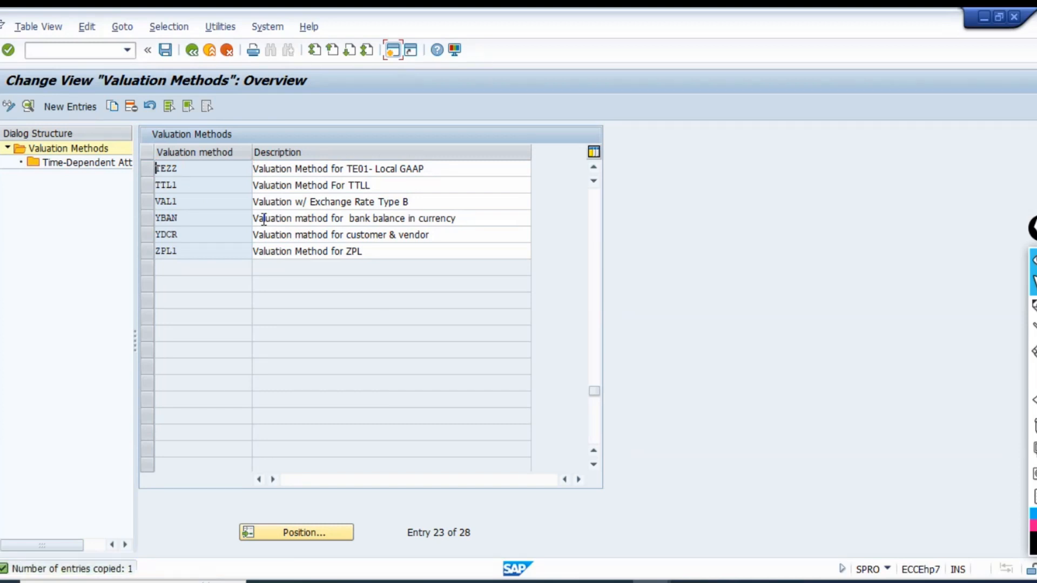
Change the TE00 description to "Valuation Method for TE01- IFRS", save under the FBZP Config customizing request, and return to the overview.
{"action": "scroll", "coordinate": [212, 231], "scroll_direction": "up", "scroll_amount": 1}
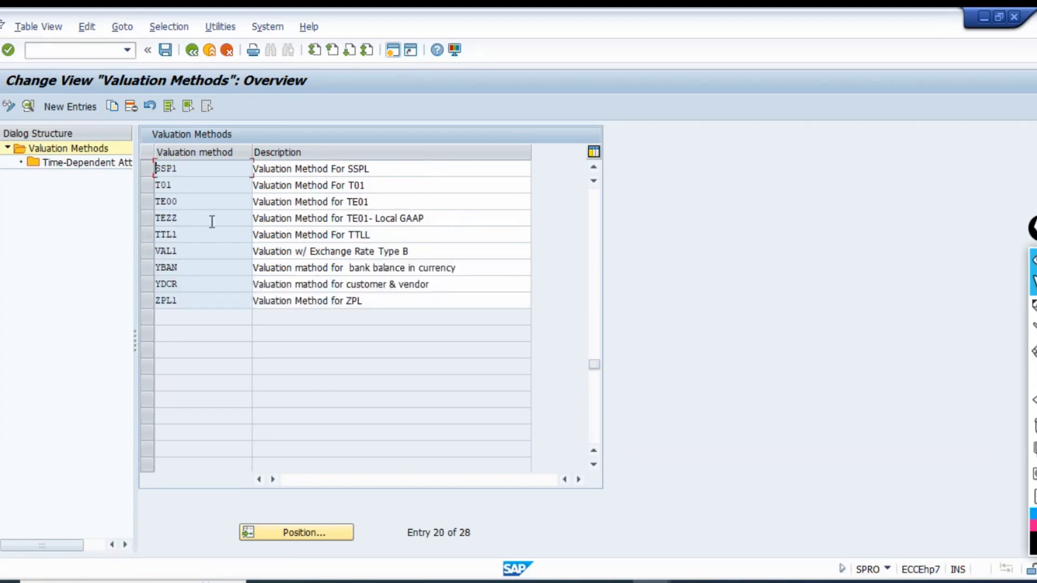
{"action": "double_click", "coordinate": [192, 203]}
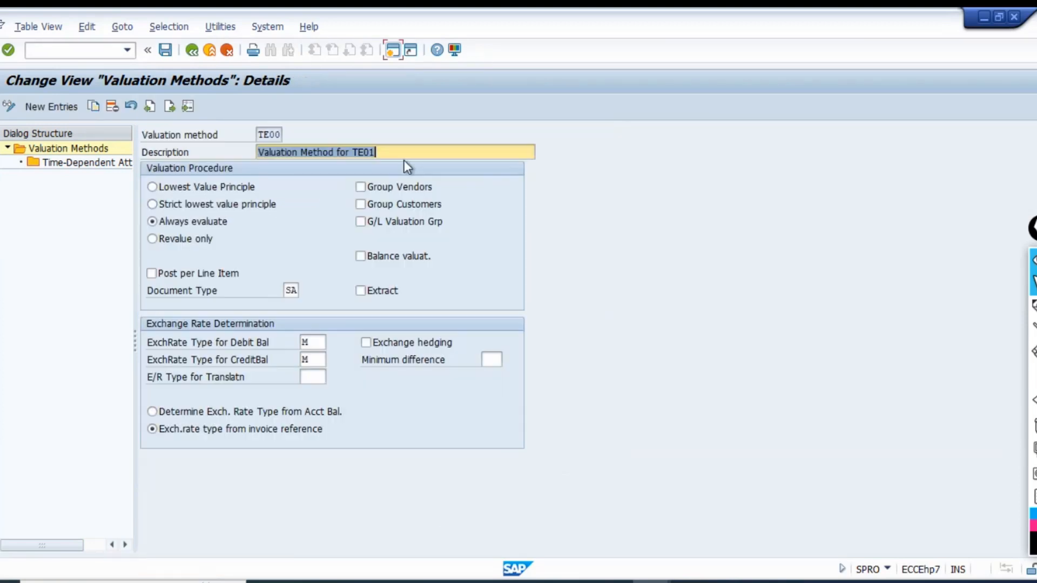
{"action": "left_click", "coordinate": [422, 153]}
{"action": "type", "text": "- "}
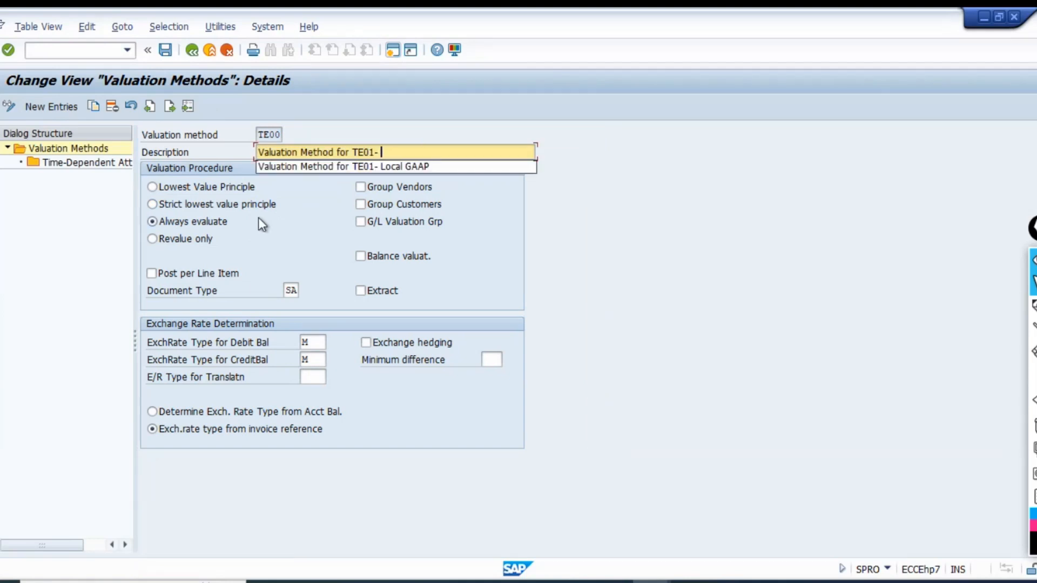
{"action": "type", "text": "IFRS"}
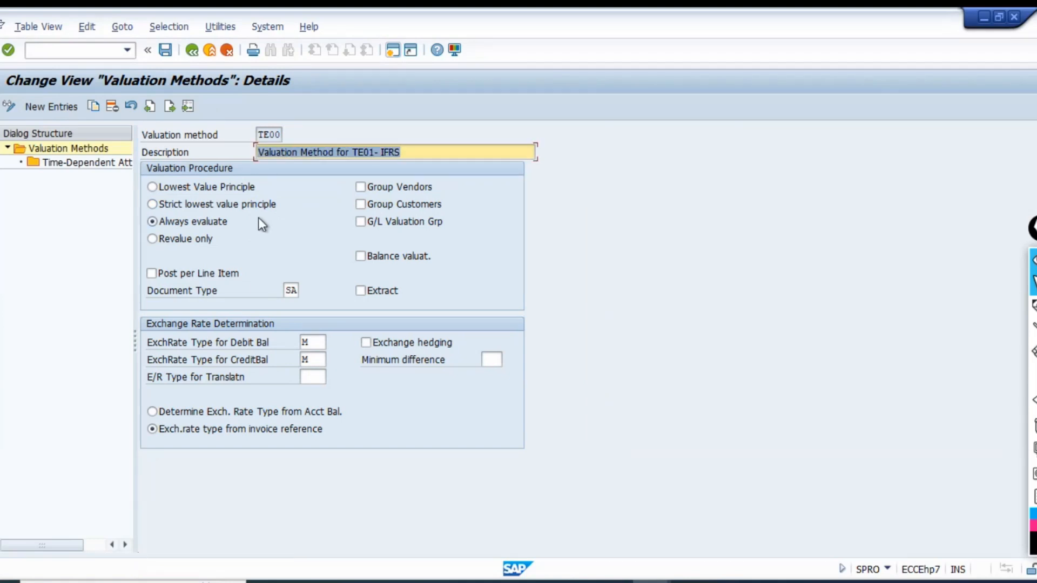
{"action": "key", "text": "ctrl+s"}
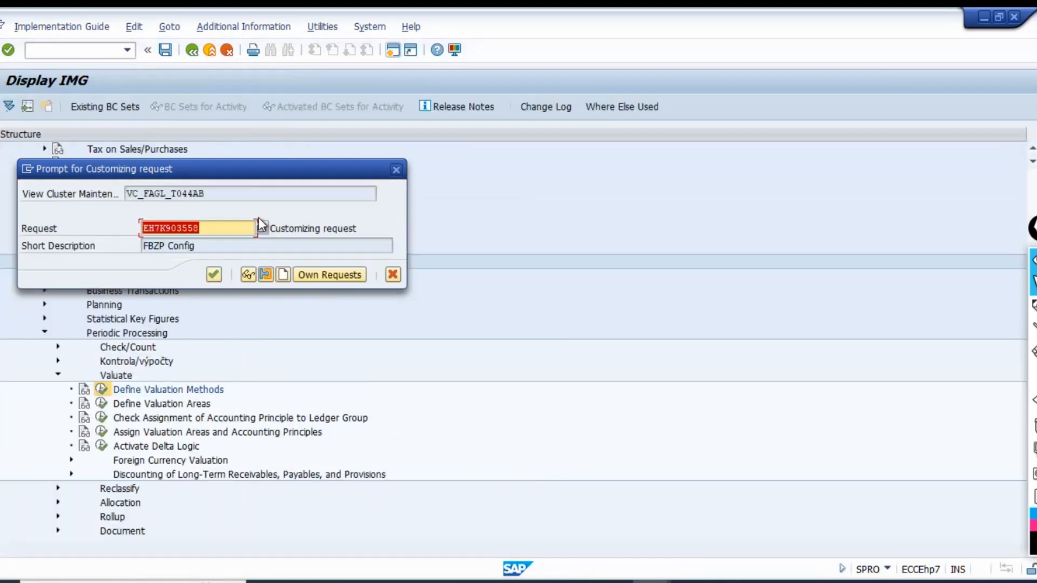
{"action": "left_click", "coordinate": [213, 274]}
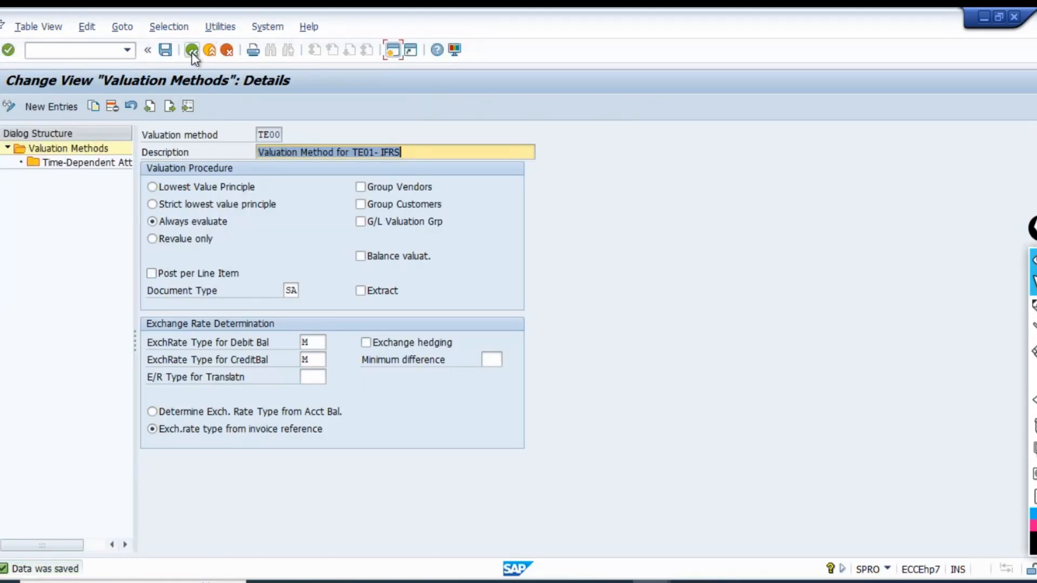
{"action": "left_click", "coordinate": [192, 50]}
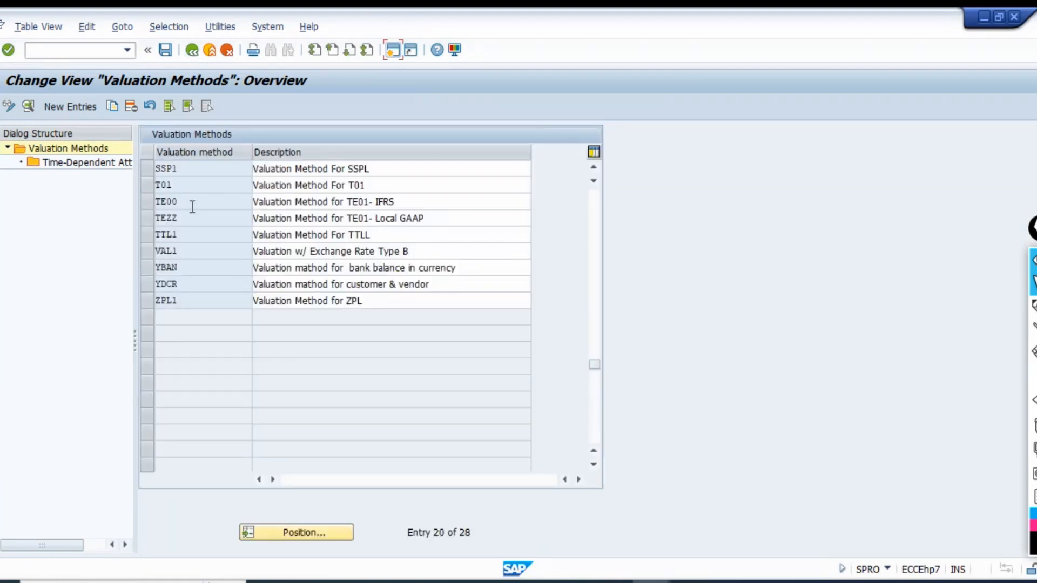
Select the TE00 and TEZZ rows and capture the valuation methods overview down to these rows with the Snipping Tool.
{"action": "left_click", "coordinate": [151, 204]}
{"action": "left_click", "coordinate": [151, 216]}
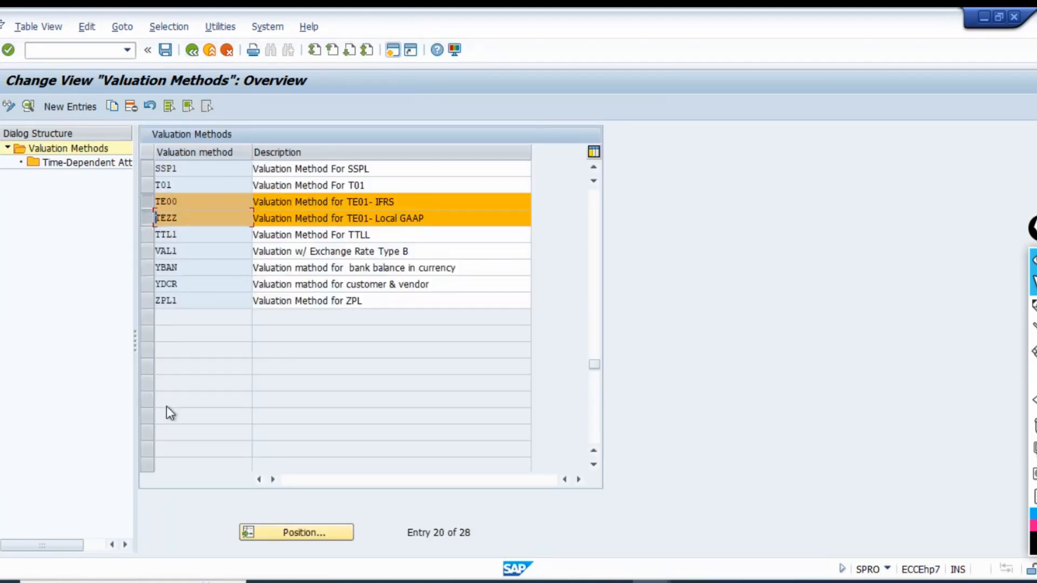
{"action": "key", "text": "Tab"}
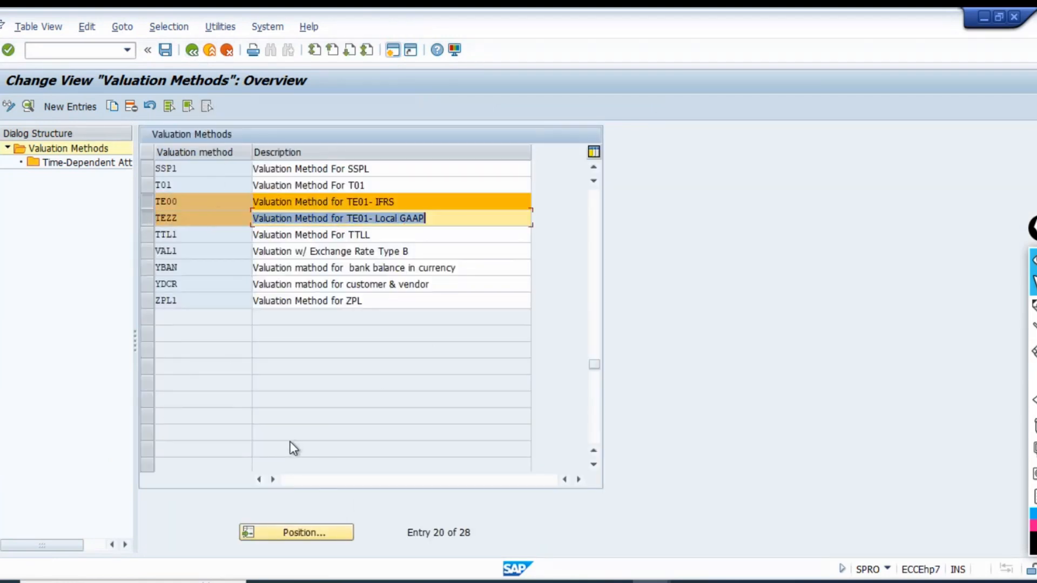
{"action": "key", "text": "Down"}
{"action": "key", "text": "Down"}
{"action": "key", "text": "Down"}
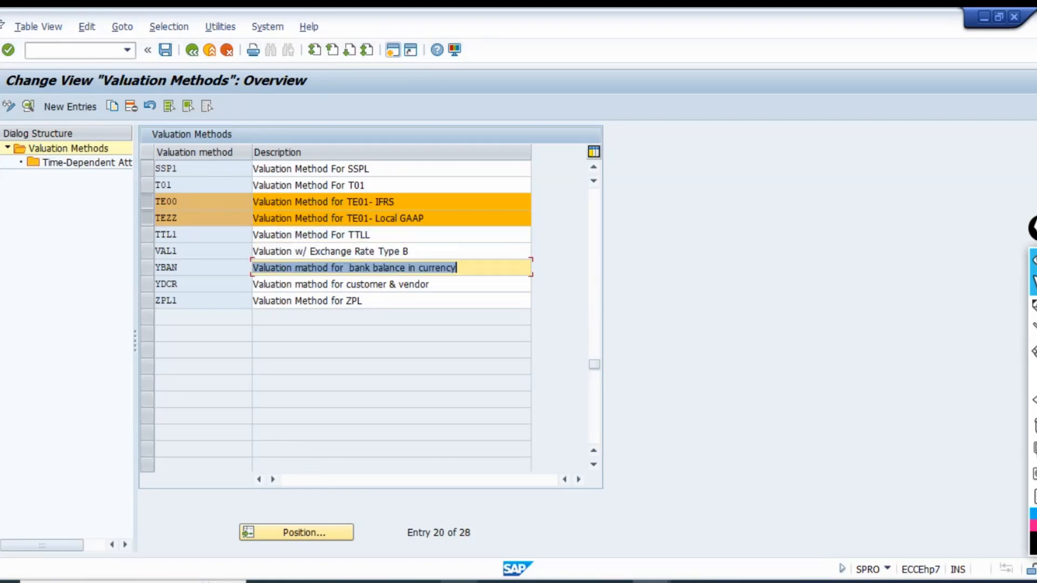
{"action": "left_click", "coordinate": [382, 581]}
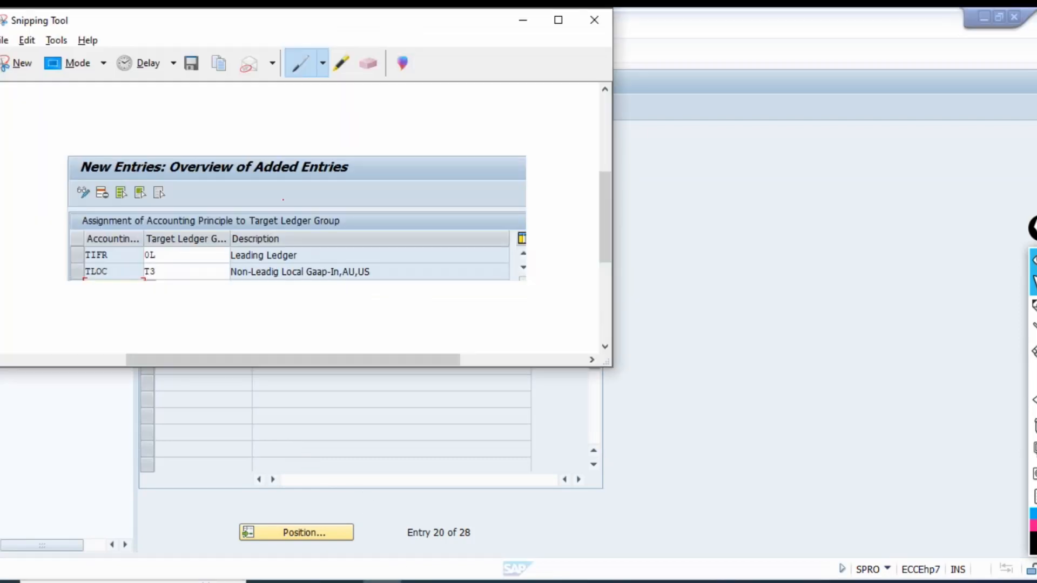
{"action": "left_click", "coordinate": [24, 63]}
{"action": "left_click_drag", "start_coordinate": [1, 71], "coordinate": [604, 230]}
Switch to the Excel workbook and replace the picture under Define valuation Method with the new capture at cell B1542.
{"action": "left_click", "coordinate": [612, 581]}
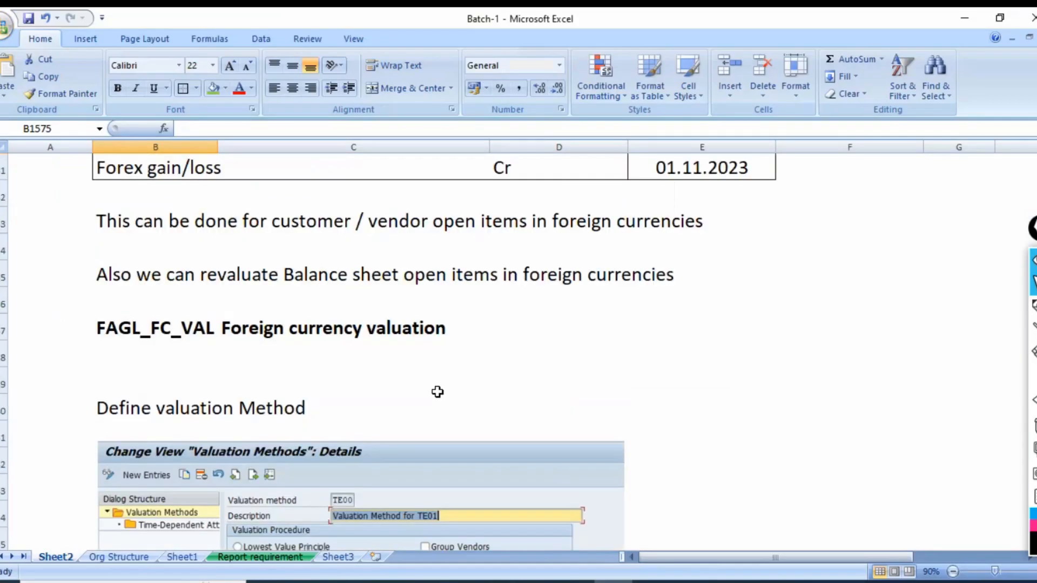
{"action": "scroll", "coordinate": [438, 392], "scroll_direction": "down", "scroll_amount": 2}
{"action": "left_click", "coordinate": [489, 381]}
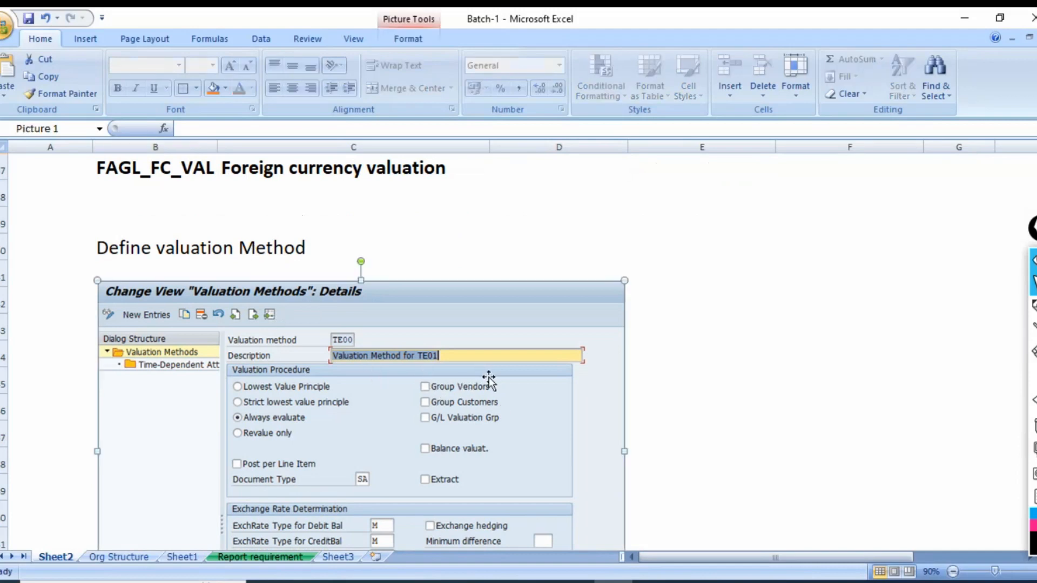
{"action": "key", "text": "Delete"}
{"action": "left_click", "coordinate": [120, 290]}
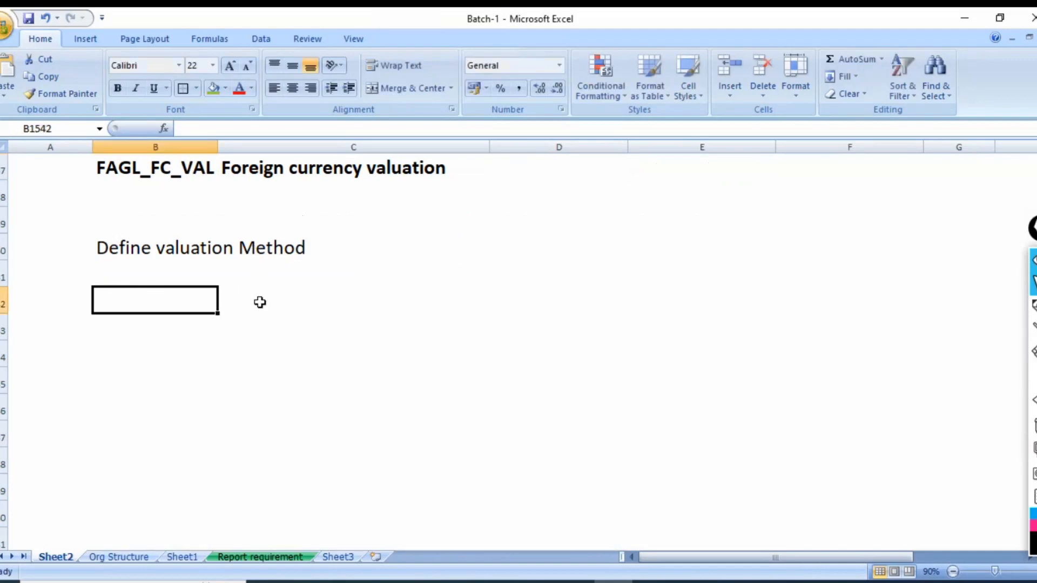
{"action": "key", "text": "ctrl+v"}
{"action": "key", "text": "Escape"}
Delete the empty rows 1549 to 1554 above the Valuation Area heading and save the workbook.
{"action": "scroll", "coordinate": [533, 363], "scroll_direction": "down", "scroll_amount": 3}
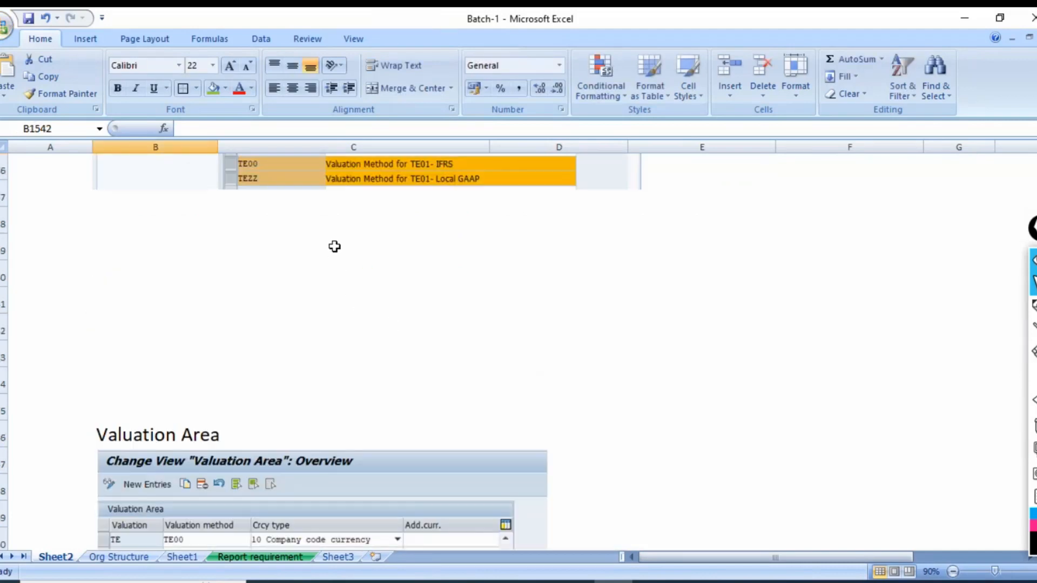
{"action": "left_click_drag", "start_coordinate": [334, 246], "coordinate": [340, 371]}
{"action": "key", "text": "ctrl+minus"}
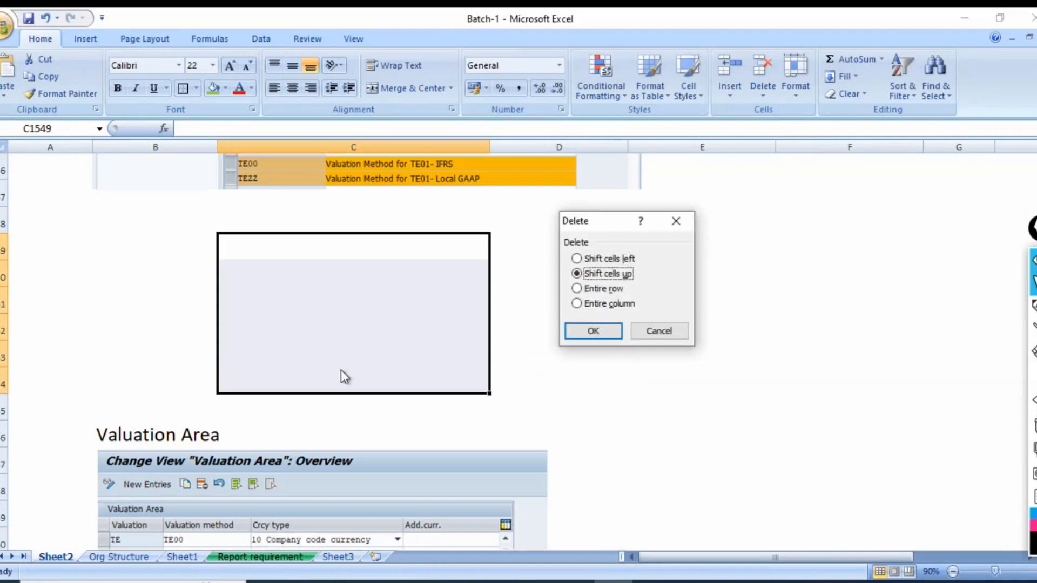
{"action": "key", "text": "alt+r"}
{"action": "key", "text": "Return"}
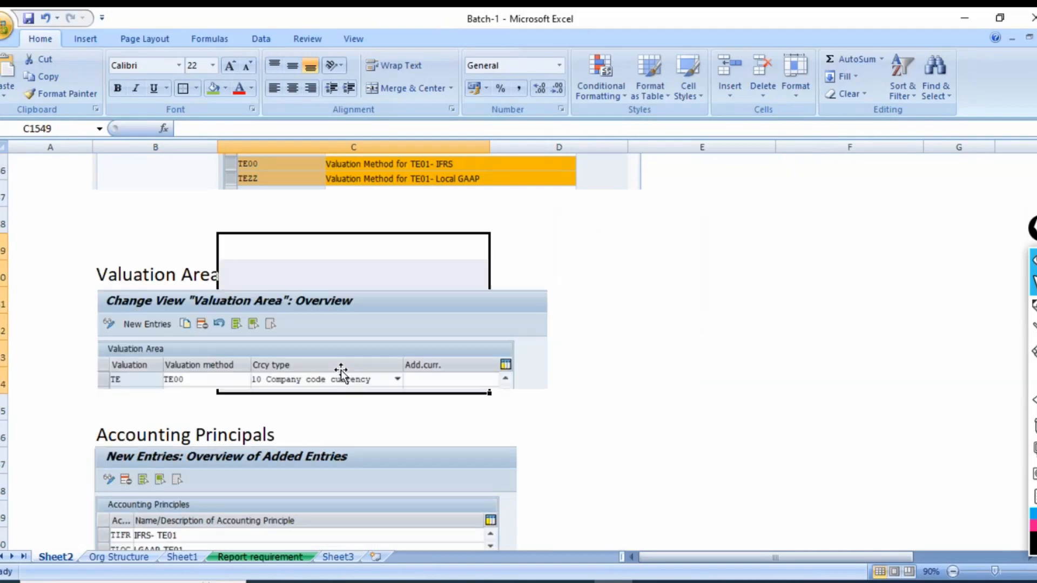
{"action": "left_click", "coordinate": [127, 233]}
{"action": "key", "text": "ctrl+s"}
Switch back to SAP, leave the valuation methods, open Define Valuation Areas, and position the list at area TE.
{"action": "key", "text": "alt+Tab"}
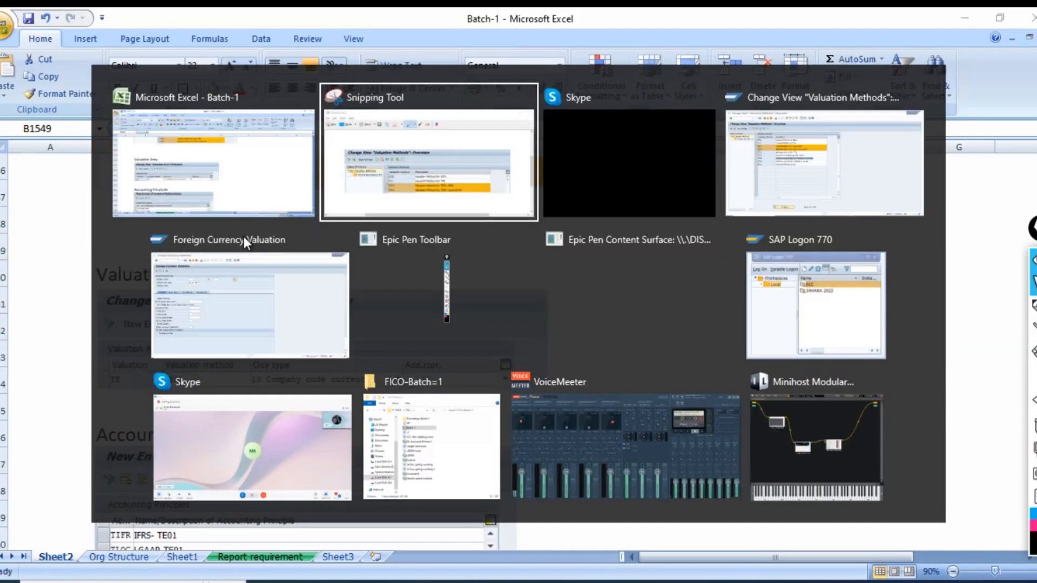
{"action": "key", "text": "Tab"}
{"action": "key", "text": "Tab"}
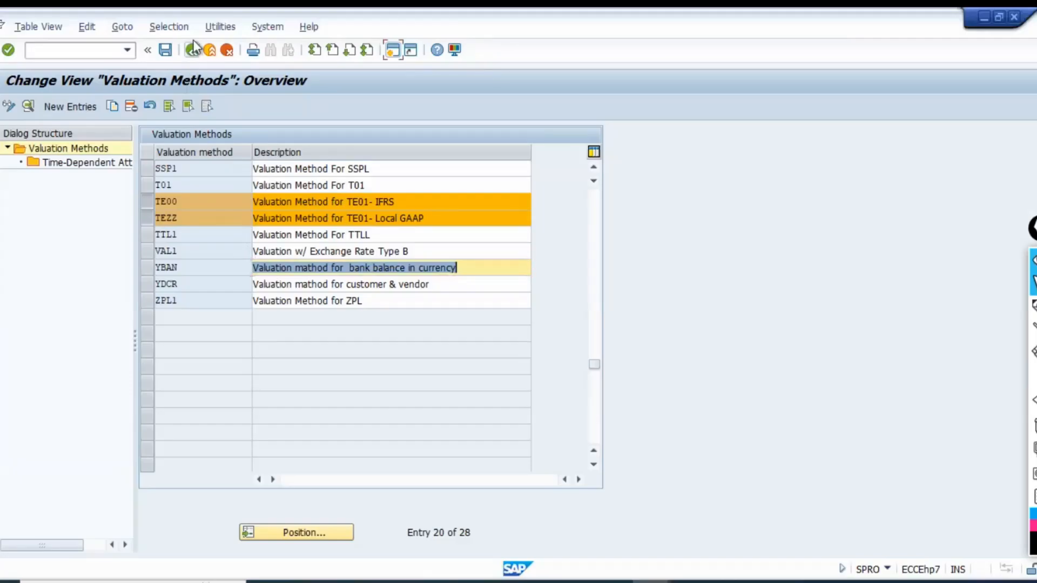
{"action": "left_click", "coordinate": [193, 50]}
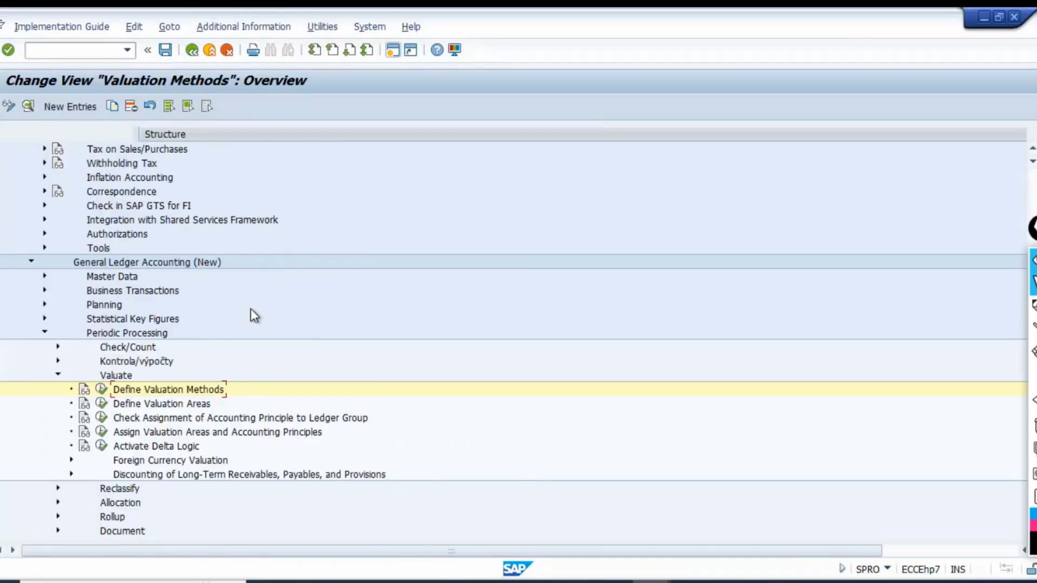
{"action": "left_click", "coordinate": [101, 404]}
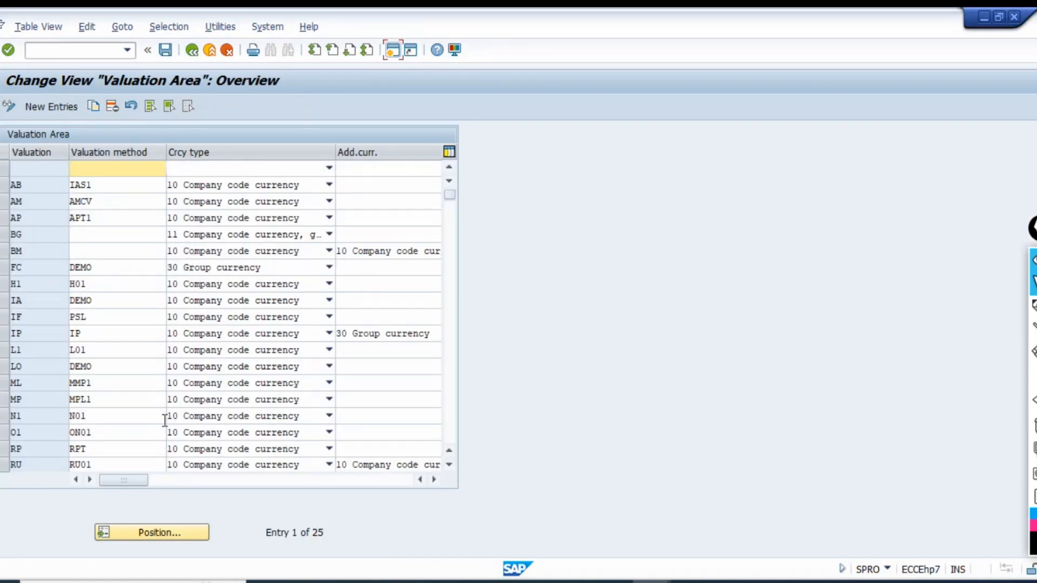
{"action": "left_click", "coordinate": [195, 532]}
{"action": "type", "text": "te"}
{"action": "key", "text": "Return"}
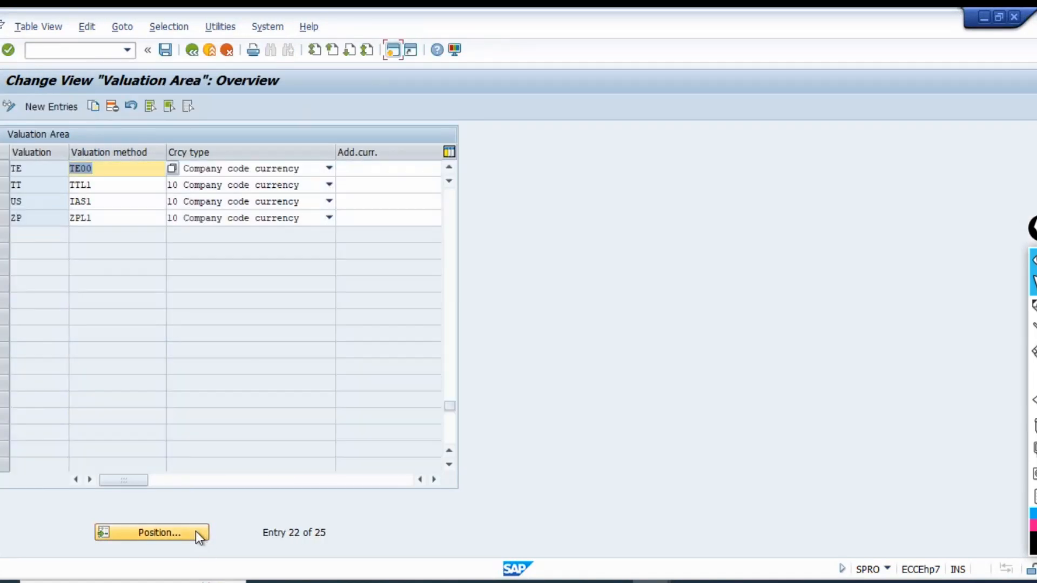
Copy valuation area TE to a new area TZ with valuation method TEZZ.
{"action": "left_click", "coordinate": [5, 168]}
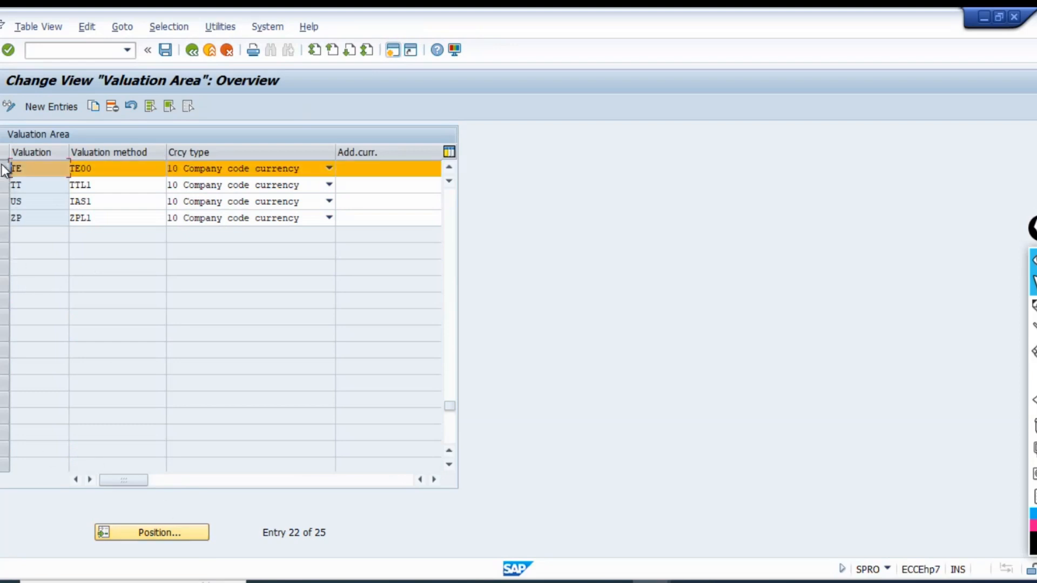
{"action": "left_click", "coordinate": [93, 107]}
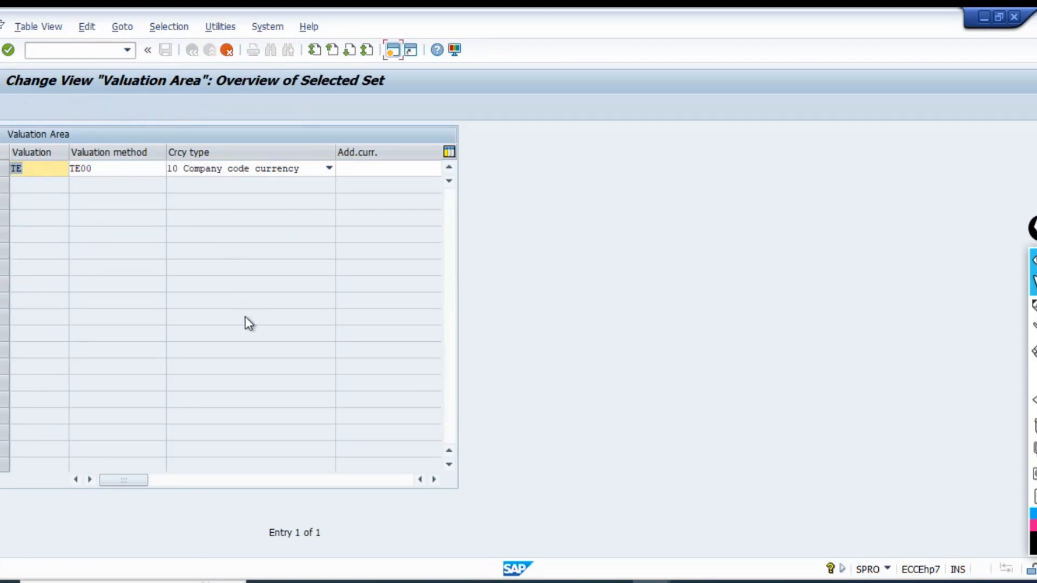
{"action": "type", "text": "TZ"}
{"action": "key", "text": "Tab"}
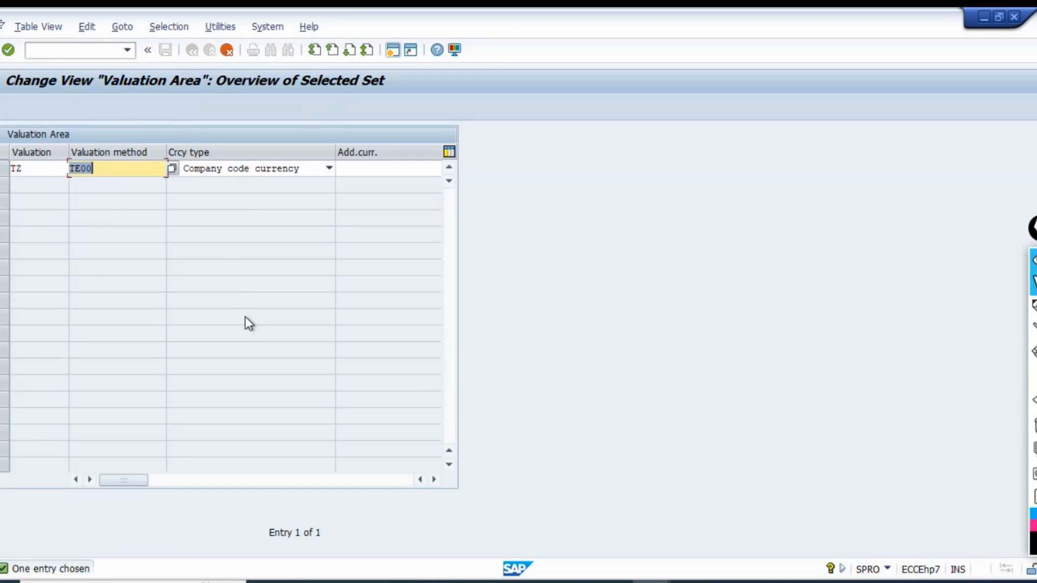
{"action": "type", "text": "TEZZ"}
{"action": "key", "text": "Tab"}
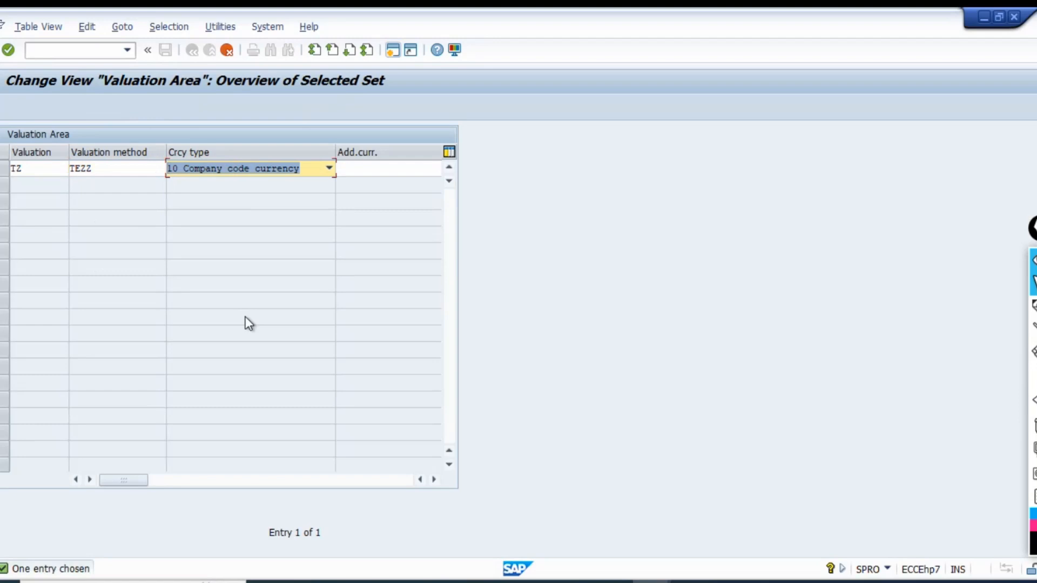
Capture the TZ valuation area entry with the Snipping Tool and place it in the Excel workbook below the TE area picture.
{"action": "left_click", "coordinate": [381, 582]}
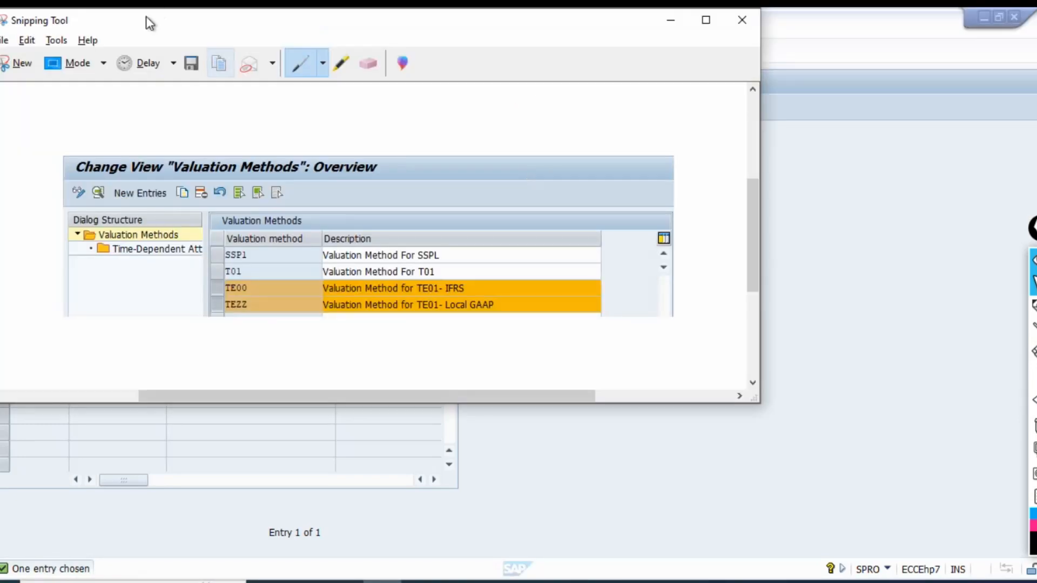
{"action": "left_click", "coordinate": [37, 65]}
{"action": "left_click_drag", "start_coordinate": [1, 70], "coordinate": [511, 184]}
{"action": "left_click_drag", "start_coordinate": [574, 414], "coordinate": [186, 303]}
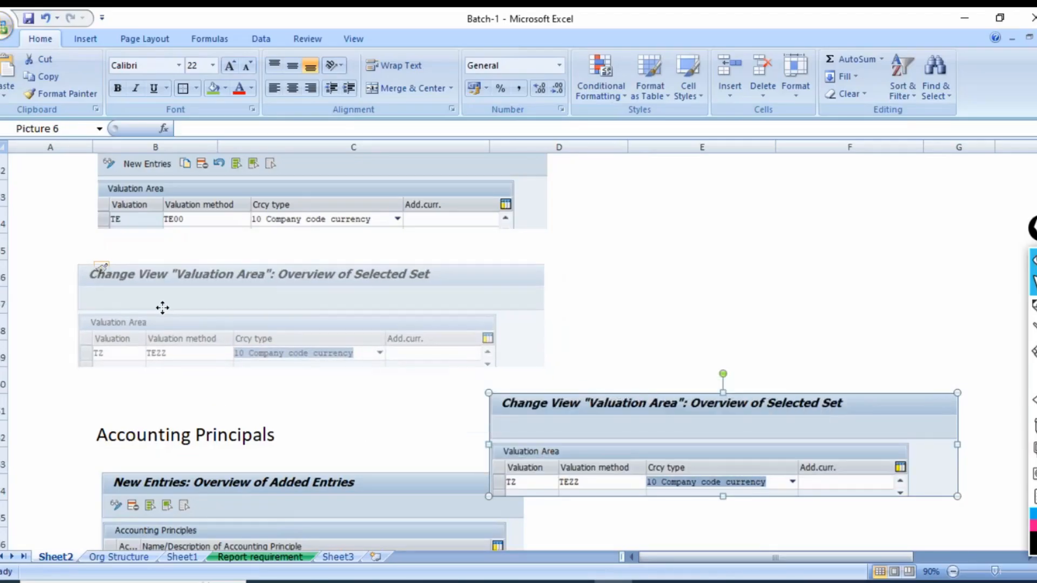
{"action": "left_click", "coordinate": [673, 278]}
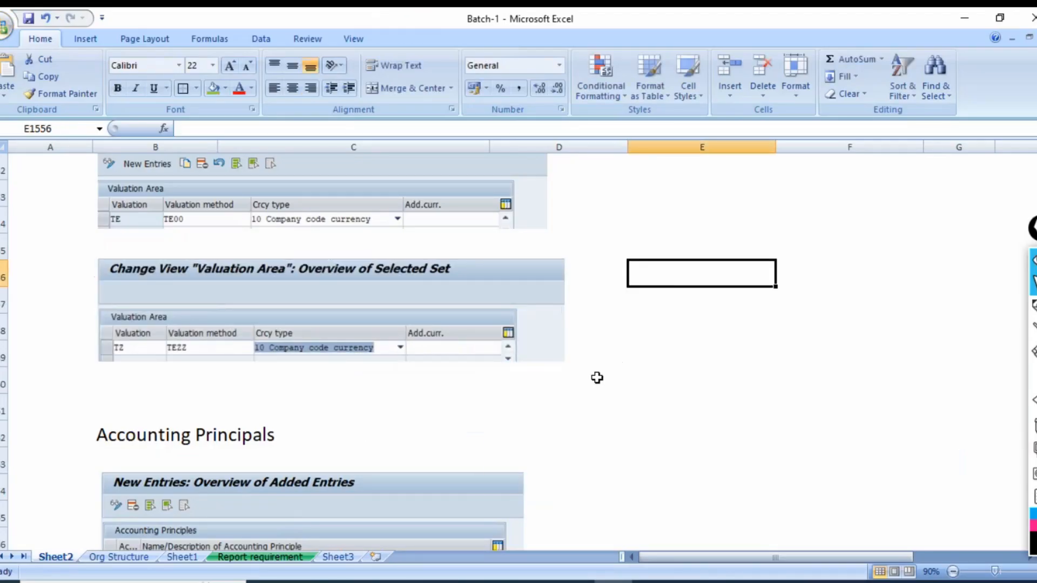
Go through the workbook's Accounting Principals and Link Act principal and Ledger group sections and save the workbook.
{"action": "scroll", "coordinate": [297, 422], "scroll_direction": "down", "scroll_amount": 2}
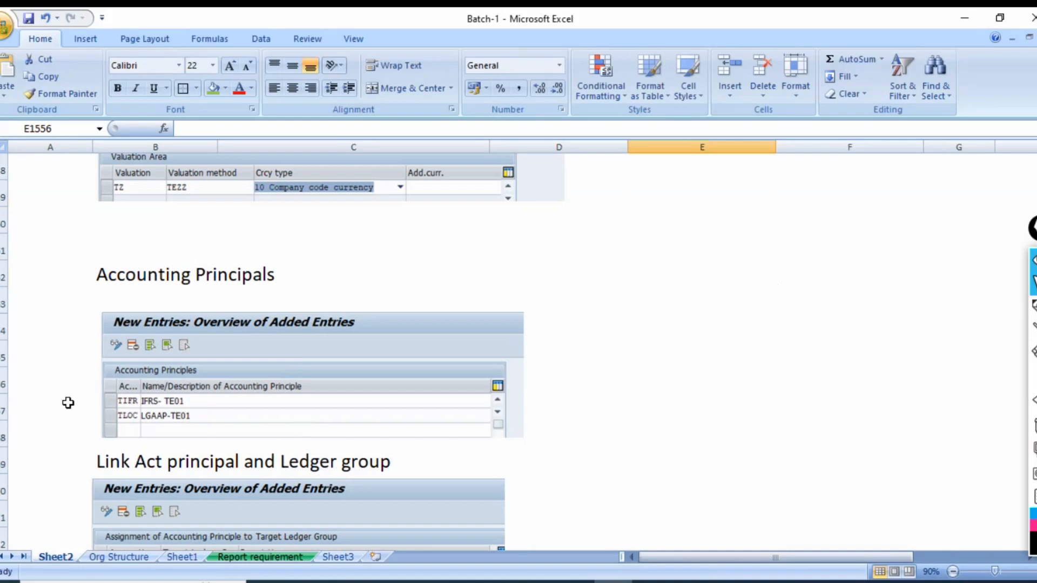
{"action": "left_click", "coordinate": [71, 340]}
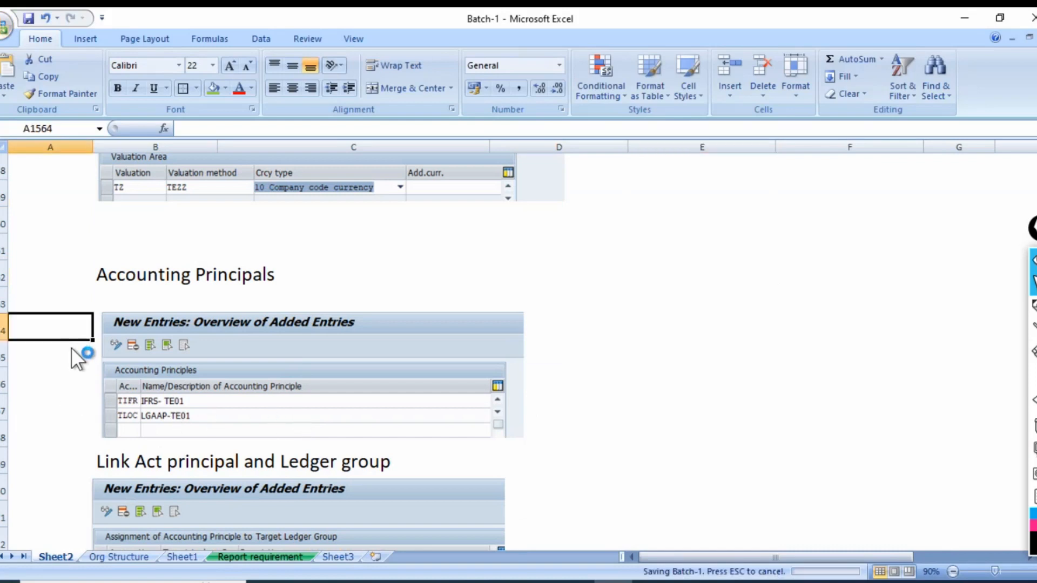
{"action": "scroll", "coordinate": [63, 392], "scroll_direction": "down", "scroll_amount": 1}
{"action": "scroll", "coordinate": [64, 397], "scroll_direction": "down", "scroll_amount": 1}
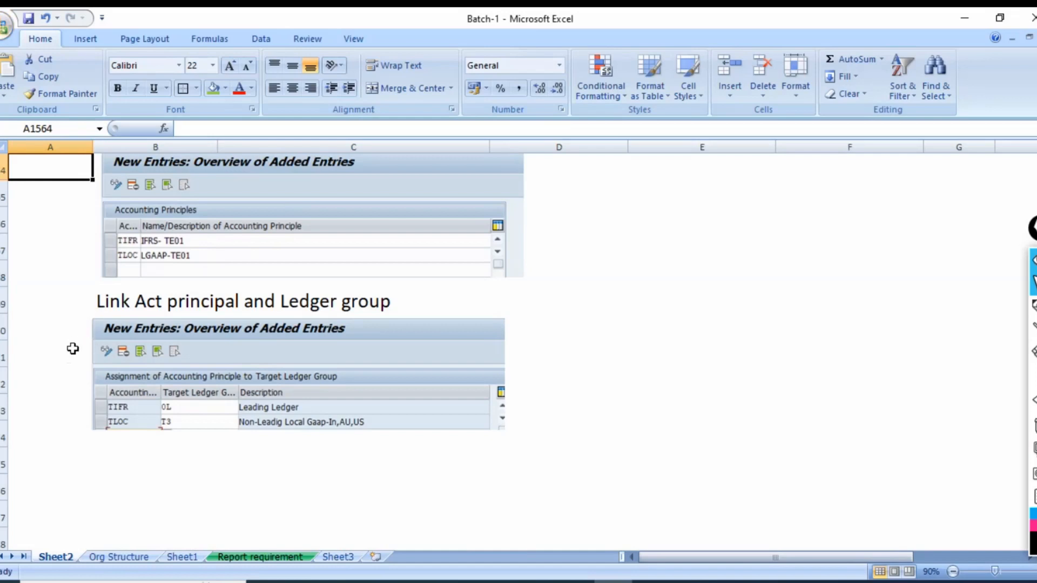
{"action": "left_click", "coordinate": [65, 413]}
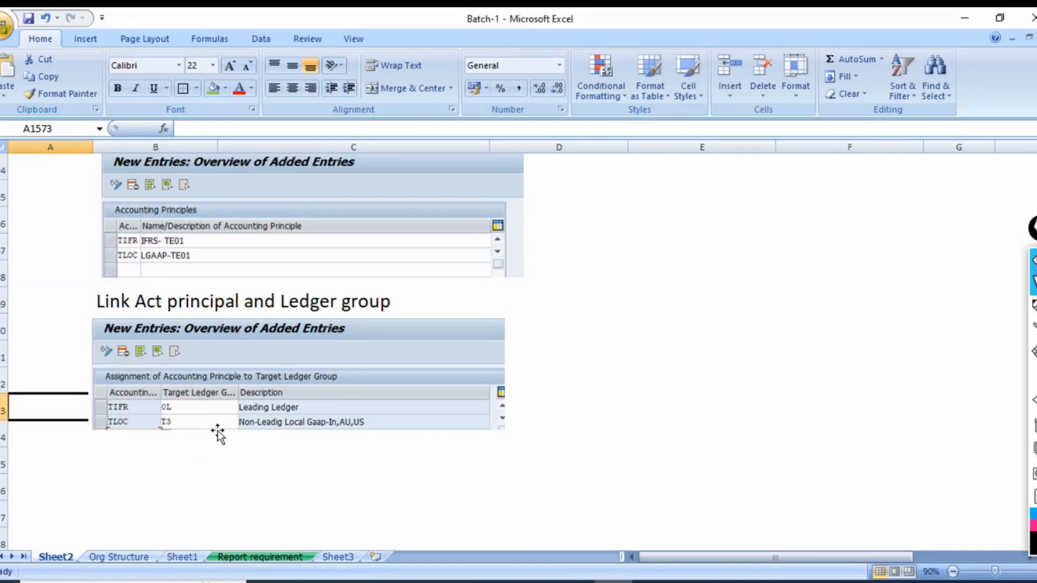
{"action": "scroll", "coordinate": [217, 431], "scroll_direction": "up", "scroll_amount": 2}
{"action": "scroll", "coordinate": [84, 409], "scroll_direction": "down", "scroll_amount": 3}
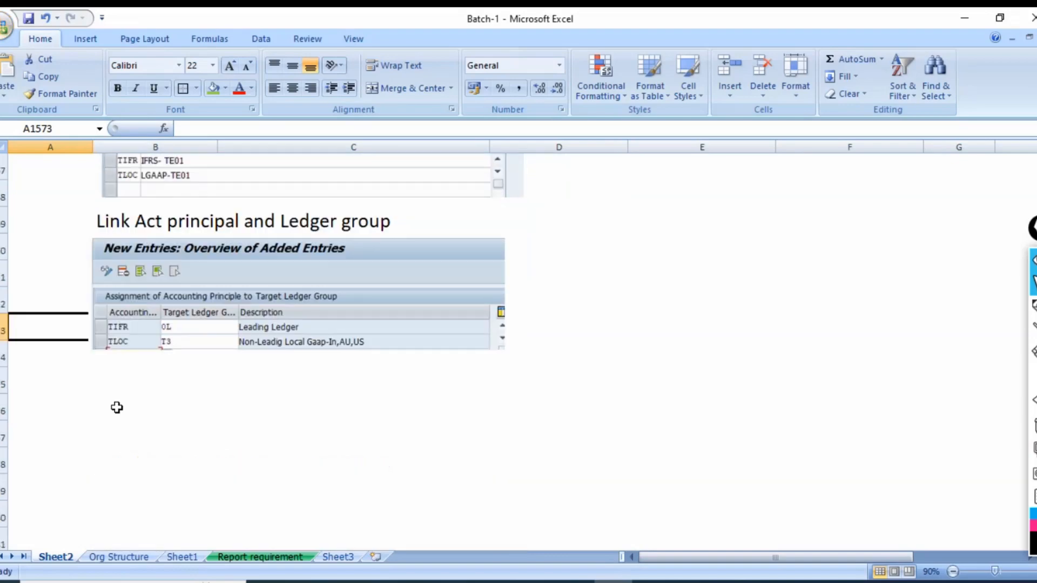
{"action": "left_click", "coordinate": [141, 387]}
{"action": "key", "text": "ctrl+s"}
Switch back to SAP, save valuation area TZ under the FBZP Config request, and return the Foreign Currency Valuation session to SAP Easy Access.
{"action": "key", "text": "alt+Tab"}
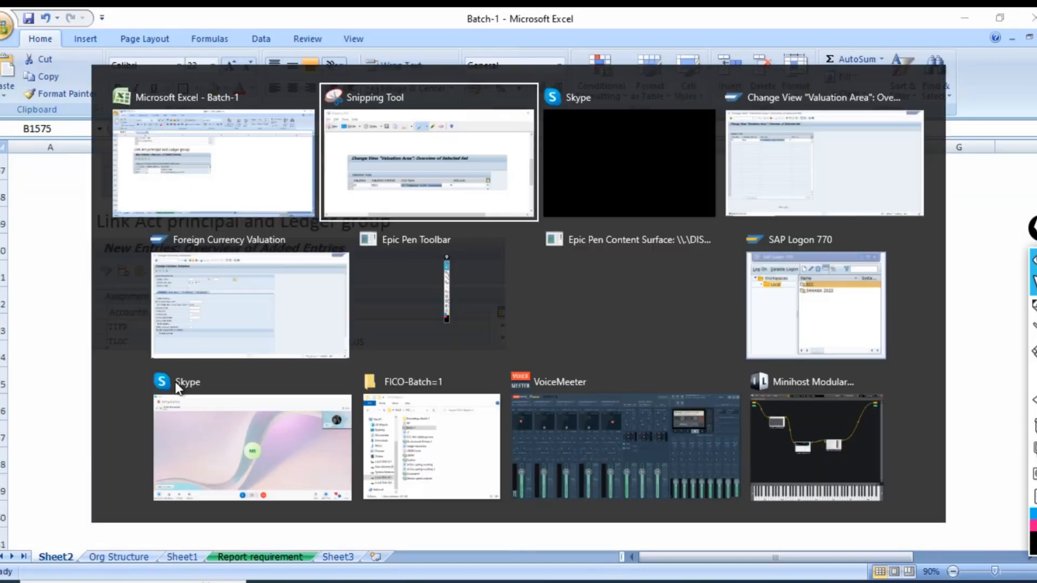
{"action": "key", "text": "alt+Tab"}
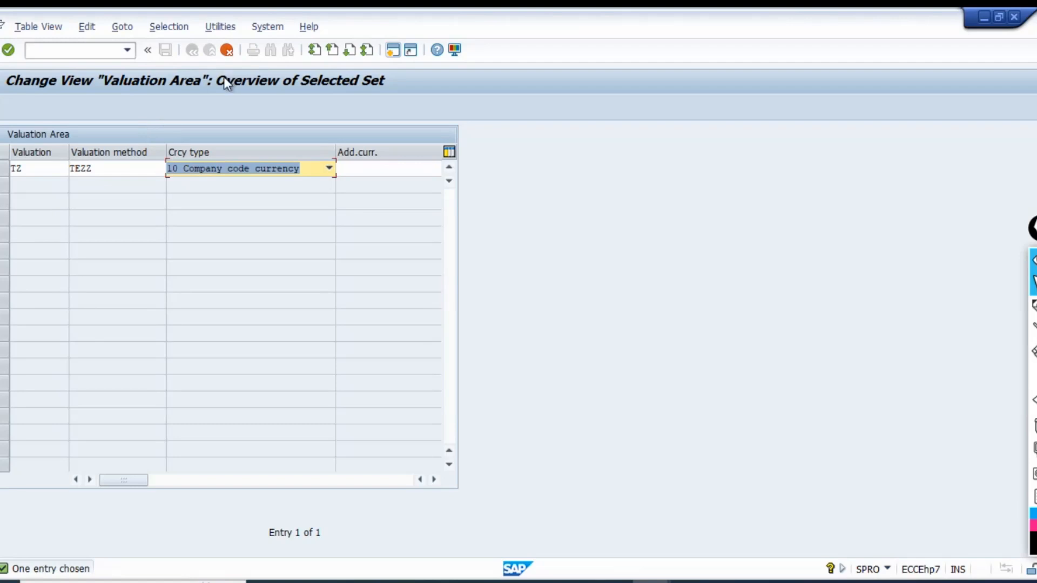
{"action": "key", "text": "Return"}
{"action": "left_click", "coordinate": [167, 49]}
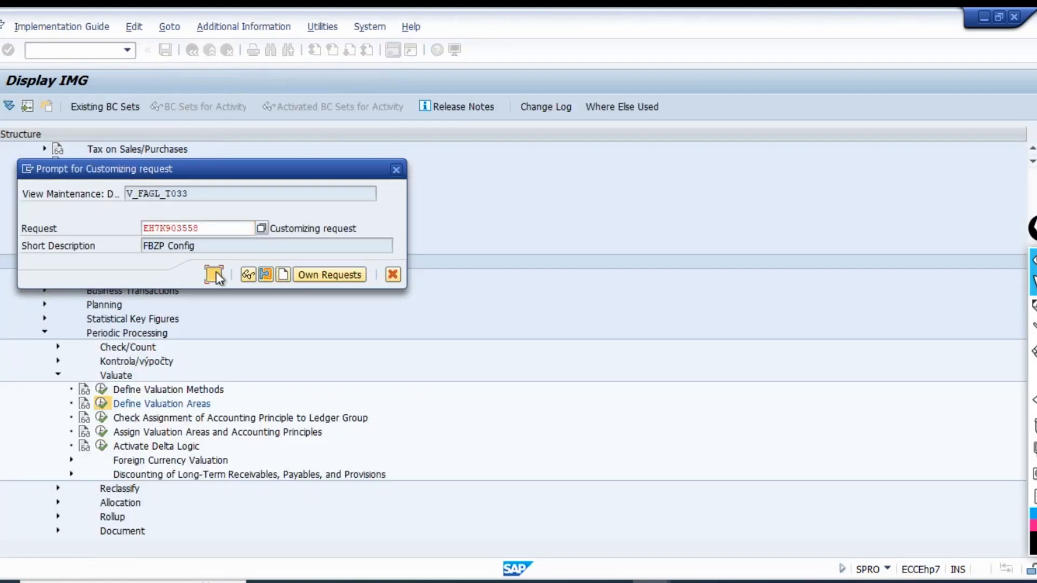
{"action": "left_click", "coordinate": [214, 274]}
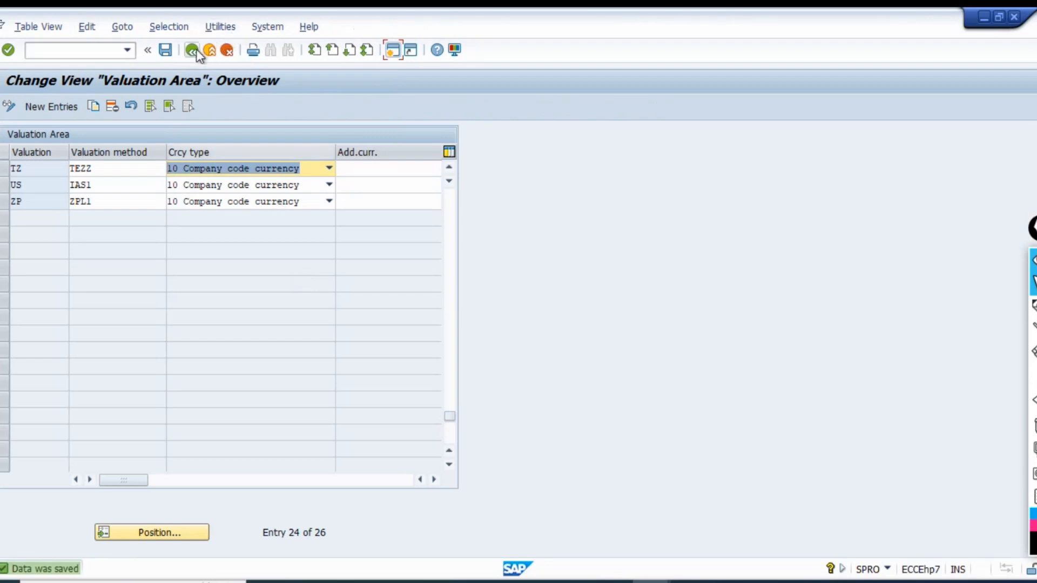
{"action": "left_click", "coordinate": [192, 50]}
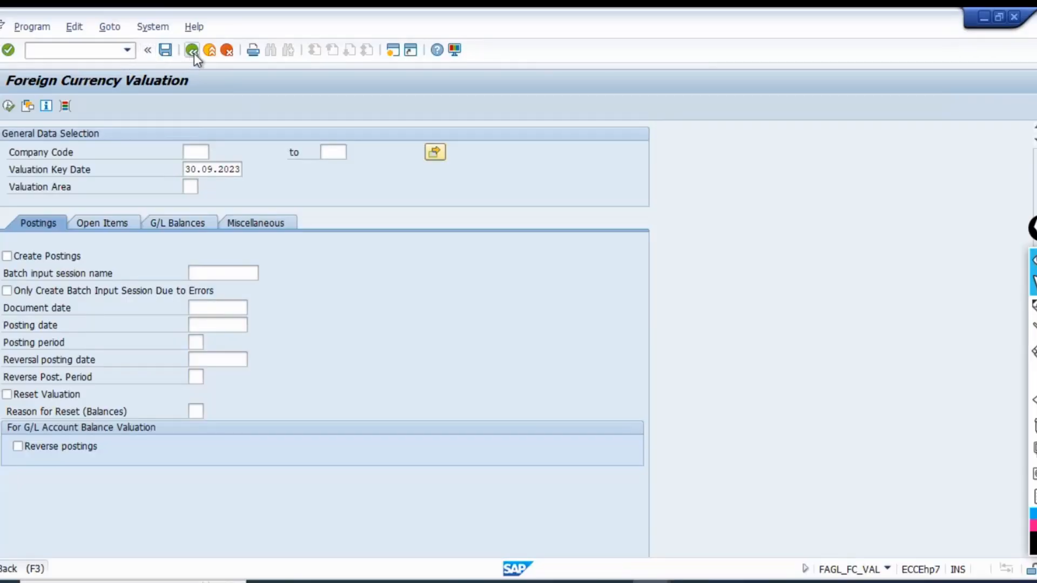
{"action": "left_click", "coordinate": [194, 53]}
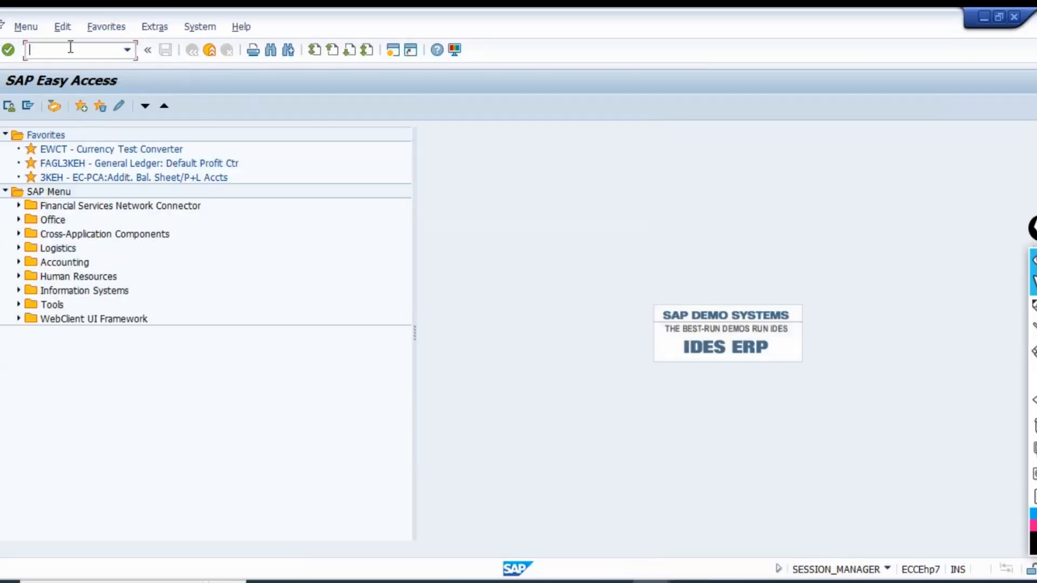
{"action": "key", "text": "Down"}
{"action": "key", "text": "Return"}
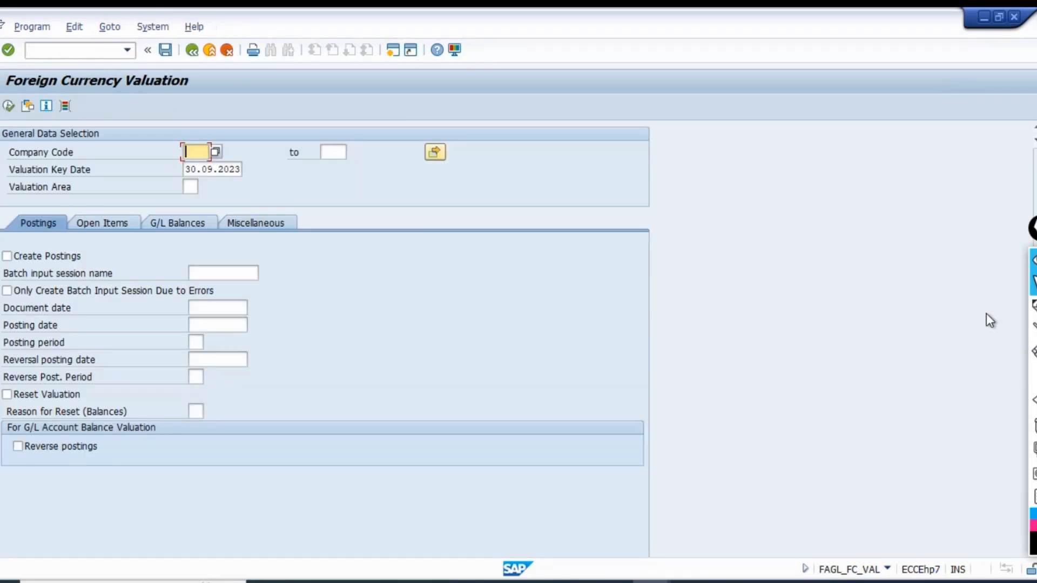
{"action": "type", "text": "te01"}
{"action": "key", "text": "Return"}
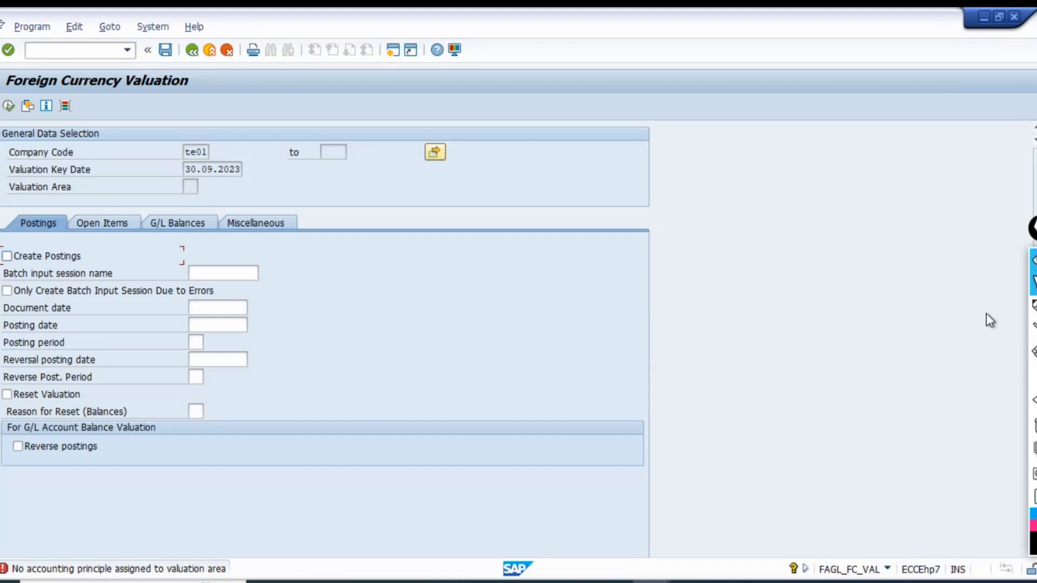
{"action": "key", "text": "ctrl+slash"}
{"action": "type", "text": "/n"}
{"action": "key", "text": "Return"}
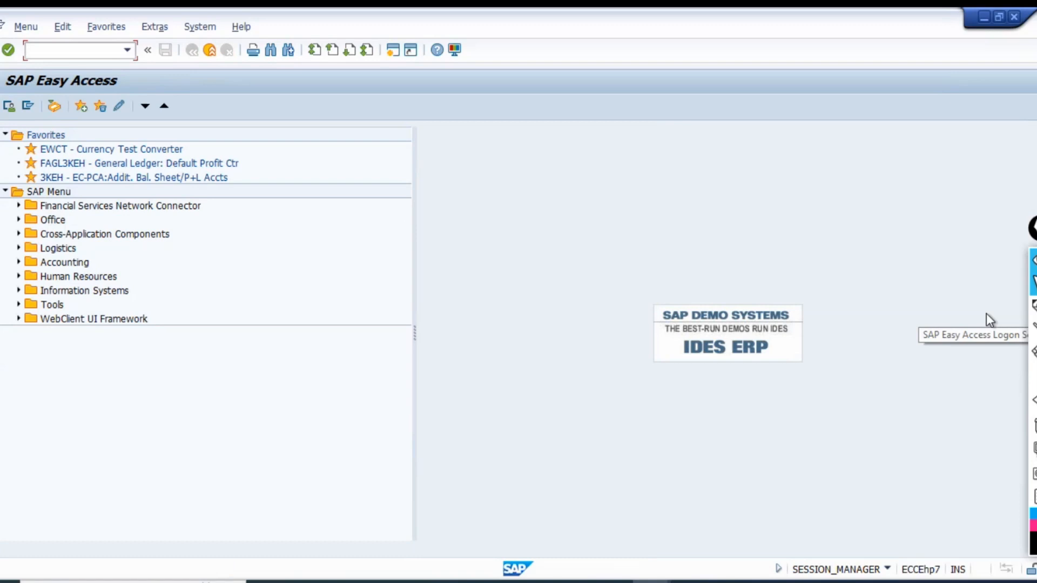
Open transaction FAGL_FC_VAL and enter company code TE01 with valuation area TE.
{"action": "type", "text": "fagl_fc_val"}
{"action": "key", "text": "Return"}
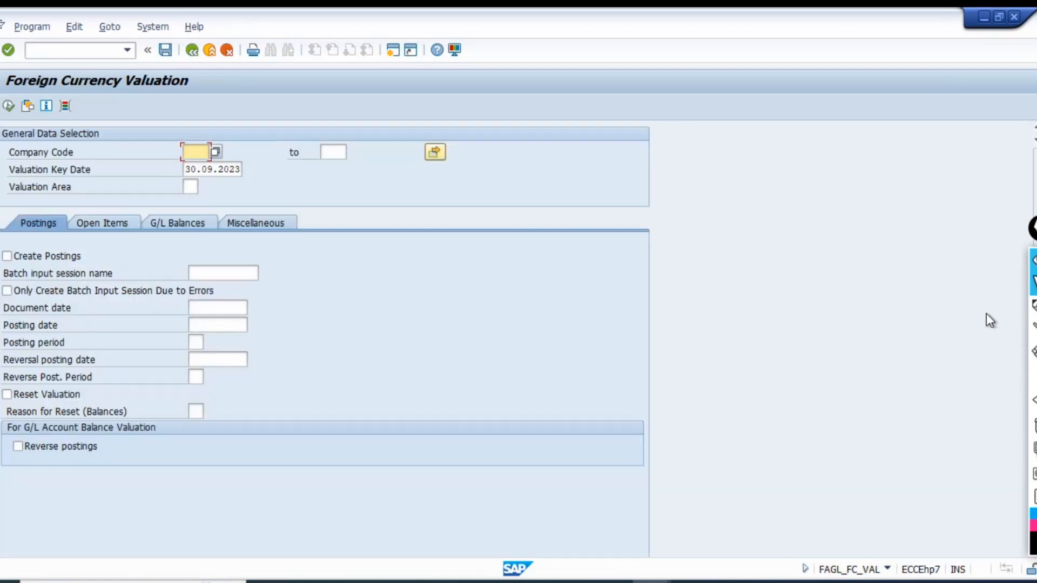
{"action": "type", "text": "te01"}
{"action": "left_click", "coordinate": [190, 186]}
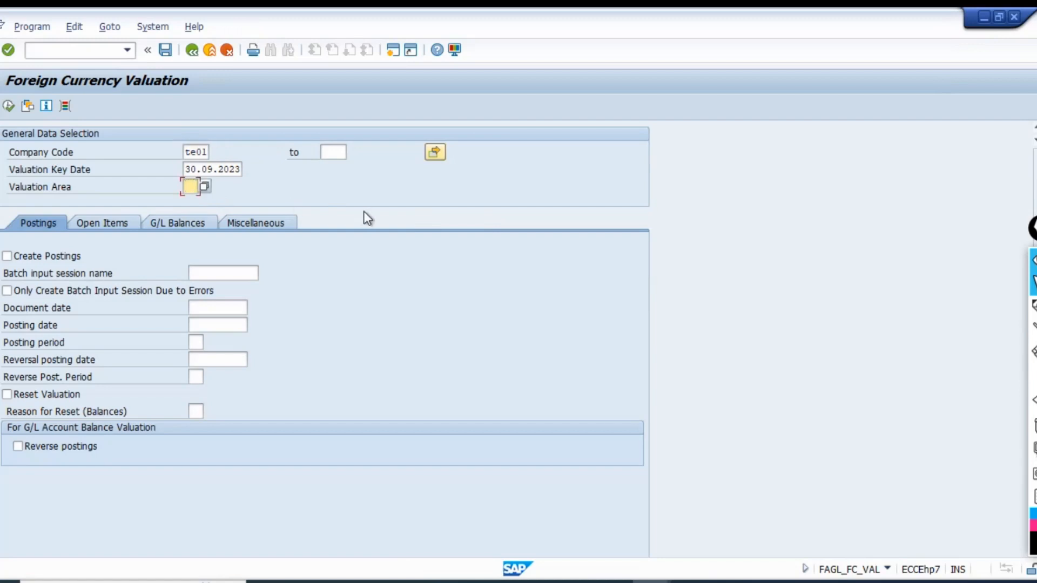
{"action": "type", "text": "TE"}
{"action": "key", "text": "Return"}
Enable Create Postings with batch input session name TE01_VAL, and create the batch input session only due to errors.
{"action": "left_click", "coordinate": [56, 255]}
{"action": "left_click", "coordinate": [27, 258]}
{"action": "left_click", "coordinate": [28, 257]}
{"action": "left_click", "coordinate": [221, 275]}
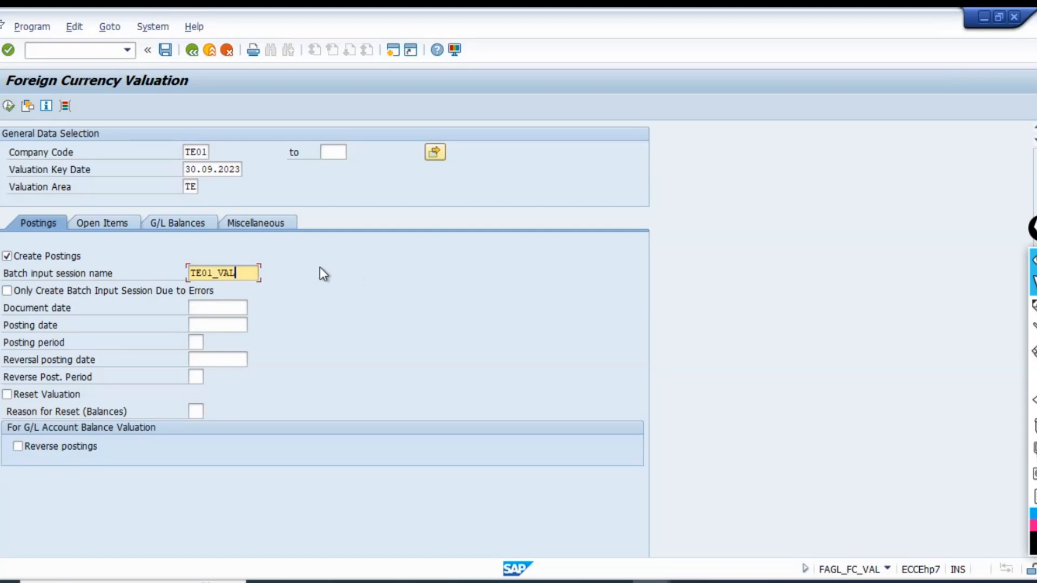
{"action": "left_click", "coordinate": [7, 290]}
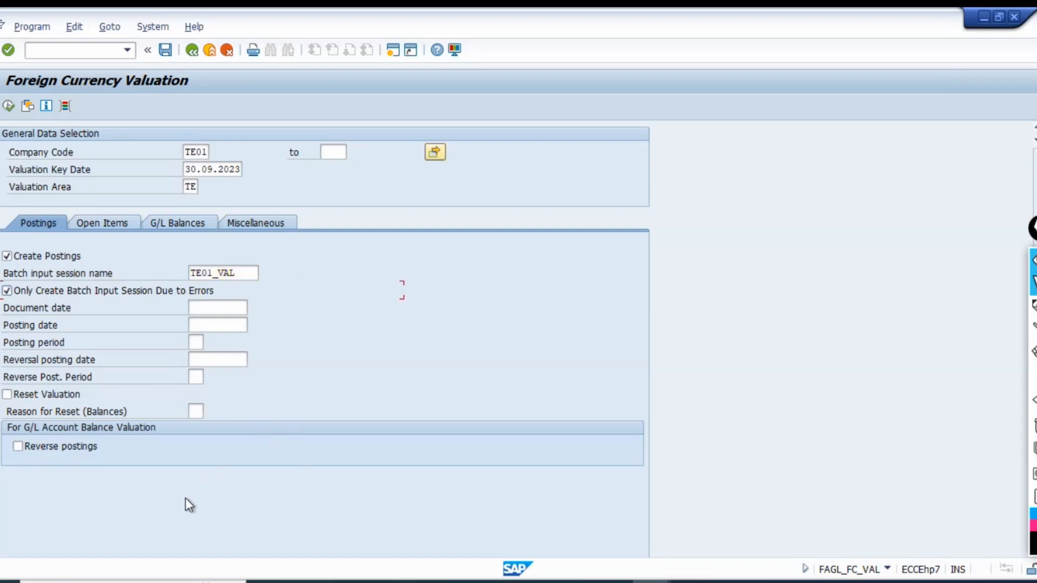
Set both the document date and the posting date to 31.10.2023.
{"action": "left_click", "coordinate": [234, 308]}
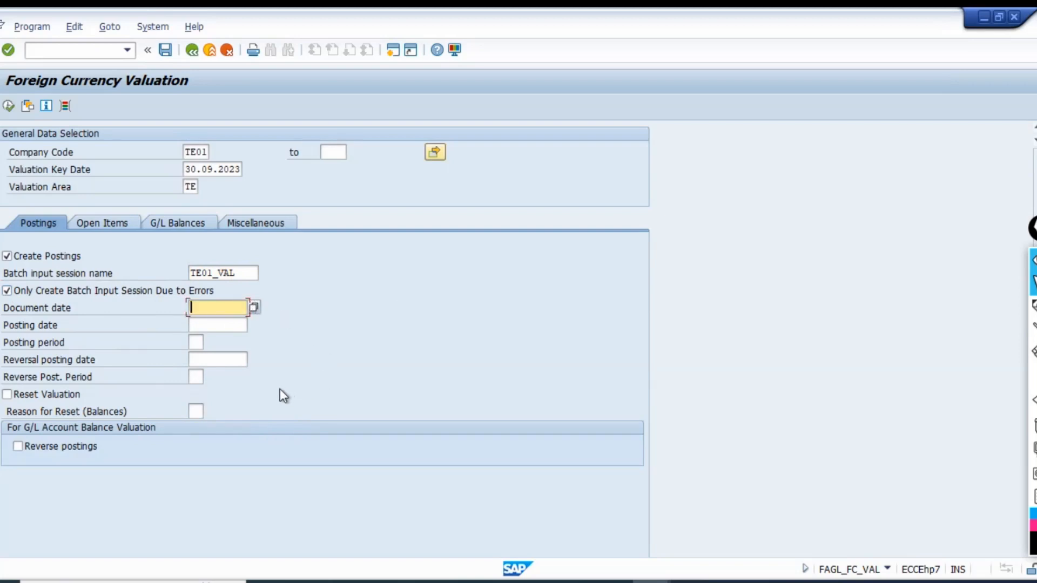
{"action": "type", "text": "31"}
{"action": "type", "text": ".10.2023"}
{"action": "key", "text": "Tab"}
{"action": "key", "text": "shift+Tab"}
{"action": "key", "text": "Right"}
{"action": "key", "text": "Tab"}
{"action": "type", "text": "31.10.2023"}
{"action": "key", "text": "Tab"}
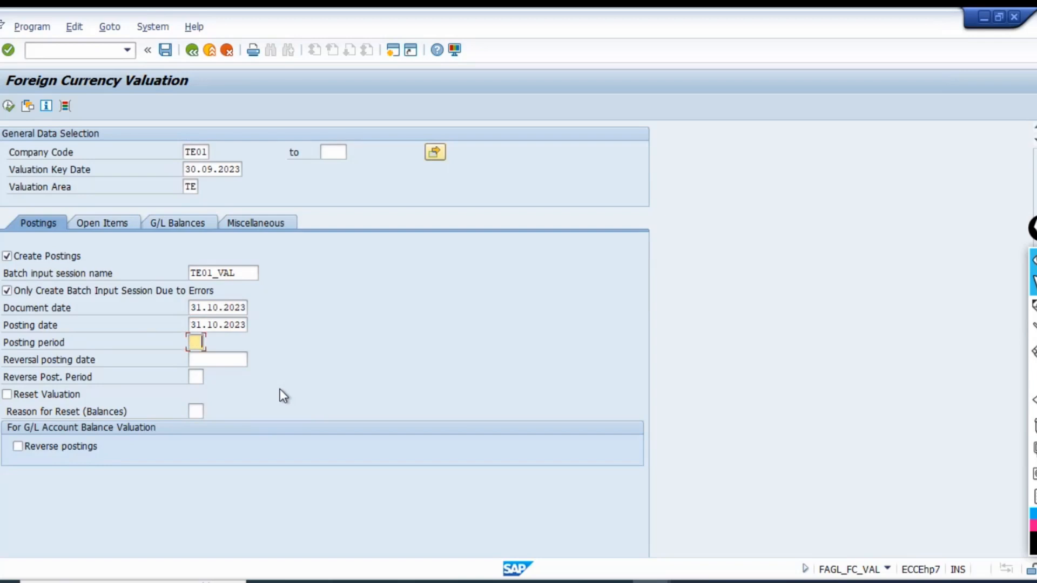
Set the reversal posting date to 01.11.2023, leaving the posting periods empty.
{"action": "key", "text": "Tab"}
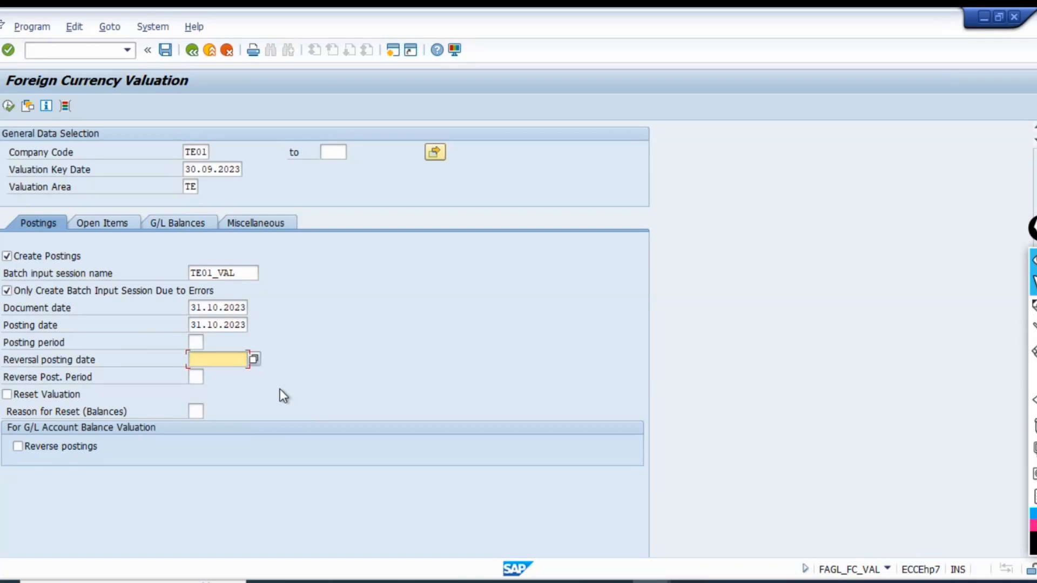
{"action": "type", "text": "01.11.2023"}
{"action": "key", "text": "Tab"}
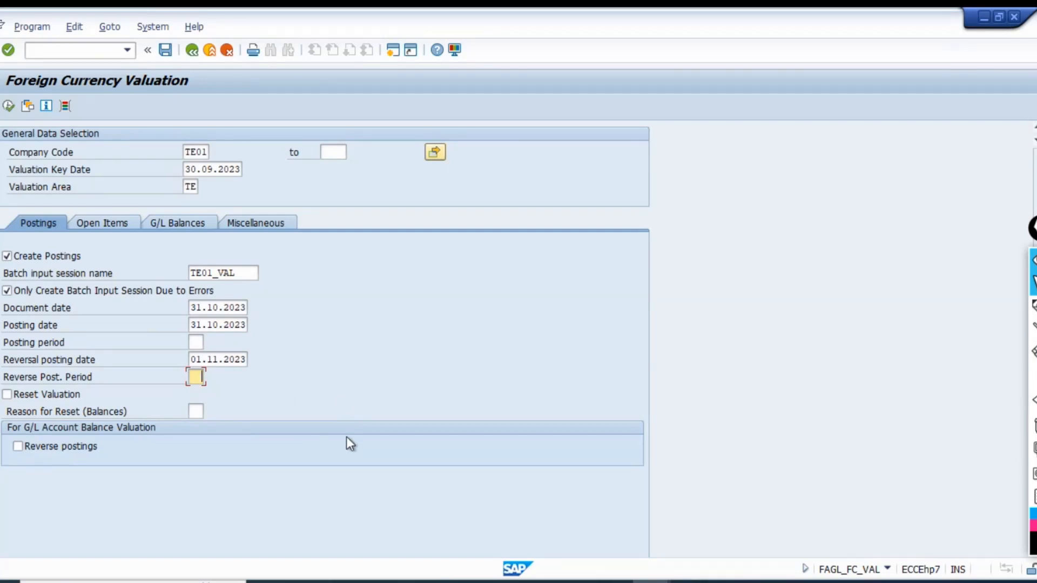
Change the valuation key date to 31.10.2023.
{"action": "left_click", "coordinate": [196, 169]}
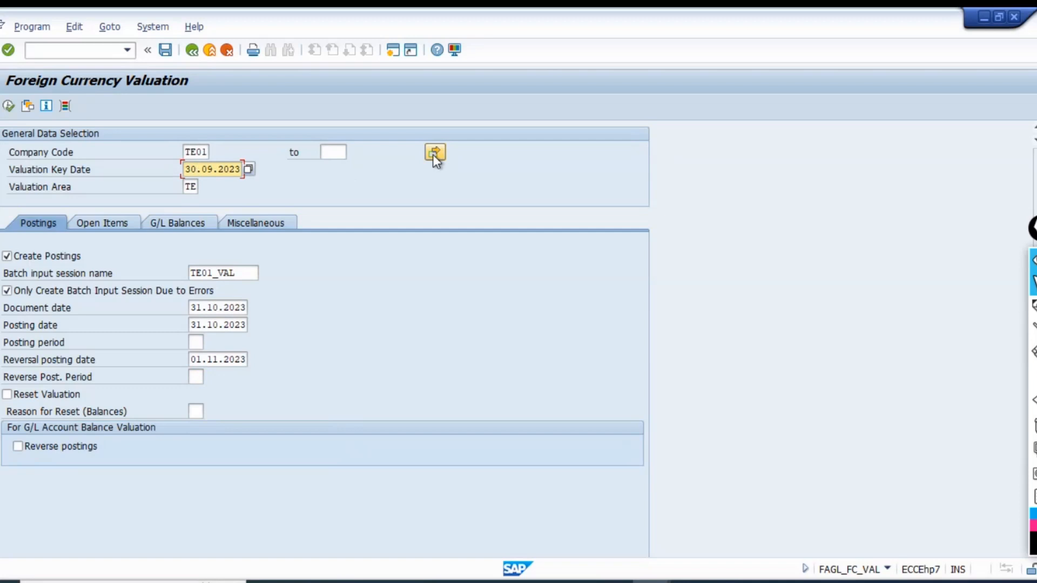
{"action": "key", "text": "shift+Left"}
{"action": "type", "text": "1"}
{"action": "key", "text": "Right"}
{"action": "key", "text": "shift+Right"}
{"action": "key", "text": "shift+Right"}
{"action": "type", "text": "10"}
Open transaction OB52 in a new session and position the posting periods list at variant TE01.
{"action": "left_click", "coordinate": [391, 52]}
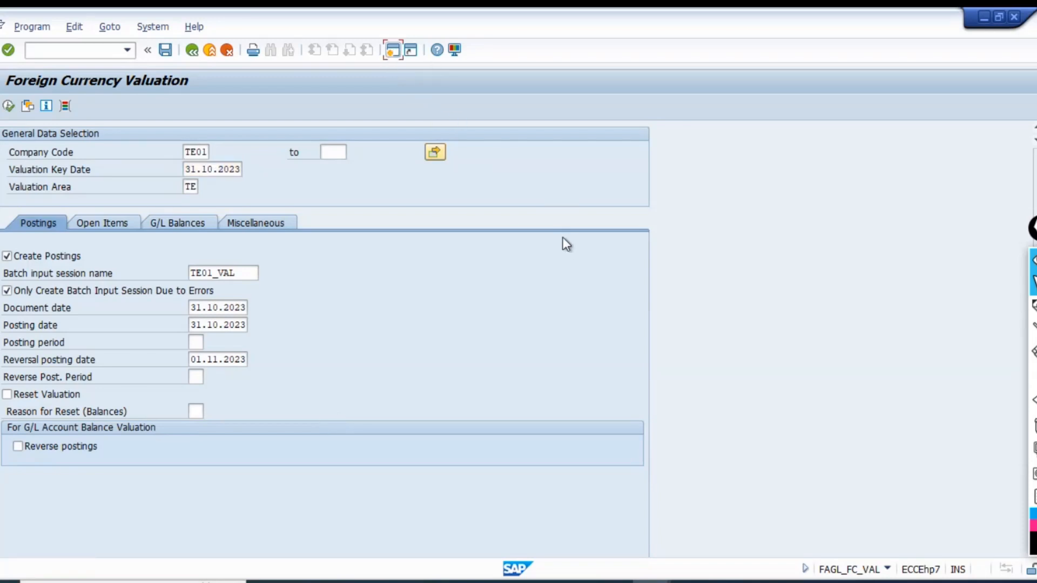
{"action": "type", "text": "ob"}
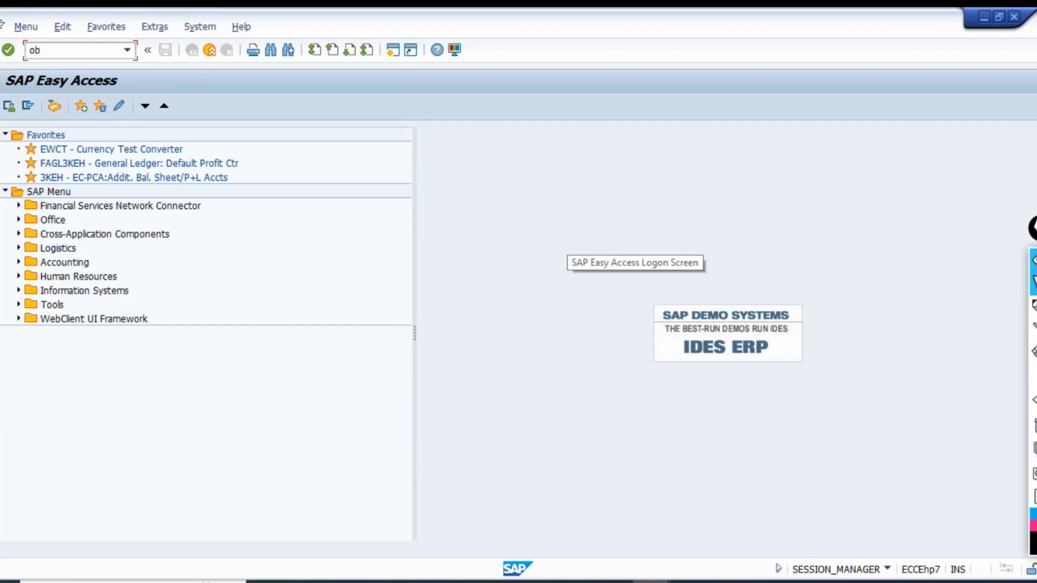
{"action": "type", "text": "52"}
{"action": "key", "text": "Return"}
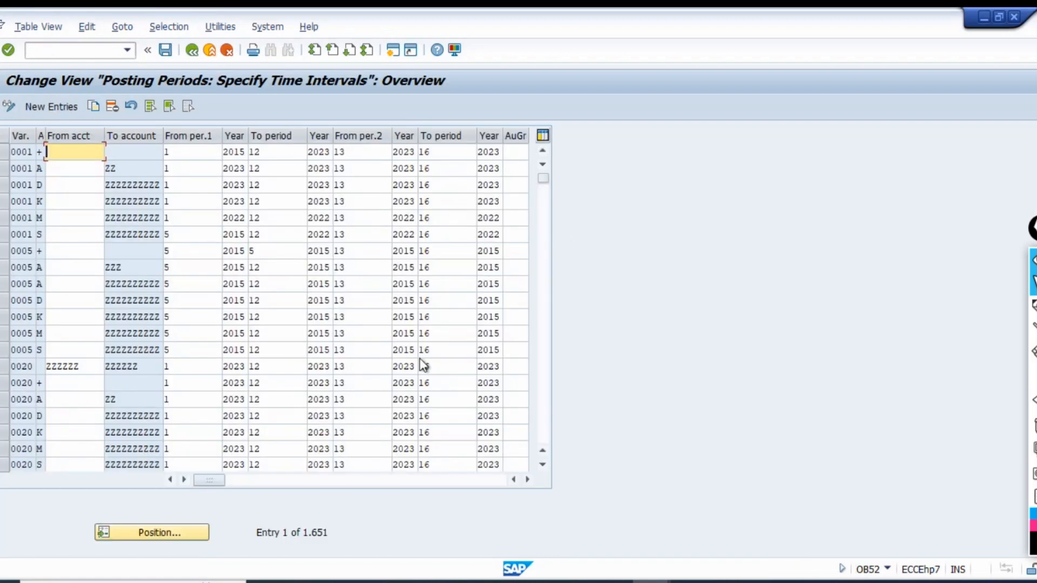
{"action": "left_click", "coordinate": [172, 534]}
{"action": "type", "text": "te"}
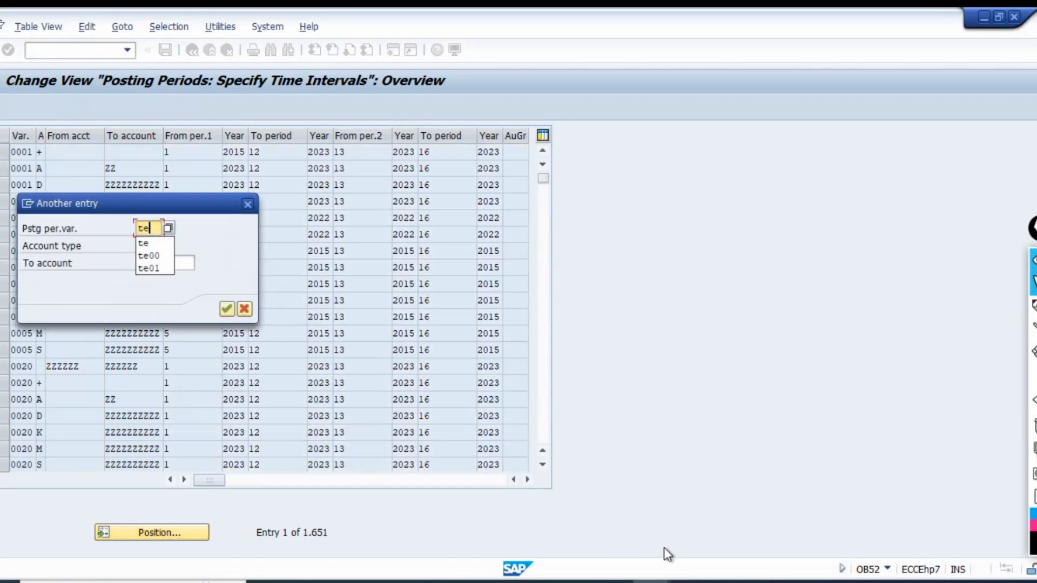
{"action": "type", "text": "01"}
{"action": "key", "text": "Return"}
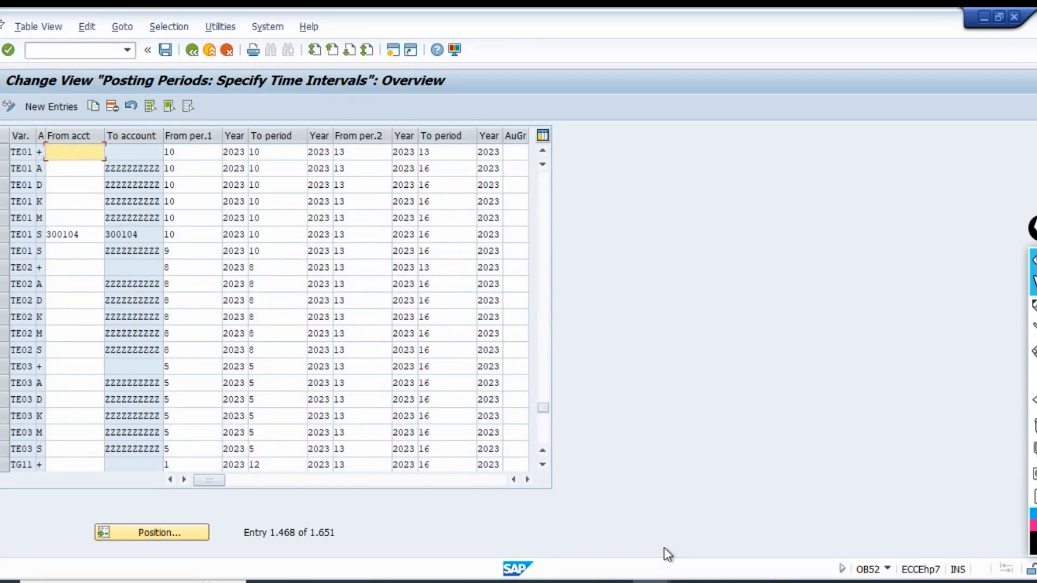
Set the first interval's To period to 11 for all seven TE01 entries, from account type + through both S rows.
{"action": "left_click", "coordinate": [285, 154]}
{"action": "key", "text": "BackSpace"}
{"action": "type", "text": "1"}
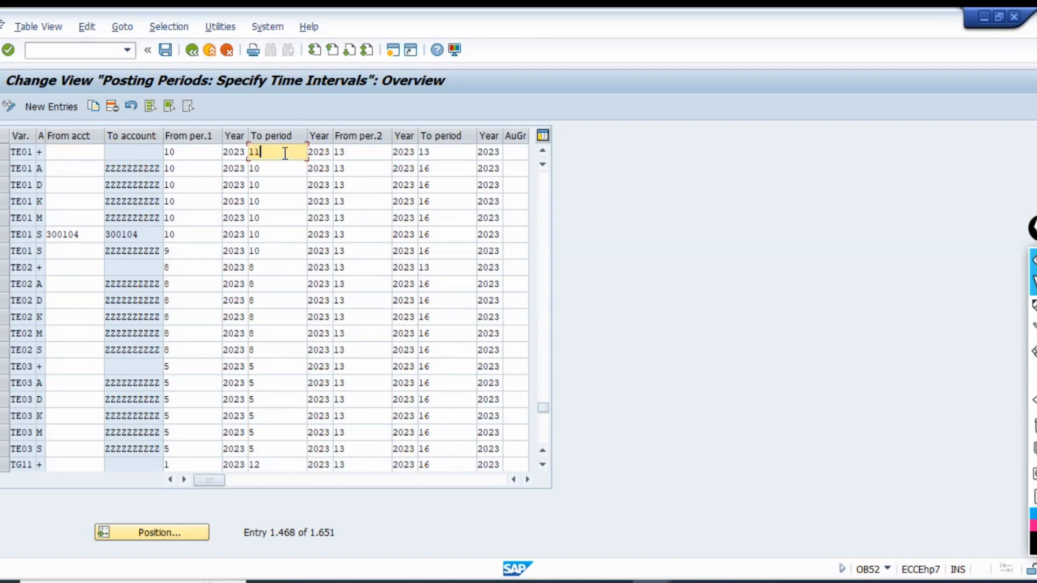
{"action": "key", "text": "Down"}
{"action": "key", "text": "BackSpace"}
{"action": "type", "text": "1"}
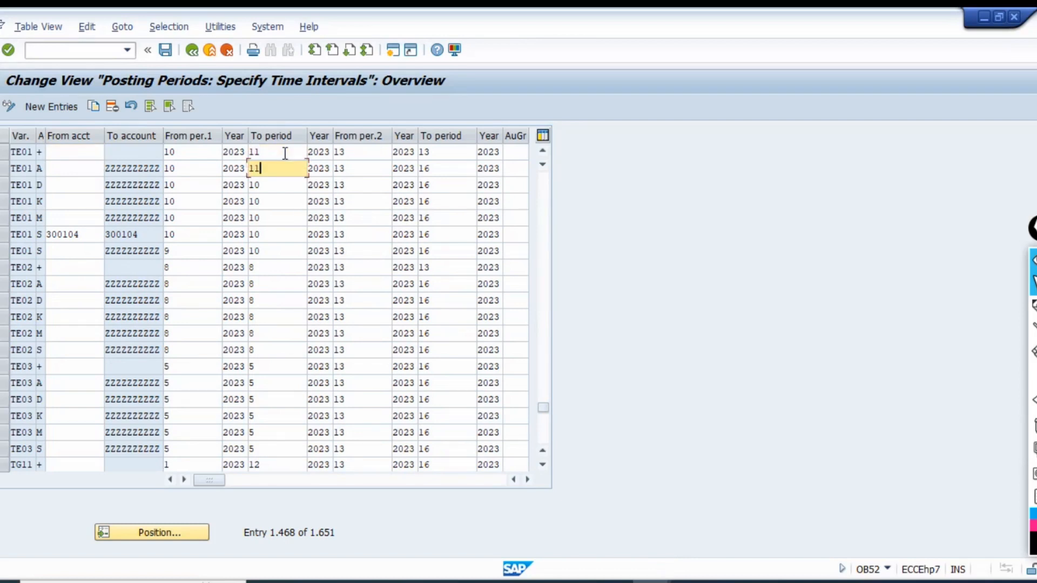
{"action": "key", "text": "Down"}
{"action": "key", "text": "BackSpace"}
{"action": "type", "text": "1"}
{"action": "key", "text": "Down"}
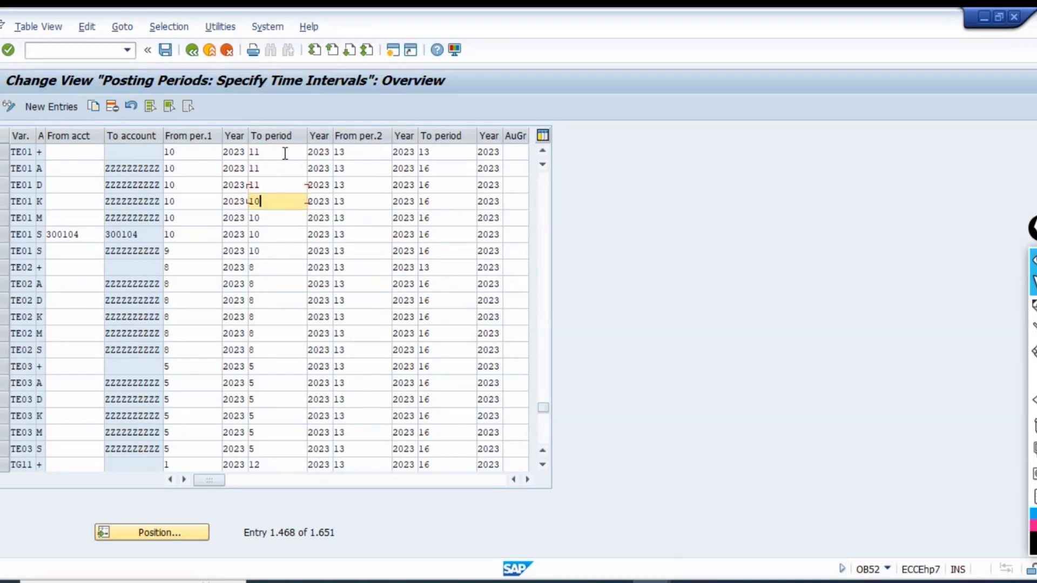
{"action": "key", "text": "BackSpace"}
{"action": "type", "text": "1"}
{"action": "key", "text": "Down"}
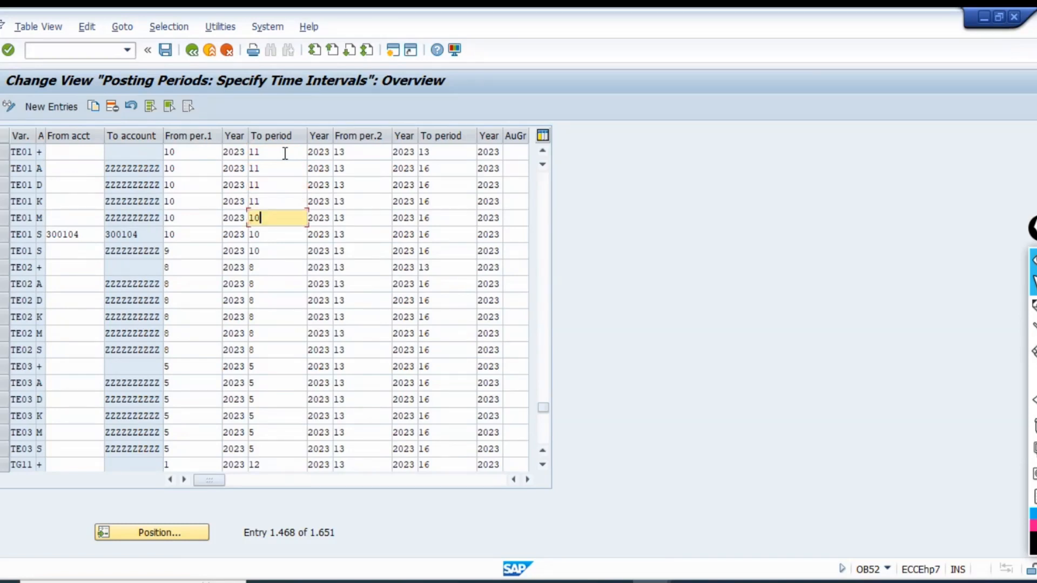
{"action": "key", "text": "BackSpace"}
{"action": "type", "text": "1"}
{"action": "key", "text": "Down"}
{"action": "key", "text": "BackSpace"}
{"action": "type", "text": "1"}
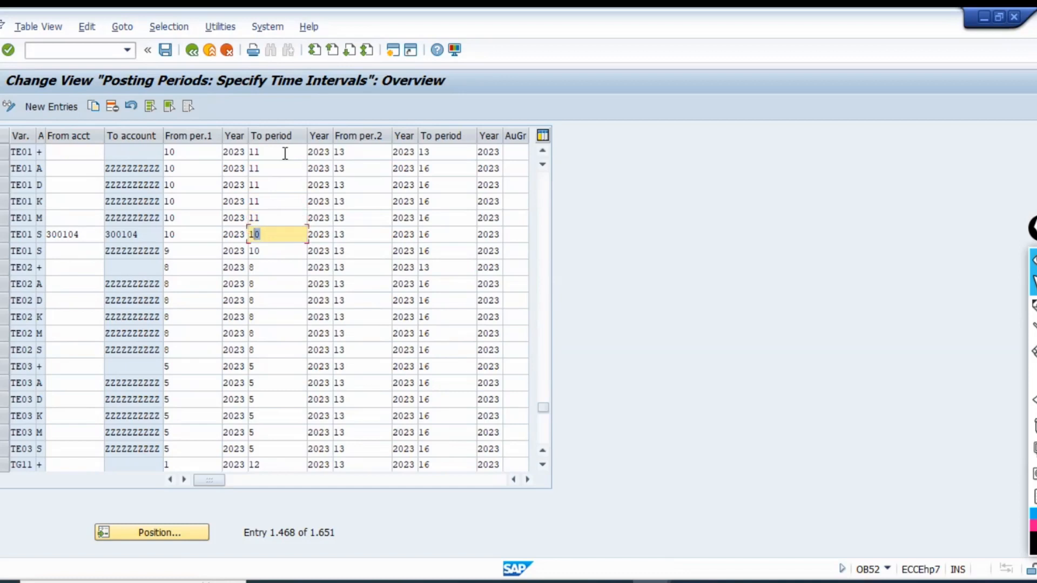
{"action": "key", "text": "Down"}
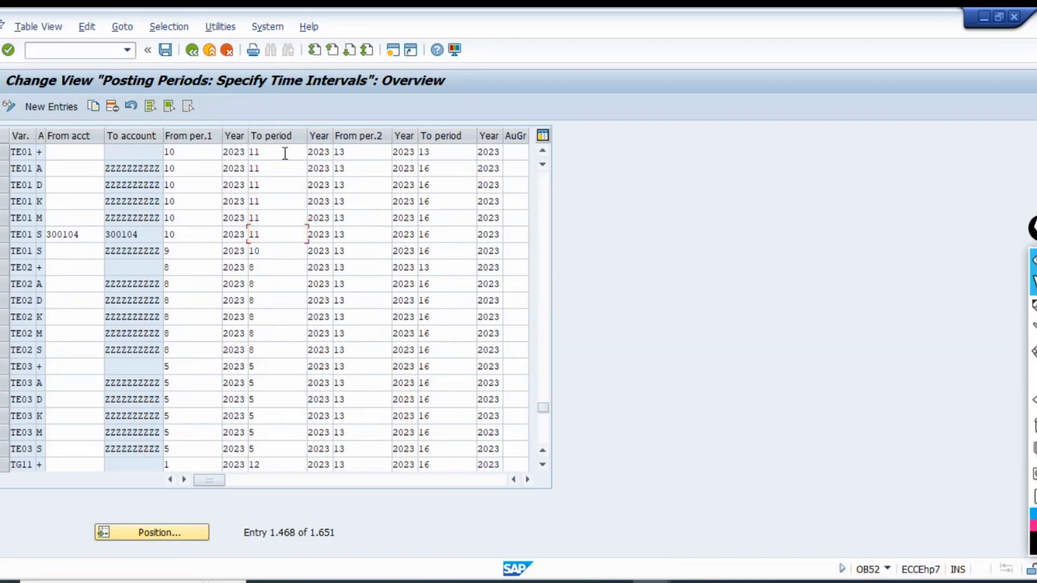
{"action": "type", "text": "11"}
Save the posting periods to the proposed FBZP Config customizing request and close the OB52 session.
{"action": "key", "text": "ctrl+s"}
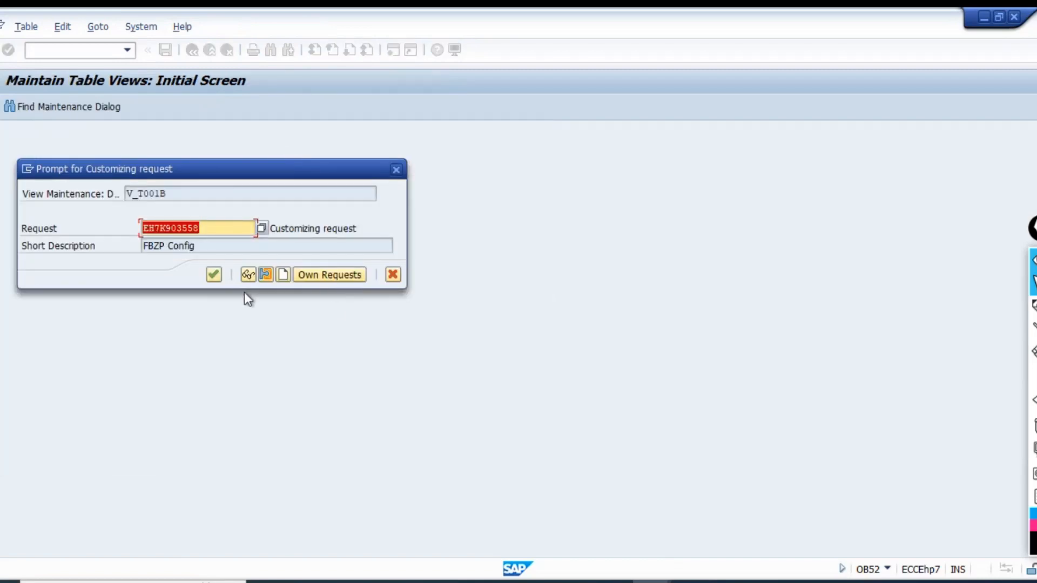
{"action": "left_click", "coordinate": [214, 274]}
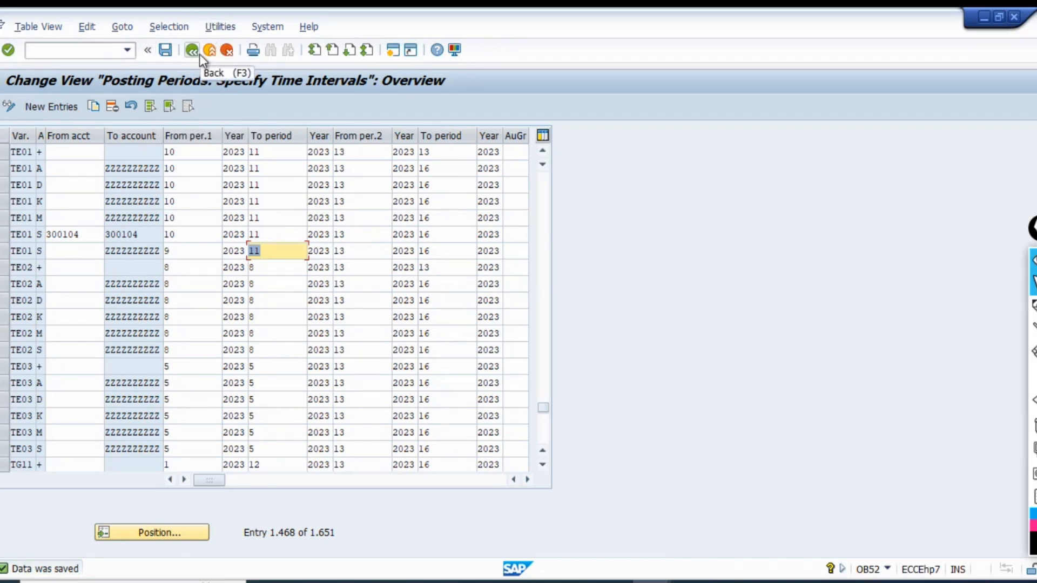
{"action": "left_click", "coordinate": [1015, 18]}
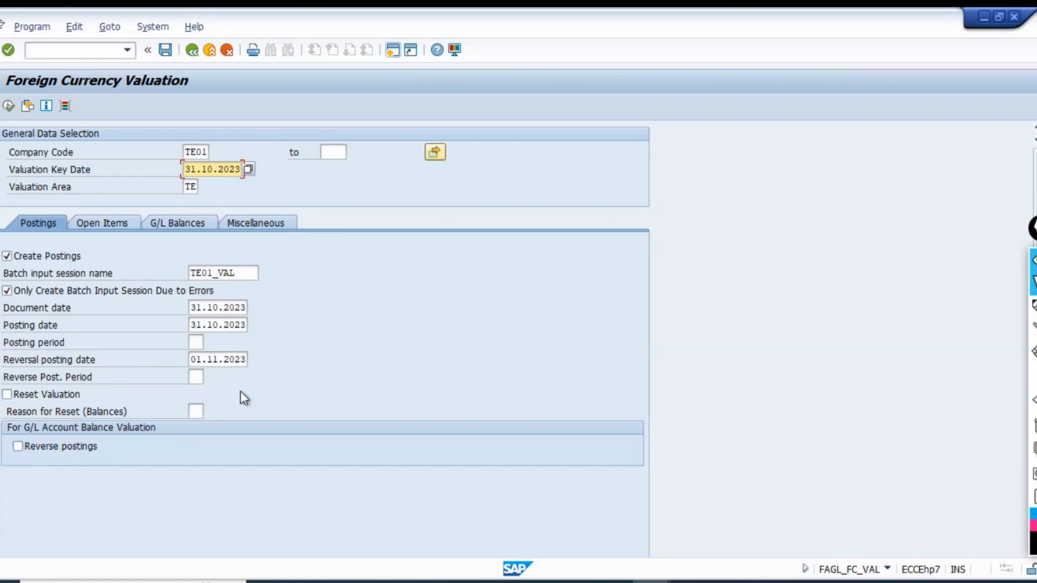
Set the posting period to 10 and the reversal posting period to 11 for the valuation postings.
{"action": "left_click", "coordinate": [196, 342]}
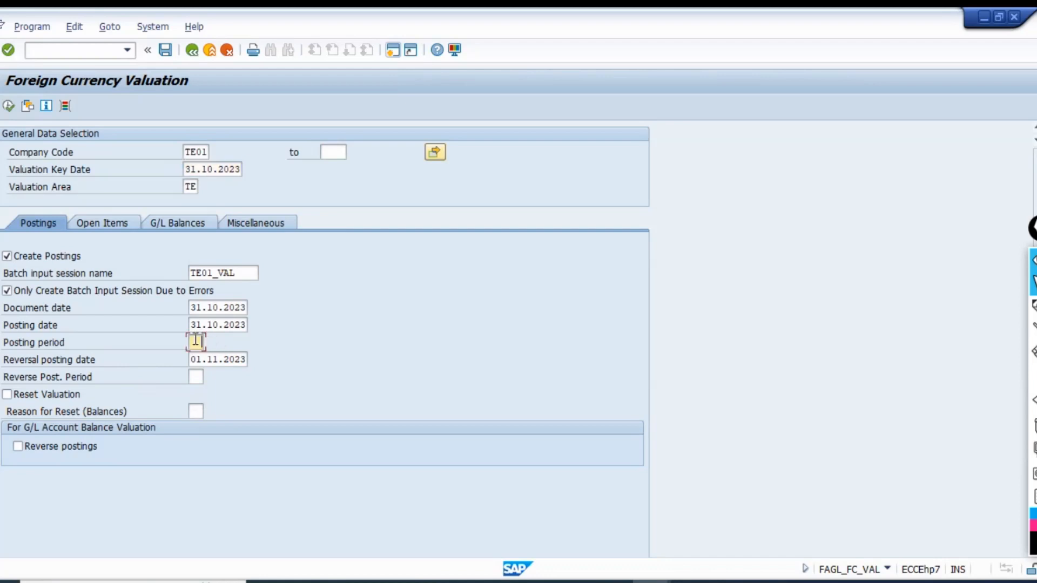
{"action": "type", "text": "10"}
{"action": "key", "text": "Tab"}
{"action": "key", "text": "Tab"}
{"action": "type", "text": "11"}
In the open items selection, keep No GR/IR Accounts and activate the valuation of customer open items.
{"action": "left_click", "coordinate": [108, 225]}
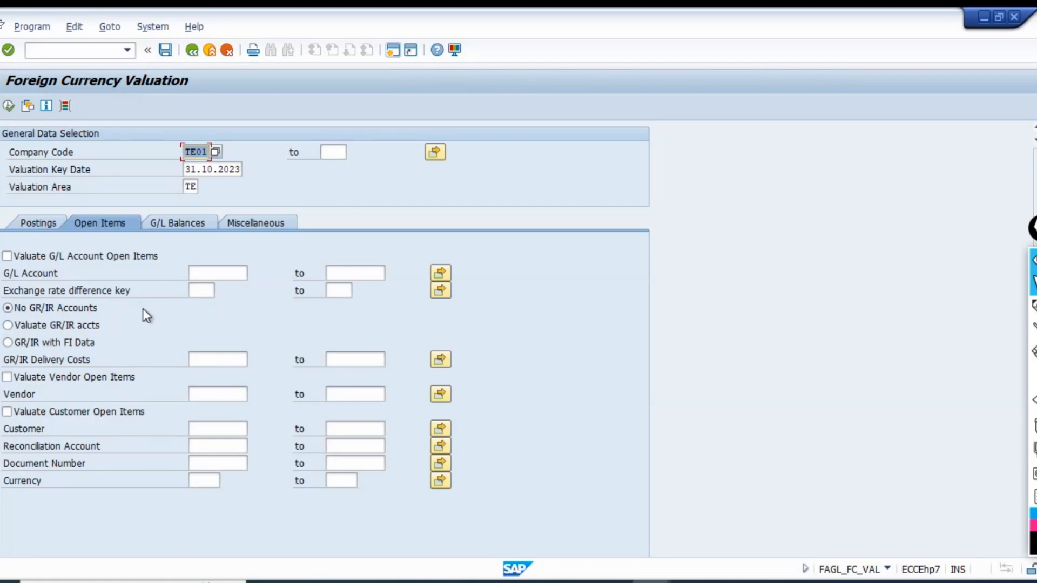
{"action": "left_click", "coordinate": [33, 310]}
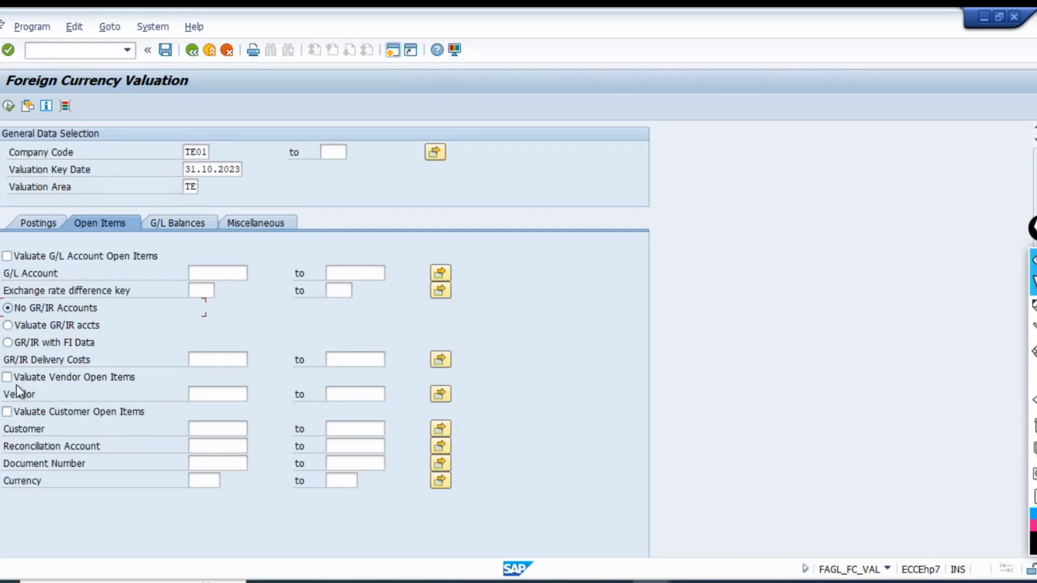
{"action": "left_click", "coordinate": [7, 412]}
{"action": "left_click", "coordinate": [7, 377]}
{"action": "left_click", "coordinate": [215, 429]}
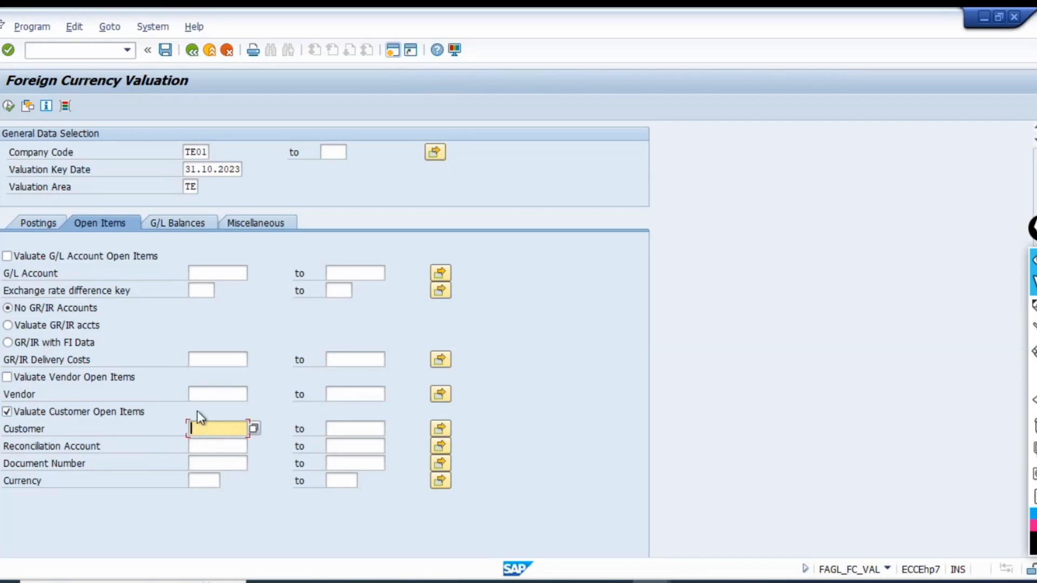
Open the customer line item display in a new session with transaction FBL5N.
{"action": "left_click", "coordinate": [466, 355]}
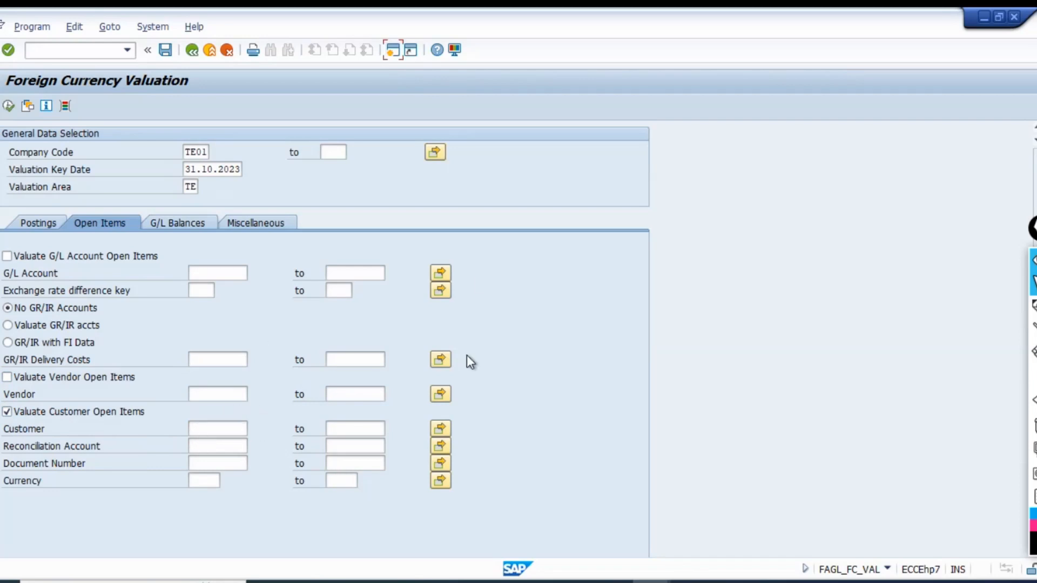
{"action": "type", "text": "f"}
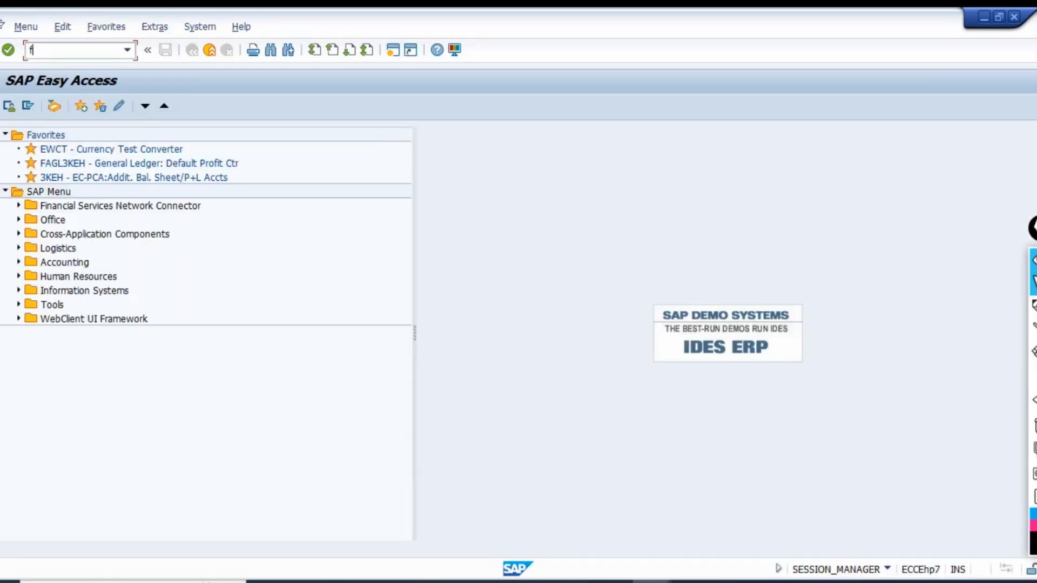
{"action": "type", "text": "bl4n"}
{"action": "key", "text": "Return"}
Fill in the customer's account number and company code TE01 as the line item selection.
{"action": "type", "text": "4"}
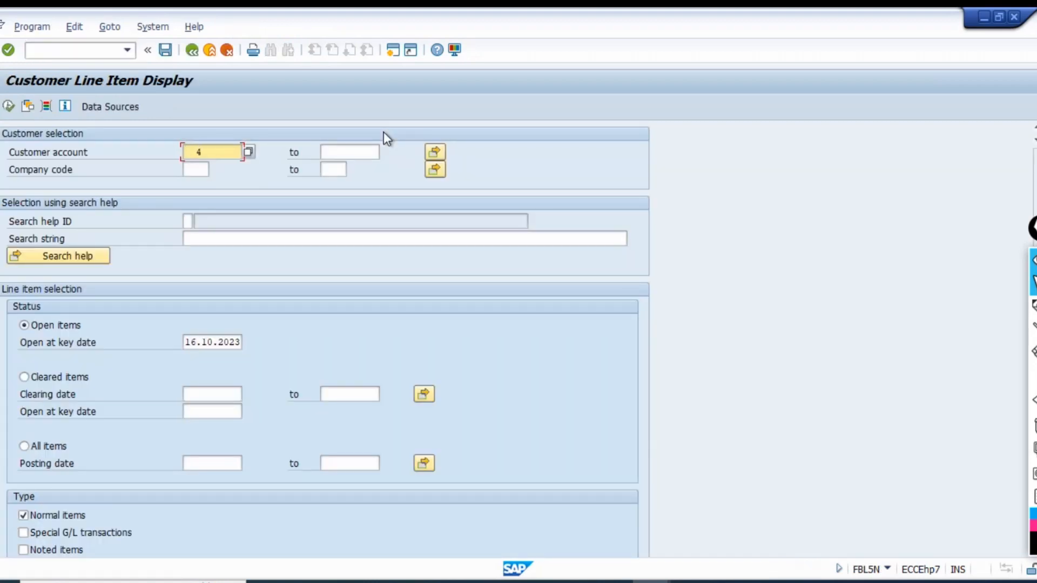
{"action": "key", "text": "shift+Tab"}
{"action": "key", "text": "Tab"}
{"action": "key", "text": "BackSpace"}
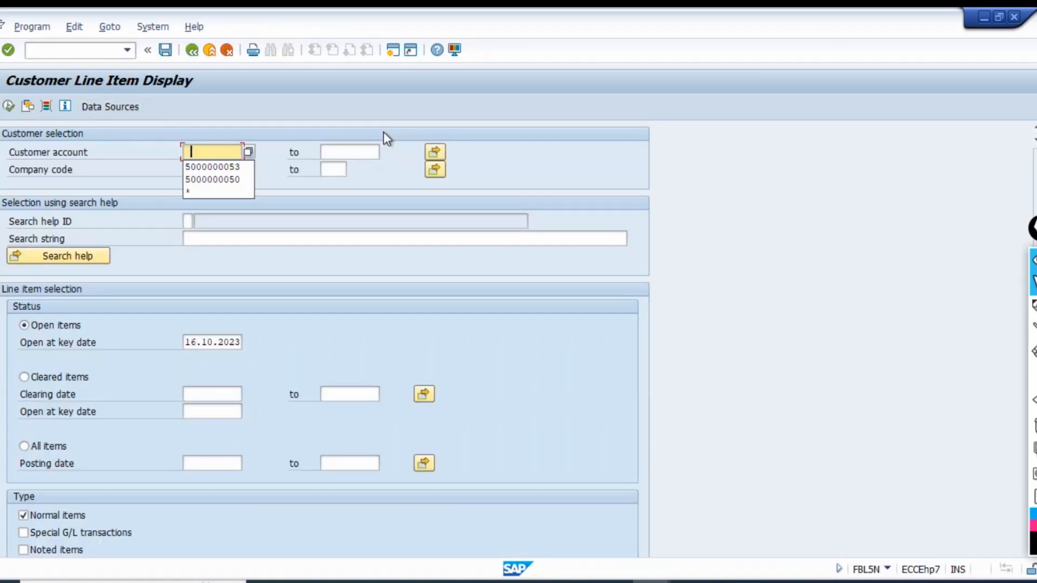
{"action": "key", "text": "Return"}
{"action": "key", "text": "Tab"}
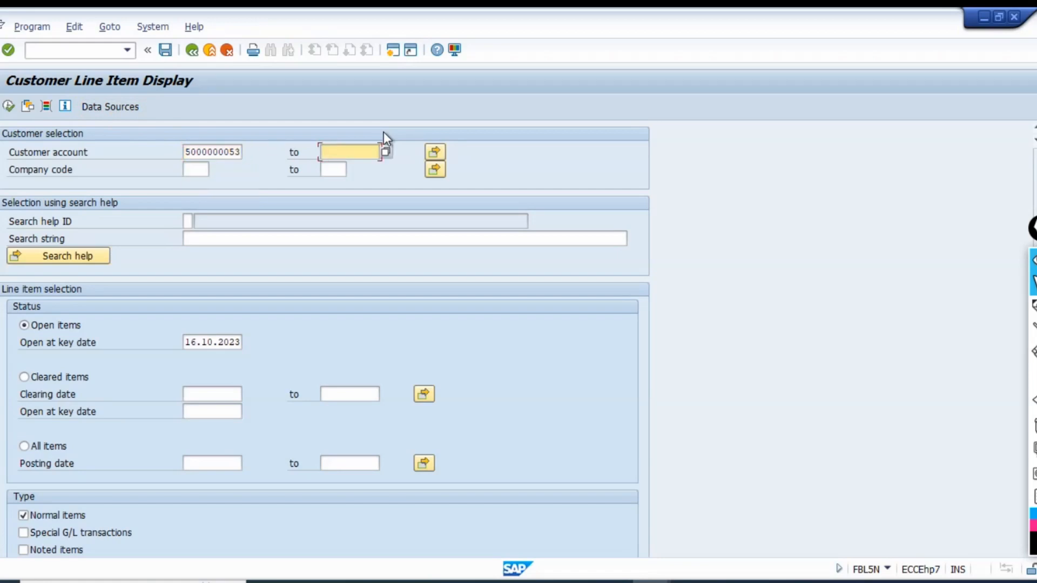
{"action": "key", "text": "Tab"}
{"action": "key", "text": "Tab"}
{"action": "key", "text": "Down"}
{"action": "key", "text": "Return"}
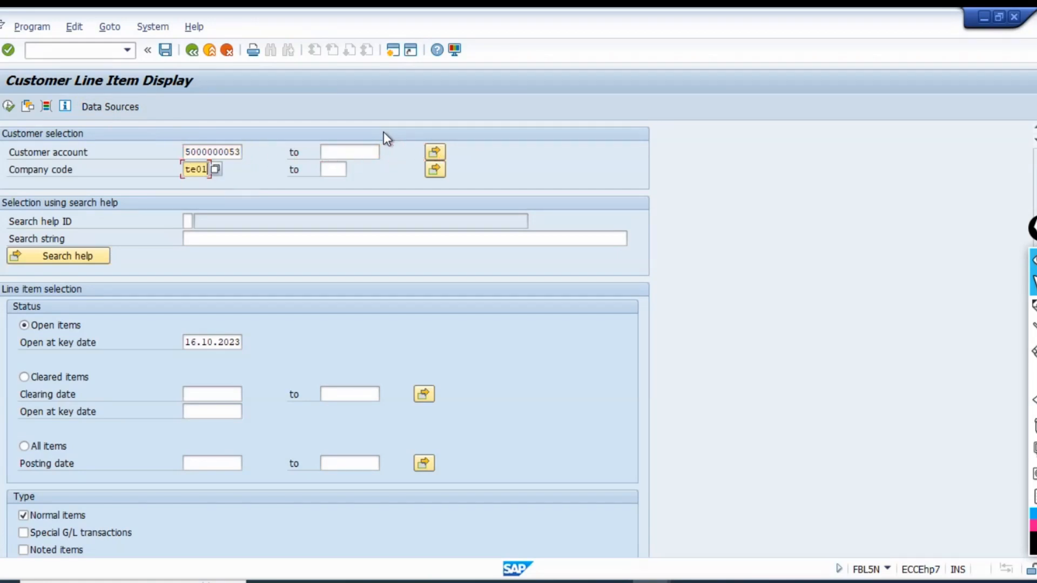
Copy the customer's account number and display the open line items of that customer.
{"action": "key", "text": "Tab"}
{"action": "key", "text": "Tab"}
{"action": "key", "text": "shift+Tab"}
{"action": "key", "text": "shift+Tab"}
{"action": "key", "text": "ctrl+c"}
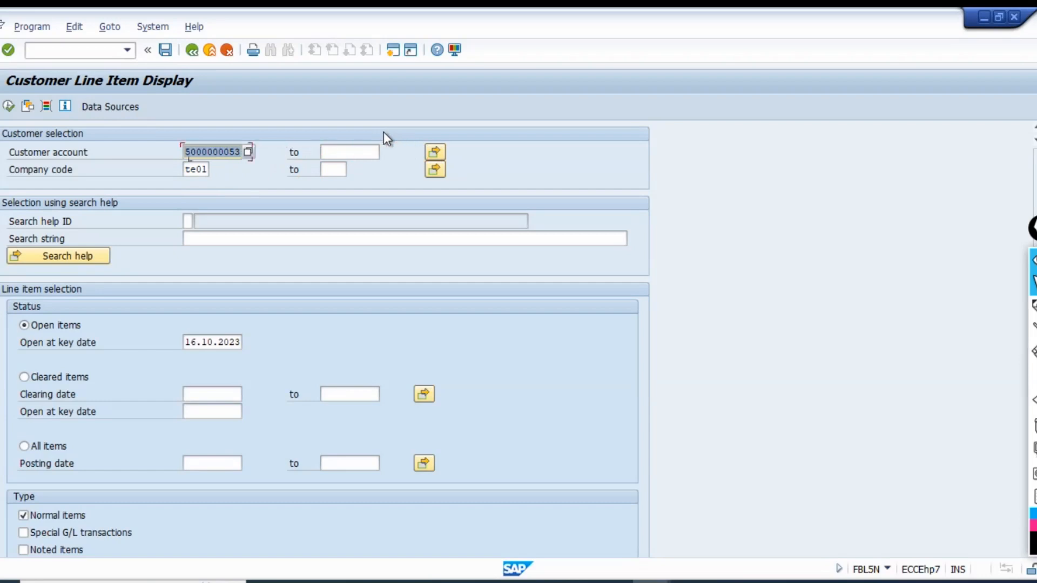
{"action": "key", "text": "End"}
{"action": "key", "text": "alt+Tab"}
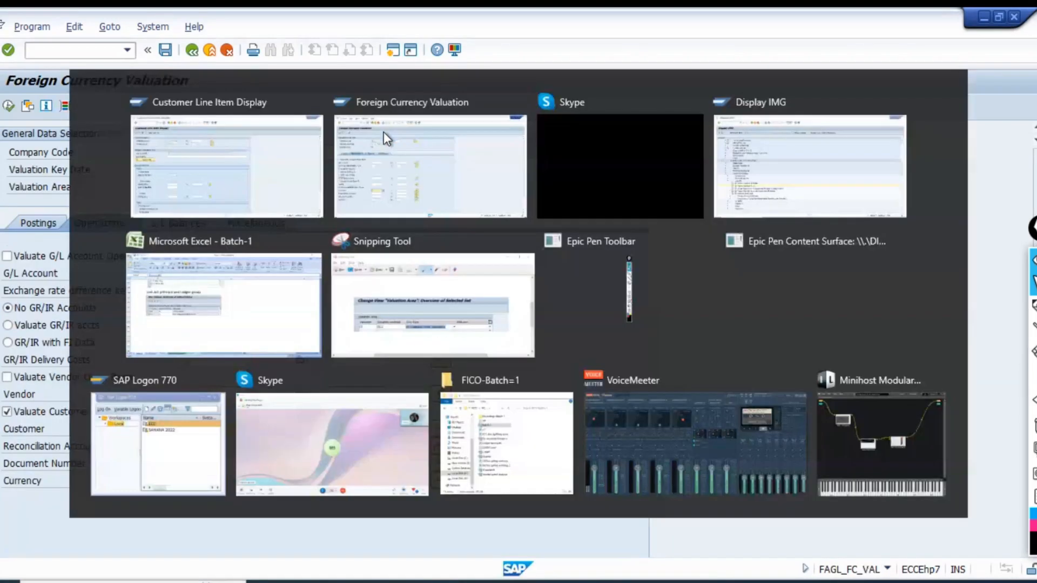
{"action": "key", "text": "alt+Tab"}
{"action": "left_click", "coordinate": [8, 106]}
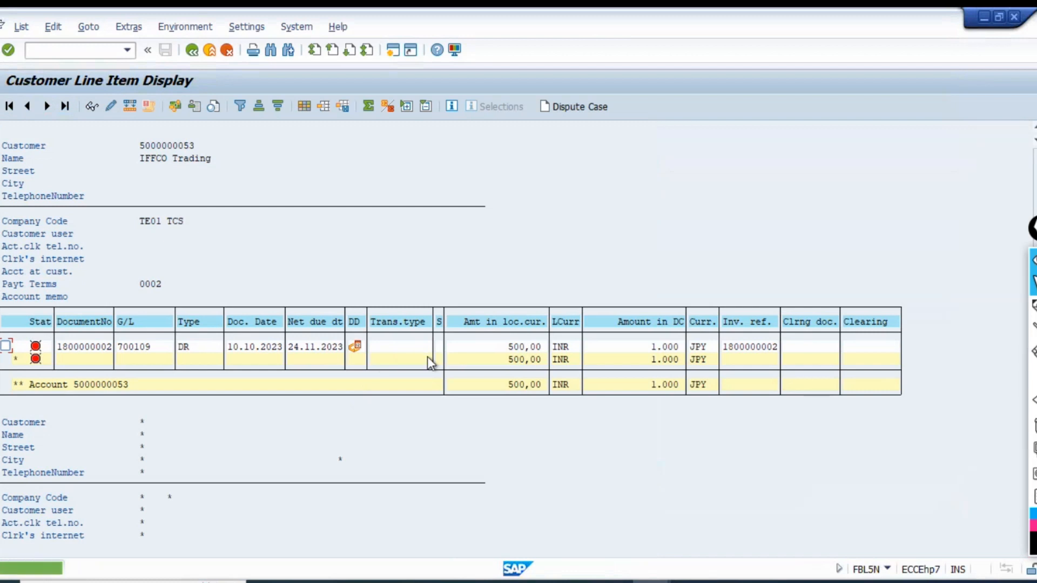
{"action": "left_click", "coordinate": [427, 358]}
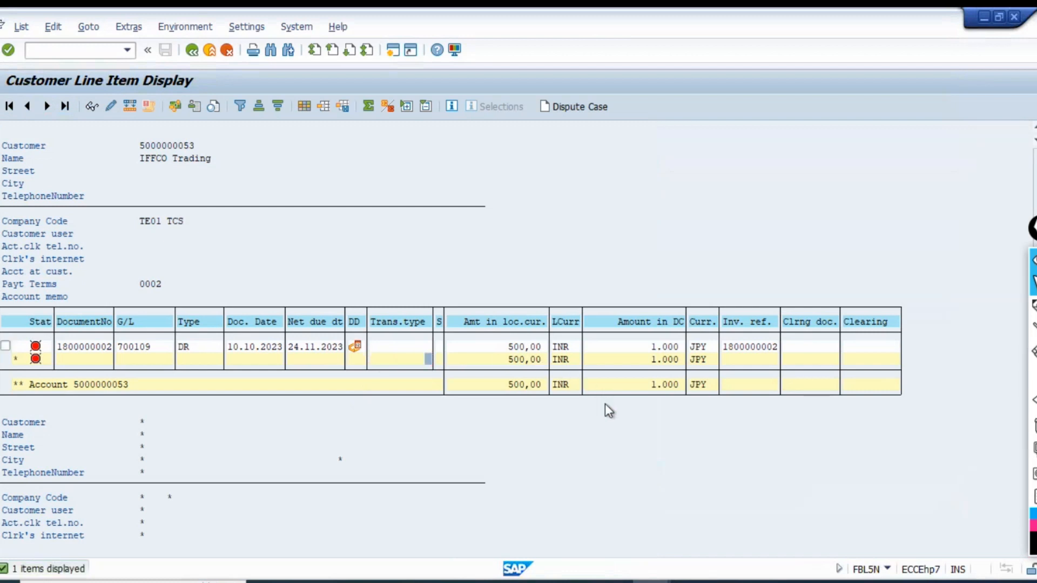
Return to the foreign currency valuation, paste the customer's number as the customer to valuate, and execute the run.
{"action": "key", "text": "alt+Tab"}
{"action": "key", "text": "ctrl+v"}
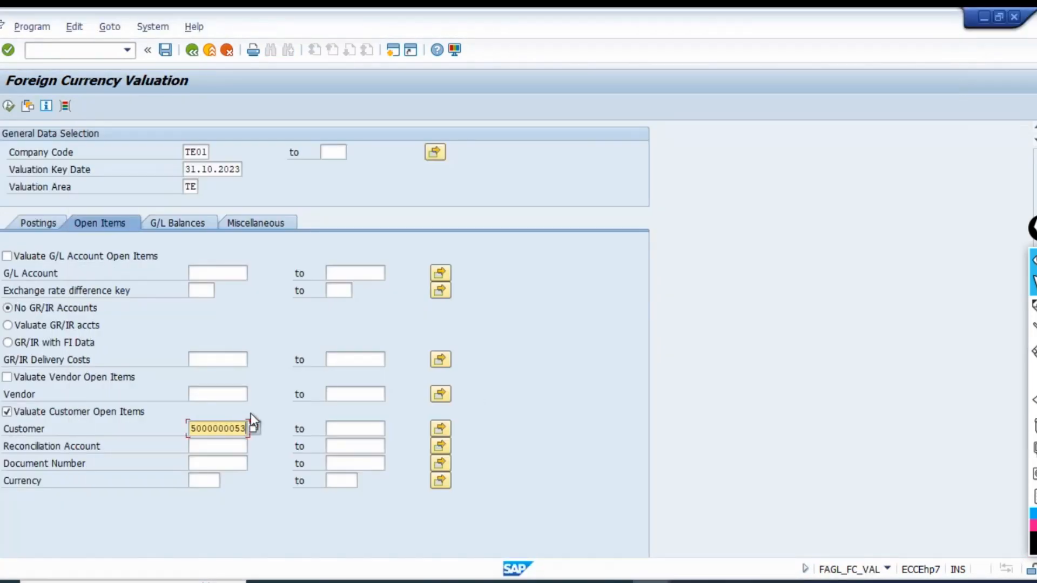
{"action": "left_click", "coordinate": [210, 467]}
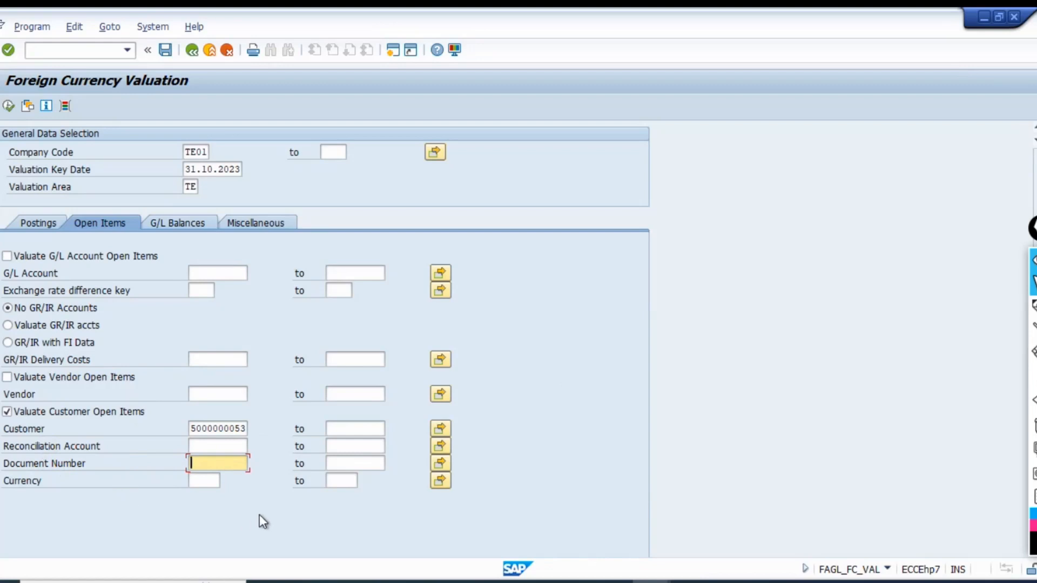
{"action": "left_click", "coordinate": [236, 427]}
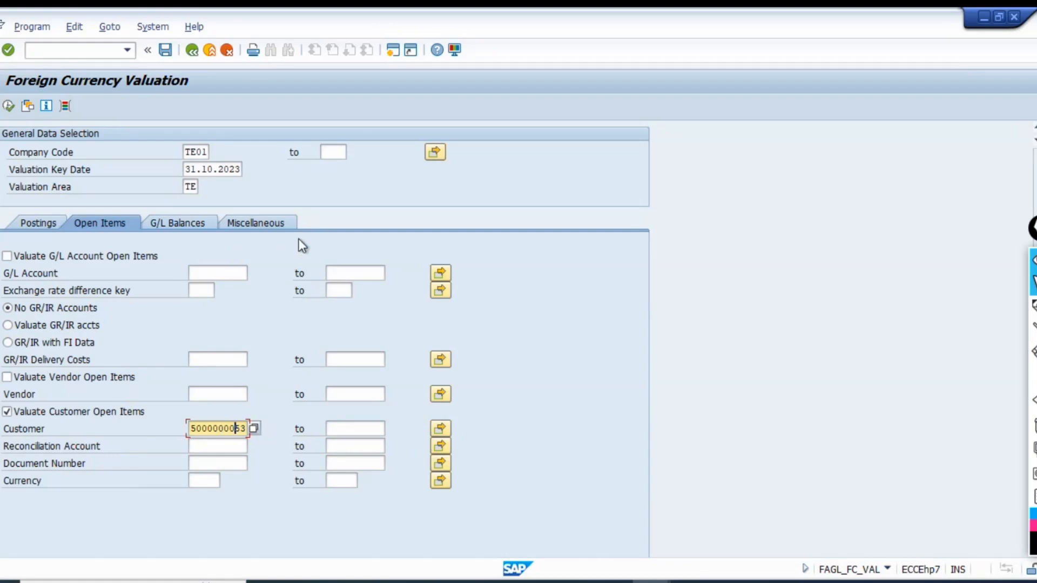
{"action": "left_click", "coordinate": [39, 223]}
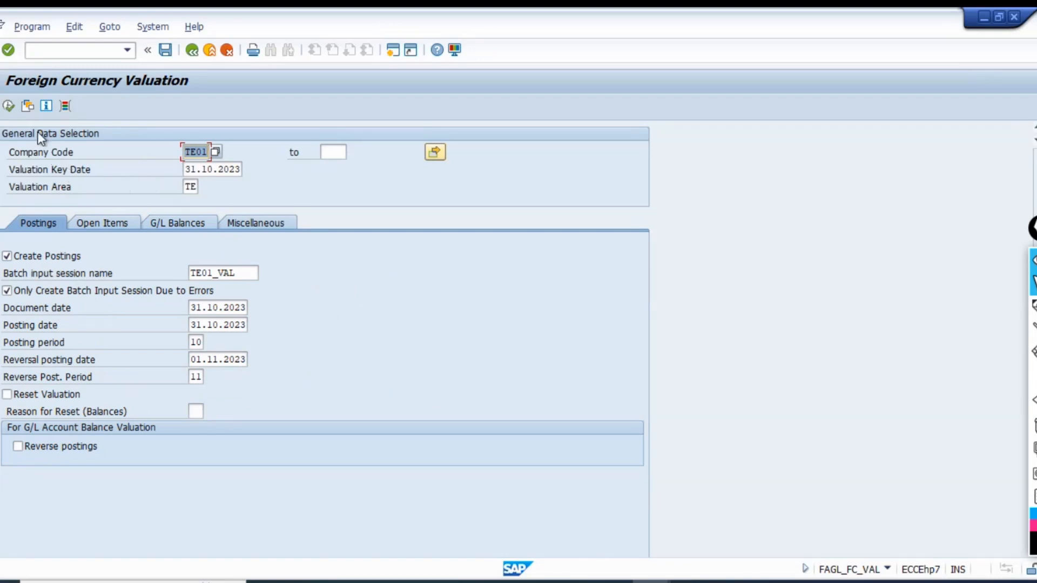
{"action": "left_click", "coordinate": [9, 107]}
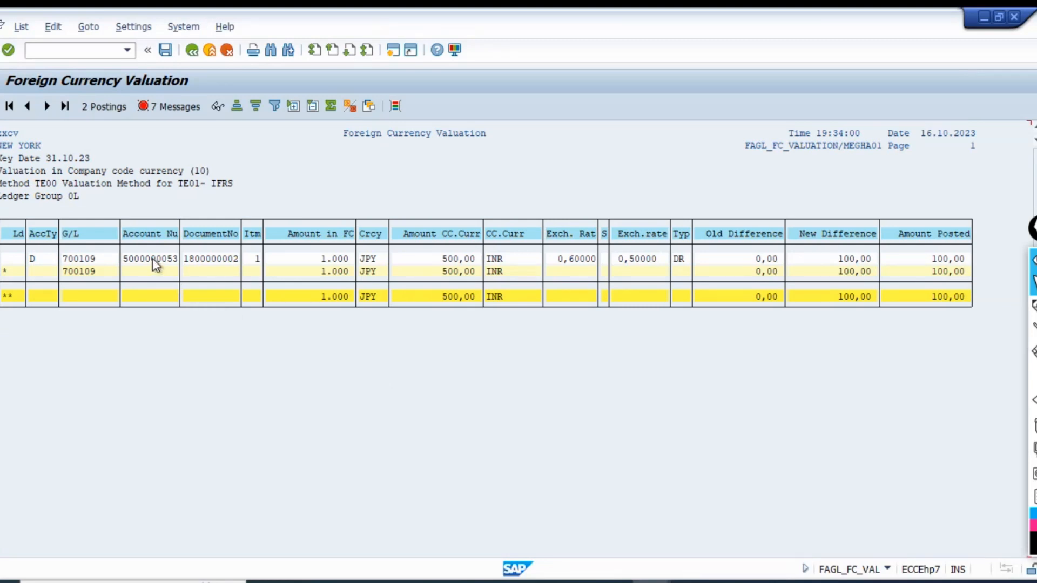
Compare the valuated document with the customer's line item and examine its foreign currency amount, exchange rates, new difference and amount posted.
{"action": "left_click", "coordinate": [202, 256]}
{"action": "key", "text": "alt+Tab"}
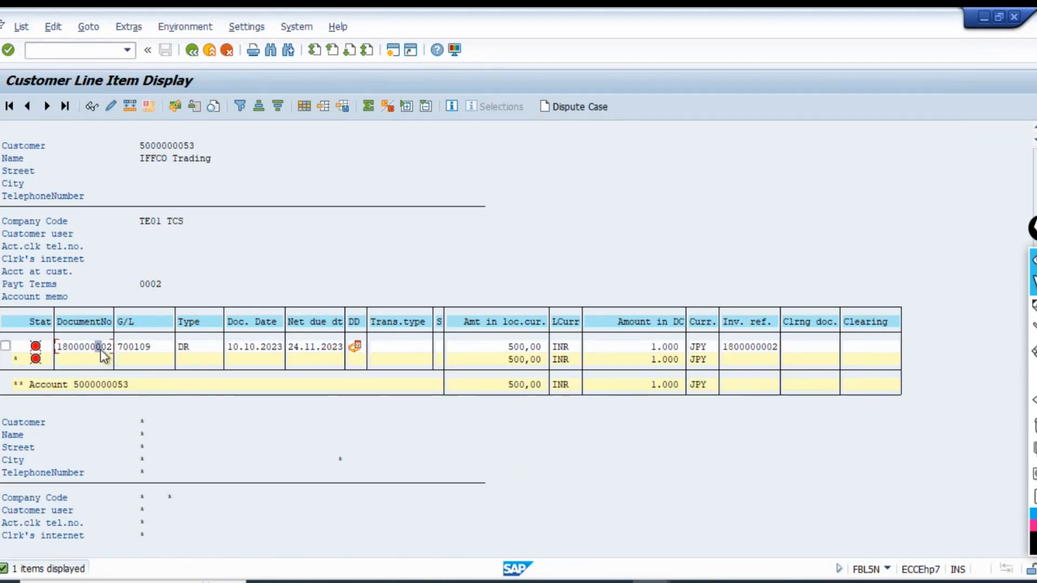
{"action": "key", "text": "alt+Tab"}
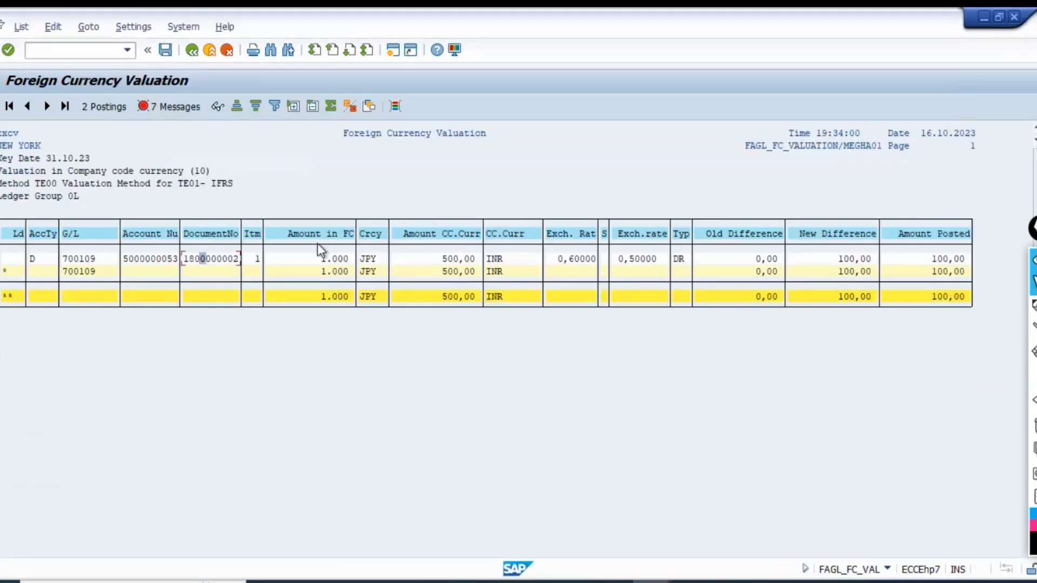
{"action": "left_click", "coordinate": [309, 258]}
{"action": "left_click", "coordinate": [433, 260]}
{"action": "left_click", "coordinate": [555, 261]}
{"action": "left_click", "coordinate": [619, 261]}
{"action": "left_click", "coordinate": [680, 259]}
{"action": "left_click", "coordinate": [830, 258]}
{"action": "left_click", "coordinate": [929, 257]}
Display the postings of the valuation run and open transaction FS00 in a new session for checking their G/L accounts.
{"action": "left_click", "coordinate": [98, 106]}
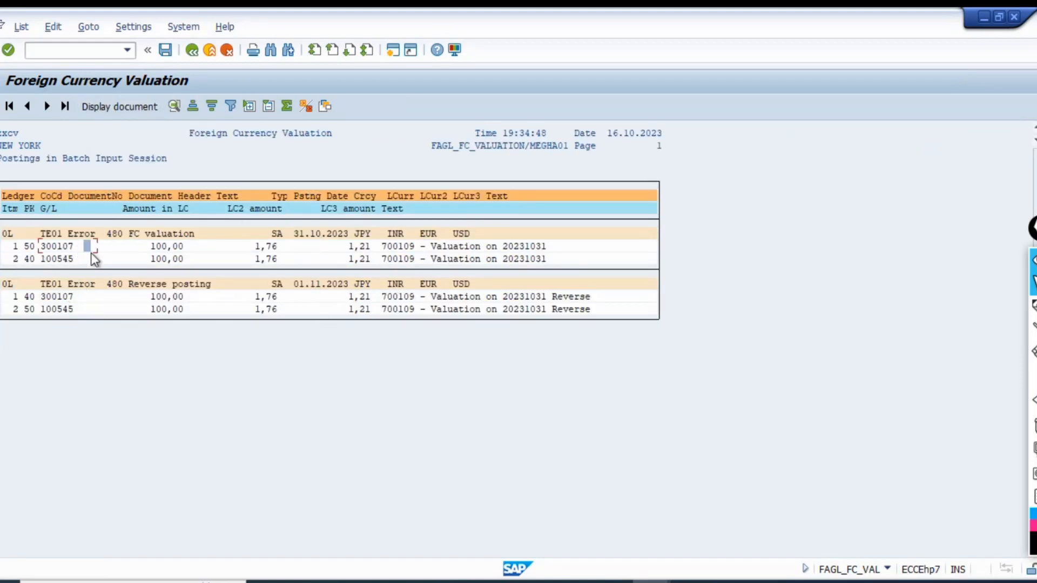
{"action": "left_click", "coordinate": [394, 50]}
{"action": "type", "text": "fs00"}
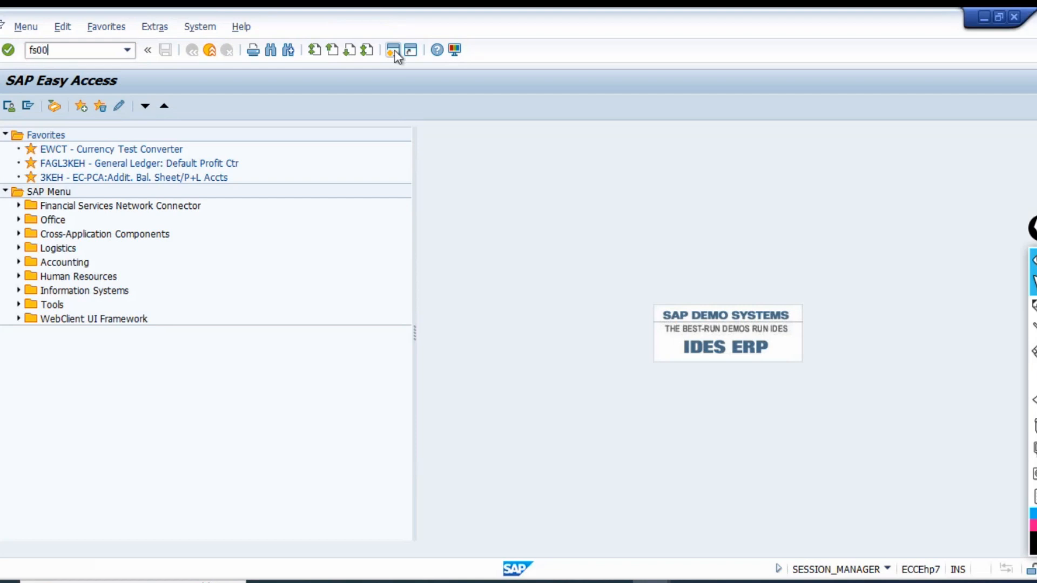
{"action": "key", "text": "Return"}
{"action": "key", "text": "alt+Tab"}
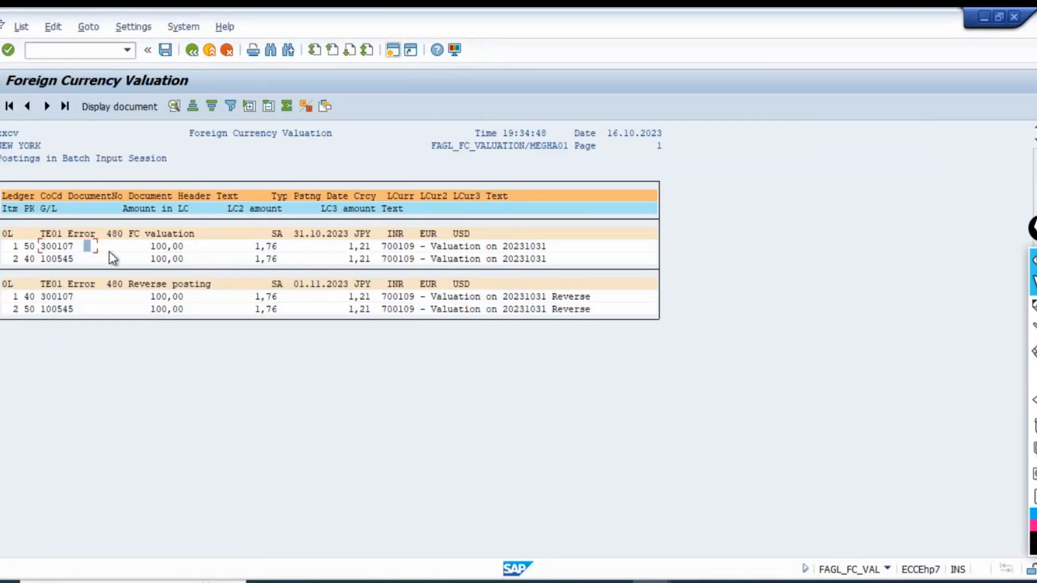
{"action": "key", "text": "alt+Tab"}
Find G/L account 300107 in the TE01 account list.
{"action": "left_click", "coordinate": [7, 135]}
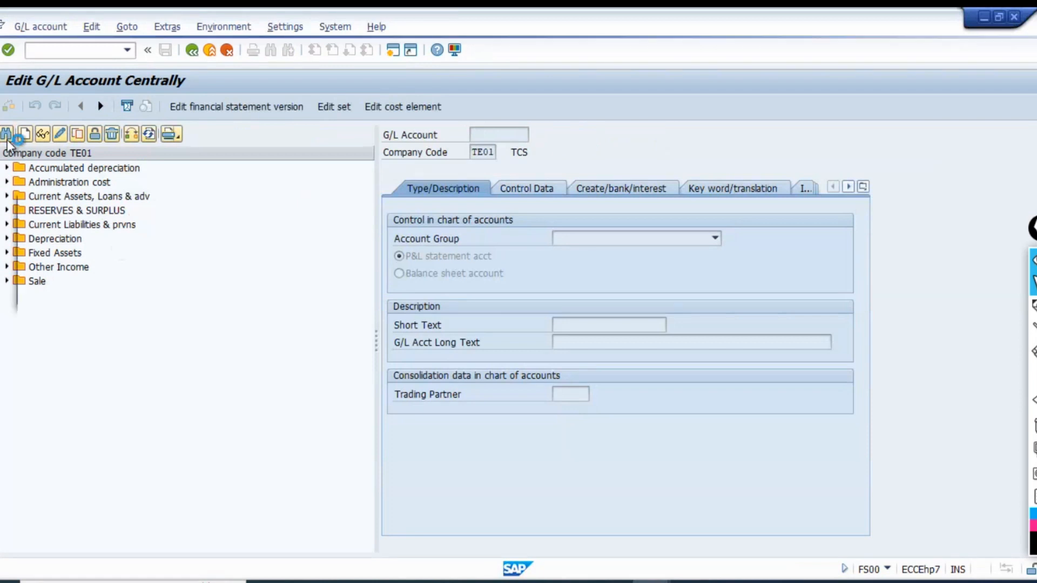
{"action": "type", "text": "100"}
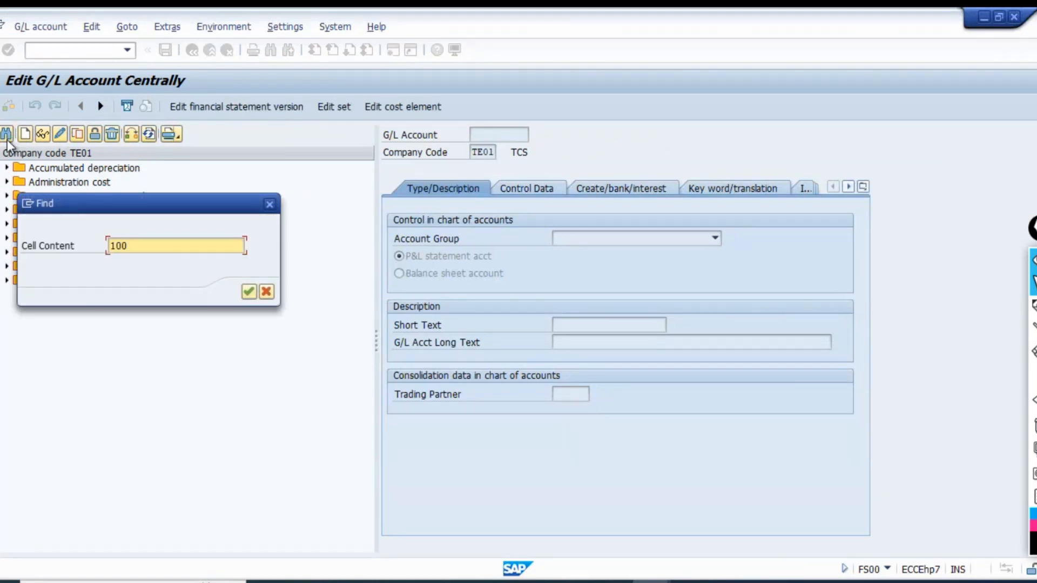
{"action": "key", "text": "BackSpace"}
{"action": "key", "text": "BackSpace"}
{"action": "key", "text": "BackSpace"}
{"action": "type", "text": "300107"}
{"action": "key", "text": "Return"}
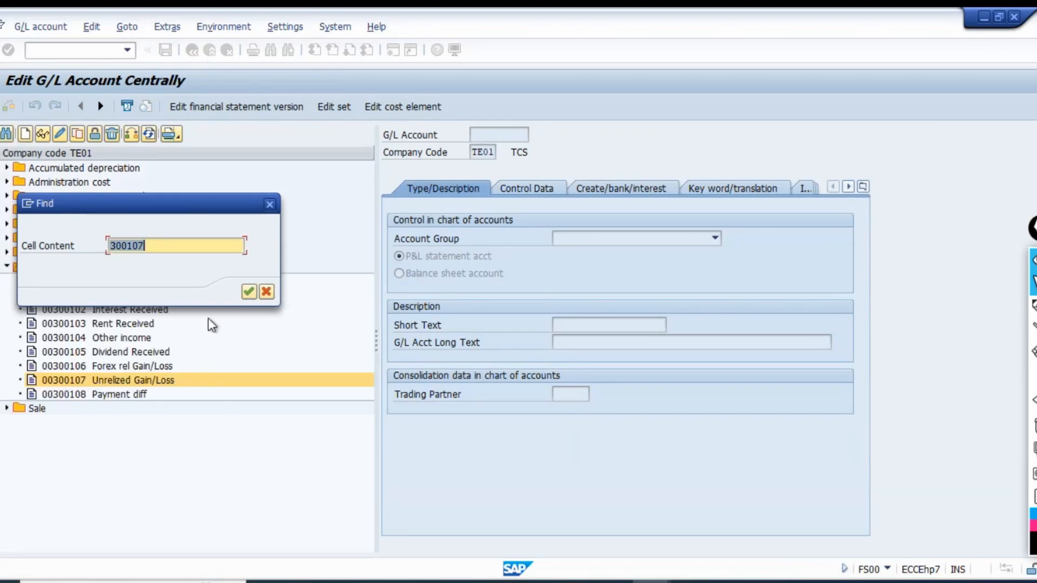
{"action": "left_click", "coordinate": [269, 204]}
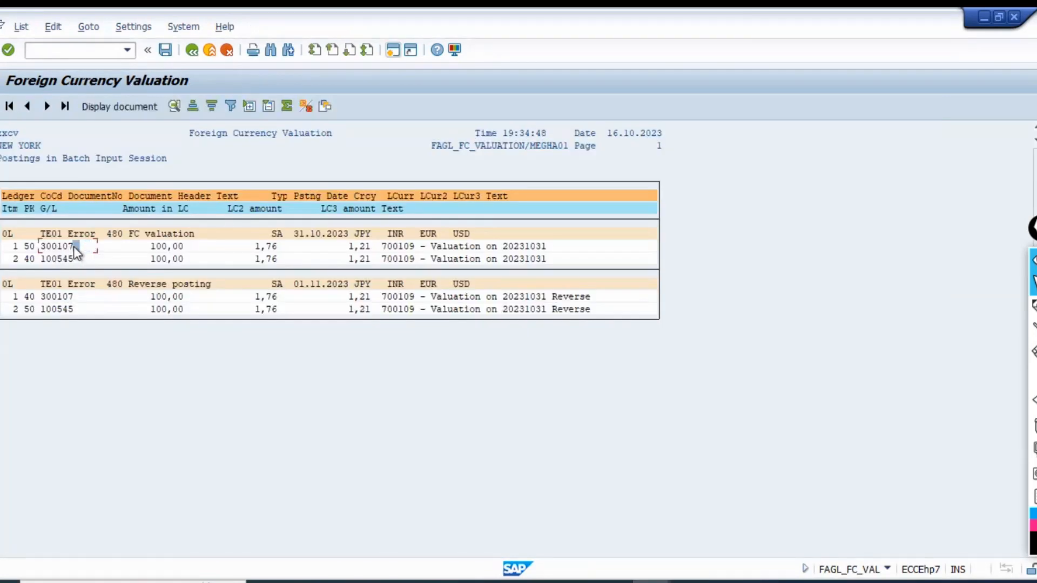
Look up the second posting line's G/L account 100545 in FS00 and display its master data to read the description.
{"action": "left_click", "coordinate": [81, 248]}
{"action": "left_click", "coordinate": [85, 259]}
{"action": "key", "text": "alt+Tab"}
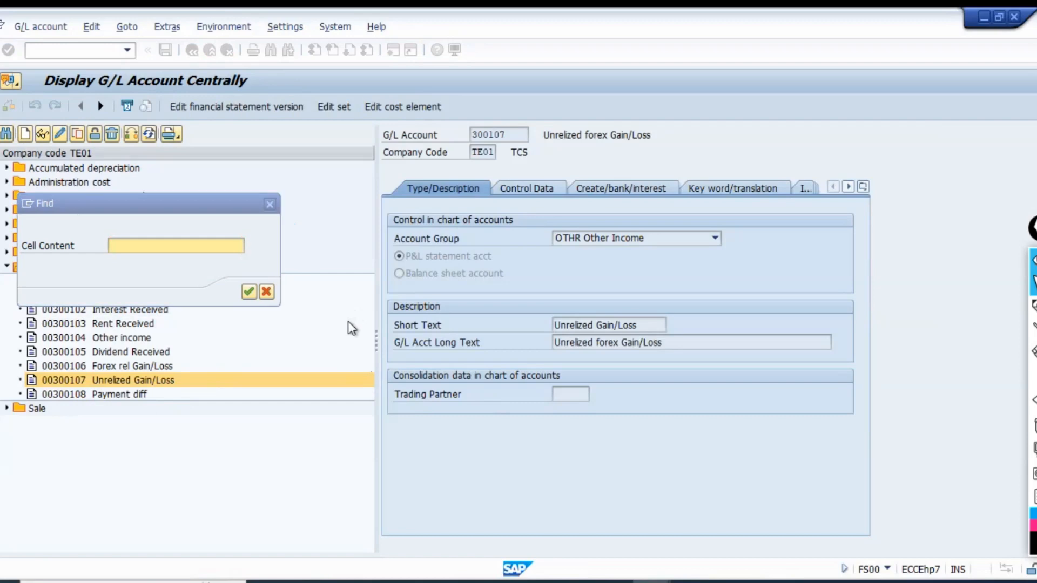
{"action": "key", "text": "alt+Tab"}
{"action": "key", "text": "alt+Tab"}
{"action": "type", "text": "100"}
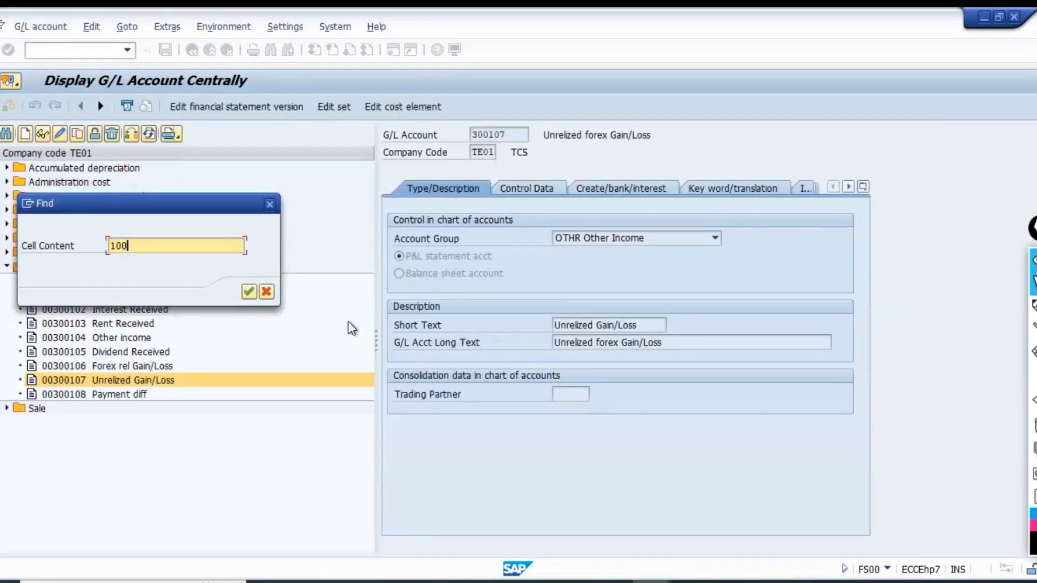
{"action": "type", "text": "545"}
{"action": "key", "text": "Return"}
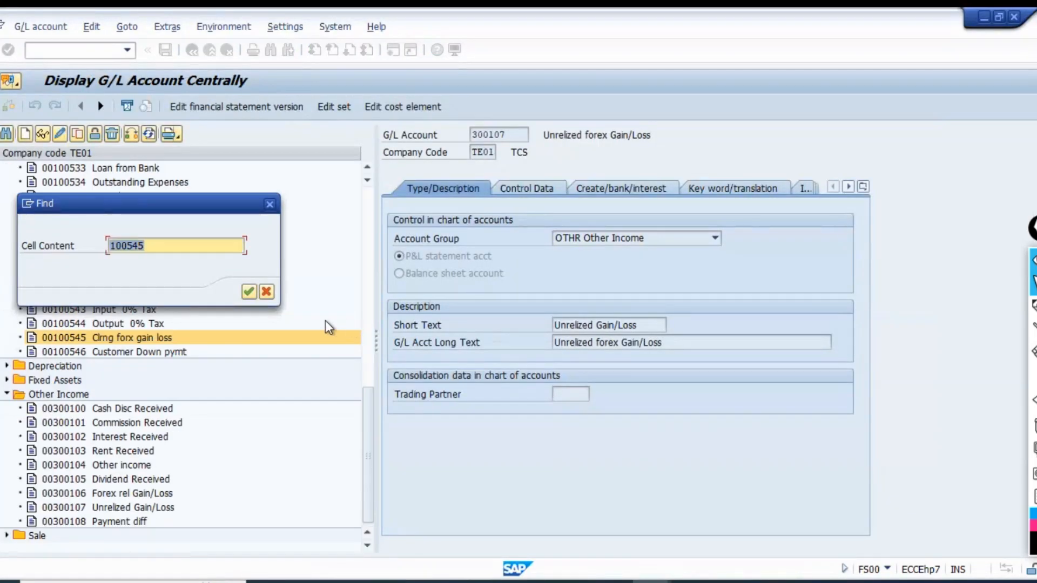
{"action": "left_click", "coordinate": [270, 205]}
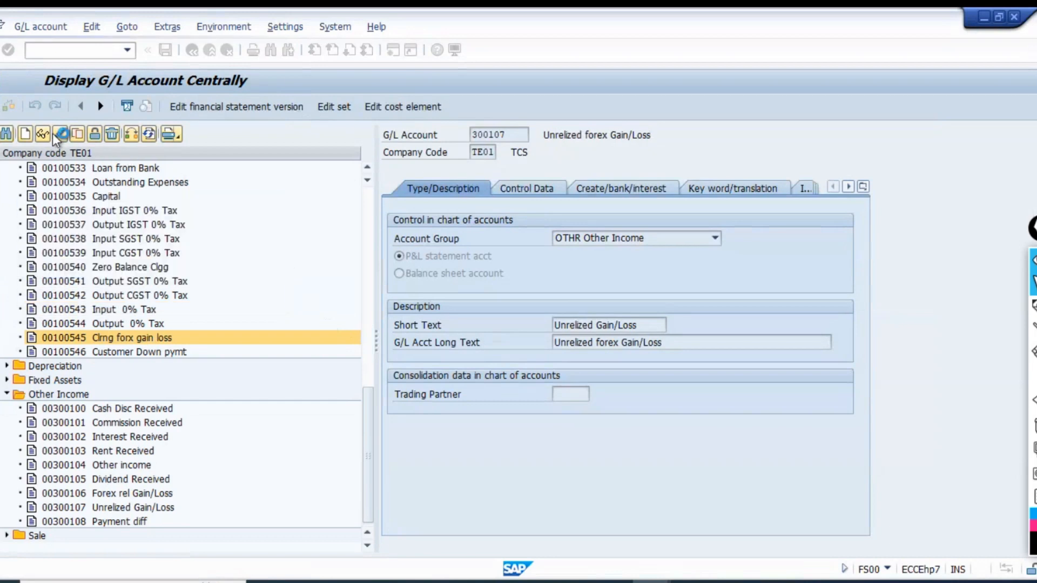
{"action": "double_click", "coordinate": [125, 337]}
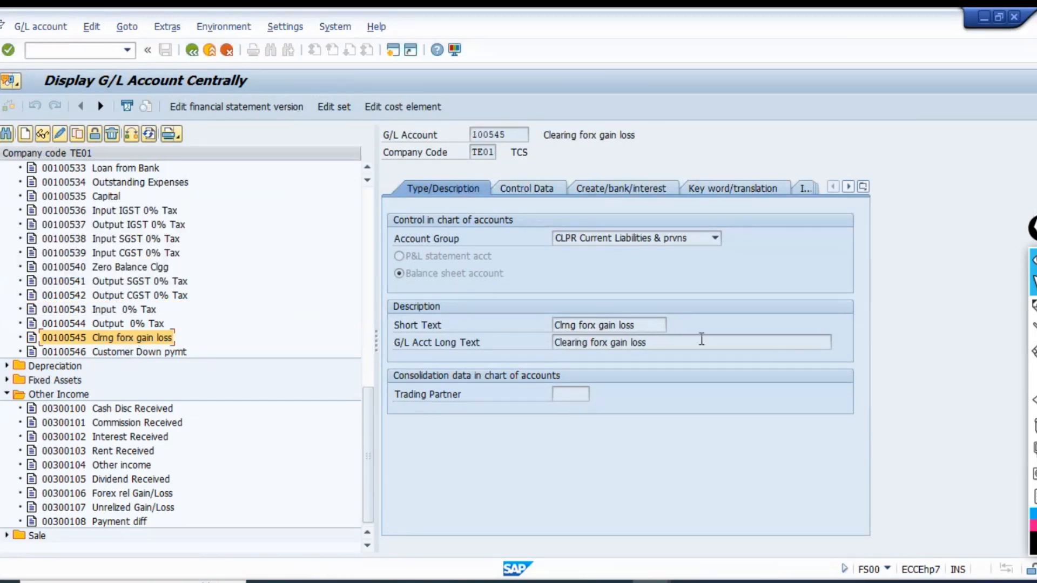
{"action": "left_click_drag", "start_coordinate": [632, 324], "coordinate": [543, 327]}
Examine the posting date, amounts and line texts of the FC valuation document in the postings list.
{"action": "key", "text": "alt+Tab"}
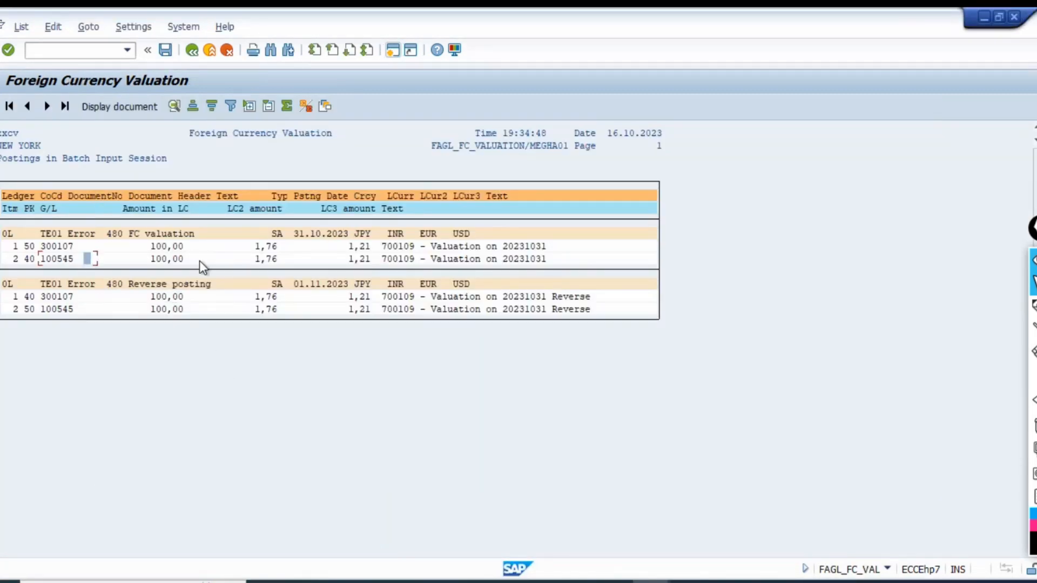
{"action": "left_click", "coordinate": [304, 237]}
{"action": "left_click", "coordinate": [350, 247]}
{"action": "left_click", "coordinate": [417, 250]}
{"action": "left_click", "coordinate": [418, 259]}
{"action": "double_click", "coordinate": [413, 260]}
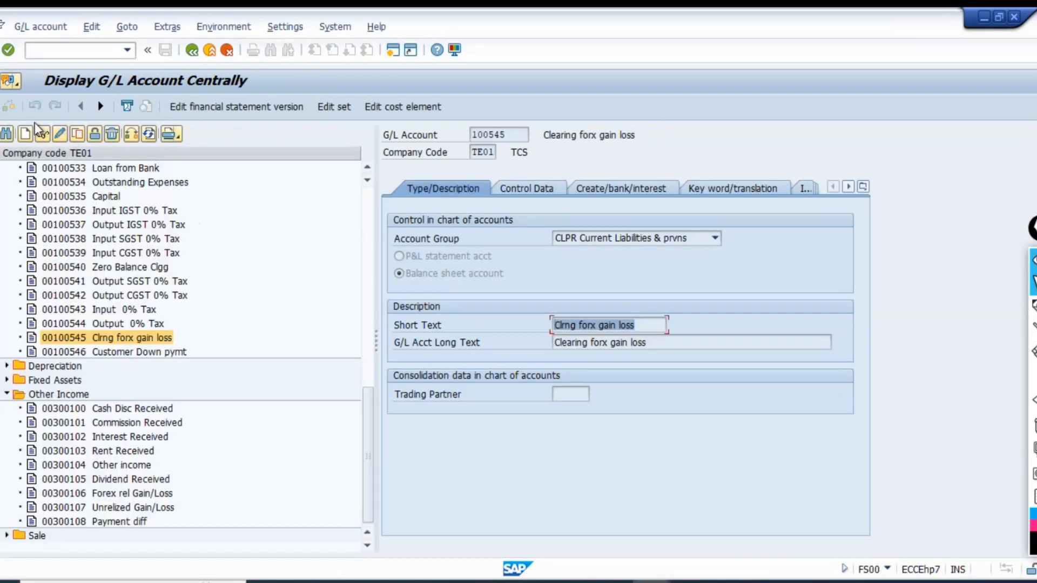
Find G/L account 700109 in the TE01 account list and display its master data.
{"action": "left_click", "coordinate": [6, 134]}
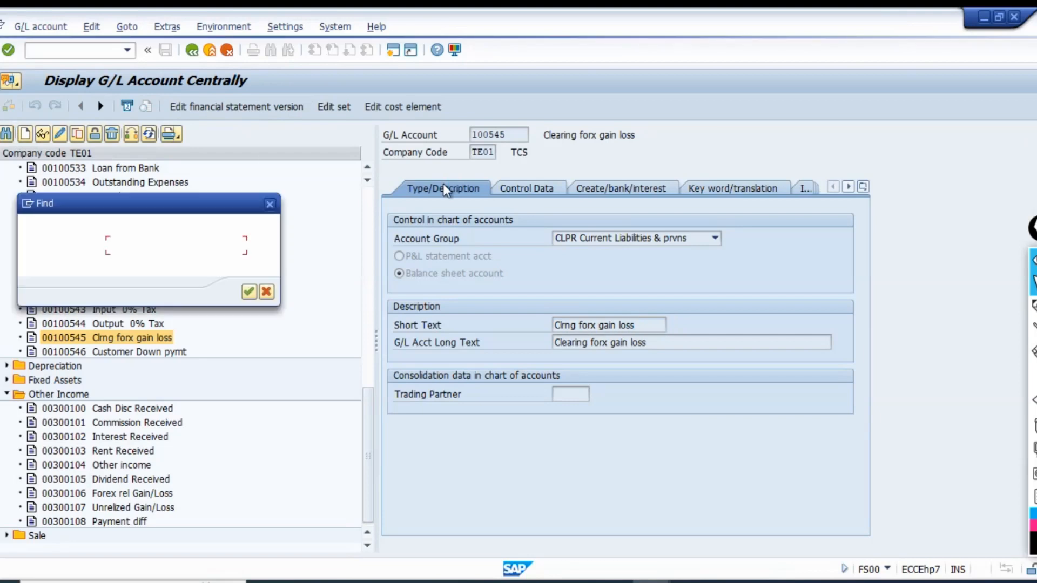
{"action": "type", "text": "700109"}
{"action": "key", "text": "Return"}
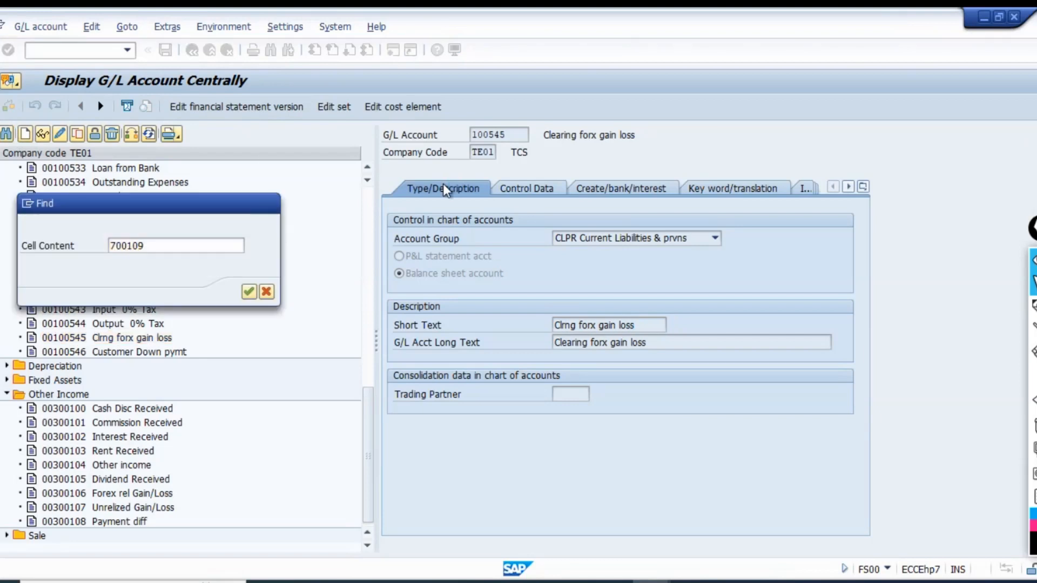
{"action": "left_click", "coordinate": [269, 204]}
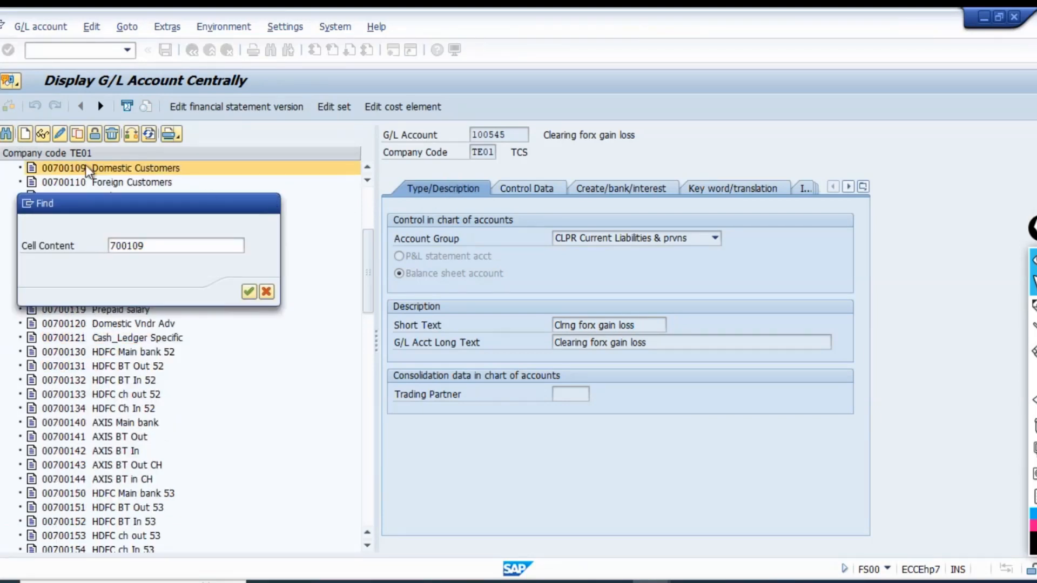
{"action": "left_click", "coordinate": [42, 135]}
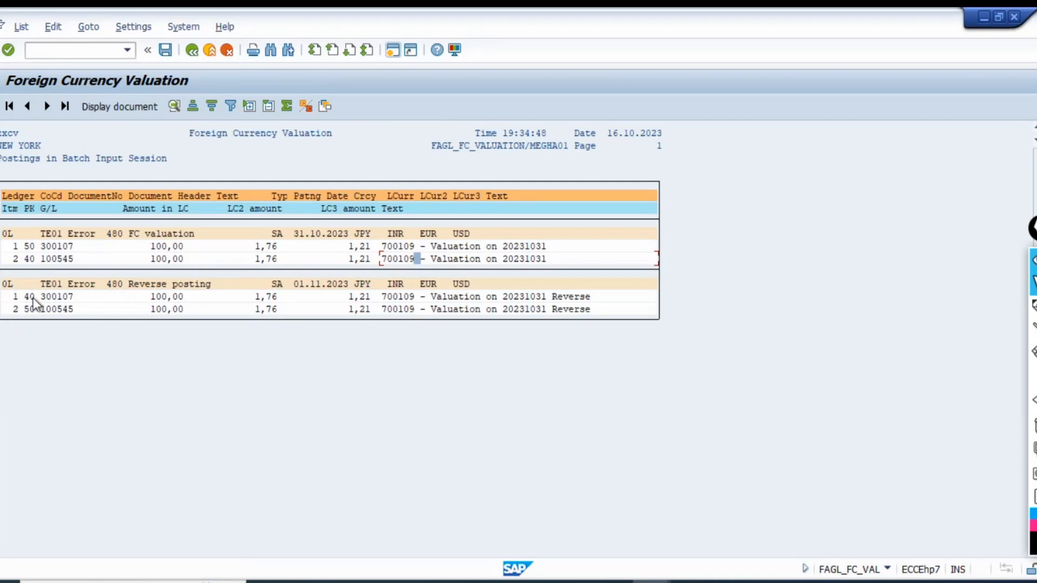
Compare the posting keys, accounts and date of the reverse posting with the FC valuation document and return to the valuation list.
{"action": "left_click", "coordinate": [37, 246]}
{"action": "left_click", "coordinate": [54, 297]}
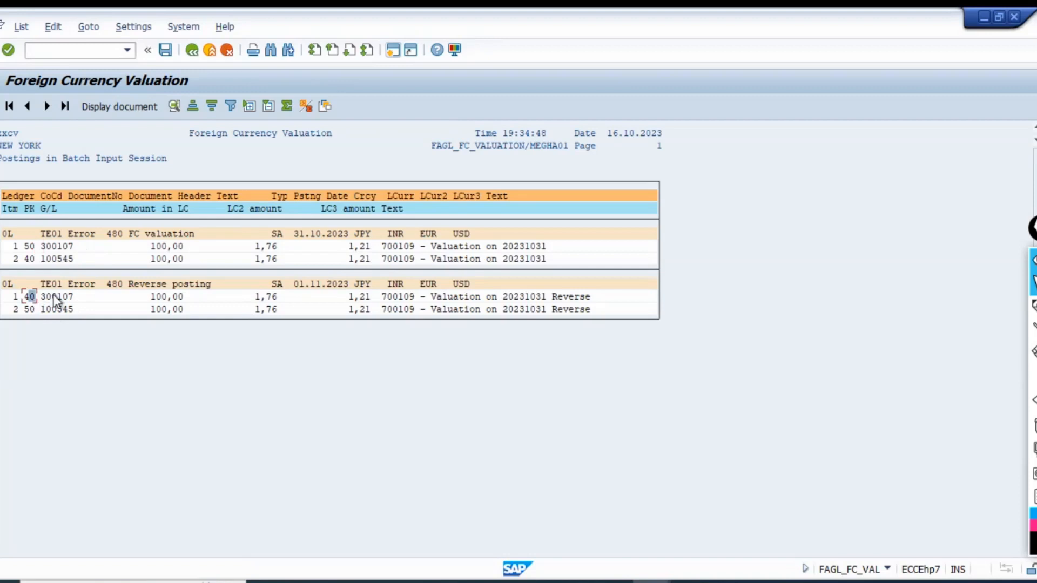
{"action": "left_click", "coordinate": [283, 284]}
{"action": "left_click", "coordinate": [192, 50]}
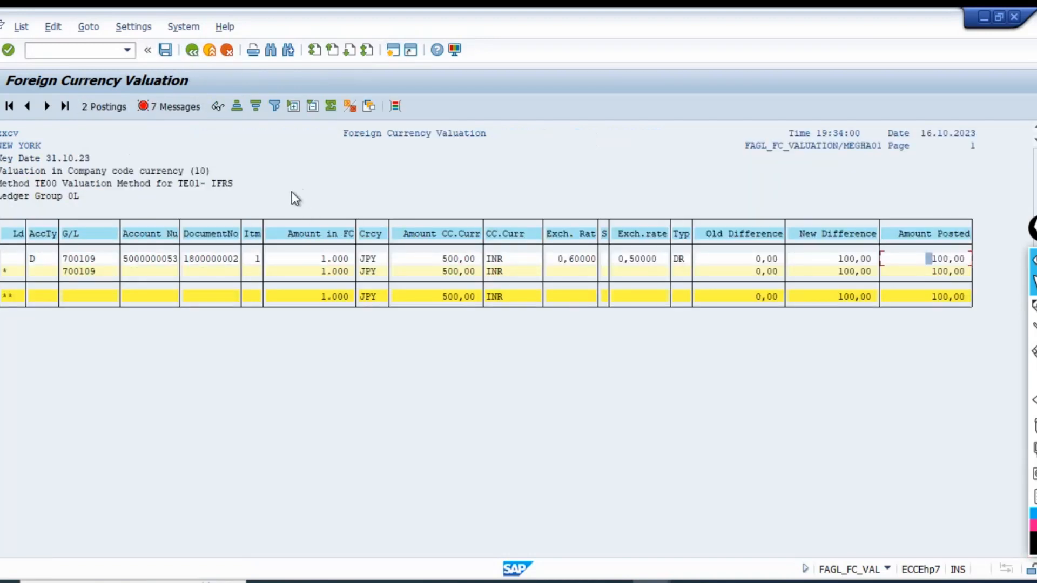
Display the valuation run's message log and examine its error messages.
{"action": "left_click", "coordinate": [176, 106]}
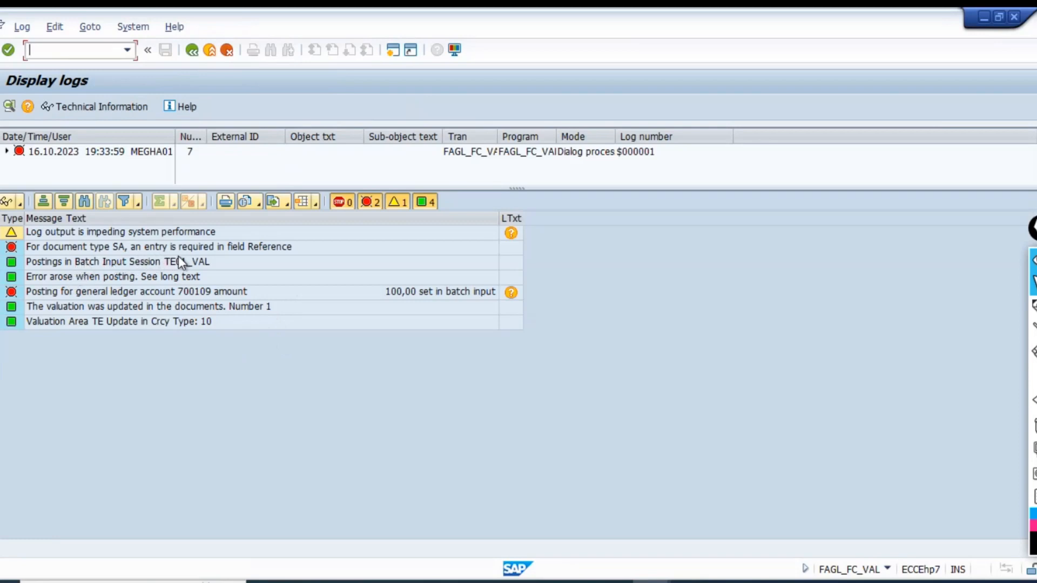
{"action": "left_click", "coordinate": [261, 249]}
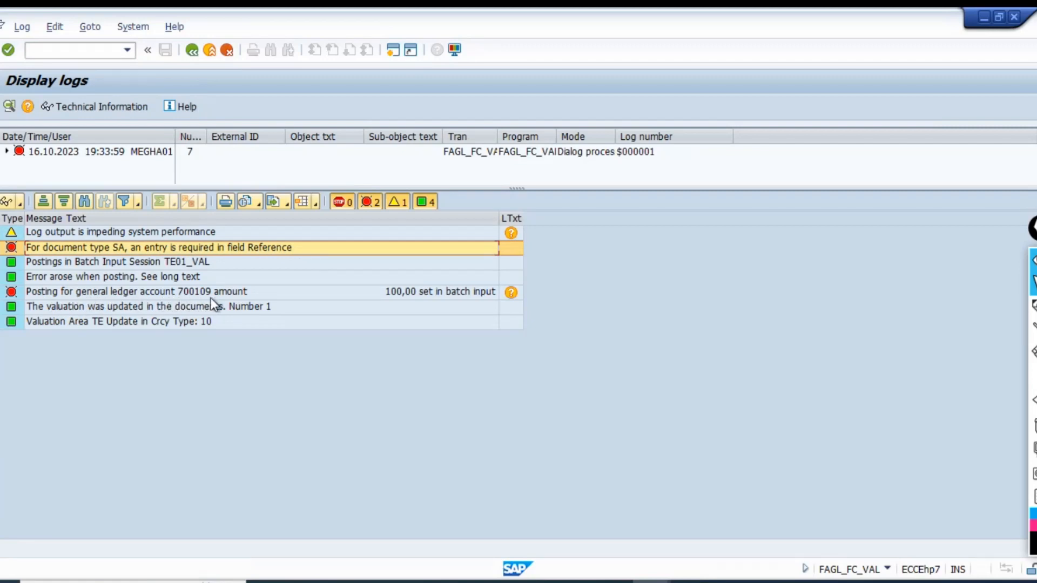
{"action": "left_click", "coordinate": [280, 294]}
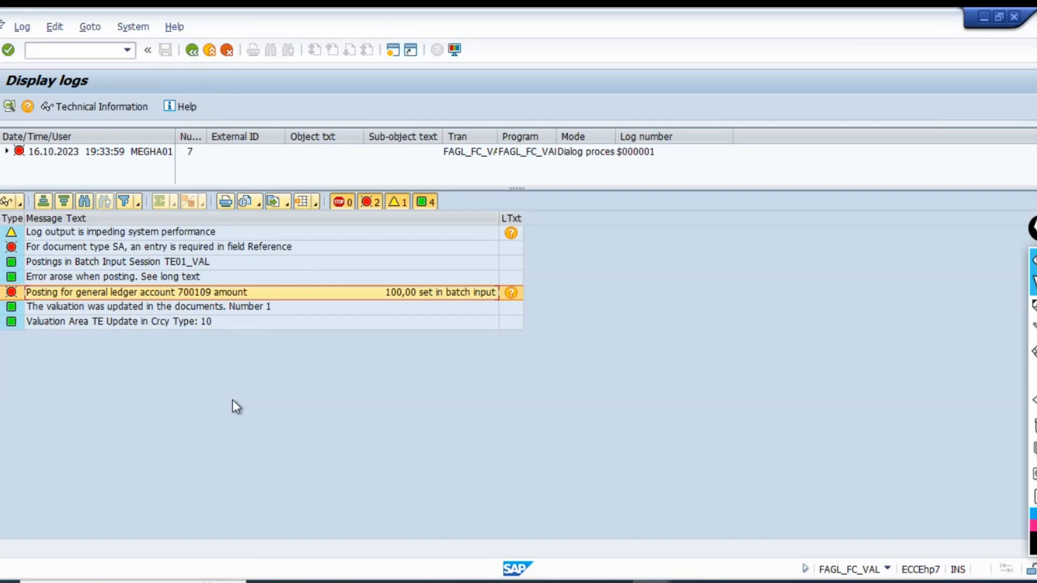
Read the long text of the error for G/L account 700109, including the system response and procedure, and close it.
{"action": "left_click", "coordinate": [510, 292]}
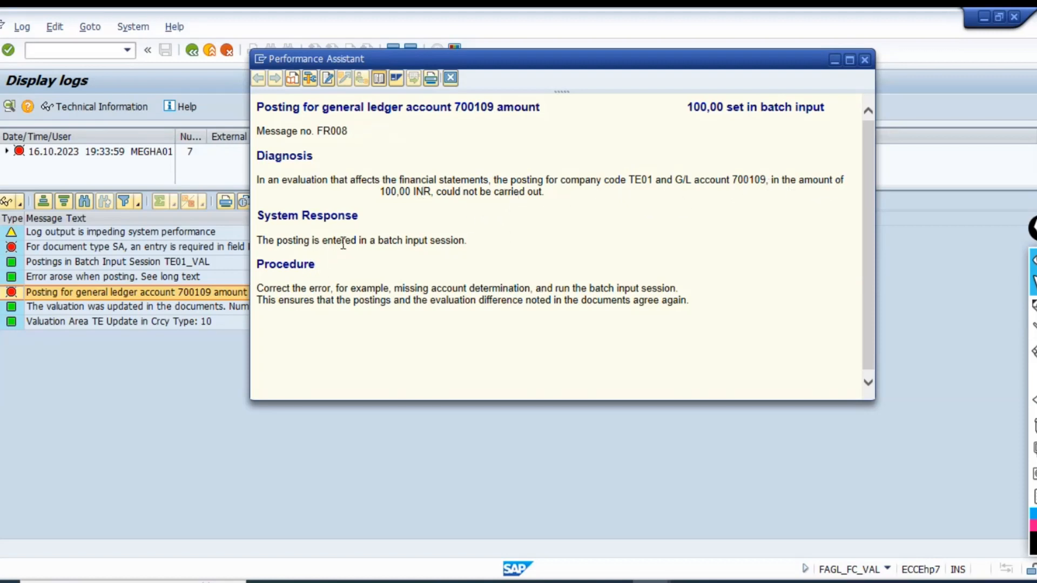
{"action": "left_click_drag", "start_coordinate": [342, 243], "coordinate": [406, 241]}
{"action": "left_click", "coordinate": [454, 242]}
{"action": "left_click_drag", "start_coordinate": [323, 216], "coordinate": [468, 242]}
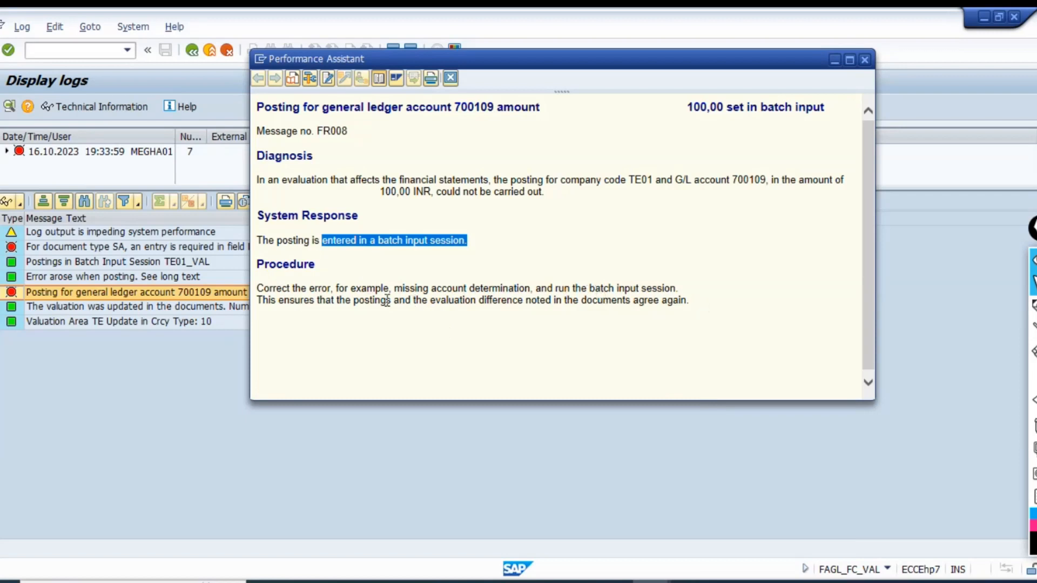
{"action": "left_click_drag", "start_coordinate": [316, 301], "coordinate": [682, 307]}
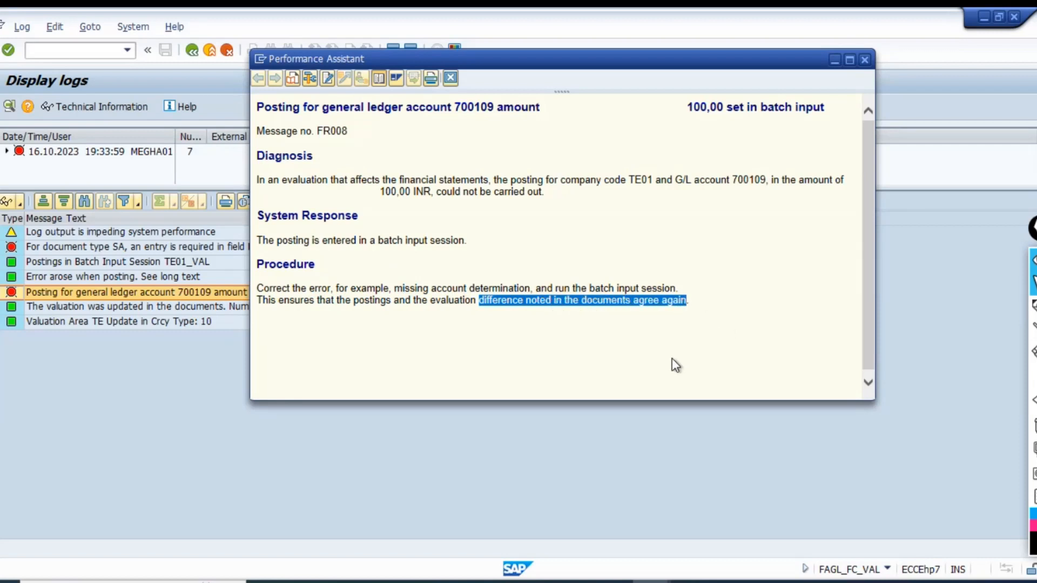
{"action": "left_click", "coordinate": [450, 78]}
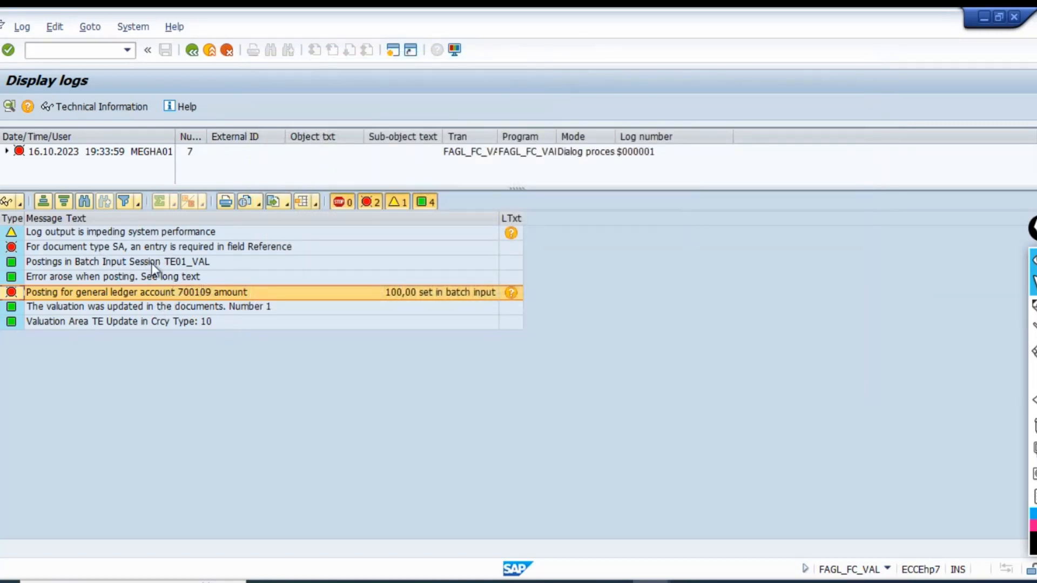
Open the details of document type SA in transaction OBA7 in a new session.
{"action": "left_click", "coordinate": [137, 246]}
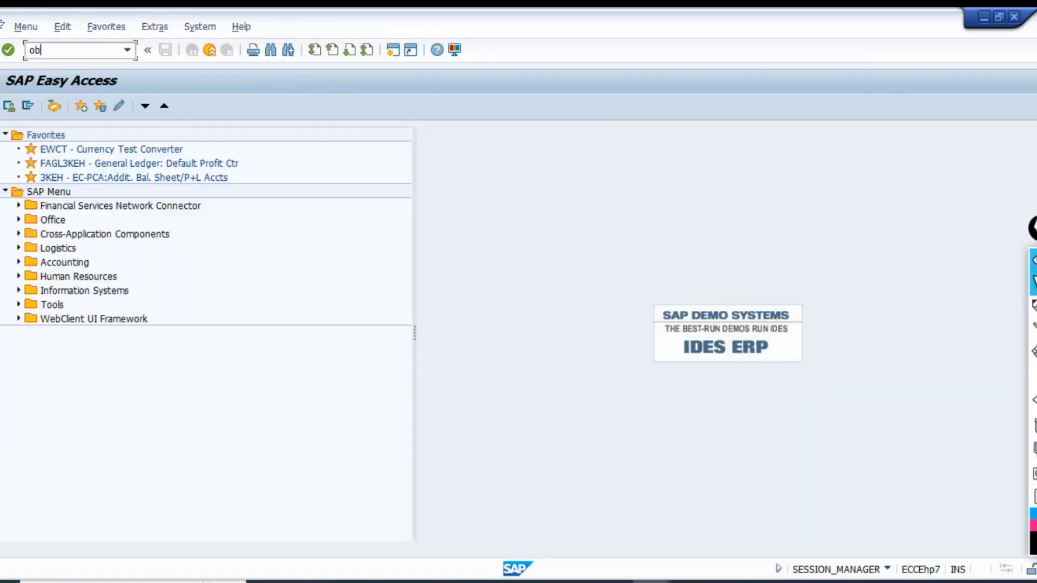
{"action": "type", "text": "a7"}
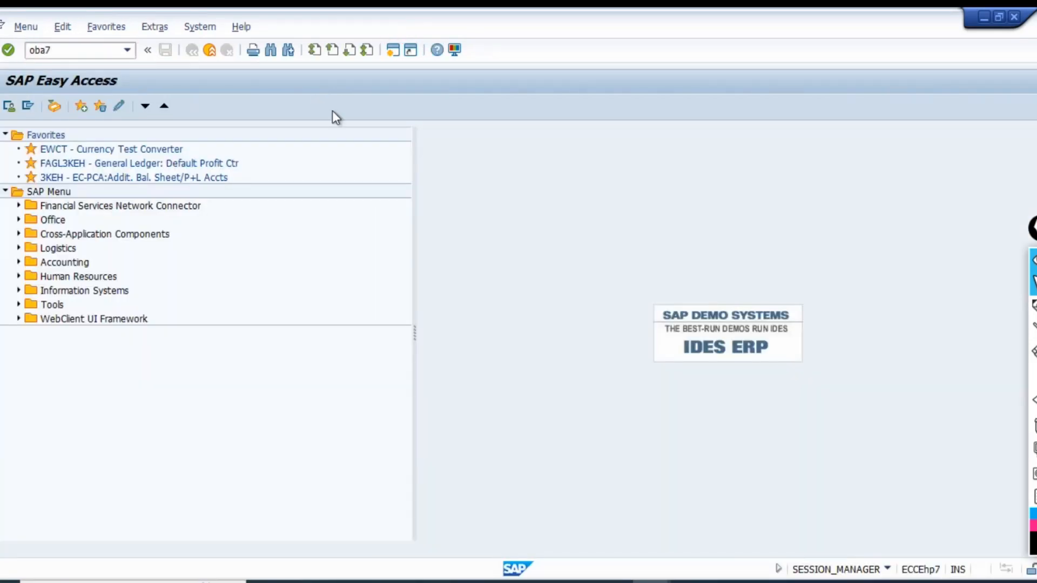
{"action": "key", "text": "Return"}
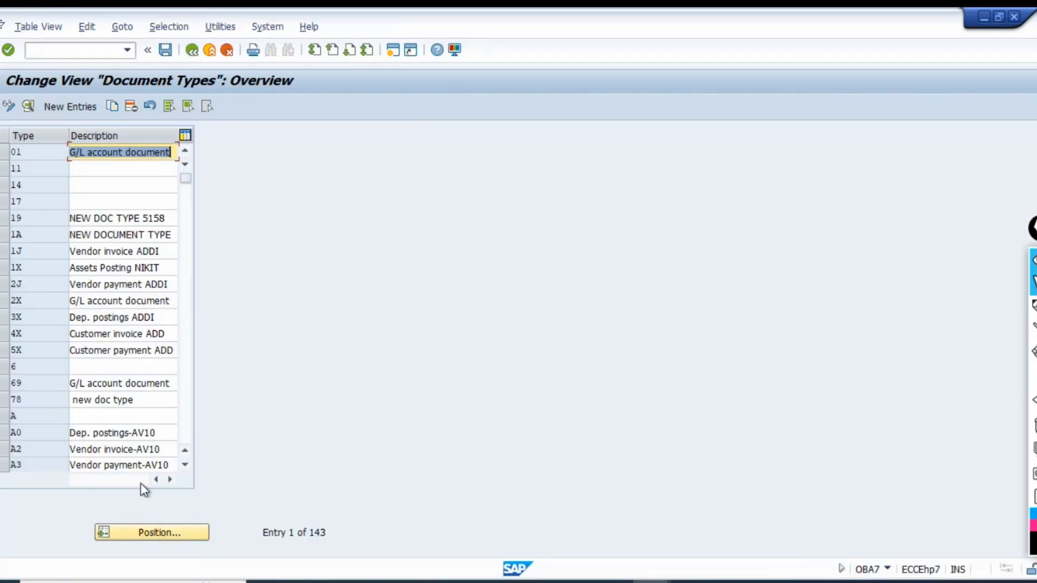
{"action": "left_click", "coordinate": [170, 537]}
{"action": "type", "text": "sa"}
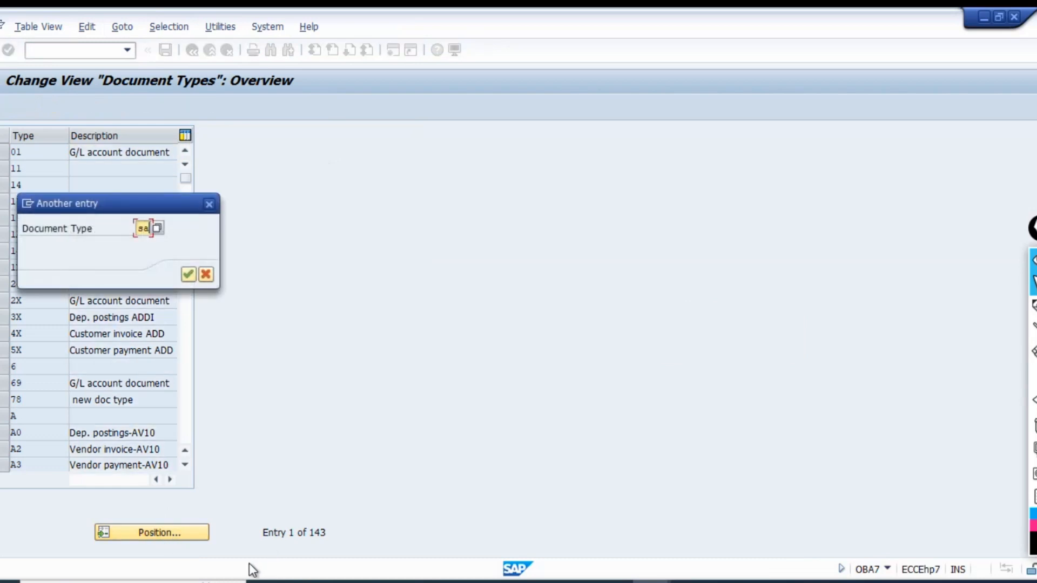
{"action": "key", "text": "Return"}
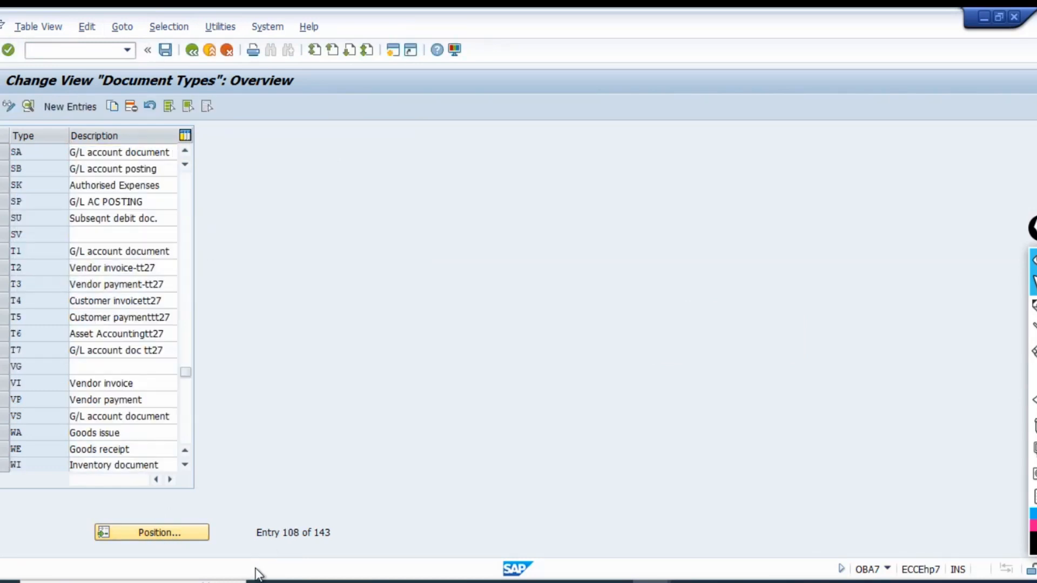
{"action": "key", "text": "F2"}
Make Reference number and Document header text no longer required for document type SA and save the change.
{"action": "left_click", "coordinate": [97, 516]}
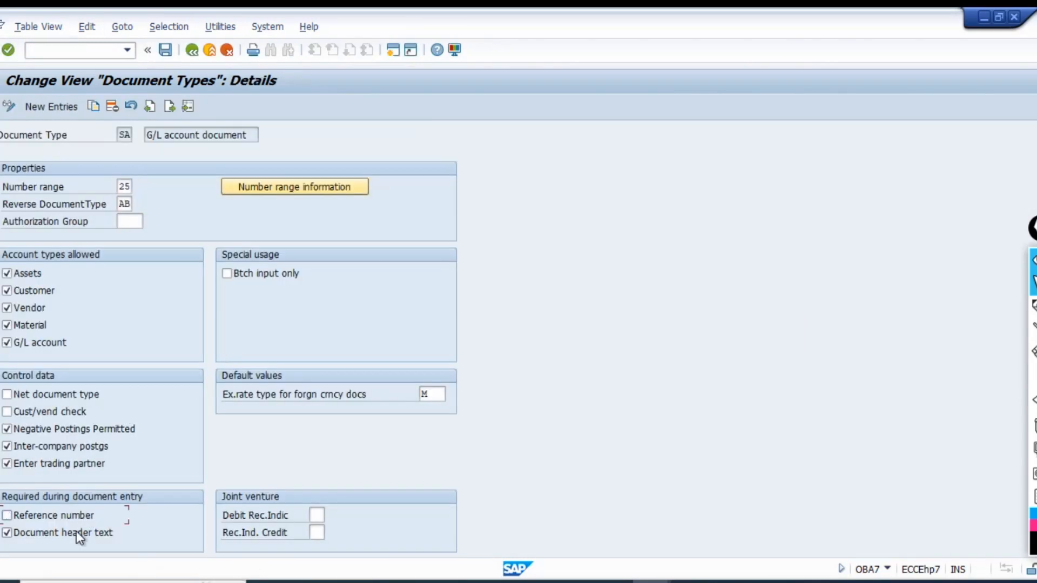
{"action": "left_click", "coordinate": [75, 533]}
{"action": "key", "text": "ctrl+s"}
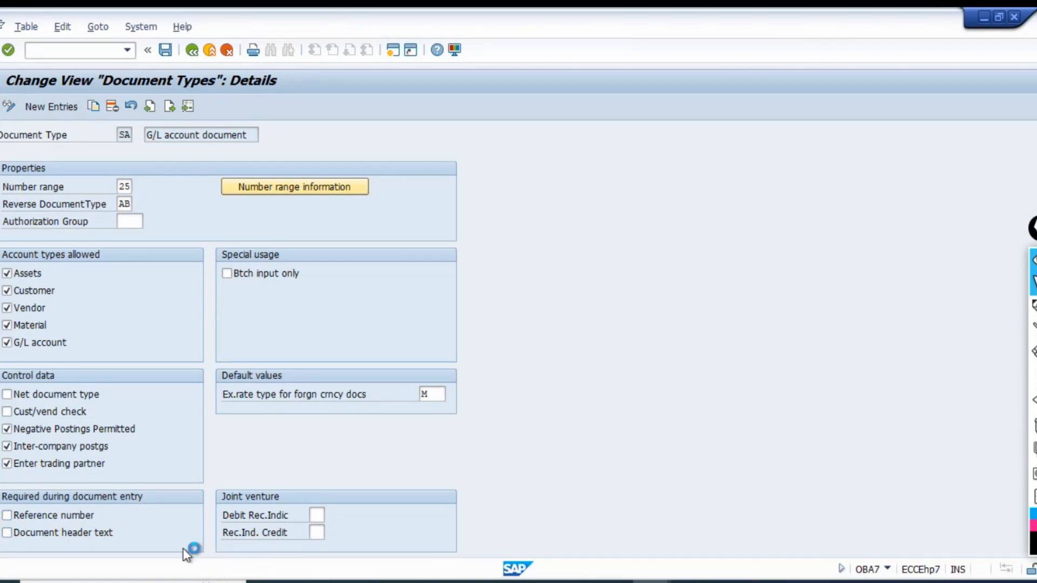
{"action": "left_click", "coordinate": [214, 275]}
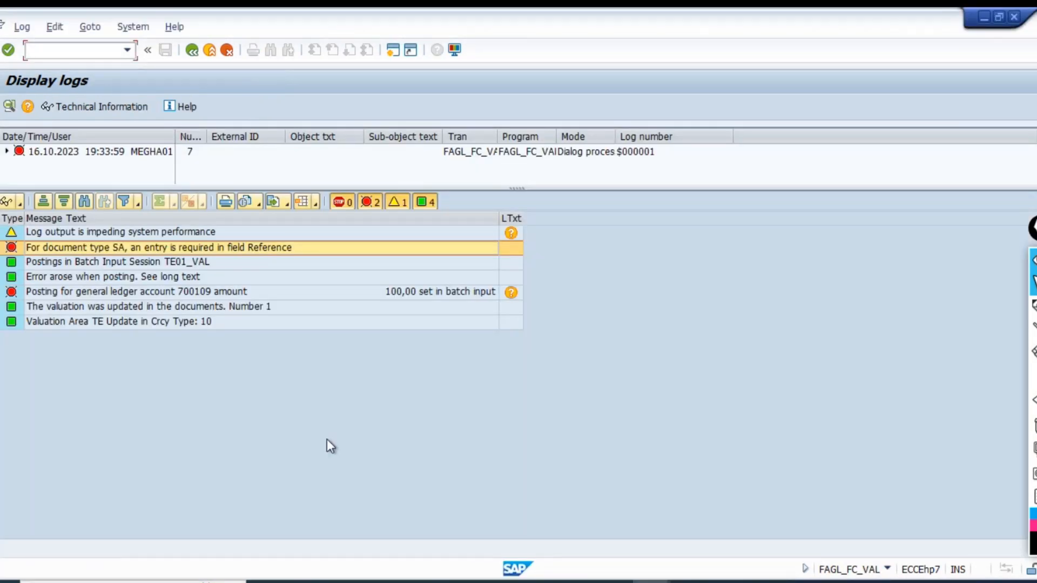
Recheck the log errors on the missing reference entry and the posting for G/L account 700109.
{"action": "left_click", "coordinate": [108, 292]}
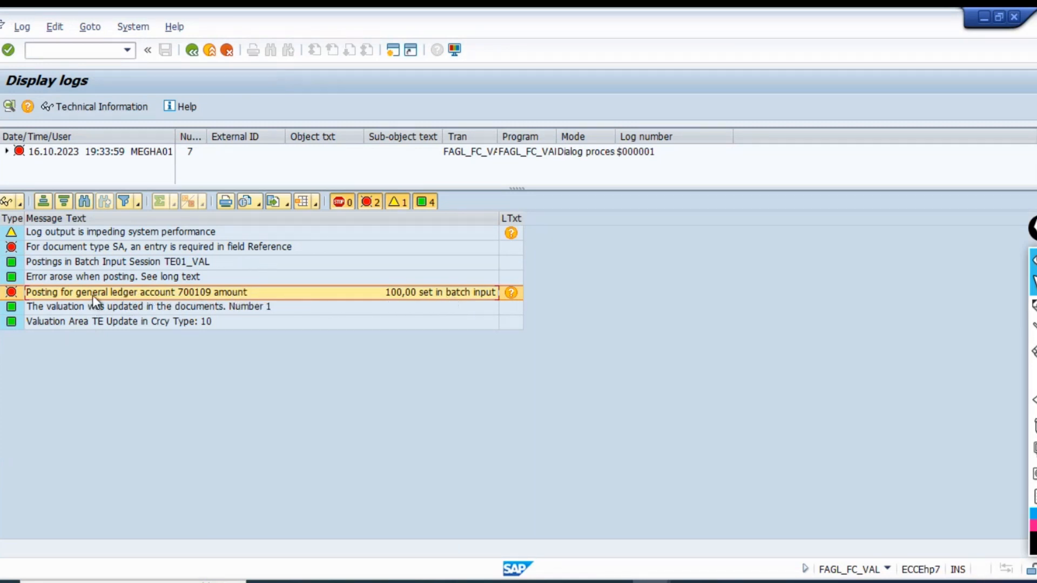
{"action": "left_click", "coordinate": [77, 248]}
{"action": "left_click", "coordinate": [74, 292]}
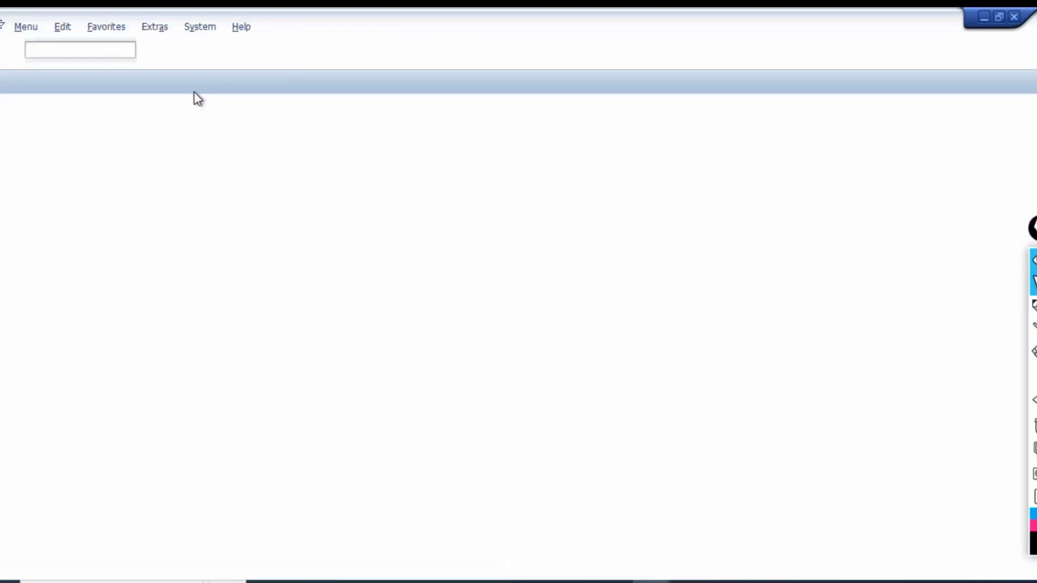
Process batch input session TE01_VAL in transaction SM35 with the Display errors only mode.
{"action": "type", "text": "sm35"}
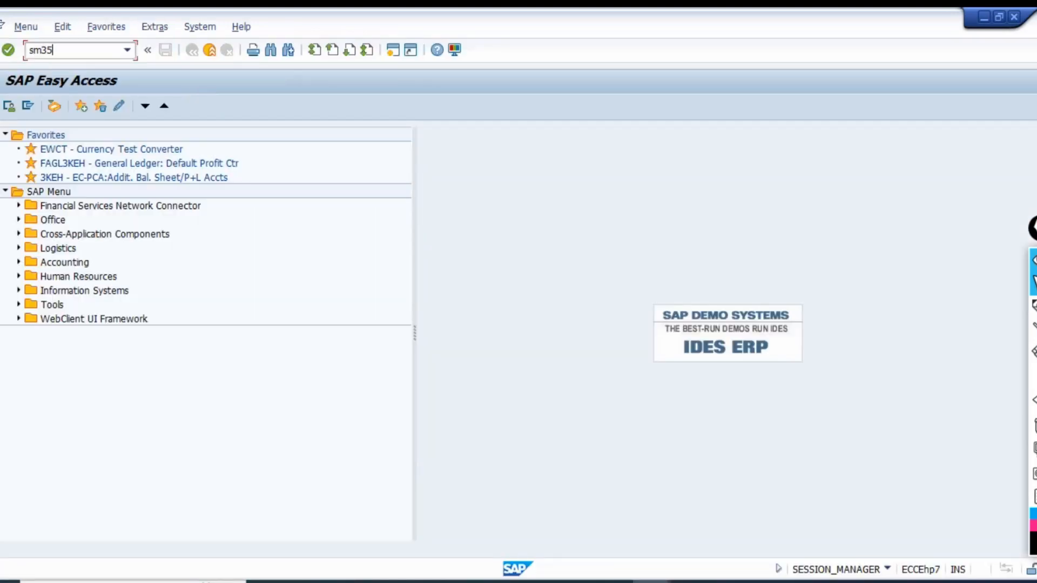
{"action": "key", "text": "Return"}
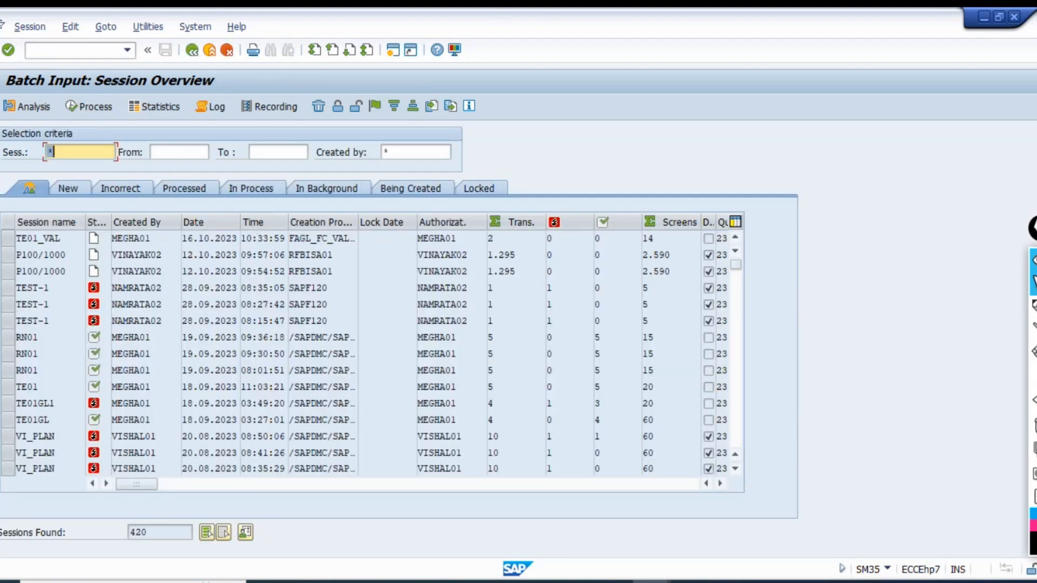
{"action": "left_click", "coordinate": [11, 238]}
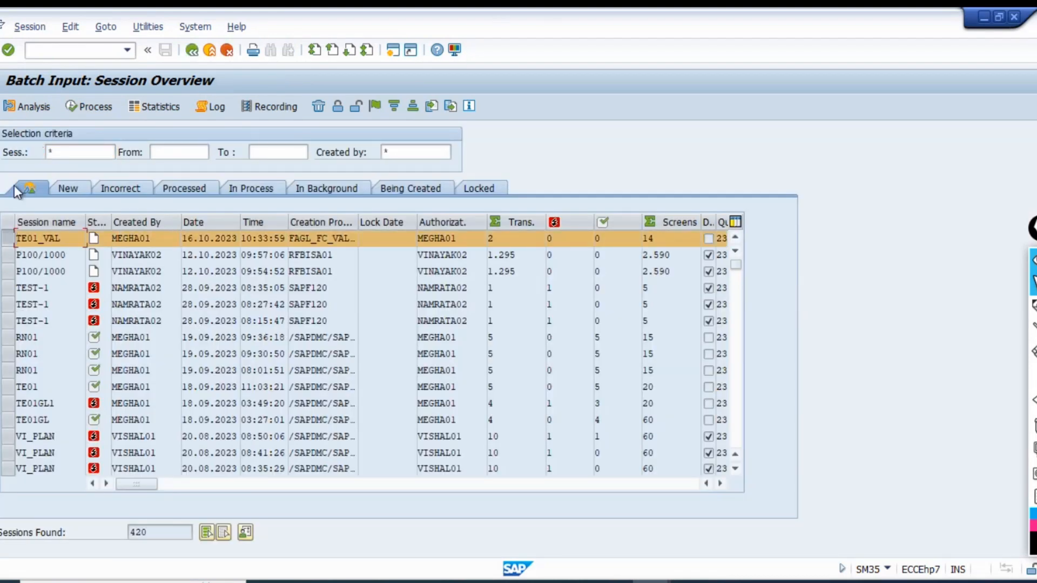
{"action": "left_click", "coordinate": [93, 107]}
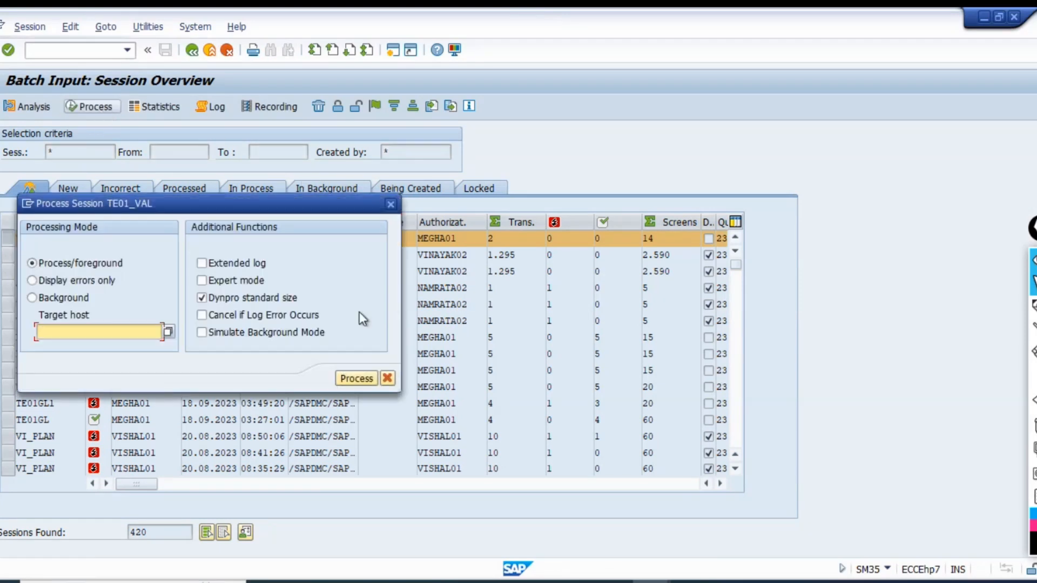
{"action": "left_click", "coordinate": [73, 282]}
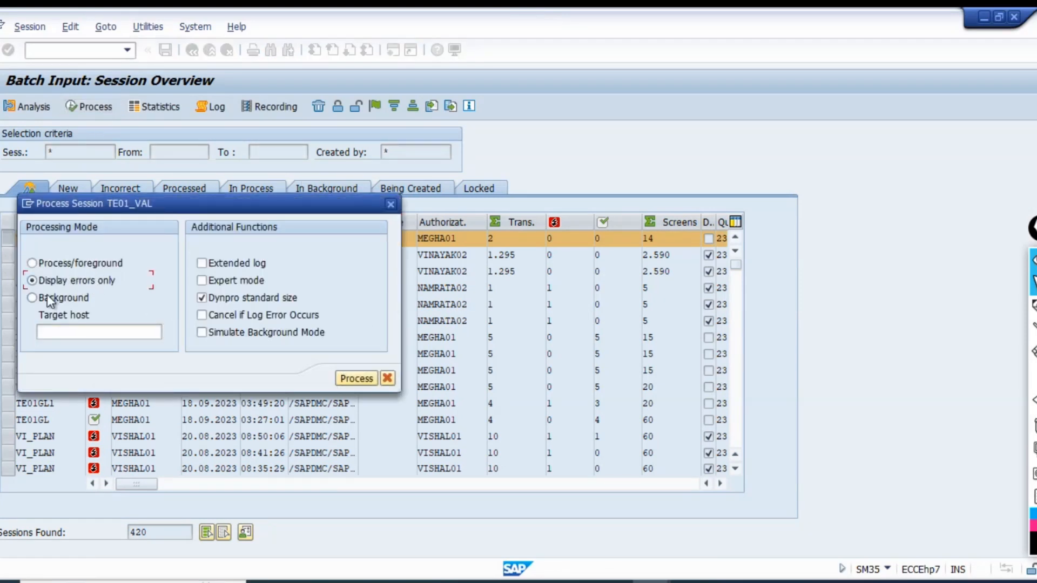
{"action": "left_click_drag", "start_coordinate": [199, 198], "coordinate": [281, 199]}
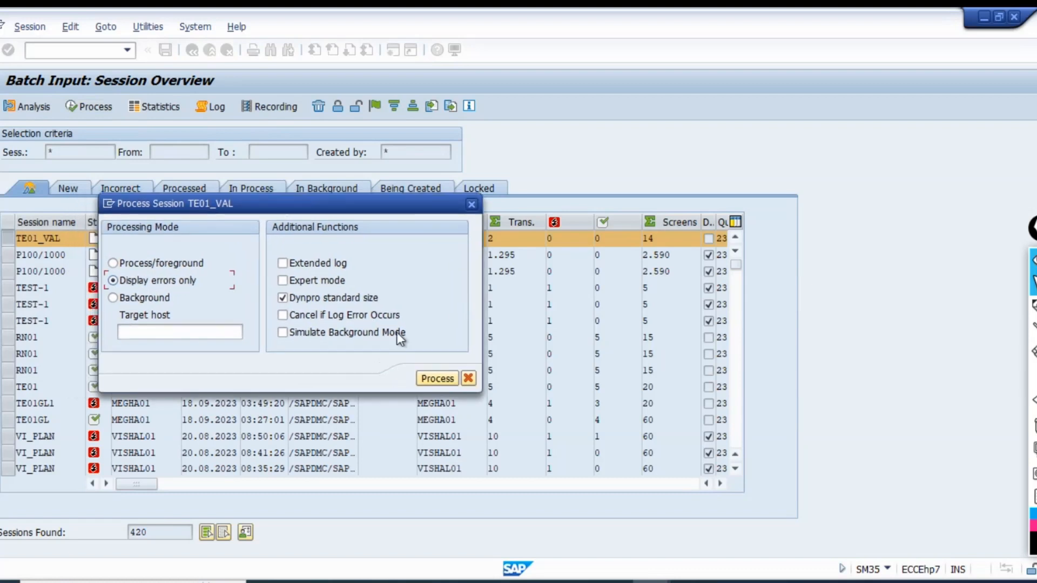
{"action": "left_click", "coordinate": [435, 378]}
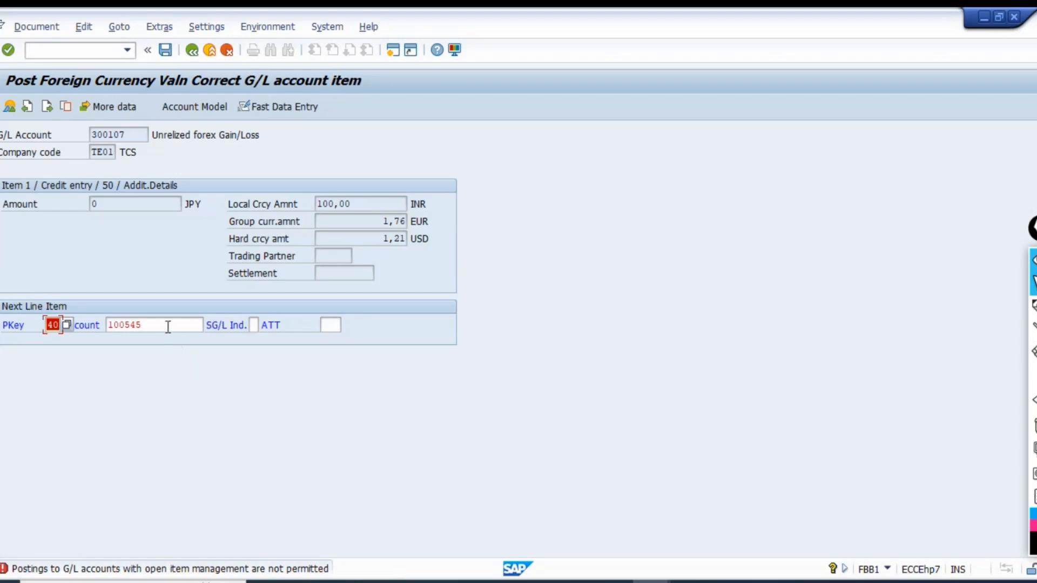
Check the rejected next line item's account 100545 and find it in the TE01 account list of the FS00 session.
{"action": "left_click_drag", "start_coordinate": [167, 327], "coordinate": [105, 327]}
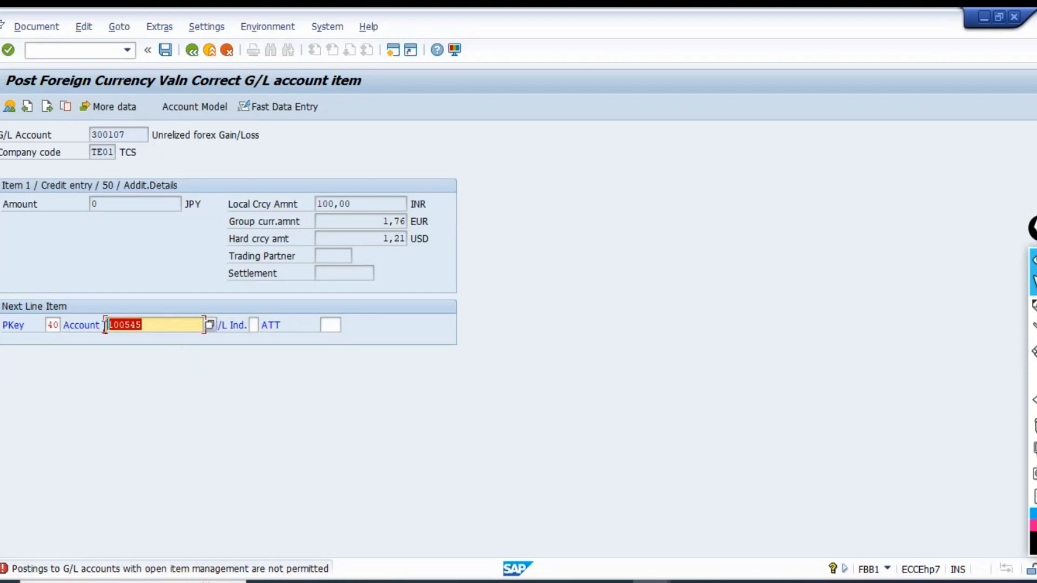
{"action": "left_click", "coordinate": [218, 368]}
{"action": "key", "text": "alt+Tab"}
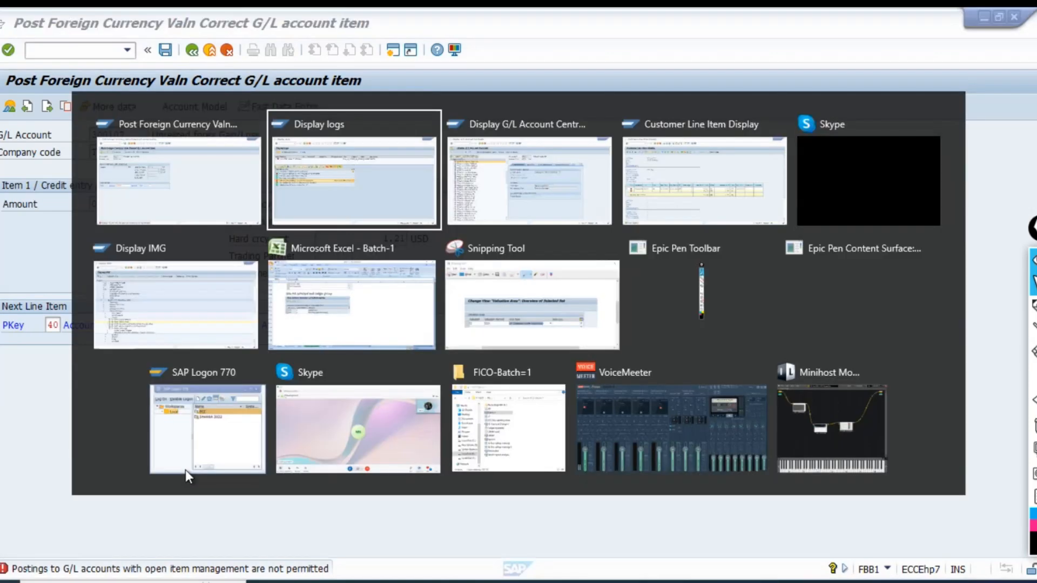
{"action": "key", "text": "alt+Tab"}
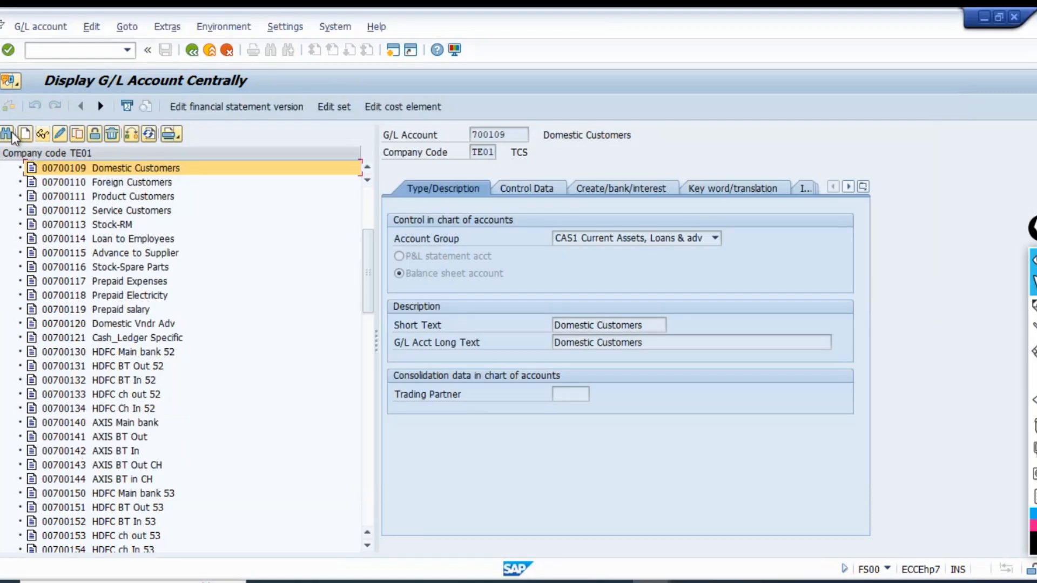
{"action": "left_click", "coordinate": [7, 134]}
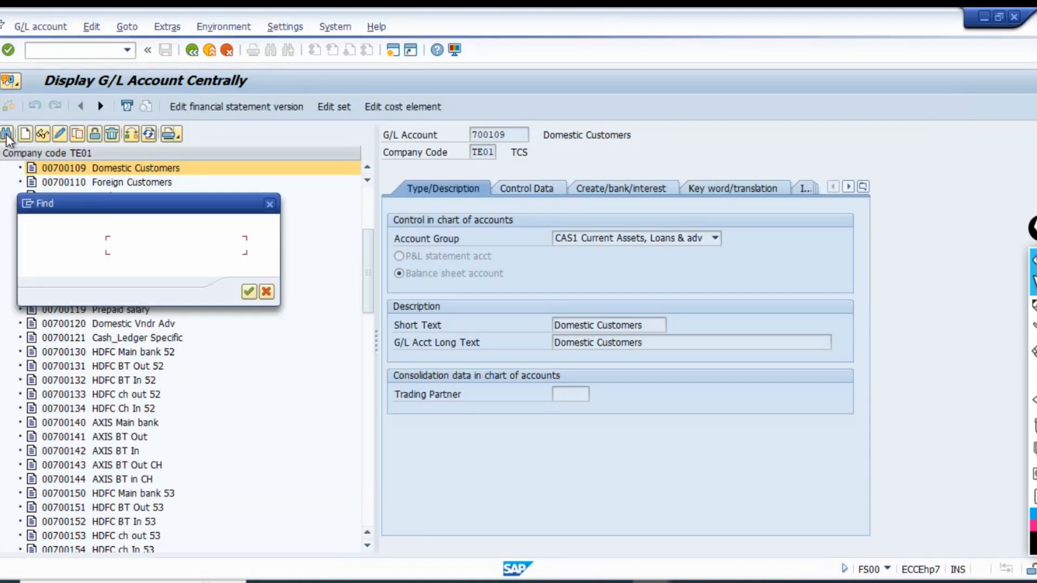
{"action": "type", "text": "100545"}
{"action": "key", "text": "Return"}
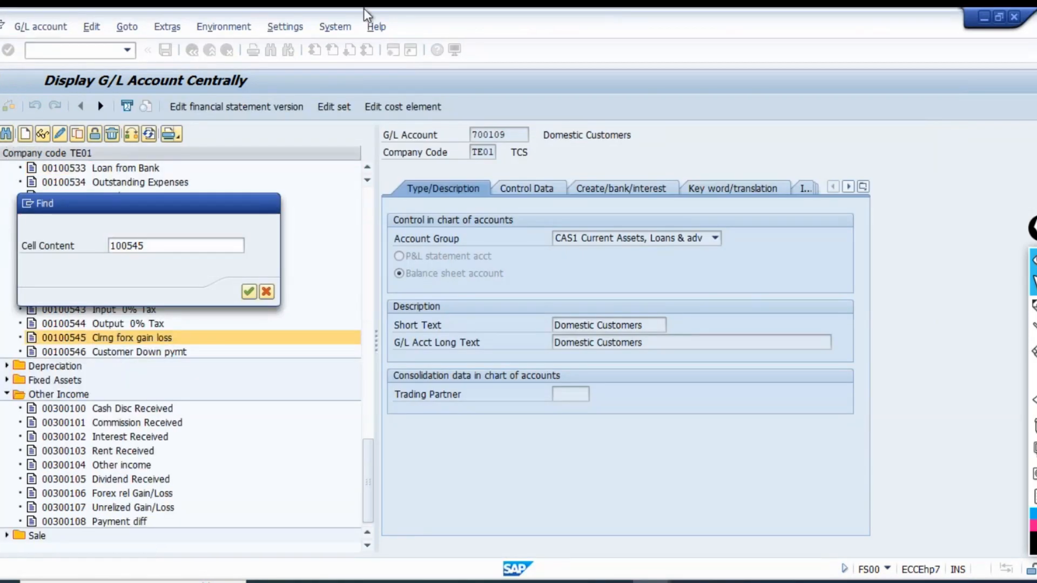
{"action": "key", "text": "Escape"}
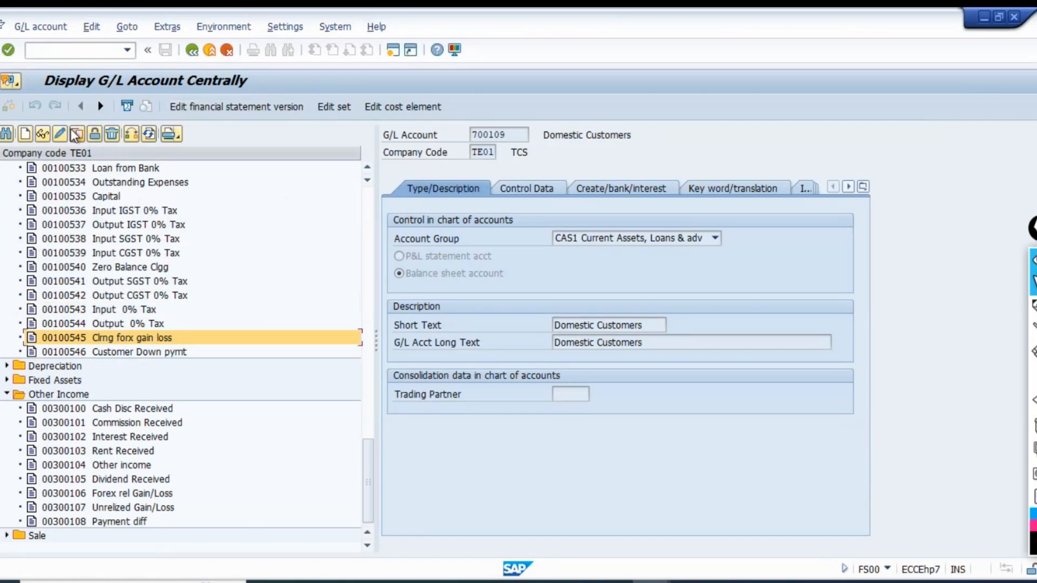
Open G/L account 100545 for change, turn off Open item management in its control data and save it despite the warning.
{"action": "left_click", "coordinate": [62, 134]}
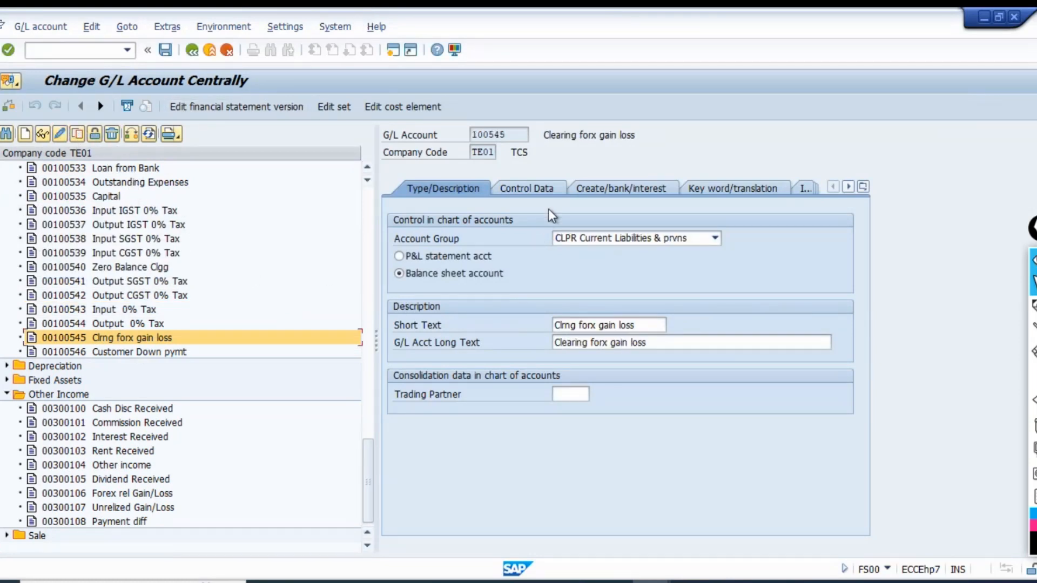
{"action": "left_click", "coordinate": [546, 189]}
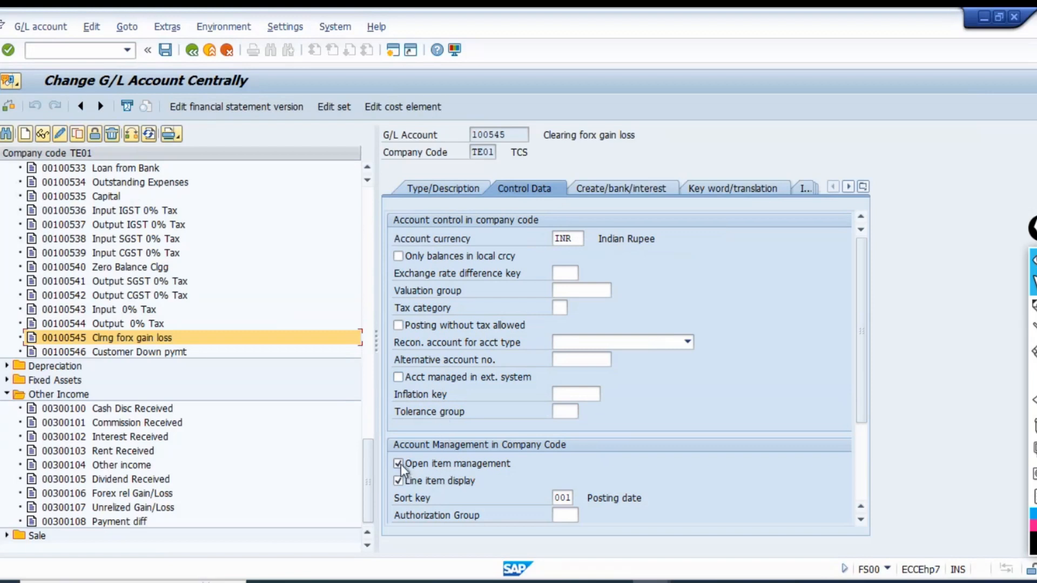
{"action": "key", "text": "ctrl+s"}
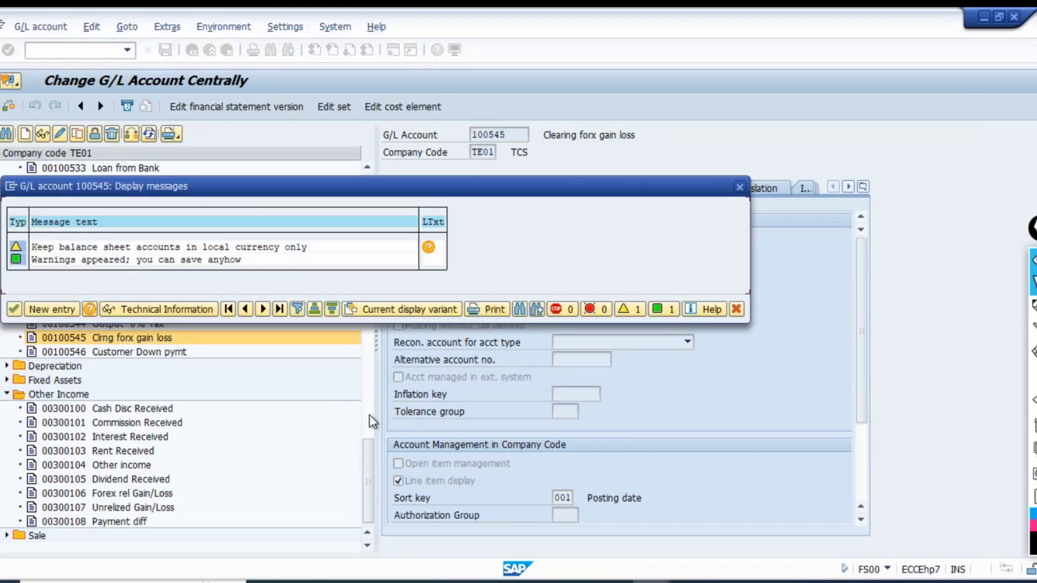
{"action": "left_click", "coordinate": [18, 306]}
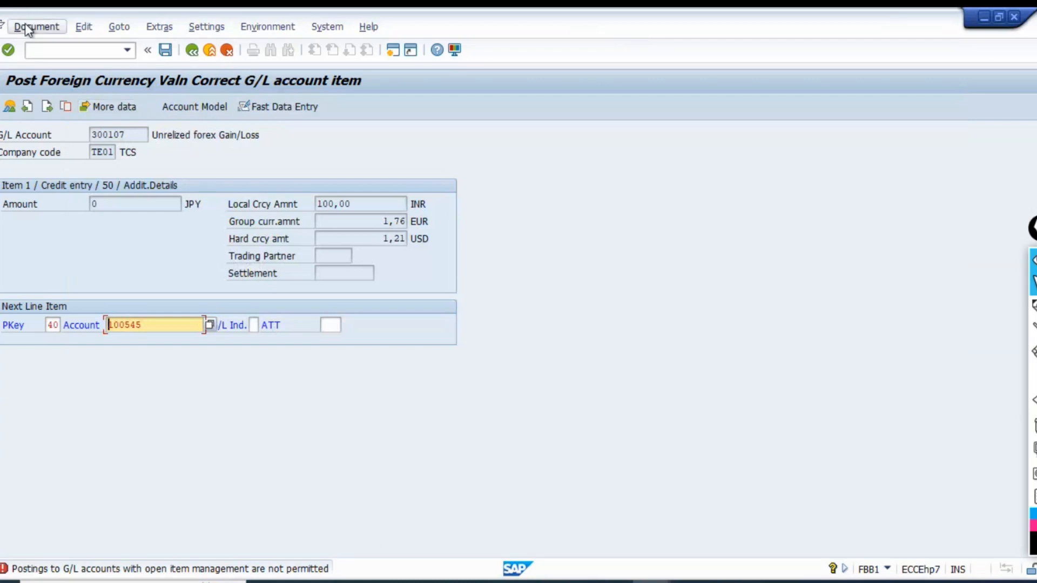
Leave the failing posting transaction with the /n command and return to the batch input session overview.
{"action": "left_click", "coordinate": [42, 50]}
{"action": "type", "text": "/"}
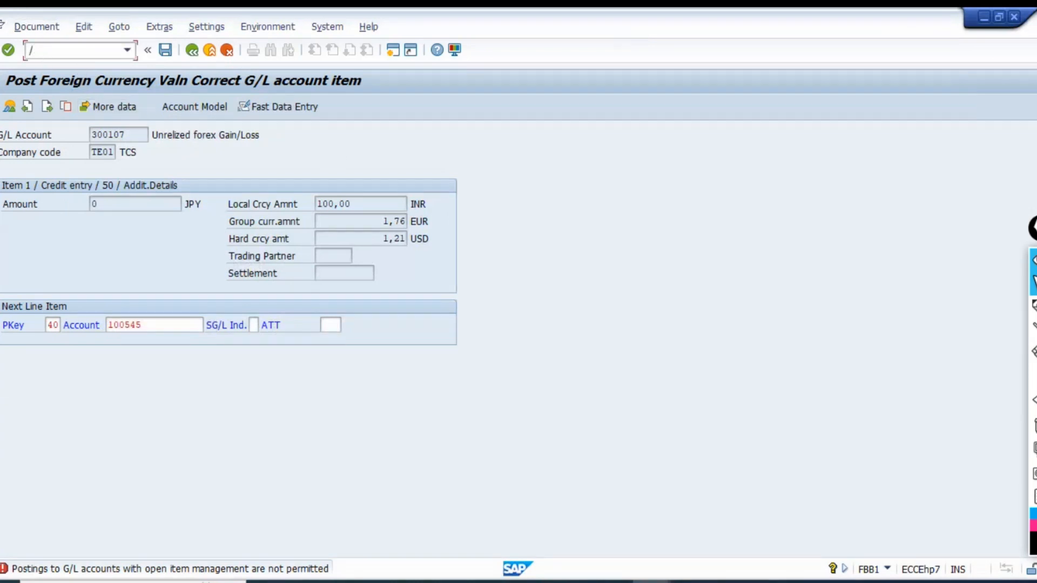
{"action": "type", "text": "bend"}
{"action": "key", "text": "Return"}
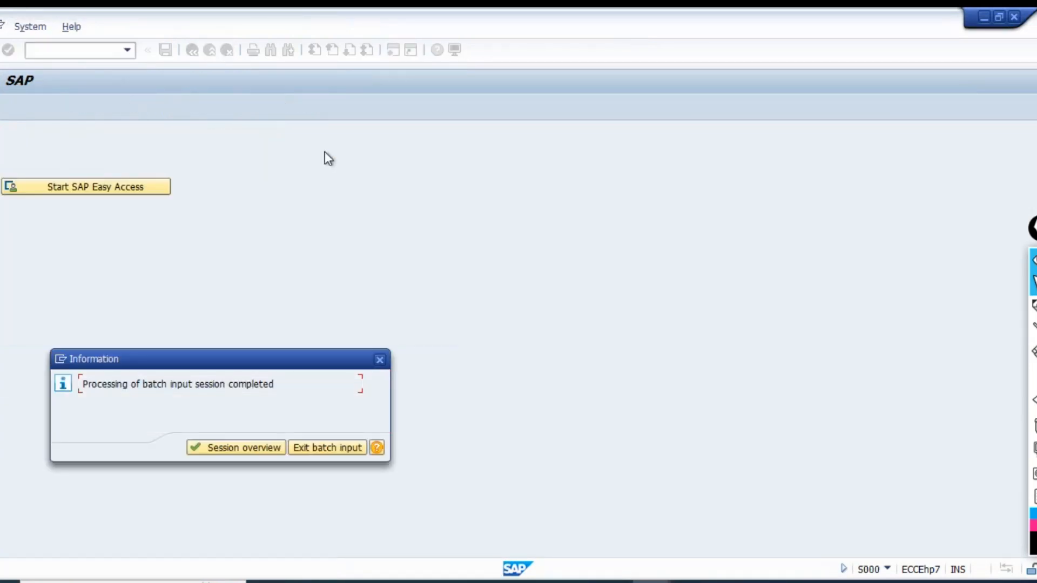
{"action": "left_click", "coordinate": [246, 449]}
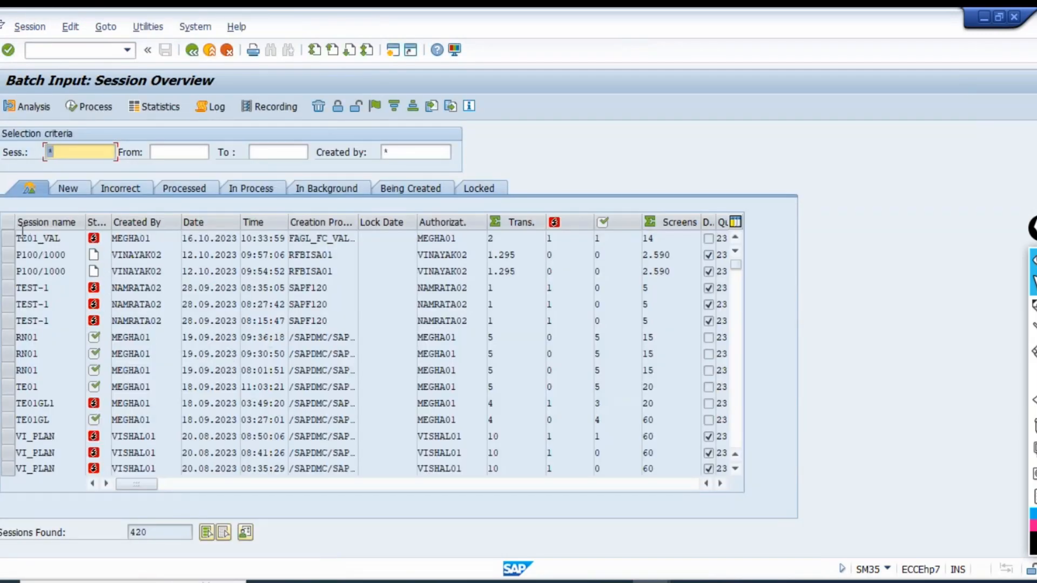
Process batch input session TE01_VAL again in Display errors only mode and go back to the session overview.
{"action": "left_click", "coordinate": [10, 239]}
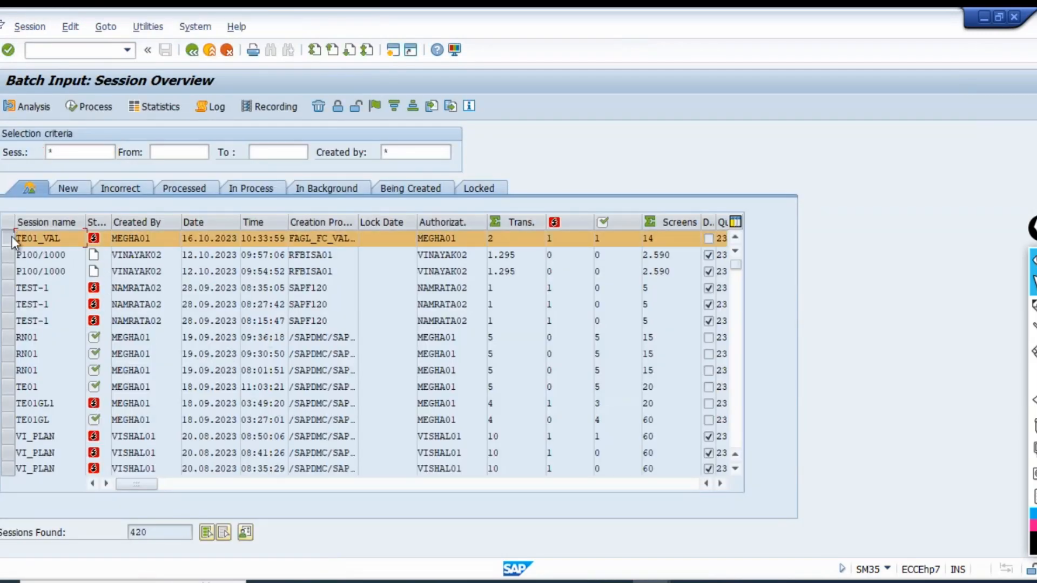
{"action": "left_click", "coordinate": [81, 107]}
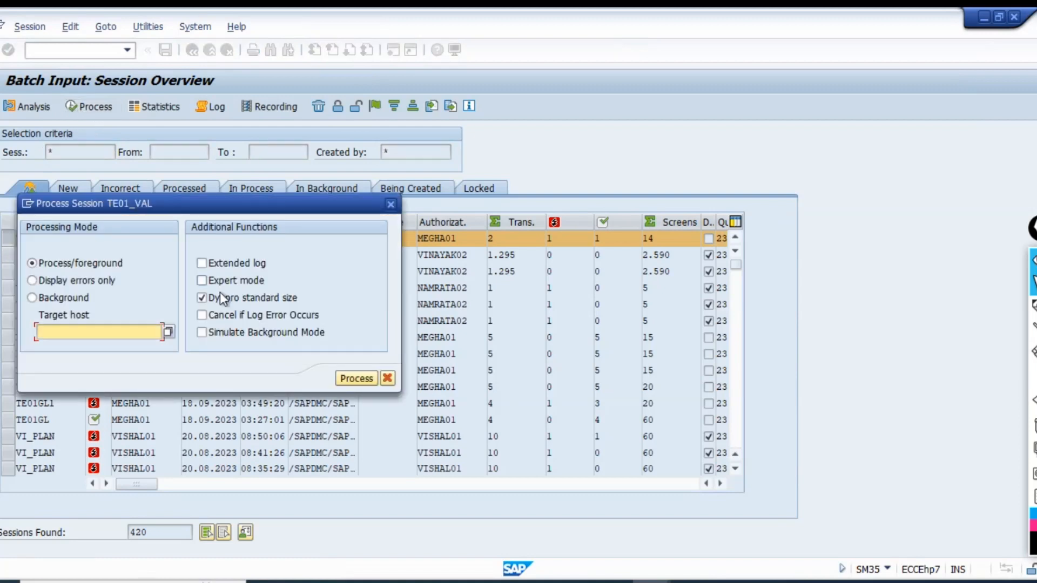
{"action": "left_click", "coordinate": [97, 281]}
{"action": "left_click", "coordinate": [352, 378]}
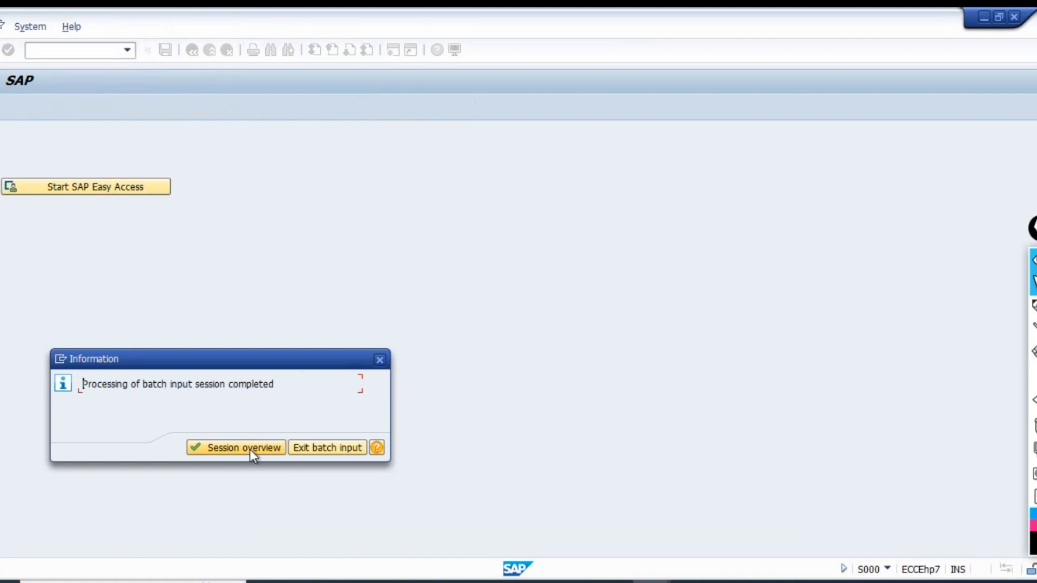
{"action": "left_click", "coordinate": [250, 449]}
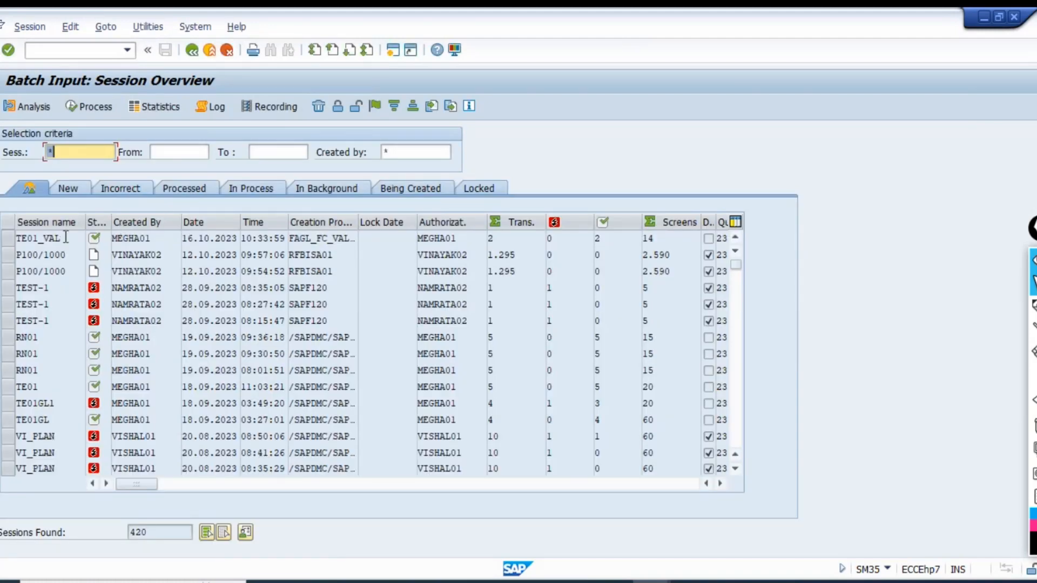
Display the newest log of session TE01_VAL and copy the number of the document posted in company code TE01.
{"action": "left_click", "coordinate": [8, 238]}
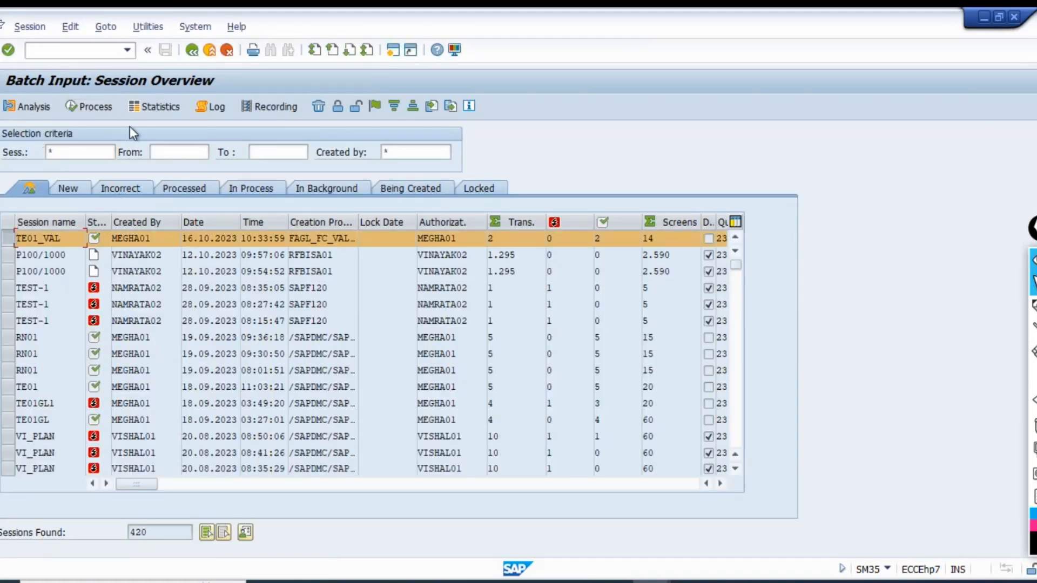
{"action": "left_click", "coordinate": [215, 106]}
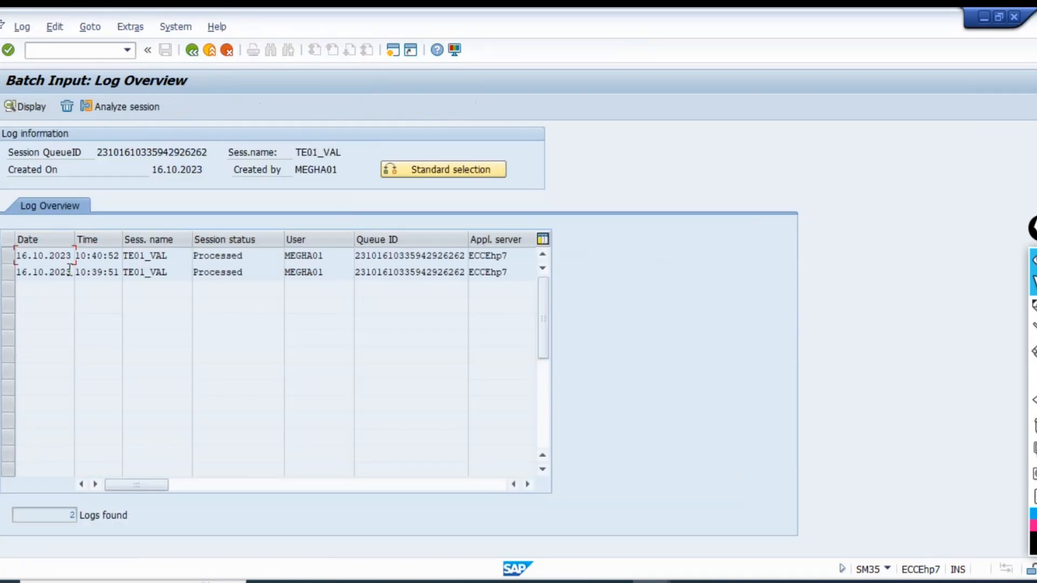
{"action": "left_click", "coordinate": [9, 255]}
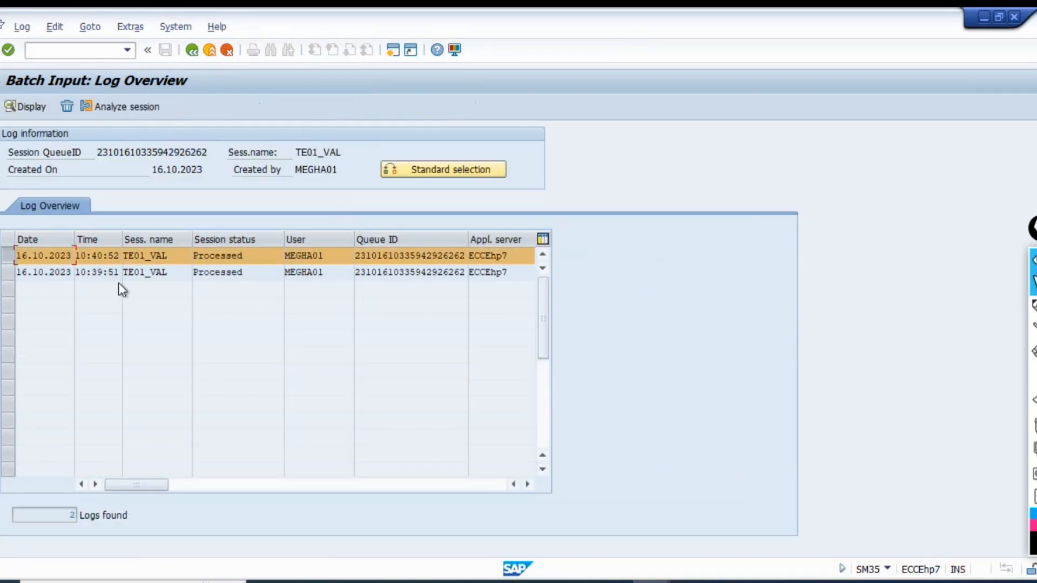
{"action": "left_click", "coordinate": [32, 106]}
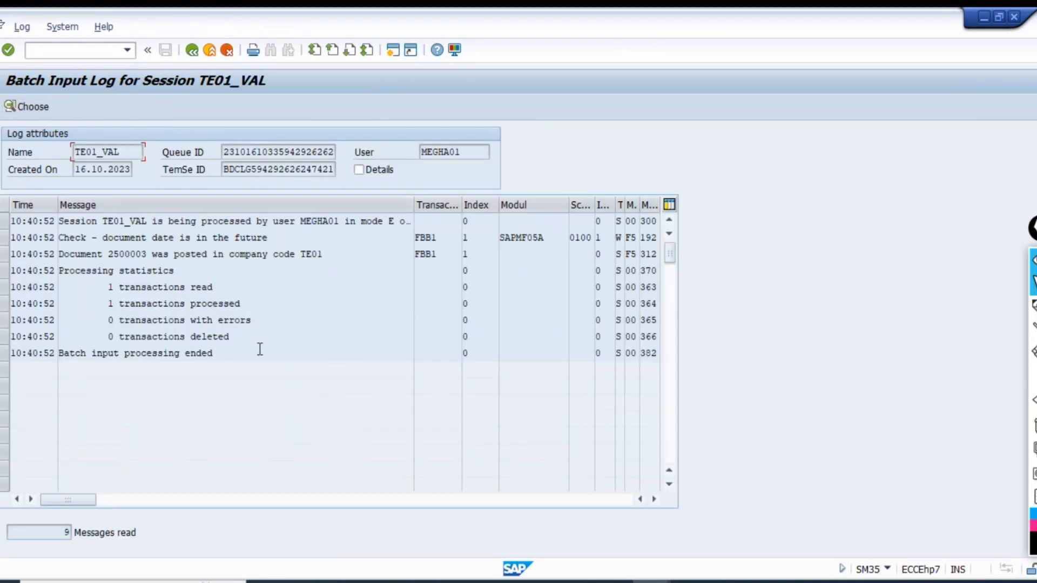
{"action": "left_click", "coordinate": [147, 258]}
{"action": "left_click_drag", "start_coordinate": [146, 257], "coordinate": [108, 256]}
{"action": "key", "text": "ctrl+c"}
Display document 2500003 of company code TE01 for fiscal year 2023 with transaction FB03 in a new session.
{"action": "left_click", "coordinate": [393, 50]}
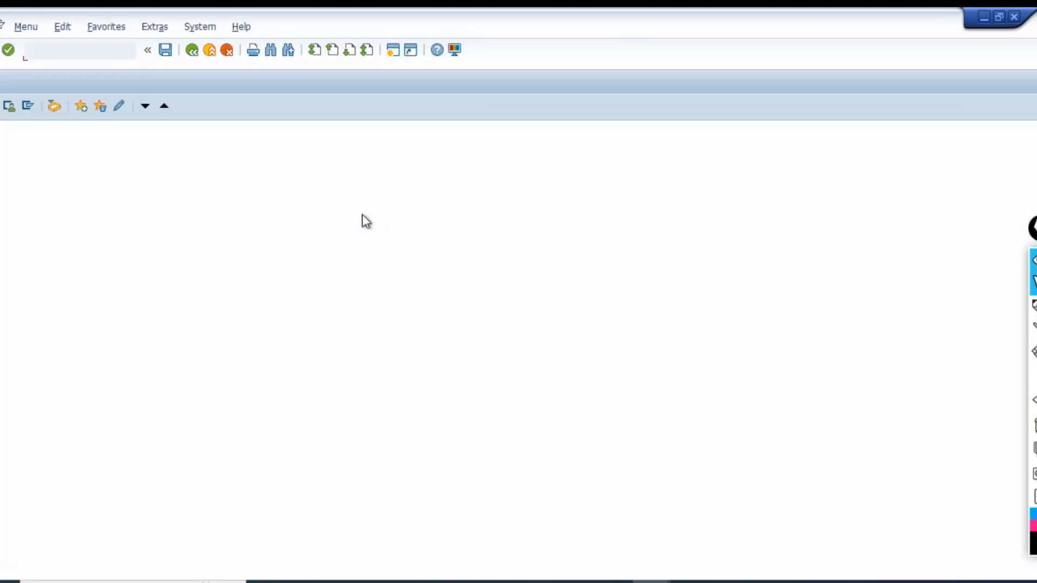
{"action": "type", "text": "fb03"}
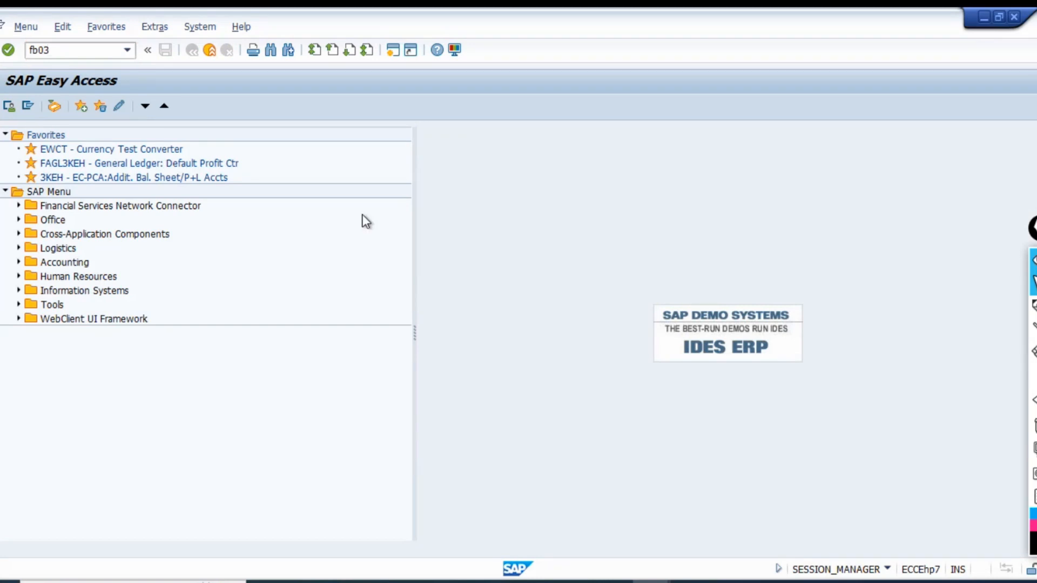
{"action": "key", "text": "Return"}
{"action": "key", "text": "Tab"}
{"action": "key", "text": "Tab"}
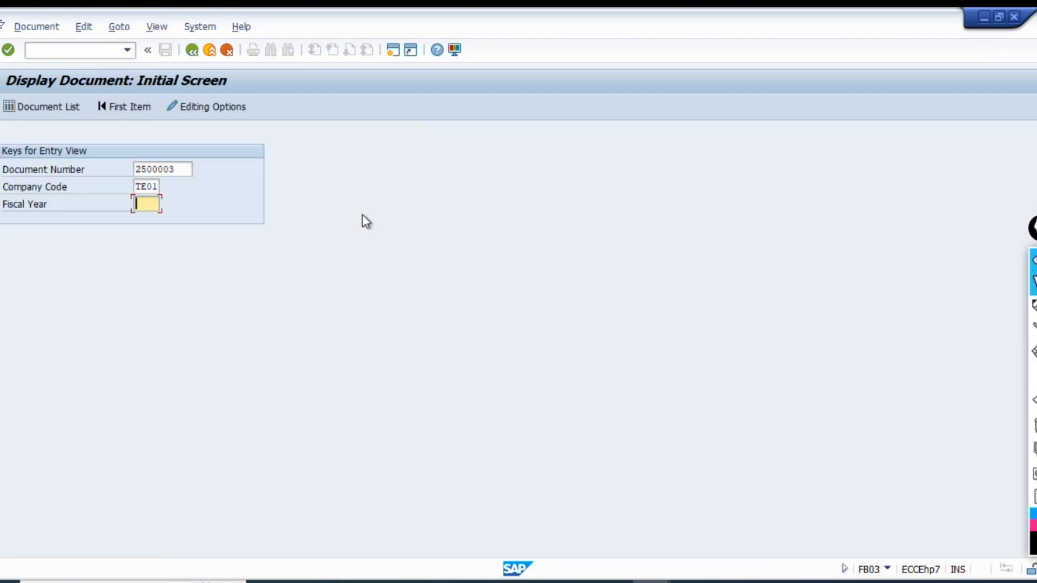
{"action": "type", "text": "2023"}
{"action": "key", "text": "Return"}
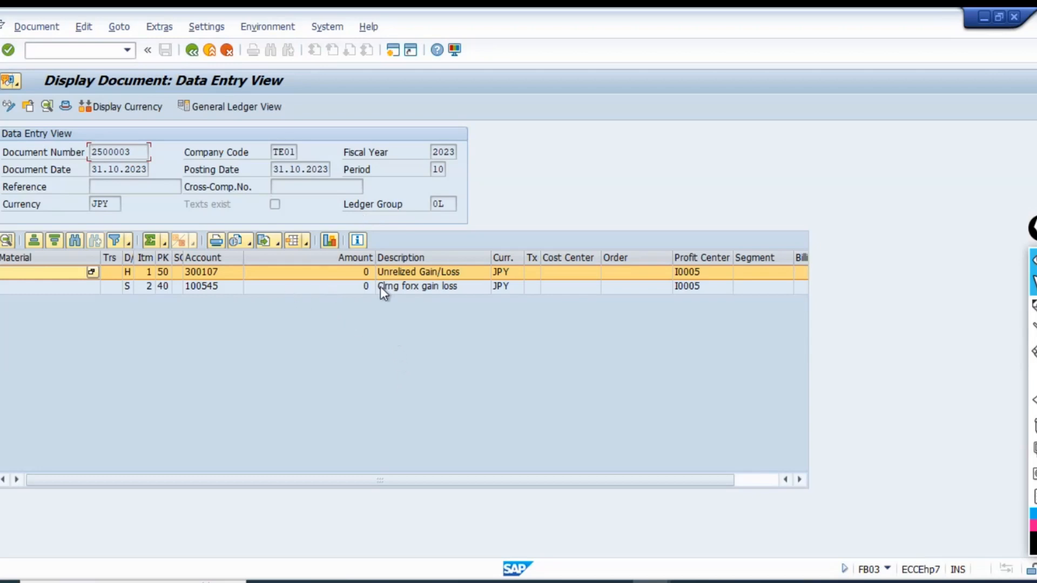
Check the two line item amounts and switch the document's display currency to Local Currency.
{"action": "left_click", "coordinate": [622, 289]}
{"action": "left_click", "coordinate": [323, 271]}
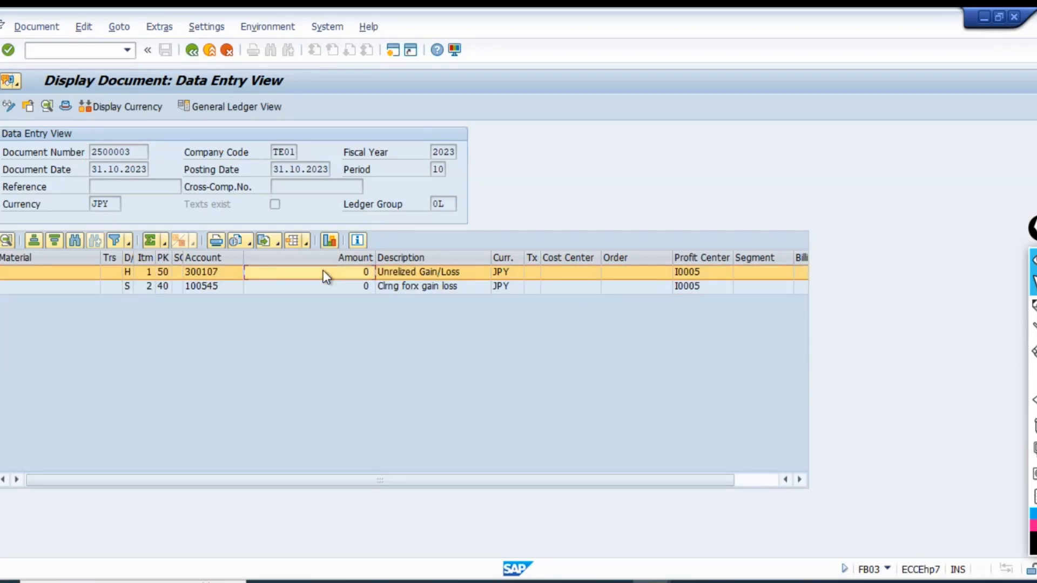
{"action": "left_click", "coordinate": [302, 286]}
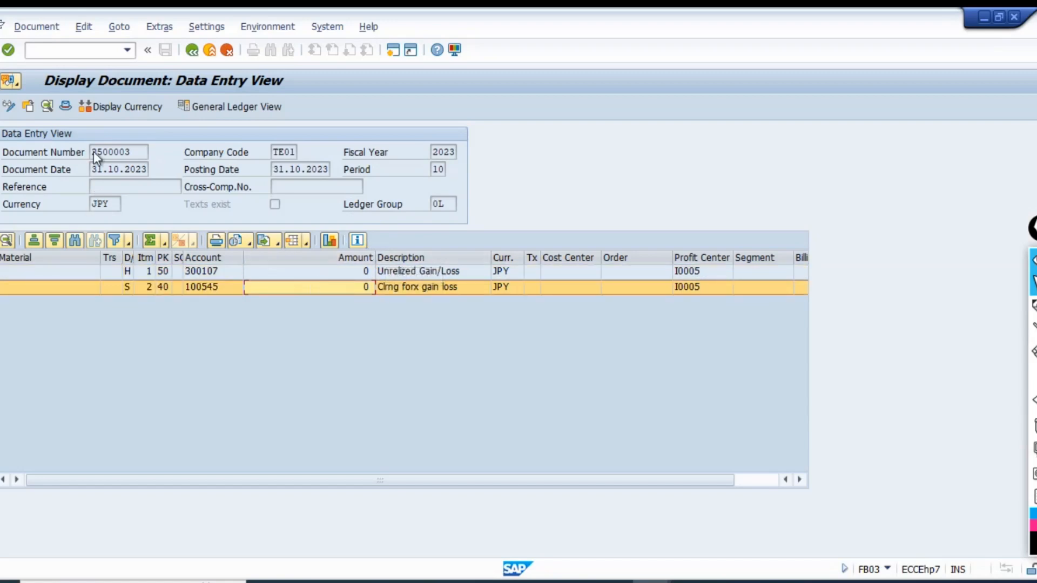
{"action": "left_click", "coordinate": [98, 106]}
{"action": "left_click", "coordinate": [230, 300]}
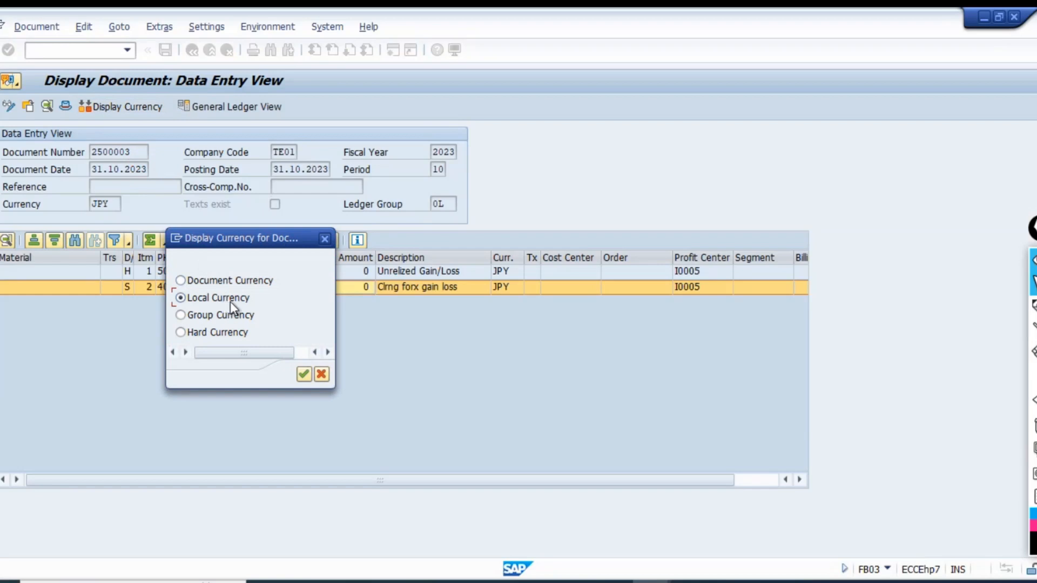
{"action": "left_click", "coordinate": [303, 374]}
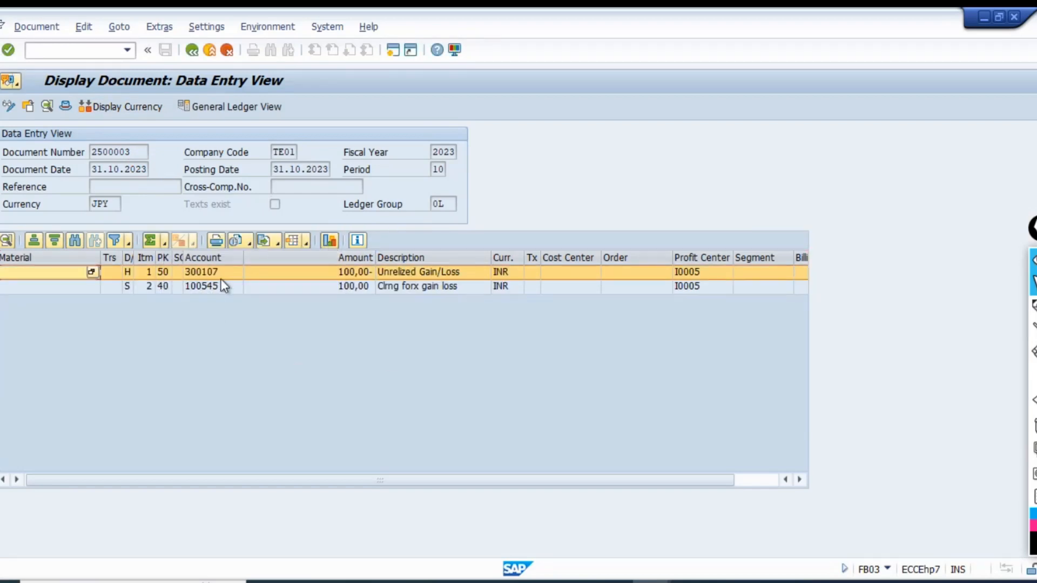
Check the G/L accounts of both line items and the posting date of the valuation document.
{"action": "left_click", "coordinate": [205, 272]}
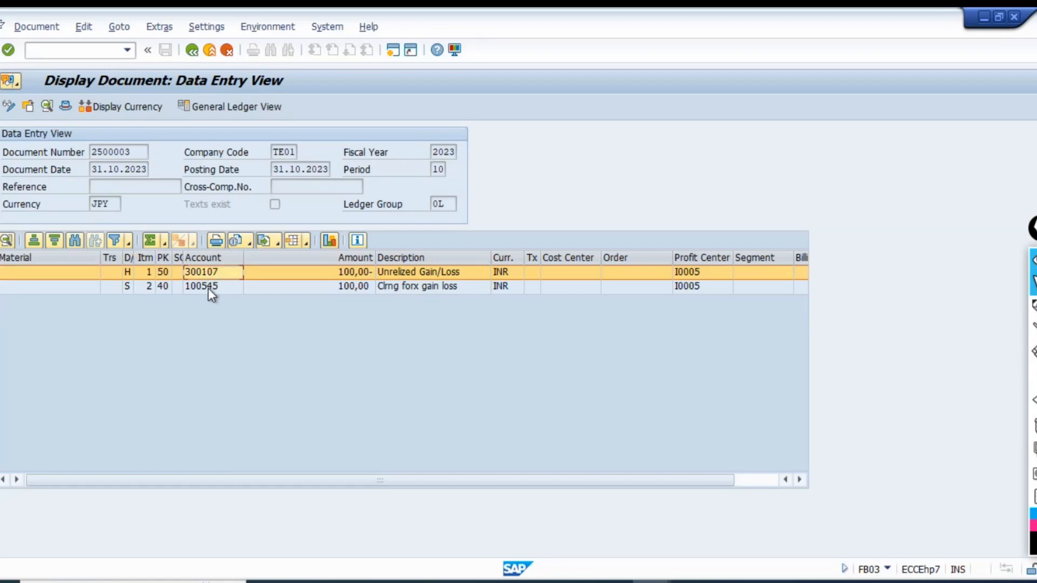
{"action": "left_click", "coordinate": [208, 287]}
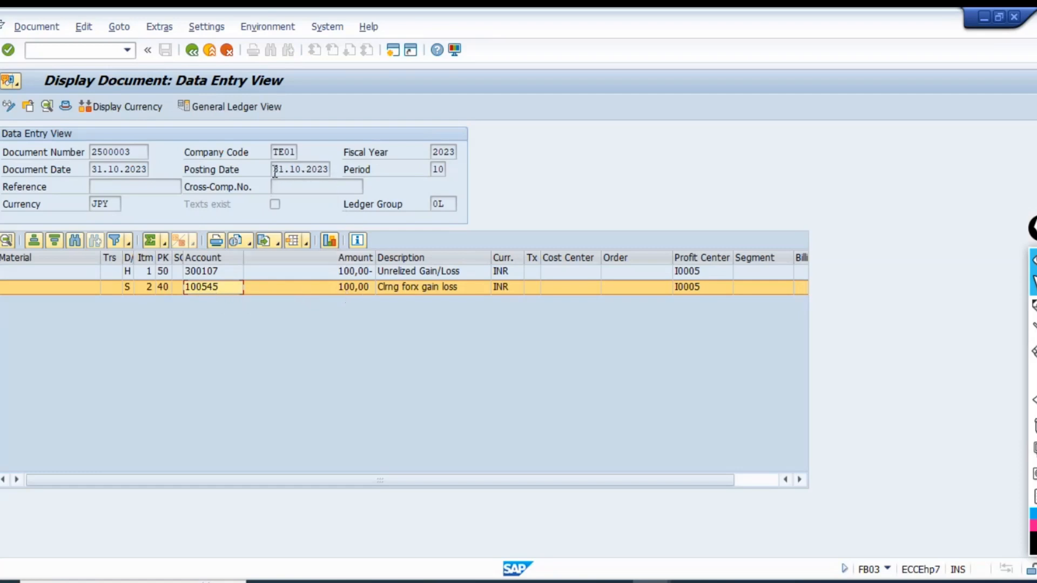
{"action": "left_click_drag", "start_coordinate": [271, 169], "coordinate": [328, 169]}
{"action": "left_click", "coordinate": [351, 169]}
Display the earlier 10:39:51 log of session TE01_VAL and select the posted document number in its messages.
{"action": "key", "text": "F3"}
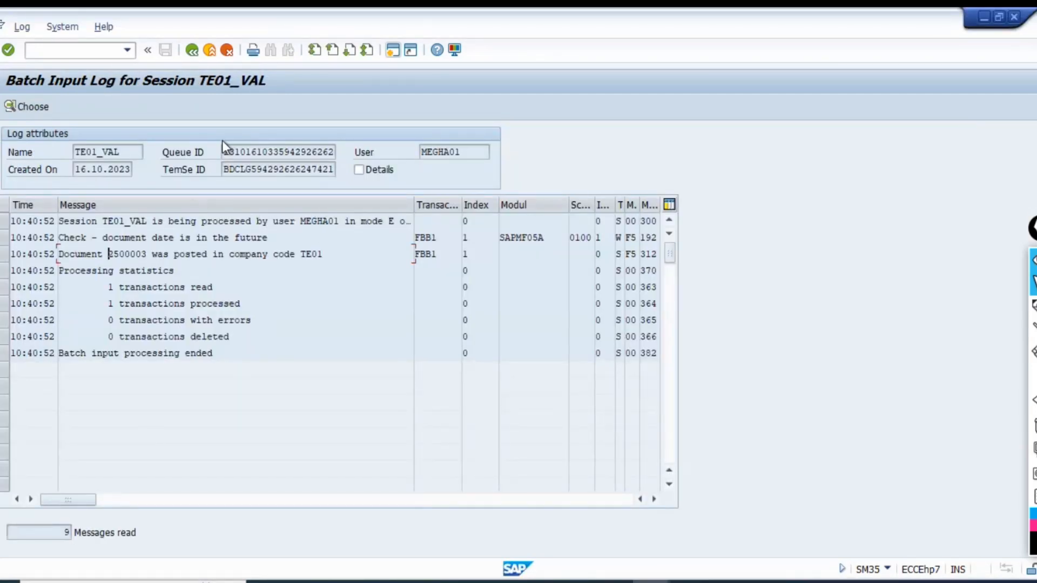
{"action": "left_click", "coordinate": [203, 50]}
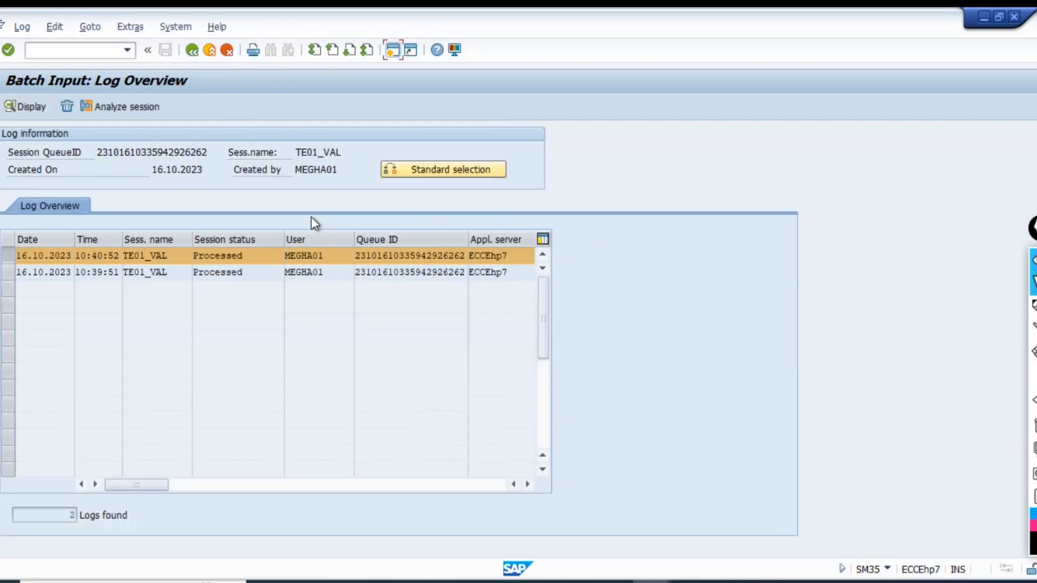
{"action": "left_click", "coordinate": [8, 258]}
{"action": "left_click", "coordinate": [7, 273]}
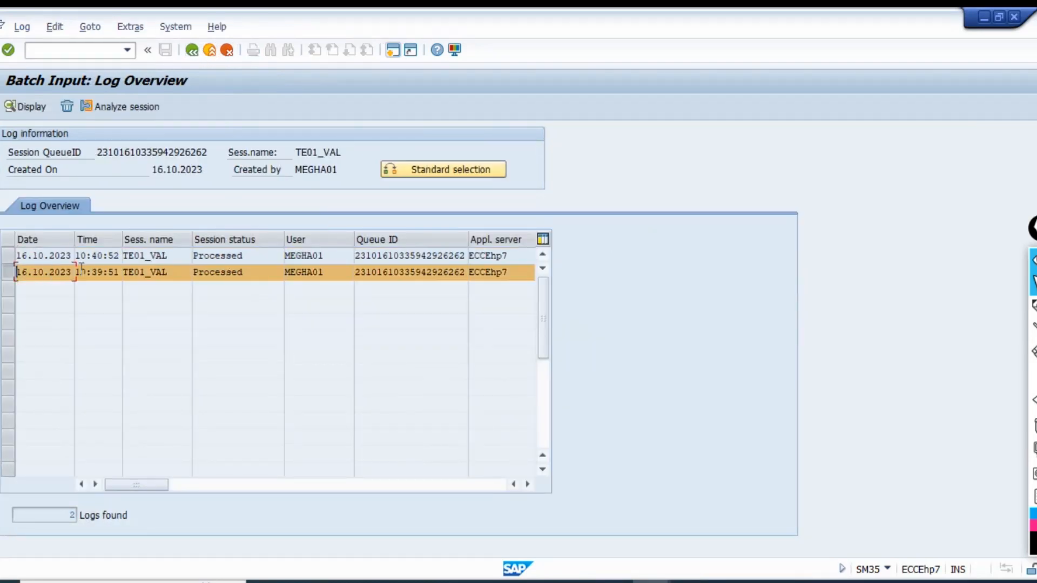
{"action": "left_click", "coordinate": [28, 106]}
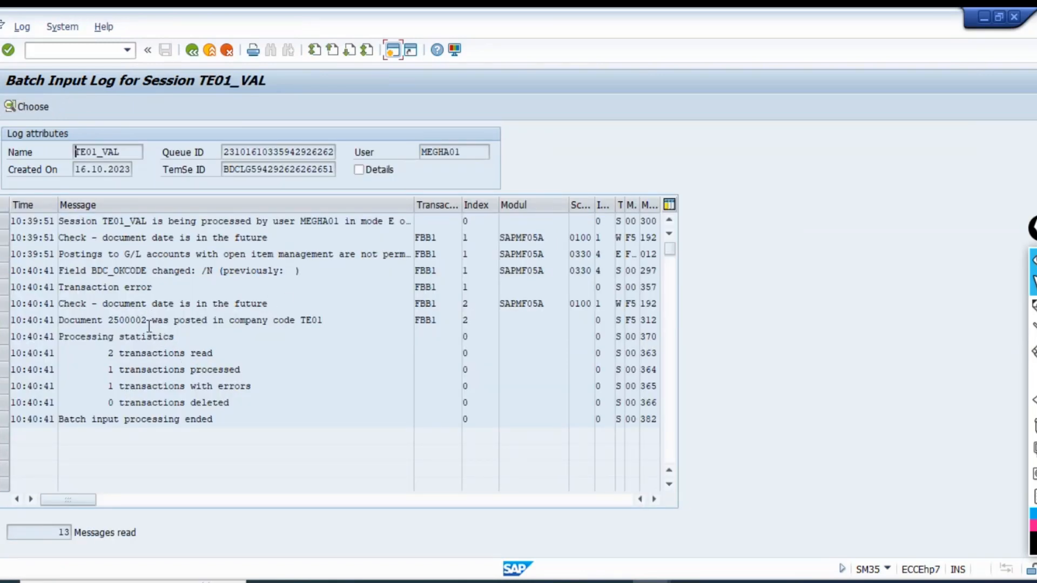
{"action": "left_click", "coordinate": [149, 326]}
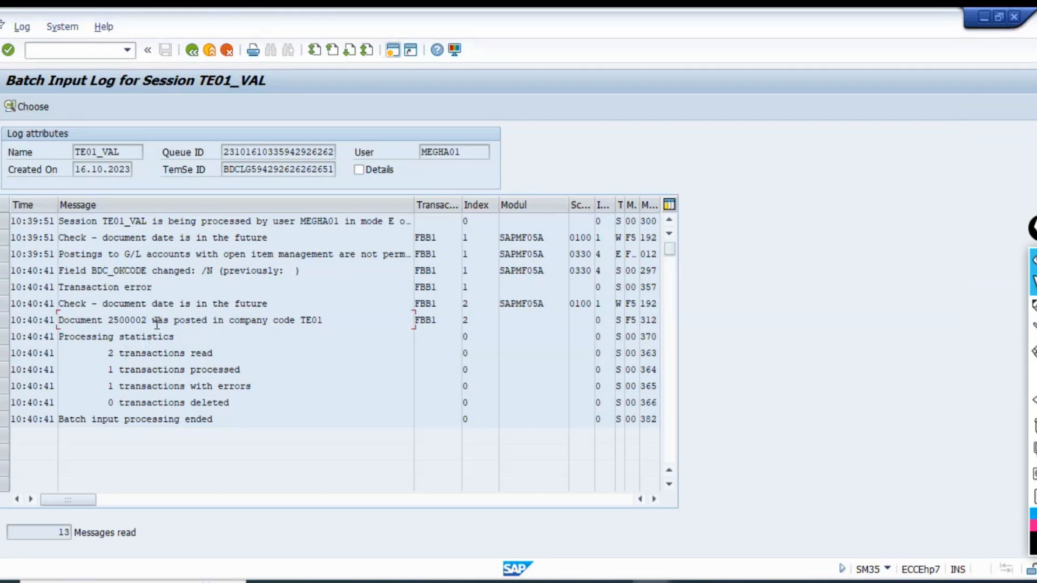
{"action": "left_click_drag", "start_coordinate": [153, 323], "coordinate": [111, 327]}
Switch to the Display IMG session and start transaction FB03 there.
{"action": "key", "text": "alt+Tab"}
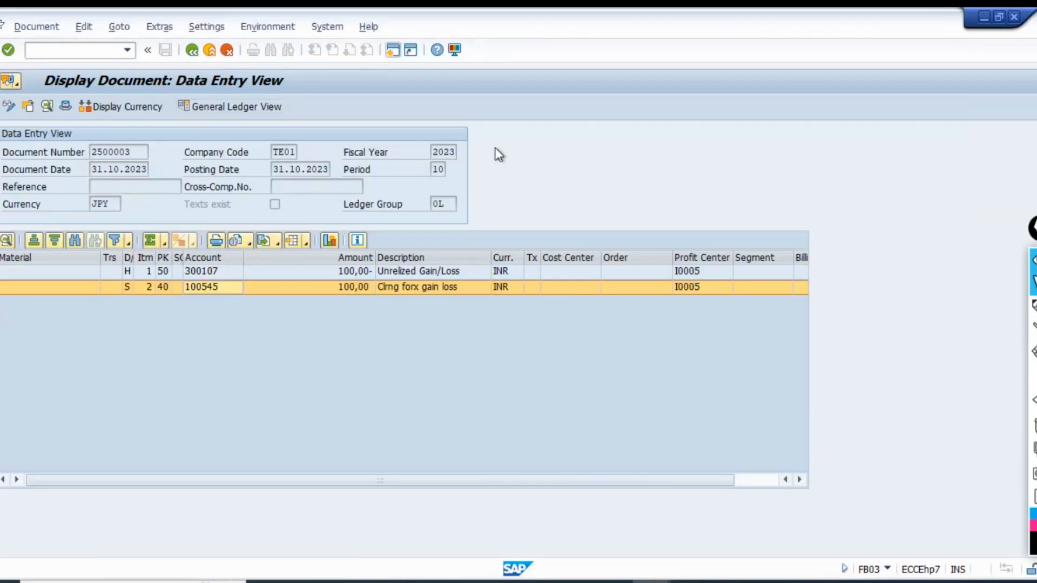
{"action": "left_click", "coordinate": [358, 448]}
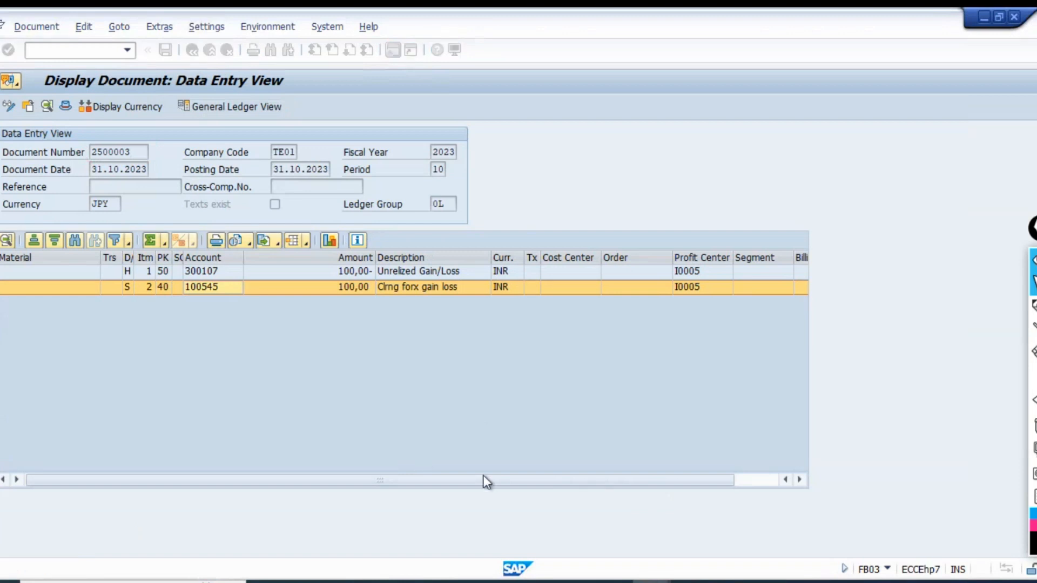
{"action": "key", "text": "alt+Tab"}
{"action": "key", "text": "alt+Tab"}
{"action": "key", "text": "alt+Tab"}
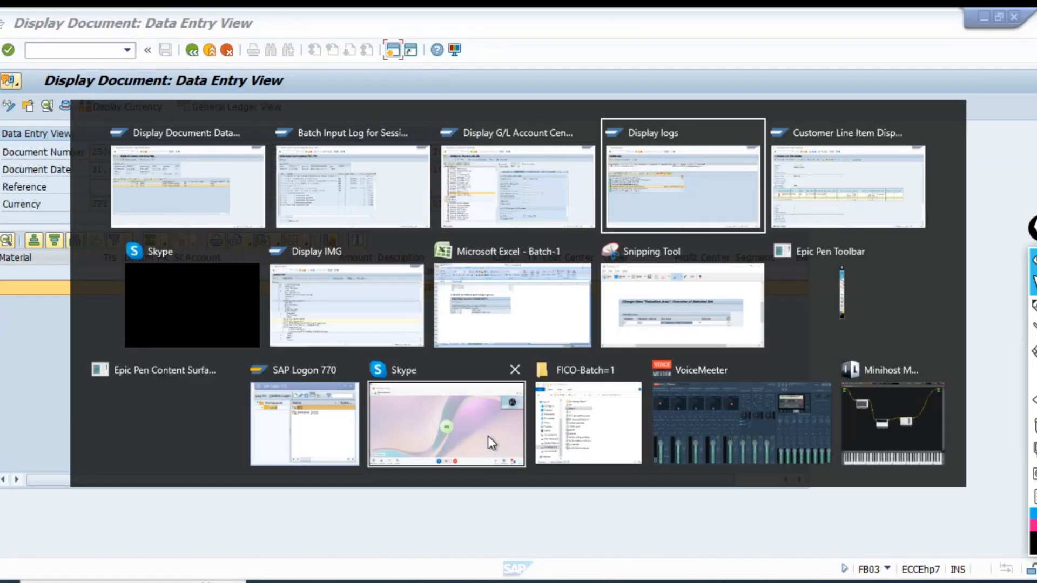
{"action": "left_click", "coordinate": [340, 318]}
{"action": "left_click", "coordinate": [216, 125]}
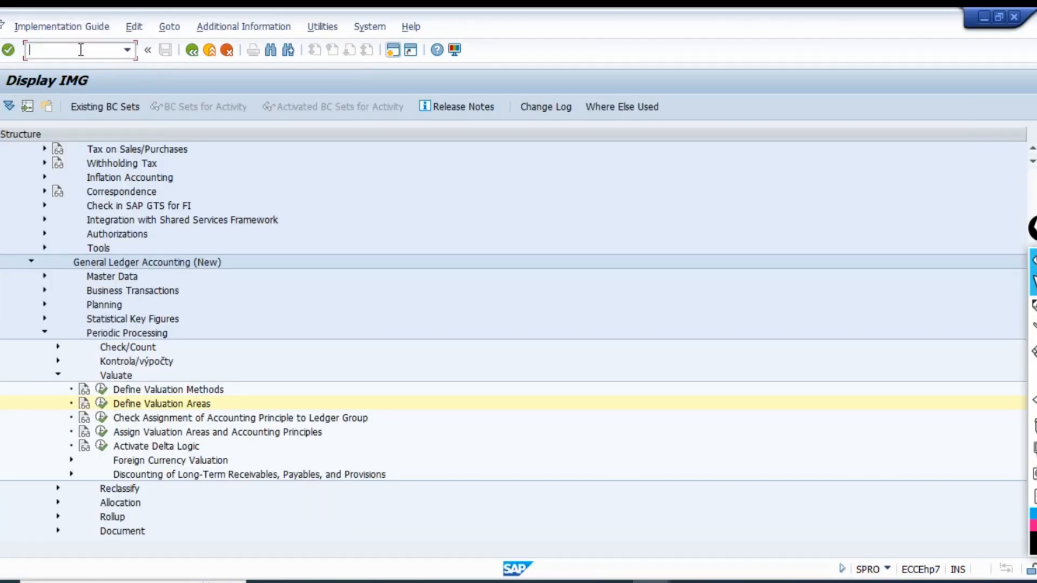
{"action": "type", "text": "/nfb03"}
{"action": "key", "text": "Return"}
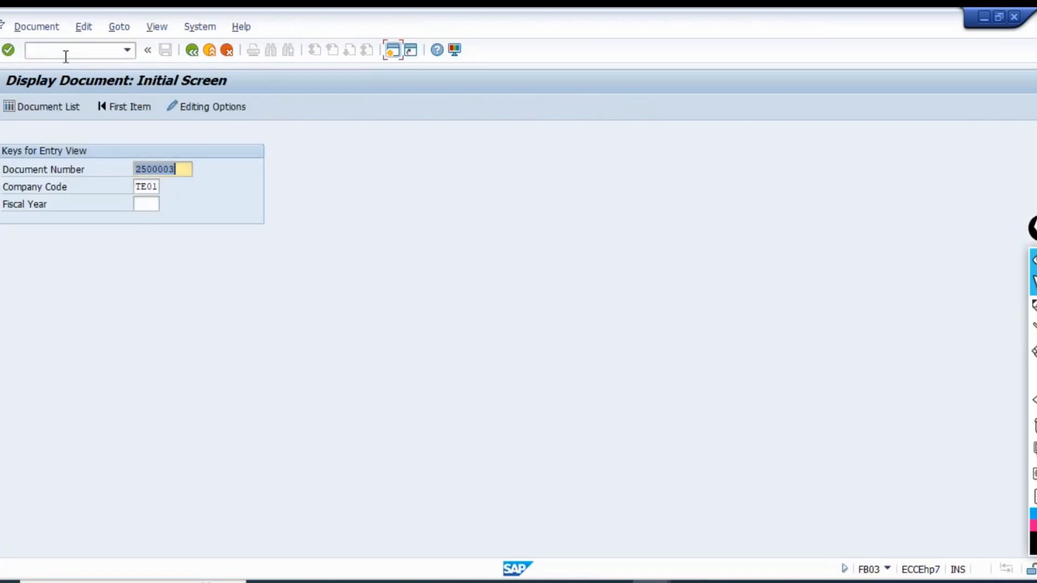
Display document 2500002 of company code TE01 for fiscal year 2023.
{"action": "type", "text": "2500002"}
{"action": "key", "text": "Tab"}
{"action": "key", "text": "Tab"}
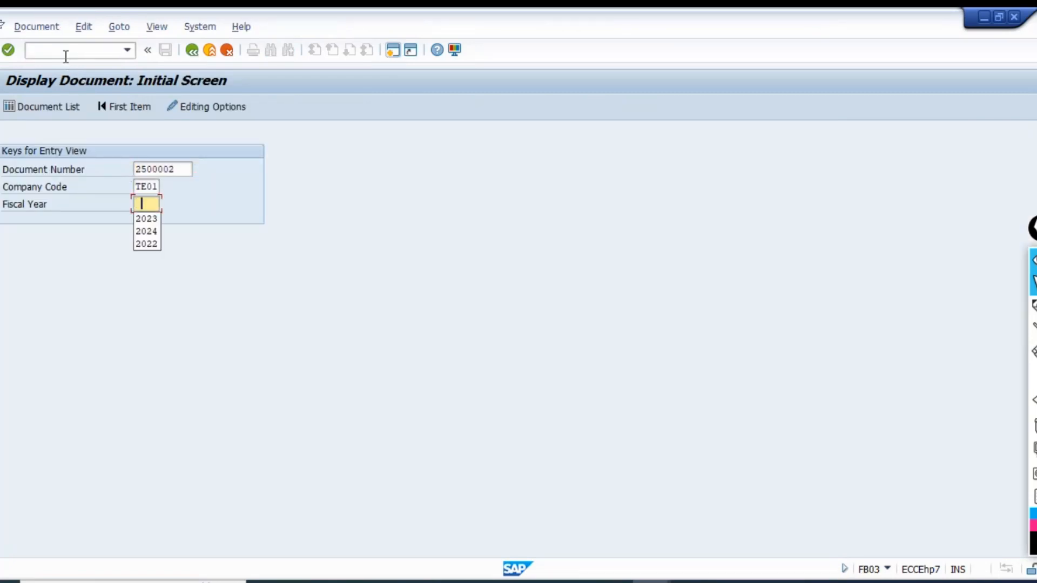
{"action": "type", "text": "2023"}
{"action": "key", "text": "Return"}
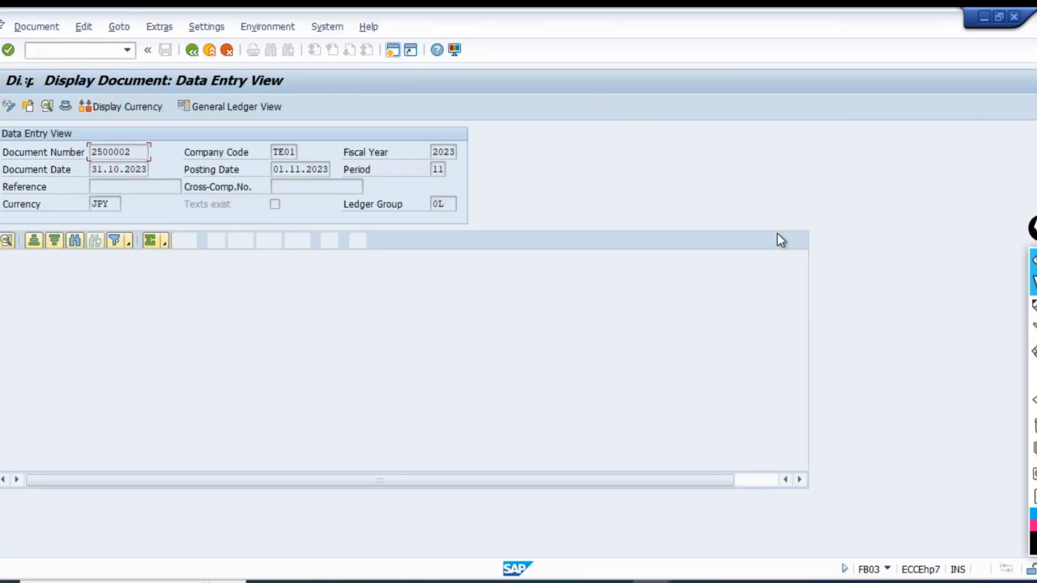
Shrink the window of document 2500002 and place it beside document 2500003 for comparison.
{"action": "left_click", "coordinate": [1002, 14]}
{"action": "left_click", "coordinate": [211, 25]}
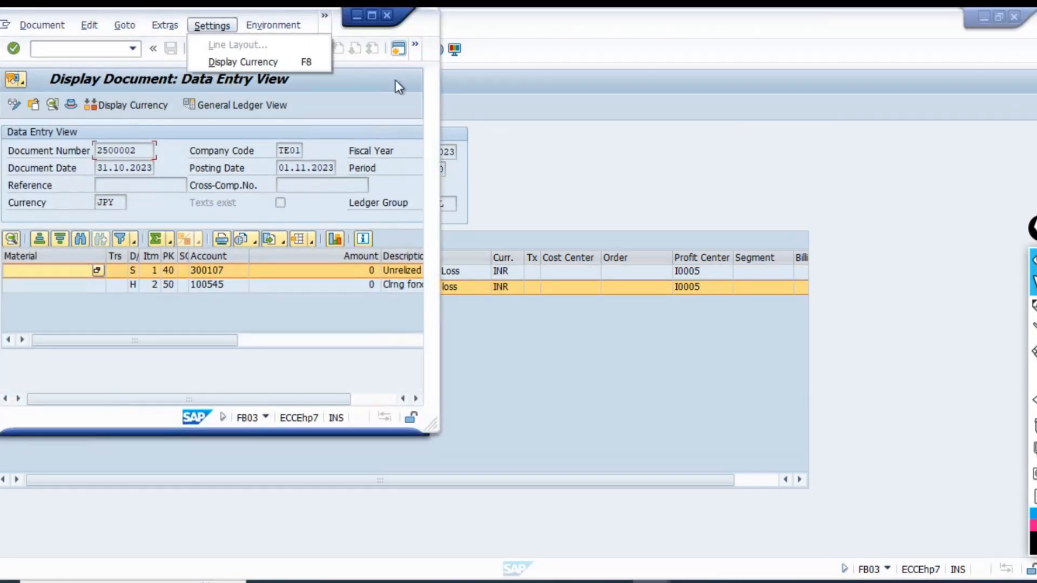
{"action": "left_click_drag", "start_coordinate": [178, 13], "coordinate": [681, 21]}
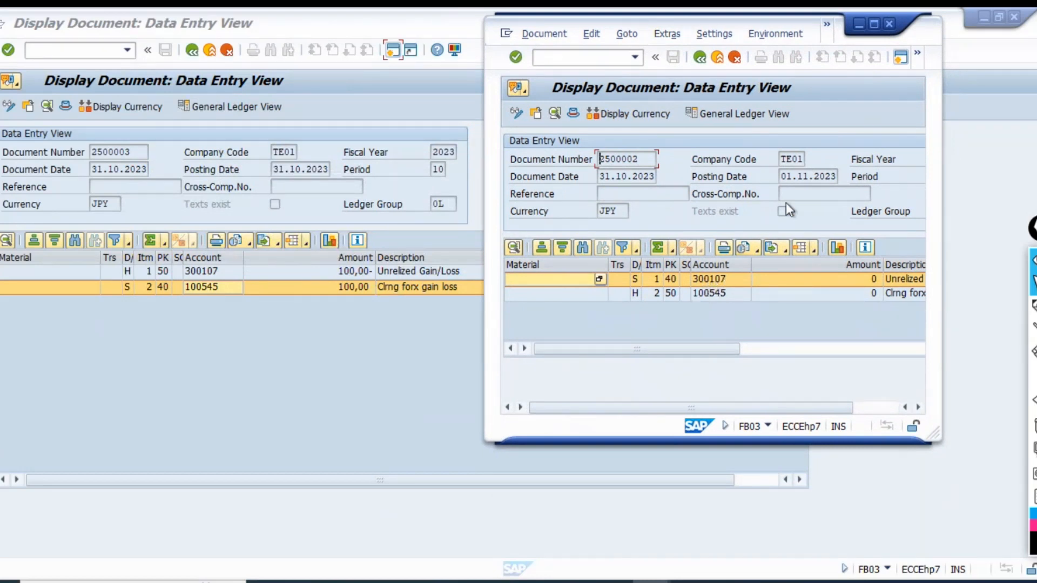
Check the posting date and both G/L accounts of document 2500002, widening its window to show the account descriptions.
{"action": "left_click_drag", "start_coordinate": [780, 176], "coordinate": [839, 176]}
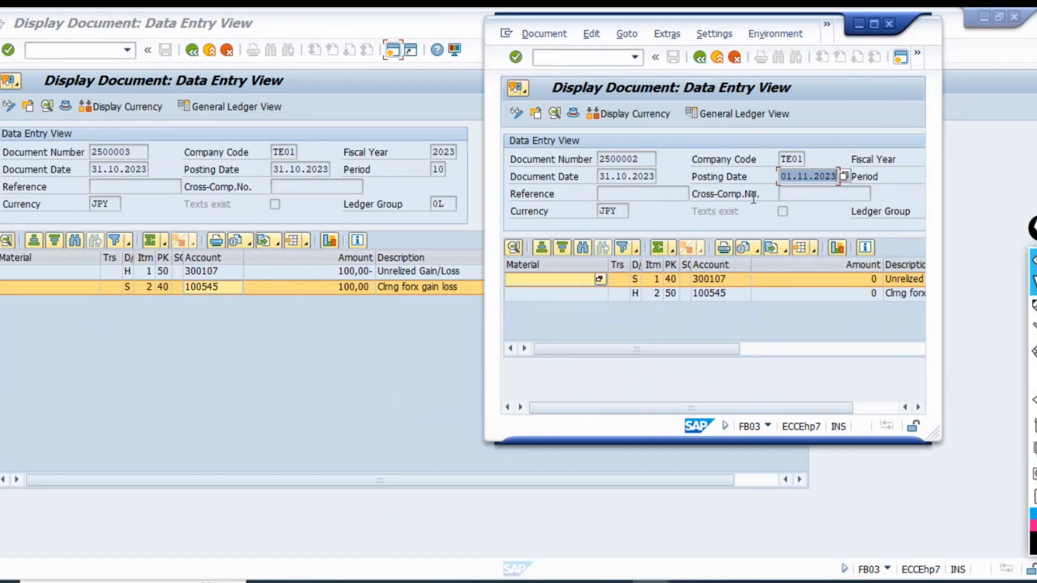
{"action": "left_click", "coordinate": [616, 195]}
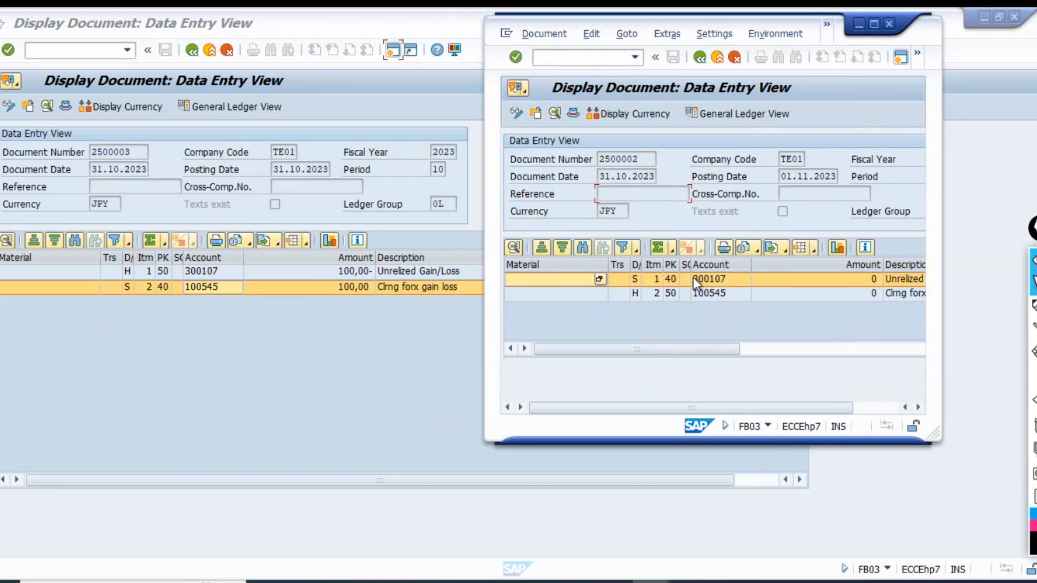
{"action": "left_click", "coordinate": [721, 279]}
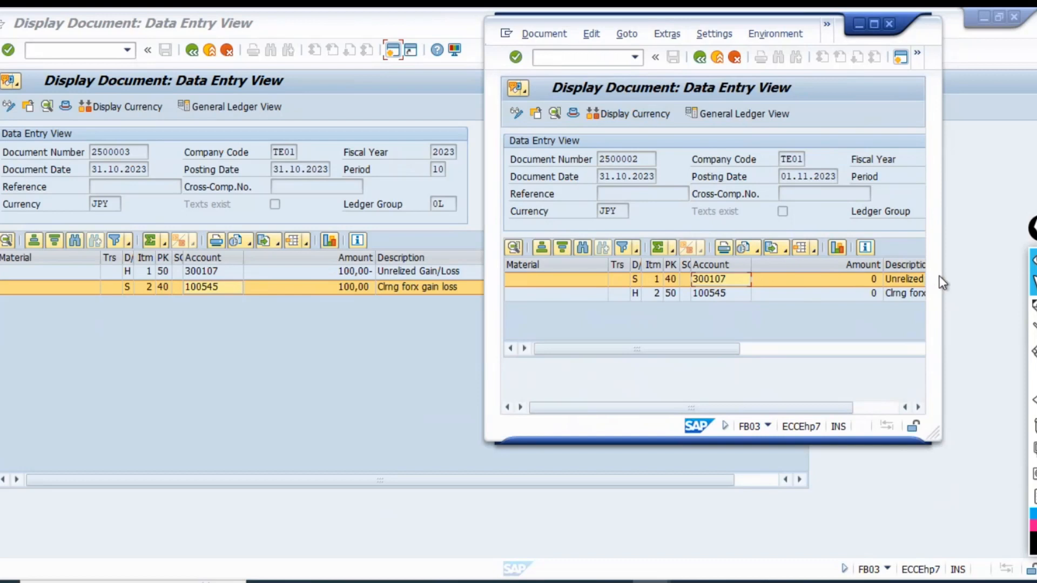
{"action": "left_click_drag", "start_coordinate": [944, 276], "coordinate": [1029, 269]}
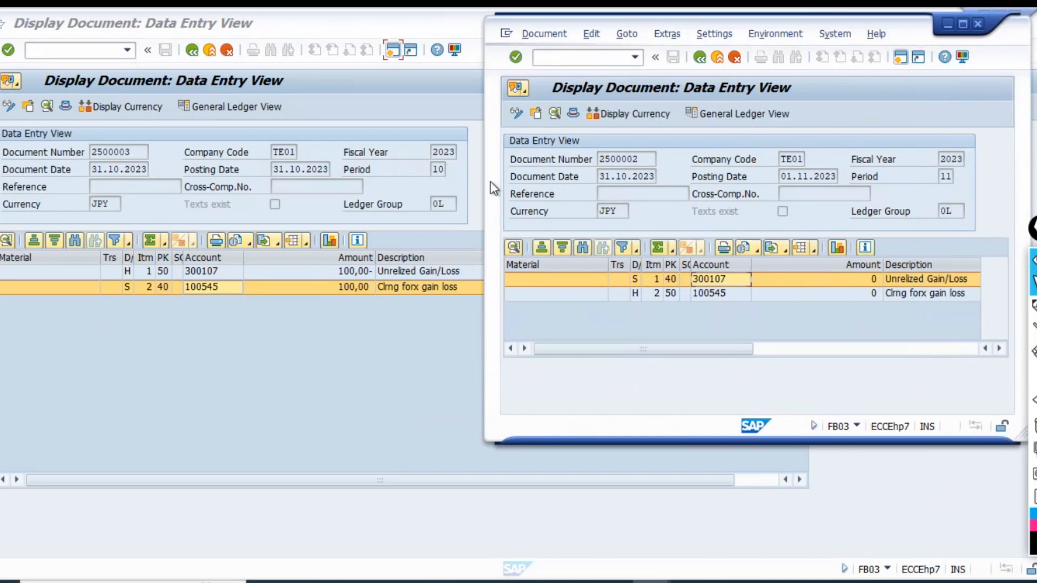
{"action": "left_click_drag", "start_coordinate": [485, 190], "coordinate": [426, 190]}
{"action": "left_click", "coordinate": [656, 293]}
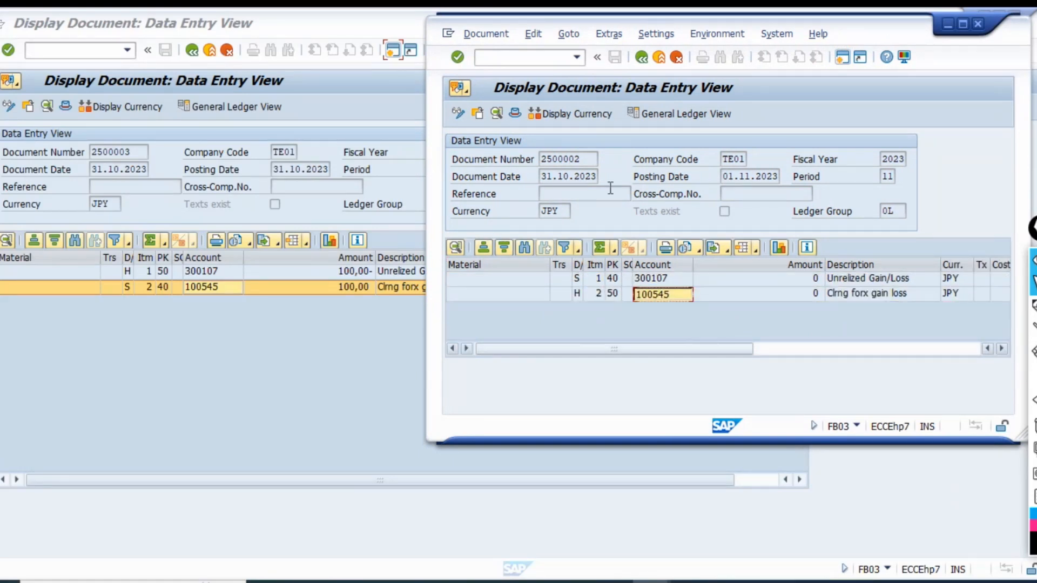
List all items of G/L account 100545 in company code TE01 with transaction FBL3N in a maximized window.
{"action": "left_click", "coordinate": [536, 57]}
{"action": "type", "text": "/n"}
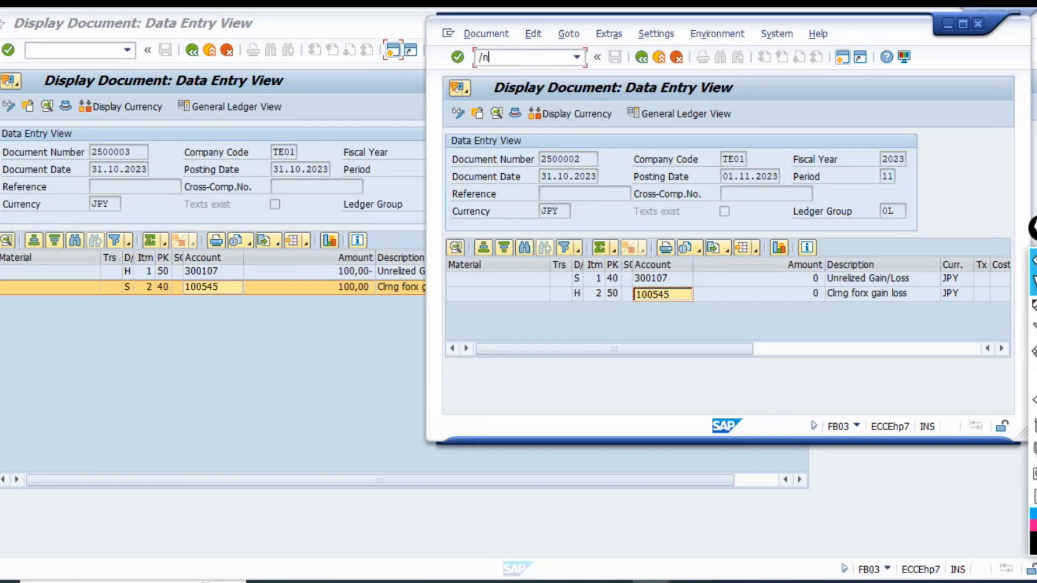
{"action": "type", "text": "fbl3n"}
{"action": "key", "text": "Return"}
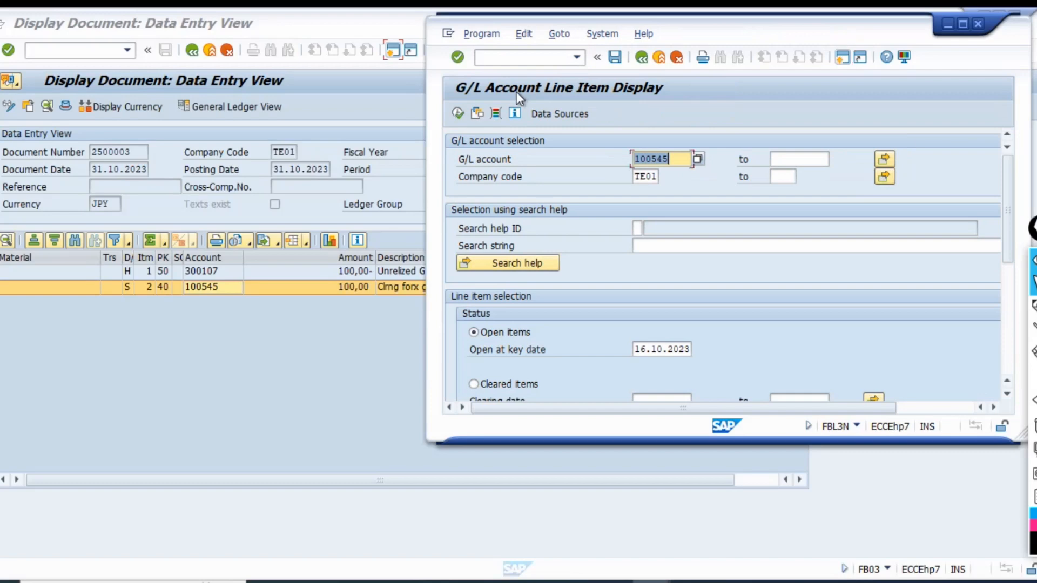
{"action": "key", "text": "ctrl+n"}
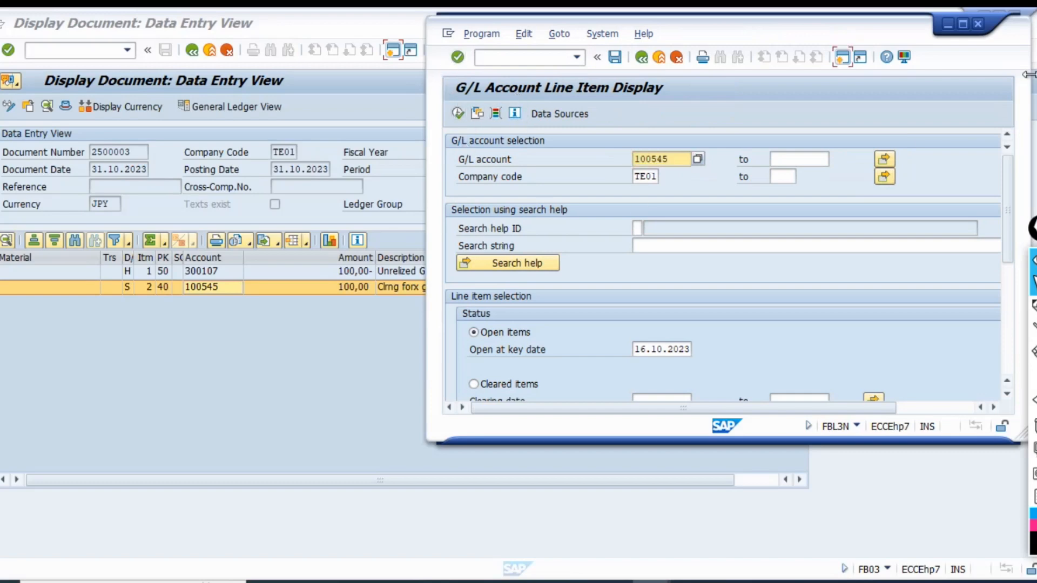
{"action": "left_click", "coordinate": [962, 24]}
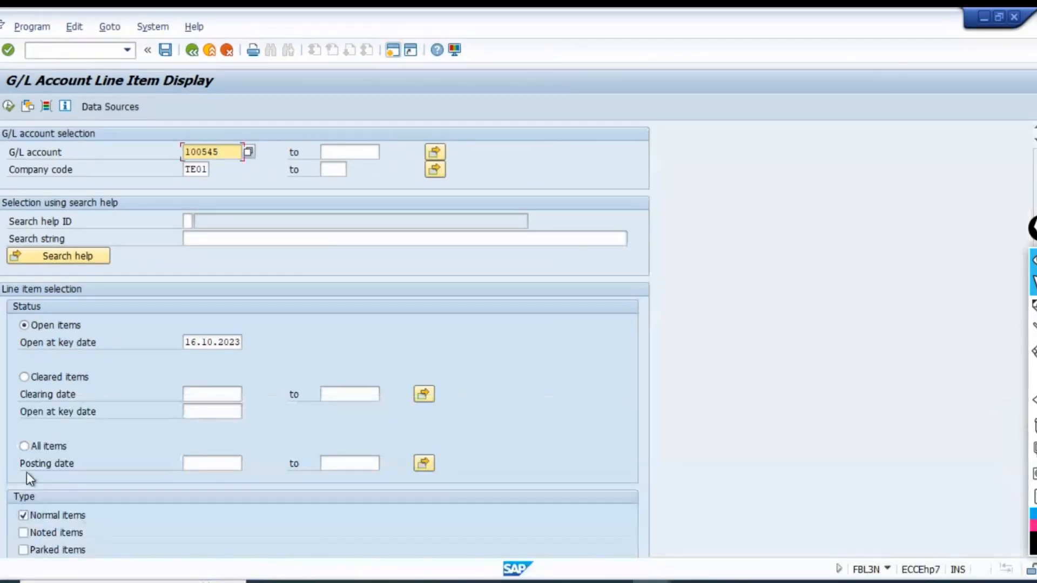
{"action": "left_click", "coordinate": [23, 447]}
{"action": "left_click", "coordinate": [9, 106]}
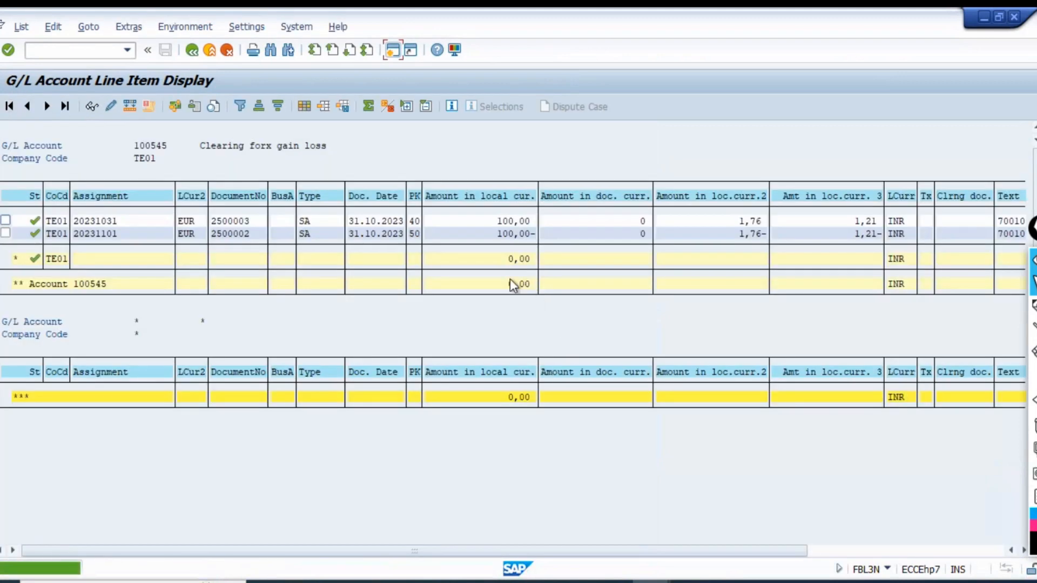
Check the local currency total, document dates and item texts of the line items on account 100545.
{"action": "left_click", "coordinate": [479, 258]}
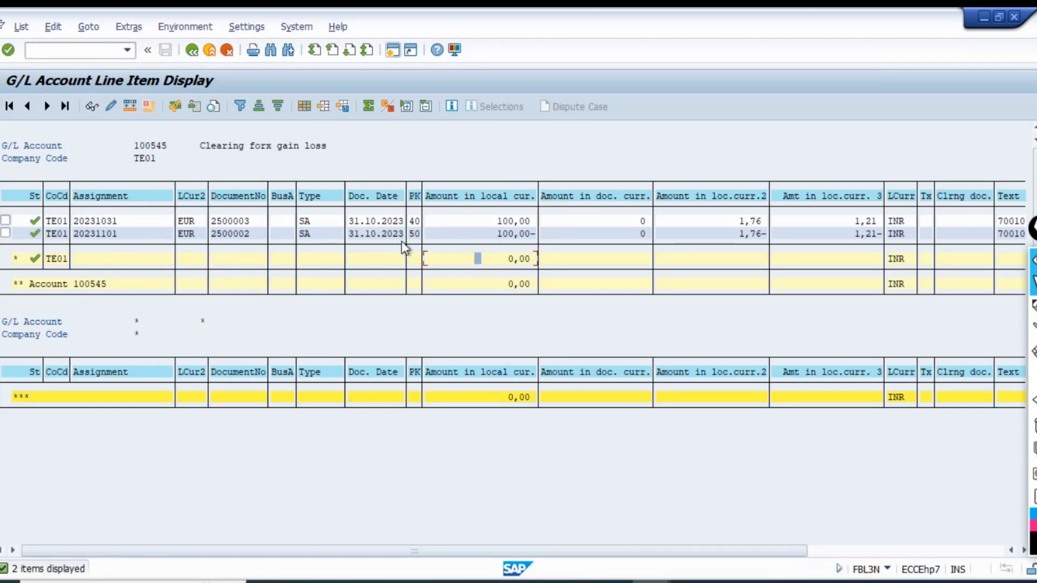
{"action": "left_click", "coordinate": [383, 223]}
{"action": "left_click", "coordinate": [575, 581]}
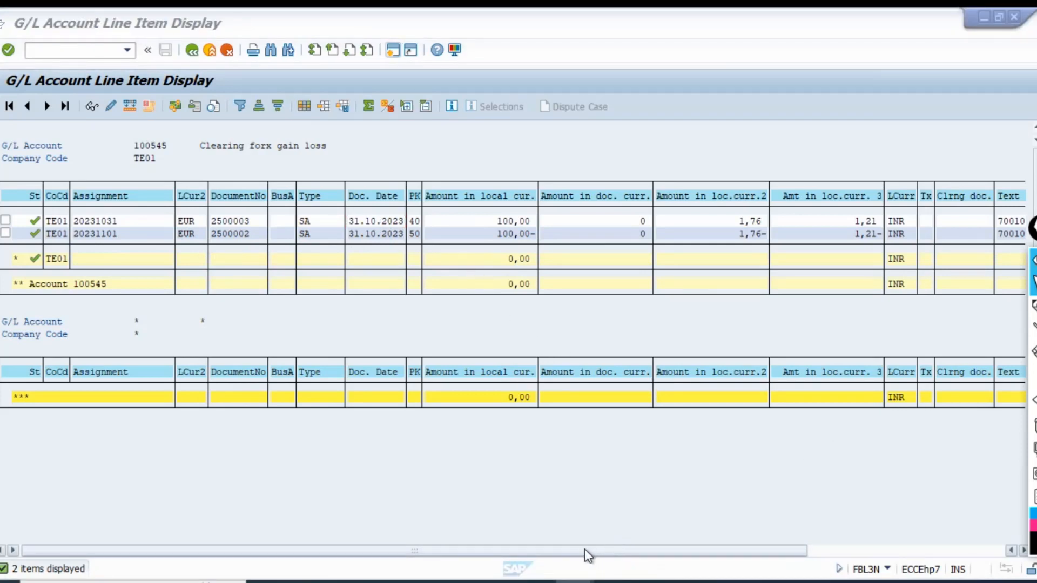
{"action": "left_click_drag", "start_coordinate": [577, 548], "coordinate": [676, 555]}
{"action": "left_click", "coordinate": [988, 551]}
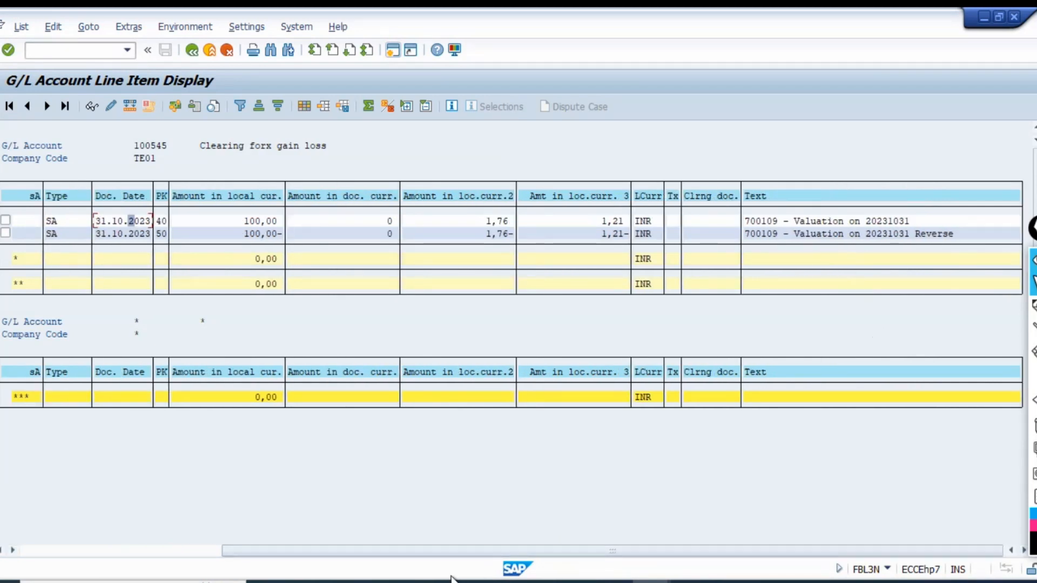
{"action": "left_click", "coordinate": [104, 551]}
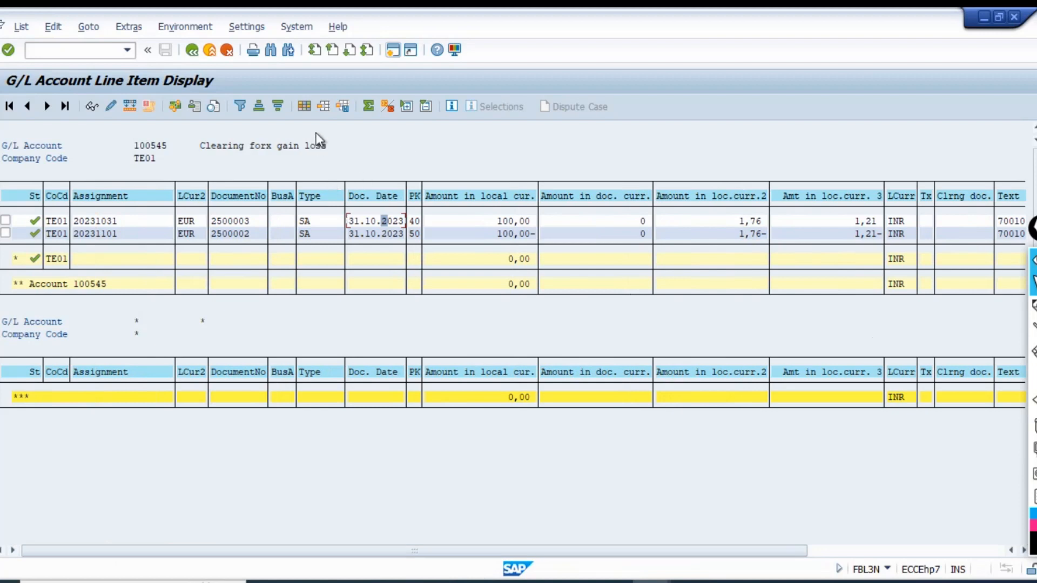
Add the Posting Date column before Company Code in the line item layout.
{"action": "left_click", "coordinate": [324, 107]}
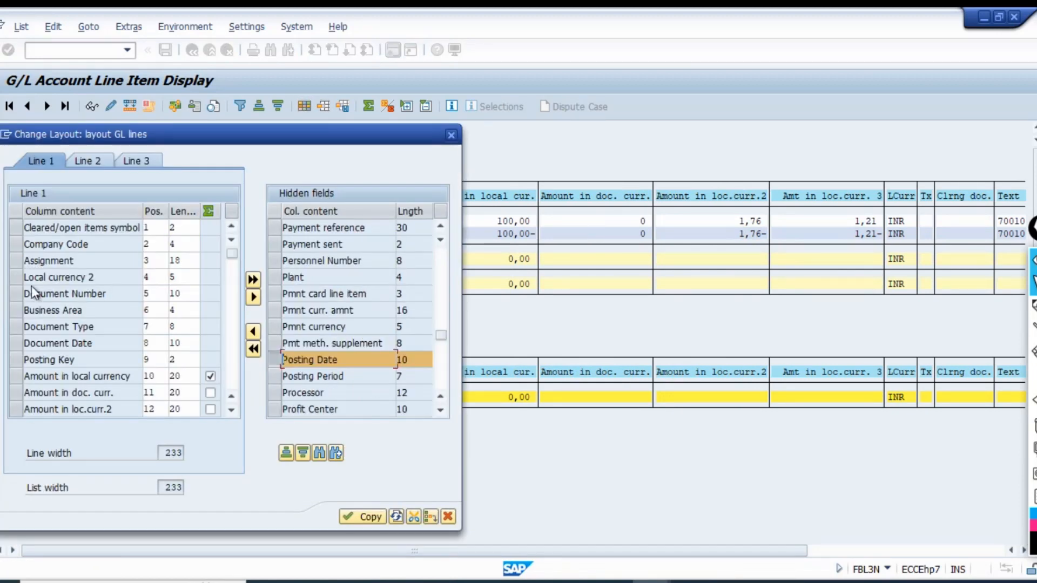
{"action": "left_click", "coordinate": [12, 248]}
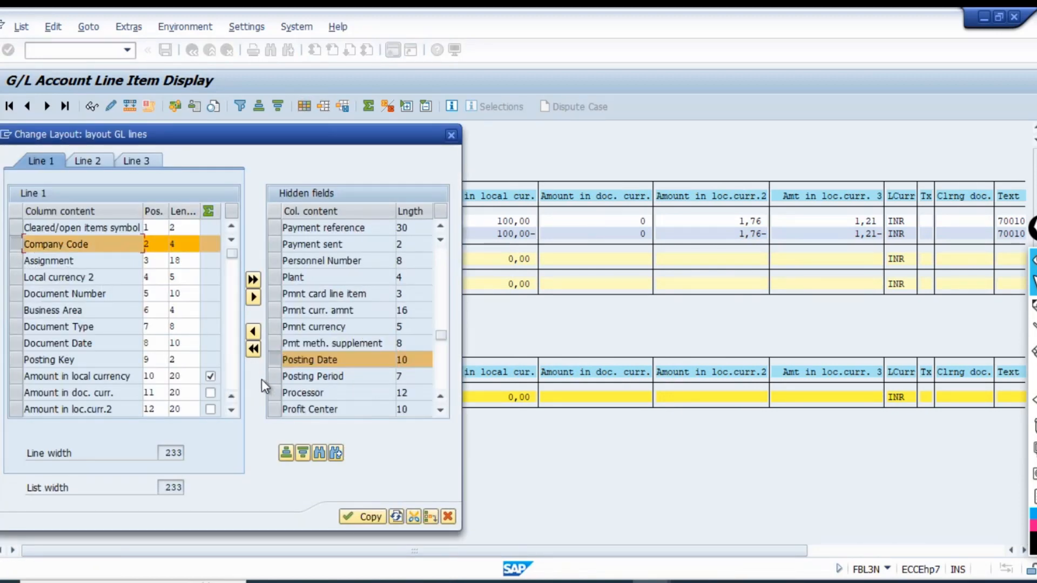
{"action": "left_click", "coordinate": [252, 330]}
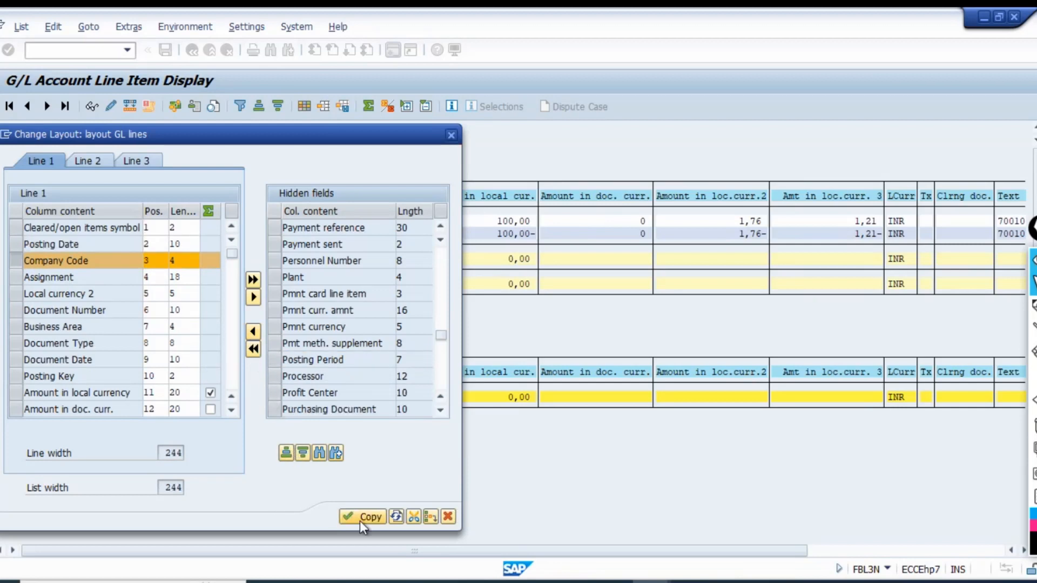
{"action": "left_click", "coordinate": [362, 517]}
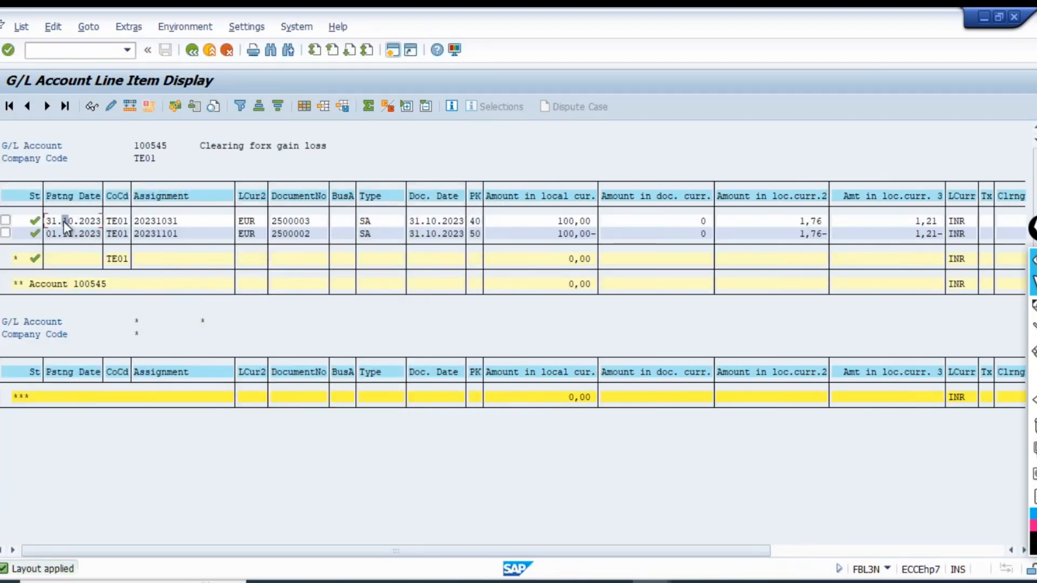
Compare the document numbers, posting dates and local currency amounts of the valuation and reversal items with their total.
{"action": "left_click", "coordinate": [313, 221]}
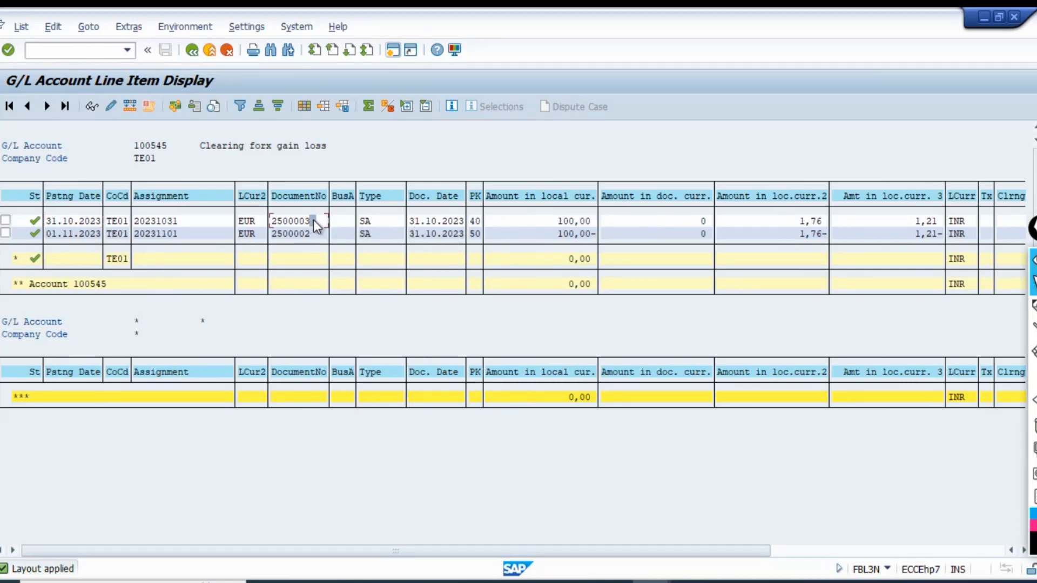
{"action": "left_click", "coordinate": [59, 220]}
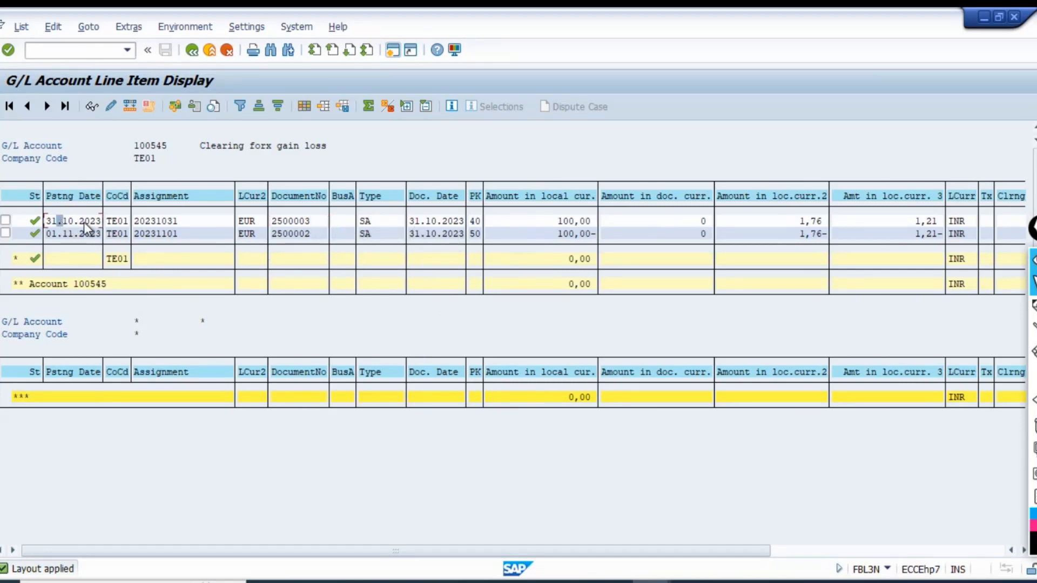
{"action": "left_click", "coordinate": [296, 234]}
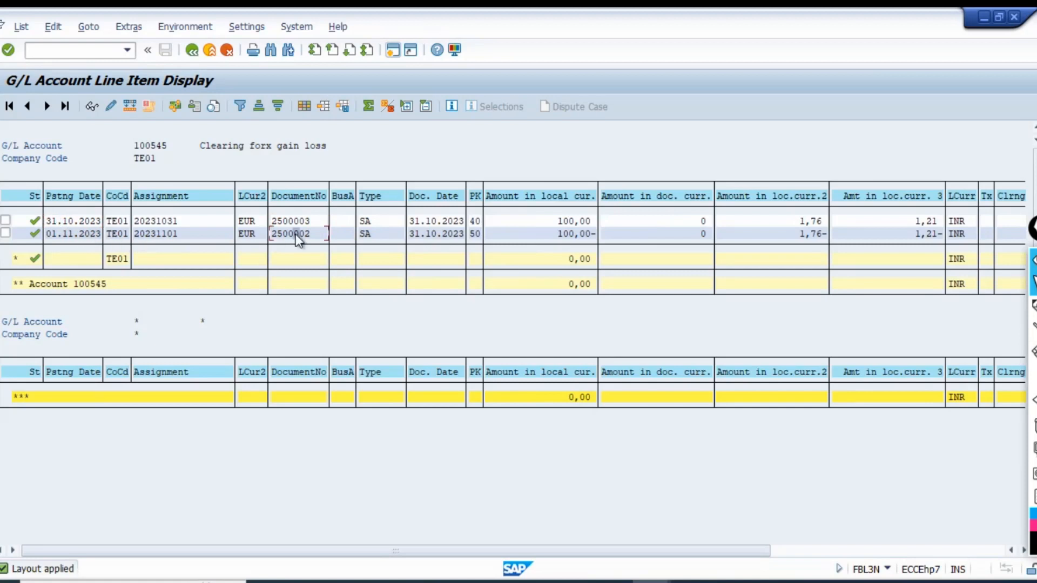
{"action": "left_click", "coordinate": [75, 234]}
{"action": "left_click", "coordinate": [556, 234]}
{"action": "left_click", "coordinate": [556, 260]}
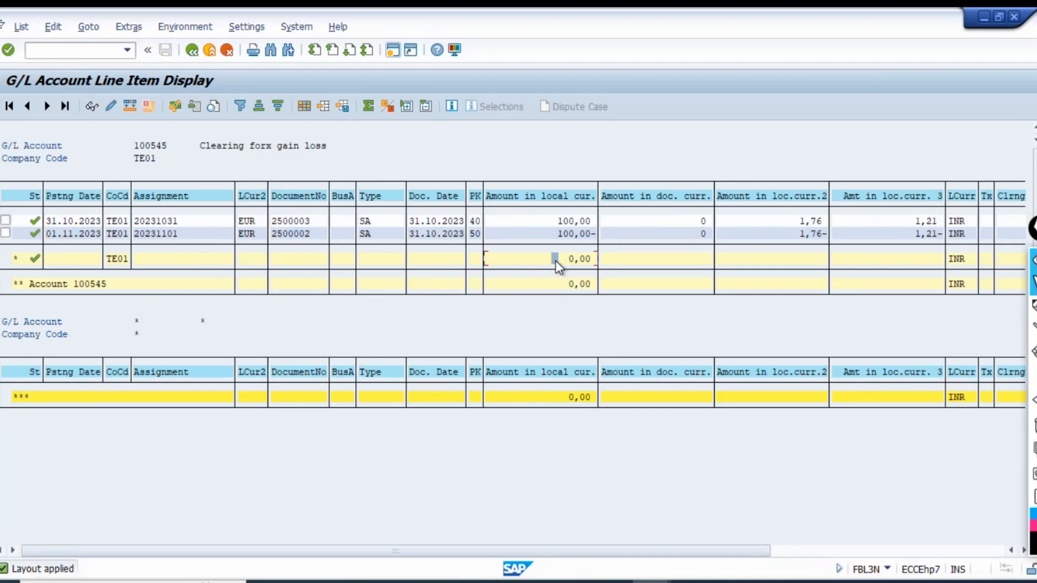
Take the unrealized gain/loss account 300107 from document 2500003 and list all its items in company code TE01.
{"action": "left_click", "coordinate": [209, 51]}
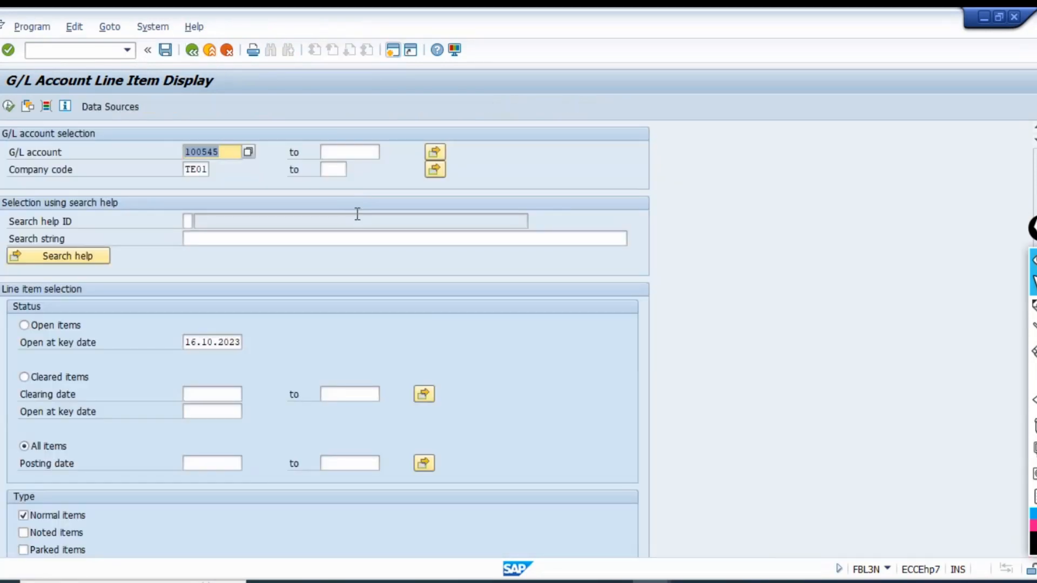
{"action": "key", "text": "alt+Tab"}
{"action": "left_click", "coordinate": [274, 306]}
{"action": "key", "text": "alt+Tab"}
{"action": "key", "text": "Tab"}
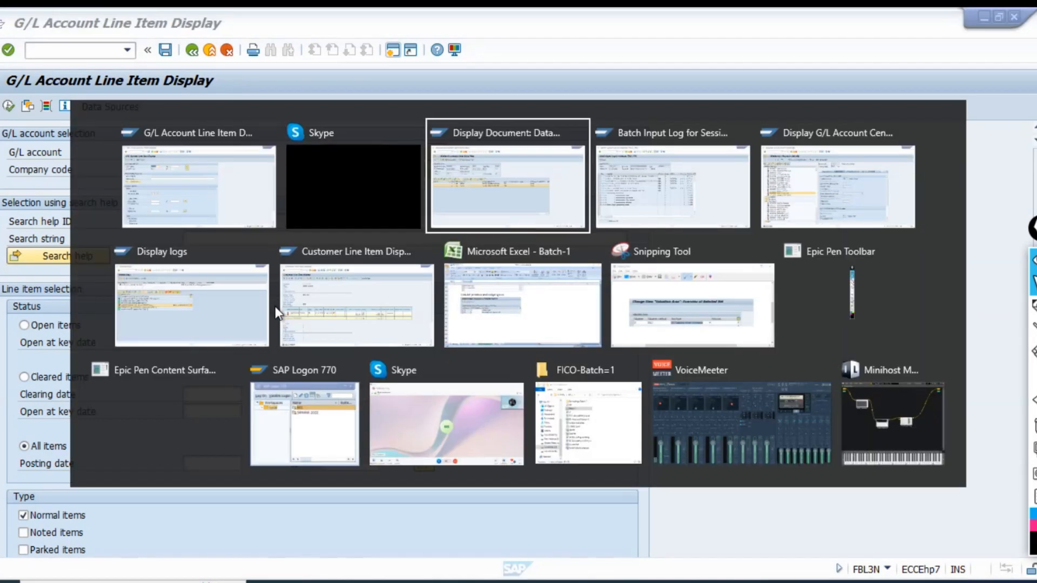
{"action": "left_click", "coordinate": [241, 275]}
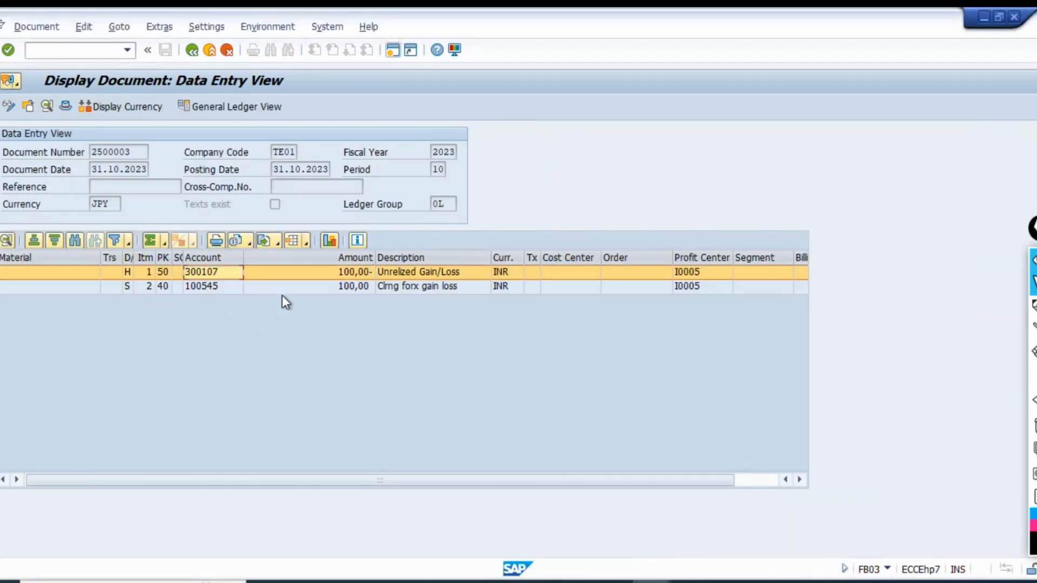
{"action": "key", "text": "alt+Tab"}
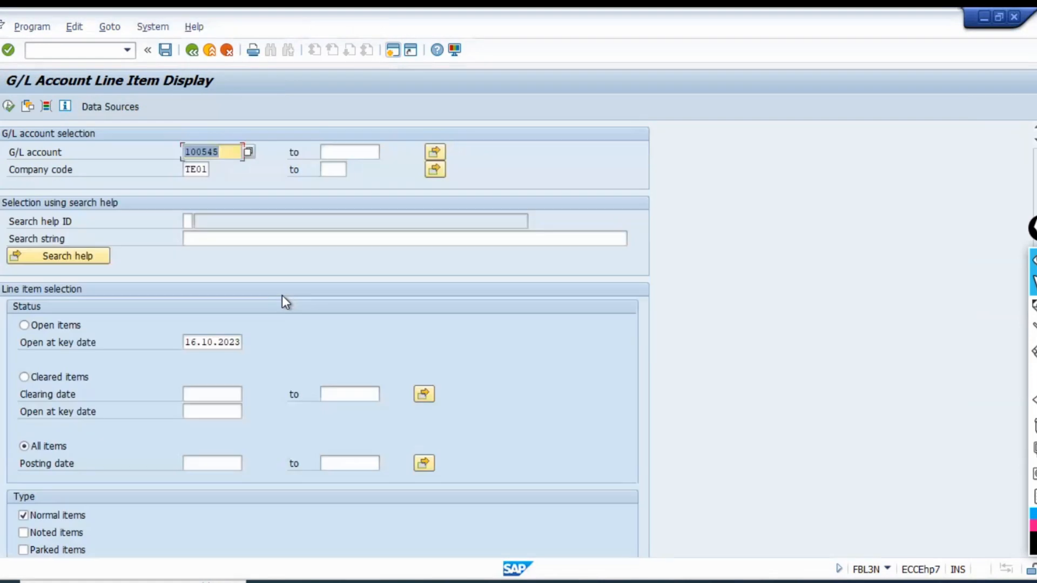
{"action": "key", "text": "ctrl+v"}
{"action": "left_click", "coordinate": [8, 106]}
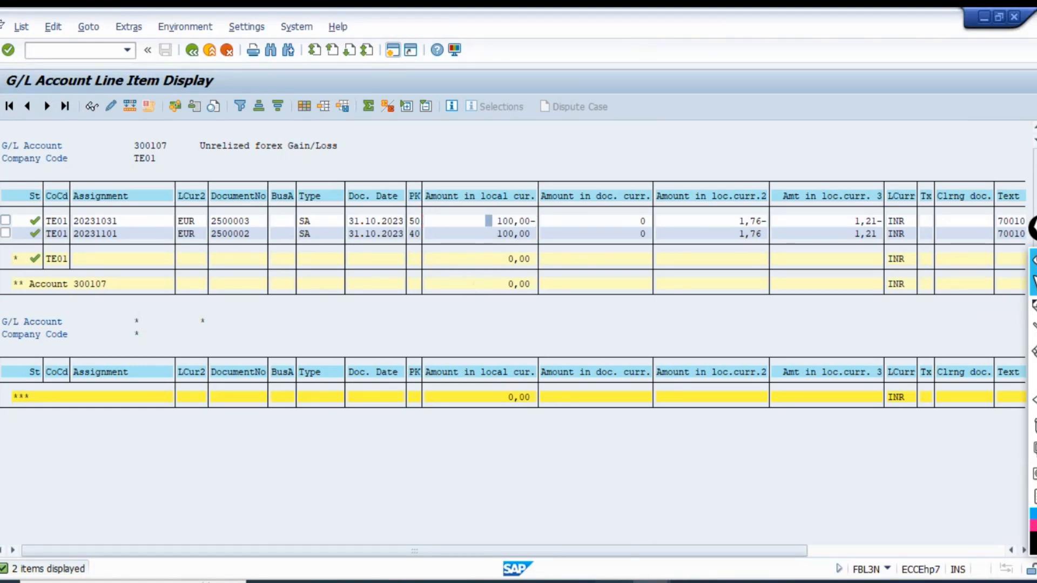
Switch to the Batch-1 workbook in Microsoft Excel.
{"action": "key", "text": "alt+Tab"}
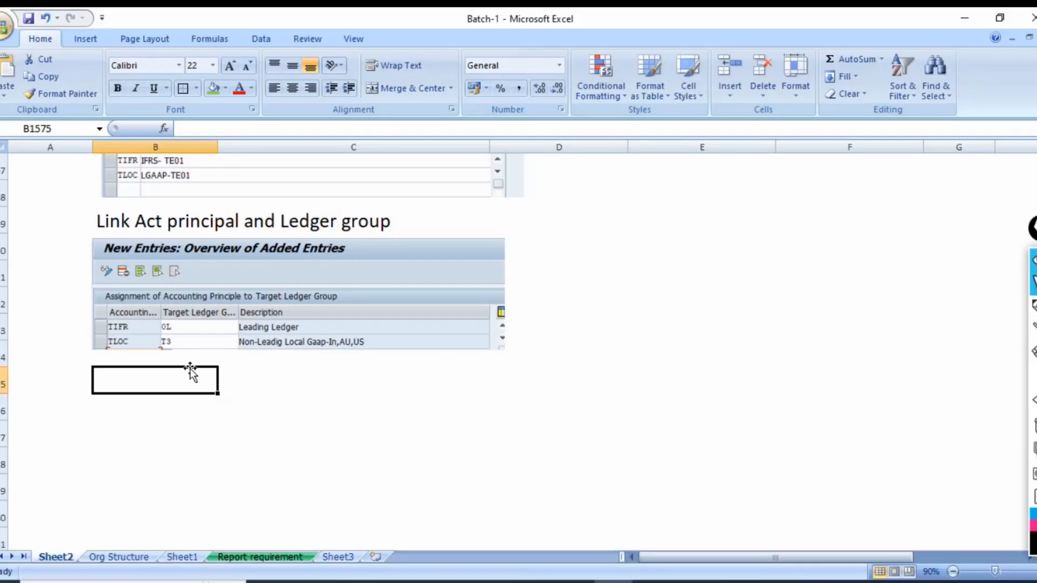